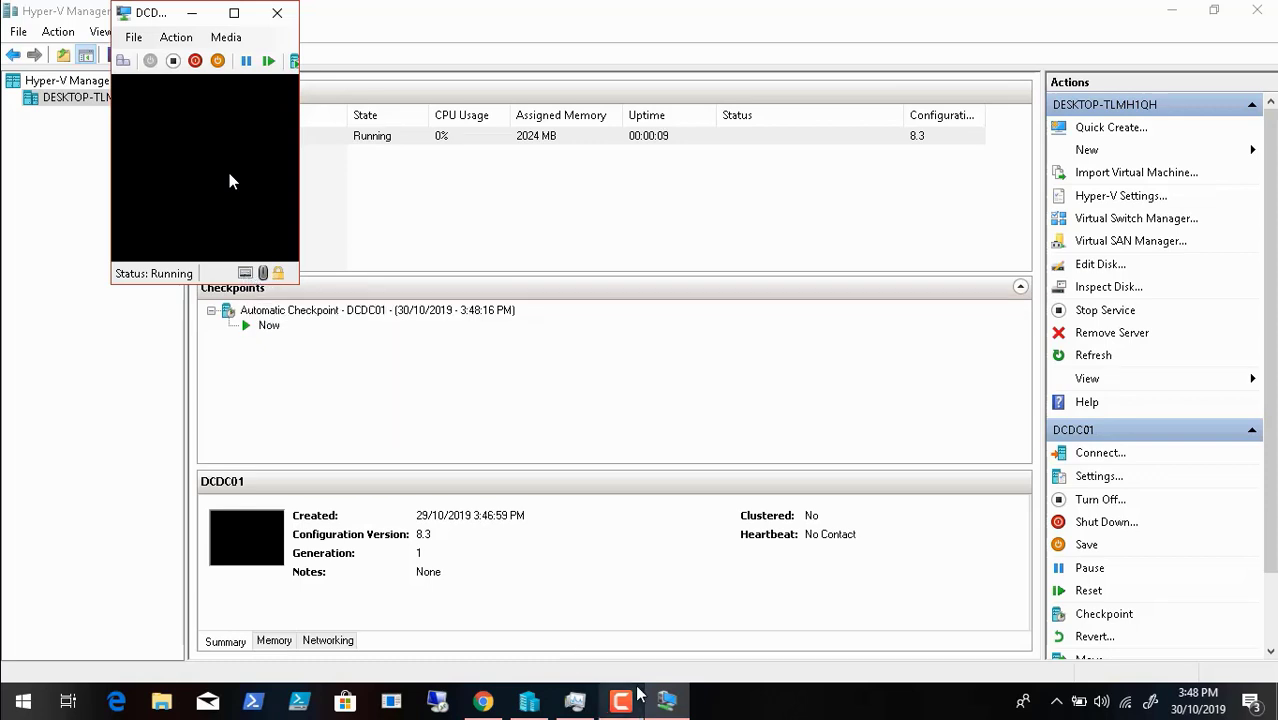
- Enlarge the DCDC01 console window and send Ctrl+Alt+Delete to unlock it
{"action": "left_click", "coordinate": [624, 708]}
{"action": "left_click", "coordinate": [1184, 614]}
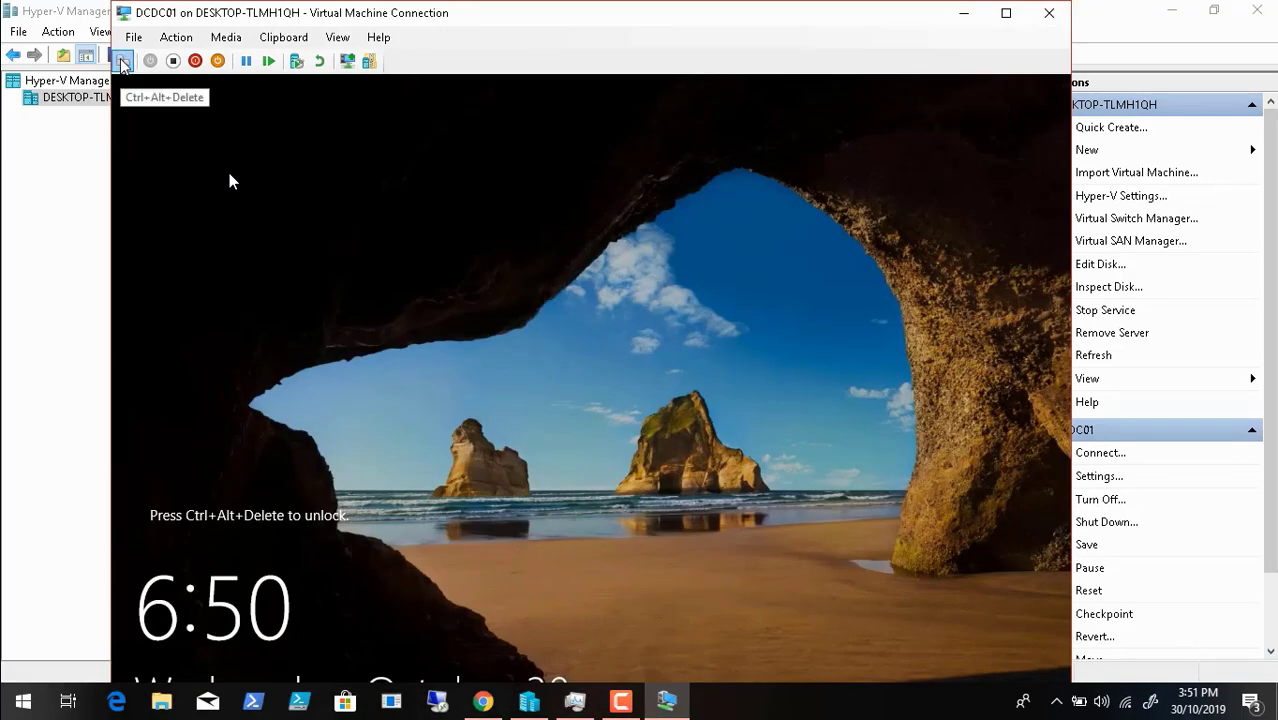
{"action": "left_click", "coordinate": [122, 63]}
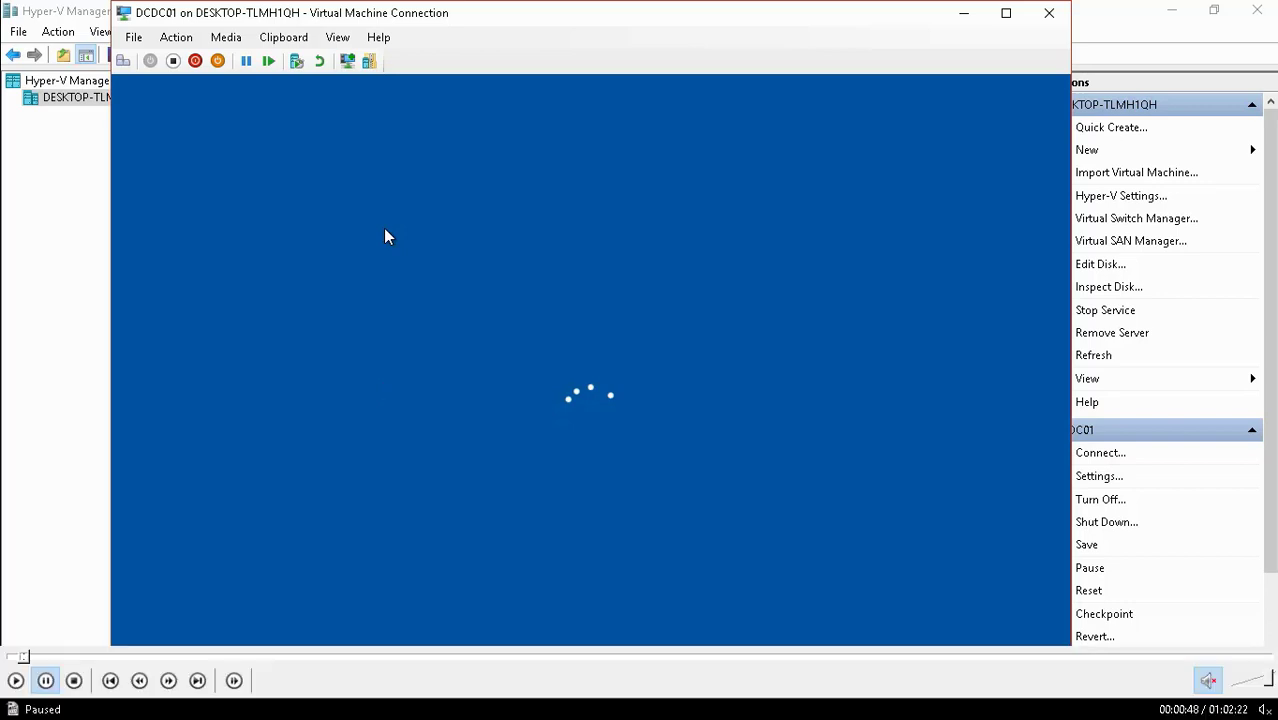
{"action": "left_click", "coordinate": [16, 684]}
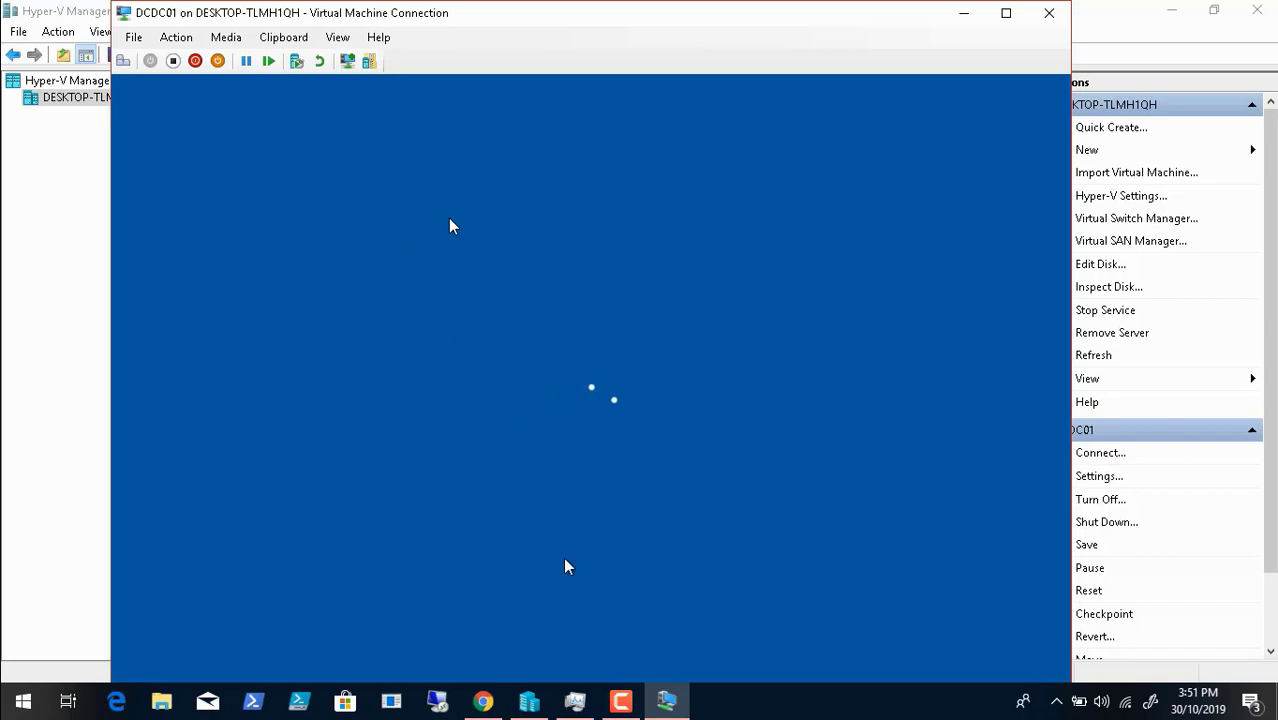
- Bring the DCDC01 console forward and switch it to Full Screen Mode
{"action": "left_click", "coordinate": [621, 701]}
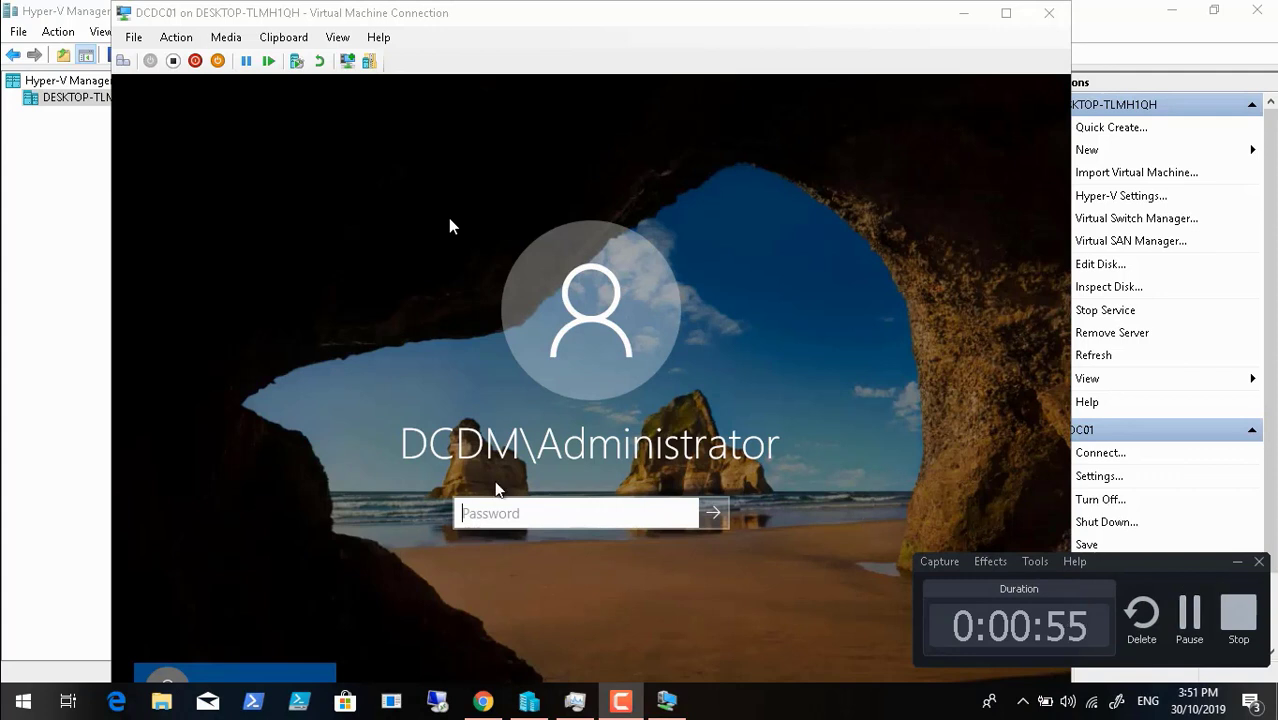
{"action": "left_click", "coordinate": [343, 47]}
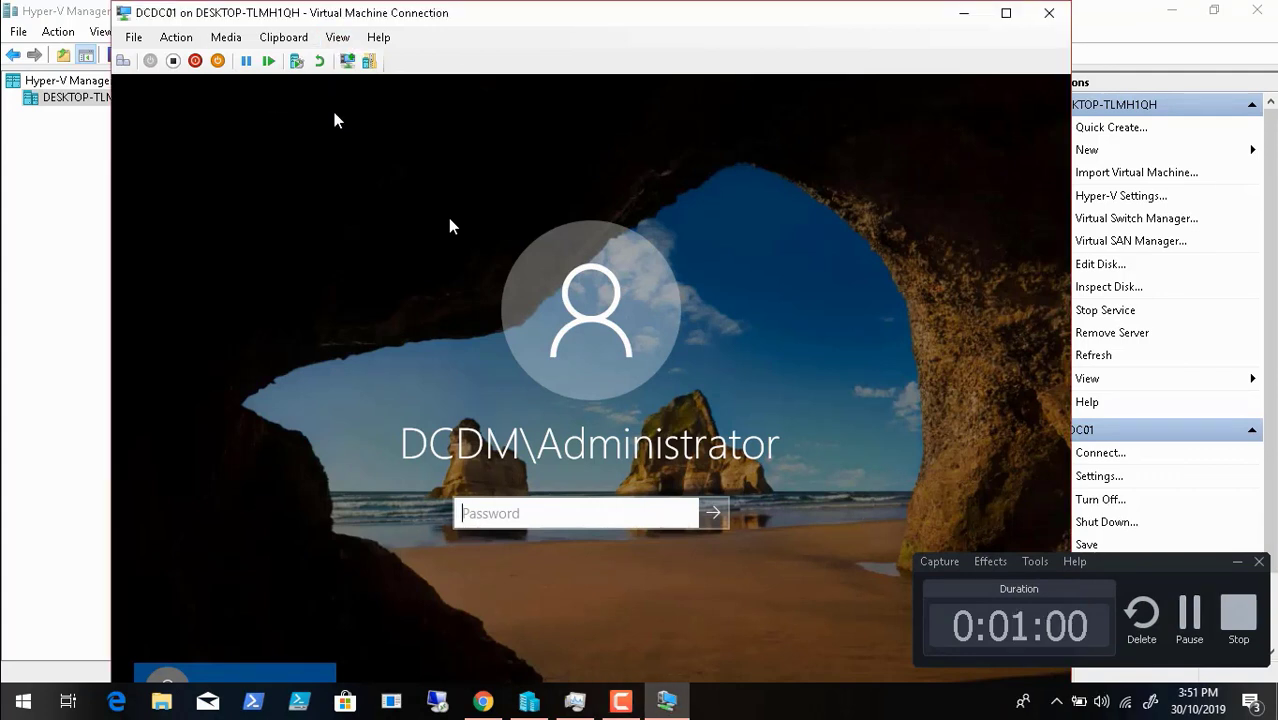
{"action": "left_click", "coordinate": [338, 37]}
{"action": "left_click", "coordinate": [365, 57]}
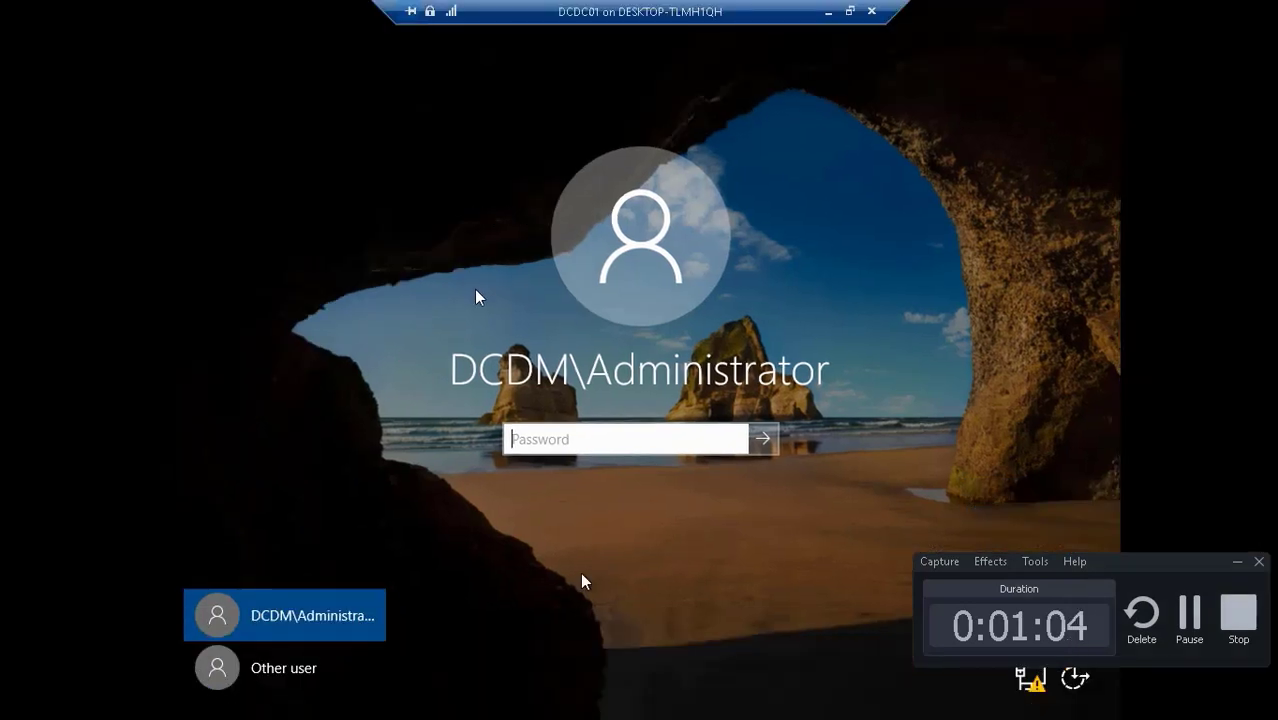
- Take the video out of full-screen playback and pause it
{"action": "mouse_move", "coordinate": [287, 692]}
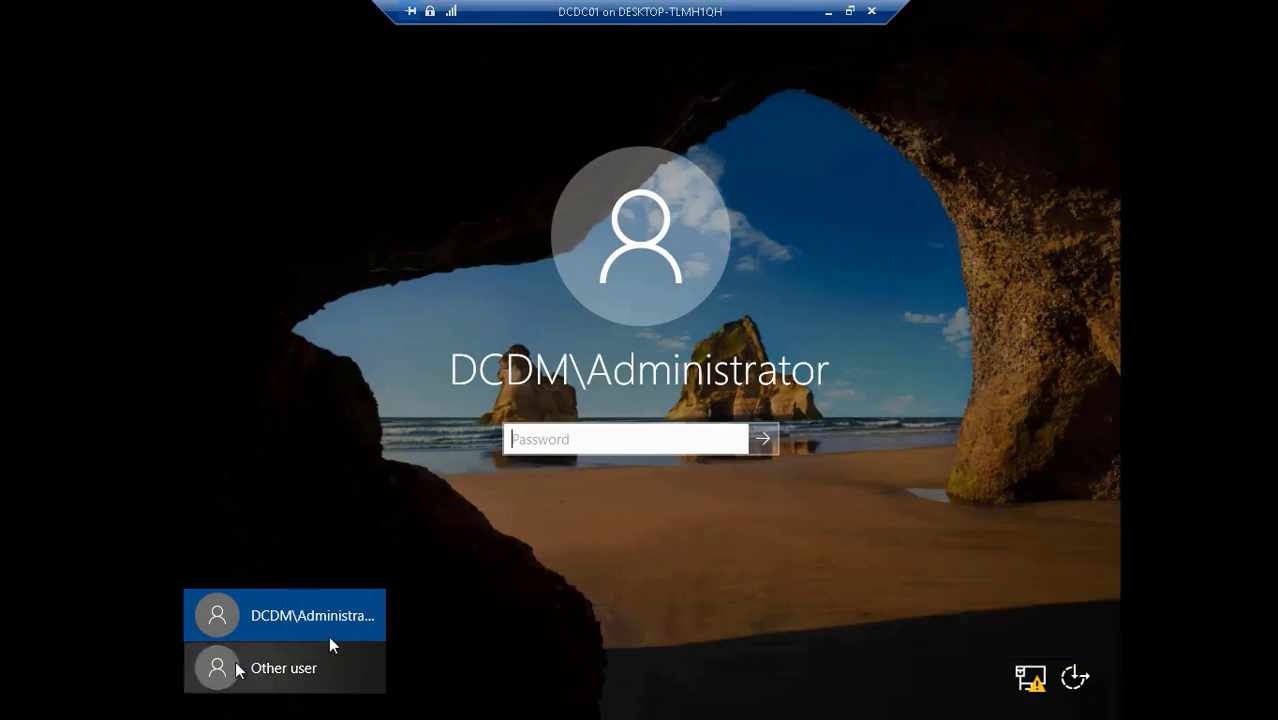
{"action": "mouse_move", "coordinate": [303, 660]}
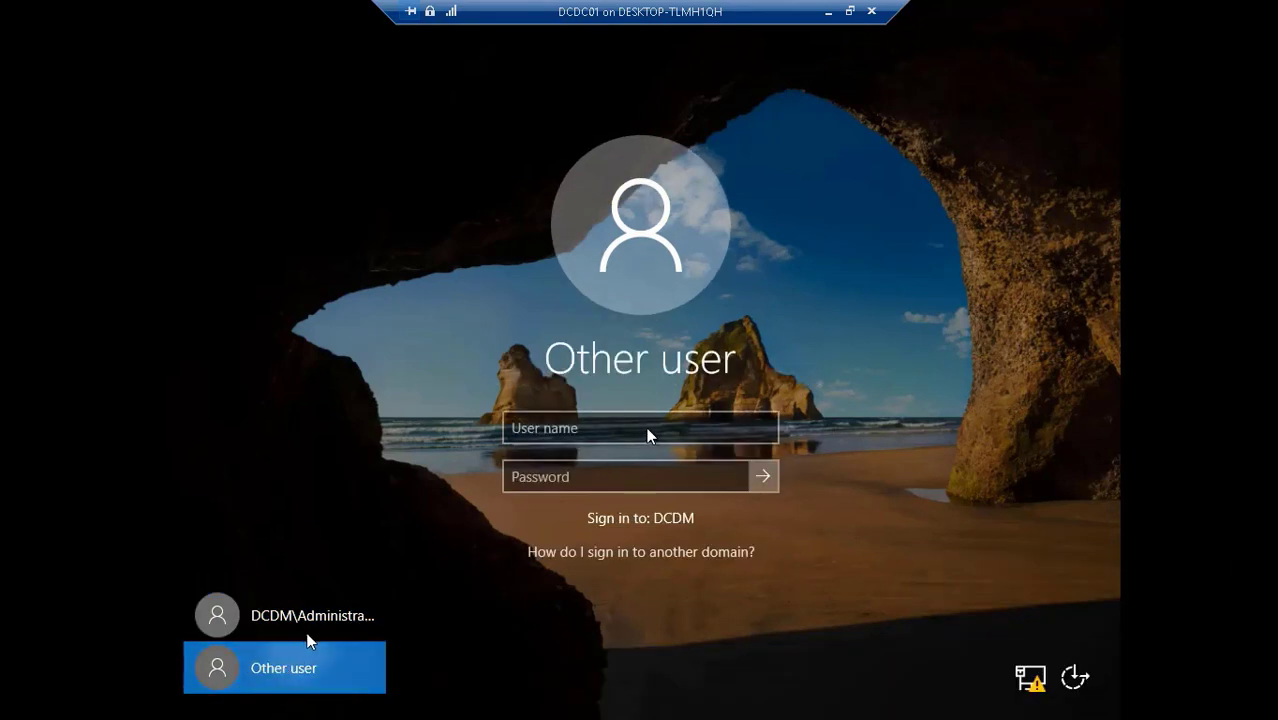
{"action": "double_click", "coordinate": [381, 592]}
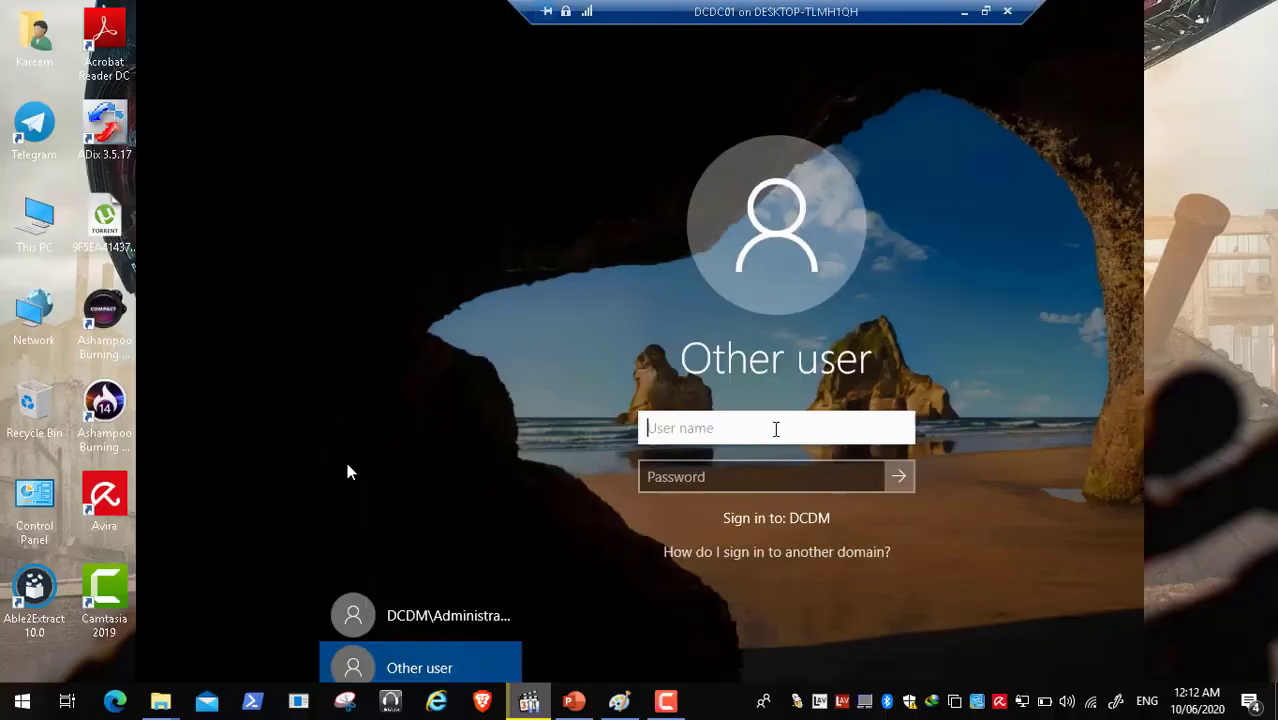
{"action": "left_click", "coordinate": [189, 645]}
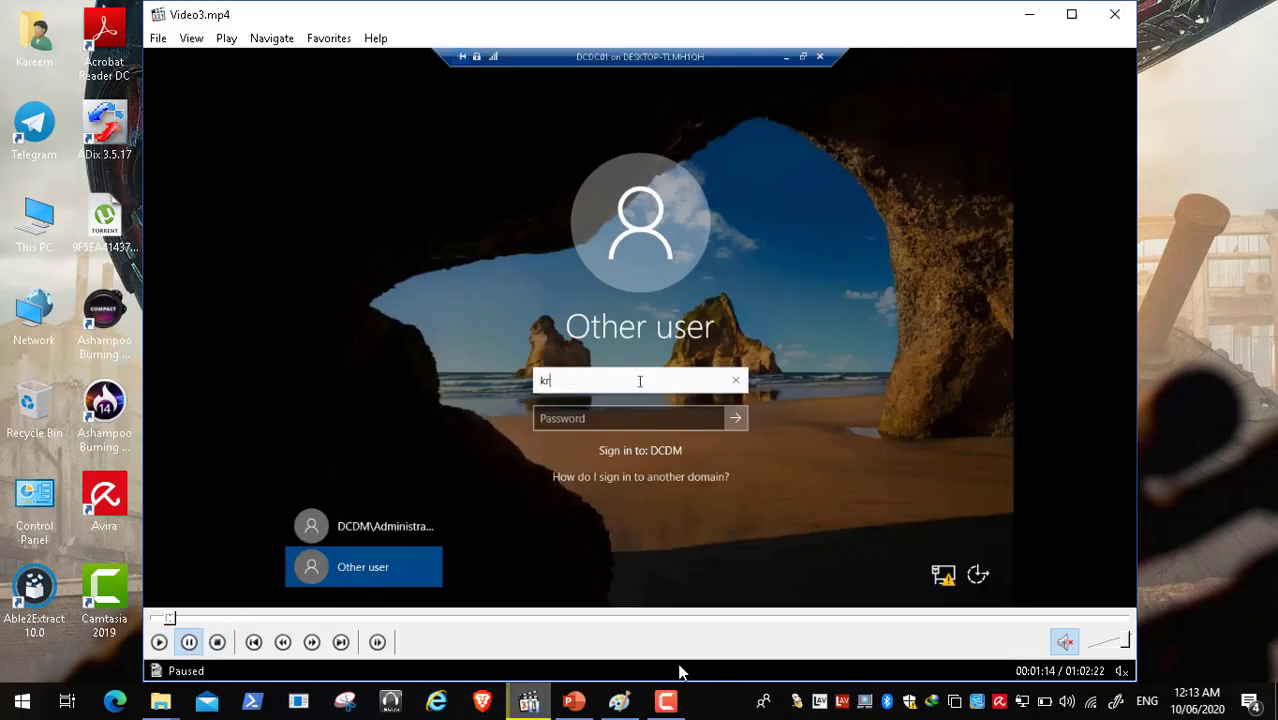
- Open and close the Powershell Automation.jpg diagram from the DC Comics Scripts and Doc MDT folder
{"action": "mouse_move", "coordinate": [621, 705]}
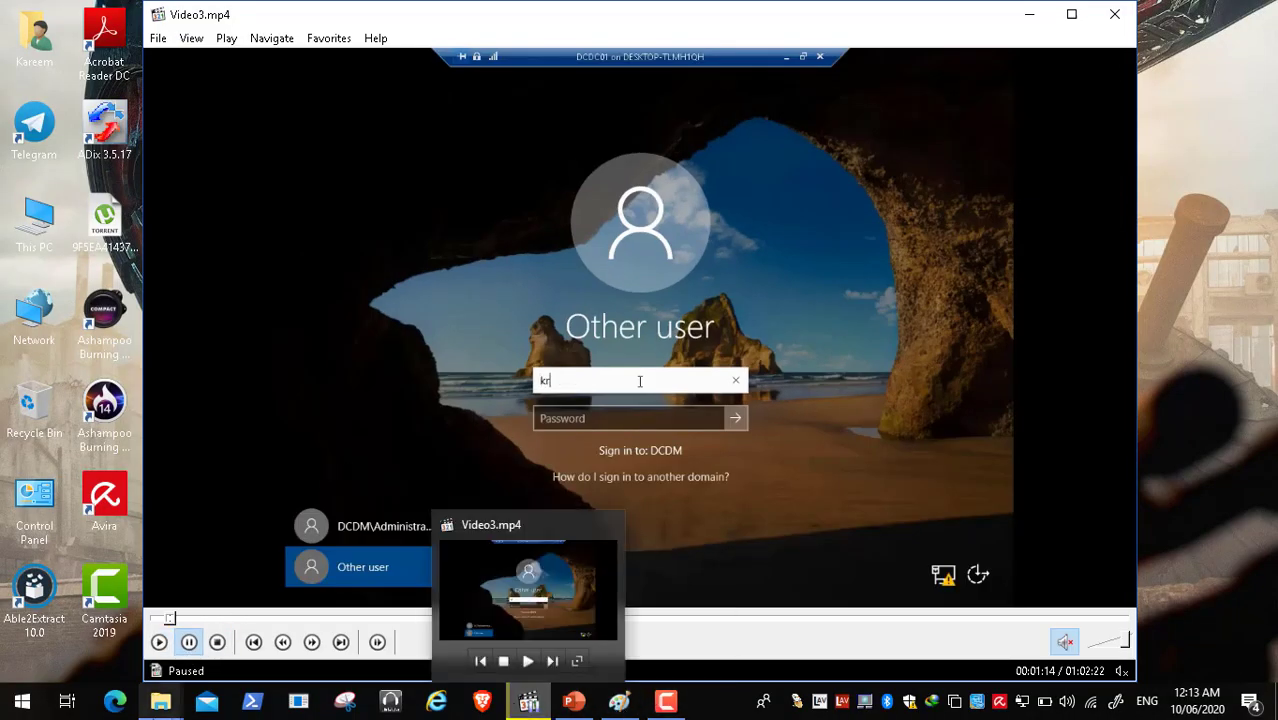
{"action": "mouse_move", "coordinate": [160, 706]}
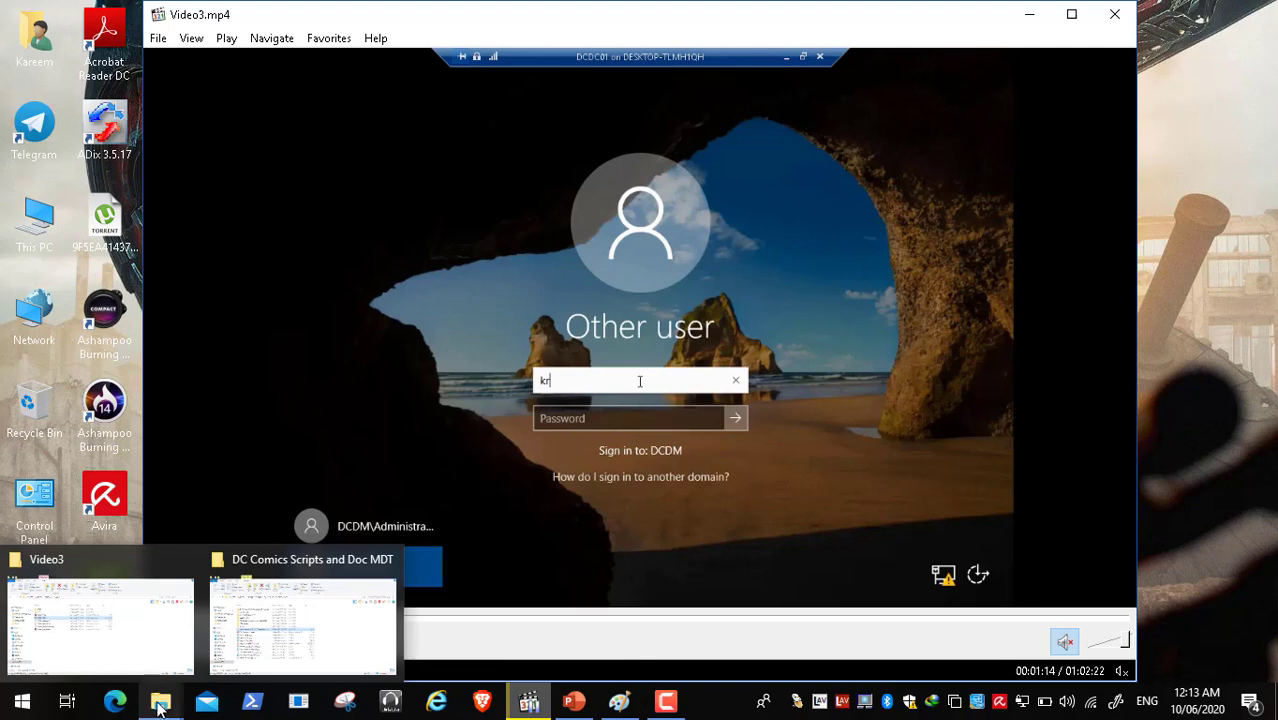
{"action": "left_click", "coordinate": [335, 614]}
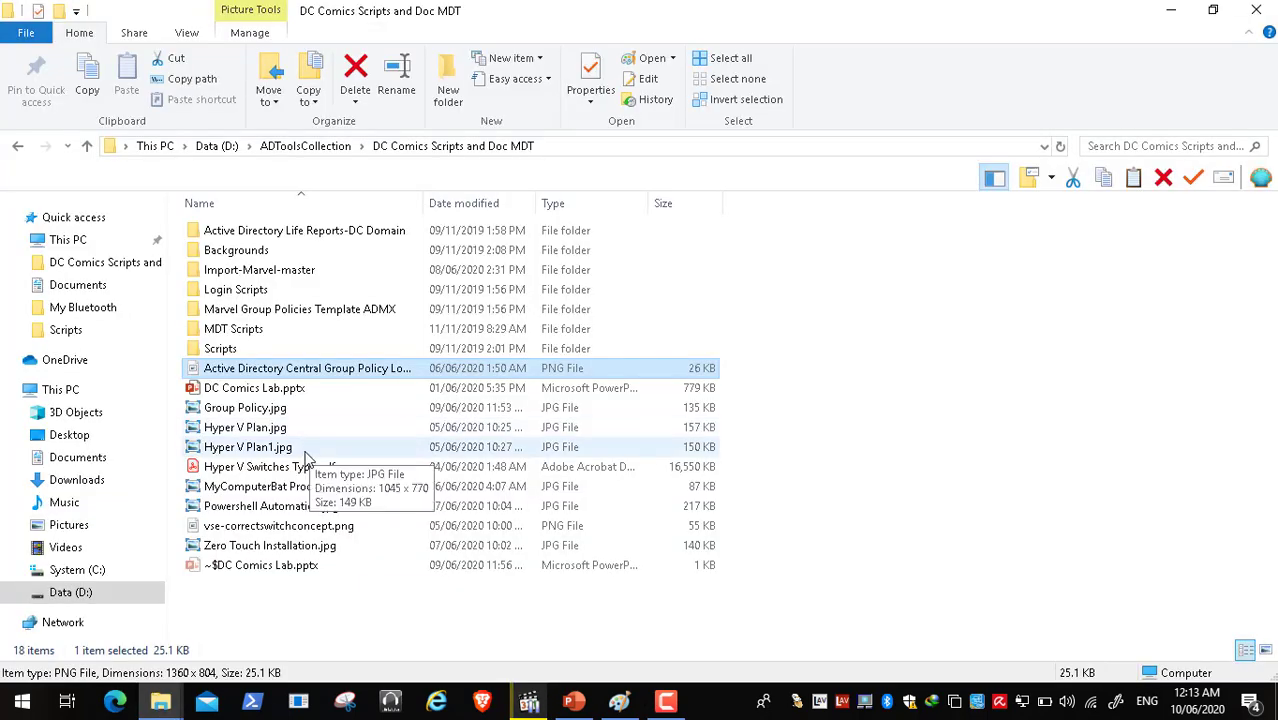
{"action": "double_click", "coordinate": [298, 506]}
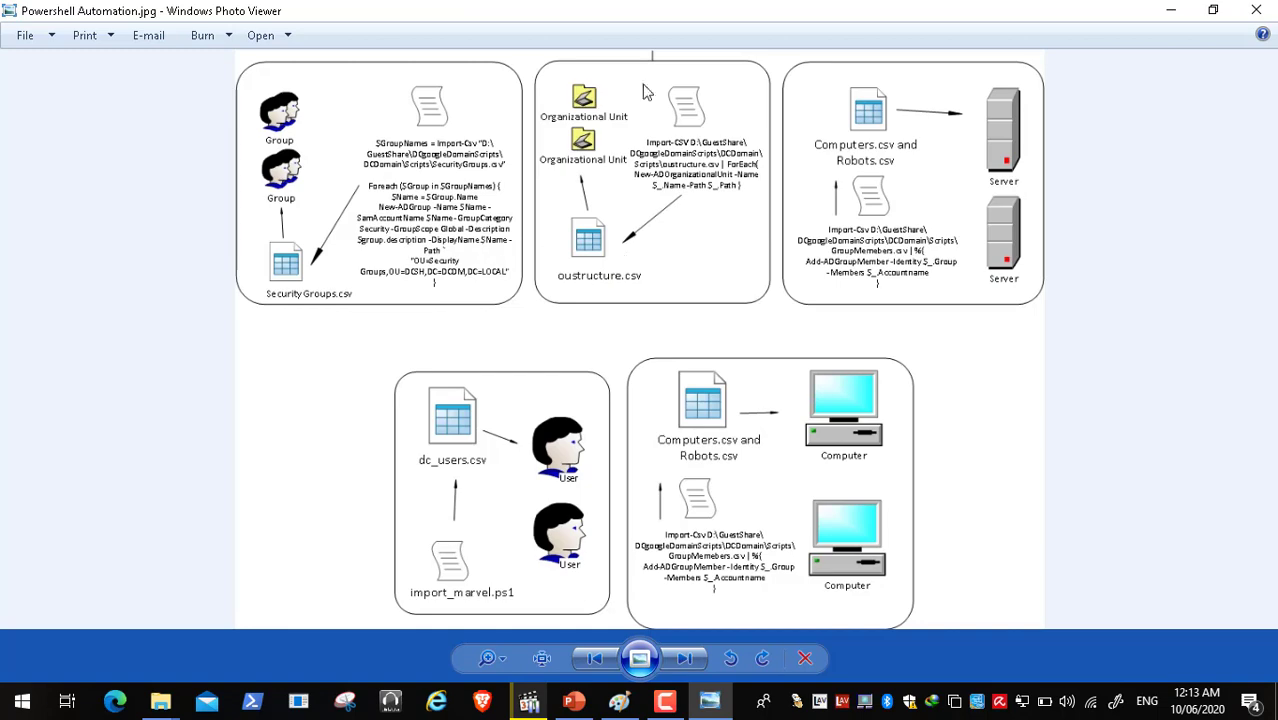
{"action": "left_click", "coordinate": [1257, 11]}
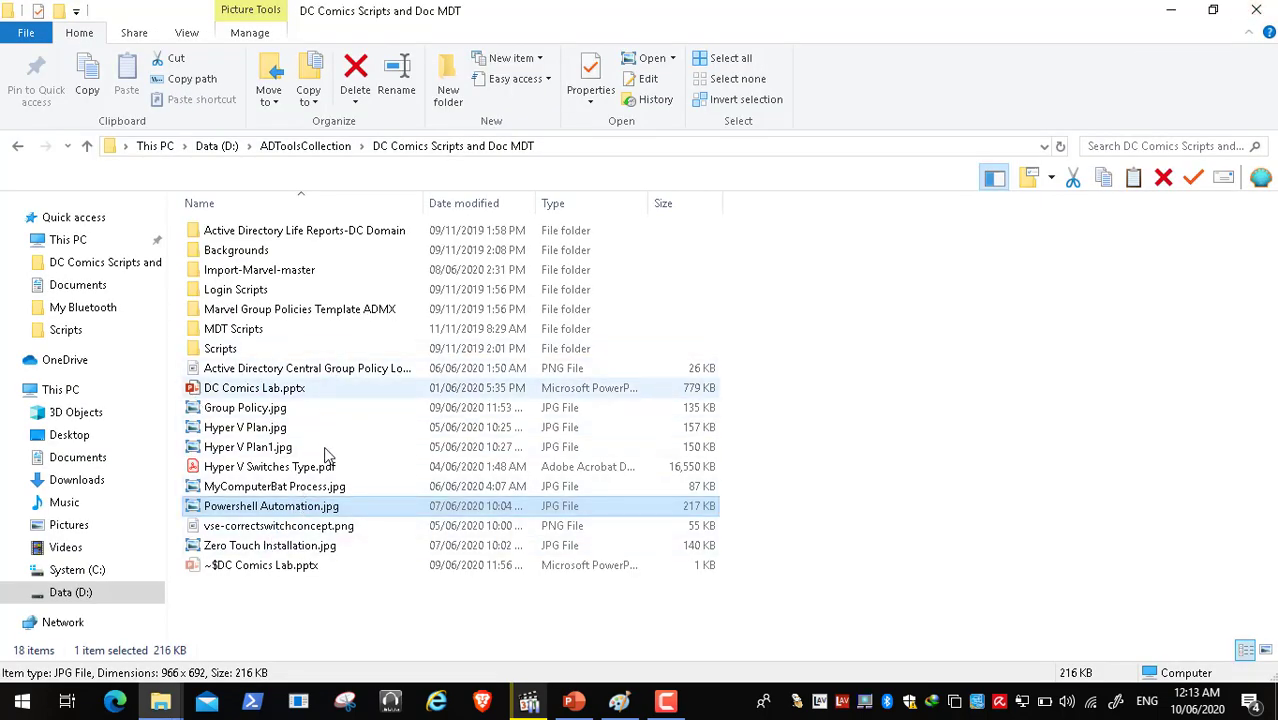
- View and close MyComputerBat Process.jpg, then return to the paused Video3 player
{"action": "double_click", "coordinate": [318, 487]}
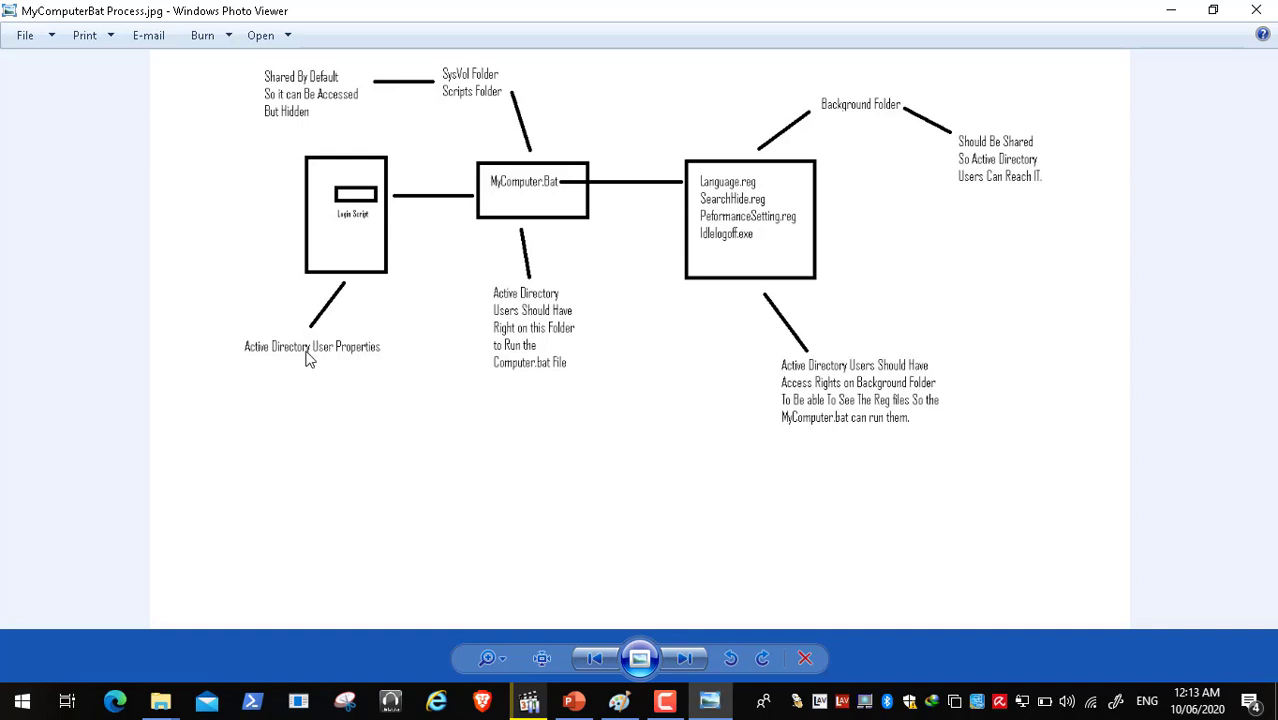
{"action": "left_click", "coordinate": [1256, 10]}
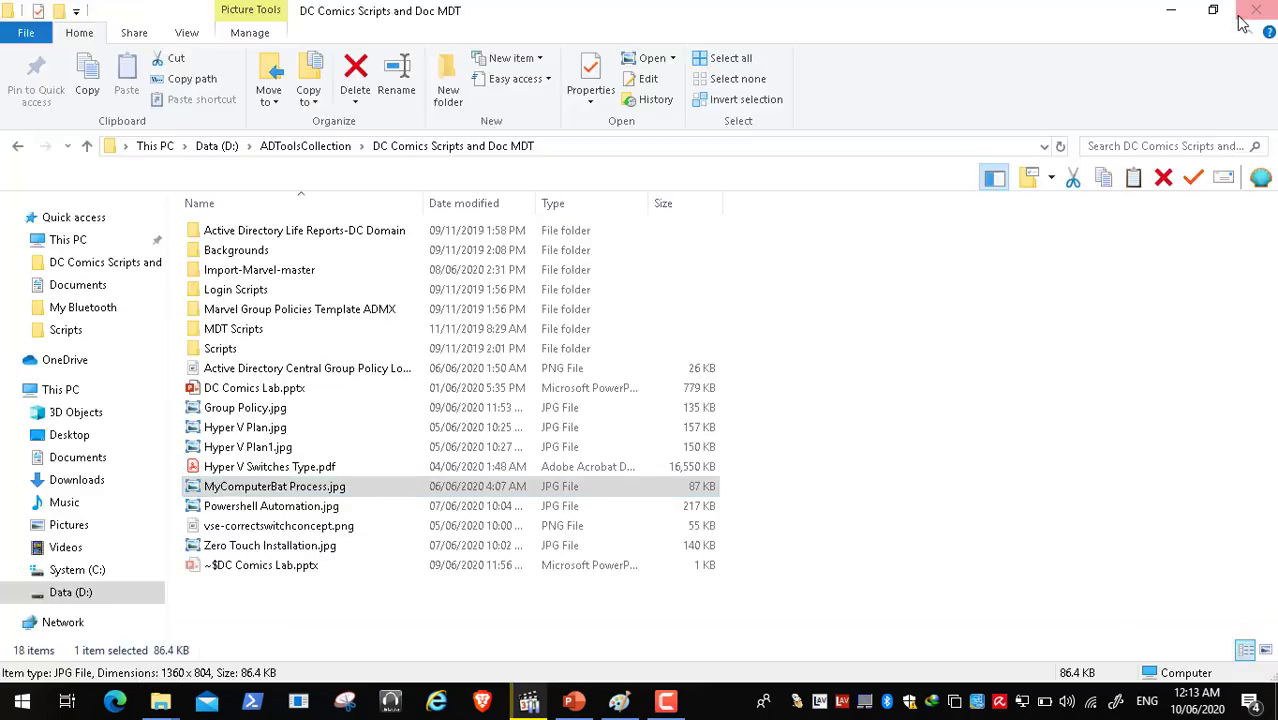
{"action": "left_click", "coordinate": [529, 701]}
- Resume the video and return it to full-screen playback
{"action": "left_click", "coordinate": [158, 645]}
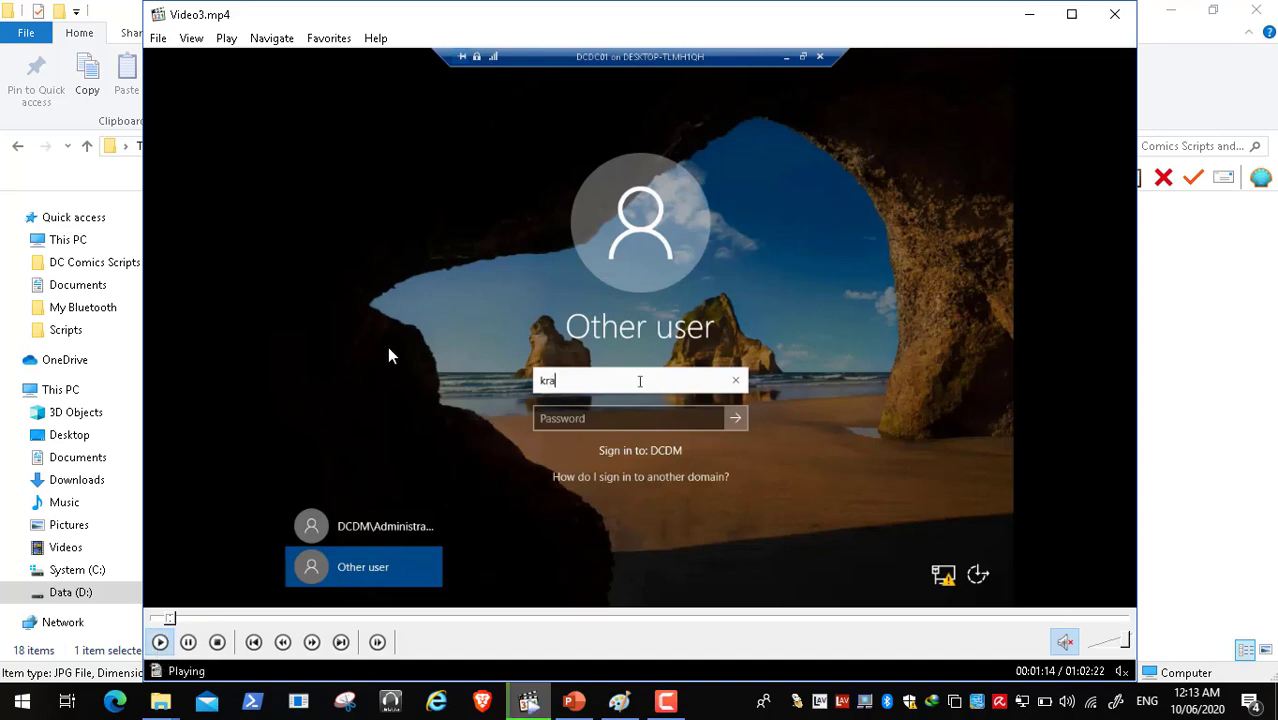
{"action": "double_click", "coordinate": [389, 348]}
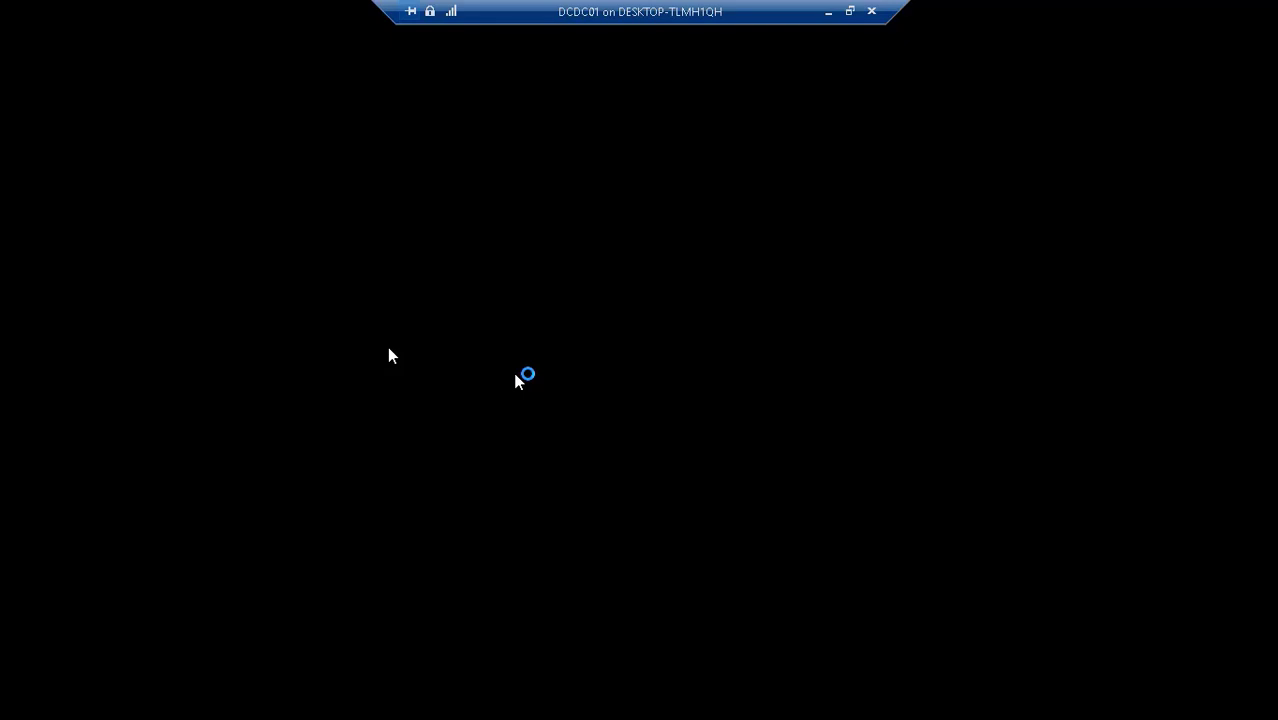
- Seek the recording forward, then step back twice to where DCDC01's desktop appears
{"action": "mouse_move", "coordinate": [108, 703]}
{"action": "left_click_drag", "start_coordinate": [62, 657], "coordinate": [91, 658]}
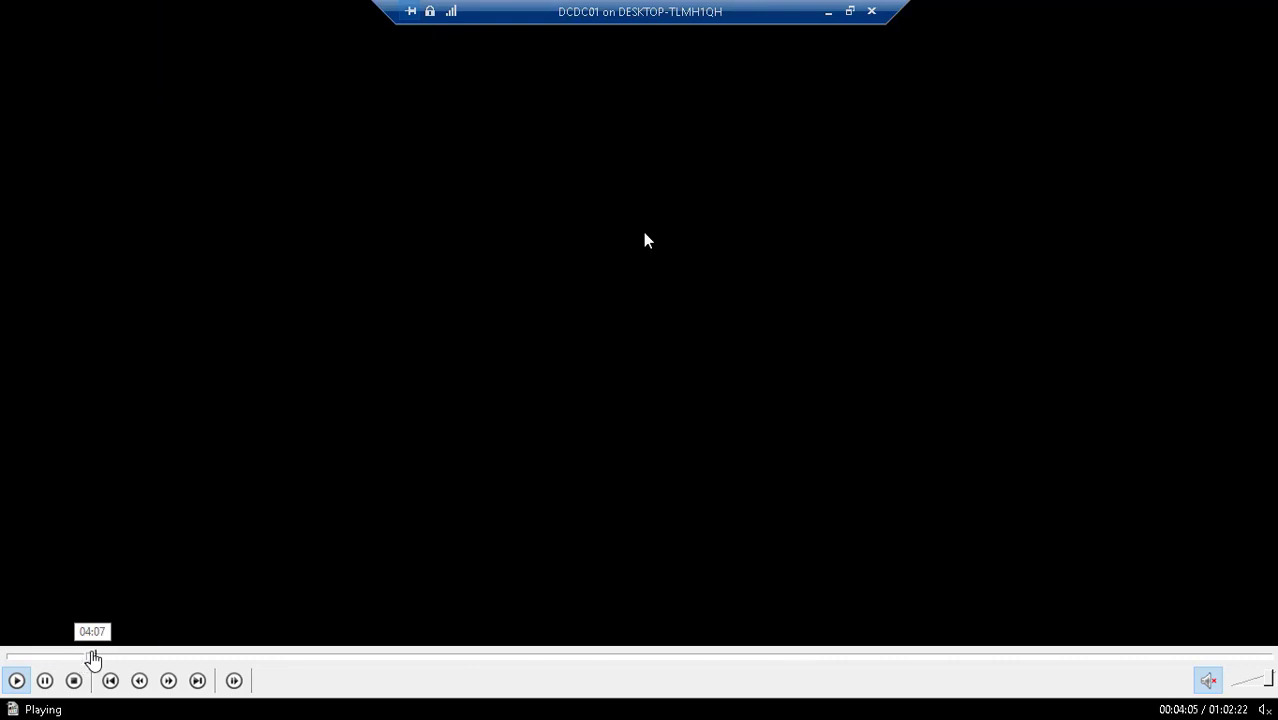
{"action": "left_click", "coordinate": [88, 656]}
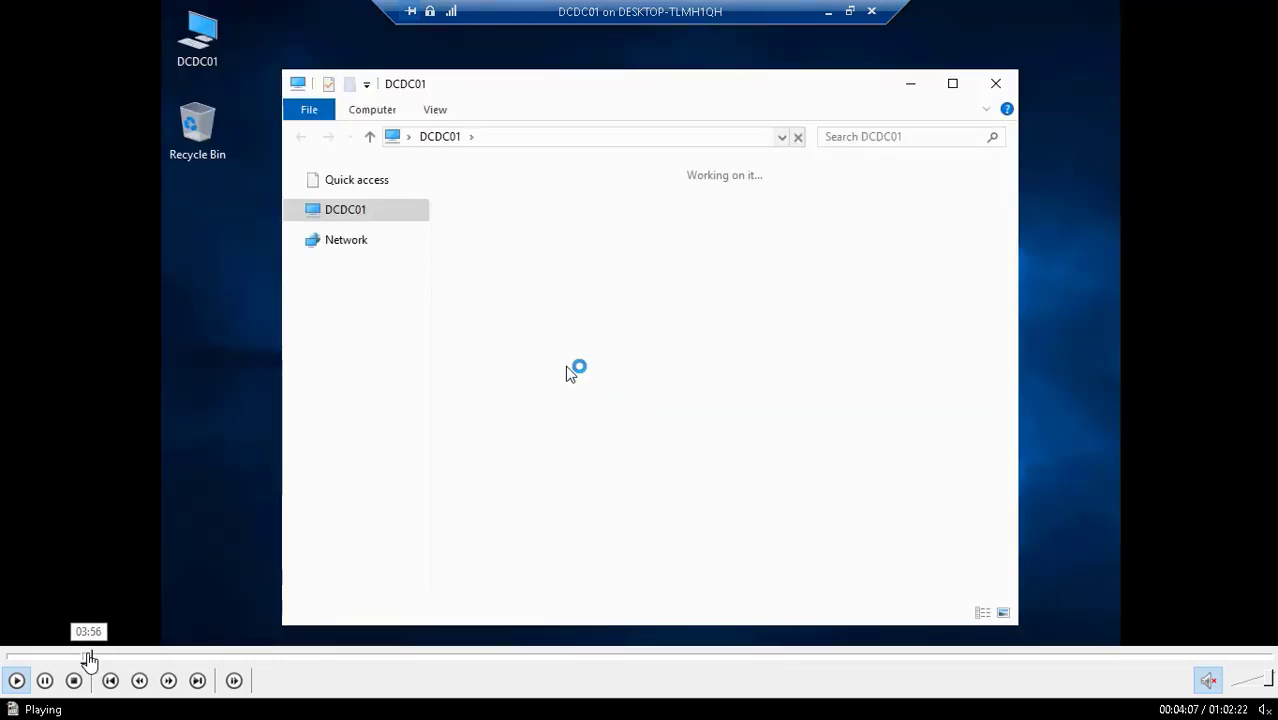
{"action": "left_click", "coordinate": [81, 656]}
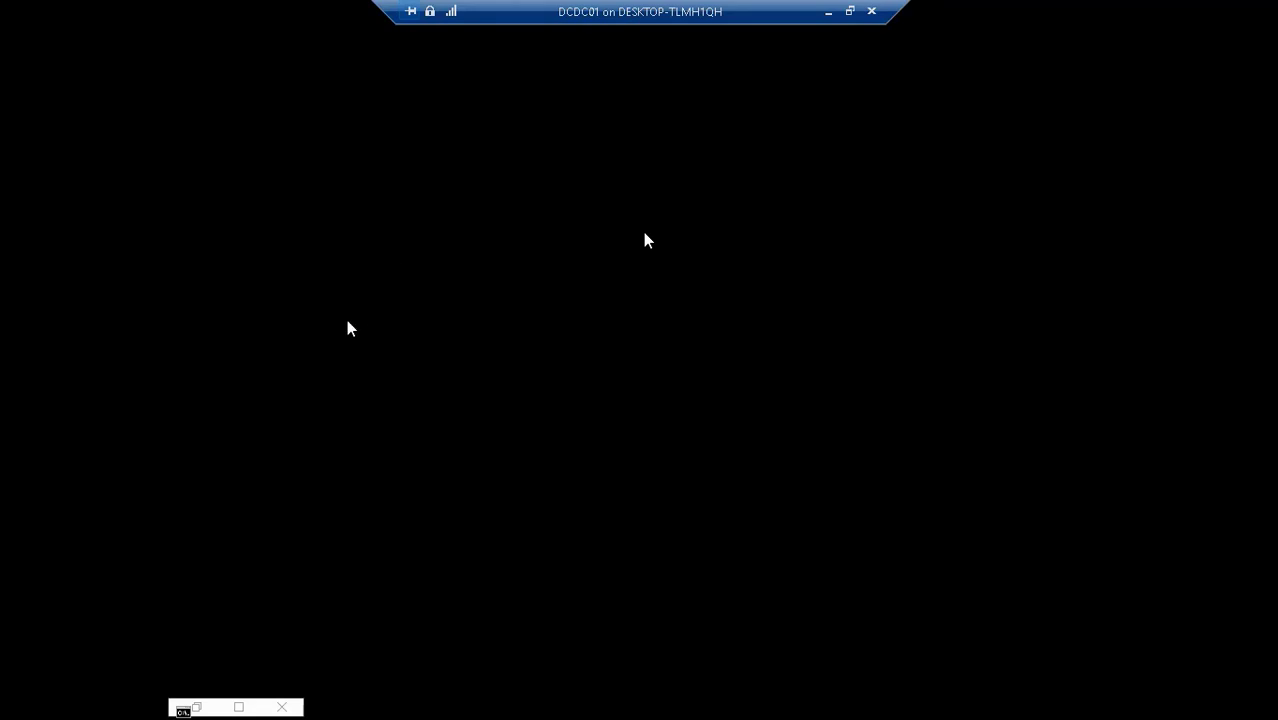
{"action": "mouse_move", "coordinate": [218, 660]}
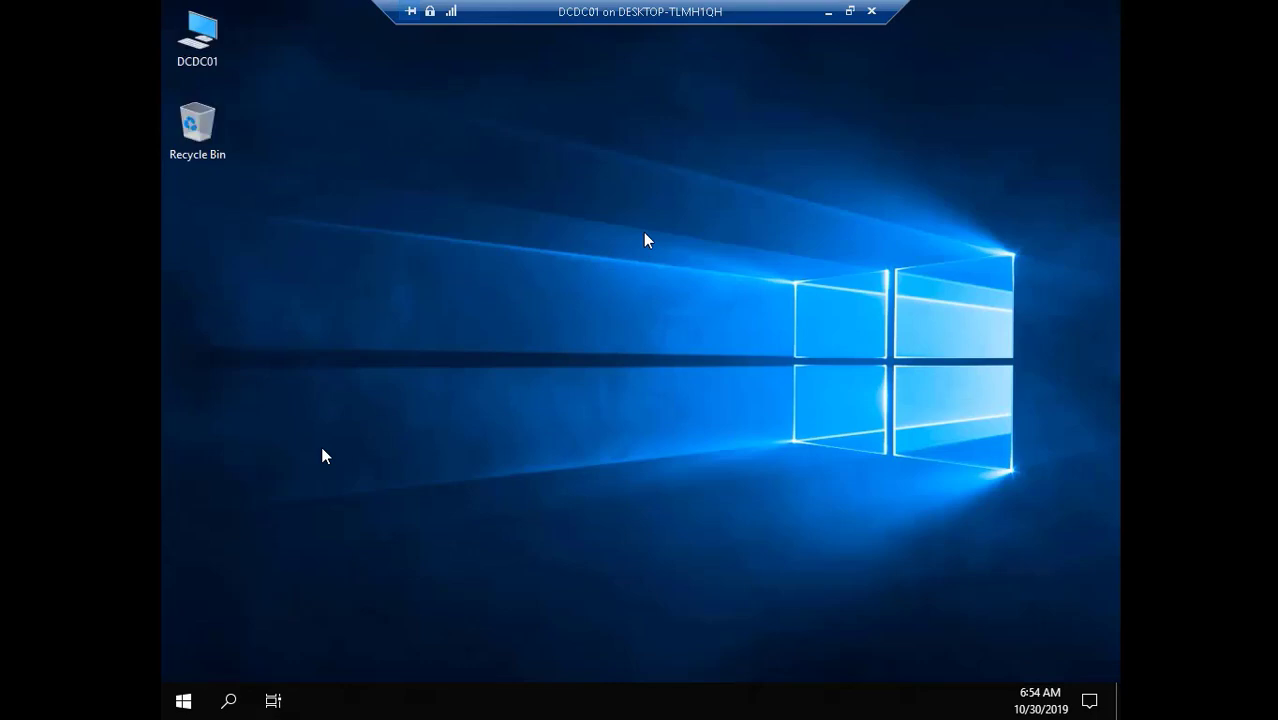
- Pause the recording, then resume it as DCDC01's This PC view opens
{"action": "left_click", "coordinate": [45, 680]}
{"action": "mouse_move", "coordinate": [76, 714]}
{"action": "left_click", "coordinate": [16, 681]}
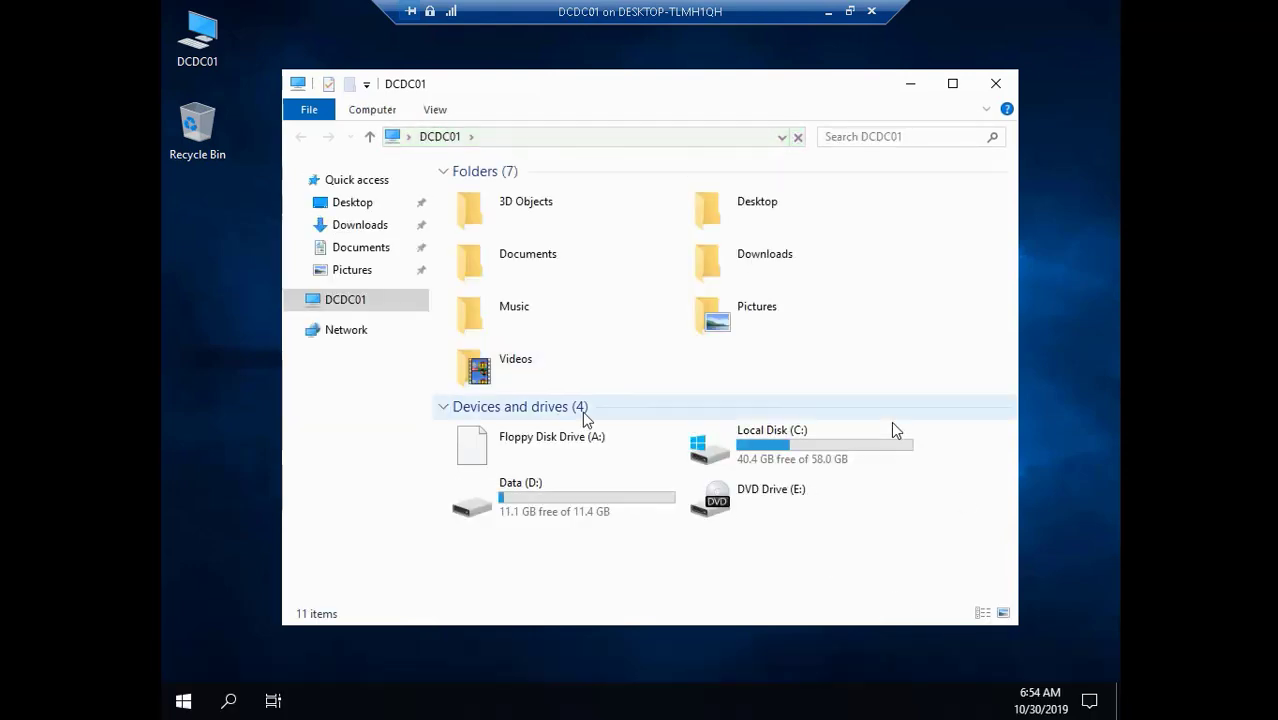
- Open Local Disk (C:) on DCDC01, then open its Users folder
{"action": "left_click", "coordinate": [845, 424]}
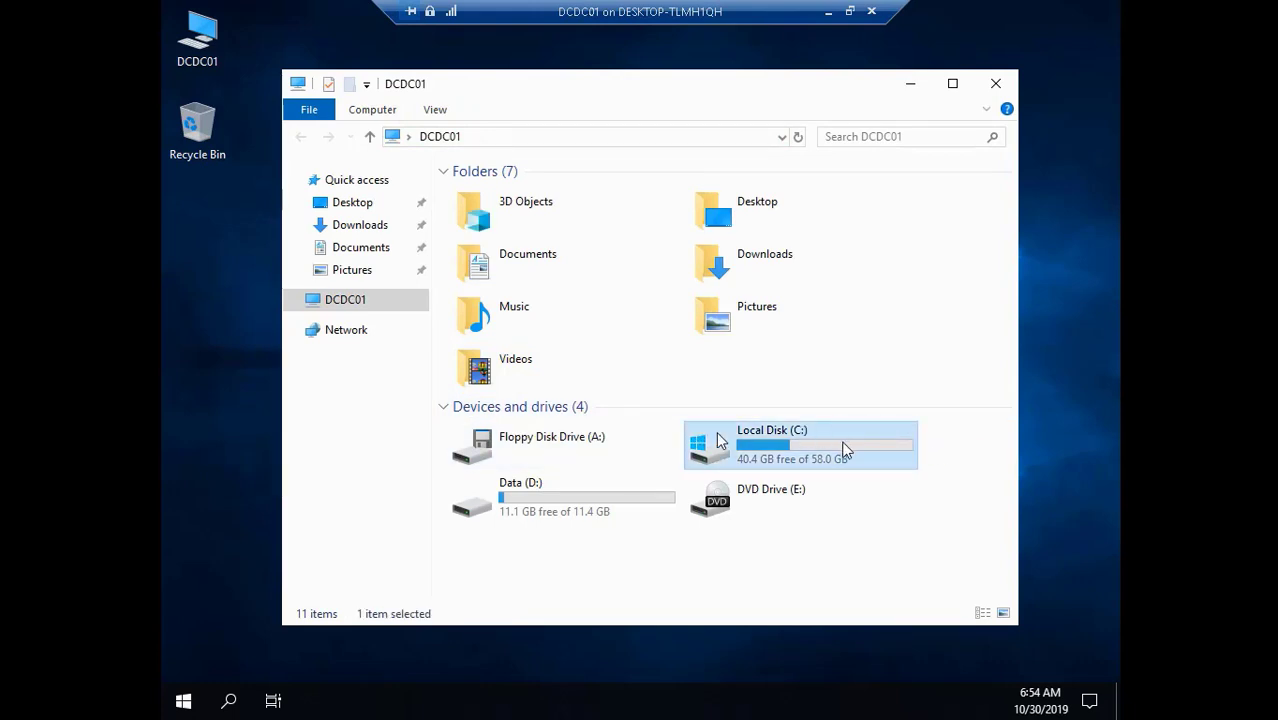
{"action": "double_click", "coordinate": [718, 440]}
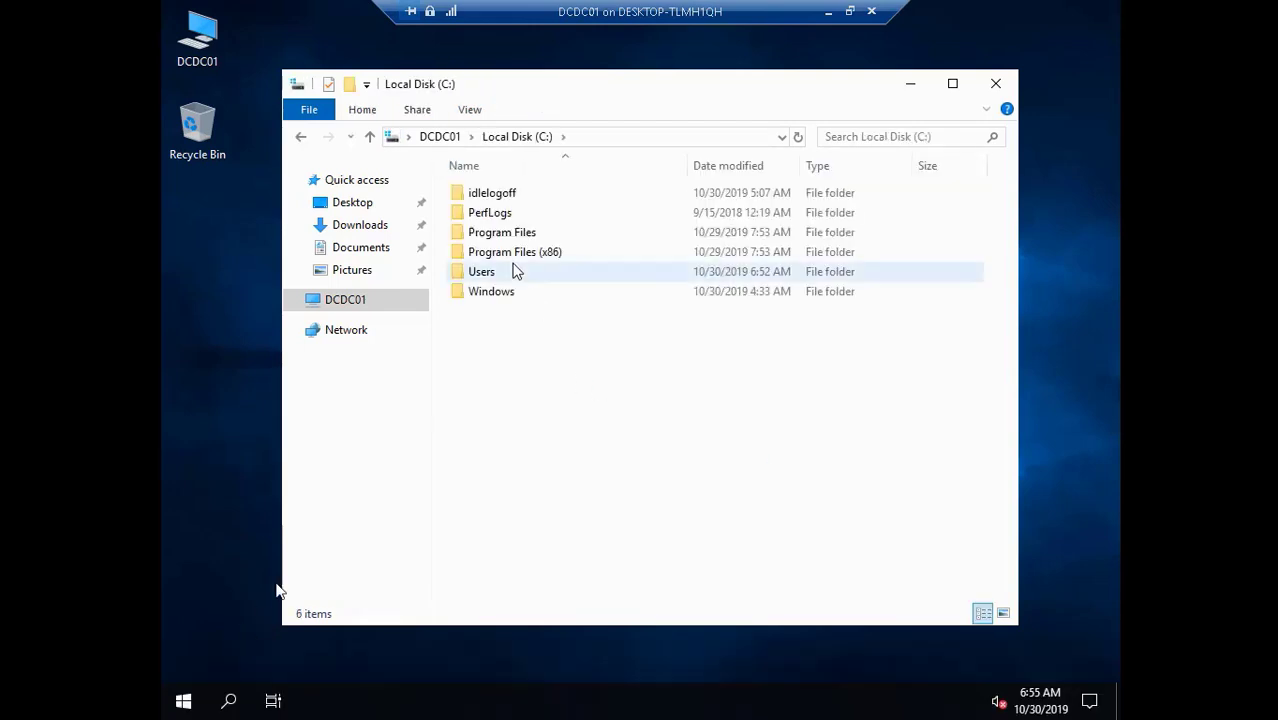
{"action": "left_click", "coordinate": [505, 274]}
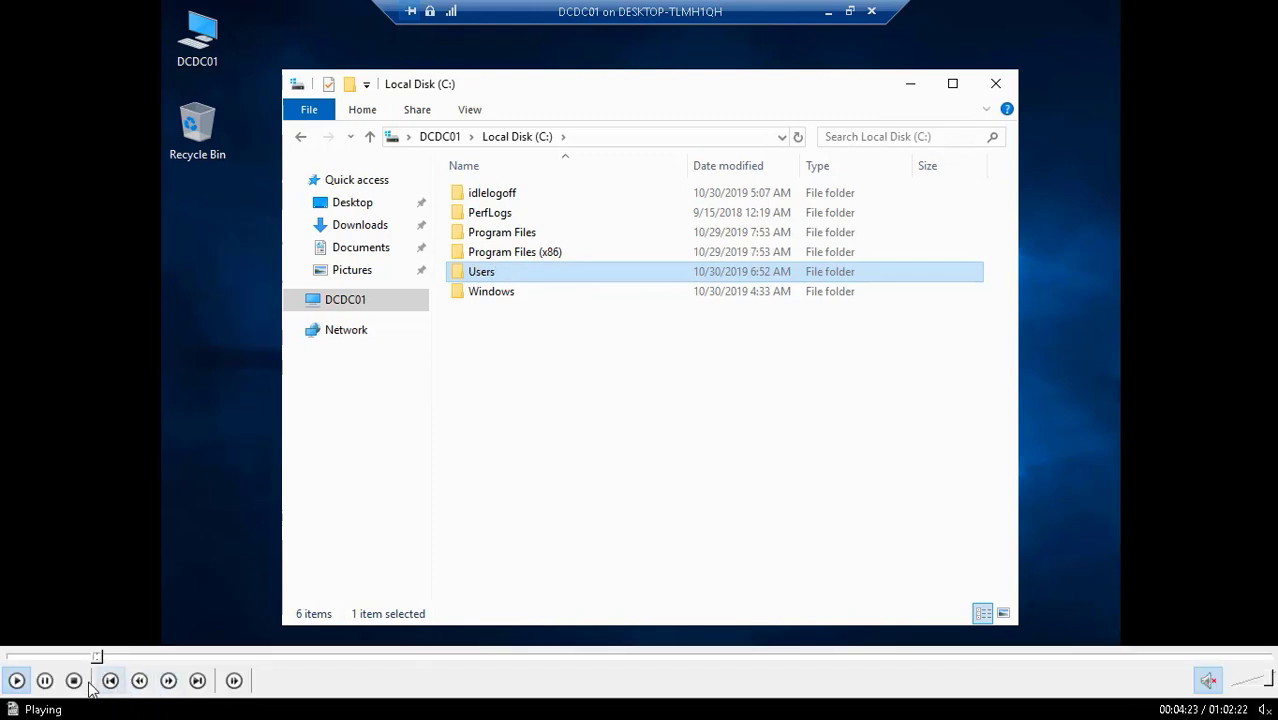
{"action": "key", "text": "Return"}
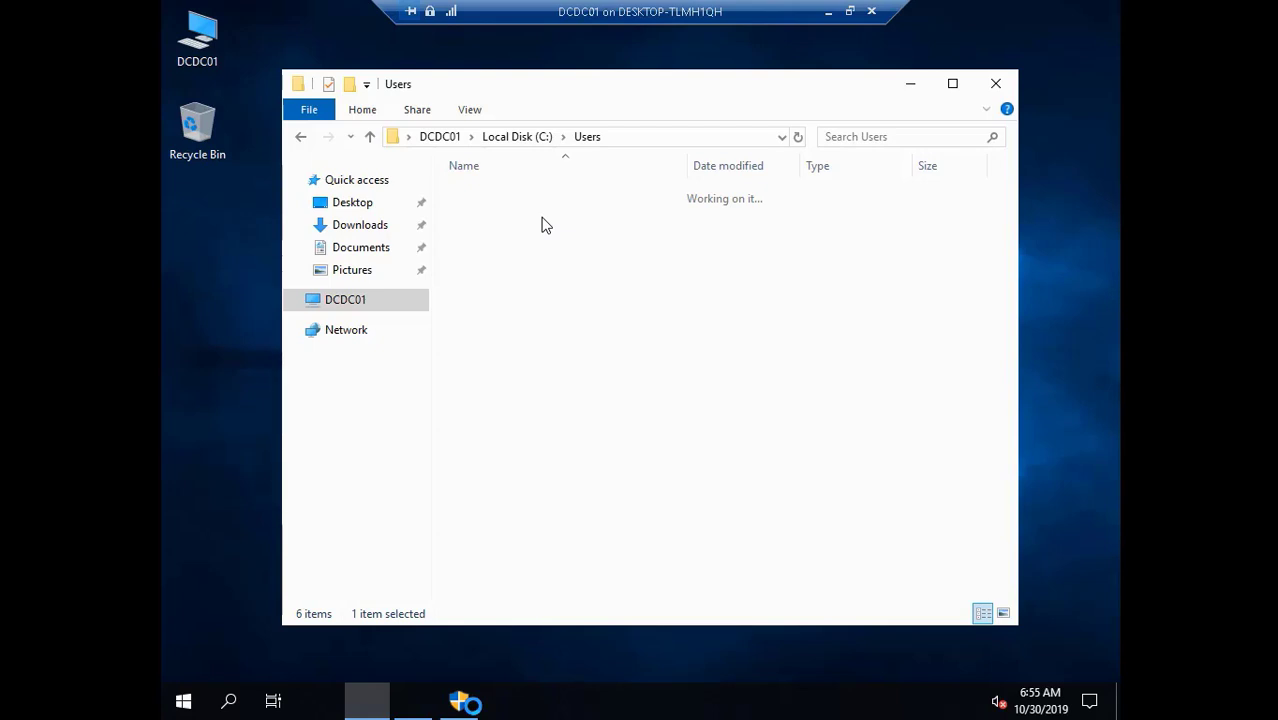
{"action": "double_click", "coordinate": [499, 361]}
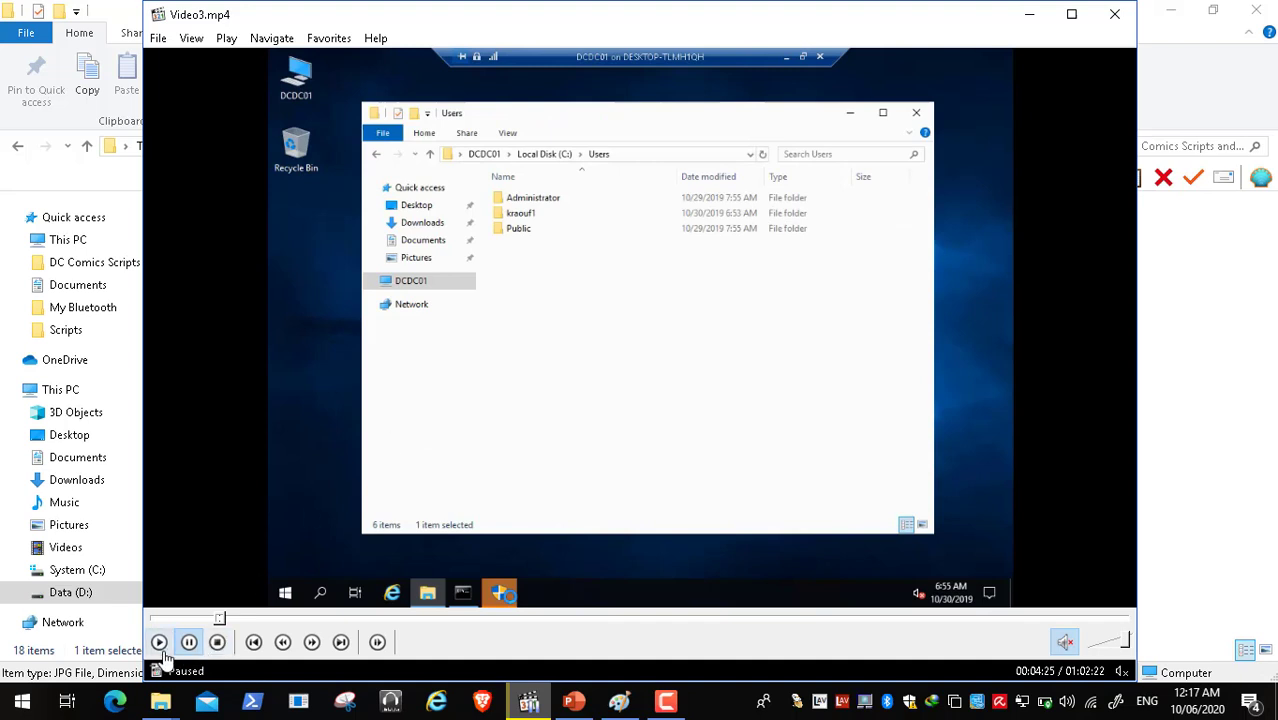
{"action": "left_click", "coordinate": [665, 702]}
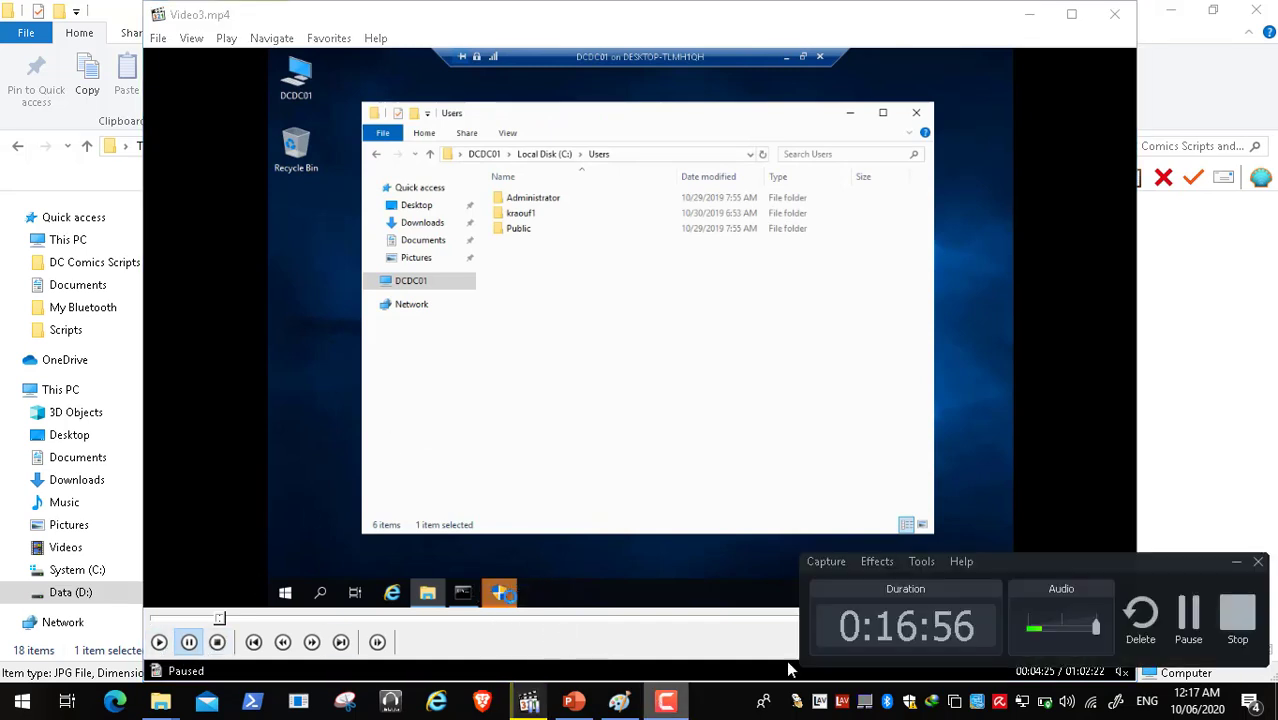
{"action": "left_click", "coordinate": [1188, 612]}
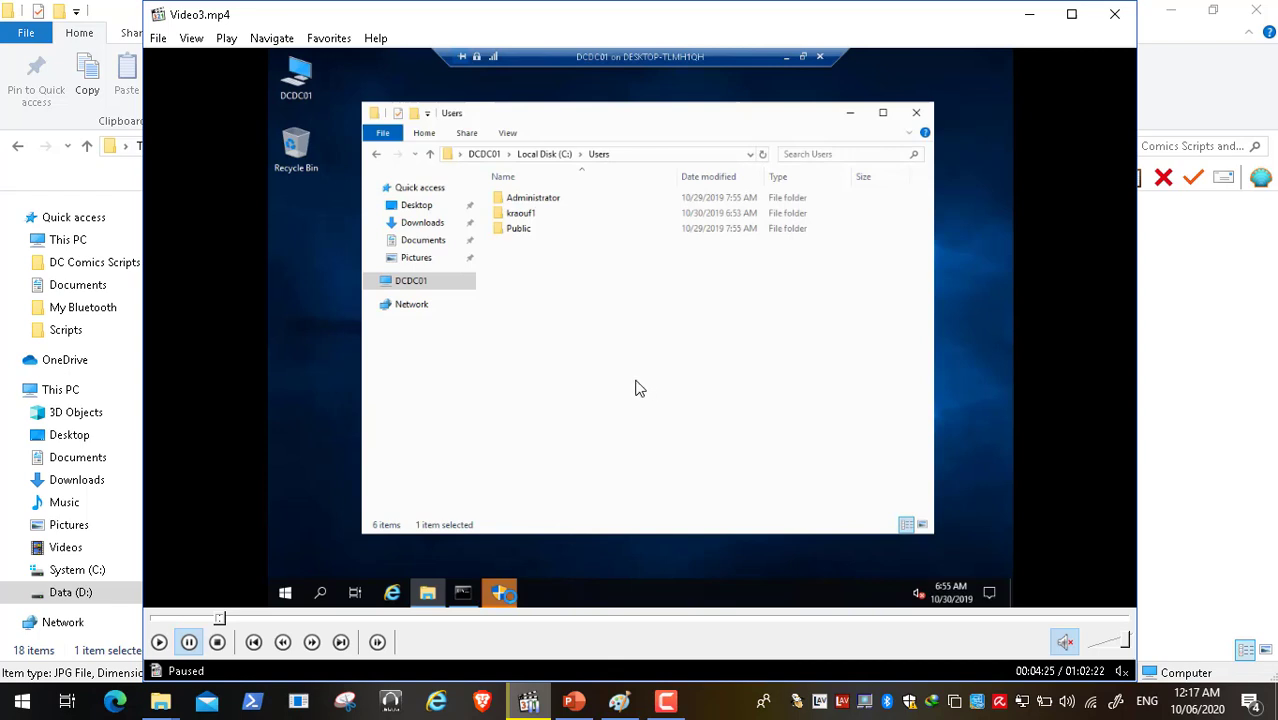
{"action": "double_click", "coordinate": [604, 387]}
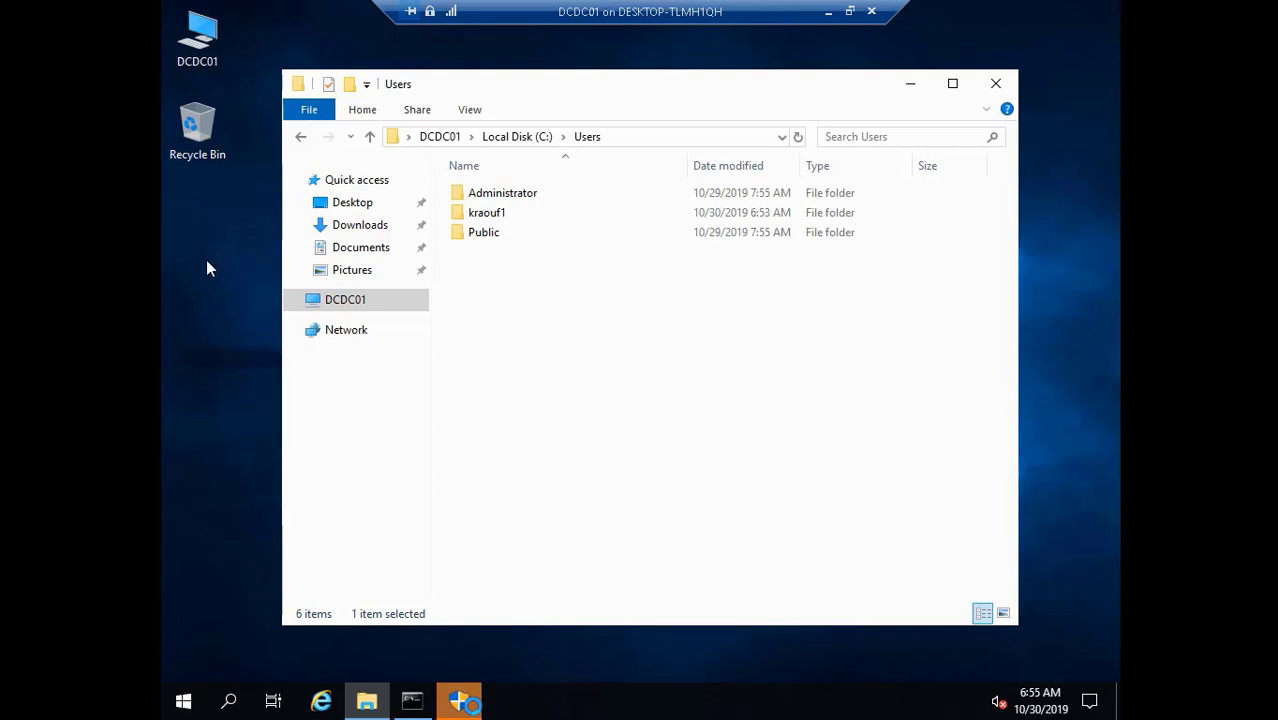
{"action": "key", "text": "space"}
- Play the recording past the Registry Editor UAC prompt, then pause it at 00:04:41
{"action": "left_click", "coordinate": [15, 680]}
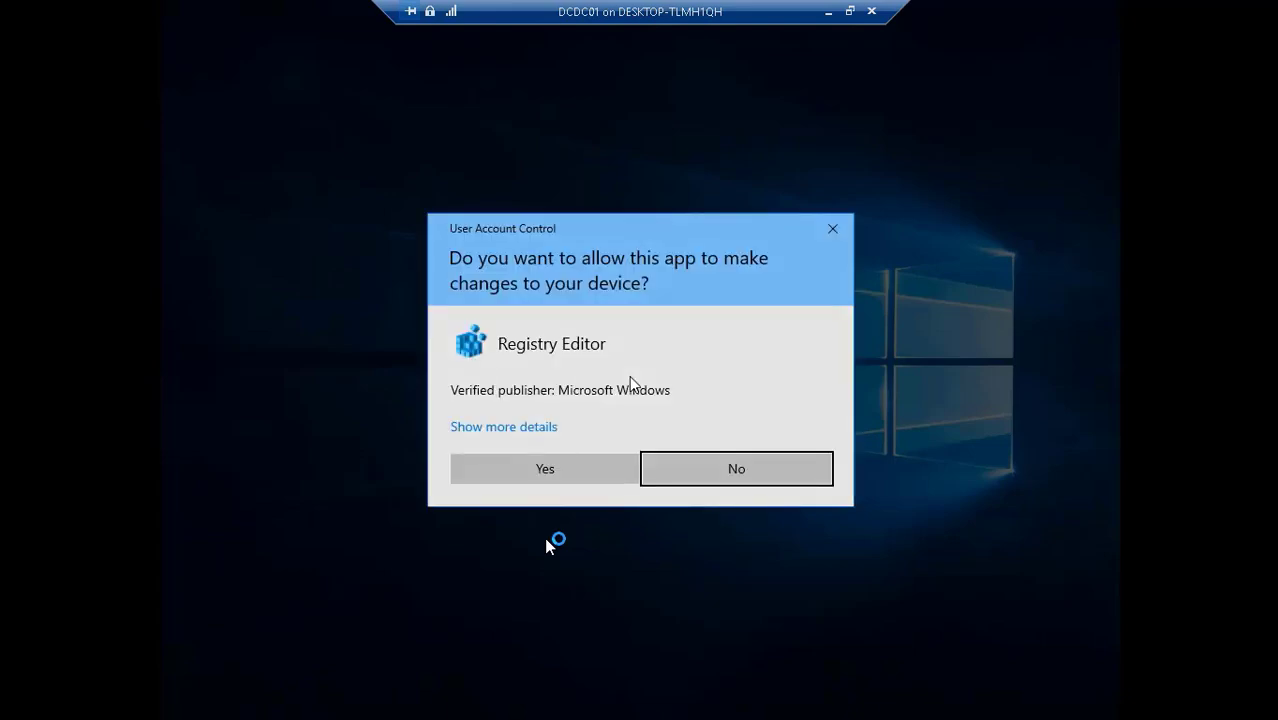
{"action": "left_click", "coordinate": [45, 680]}
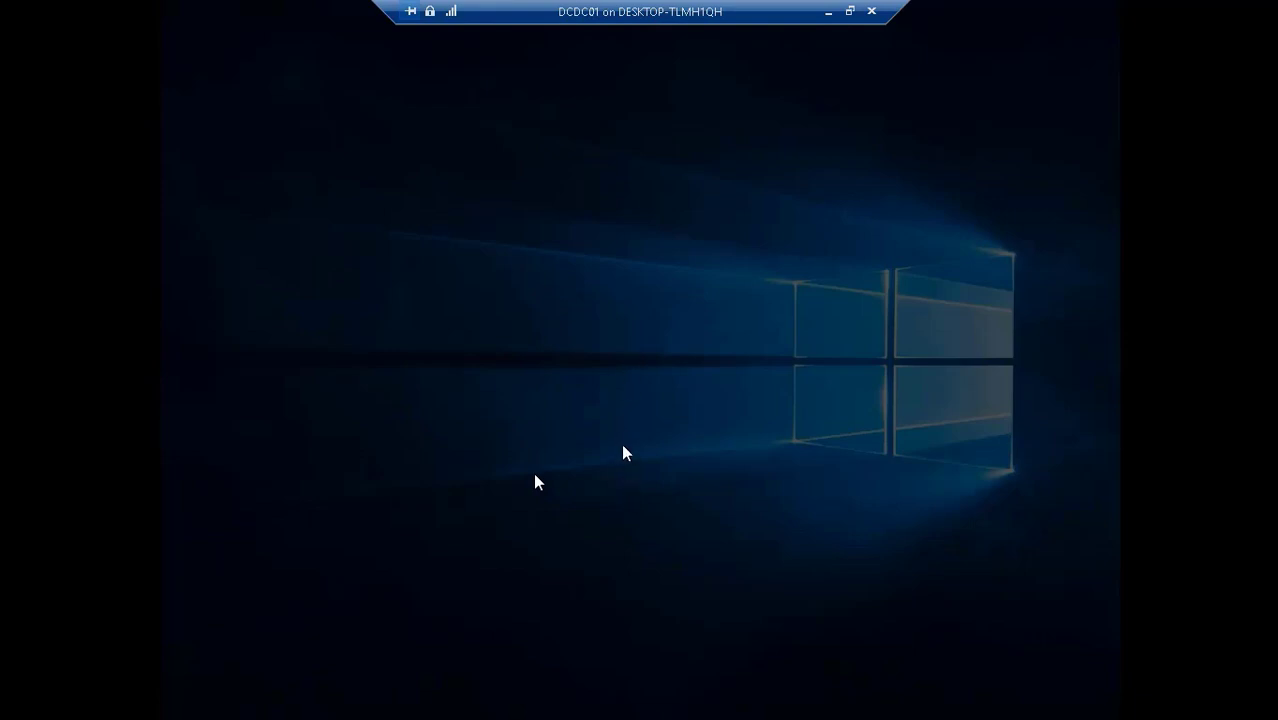
- Resume playback to show DCDC01's Users folder with Server Manager loaded behind it
{"action": "mouse_move", "coordinate": [625, 717]}
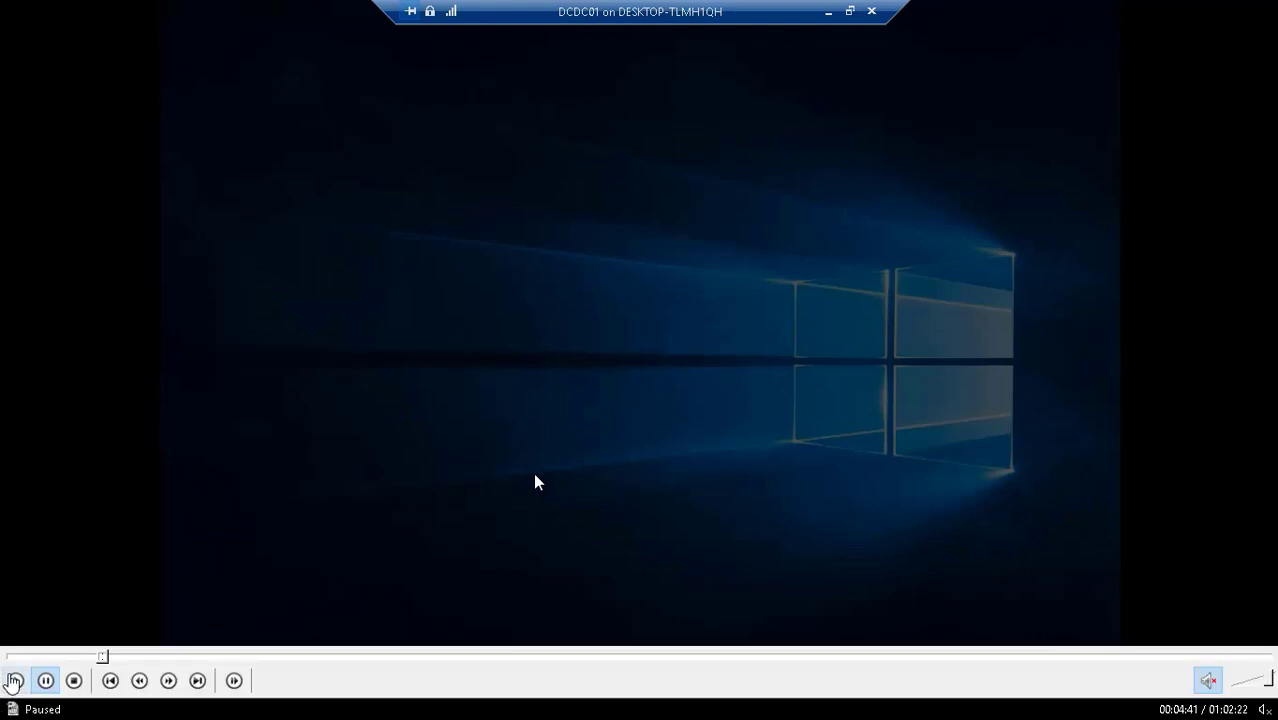
{"action": "left_click", "coordinate": [16, 680]}
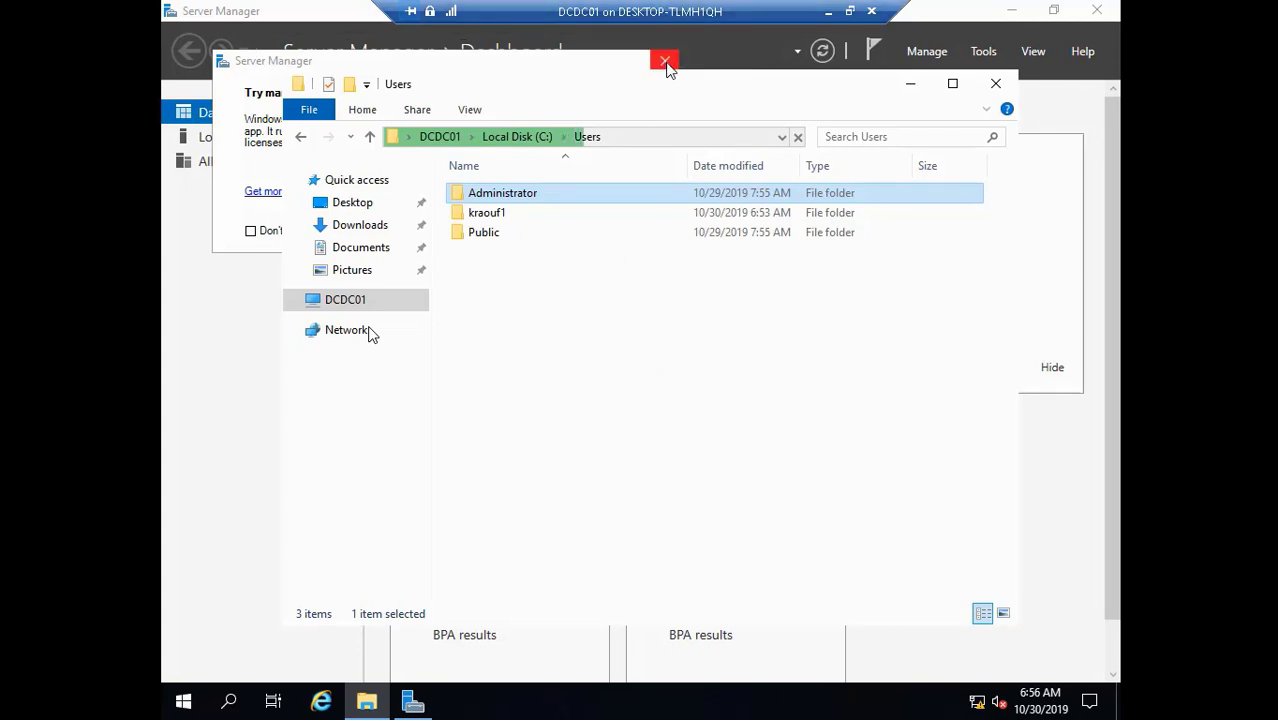
- Dismiss the pop-up and tick 'Do not start Server Manager automatically at logon' in Server Manager Properties
{"action": "left_click", "coordinate": [665, 63]}
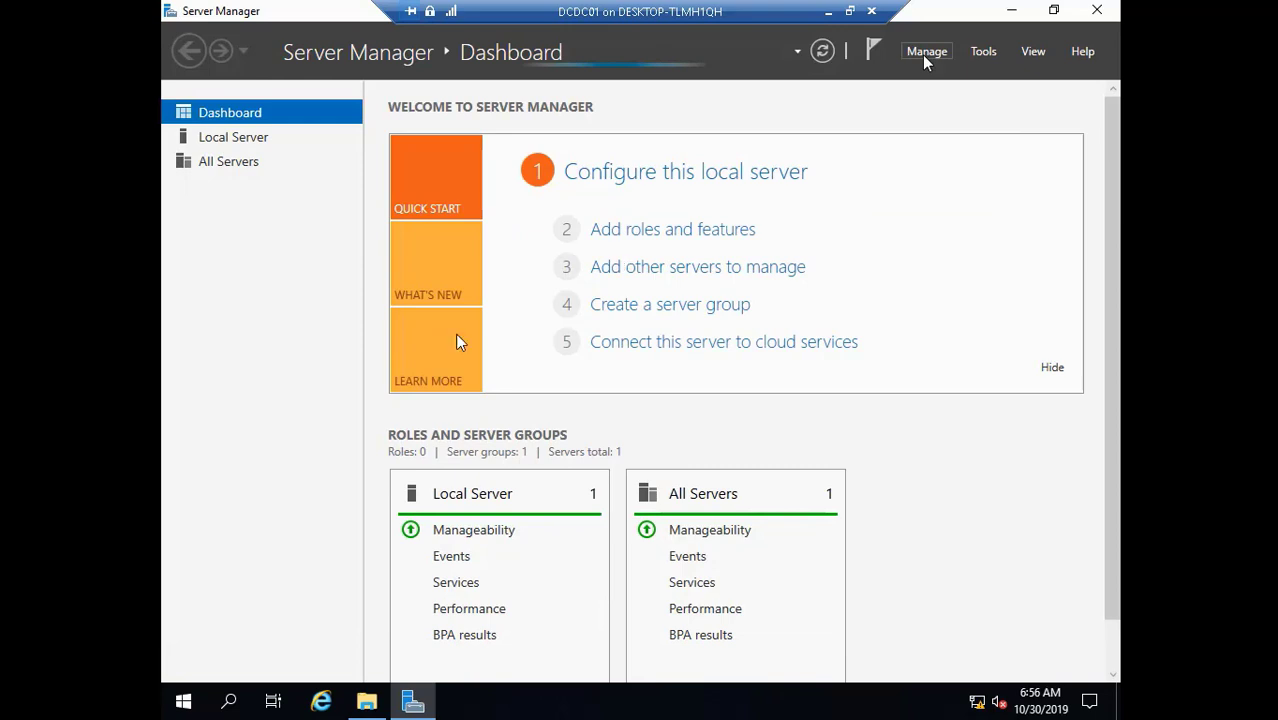
{"action": "left_click", "coordinate": [922, 54]}
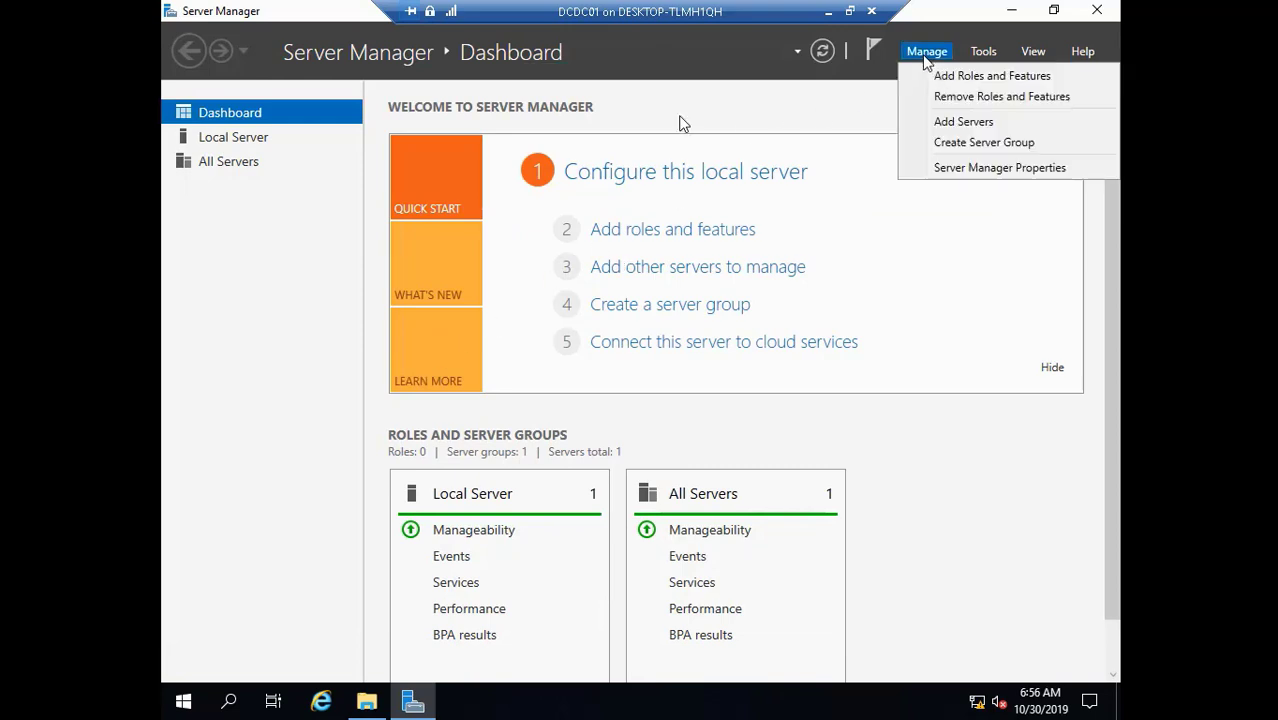
{"action": "left_click", "coordinate": [961, 169]}
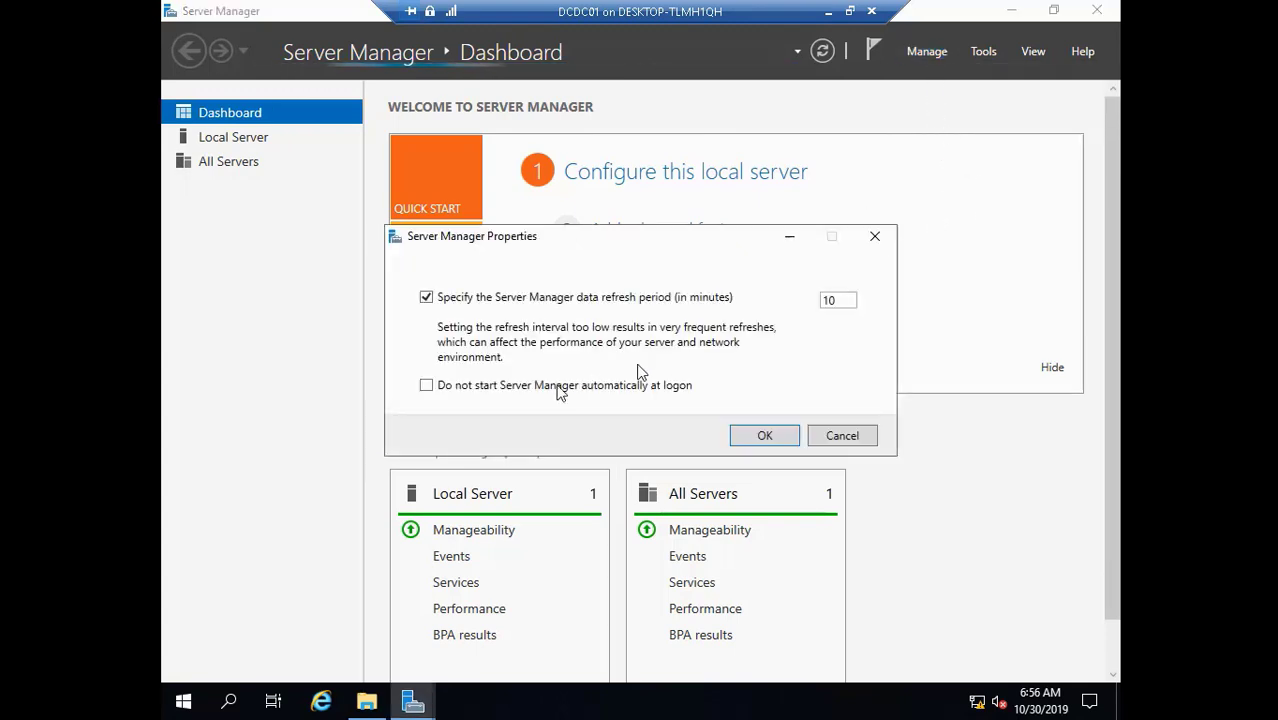
{"action": "left_click", "coordinate": [542, 388]}
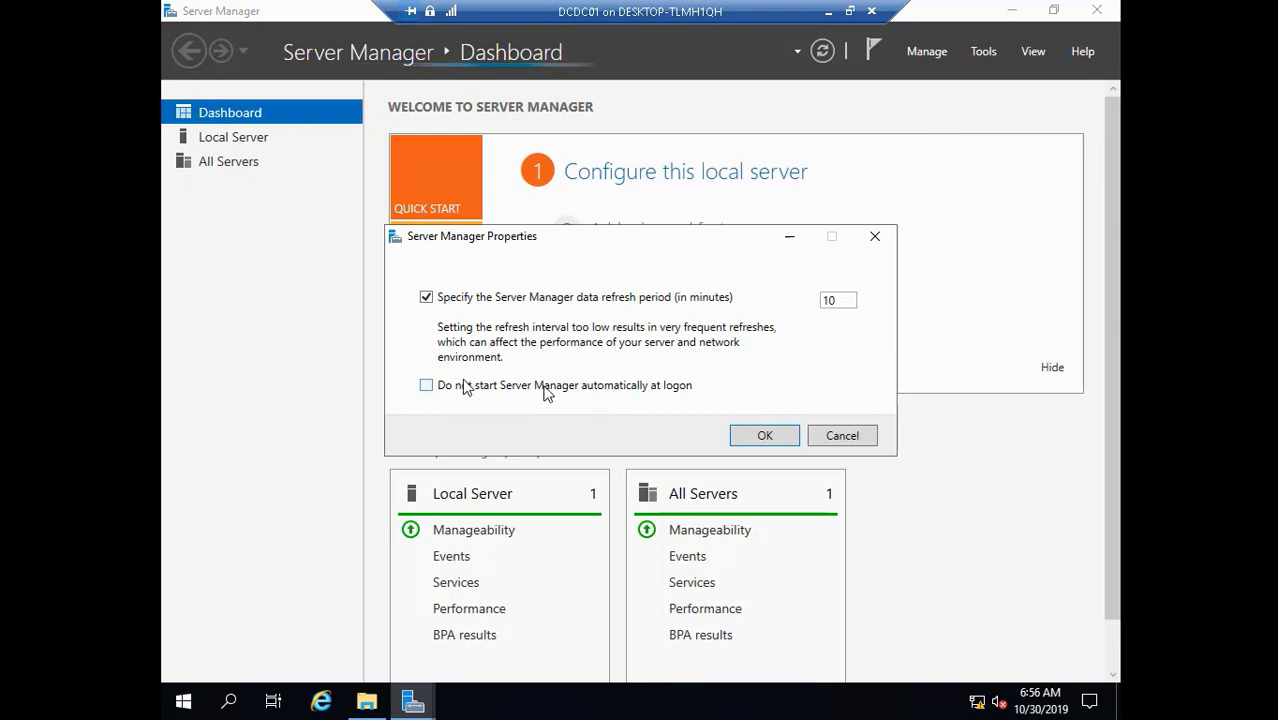
{"action": "left_click", "coordinate": [752, 436]}
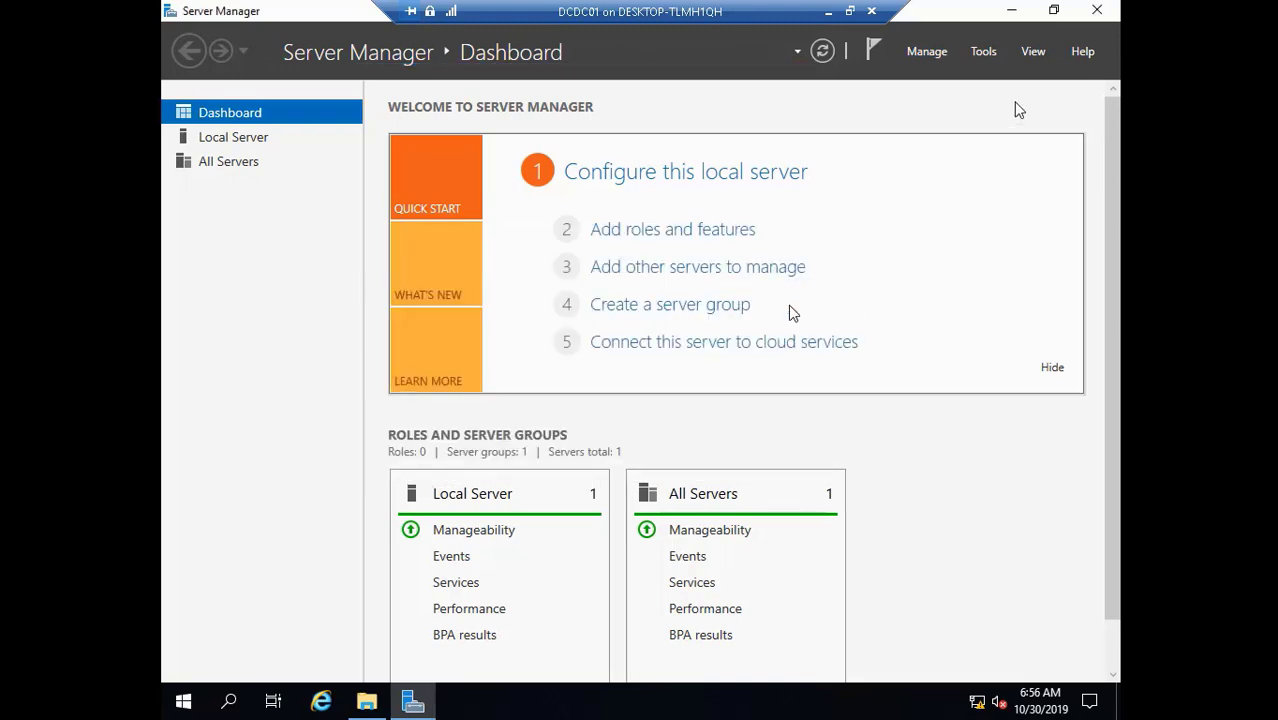
- Copy the DCConsole file from C:\Users\Administrator\Desktop in File Explorer
{"action": "left_click", "coordinate": [1097, 12]}
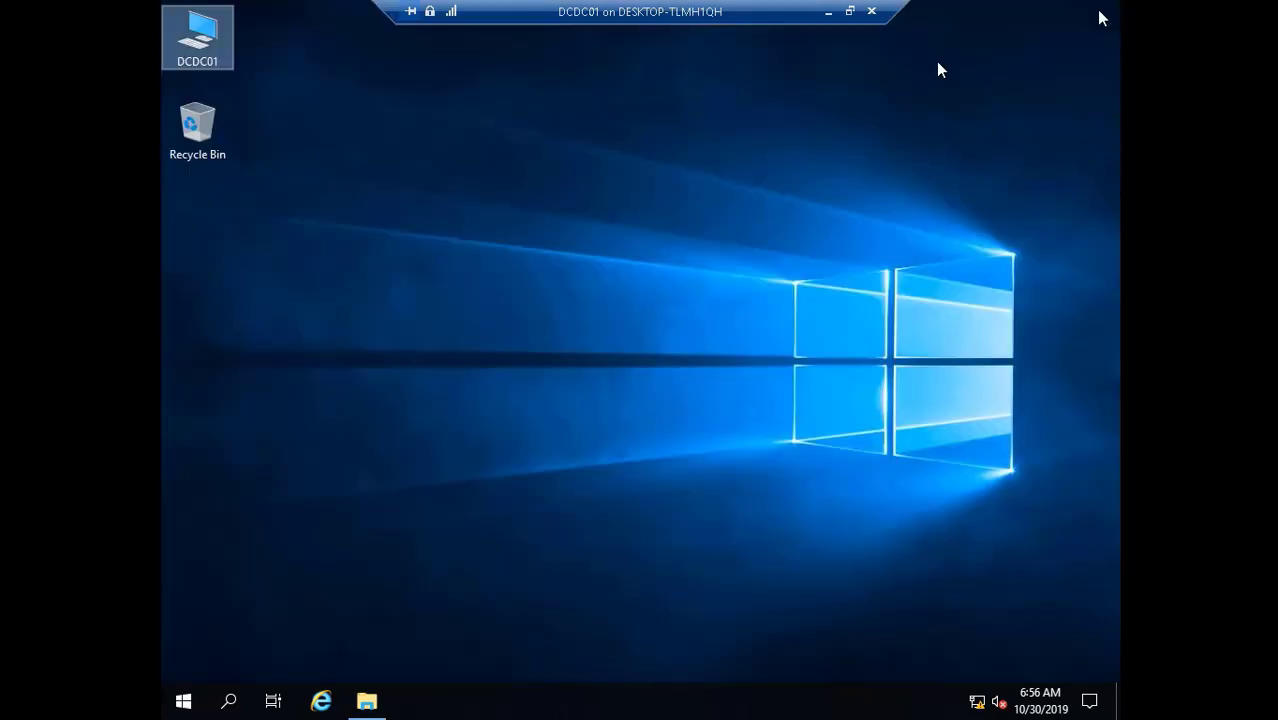
{"action": "left_click", "coordinate": [366, 701]}
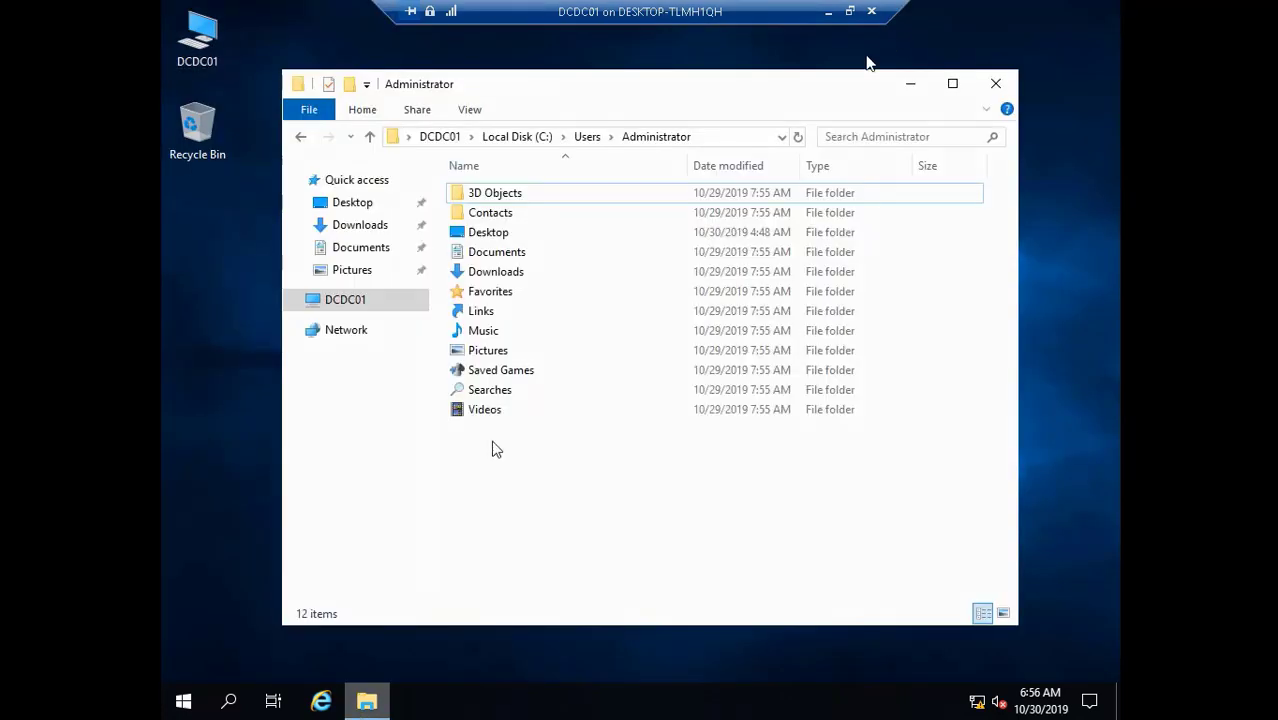
{"action": "left_click", "coordinate": [515, 236]}
{"action": "double_click", "coordinate": [514, 236]}
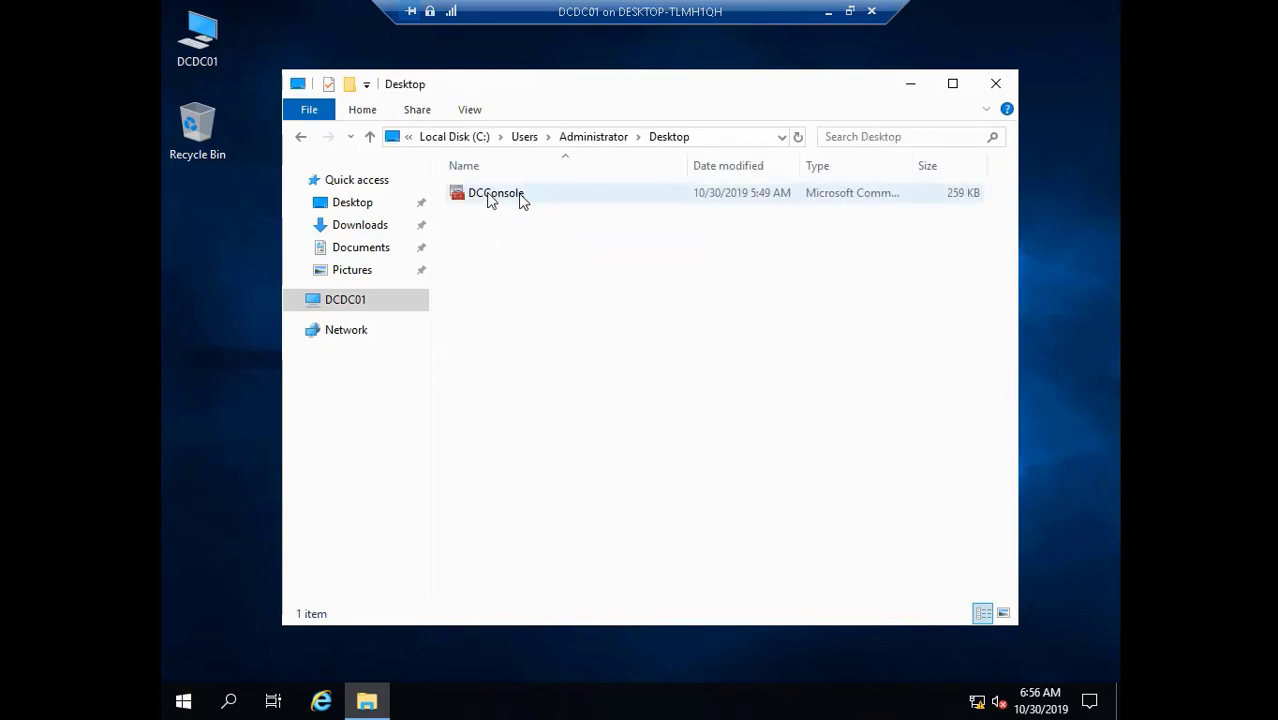
{"action": "left_click", "coordinate": [490, 200]}
{"action": "right_click", "coordinate": [490, 200]}
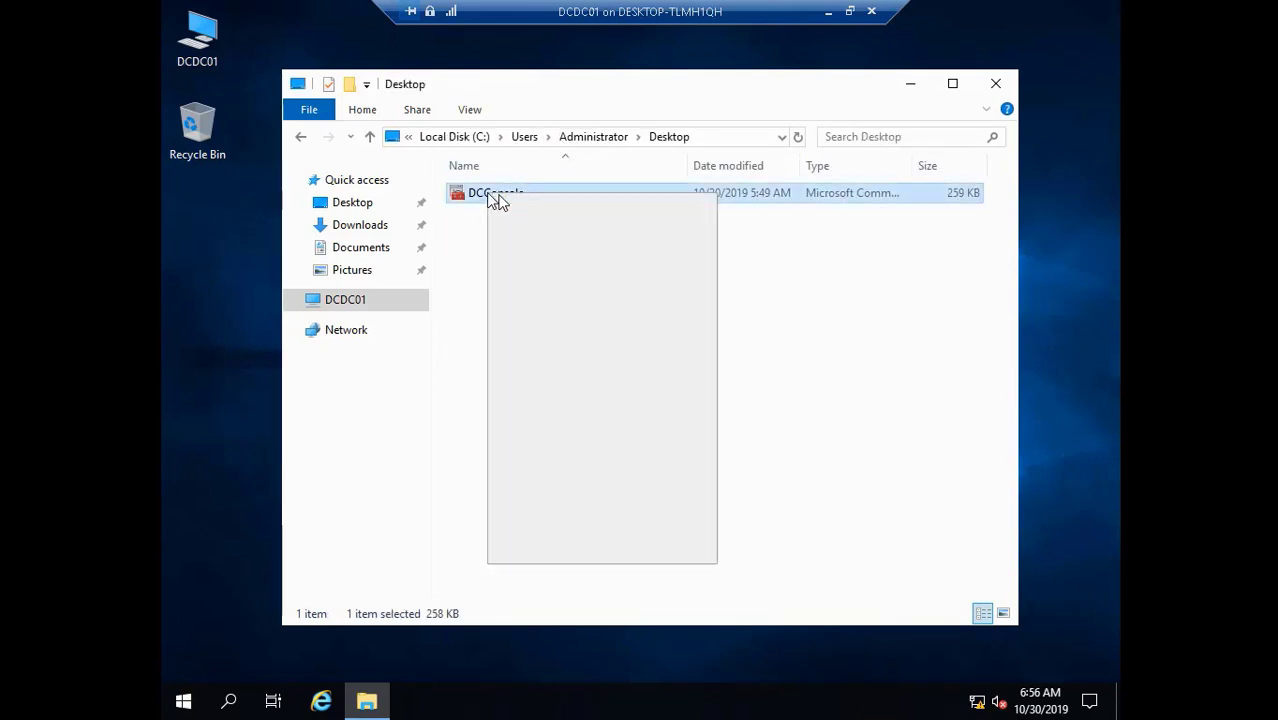
{"action": "left_click", "coordinate": [587, 456]}
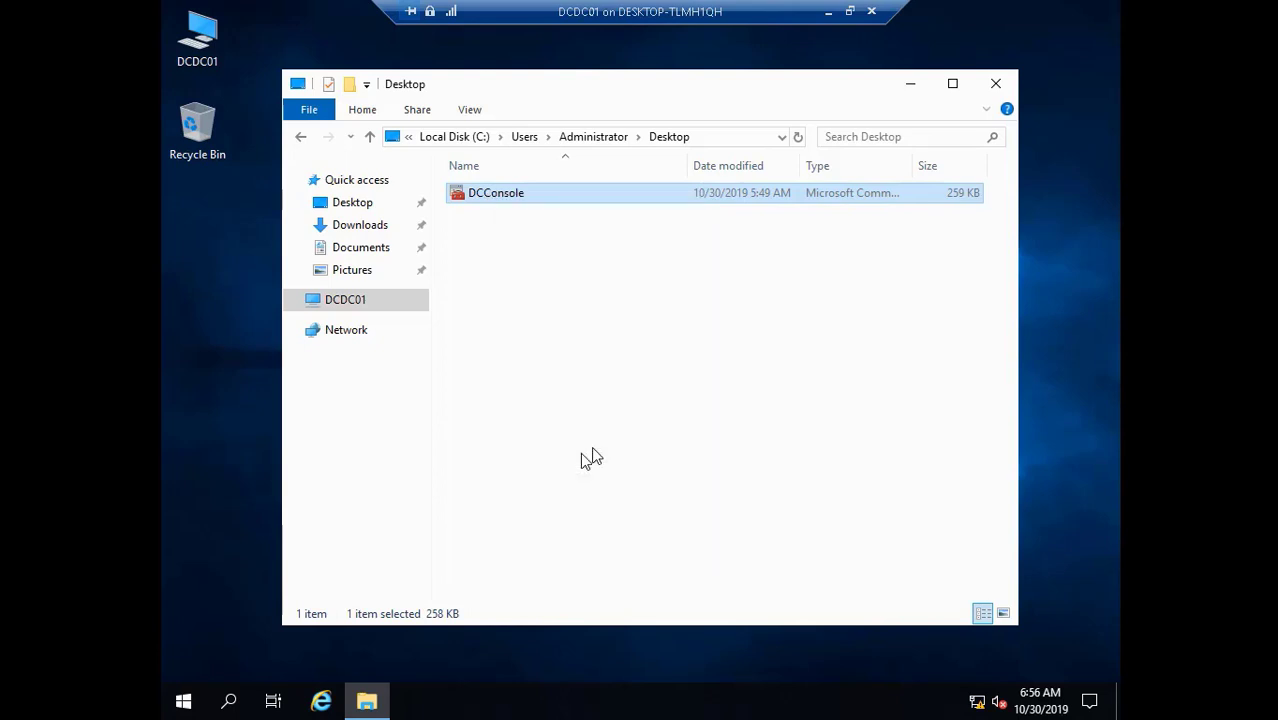
- Paste DCConsole onto the DCDC01 desktop and position it below Recycle Bin
{"action": "left_click", "coordinate": [995, 83]}
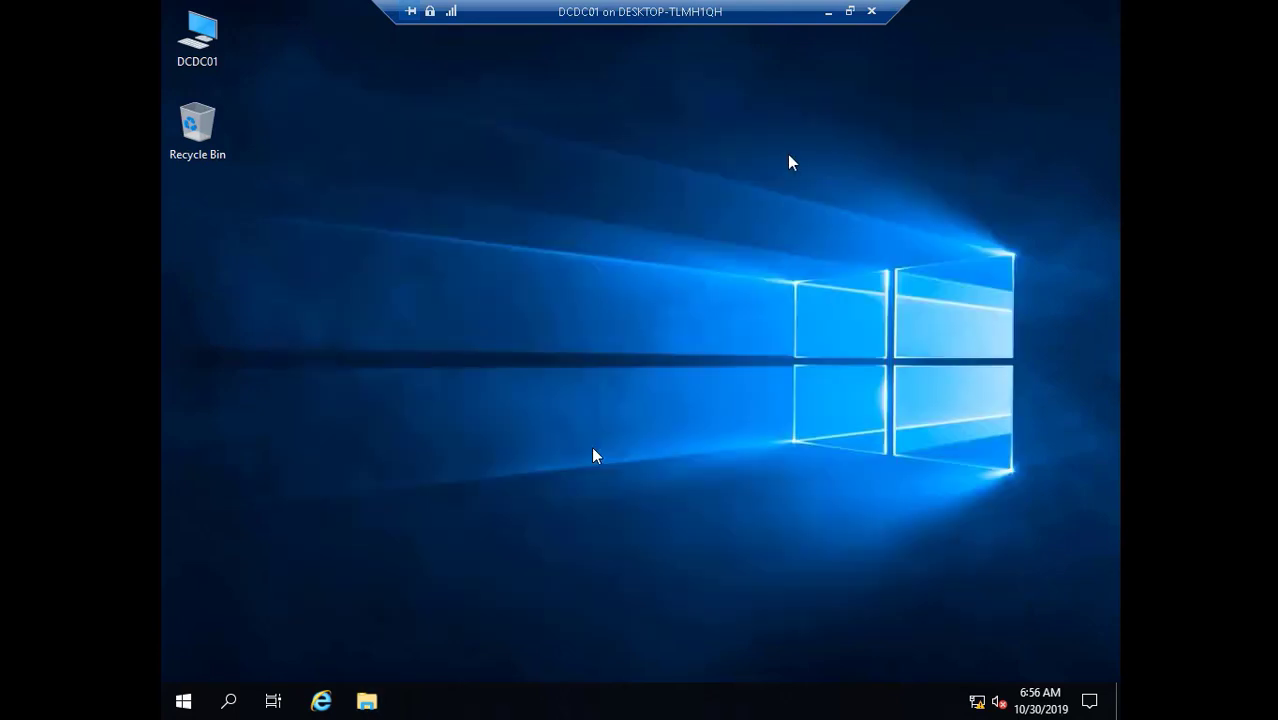
{"action": "right_click", "coordinate": [295, 303]}
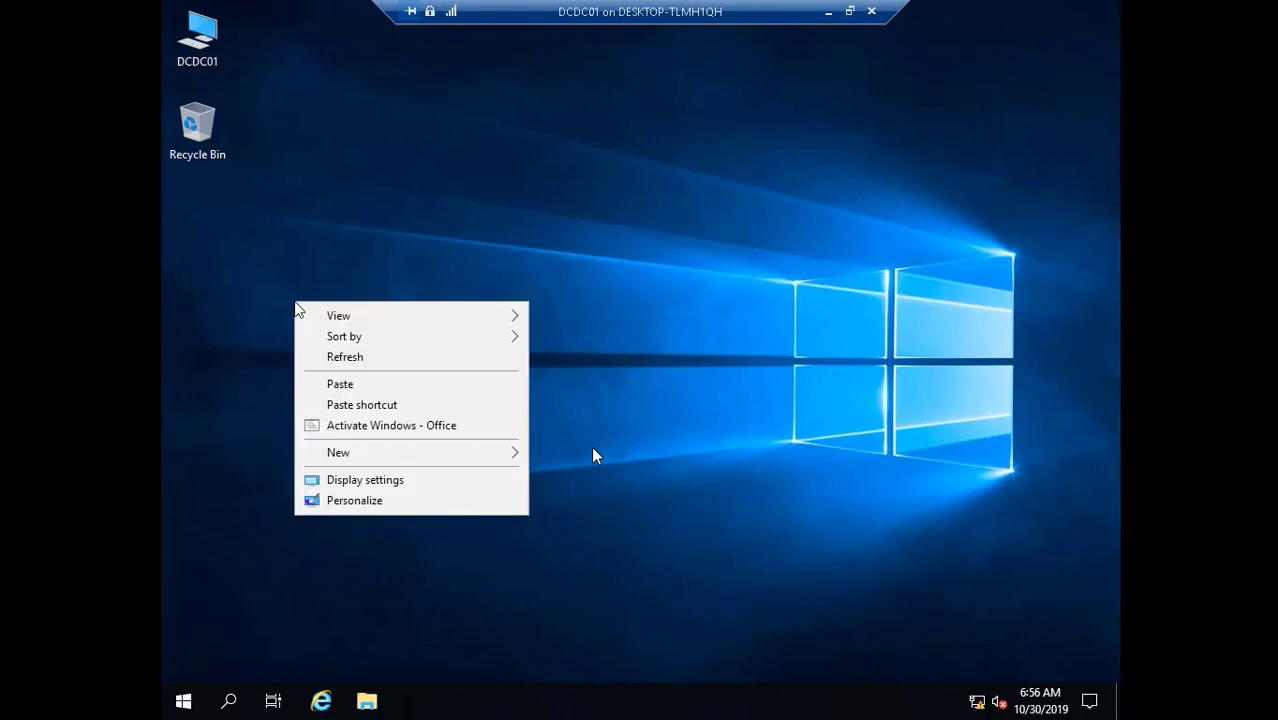
{"action": "left_click", "coordinate": [340, 384]}
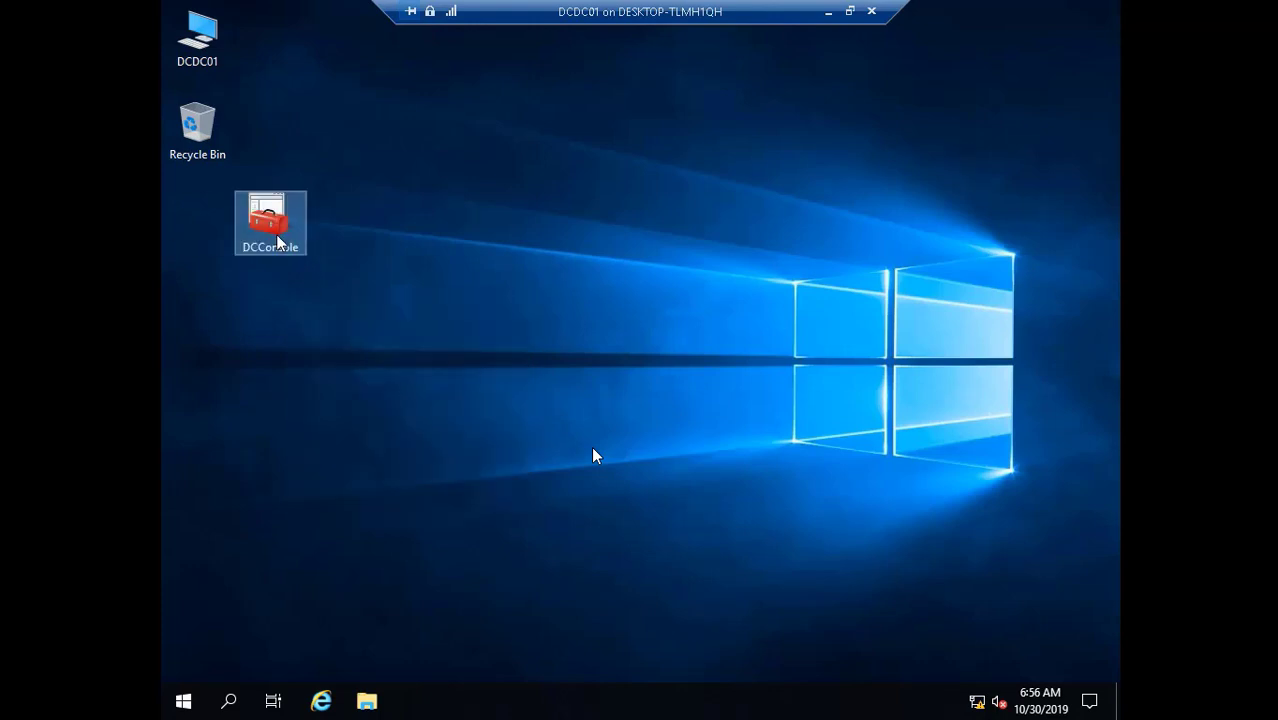
{"action": "left_click_drag", "start_coordinate": [279, 242], "coordinate": [209, 249]}
{"action": "right_click", "coordinate": [215, 42]}
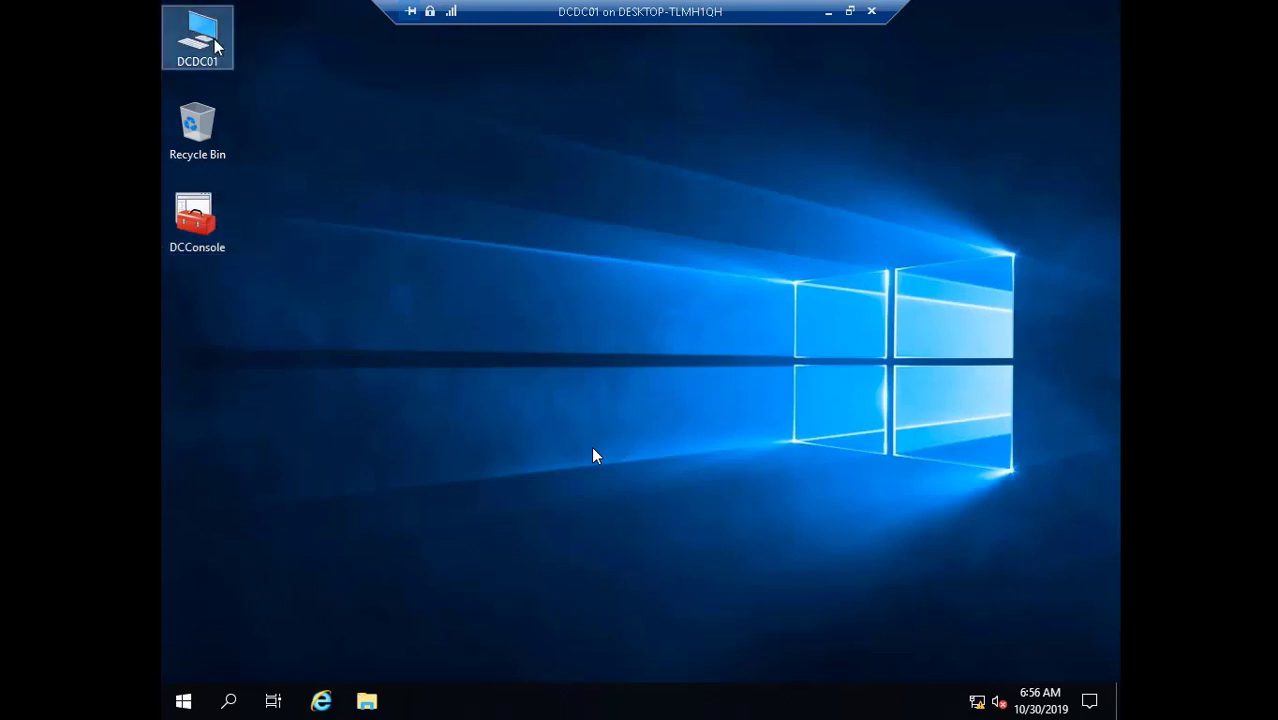
{"action": "left_click", "coordinate": [323, 268]}
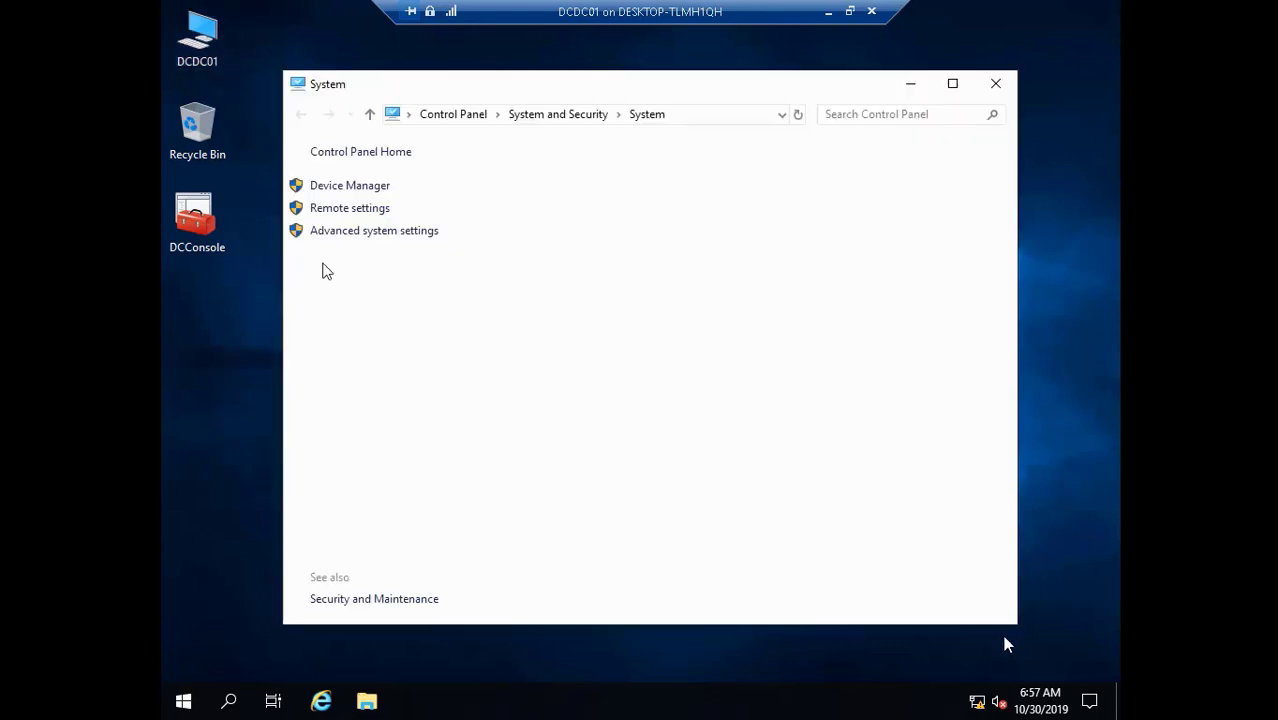
{"action": "mouse_move", "coordinate": [1017, 673]}
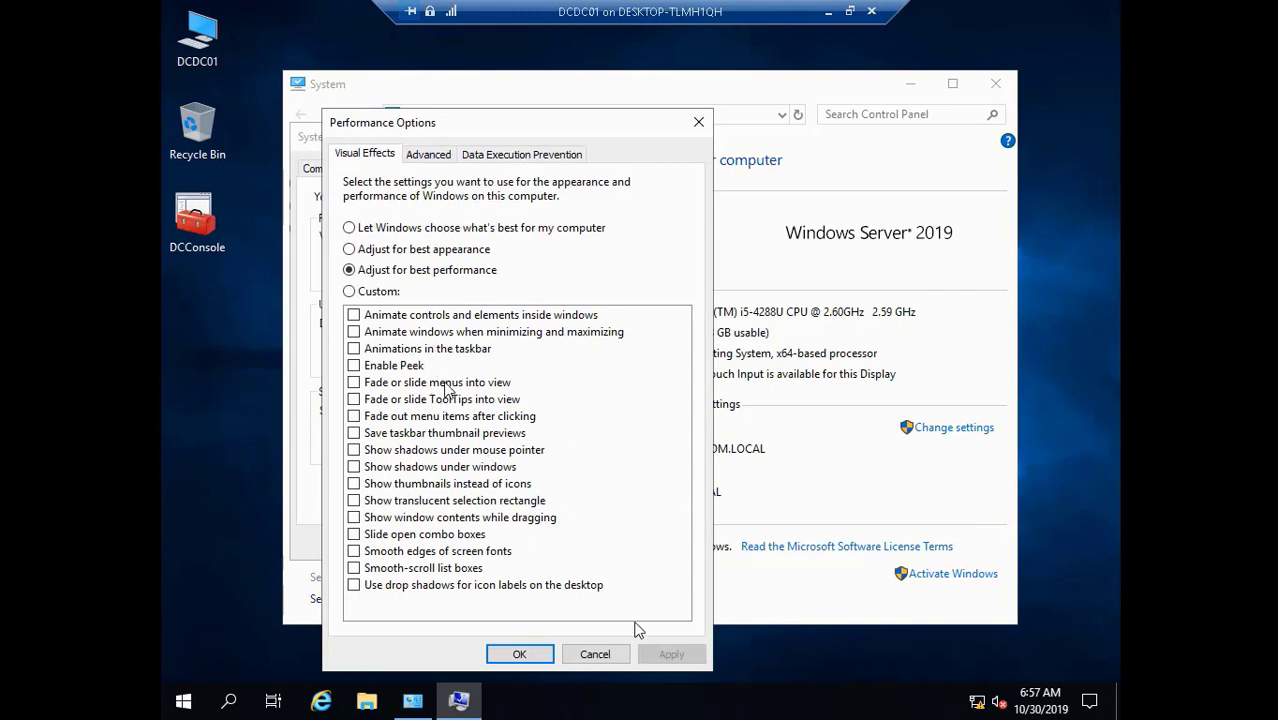
{"action": "left_click", "coordinate": [594, 653]}
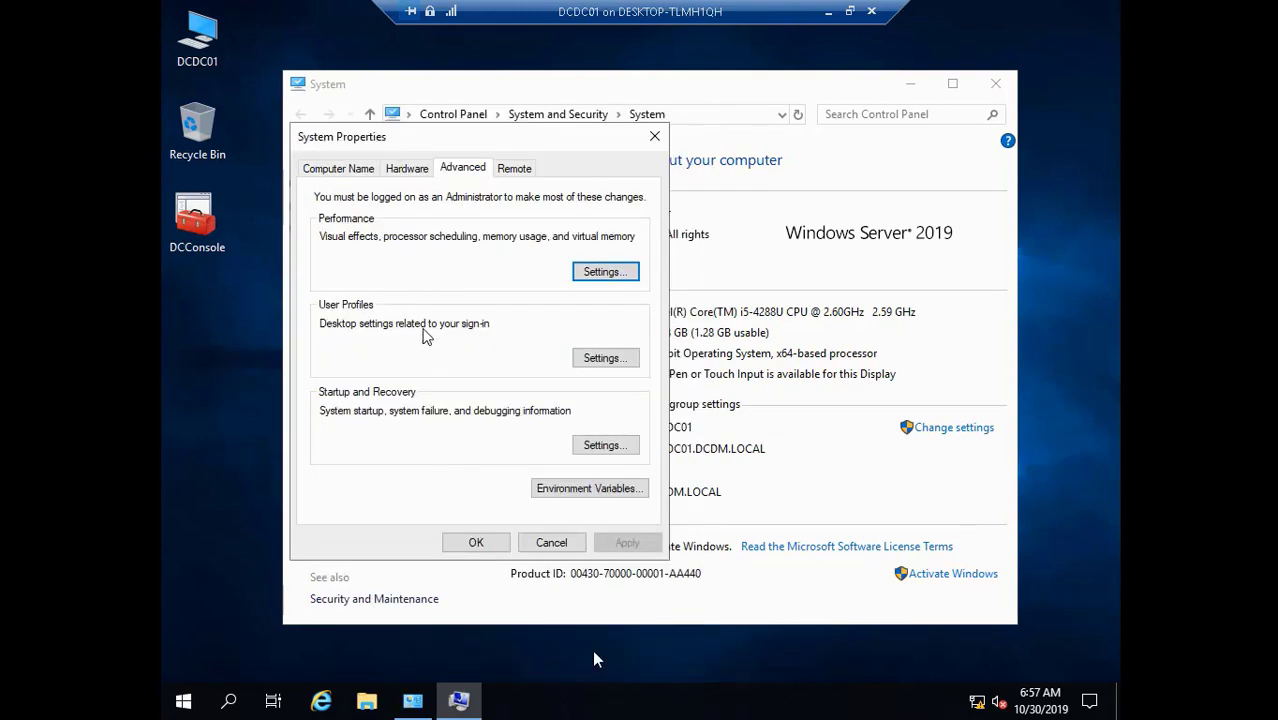
{"action": "left_click", "coordinate": [553, 542]}
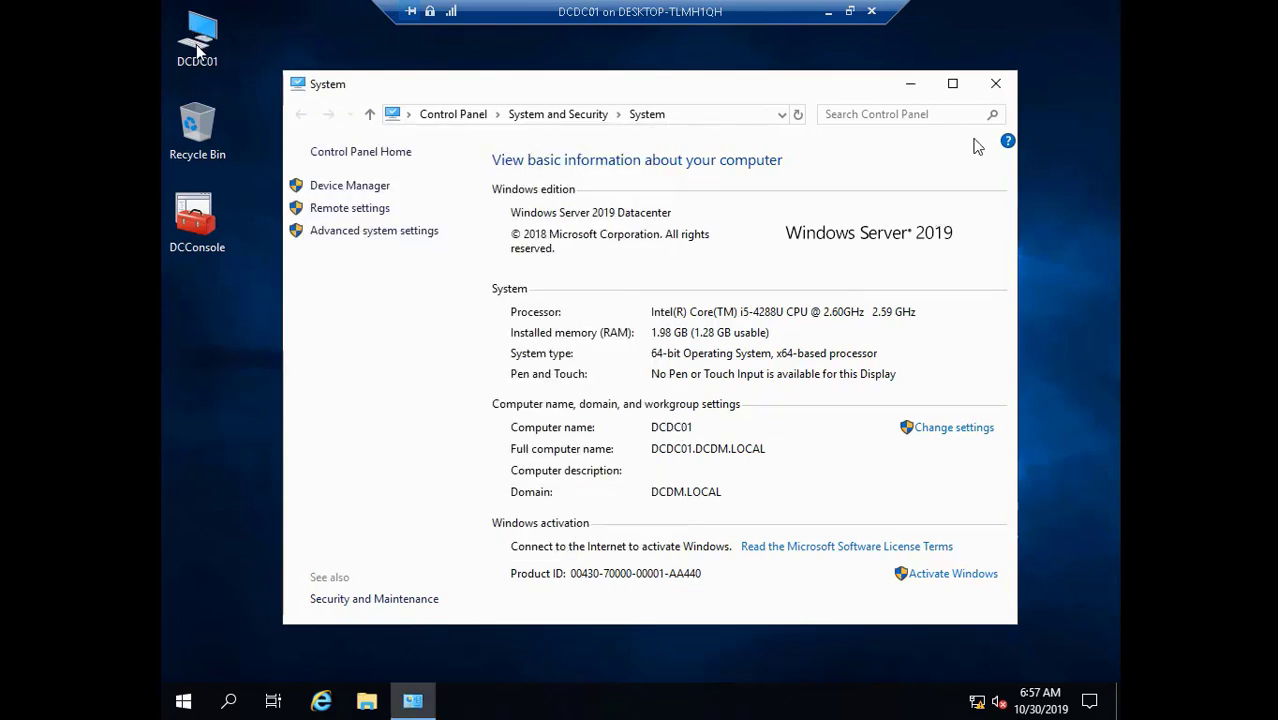
{"action": "left_click", "coordinate": [996, 88]}
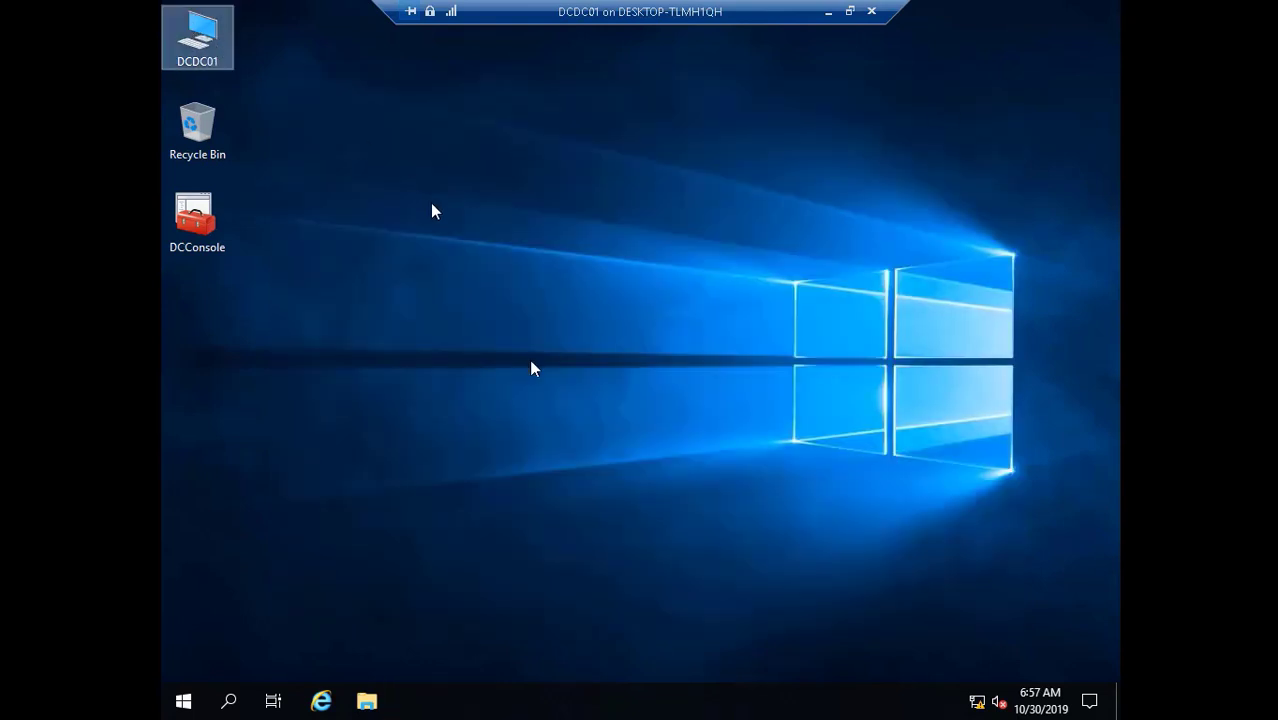
- Restart DCDC01 from the Start menu's Power options with the reason Other (Unplanned)
{"action": "left_click", "coordinate": [181, 705]}
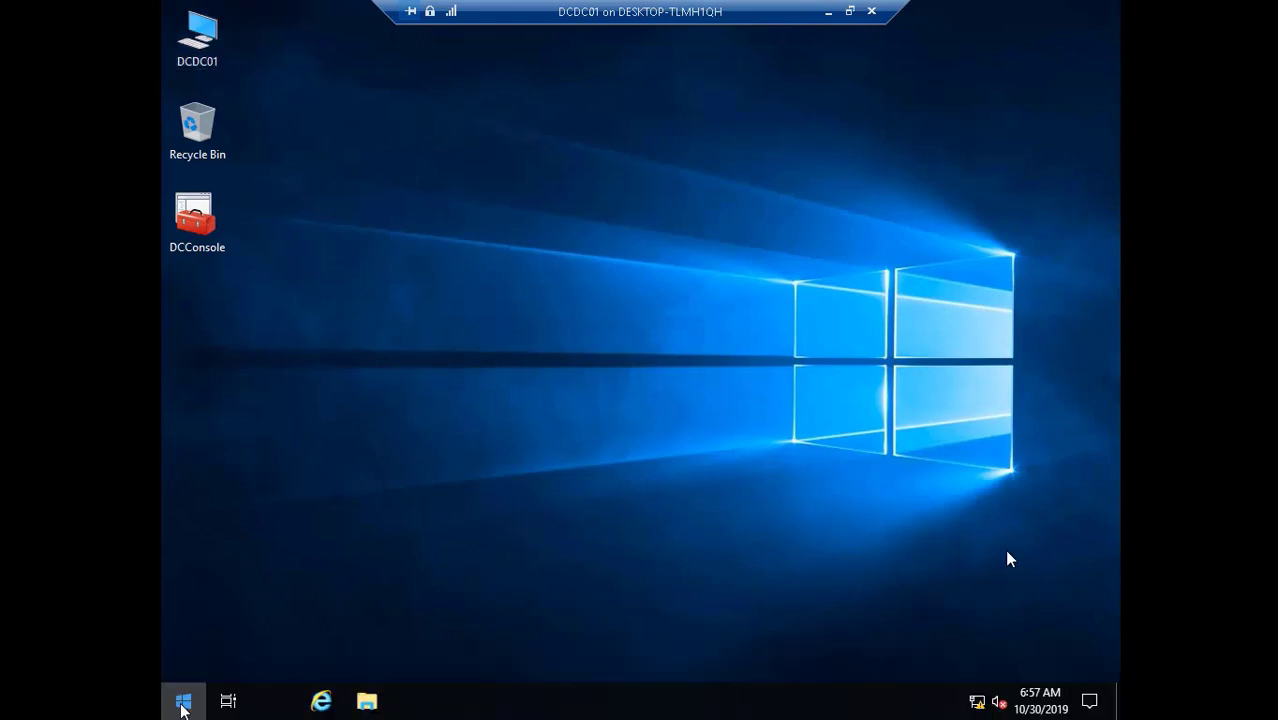
{"action": "left_click", "coordinate": [181, 705]}
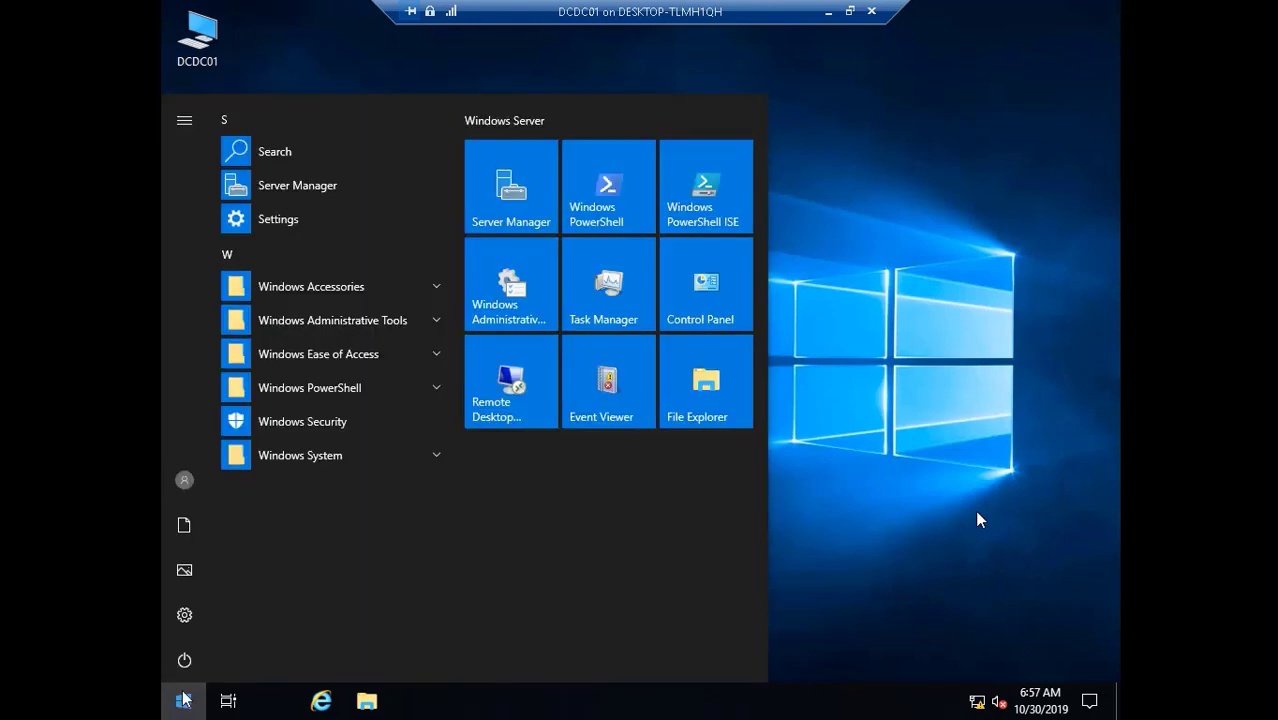
{"action": "left_click", "coordinate": [185, 660]}
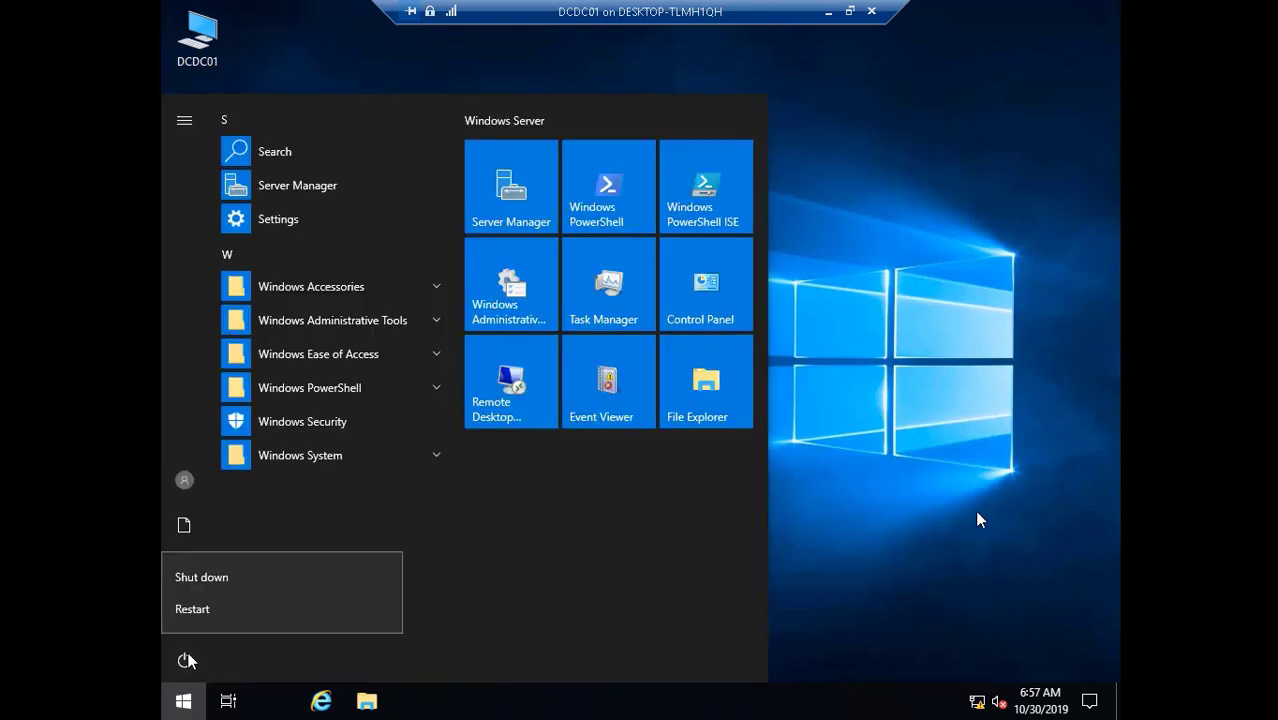
{"action": "left_click", "coordinate": [350, 598]}
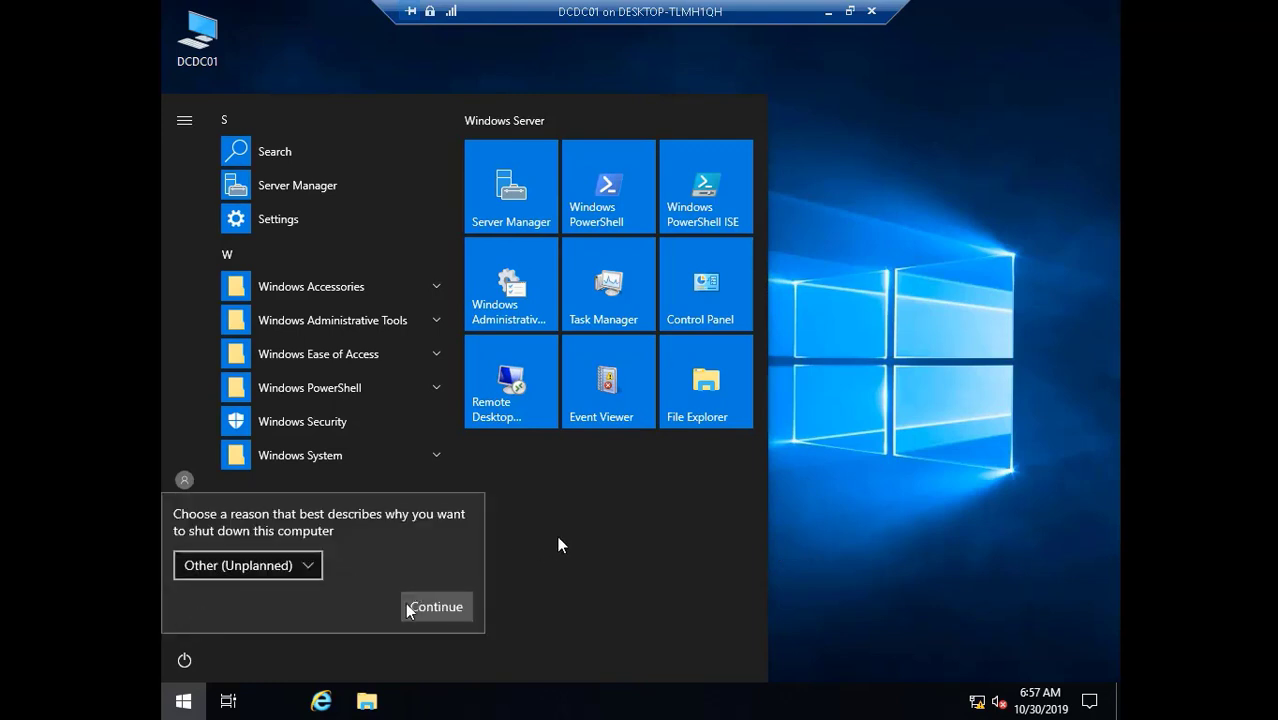
{"action": "left_click", "coordinate": [440, 607]}
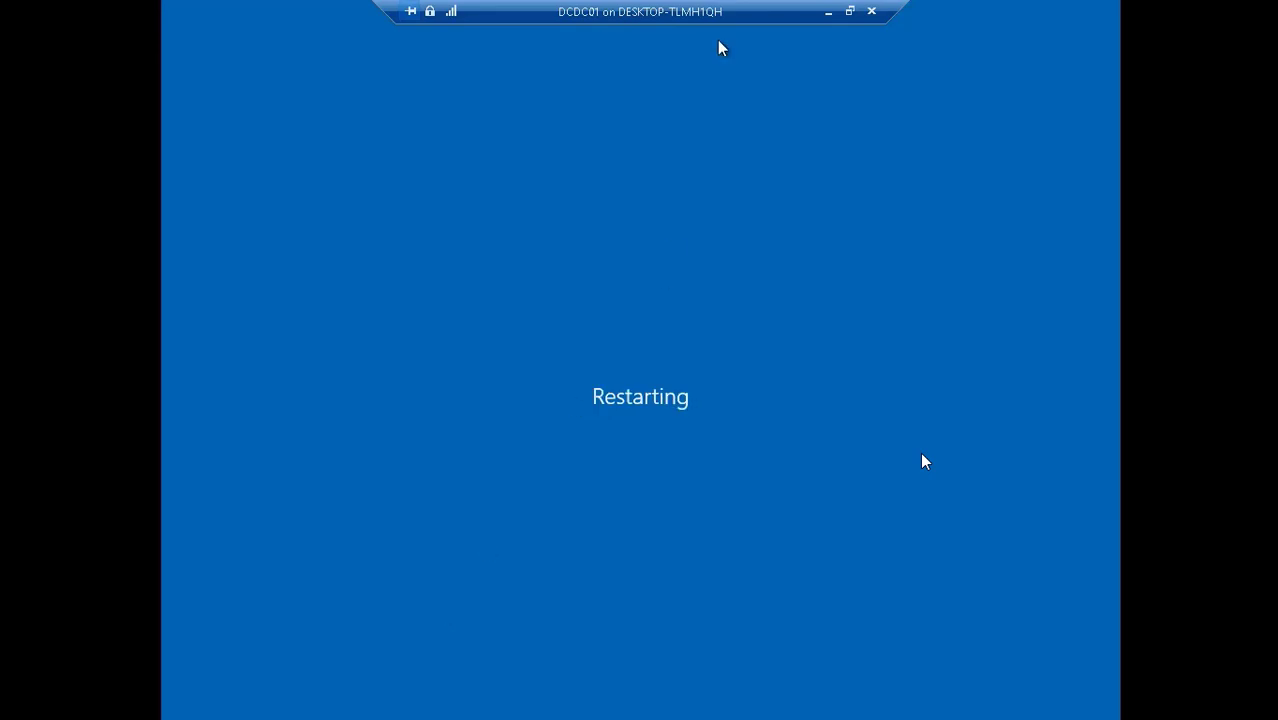
- Bring the DCDC01 connection window back from the taskbar as a restored window
{"action": "left_click", "coordinate": [829, 12]}
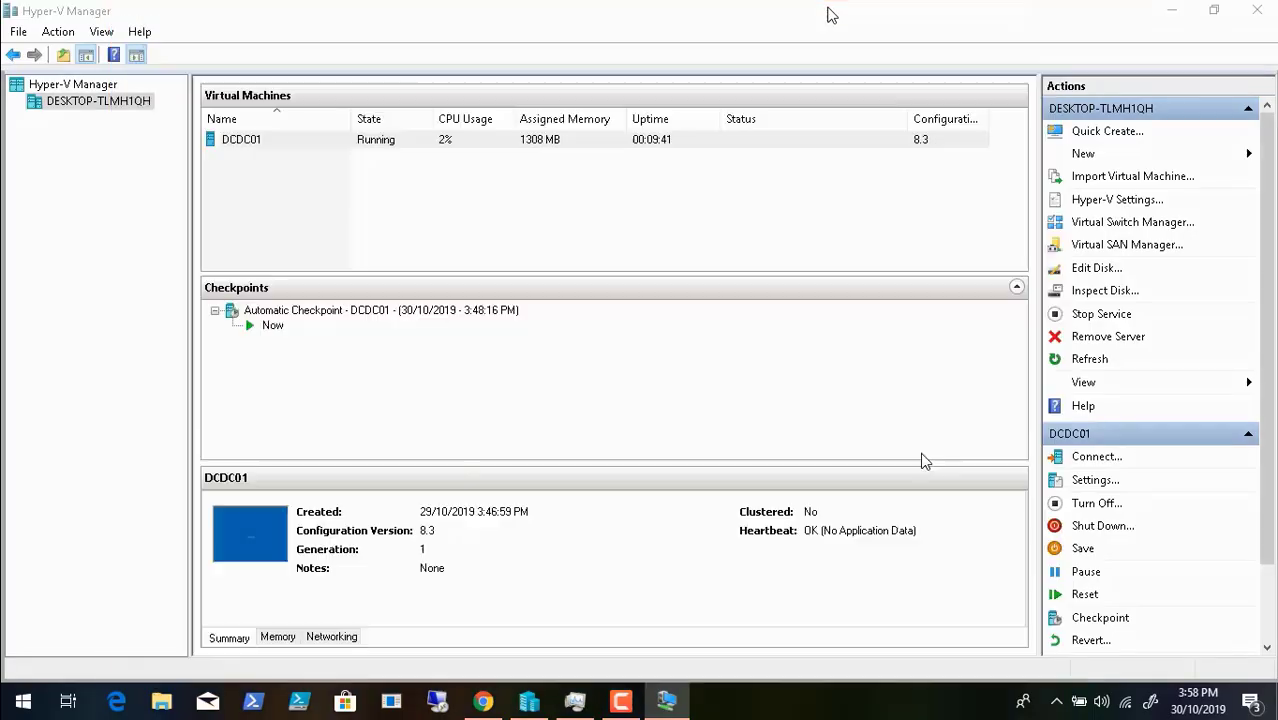
{"action": "left_click", "coordinate": [620, 701]}
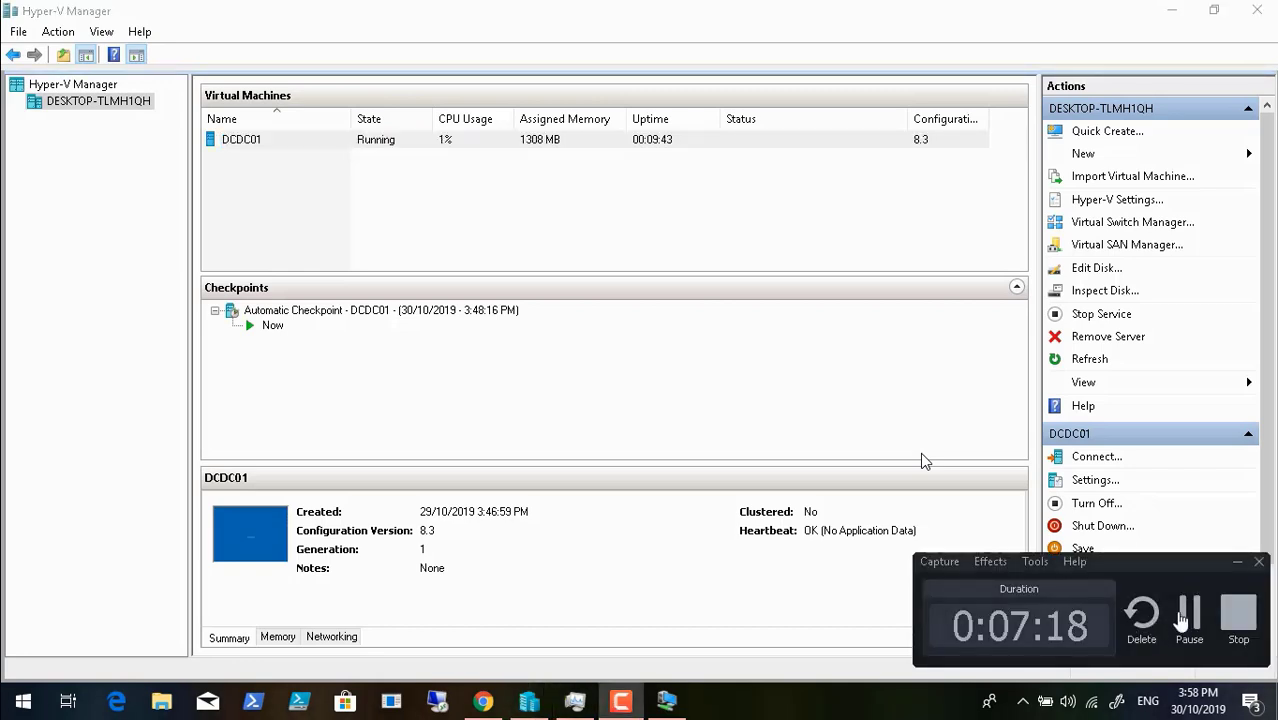
{"action": "left_click", "coordinate": [1190, 612]}
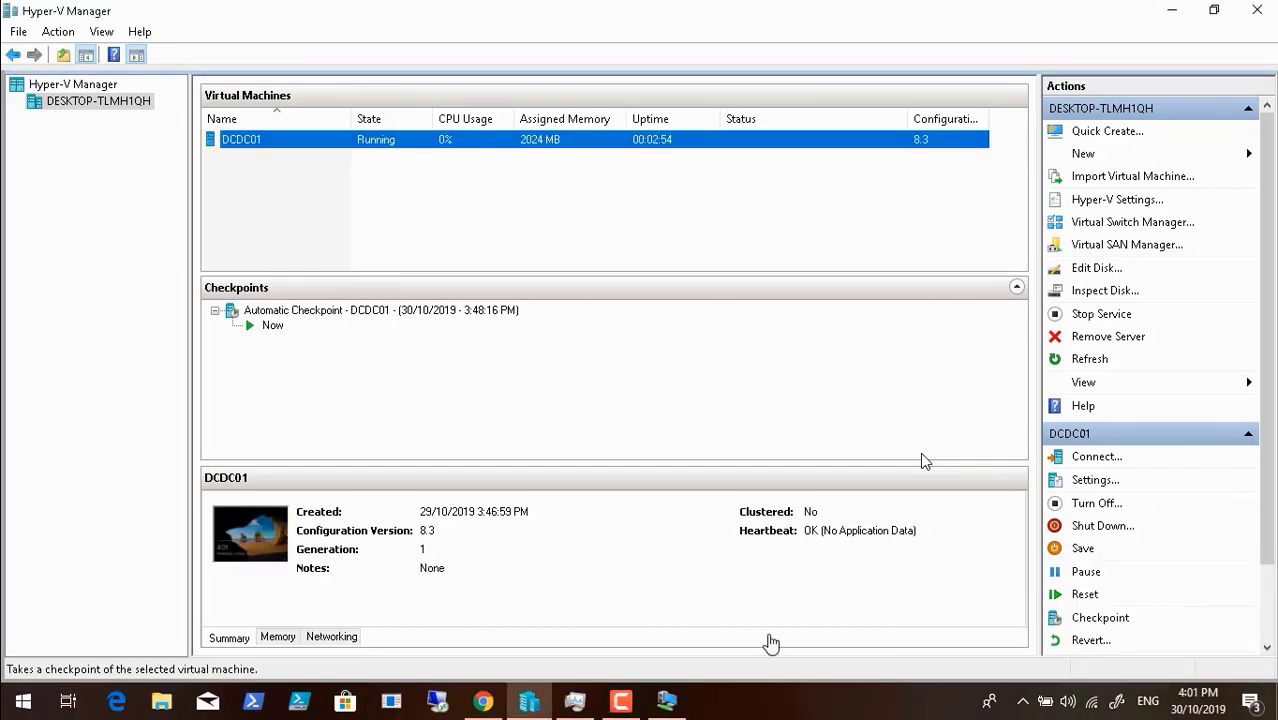
{"action": "left_click", "coordinate": [668, 703]}
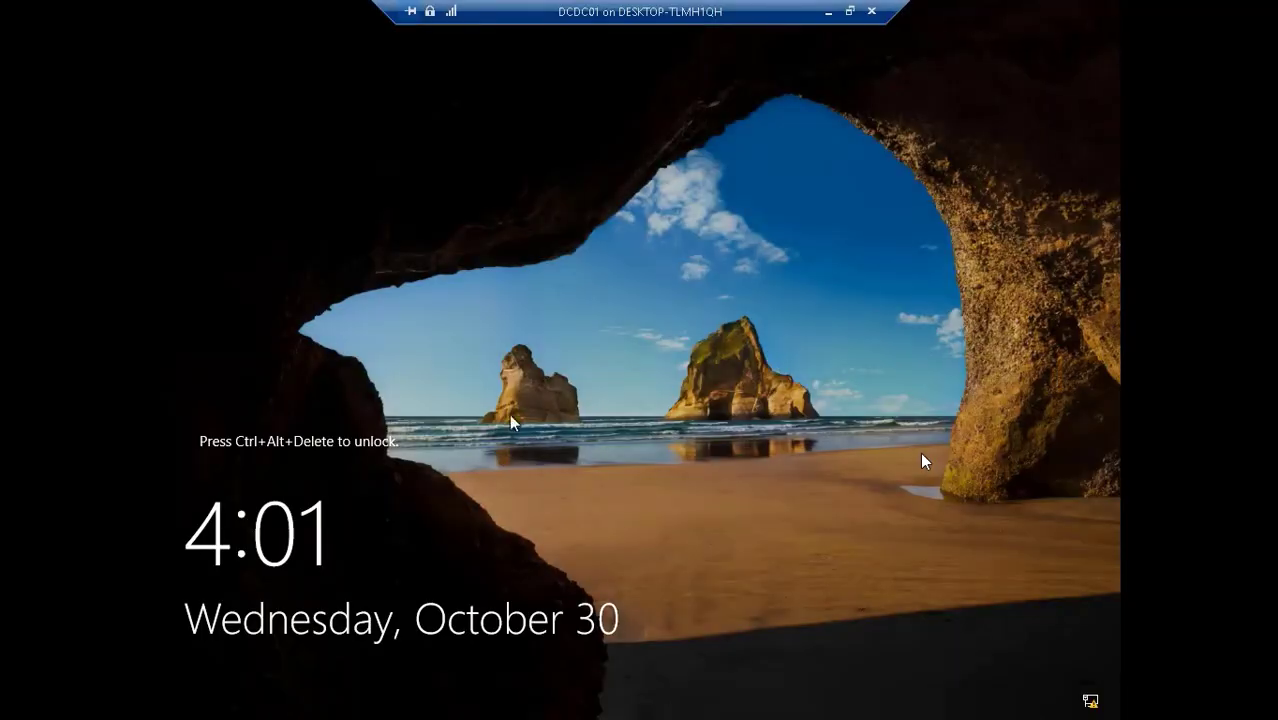
{"action": "left_click", "coordinate": [849, 11]}
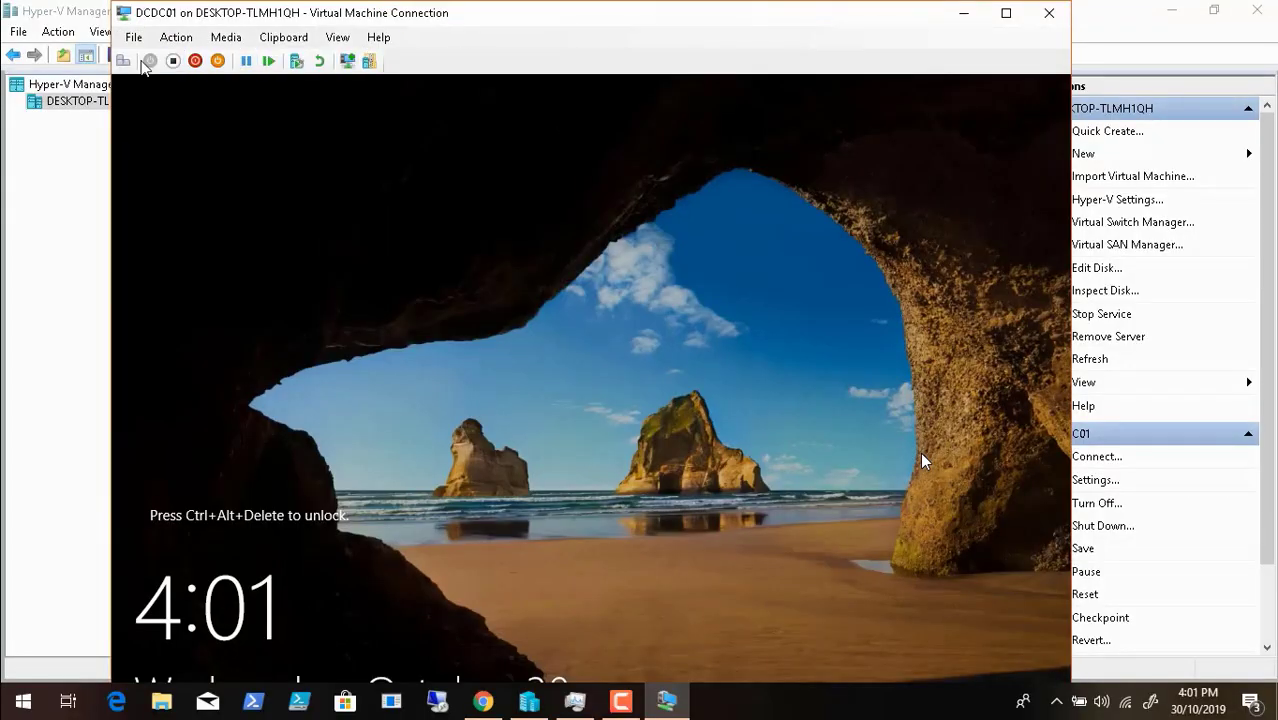
- Send Ctrl+Alt+Delete to DCDC01 and switch the console to Full Screen Mode
{"action": "left_click", "coordinate": [124, 62]}
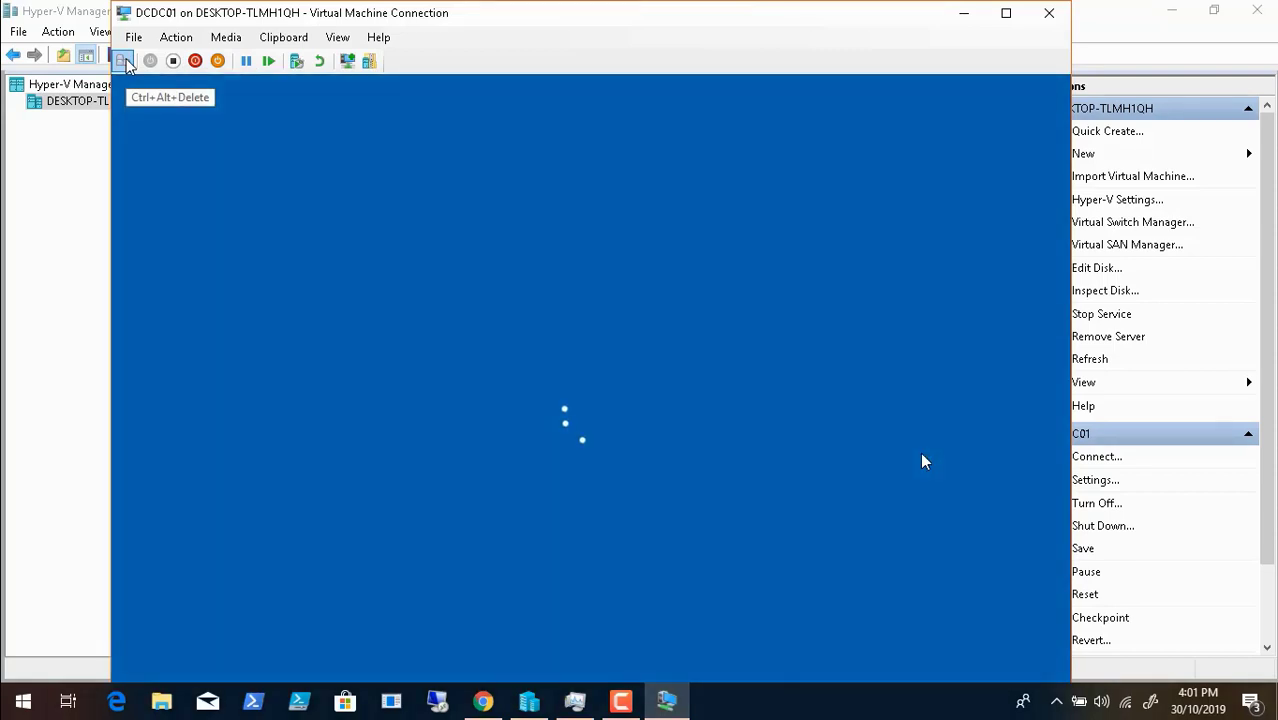
{"action": "left_click", "coordinate": [338, 37]}
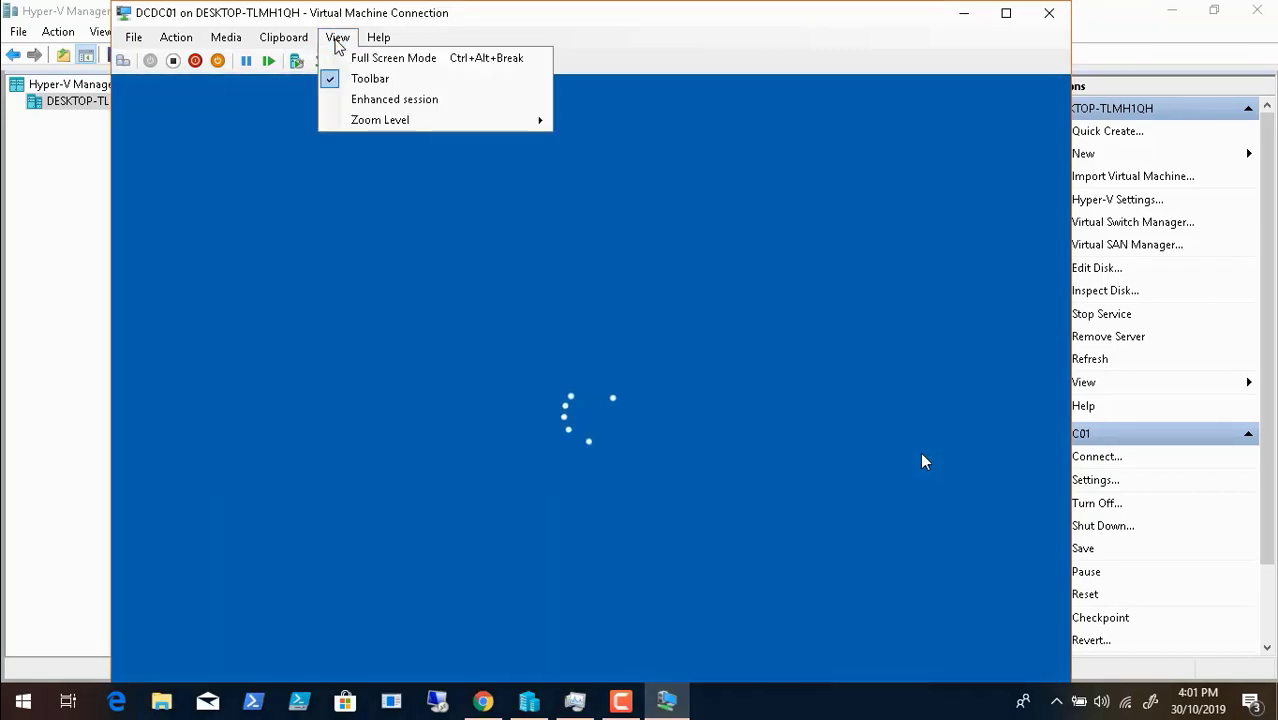
{"action": "left_click", "coordinate": [355, 55]}
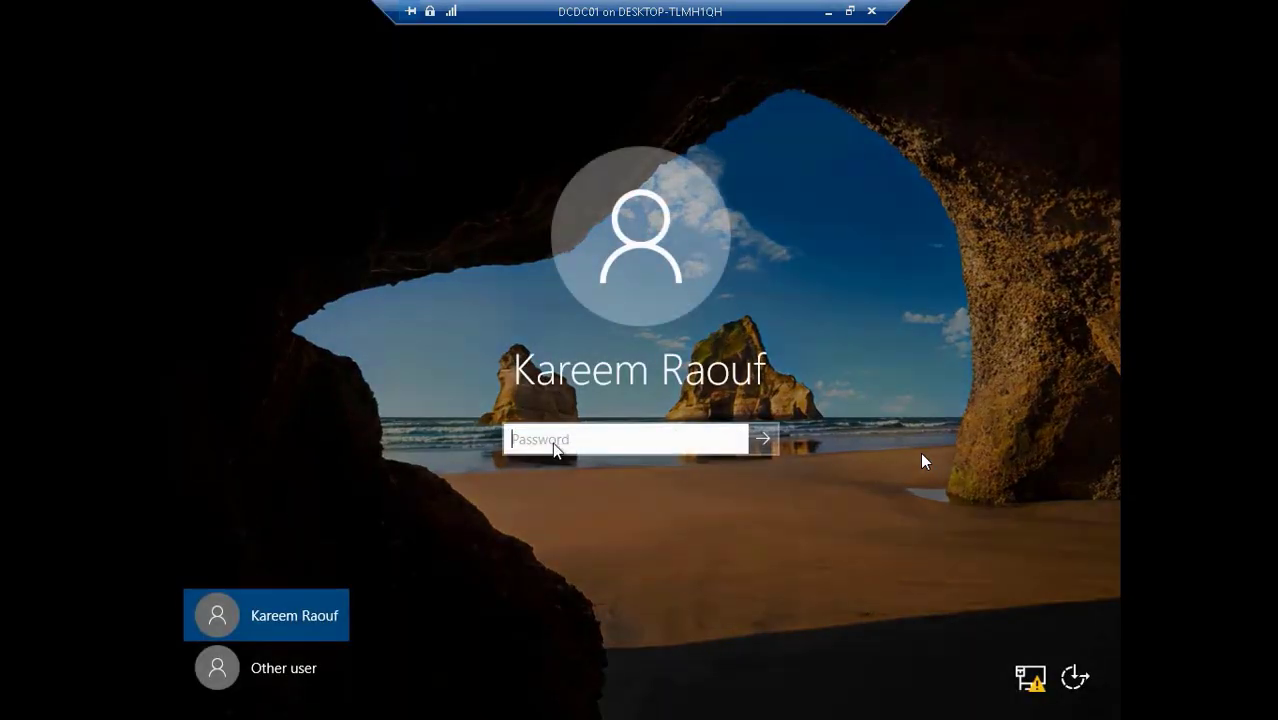
- Enter the account password on the DCDC01 sign-in screen and sign in
{"action": "left_click", "coordinate": [555, 441]}
{"action": "type", "text": "•••"}
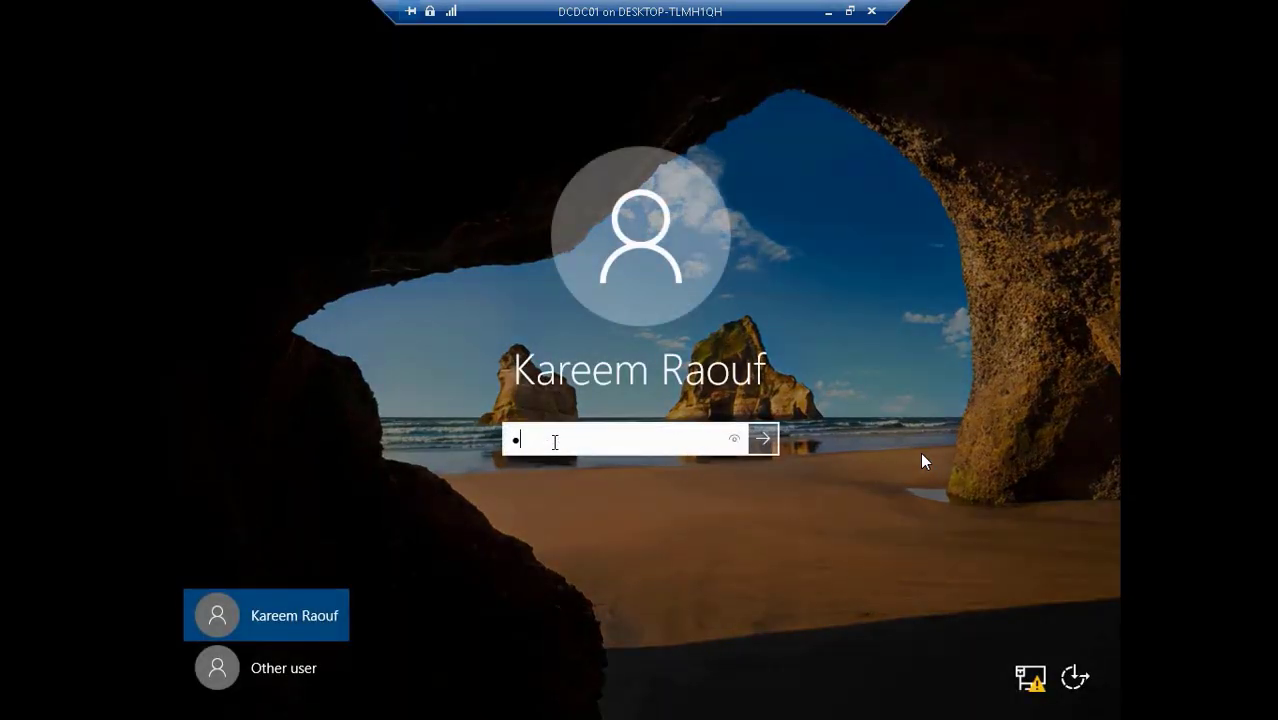
{"action": "type", "text": "•••••••"}
{"action": "key", "text": "Return"}
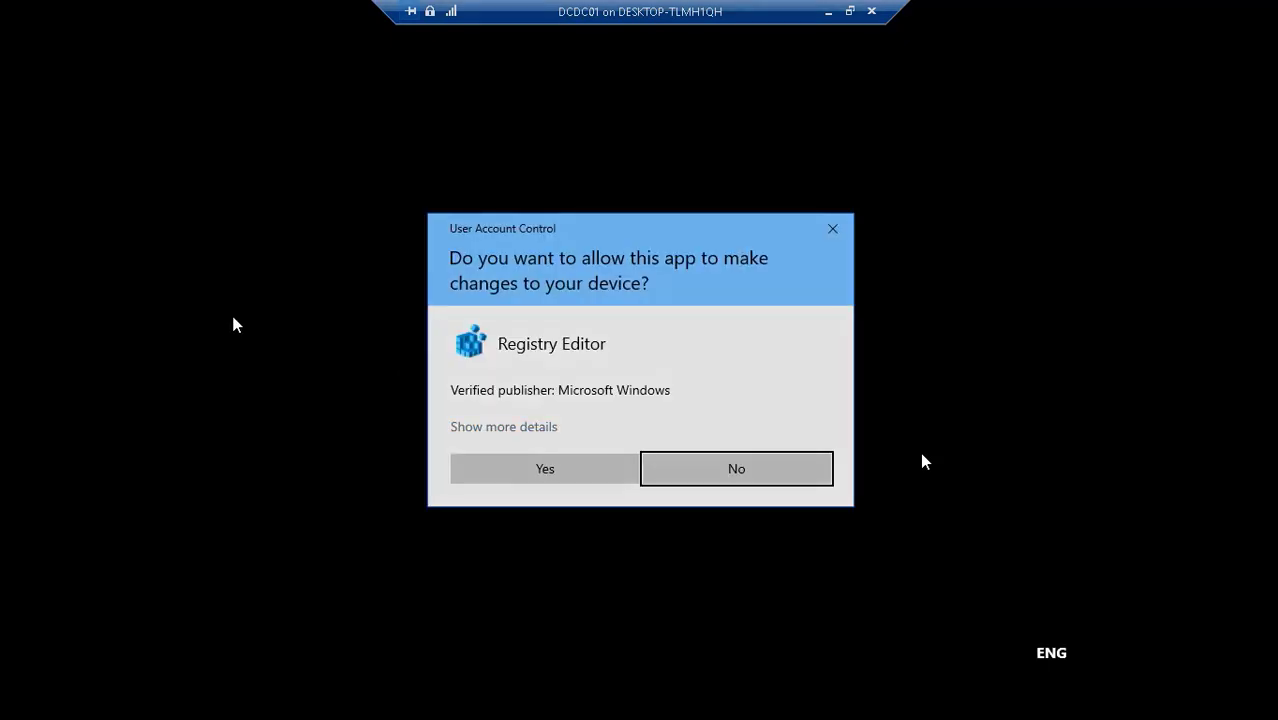
- Approve all four User Account Control prompts for Registry Editor
{"action": "left_click", "coordinate": [490, 478]}
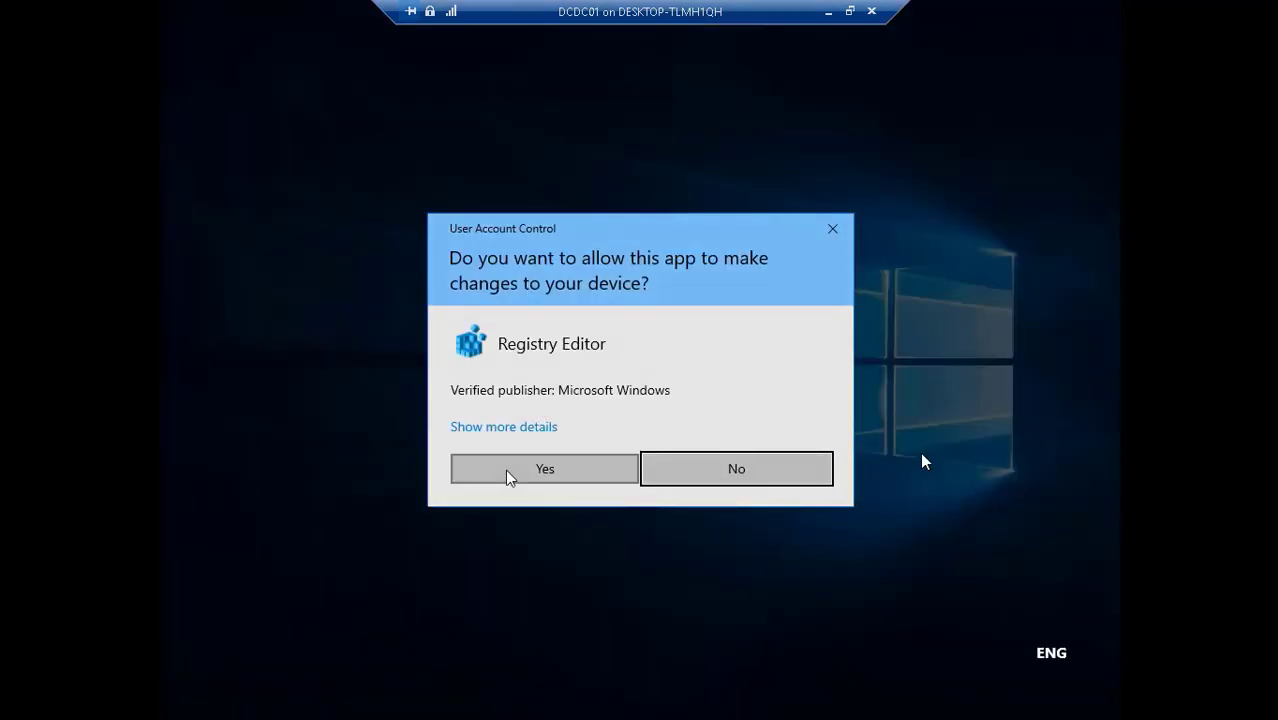
{"action": "left_click", "coordinate": [507, 477]}
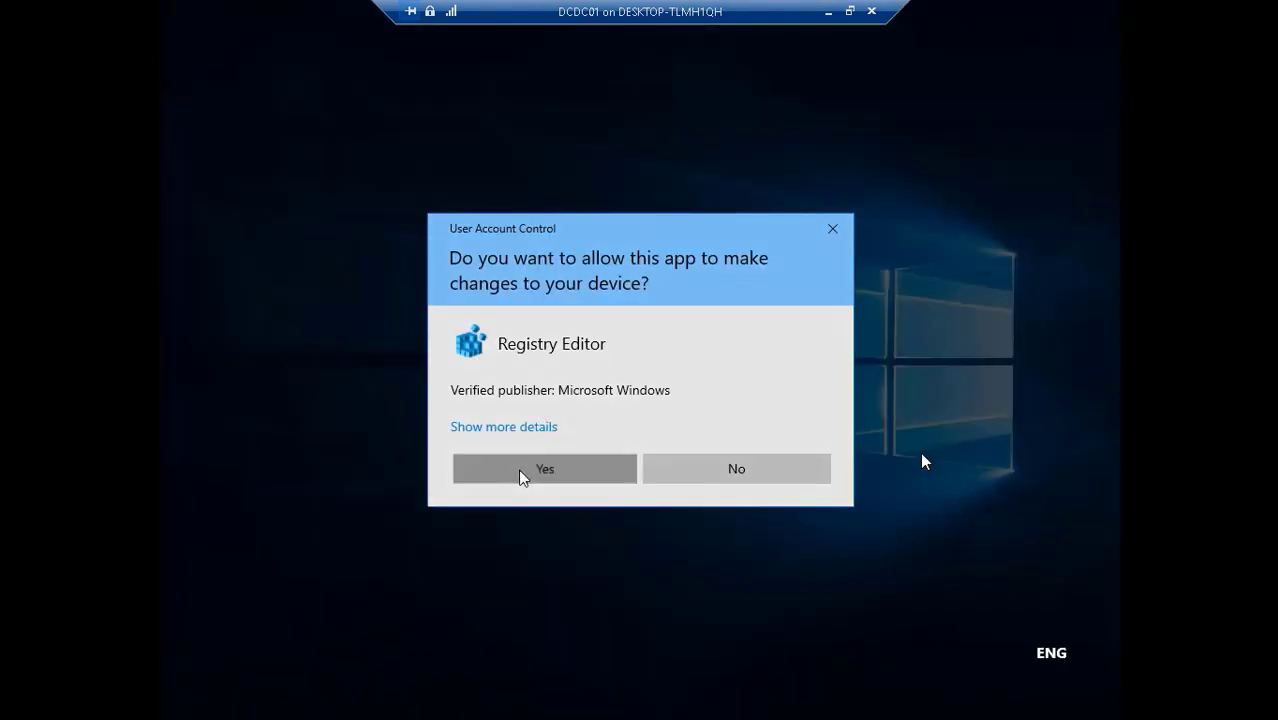
{"action": "left_click", "coordinate": [520, 477]}
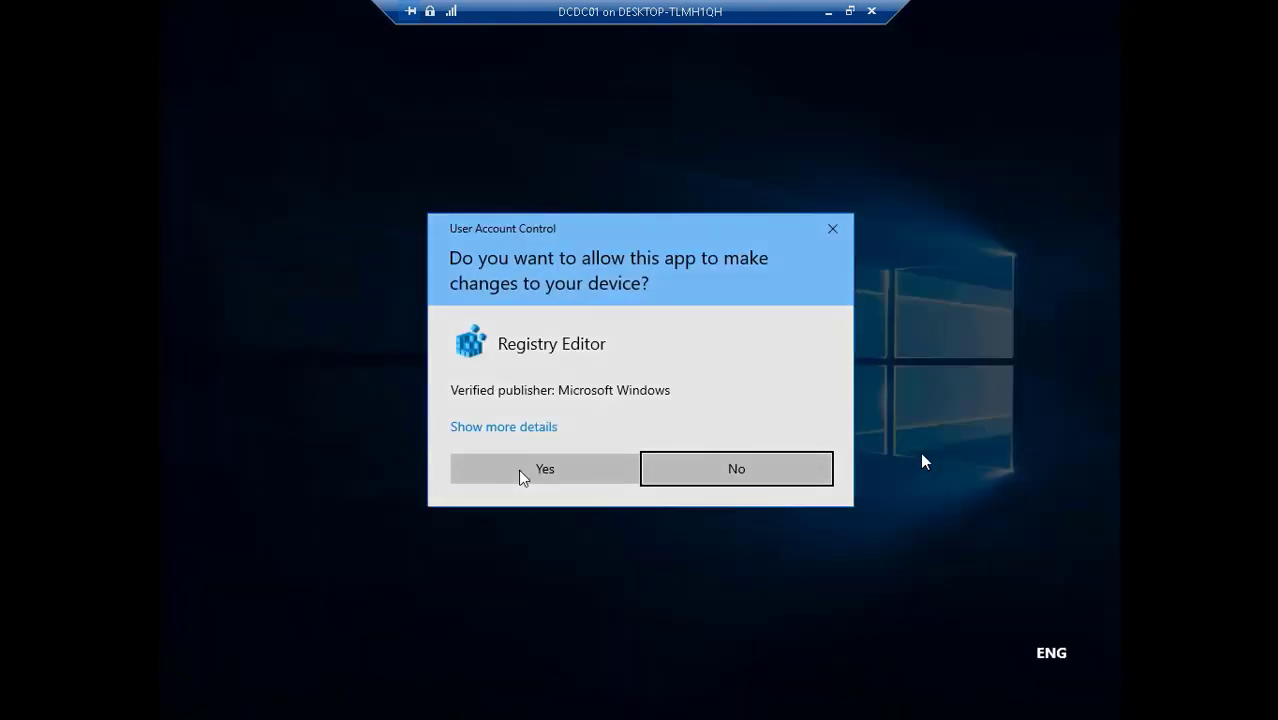
{"action": "left_click", "coordinate": [520, 477]}
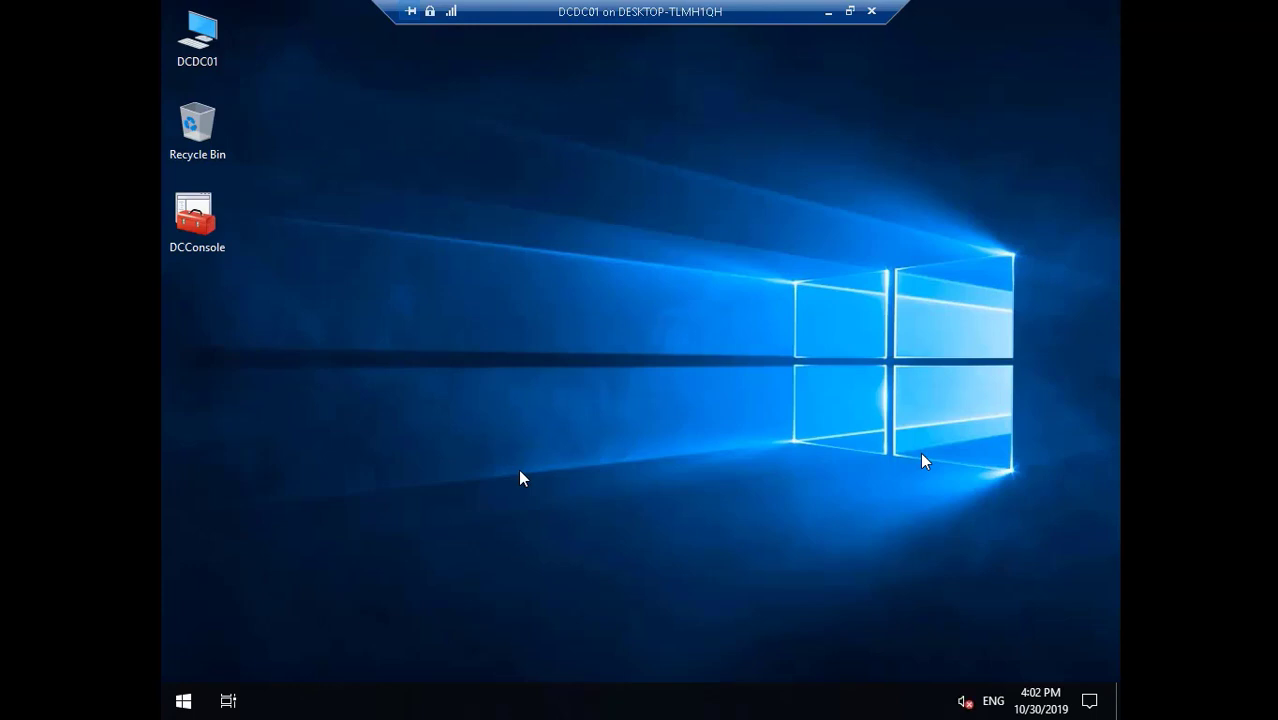
- Wait for the DCConsole snap-ins to load, then minimize the DCDC01 connection window
{"action": "mouse_move", "coordinate": [993, 712]}
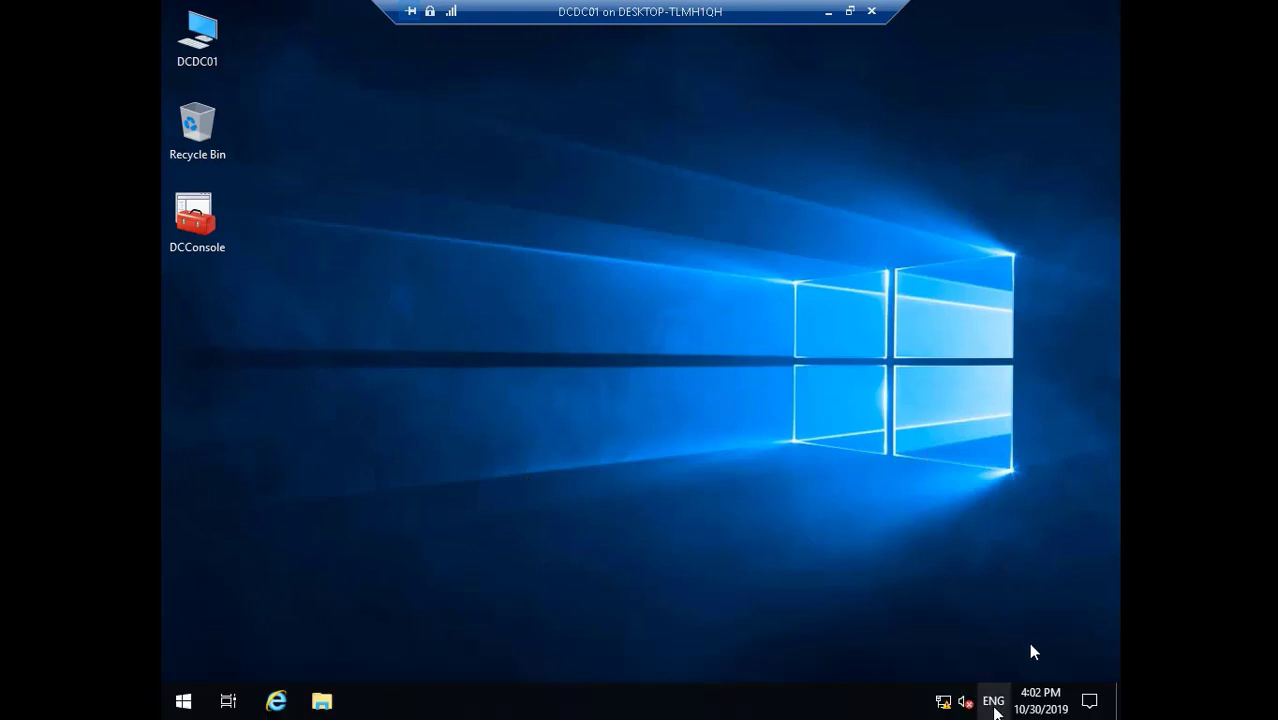
{"action": "mouse_move", "coordinate": [1046, 673]}
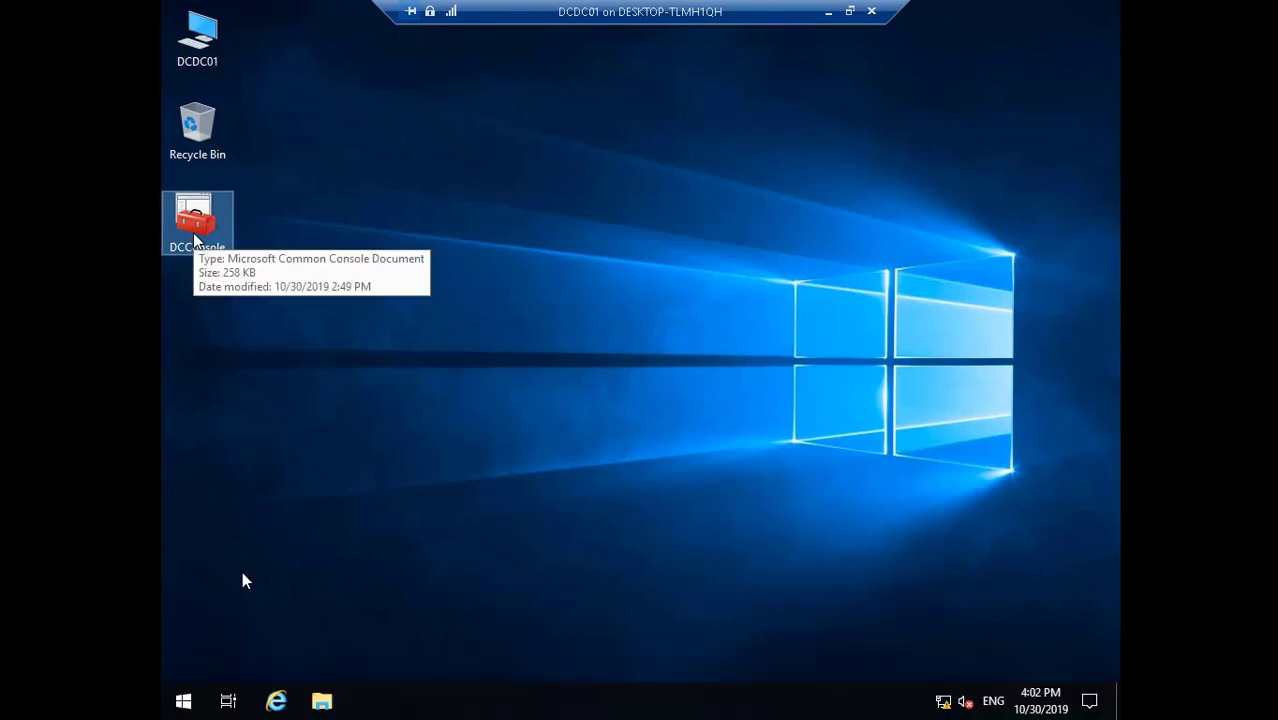
{"action": "mouse_move", "coordinate": [241, 654]}
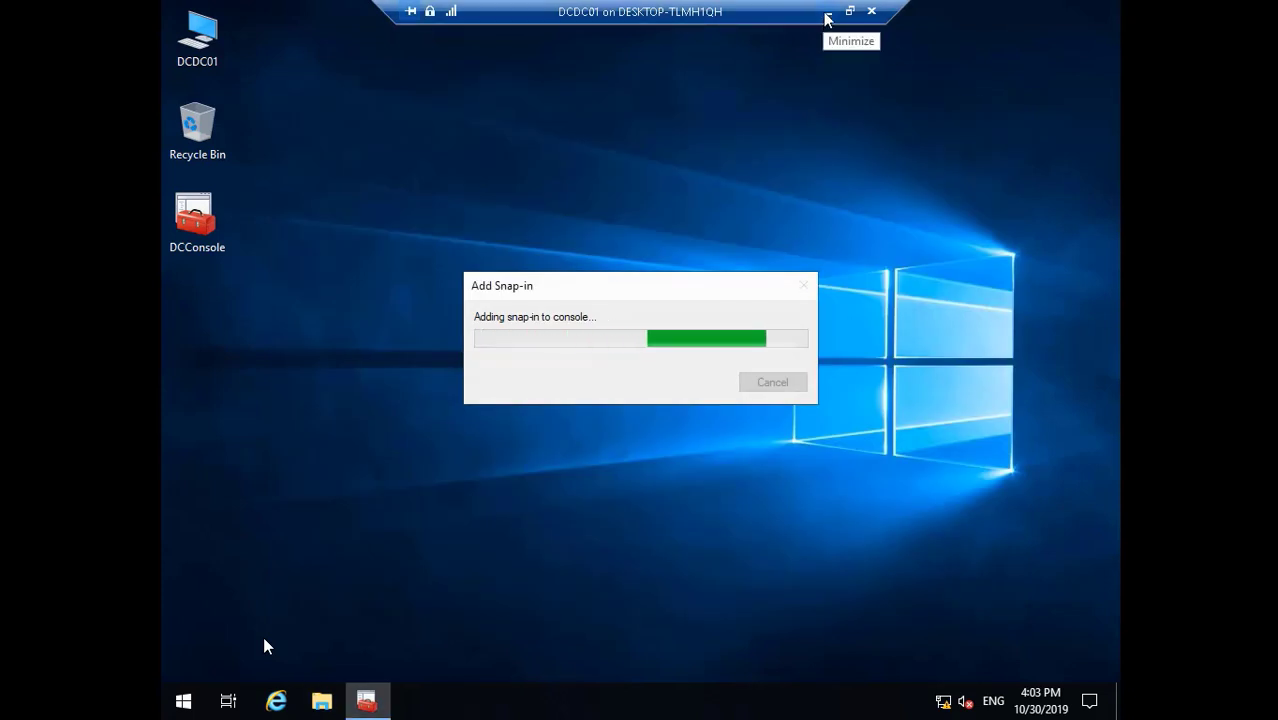
{"action": "left_click", "coordinate": [828, 12]}
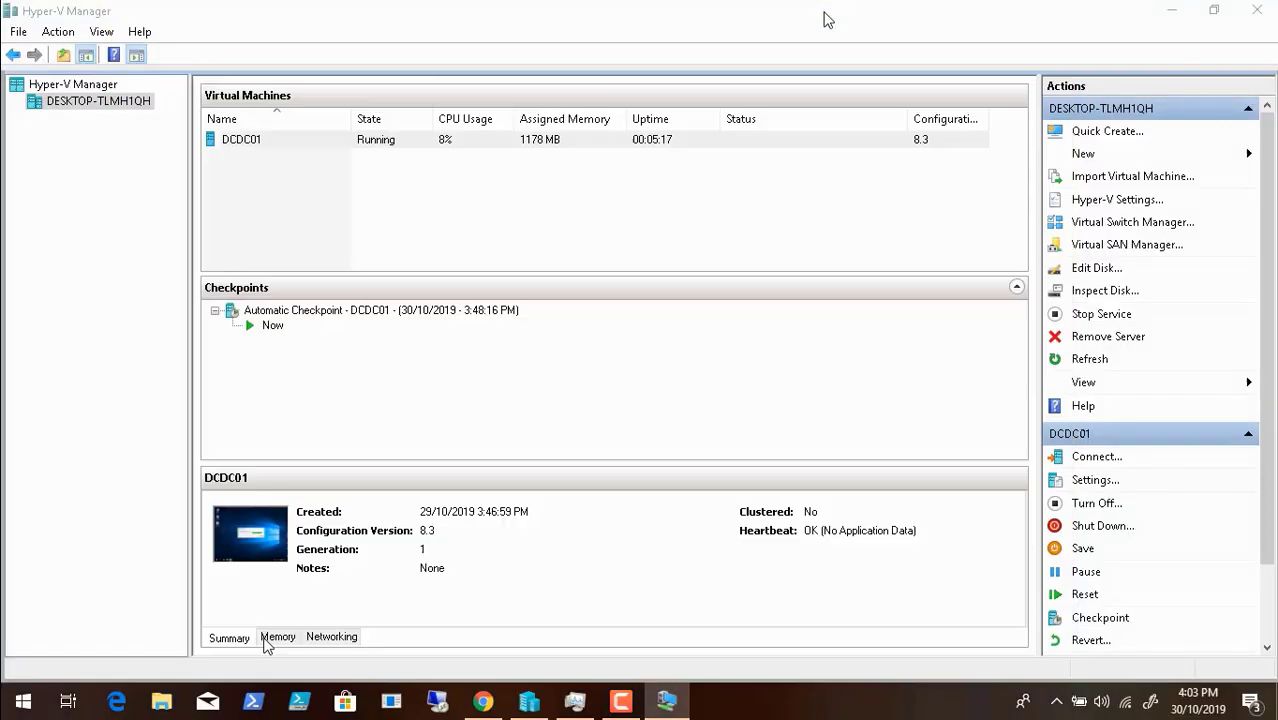
- Minimize Hyper-V Manager and browse to the AD Tools Collection folder on Data (D:)
{"action": "left_click", "coordinate": [1170, 10]}
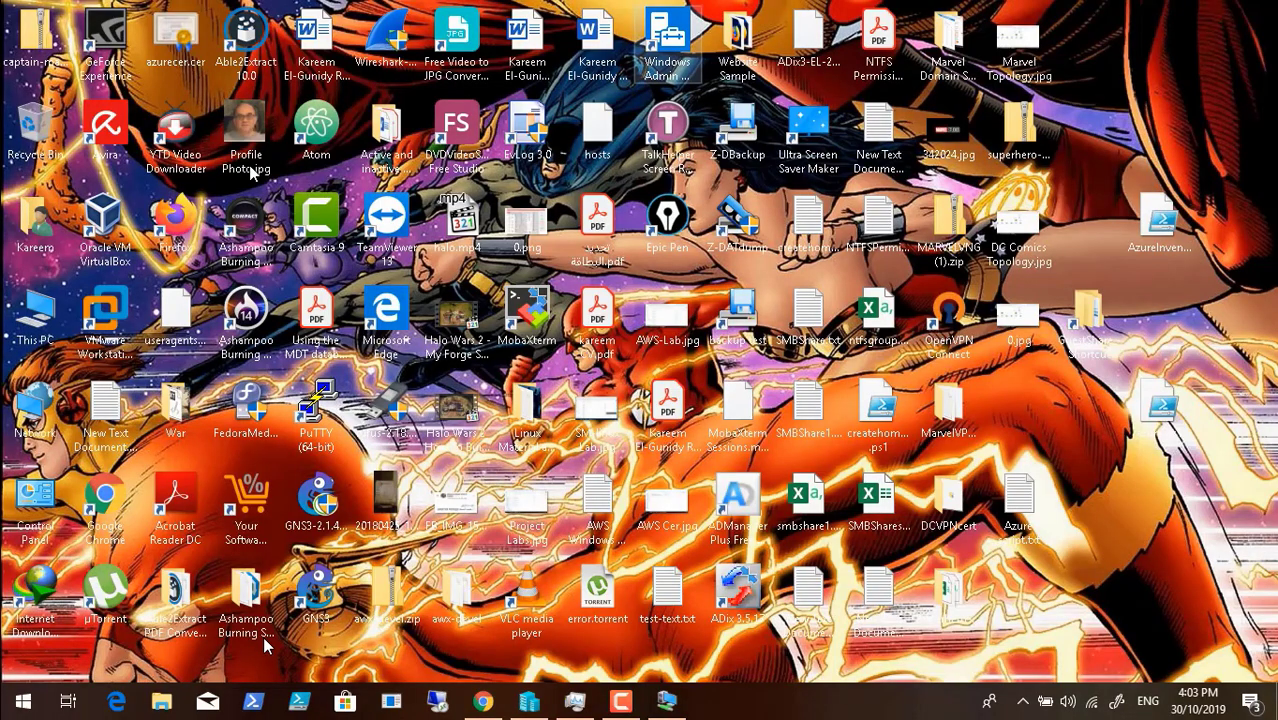
{"action": "double_click", "coordinate": [22, 305]}
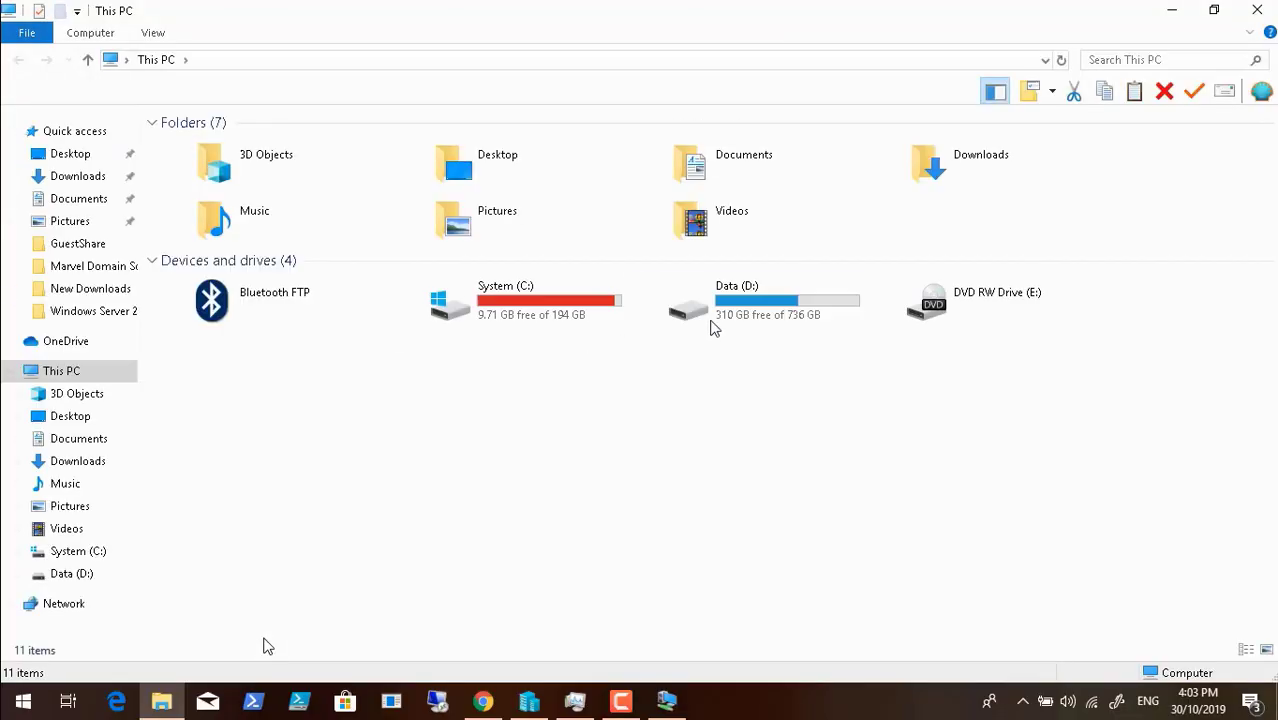
{"action": "double_click", "coordinate": [728, 318]}
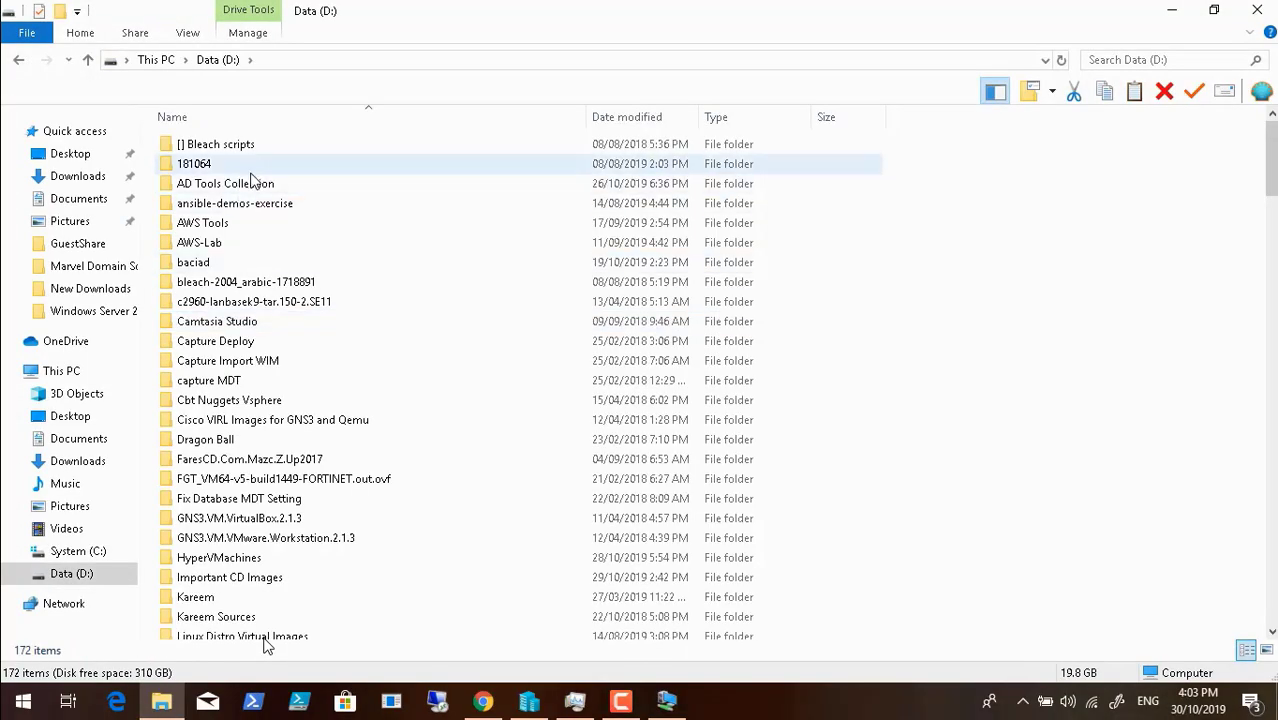
{"action": "left_click", "coordinate": [253, 188]}
{"action": "double_click", "coordinate": [253, 188]}
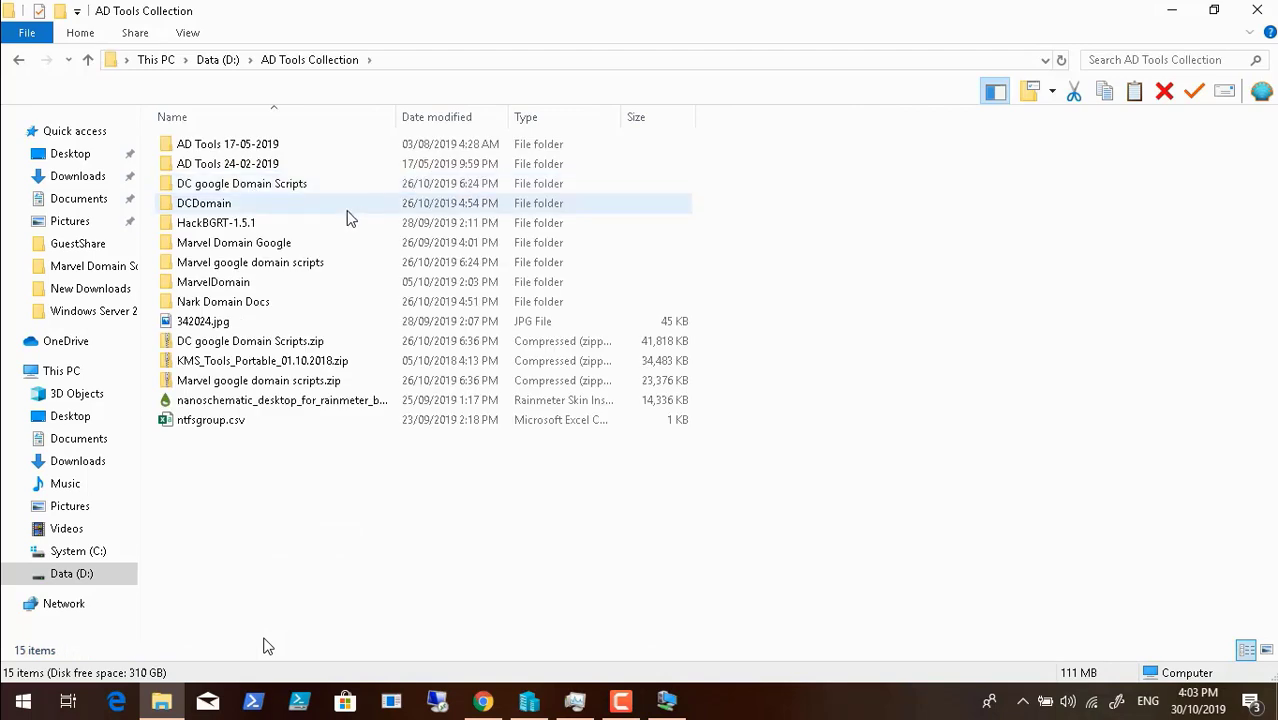
- Look through the DCDomain and Nark Domain Docs folders in AD Tools Collection
{"action": "mouse_move", "coordinate": [351, 218]}
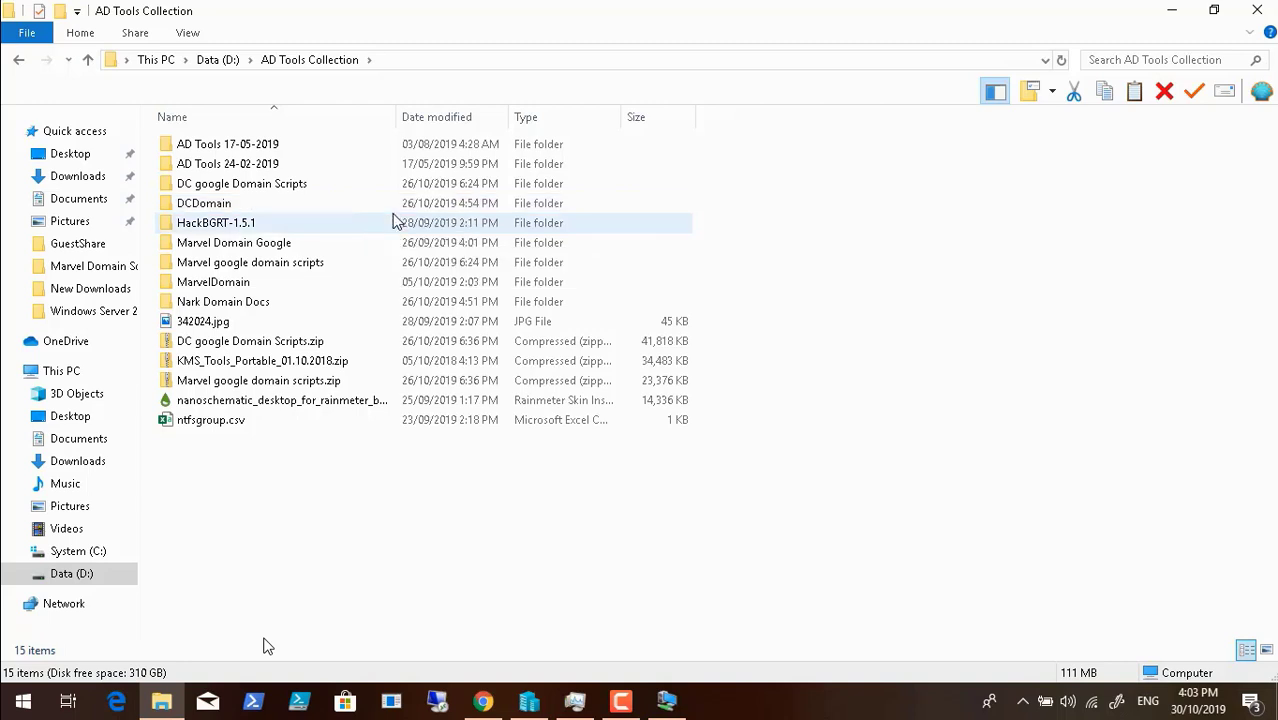
{"action": "mouse_move", "coordinate": [397, 220]}
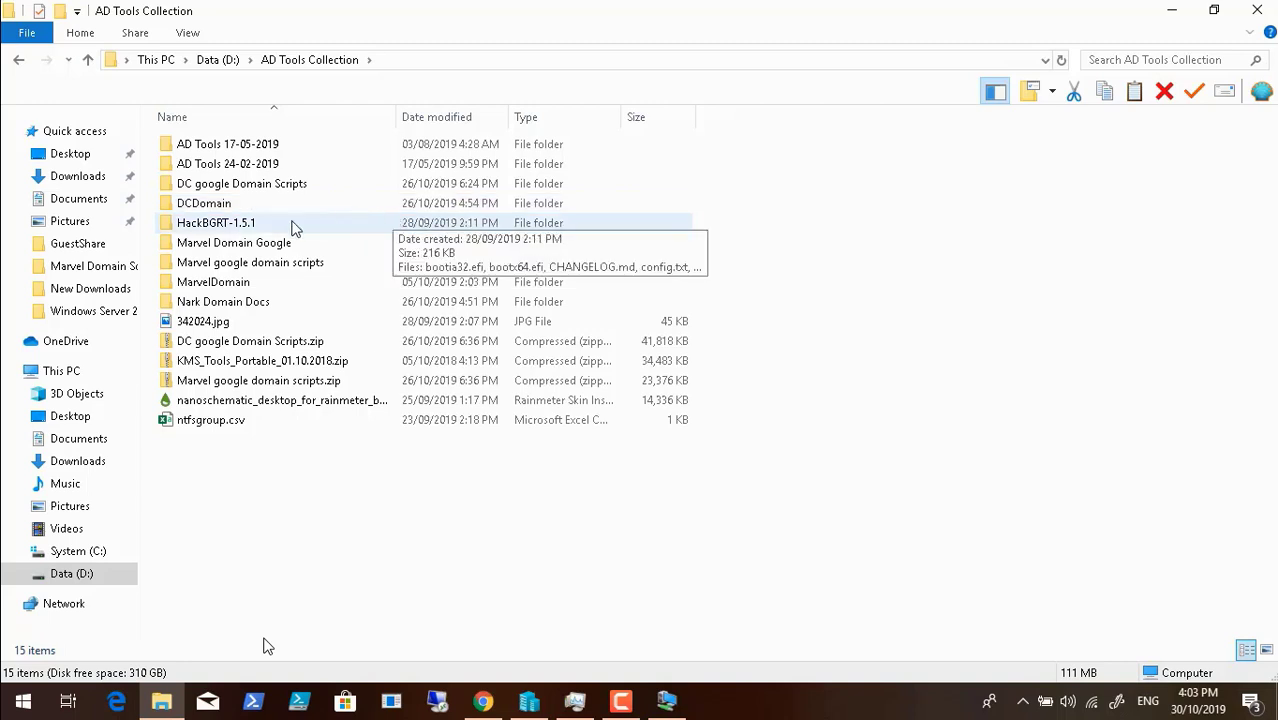
{"action": "double_click", "coordinate": [218, 205]}
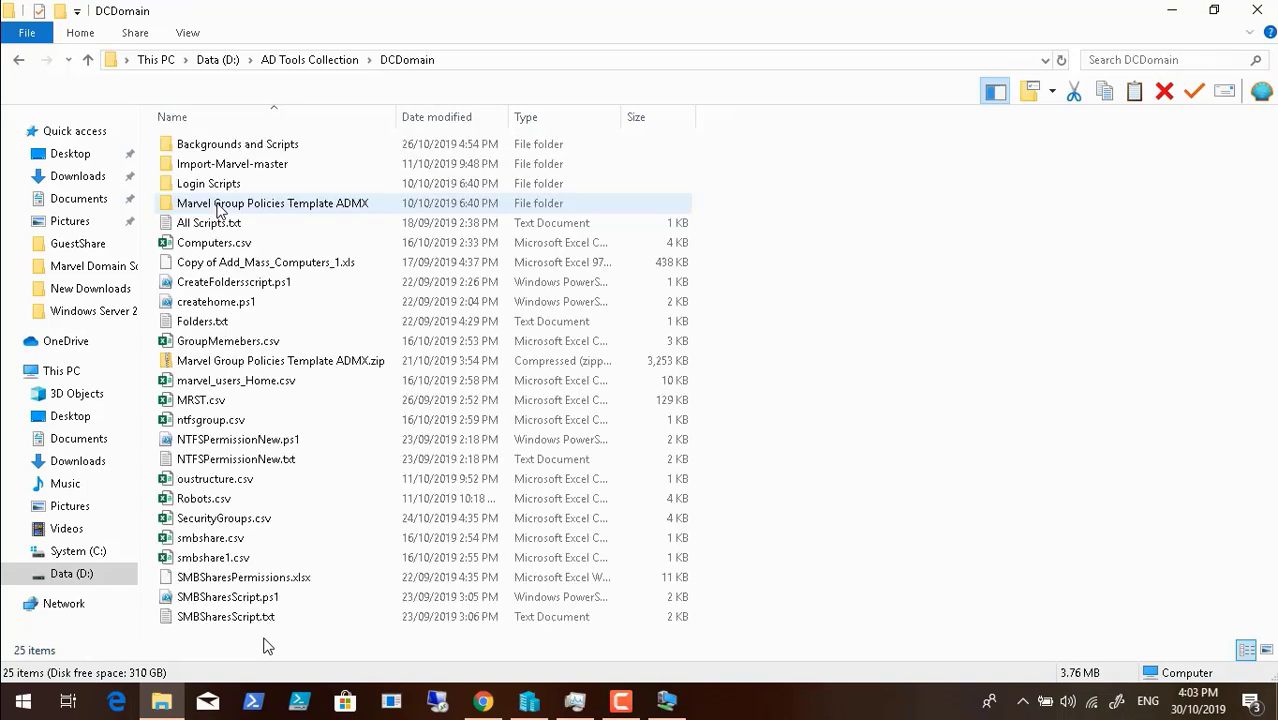
{"action": "left_click", "coordinate": [305, 60]}
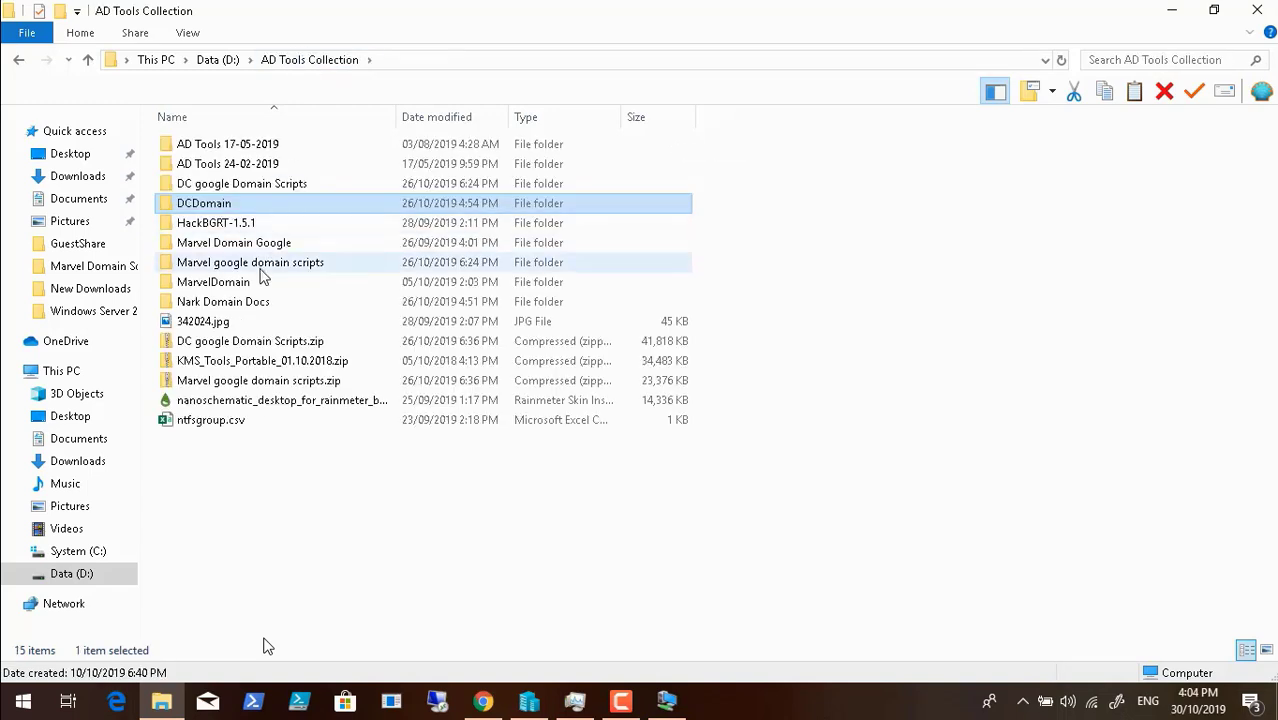
{"action": "double_click", "coordinate": [253, 305]}
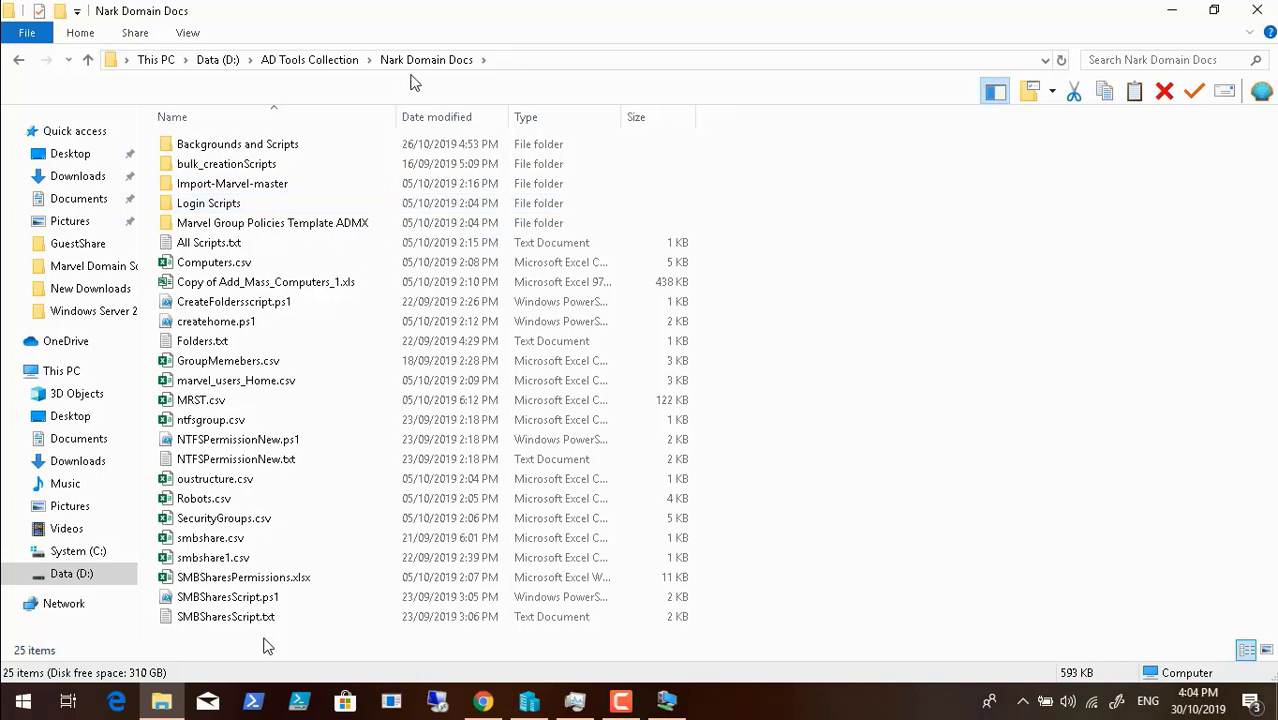
{"action": "left_click", "coordinate": [310, 61]}
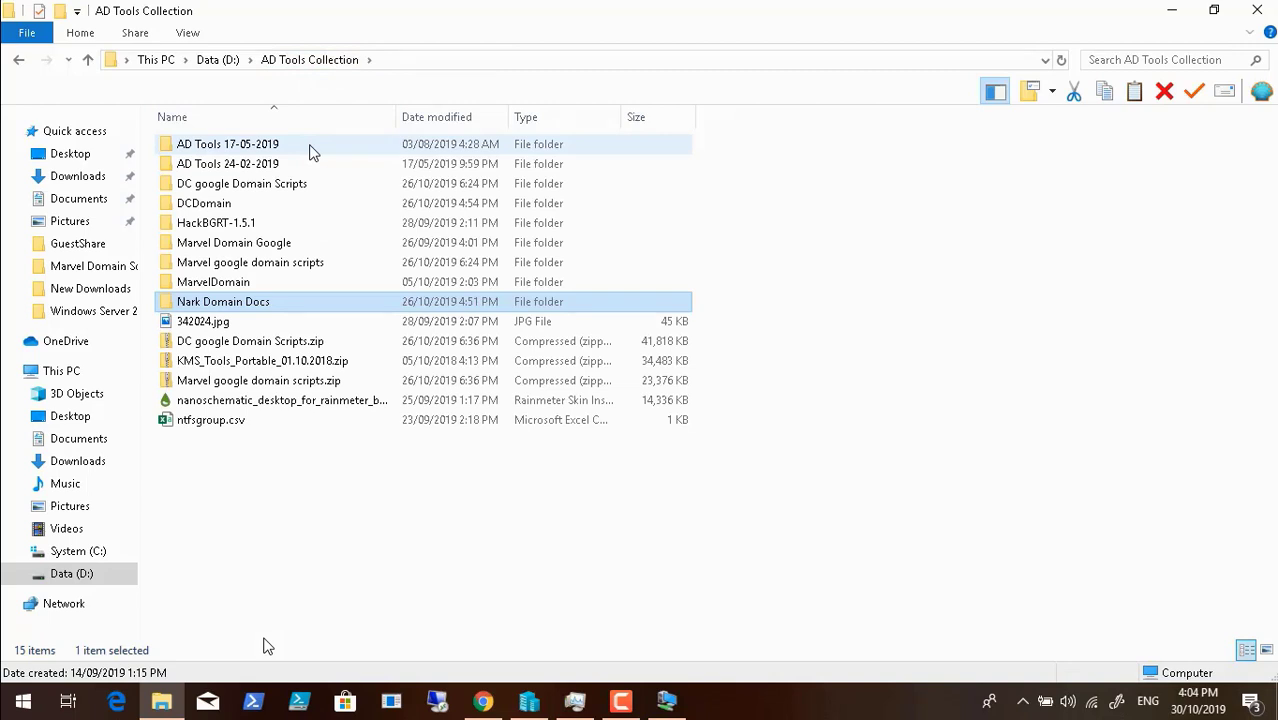
- Copy the Marvel Domain GP folder from inside the MarvelDomain folder
{"action": "left_click", "coordinate": [296, 243]}
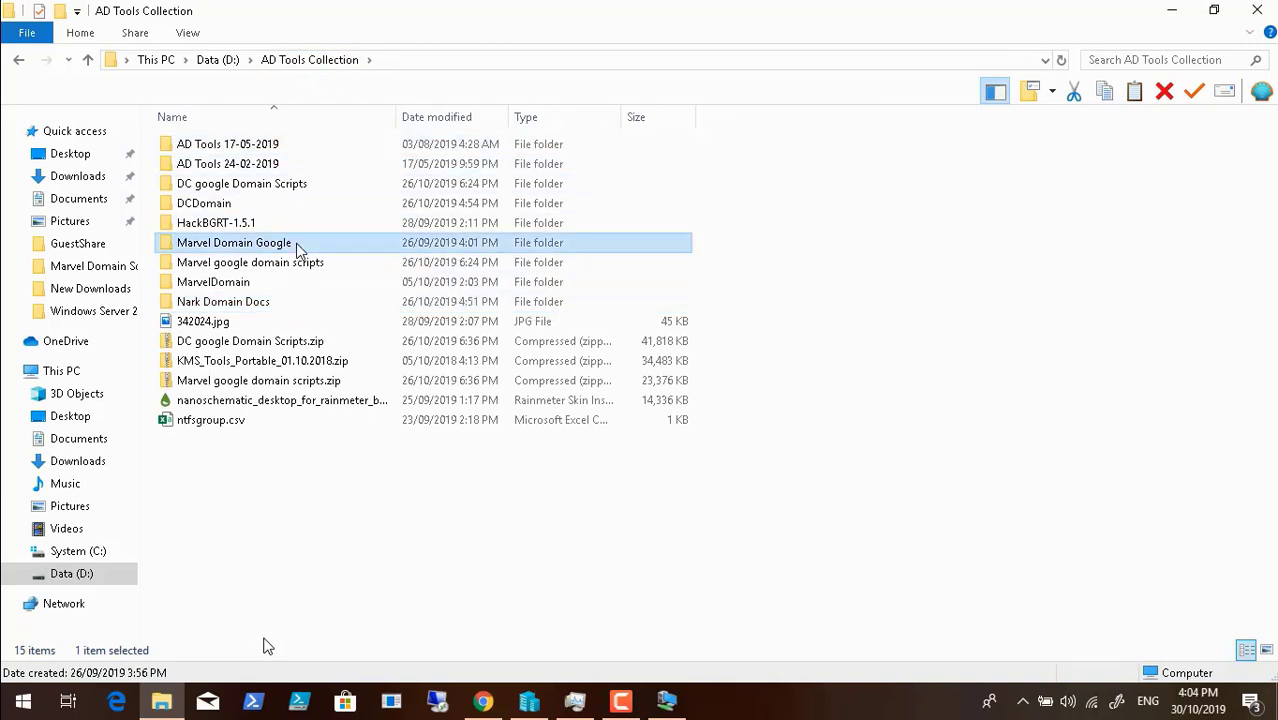
{"action": "double_click", "coordinate": [244, 284]}
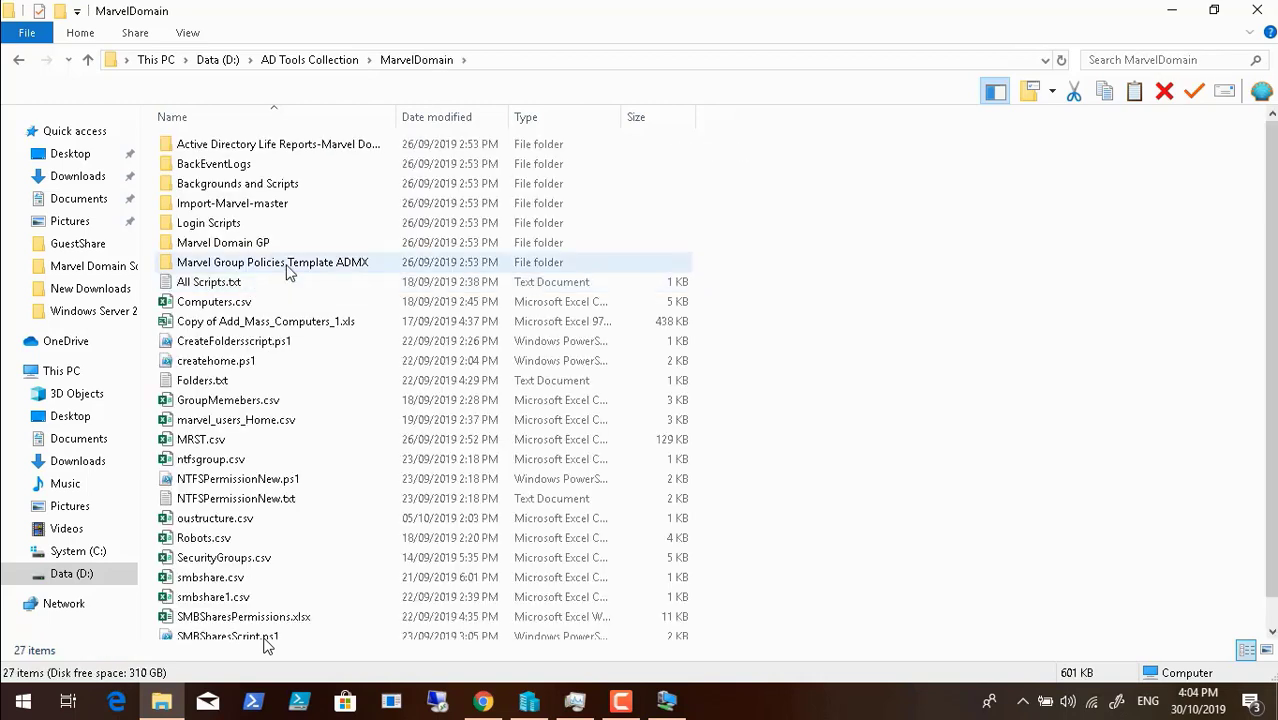
{"action": "right_click", "coordinate": [240, 246]}
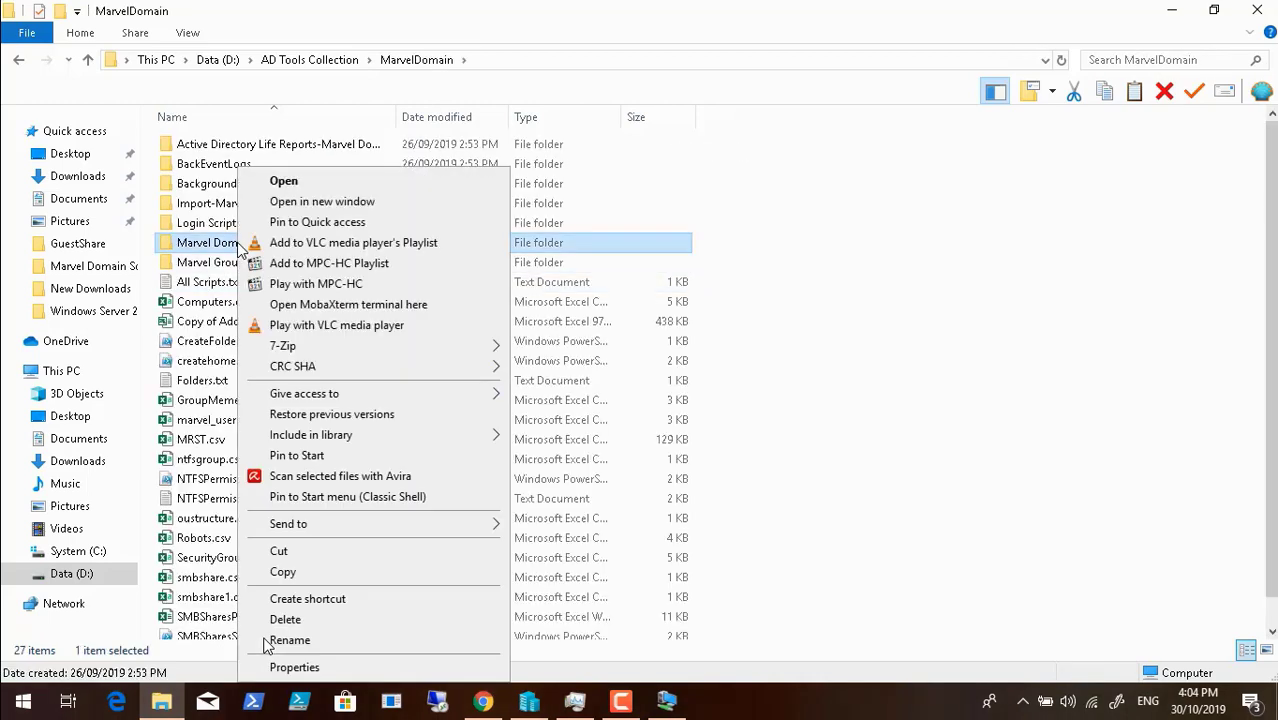
{"action": "left_click", "coordinate": [354, 572]}
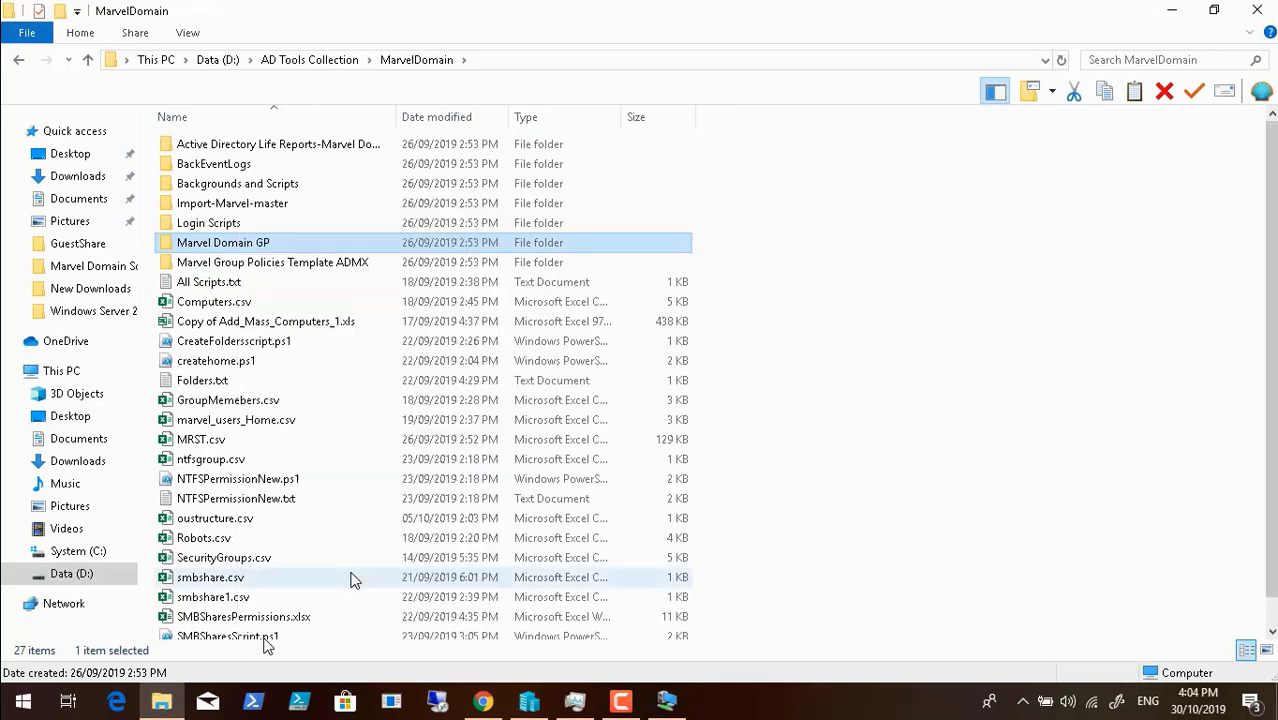
- Minimize the folder window and launch the GuestShare shortcut to connect to 10.0.1.20
{"action": "left_click", "coordinate": [1172, 16]}
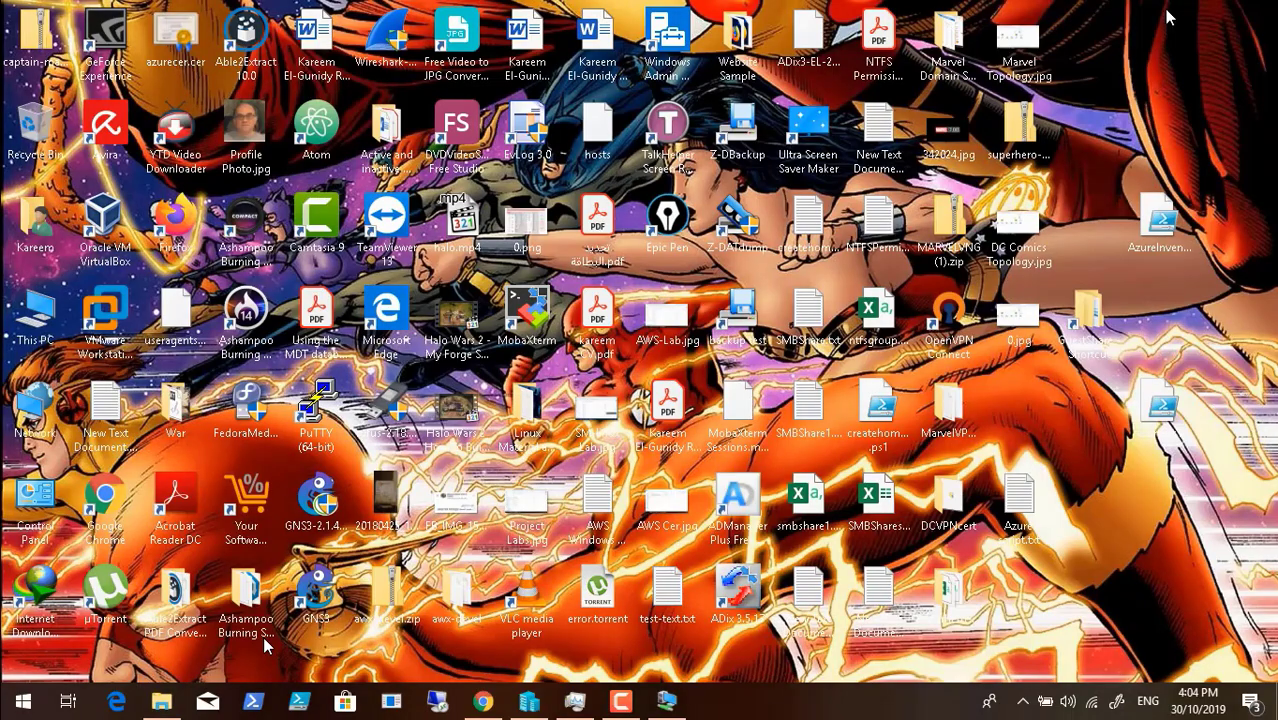
{"action": "left_click", "coordinate": [1088, 326]}
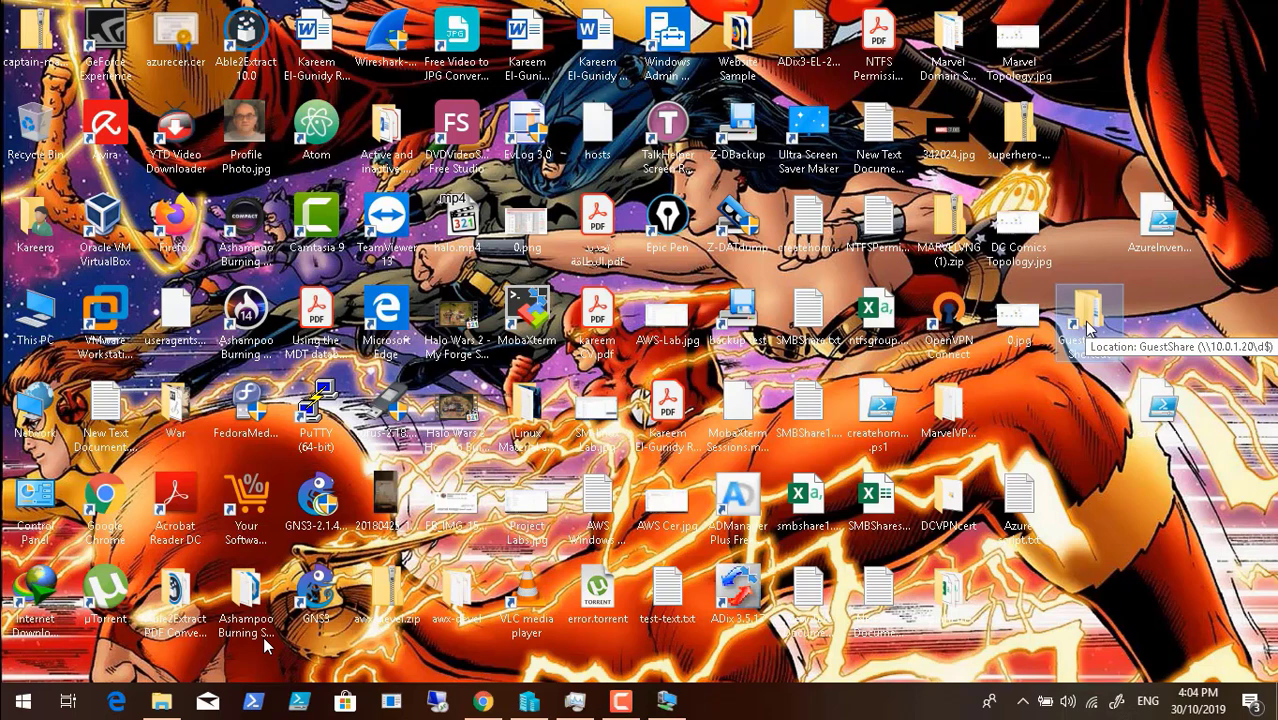
{"action": "left_click", "coordinate": [630, 705]}
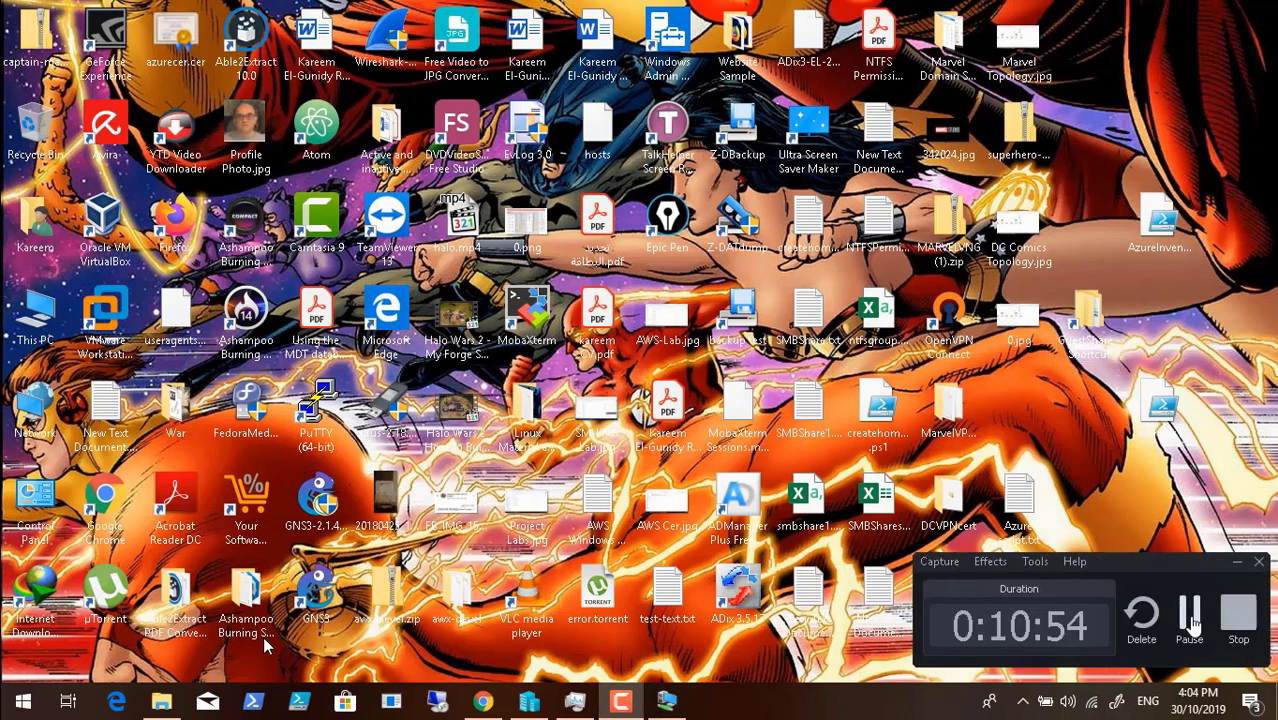
{"action": "left_click", "coordinate": [1193, 620]}
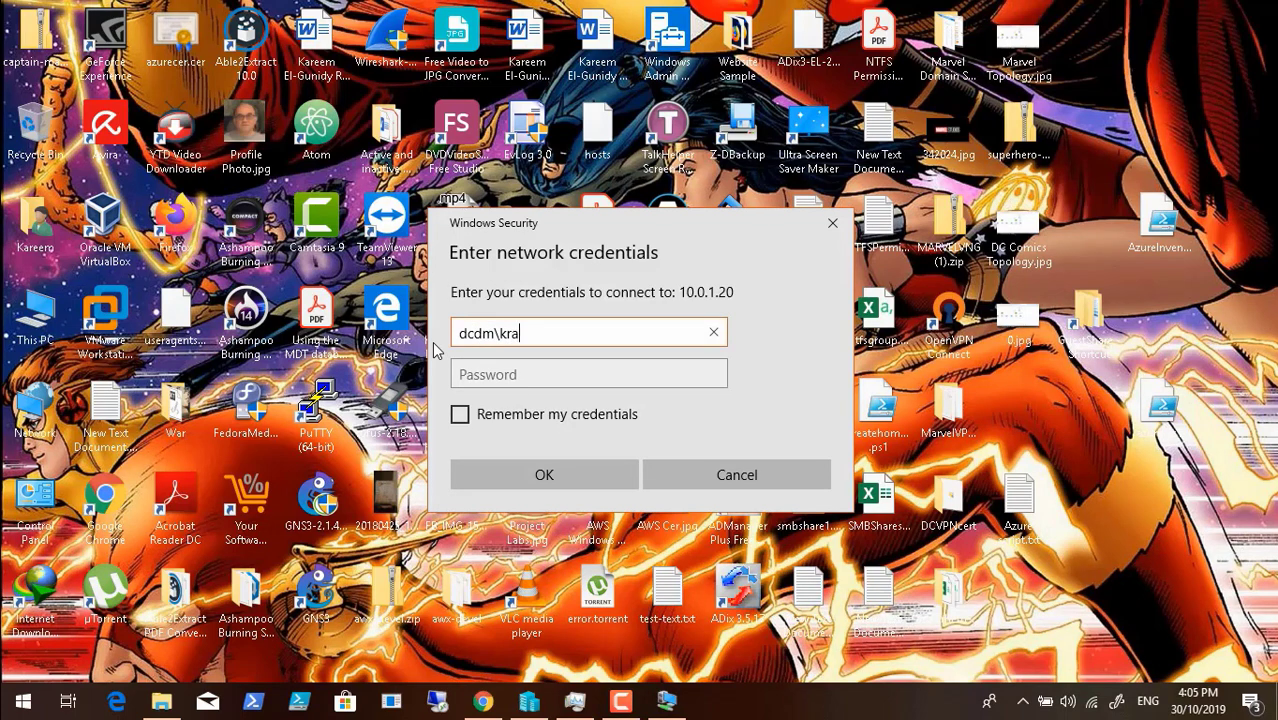
- Complete the domain user name for 10.0.1.20 and move to the Password field
{"action": "type", "text": "ouf1"}
{"action": "key", "text": "Tab"}
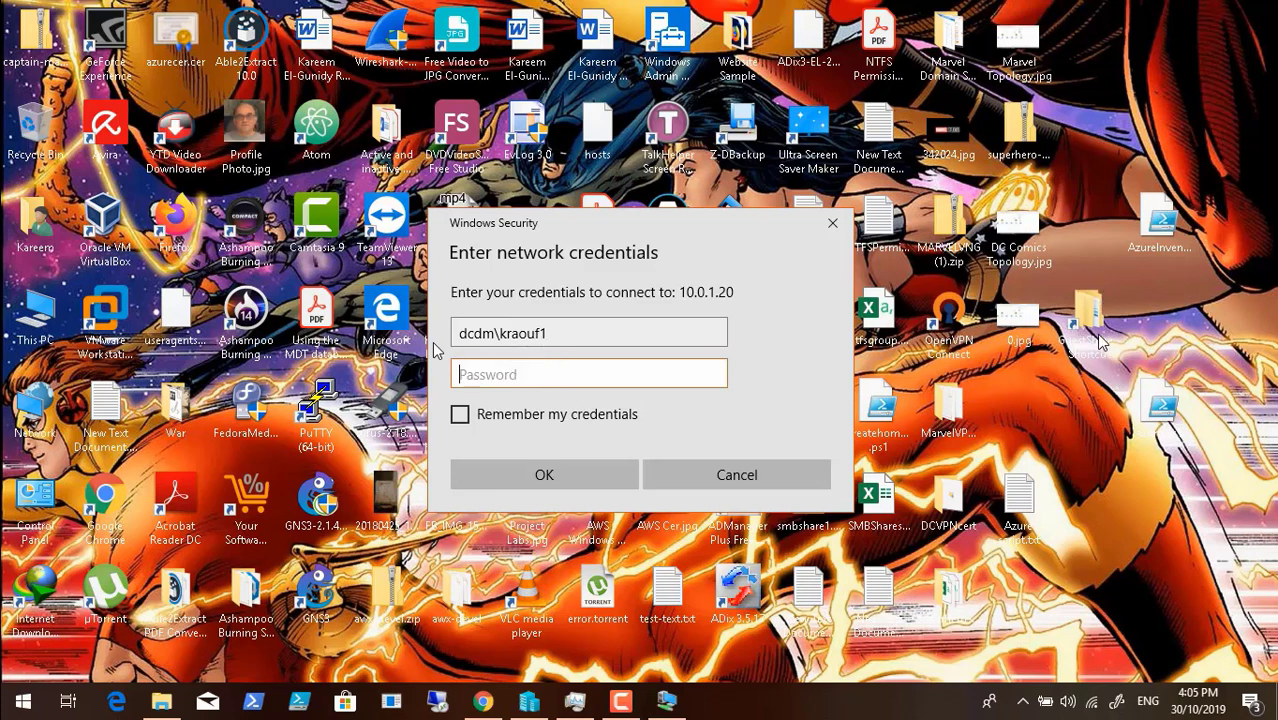
- Paste Marvel Domain GP into the GuestShare DCDomain folder, close it, and return to DCDC01
{"action": "mouse_move", "coordinate": [7, 714]}
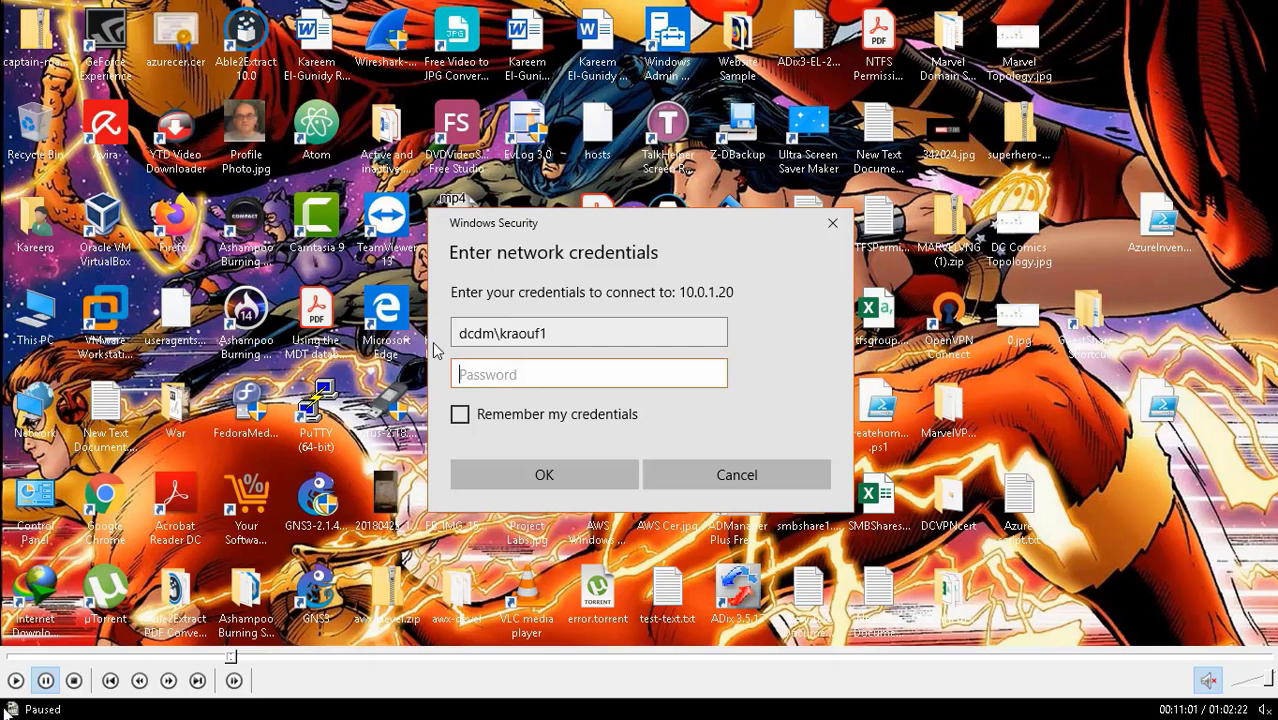
{"action": "left_click", "coordinate": [15, 680]}
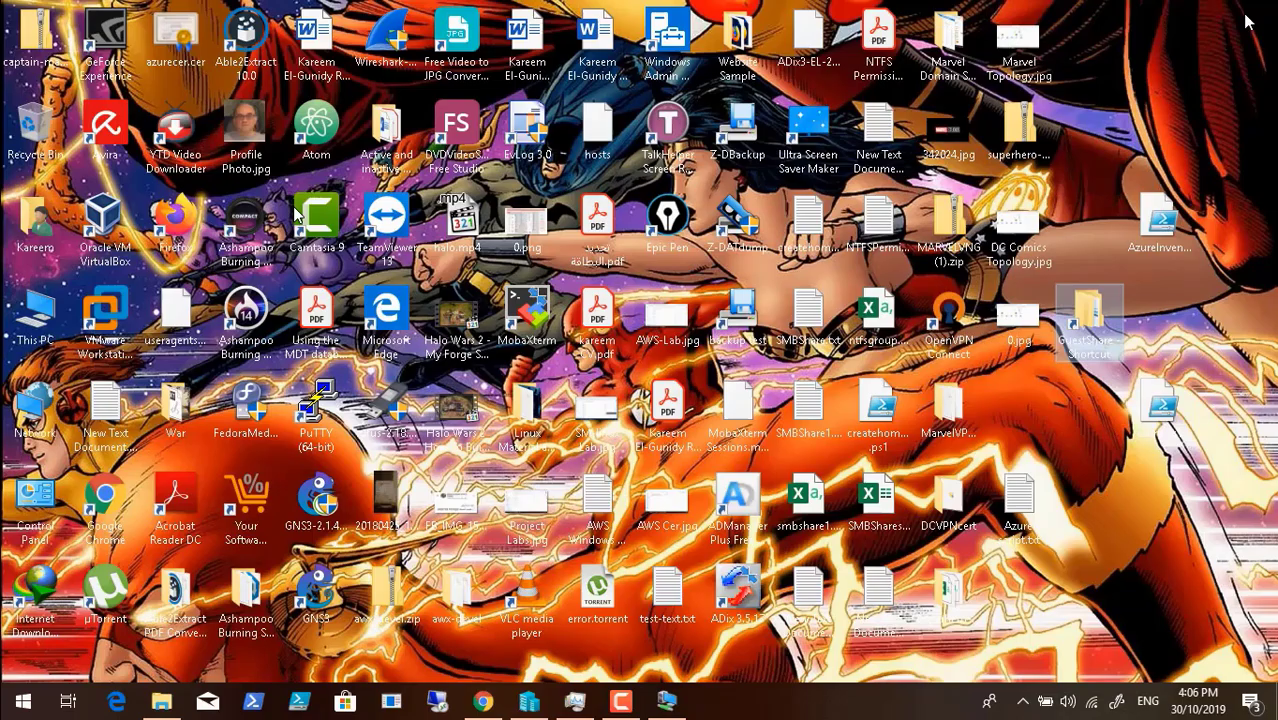
{"action": "left_click", "coordinate": [1256, 11]}
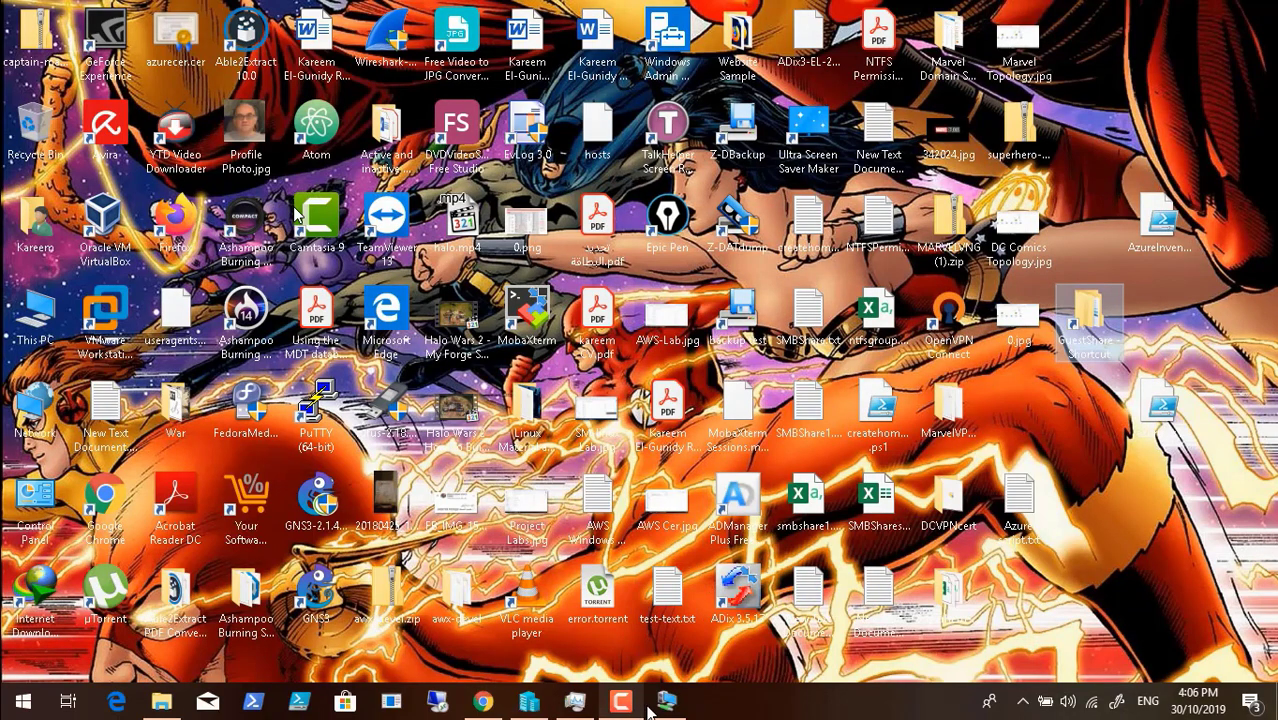
{"action": "left_click", "coordinate": [667, 702]}
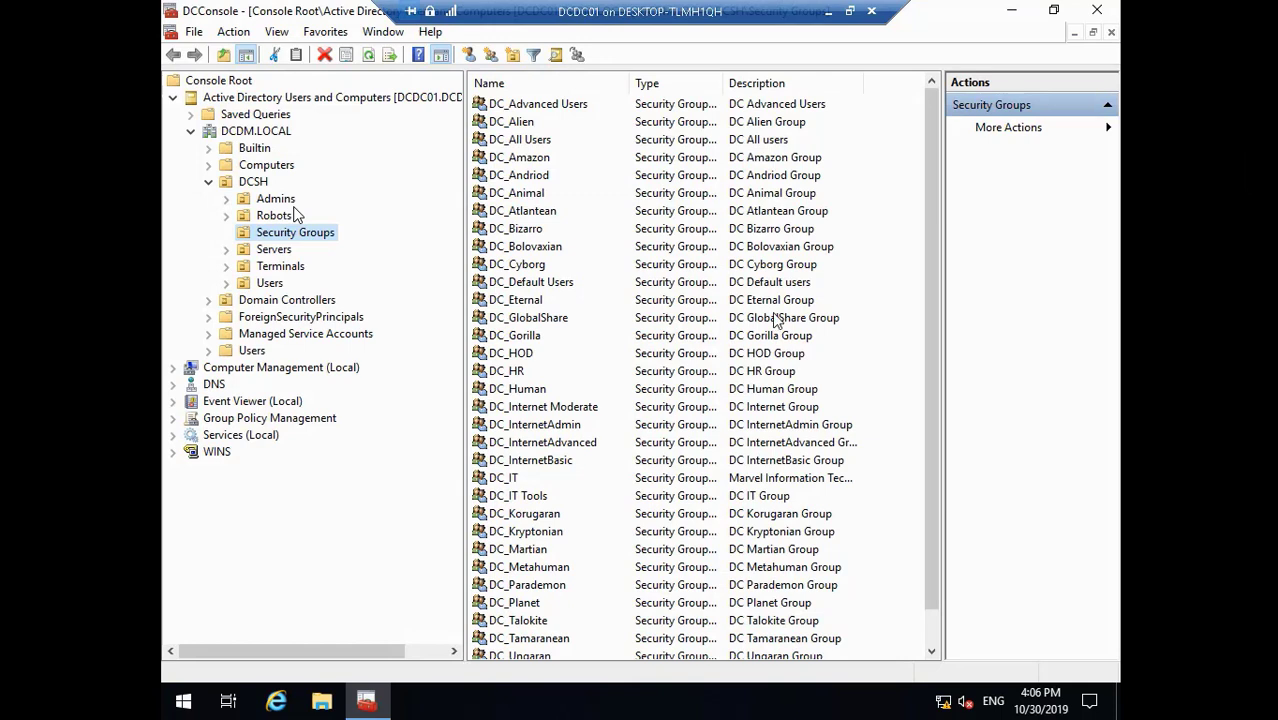
- Expand Group Policy Management and open D:\GuestShare\DCgoogleDomainScripts\DCDomain\Marvel Domain GP in Explorer
{"action": "left_click", "coordinate": [173, 418]}
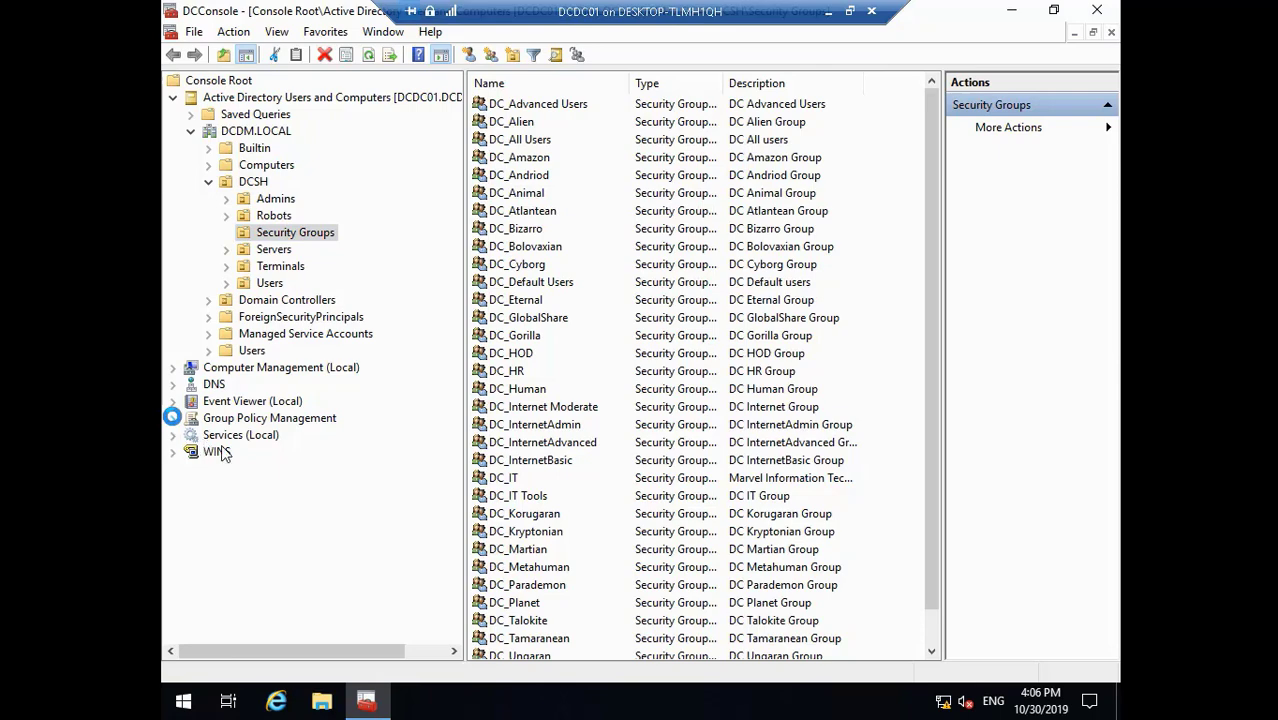
{"action": "left_click", "coordinate": [322, 703]}
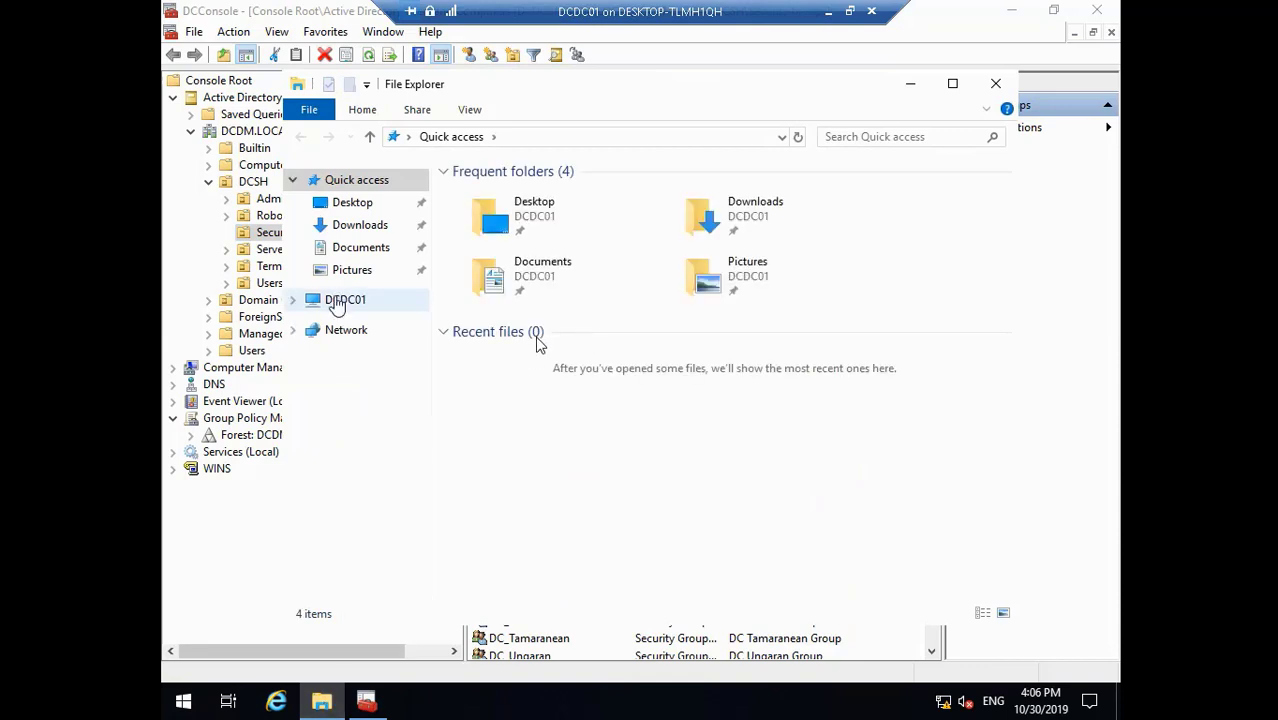
{"action": "left_click", "coordinate": [340, 300]}
{"action": "double_click", "coordinate": [567, 497]}
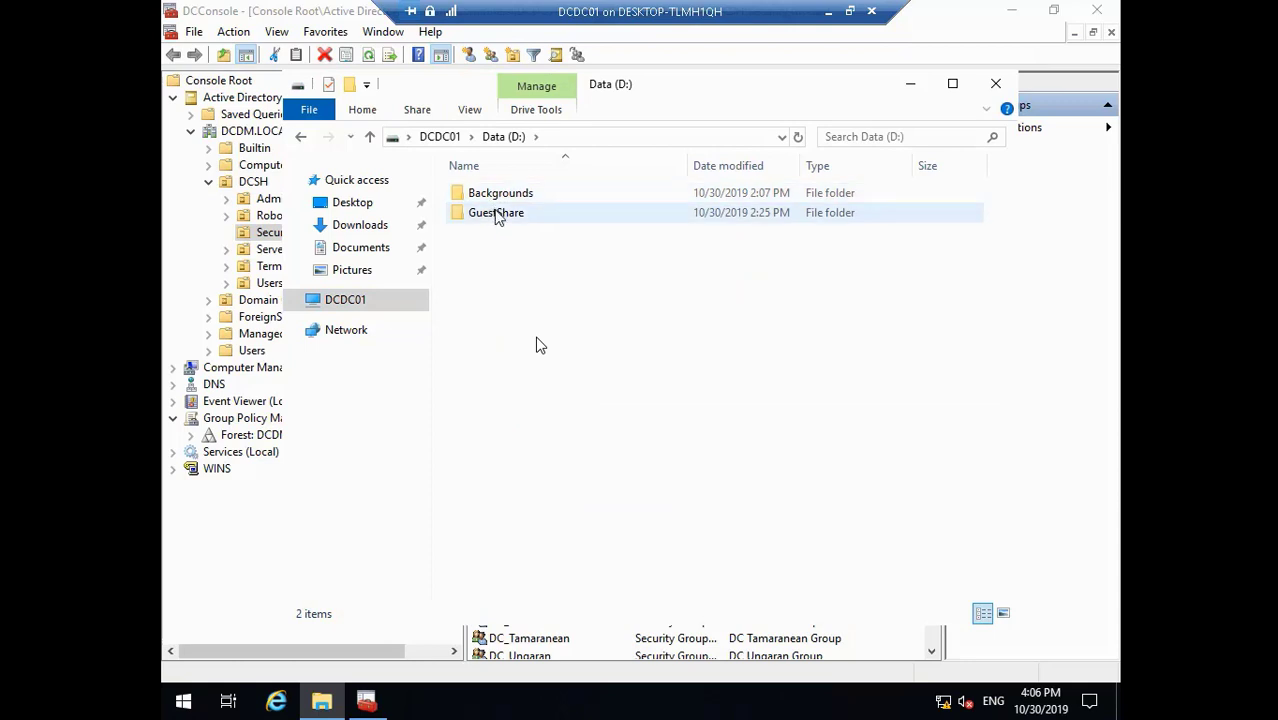
{"action": "double_click", "coordinate": [500, 212]}
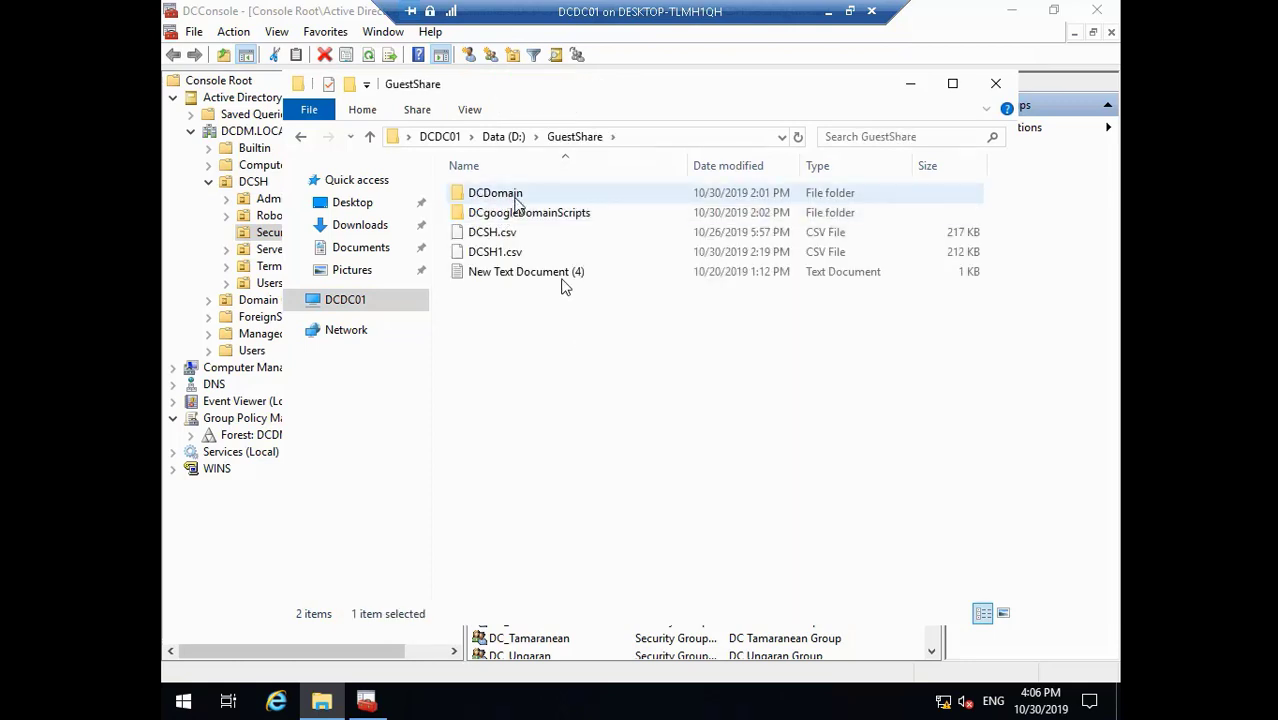
{"action": "double_click", "coordinate": [526, 213]}
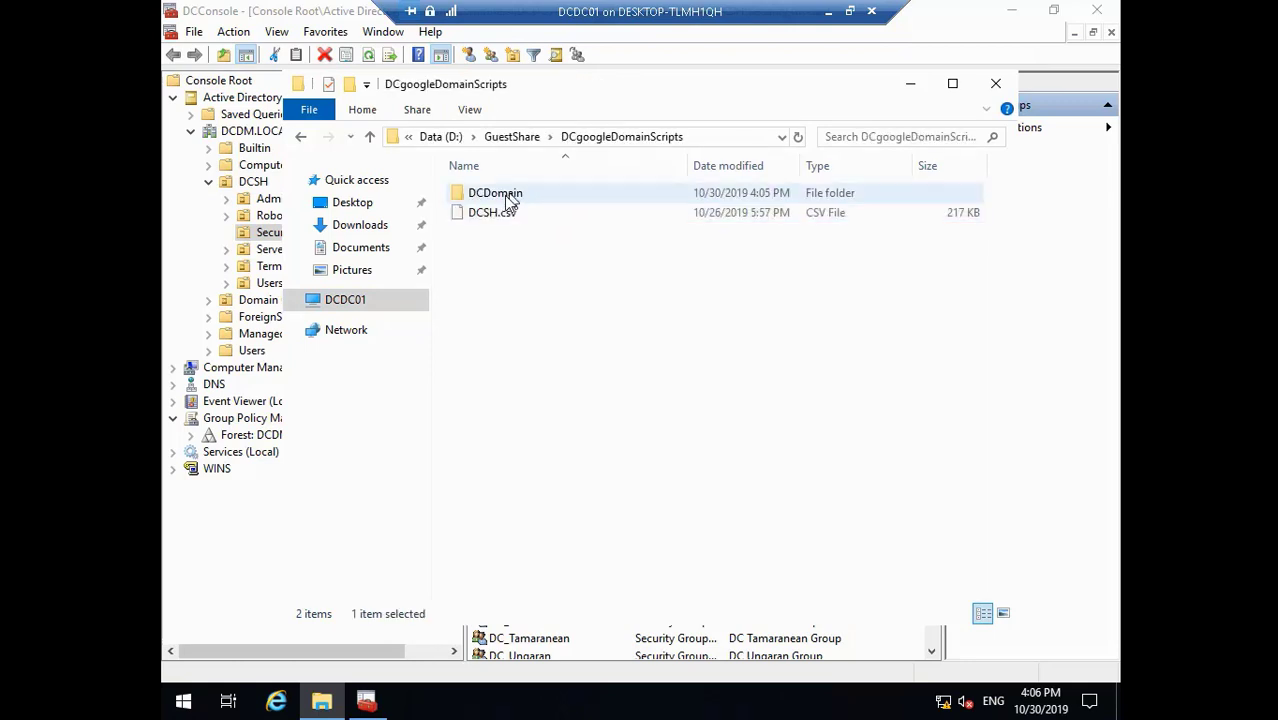
{"action": "double_click", "coordinate": [516, 194]}
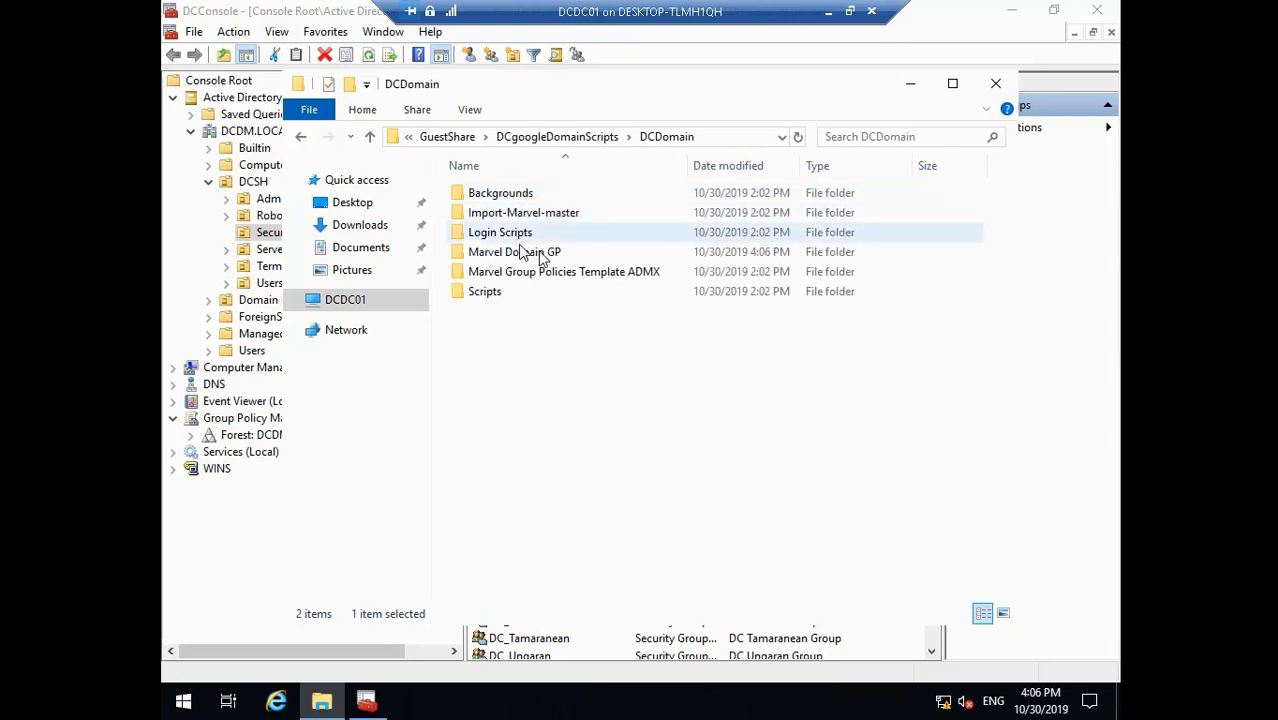
{"action": "double_click", "coordinate": [524, 254]}
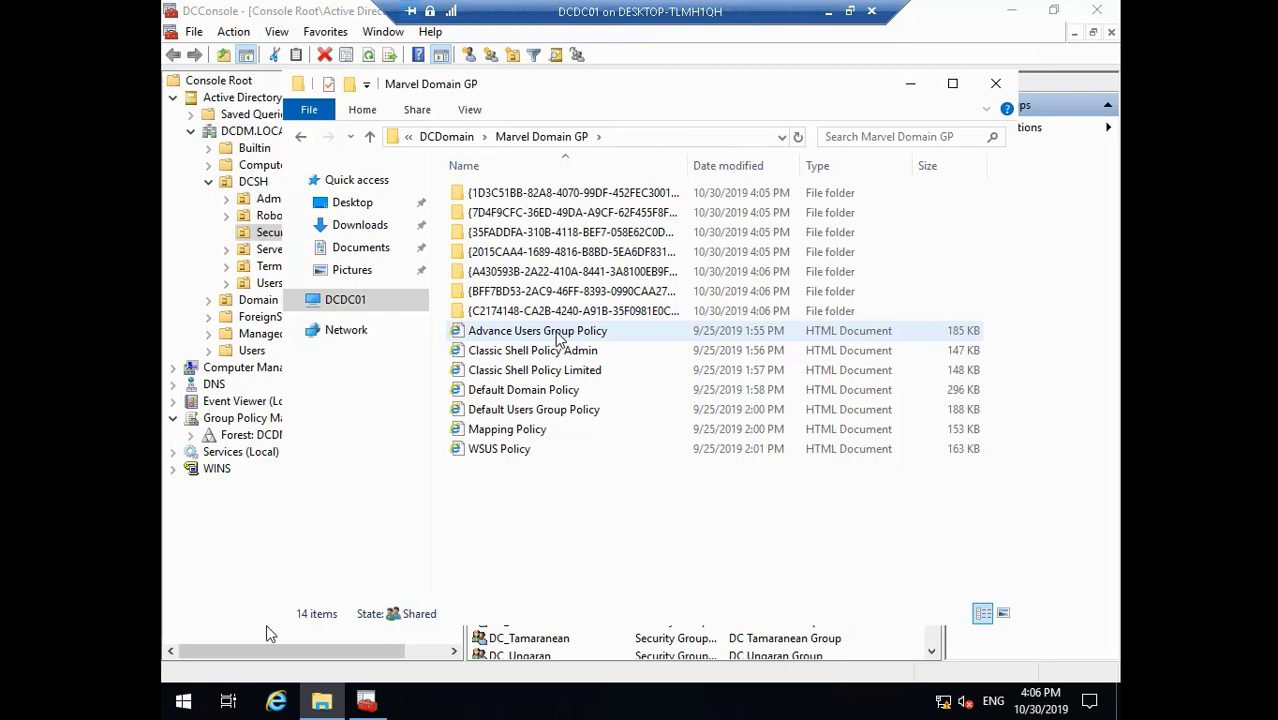
- Copy the Advance Users Group Policy report name from its rename field, then minimize the folder
{"action": "mouse_move", "coordinate": [124, 694]}
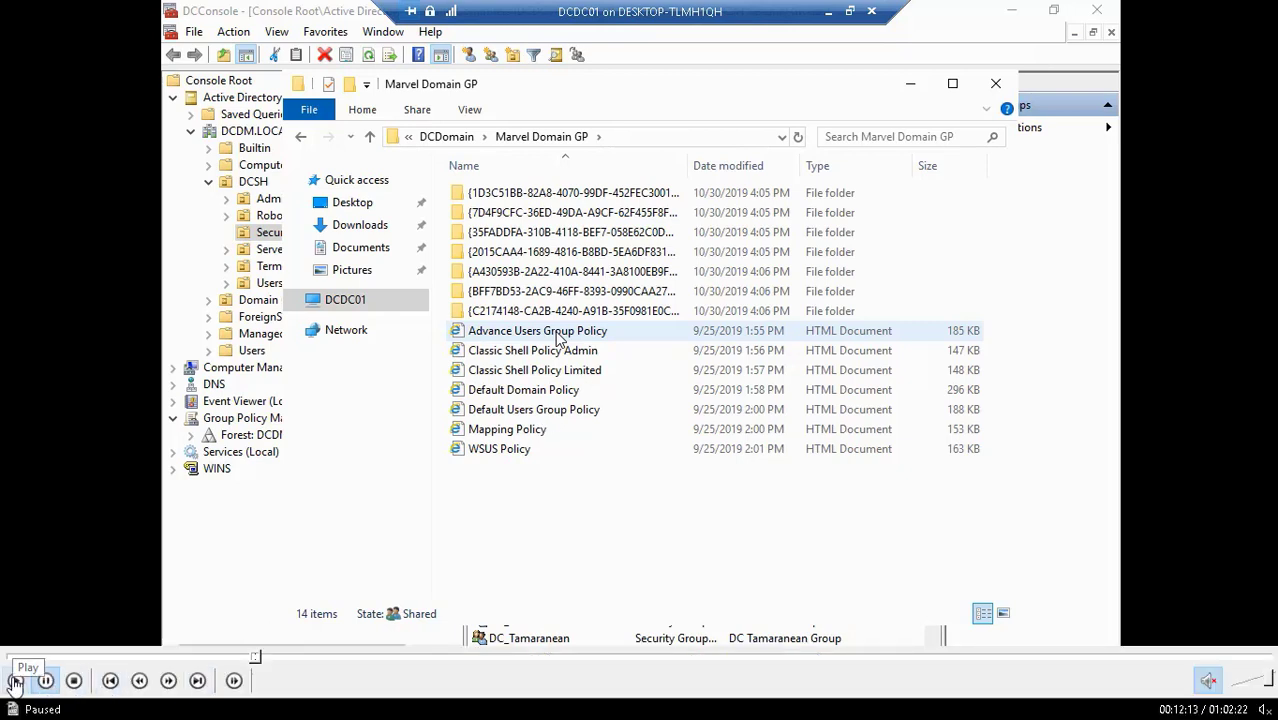
{"action": "left_click", "coordinate": [14, 681]}
{"action": "right_click", "coordinate": [558, 339]}
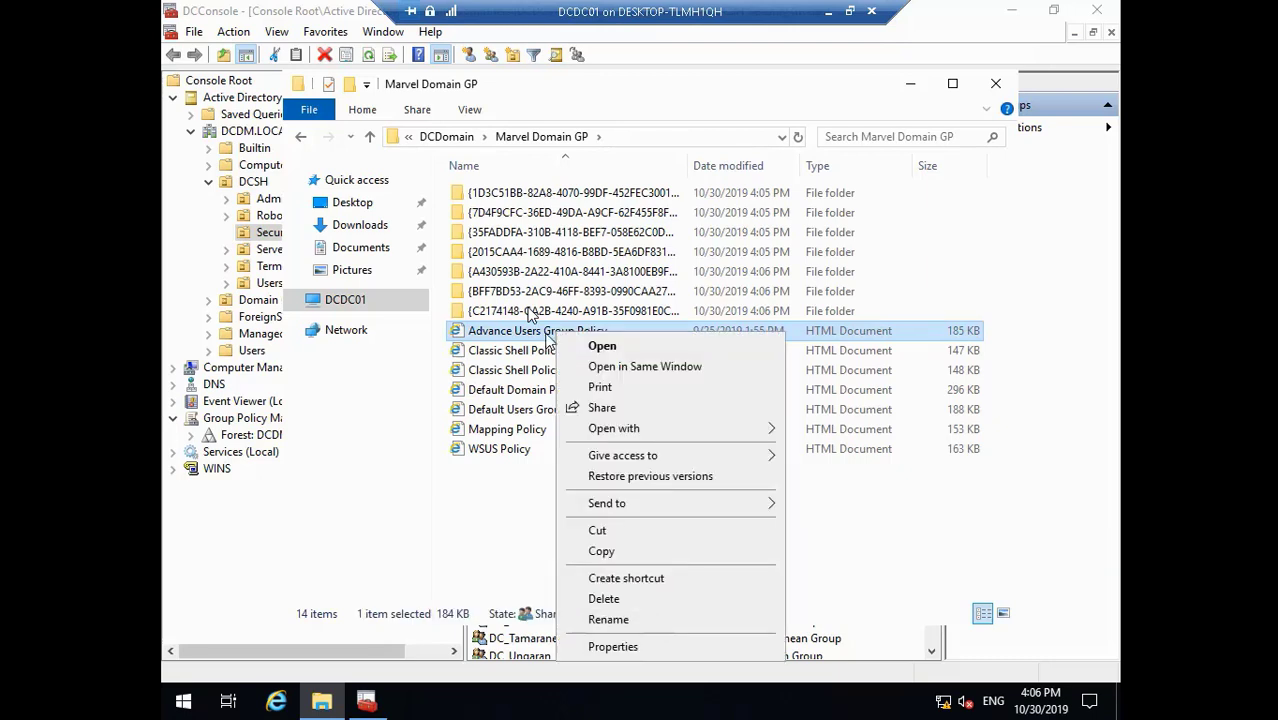
{"action": "left_click", "coordinate": [609, 620]}
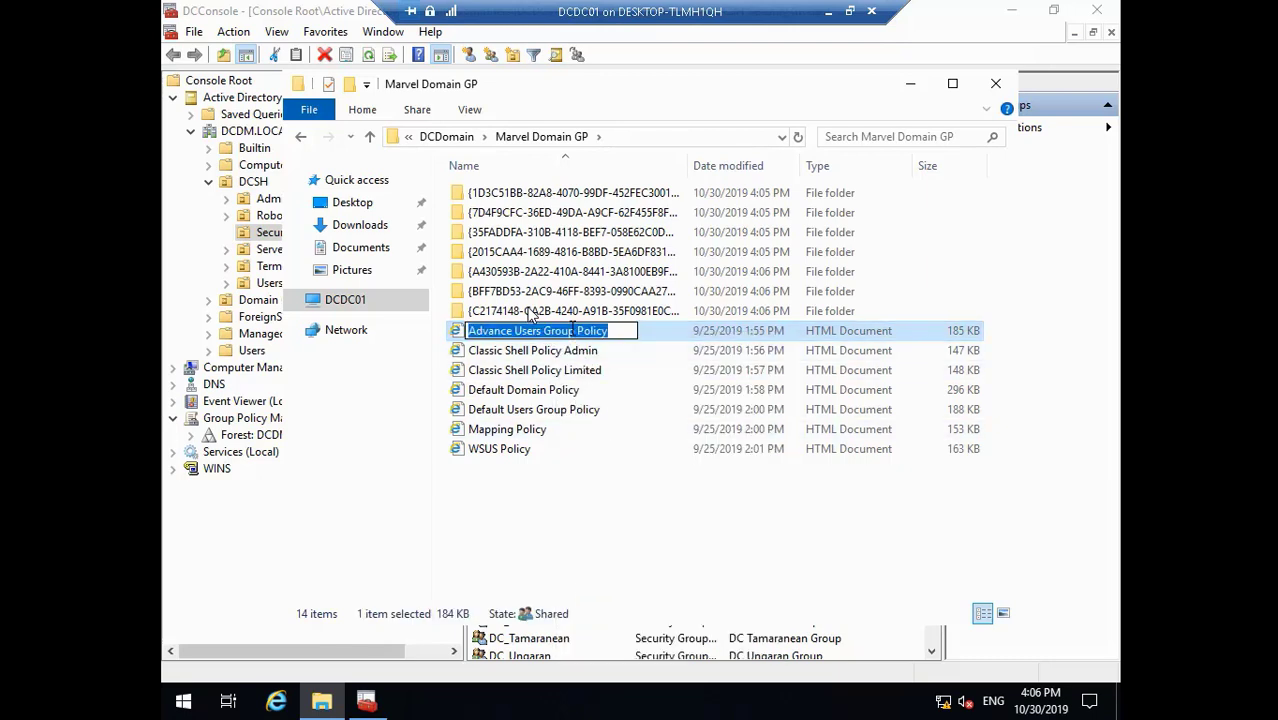
{"action": "right_click", "coordinate": [569, 326]}
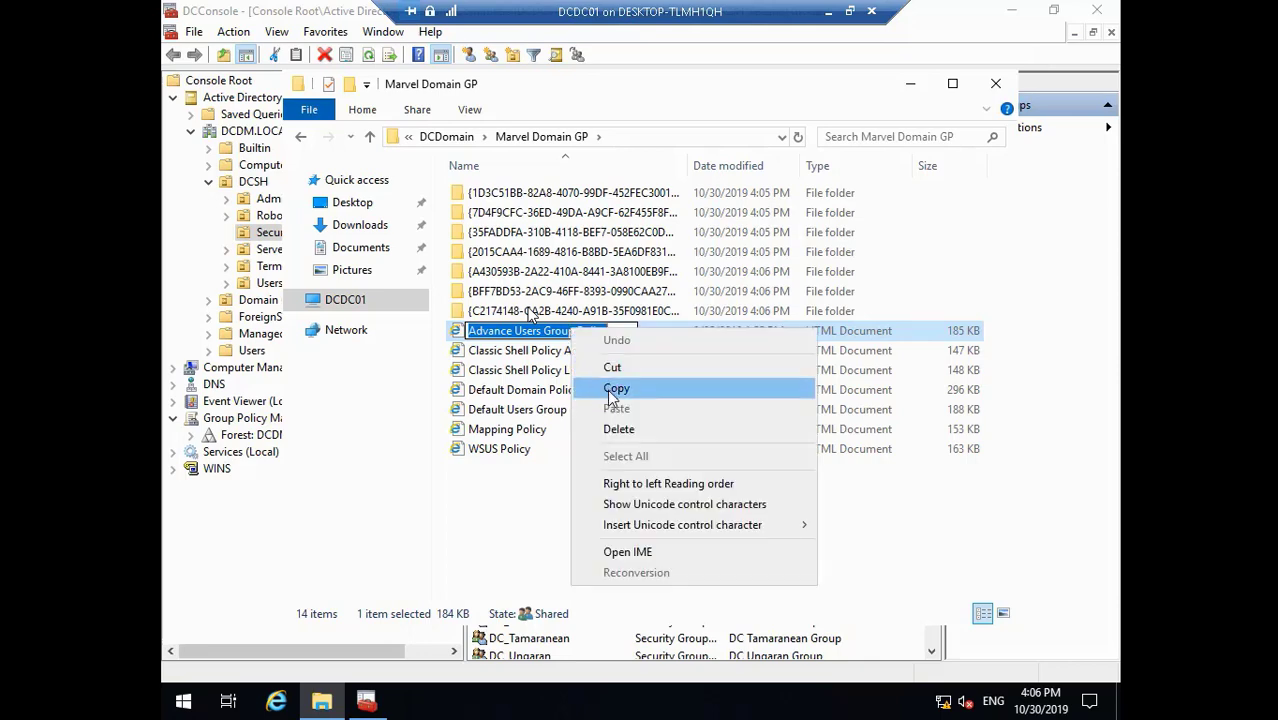
{"action": "left_click", "coordinate": [607, 389]}
{"action": "left_click", "coordinate": [910, 83]}
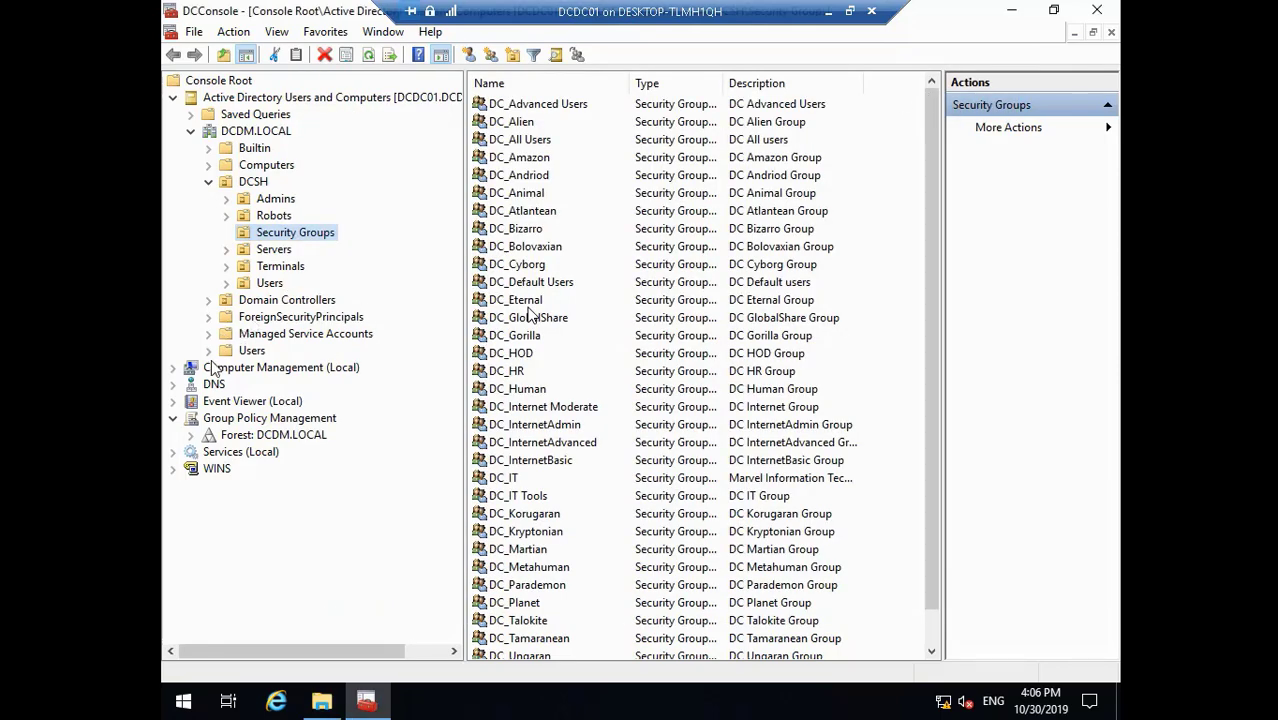
- Create a new GPO named 'Advance Users Group Policy' under DCDM.LOCAL's Group Policy Objects
{"action": "left_click", "coordinate": [192, 435]}
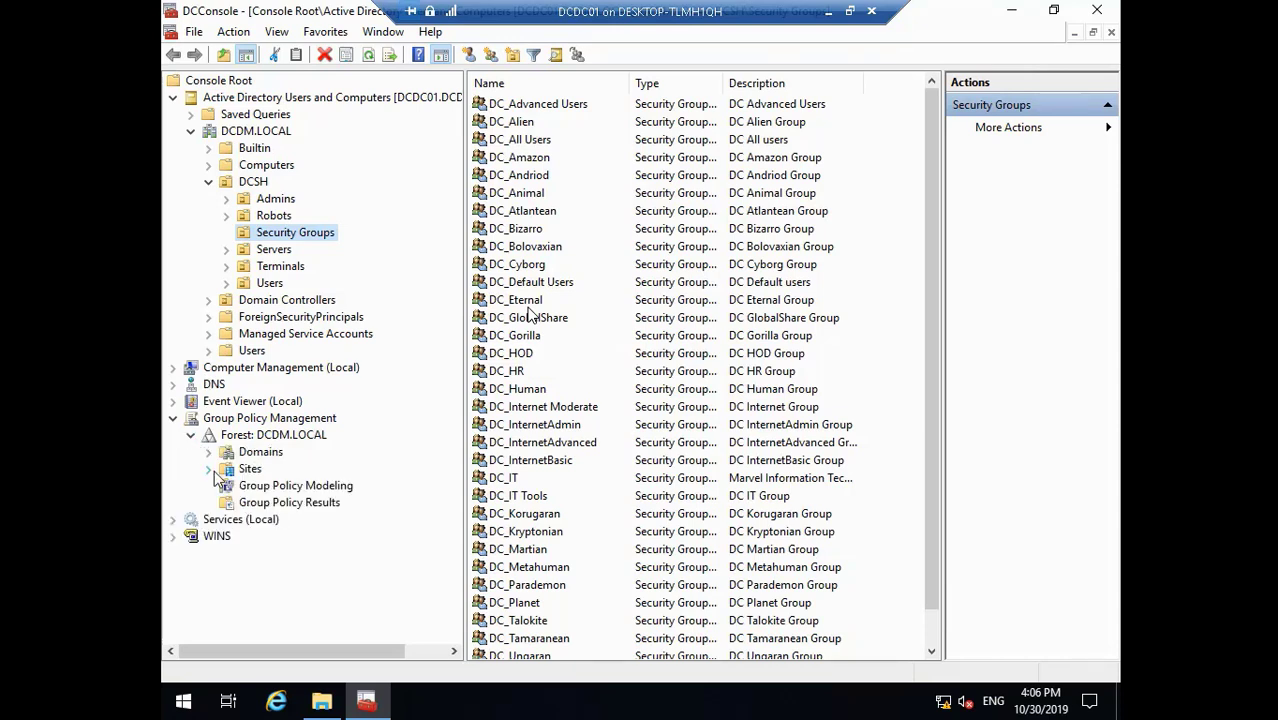
{"action": "left_click", "coordinate": [209, 452]}
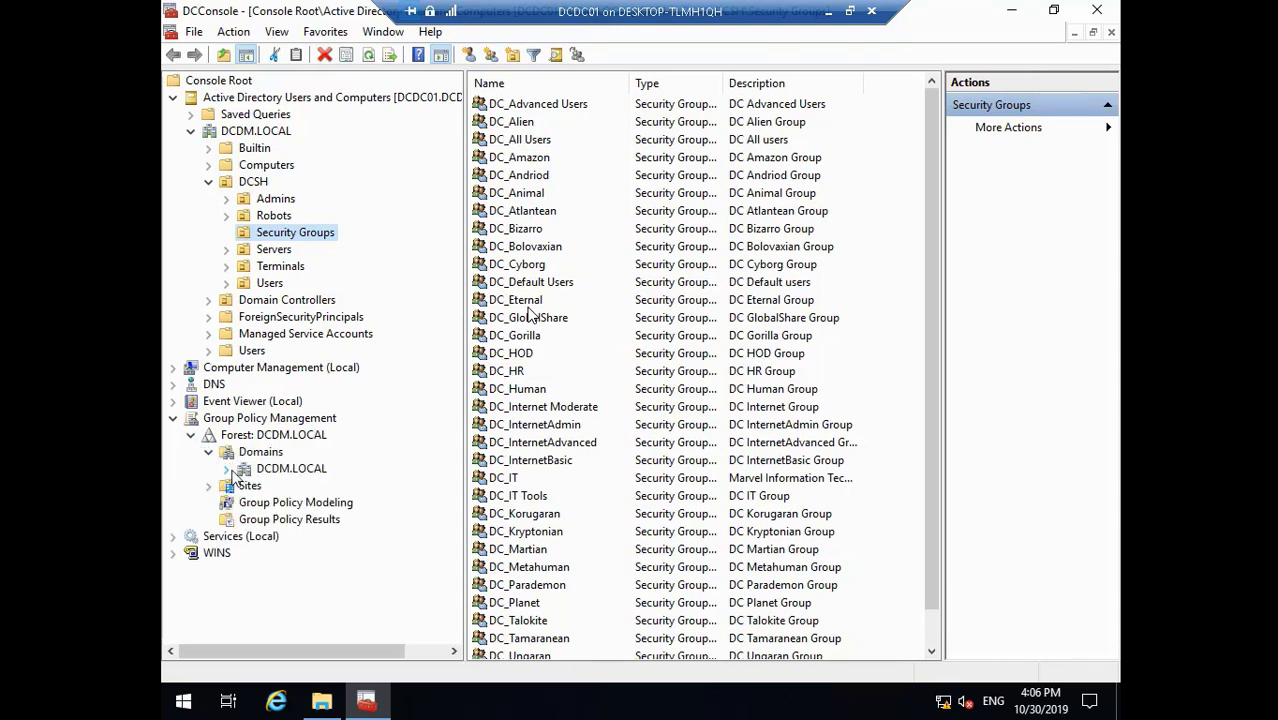
{"action": "left_click", "coordinate": [228, 469]}
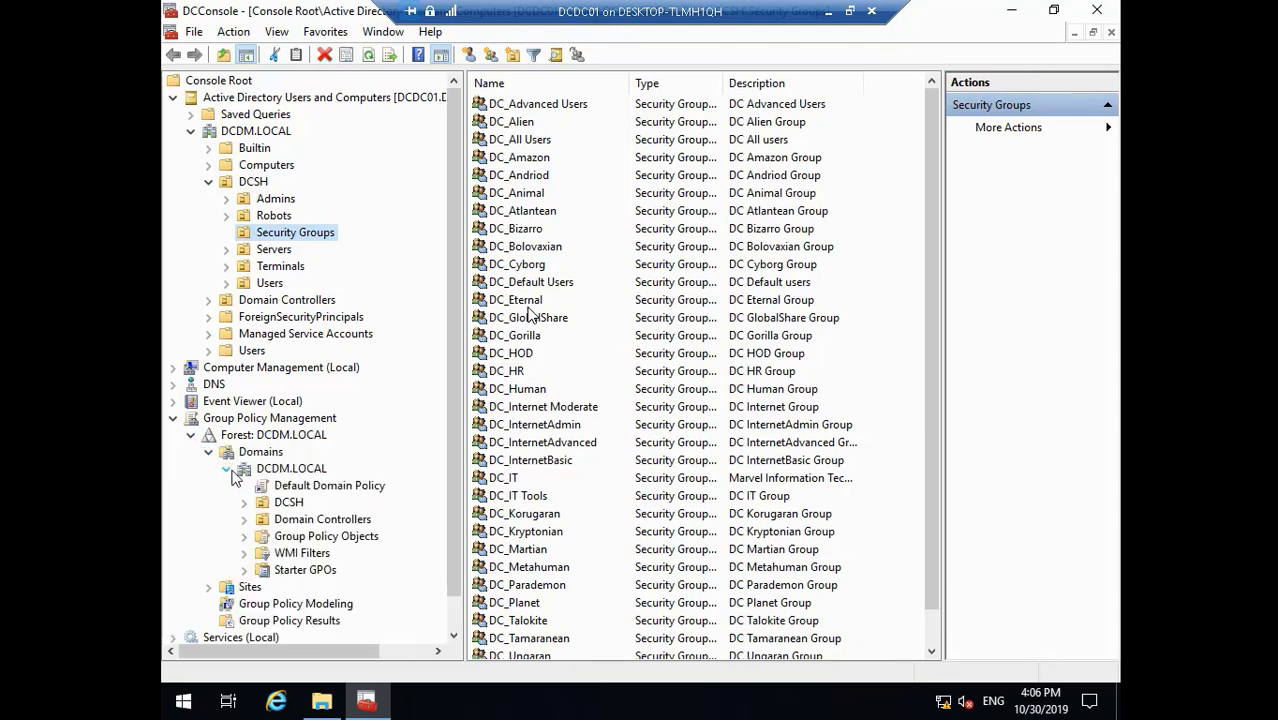
{"action": "left_click", "coordinate": [245, 537]}
{"action": "right_click", "coordinate": [325, 537]}
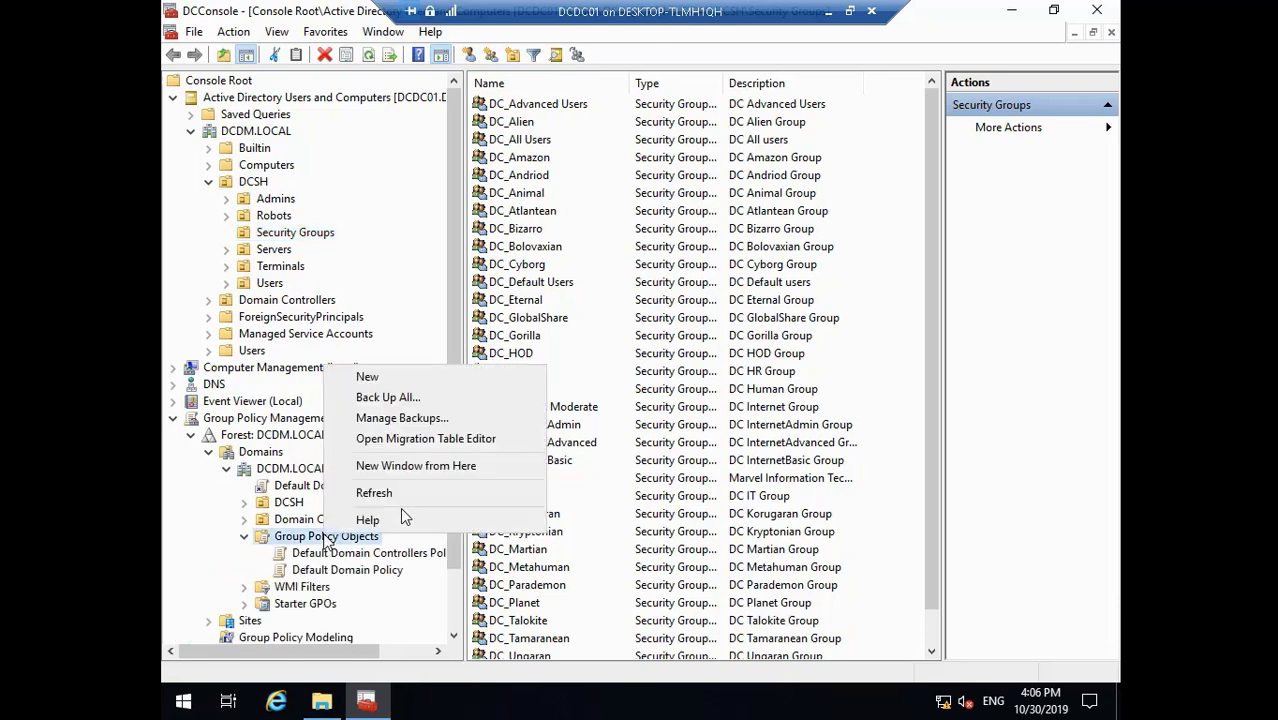
{"action": "left_click", "coordinate": [420, 377]}
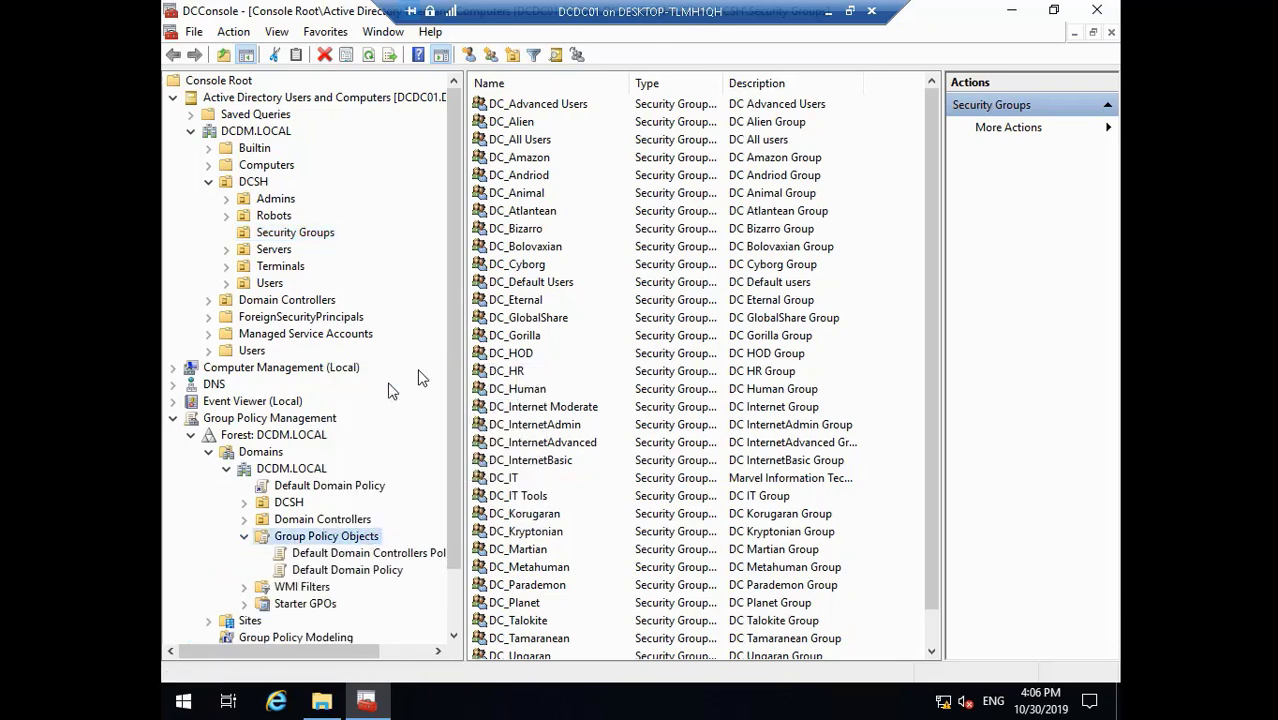
{"action": "key", "text": "BackSpace"}
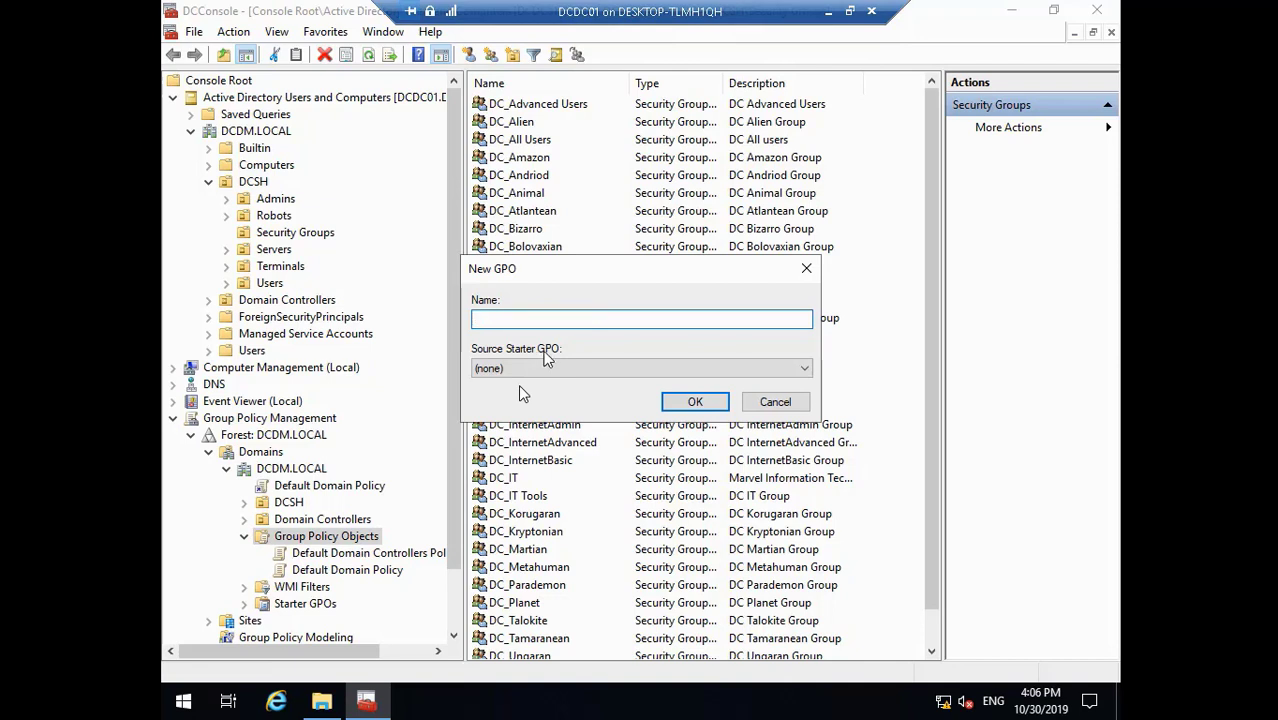
{"action": "type", "text": "Advance Users Group Policy"}
{"action": "left_click", "coordinate": [695, 404]}
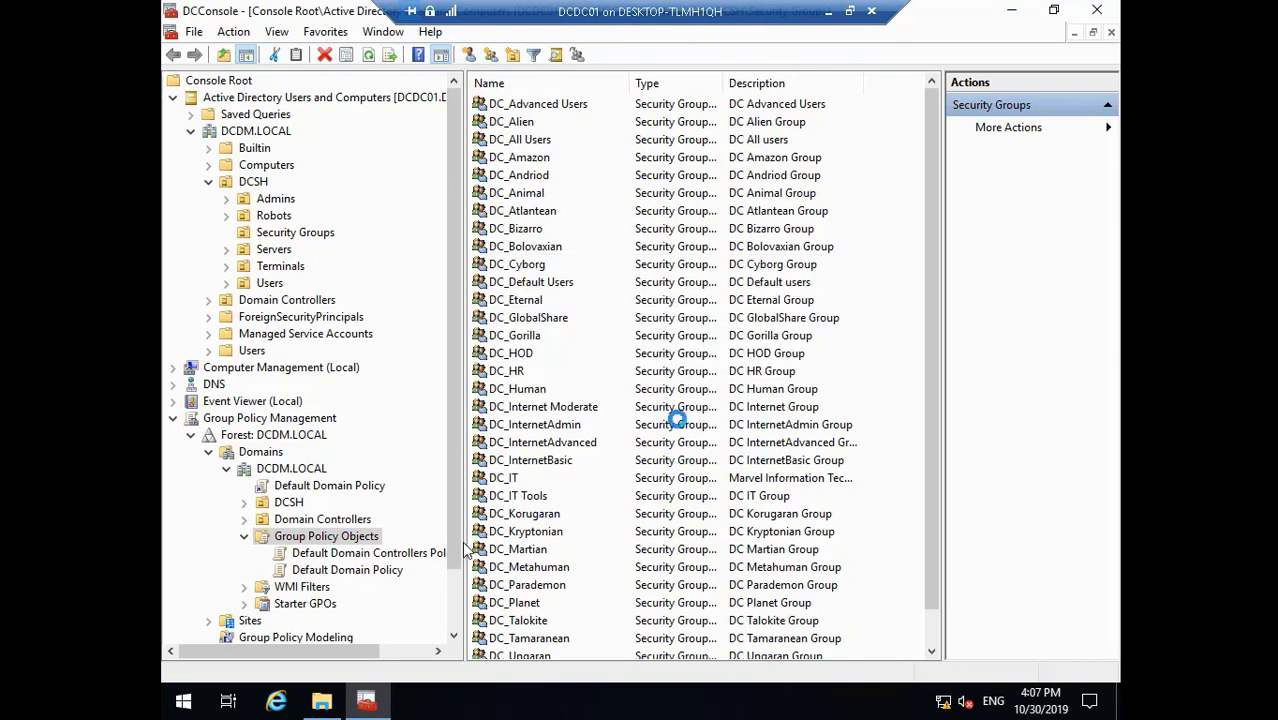
- Copy the Classic Shell Policy Admin report name from the Marvel Domain GP folder
{"action": "left_click", "coordinate": [321, 700]}
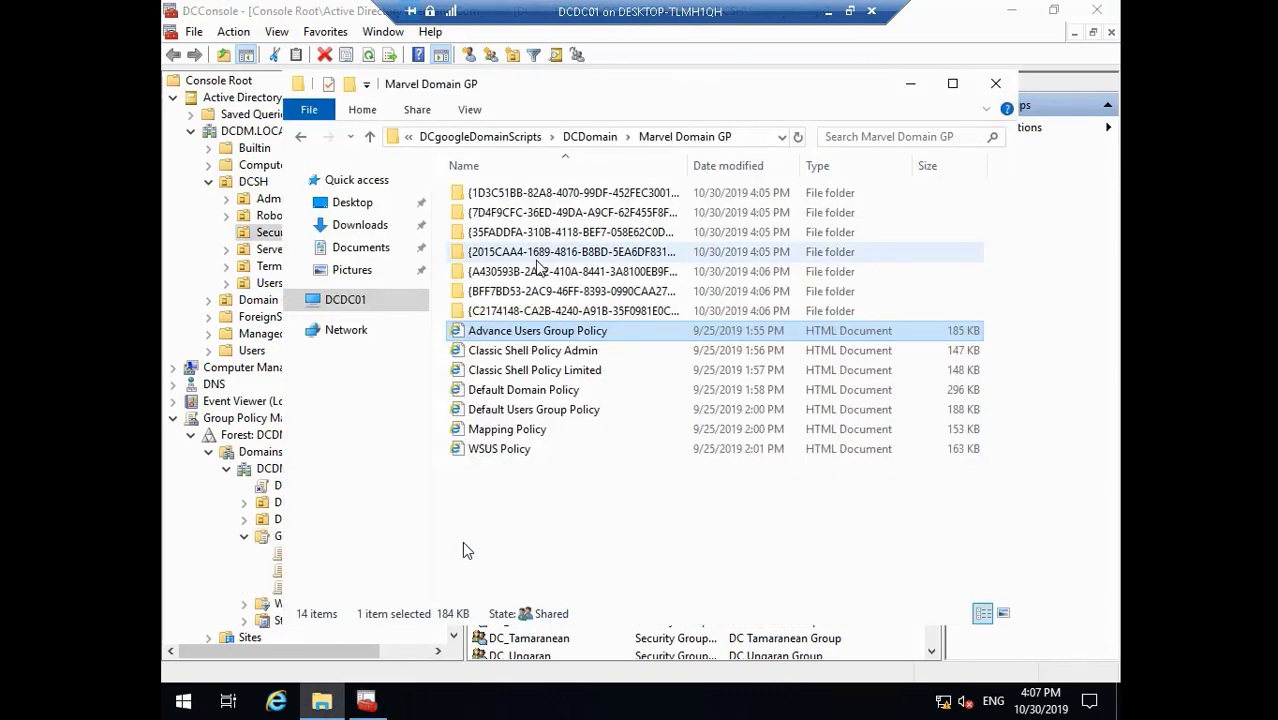
{"action": "right_click", "coordinate": [523, 350]}
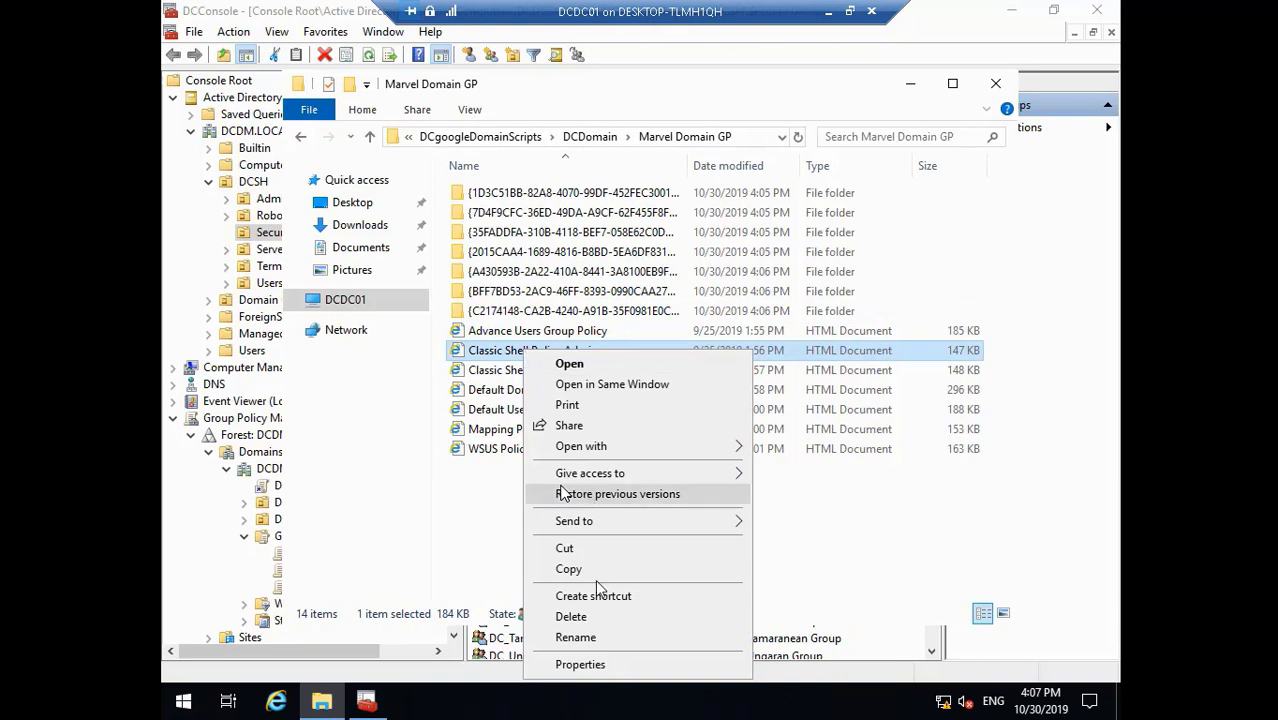
{"action": "left_click", "coordinate": [611, 632]}
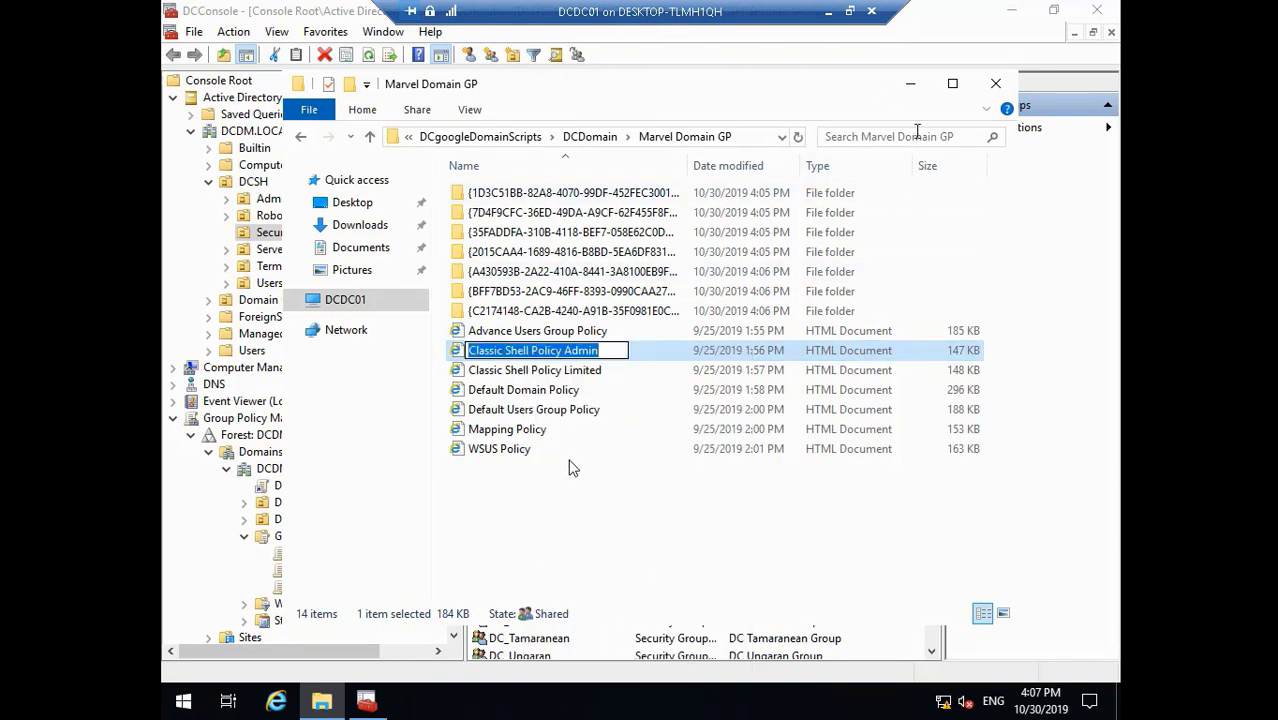
{"action": "left_click", "coordinate": [912, 88]}
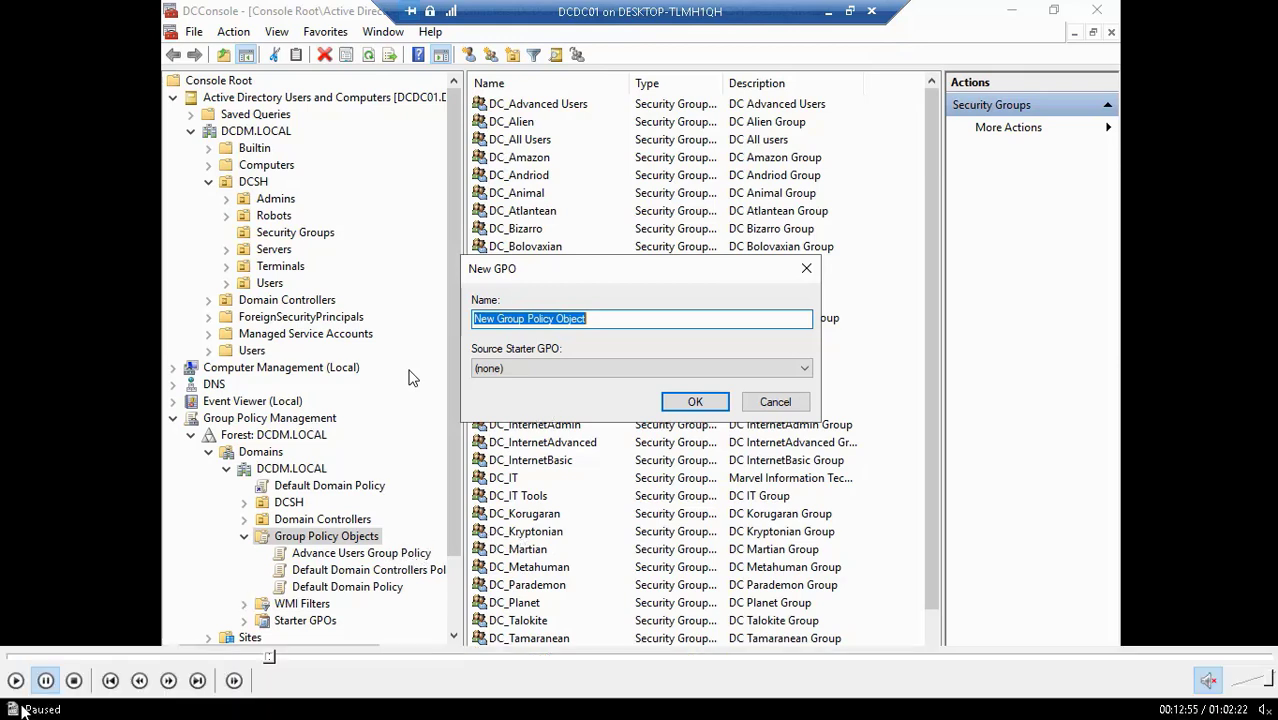
- Copy the Default Users Group Policy report name and create a GPO with that name
{"action": "left_click", "coordinate": [15, 684]}
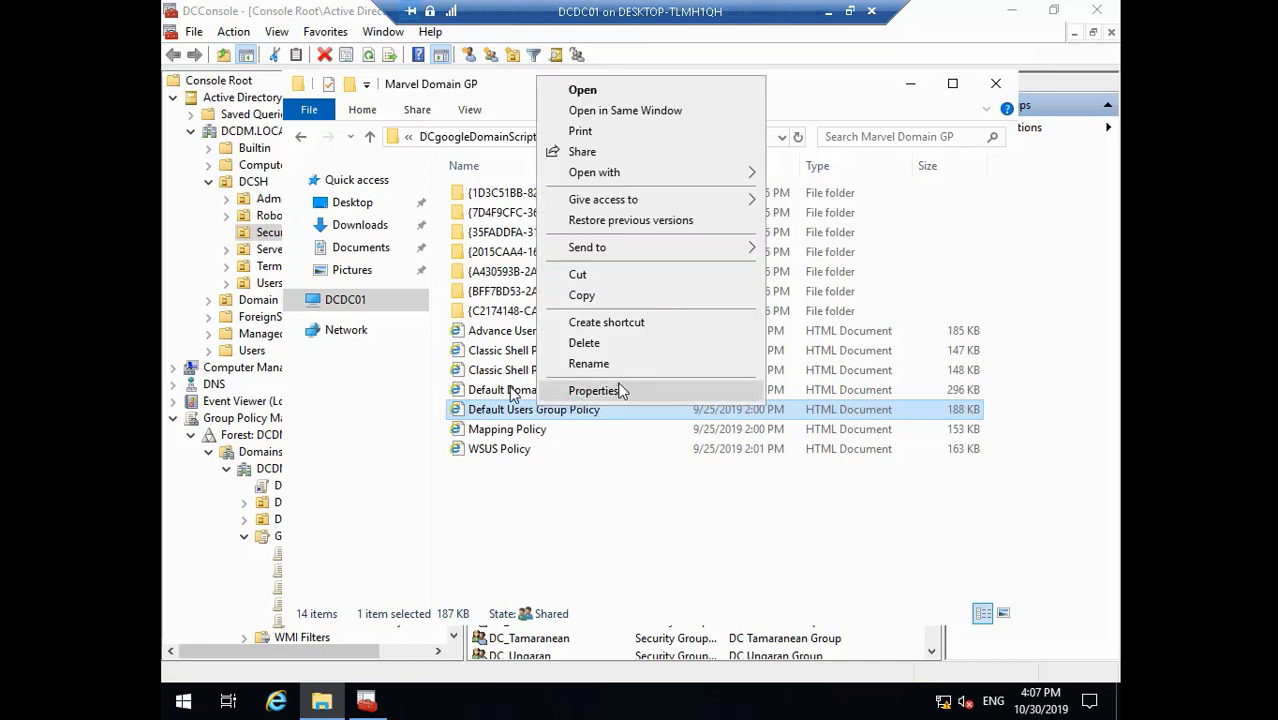
{"action": "left_click", "coordinate": [620, 366]}
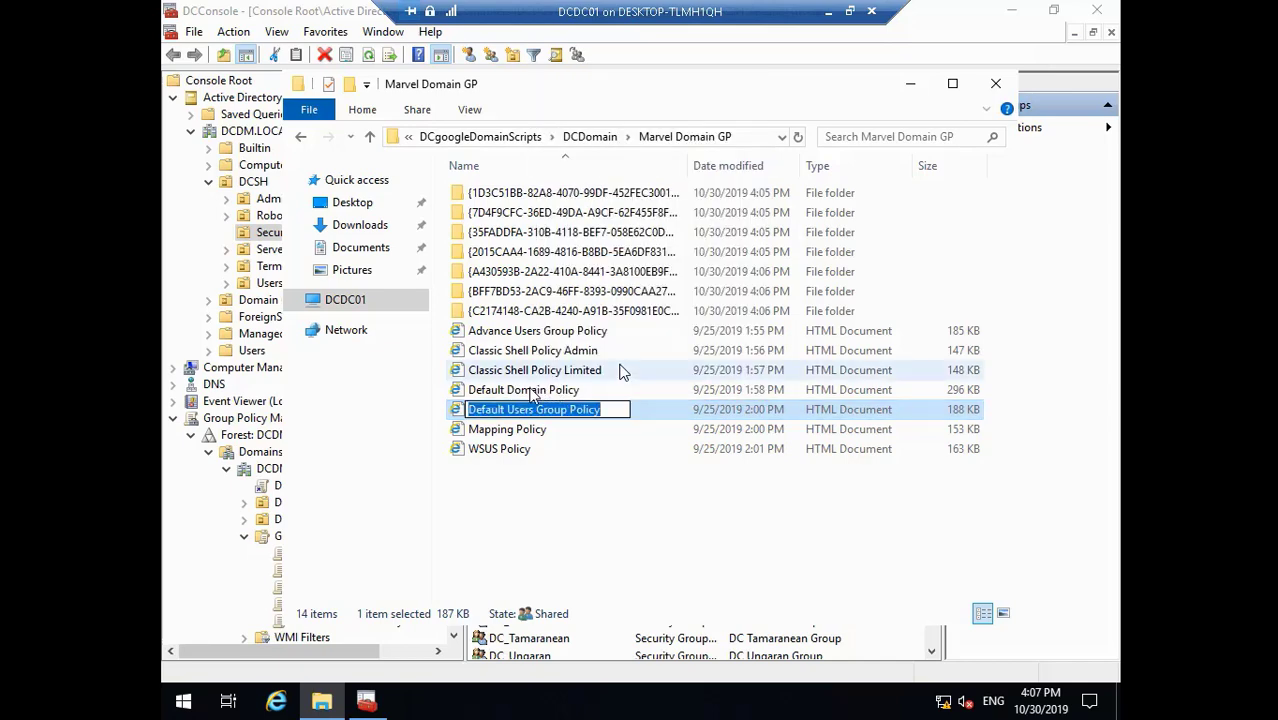
{"action": "left_click", "coordinate": [910, 86]}
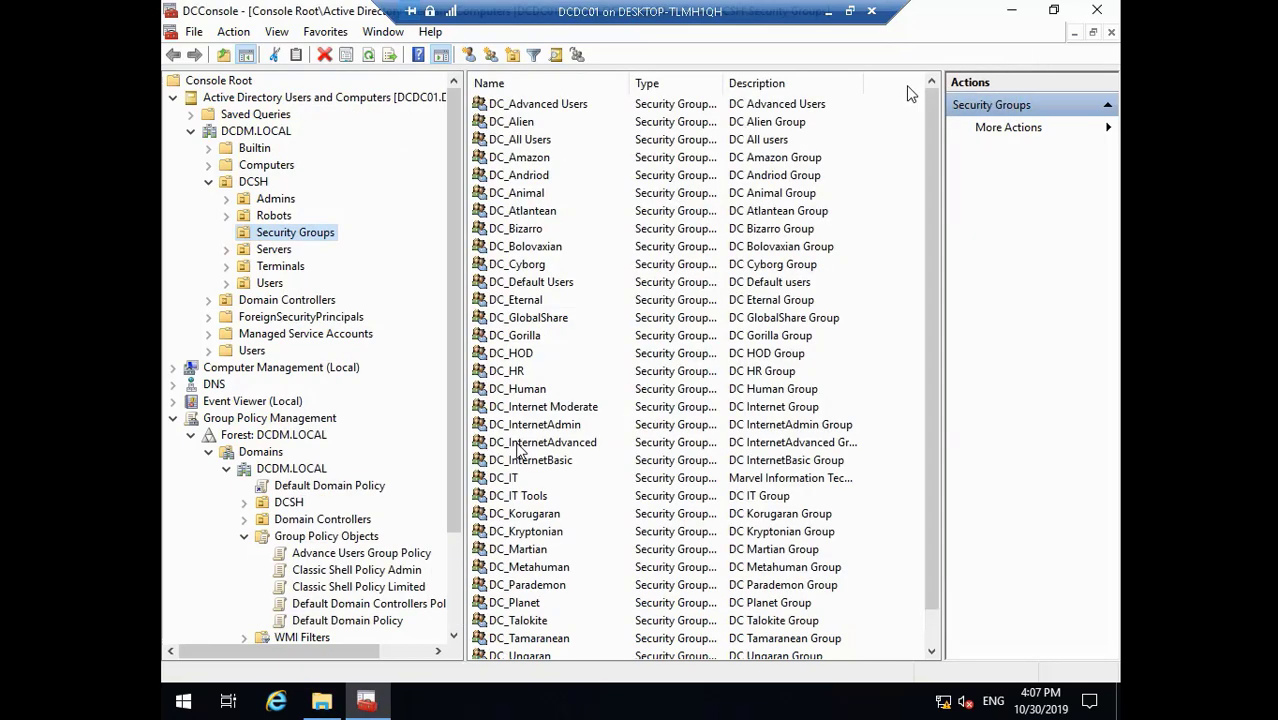
{"action": "right_click", "coordinate": [355, 538]}
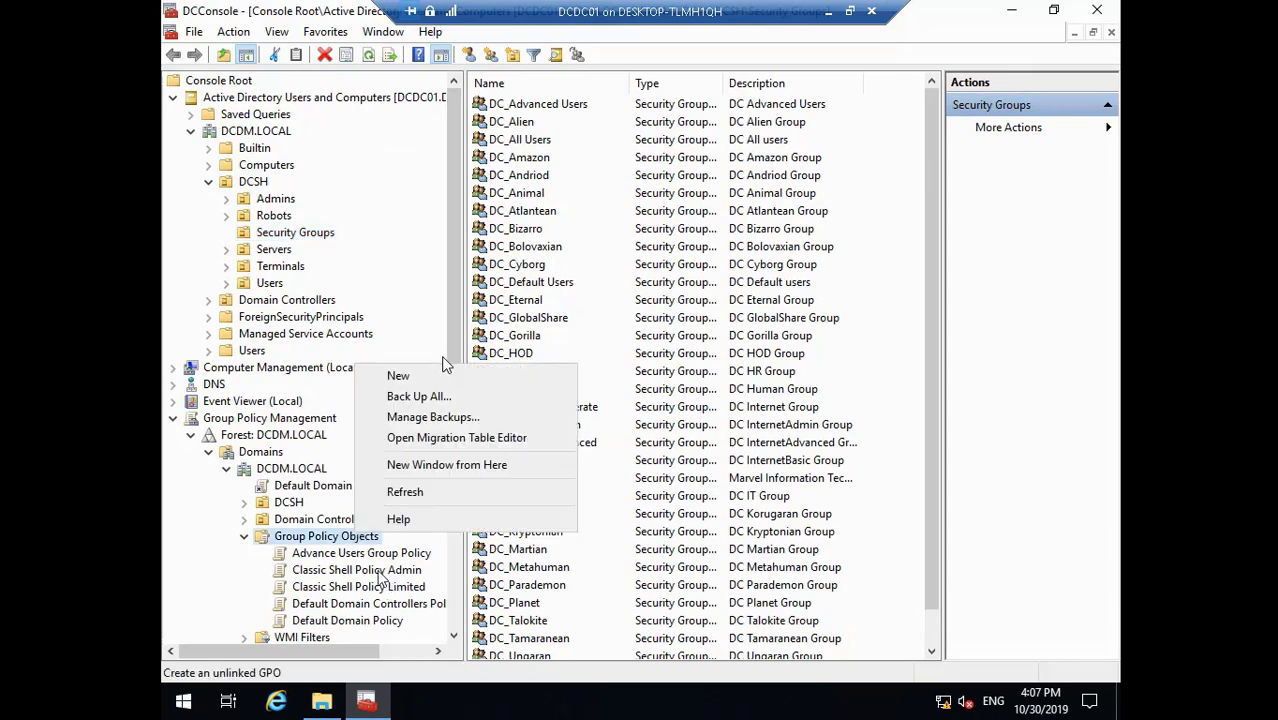
{"action": "left_click", "coordinate": [434, 385]}
{"action": "key", "text": "BackSpace"}
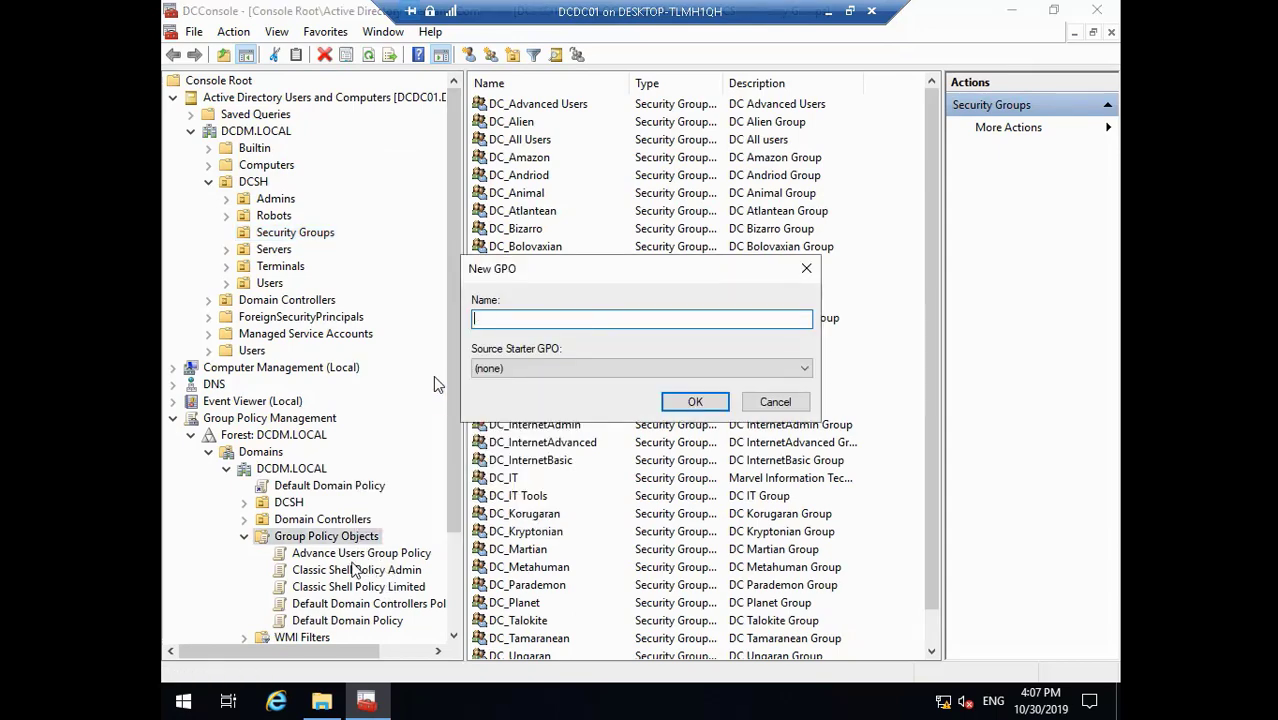
{"action": "key", "text": "ctrl+v"}
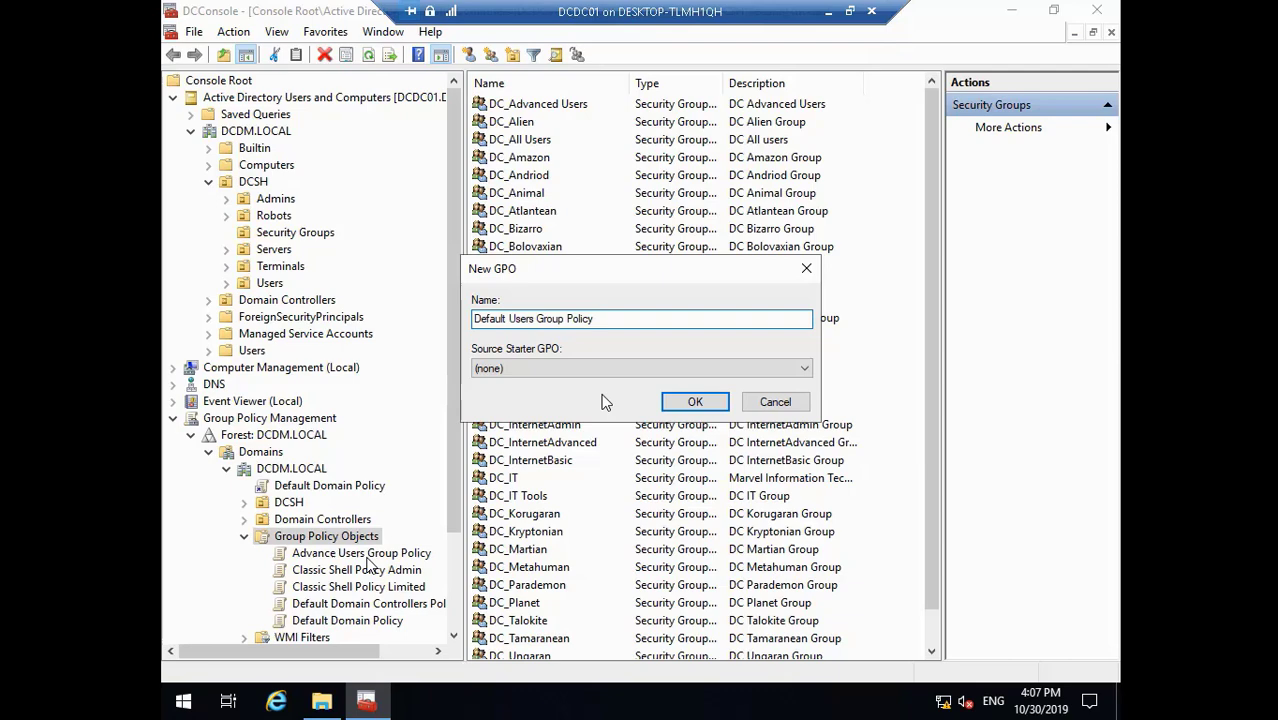
{"action": "left_click", "coordinate": [695, 401]}
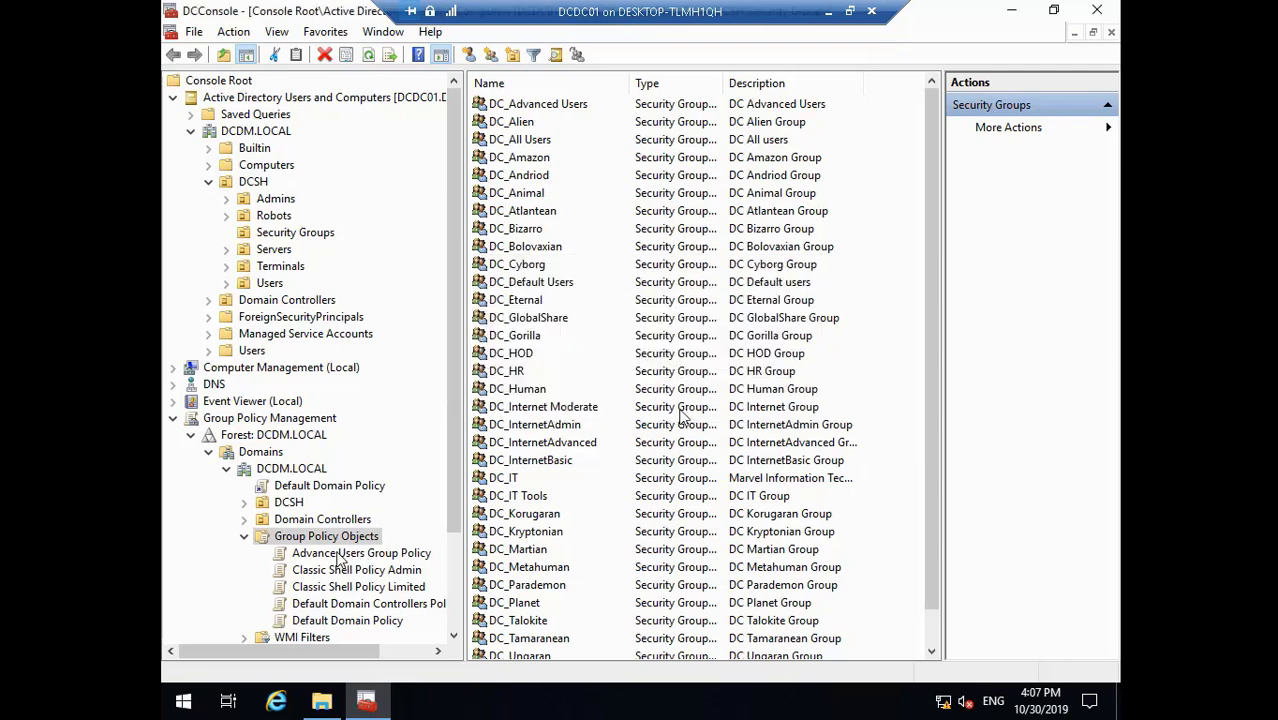
- Create a 'Mapping Policy' GPO, matching the name of its backup report
{"action": "left_click", "coordinate": [321, 700]}
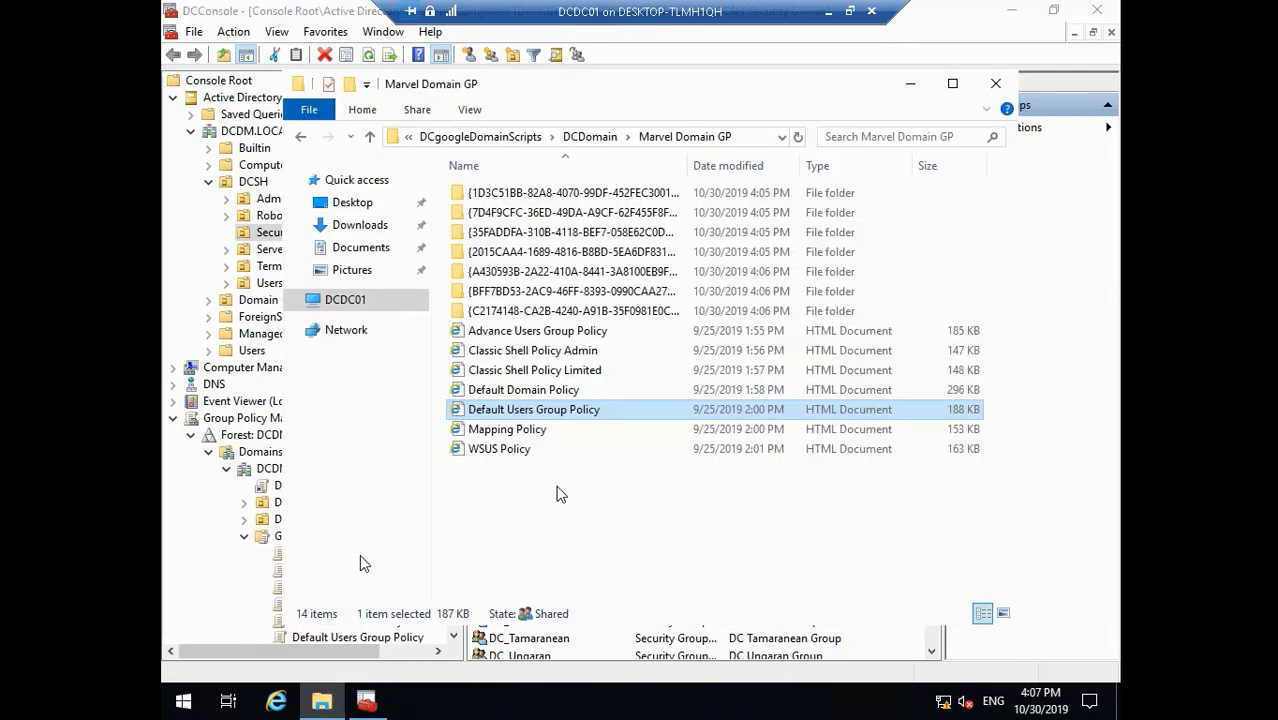
{"action": "right_click", "coordinate": [528, 432]}
{"action": "left_click", "coordinate": [578, 385]}
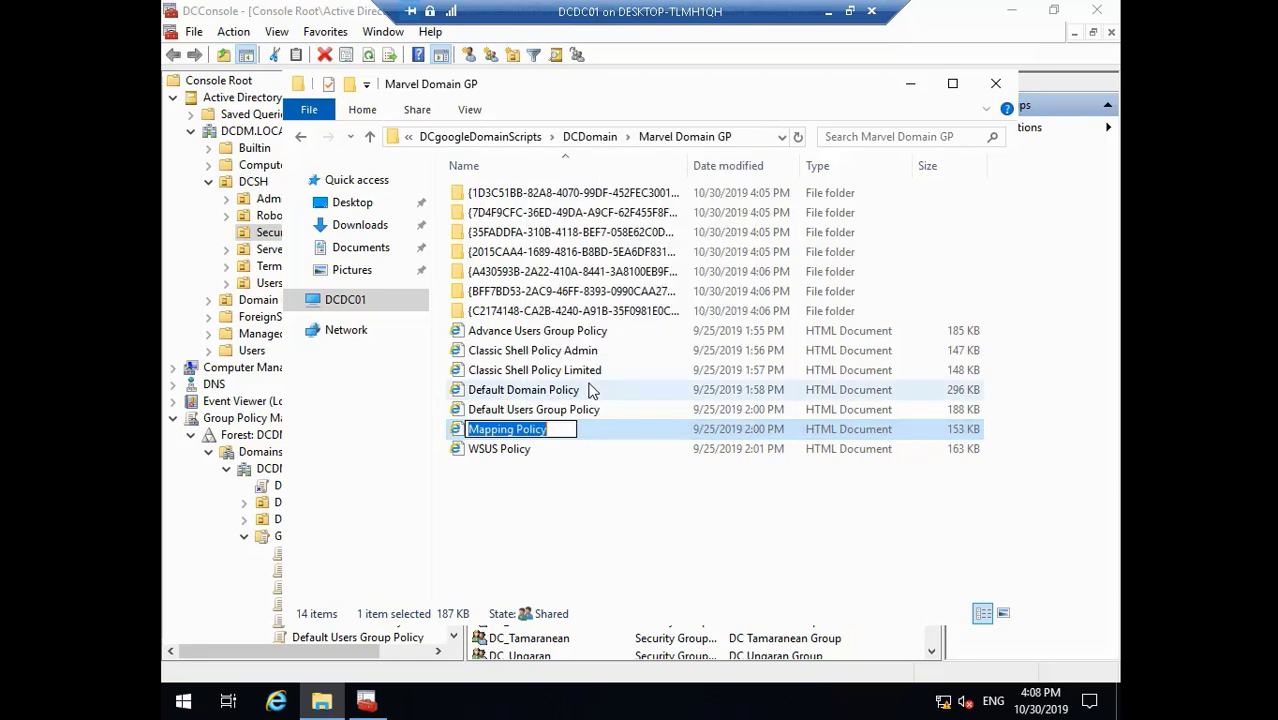
{"action": "left_click", "coordinate": [906, 84]}
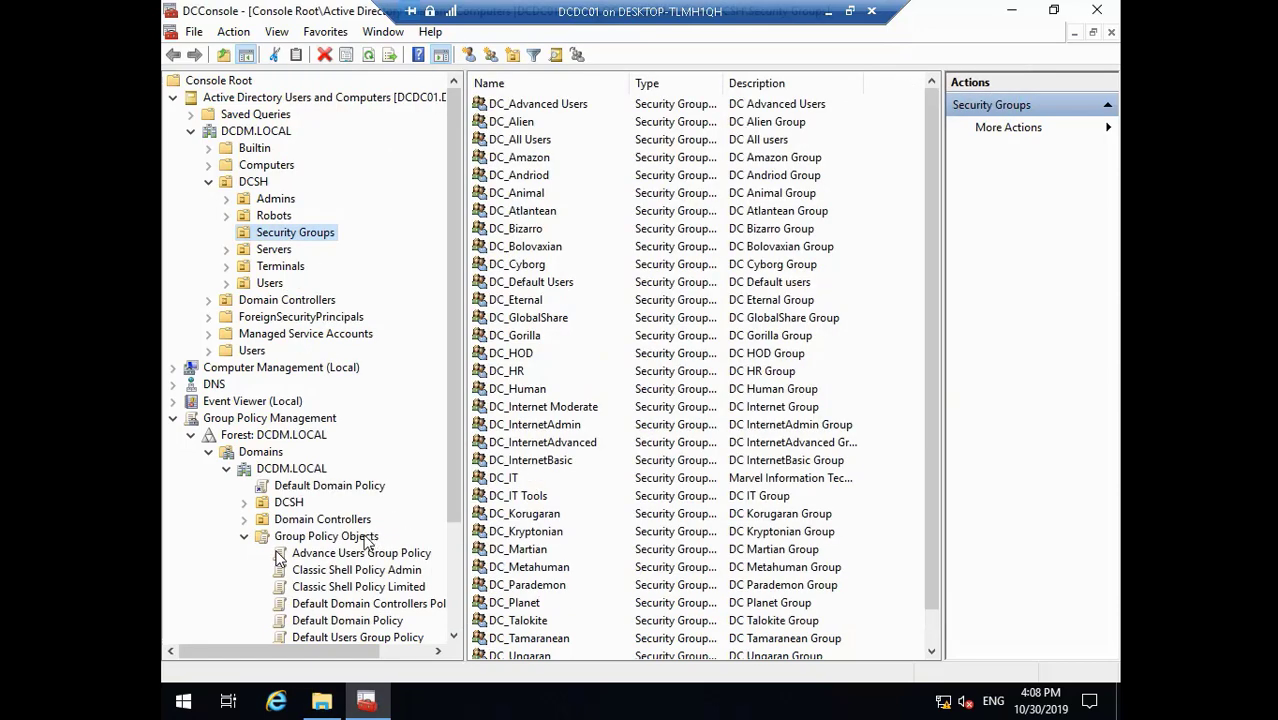
{"action": "right_click", "coordinate": [366, 538]}
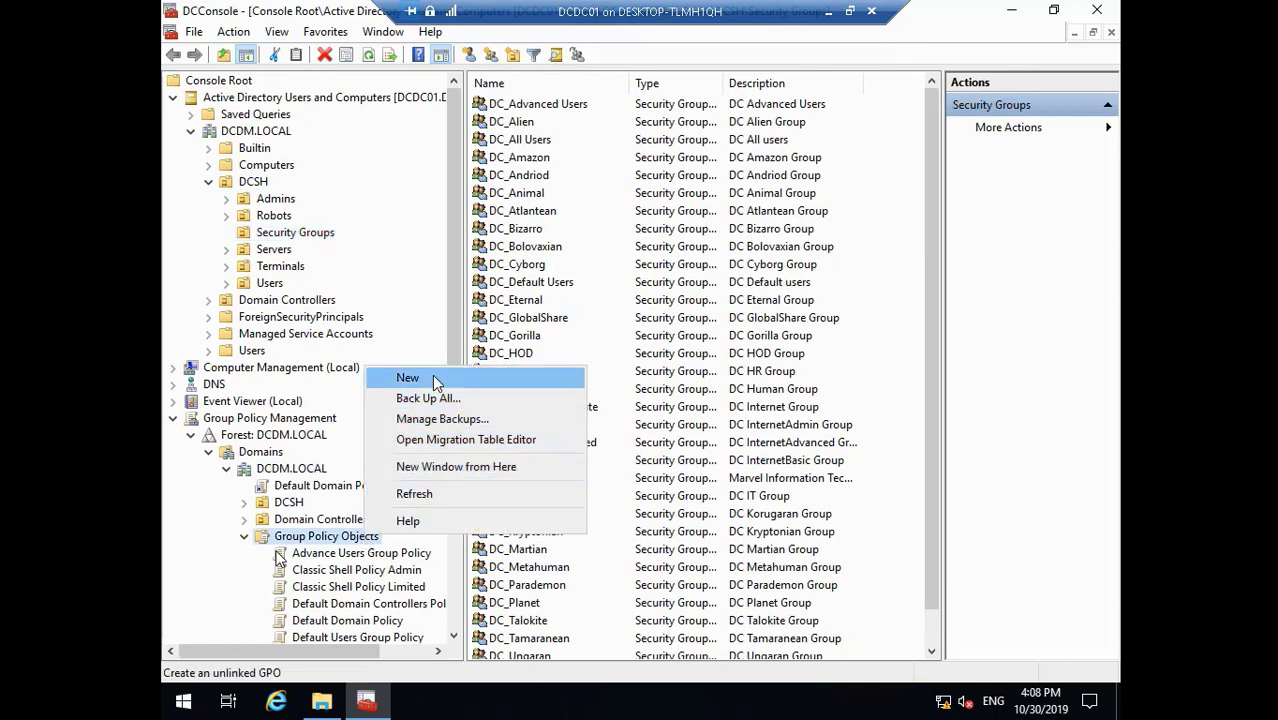
{"action": "left_click", "coordinate": [407, 378]}
{"action": "key", "text": "BackSpace"}
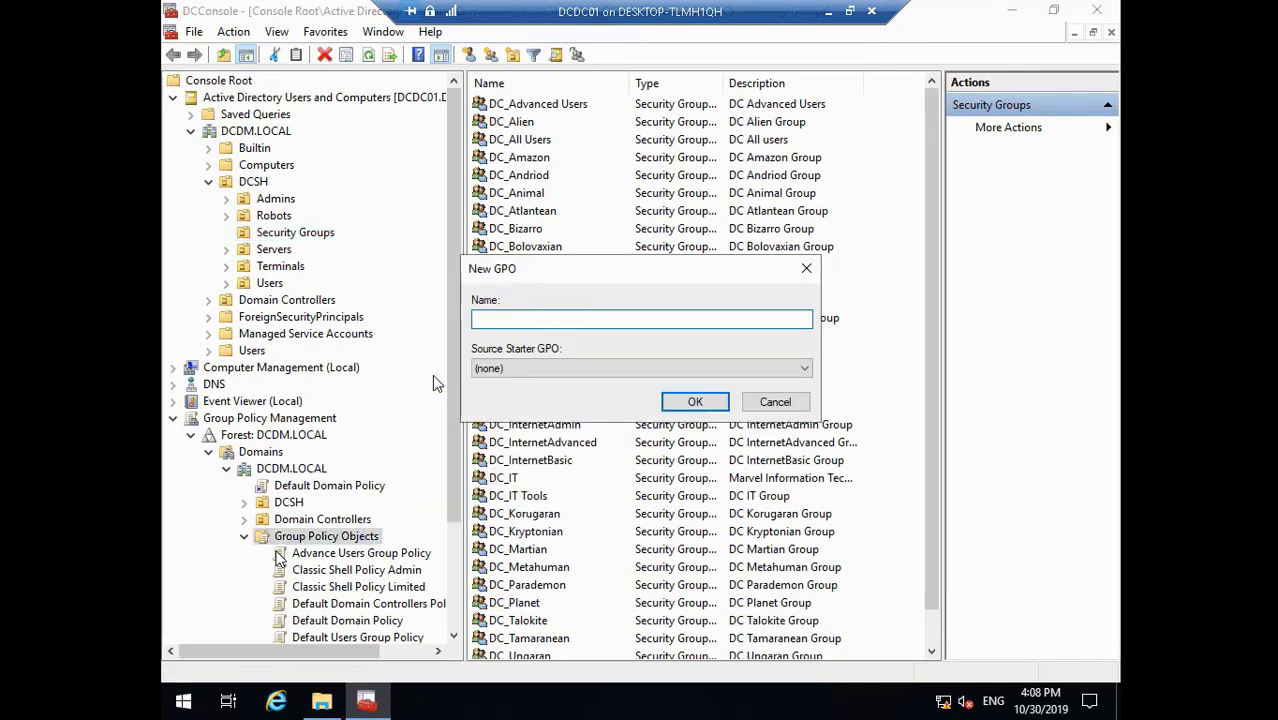
{"action": "type", "text": "Mapping Policy"}
{"action": "left_click", "coordinate": [695, 401]}
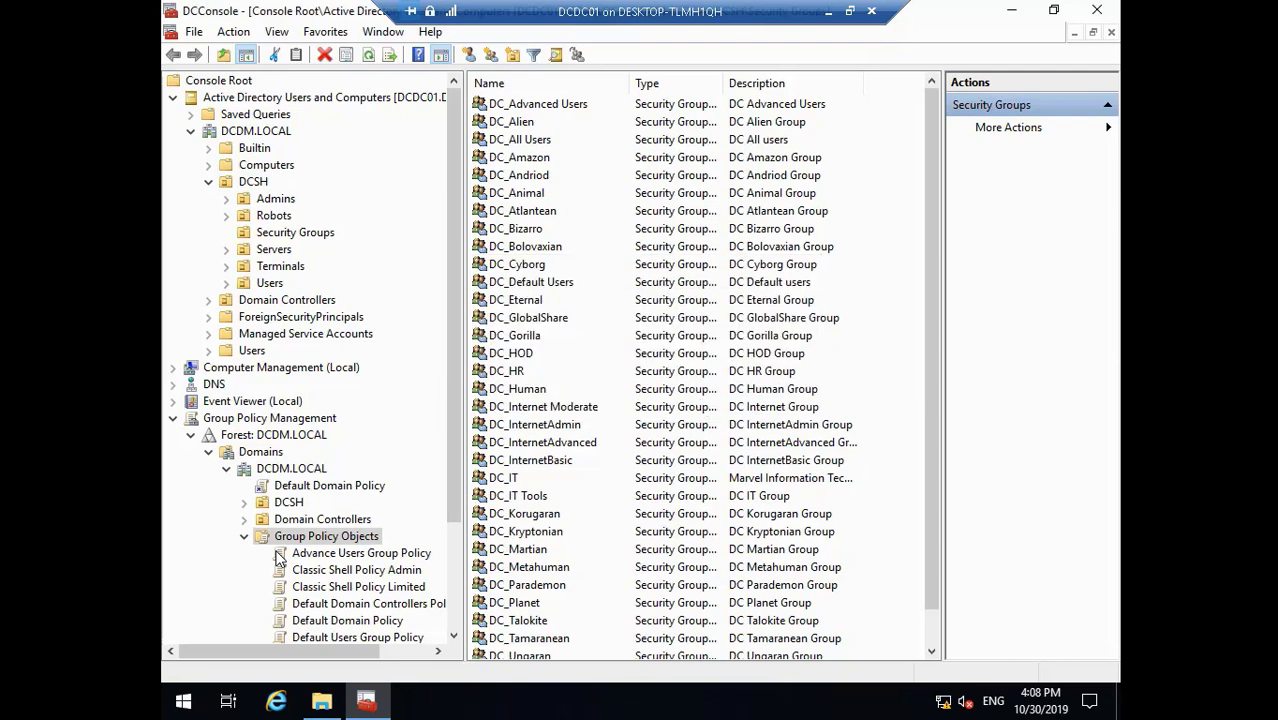
- Create a 'WSUS Policy' GPO from its report name and close the backup folder window
{"action": "left_click", "coordinate": [321, 701]}
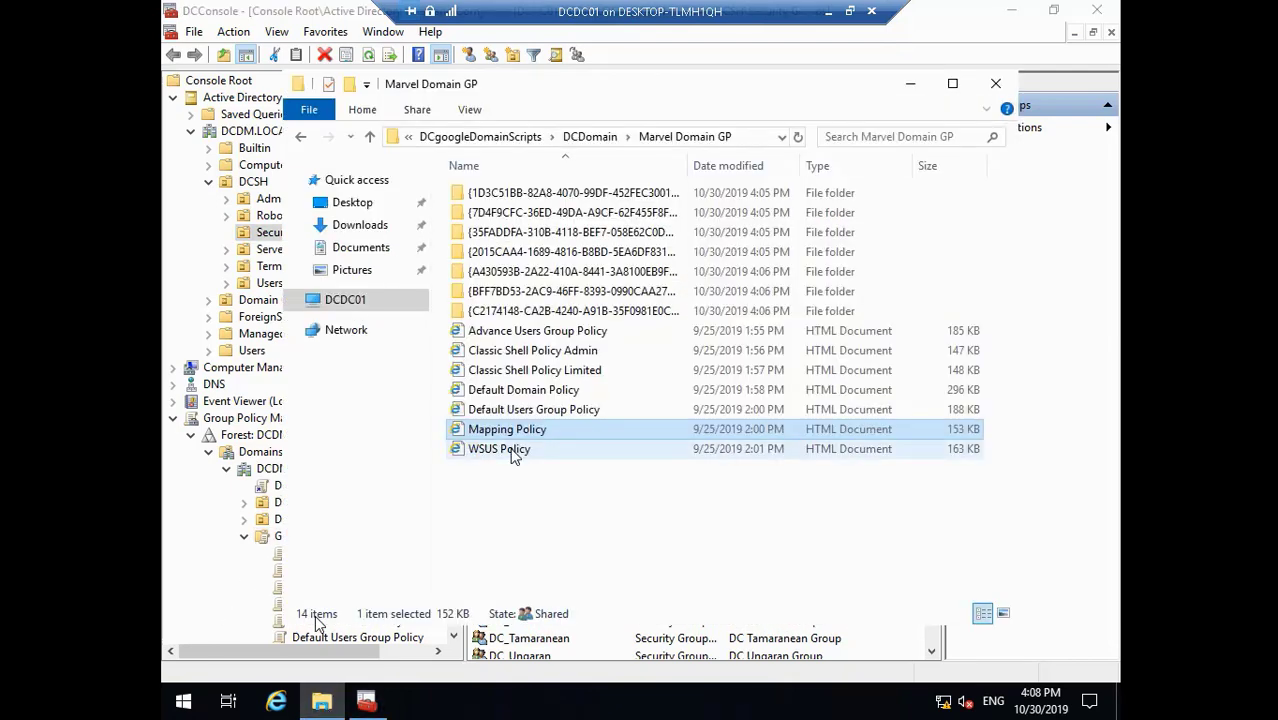
{"action": "left_click", "coordinate": [513, 452]}
{"action": "right_click", "coordinate": [511, 449]}
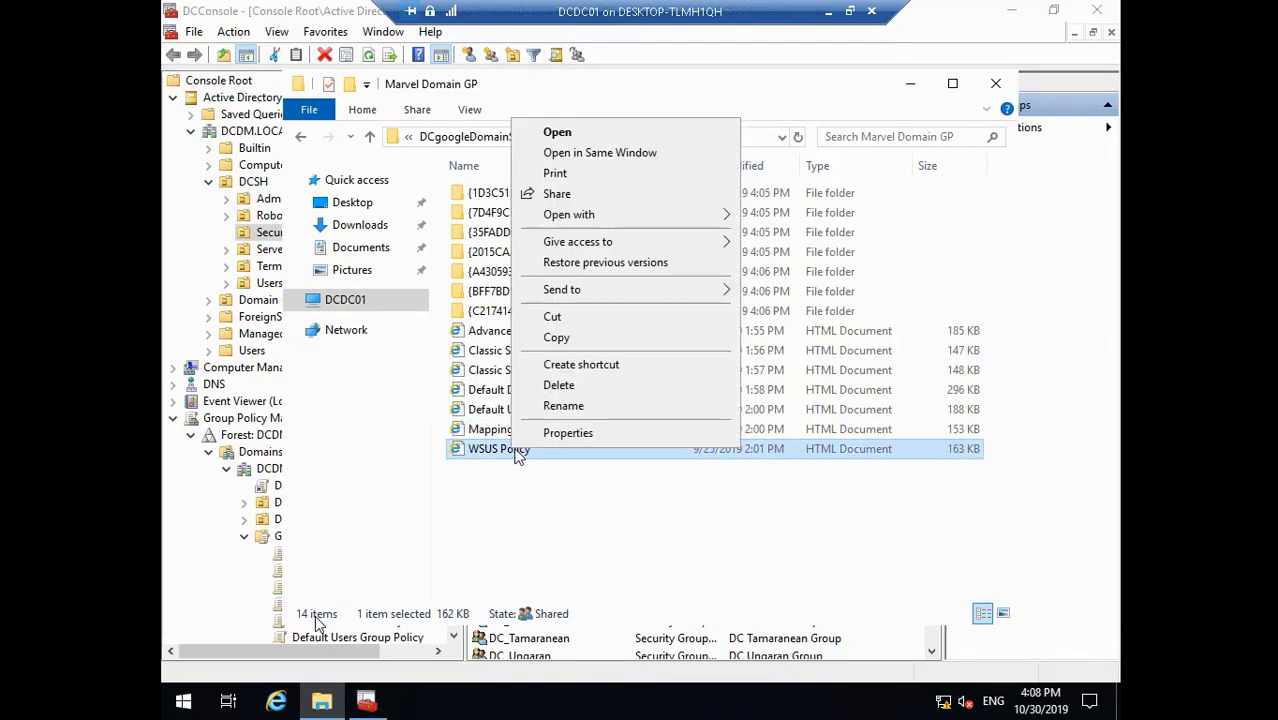
{"action": "left_click", "coordinate": [581, 406]}
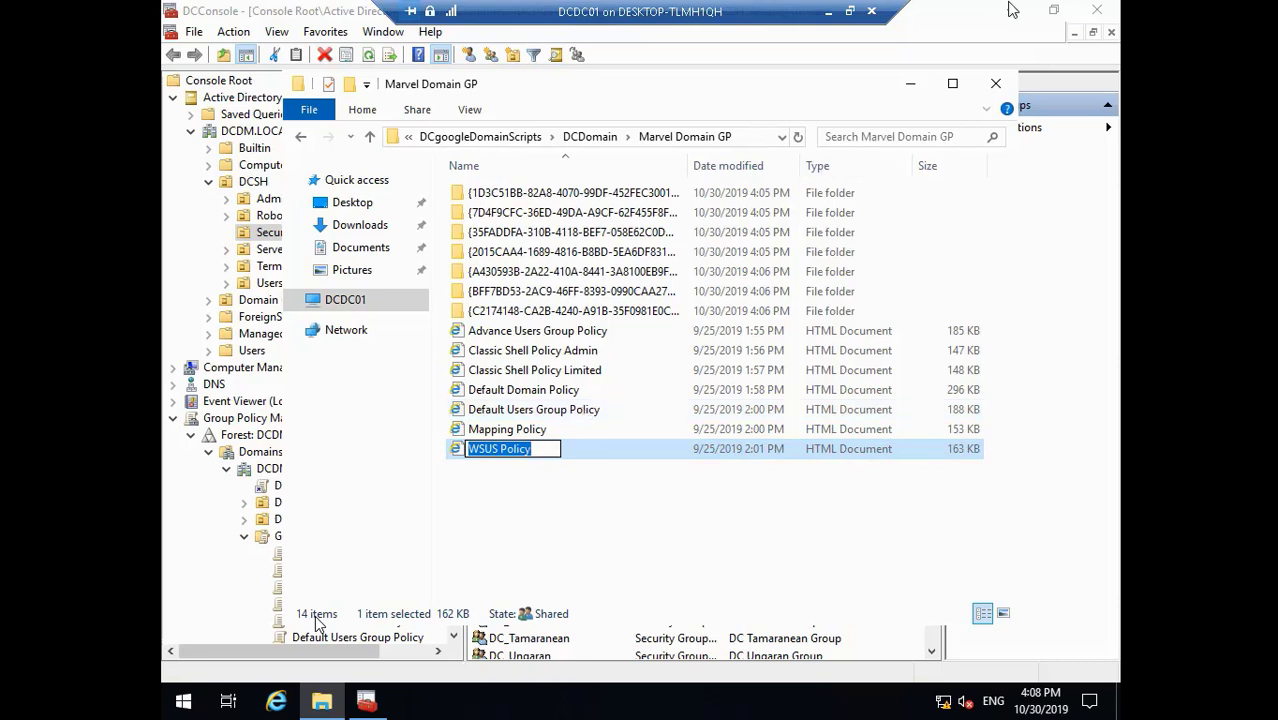
{"action": "left_click", "coordinate": [1003, 88]}
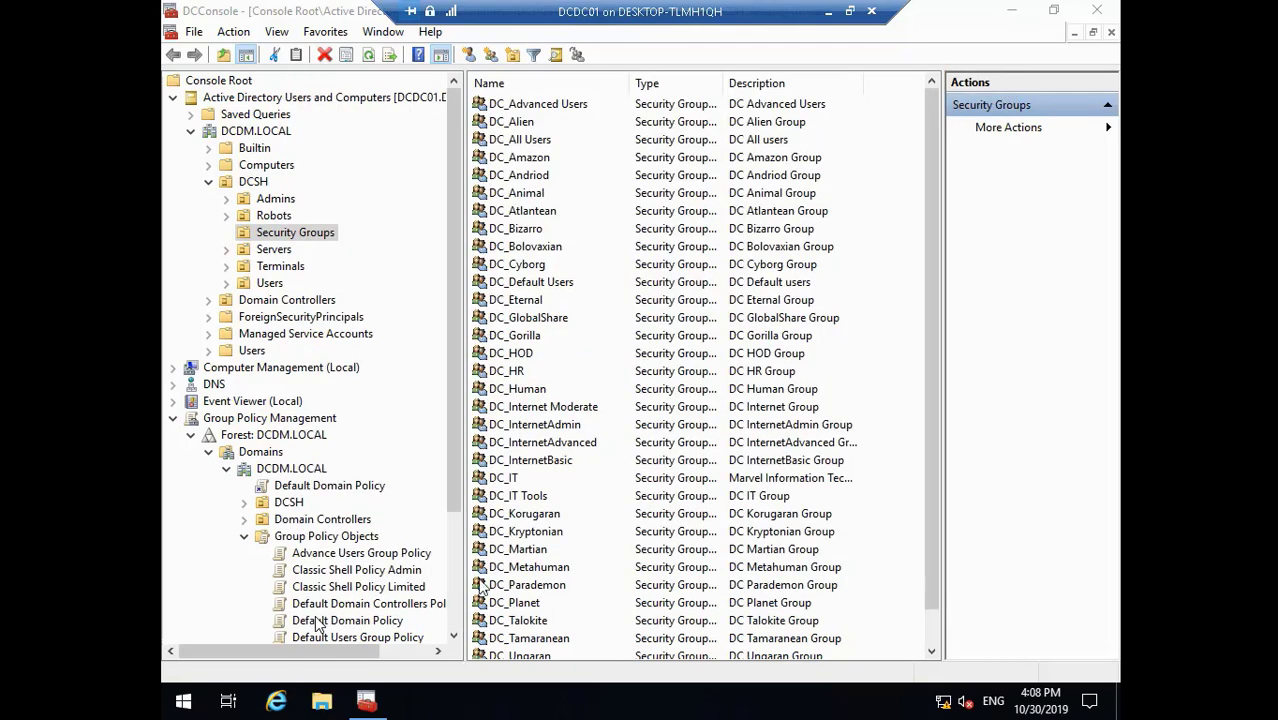
{"action": "scroll", "coordinate": [455, 638], "scroll_direction": "down", "scroll_amount": 3}
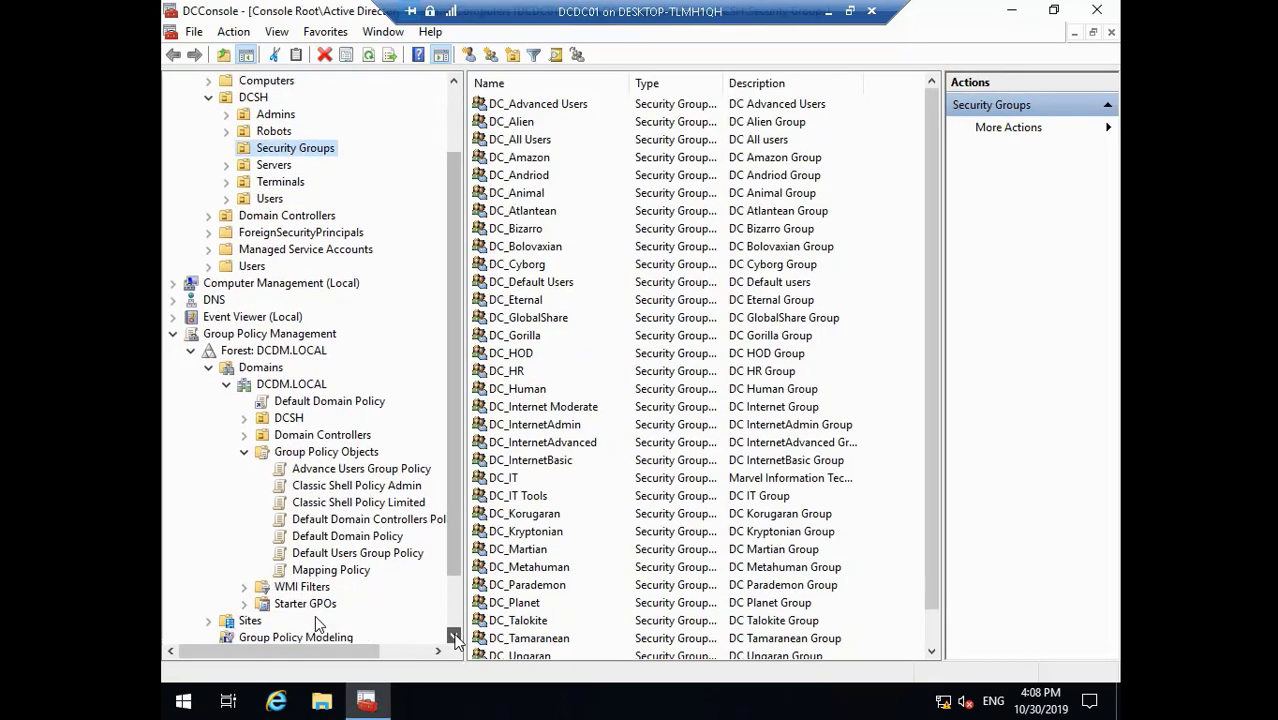
{"action": "right_click", "coordinate": [350, 424]}
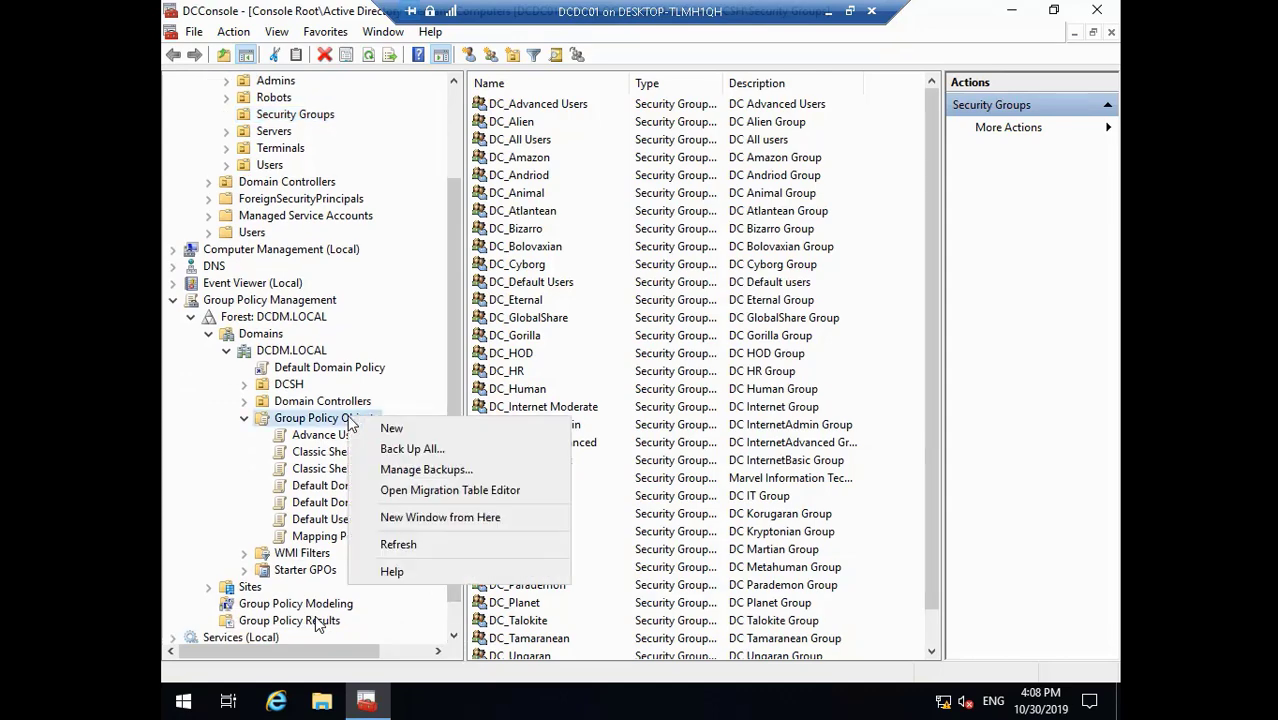
{"action": "left_click", "coordinate": [378, 428]}
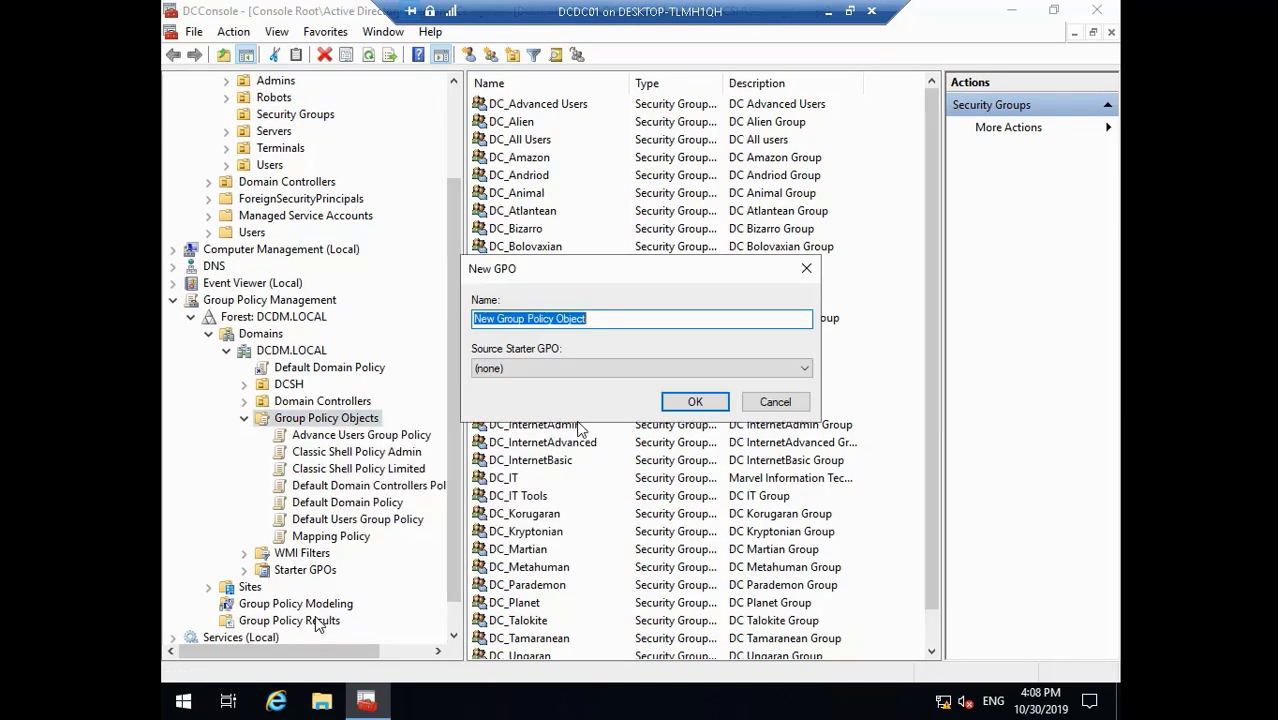
{"action": "type", "text": "WSUS Policy"}
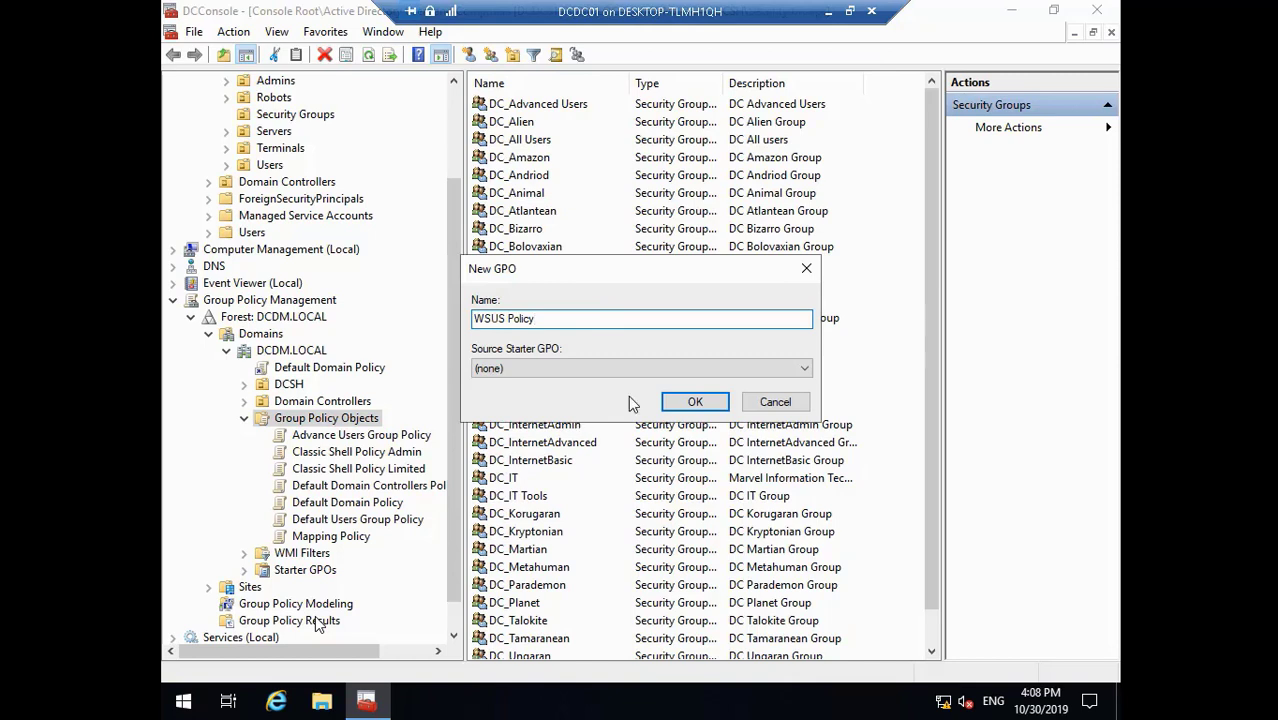
{"action": "left_click", "coordinate": [695, 401]}
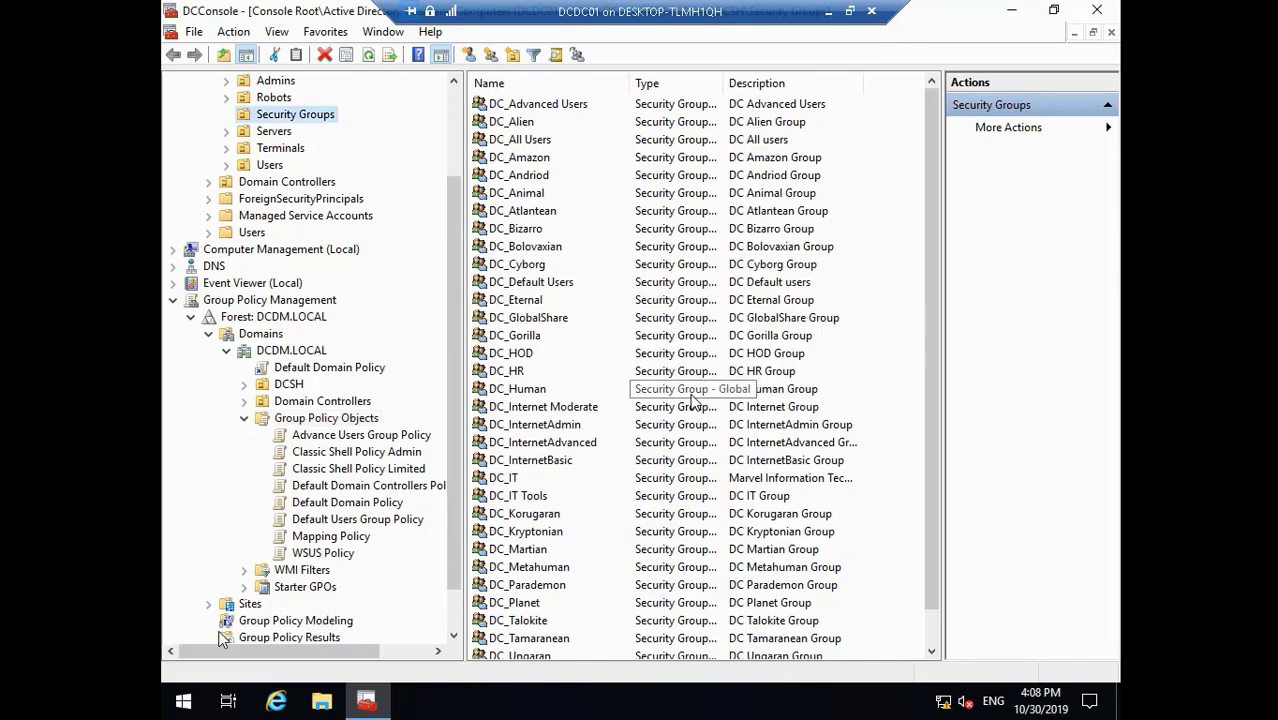
- Start the Import Settings wizard for the Advance Users Group Policy GPO
{"action": "left_click", "coordinate": [335, 440]}
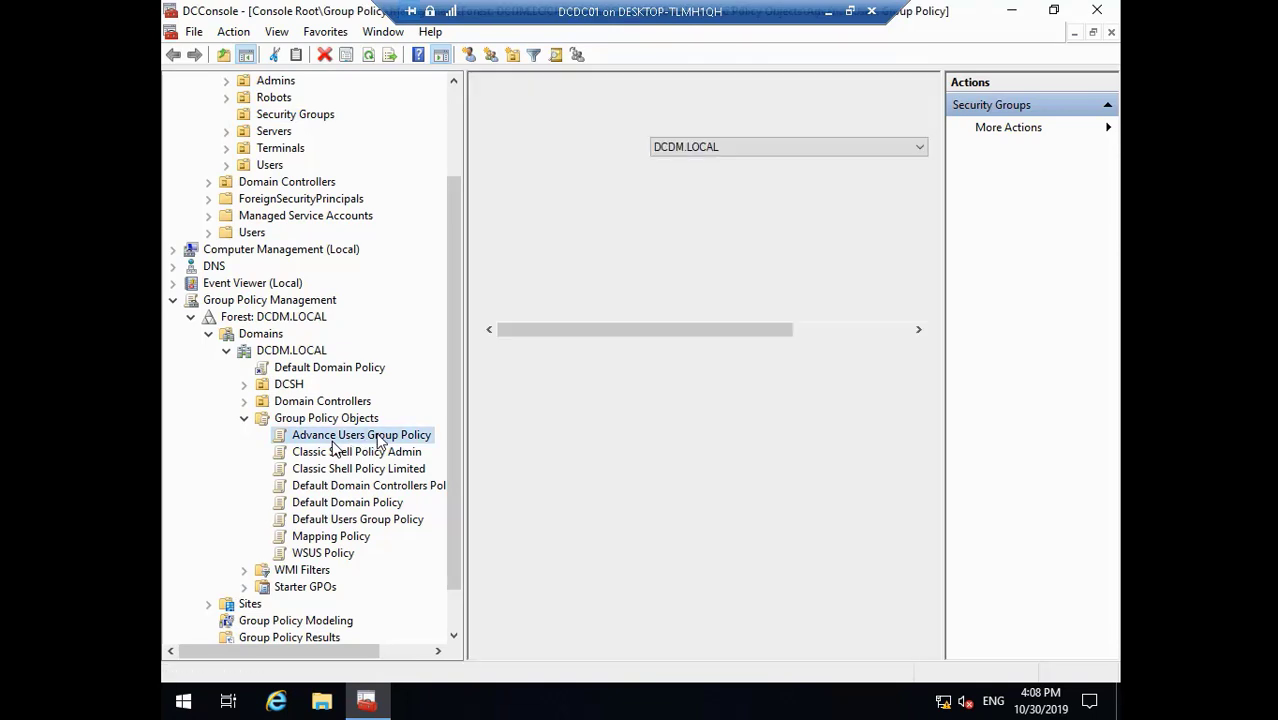
{"action": "right_click", "coordinate": [335, 443]}
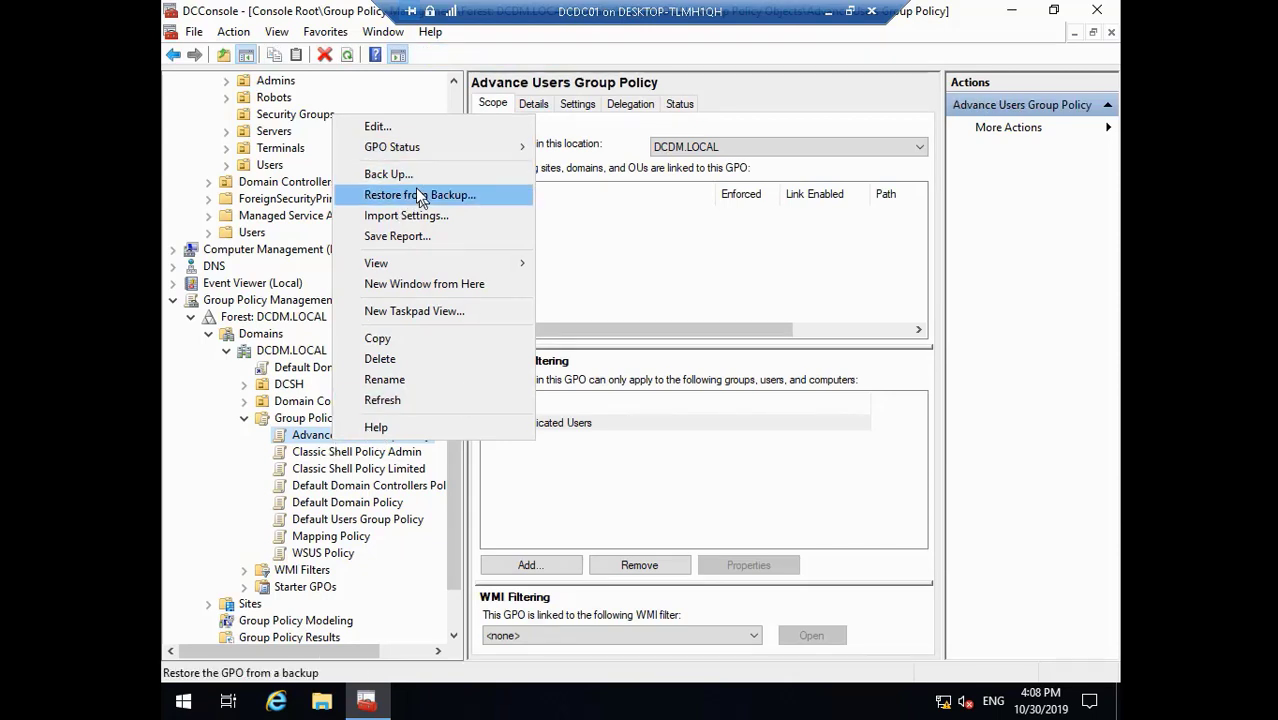
{"action": "left_click", "coordinate": [432, 215]}
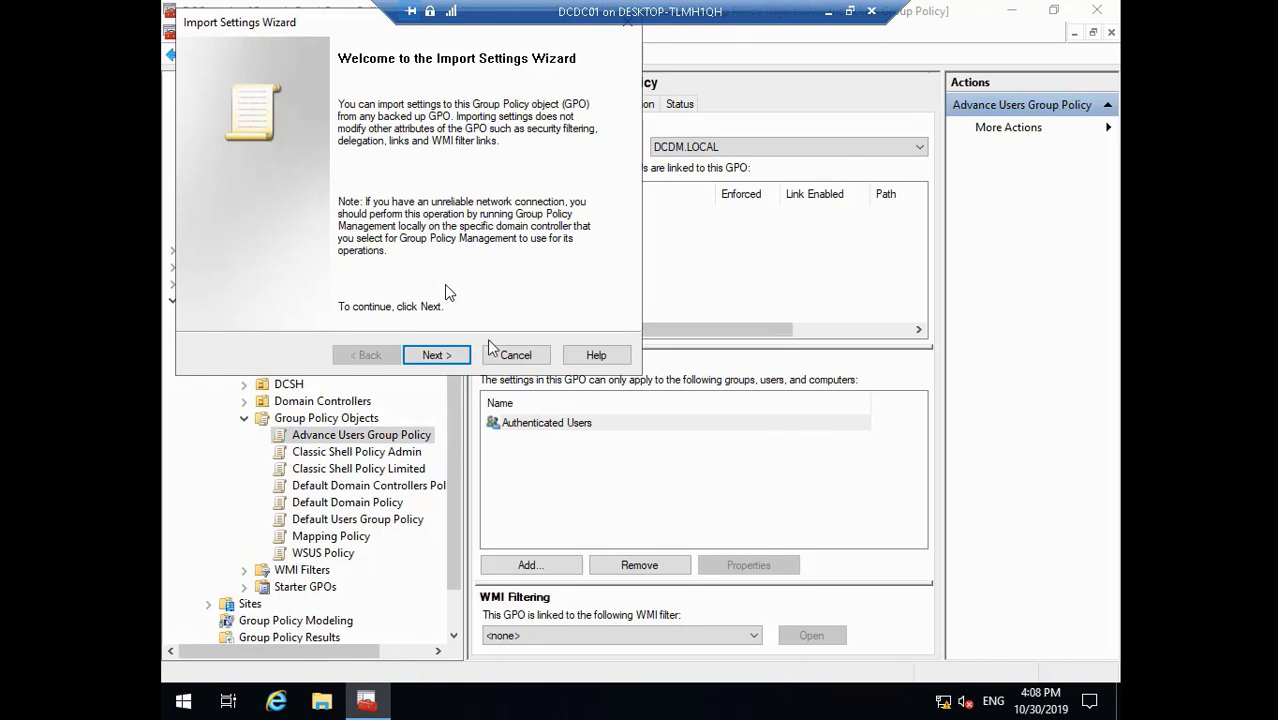
{"action": "left_click", "coordinate": [447, 358]}
{"action": "left_click", "coordinate": [436, 355]}
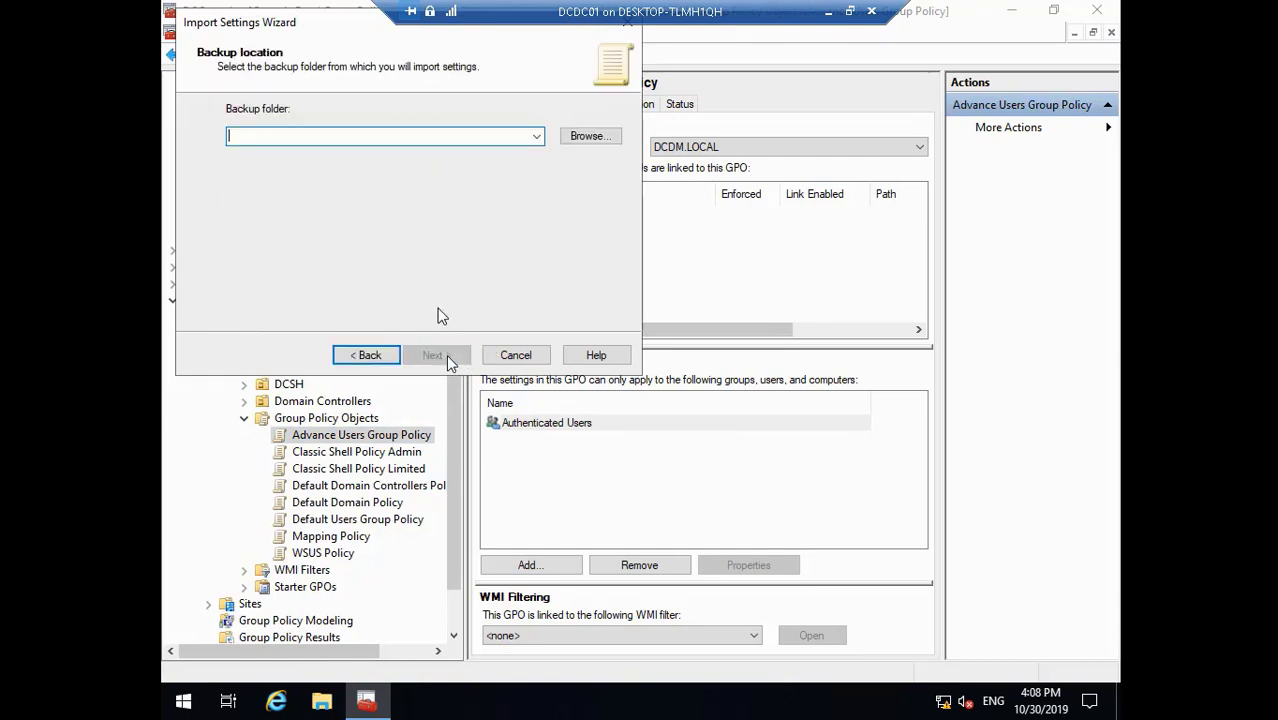
- Set the backup folder to D:\GuestShare\DCgoogleDomainScripts\DCDomain\Marvel Domain GP and continue
{"action": "left_click", "coordinate": [592, 136]}
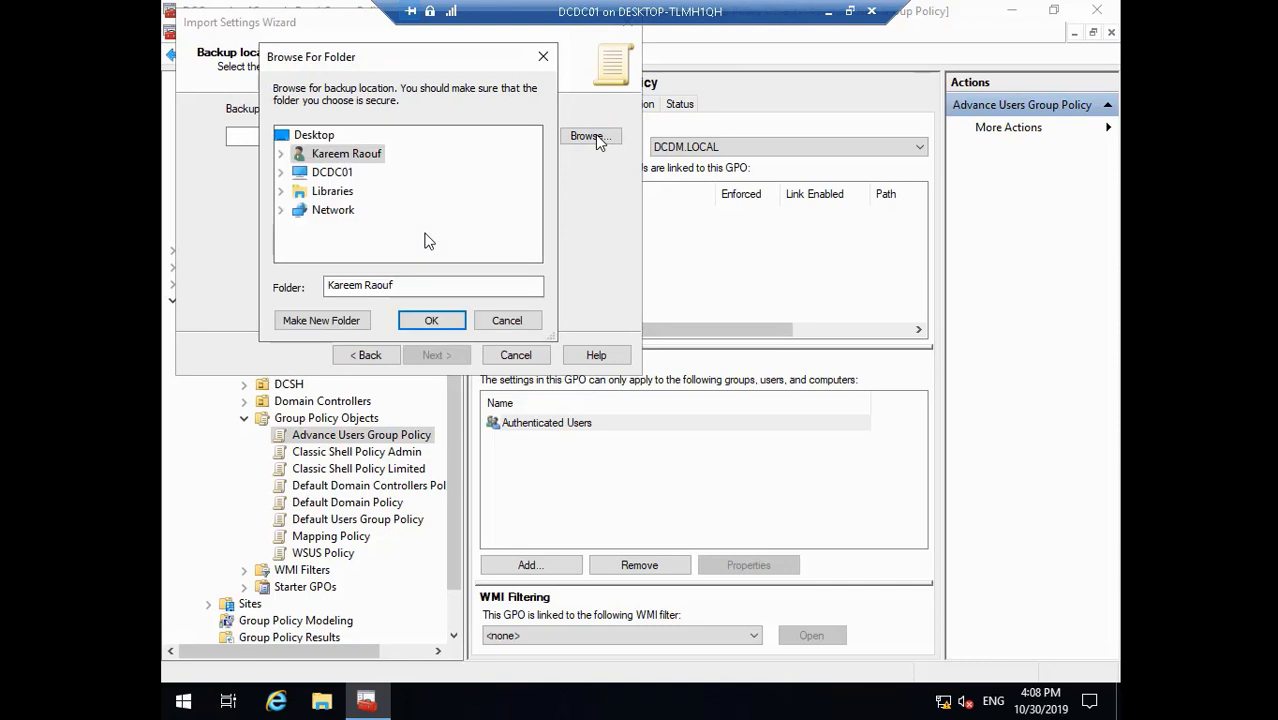
{"action": "double_click", "coordinate": [305, 180]}
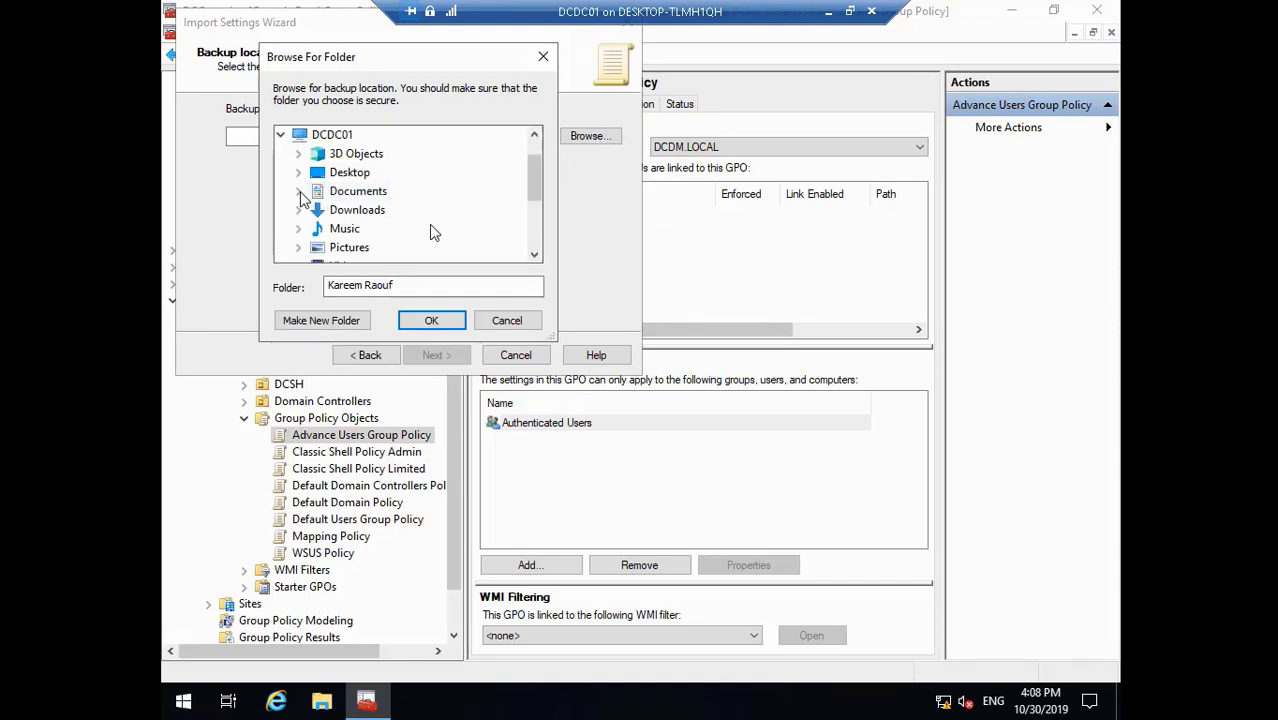
{"action": "left_click", "coordinate": [534, 254]}
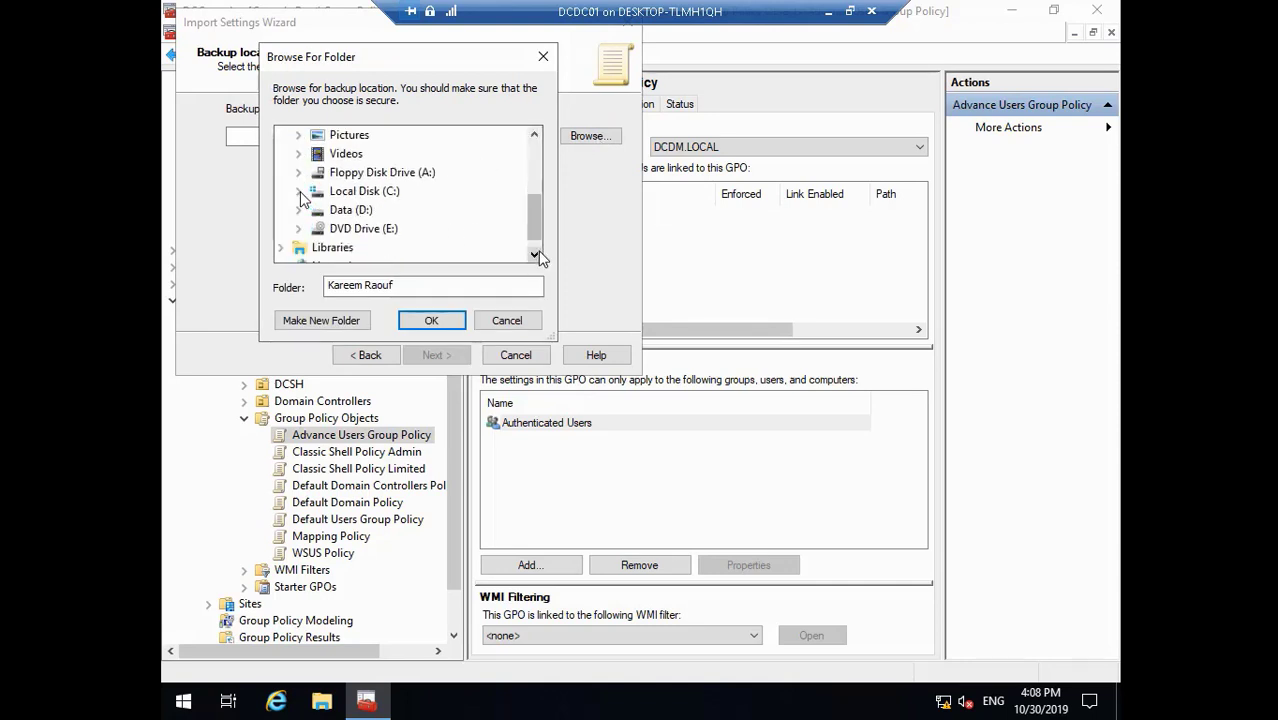
{"action": "left_click", "coordinate": [298, 191]}
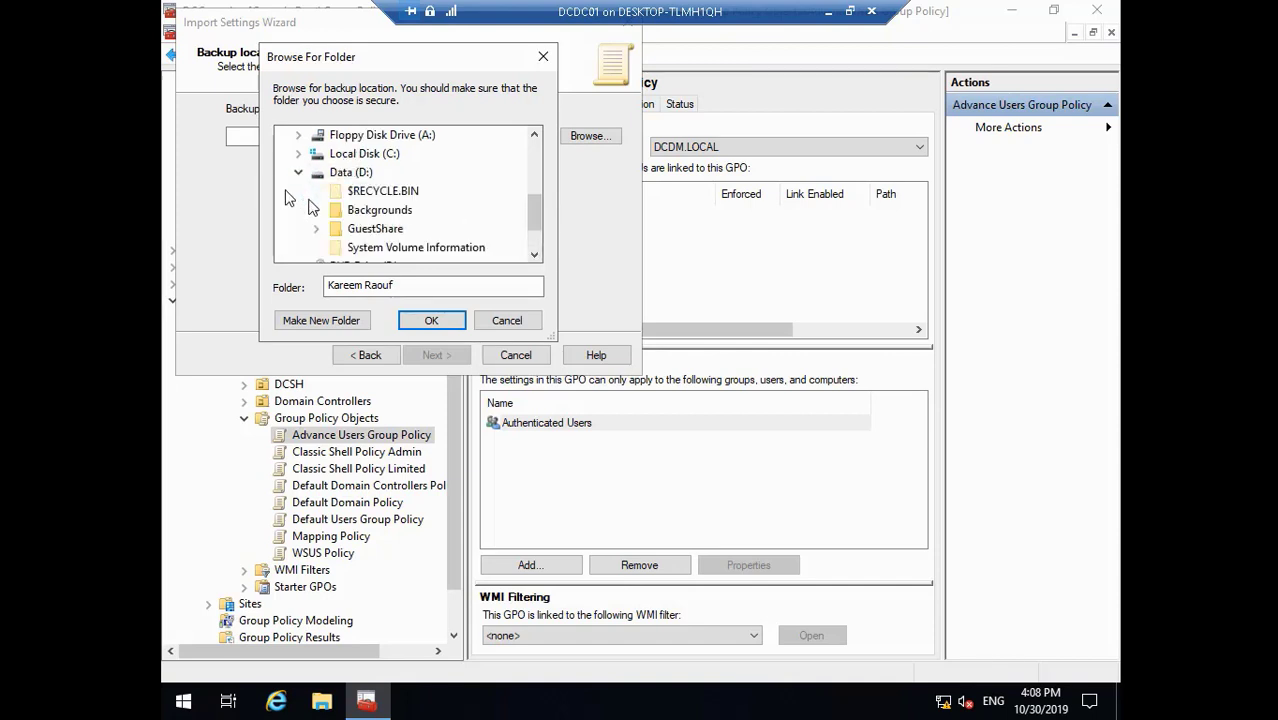
{"action": "left_click", "coordinate": [318, 229]}
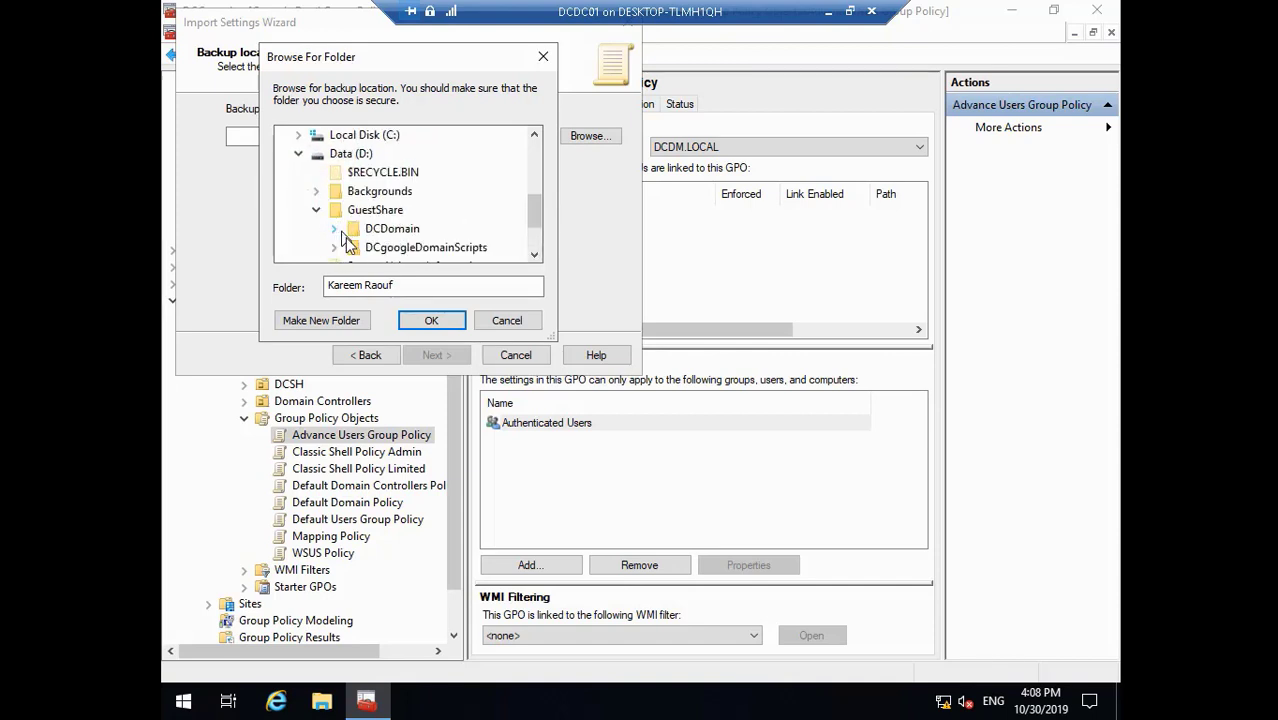
{"action": "left_click", "coordinate": [534, 254]}
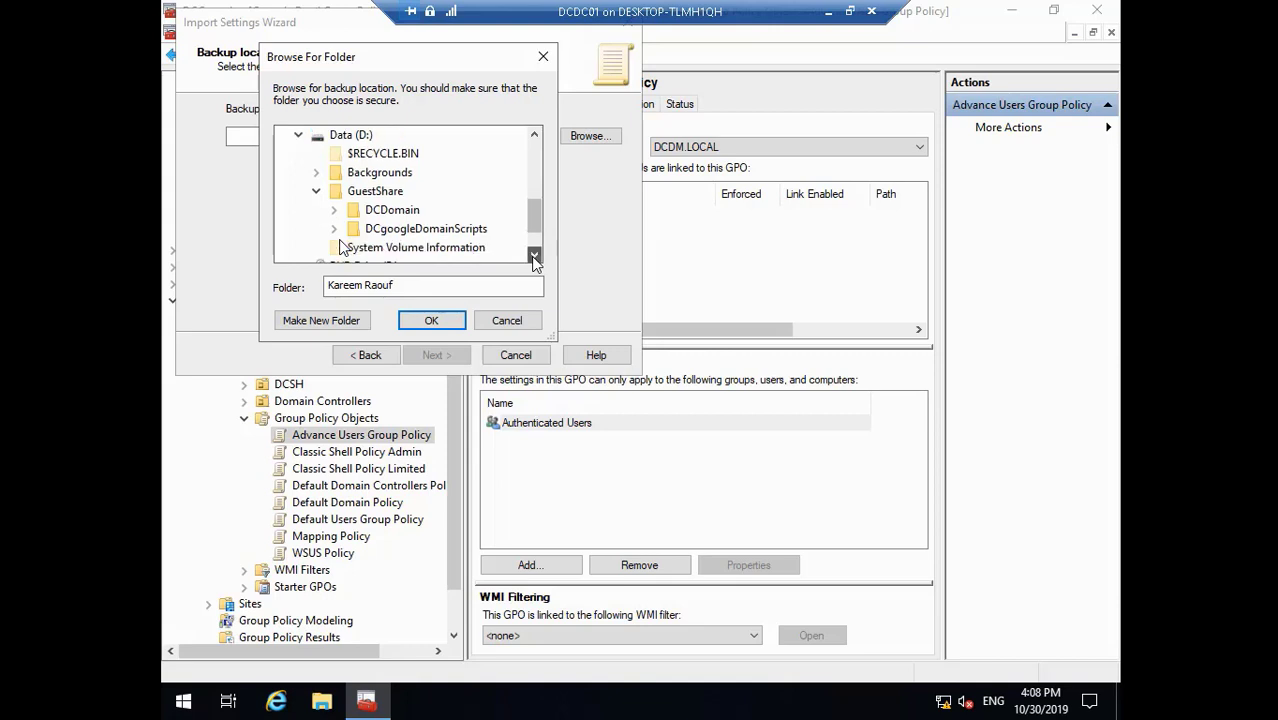
{"action": "left_click", "coordinate": [534, 254]}
{"action": "left_click", "coordinate": [336, 192]}
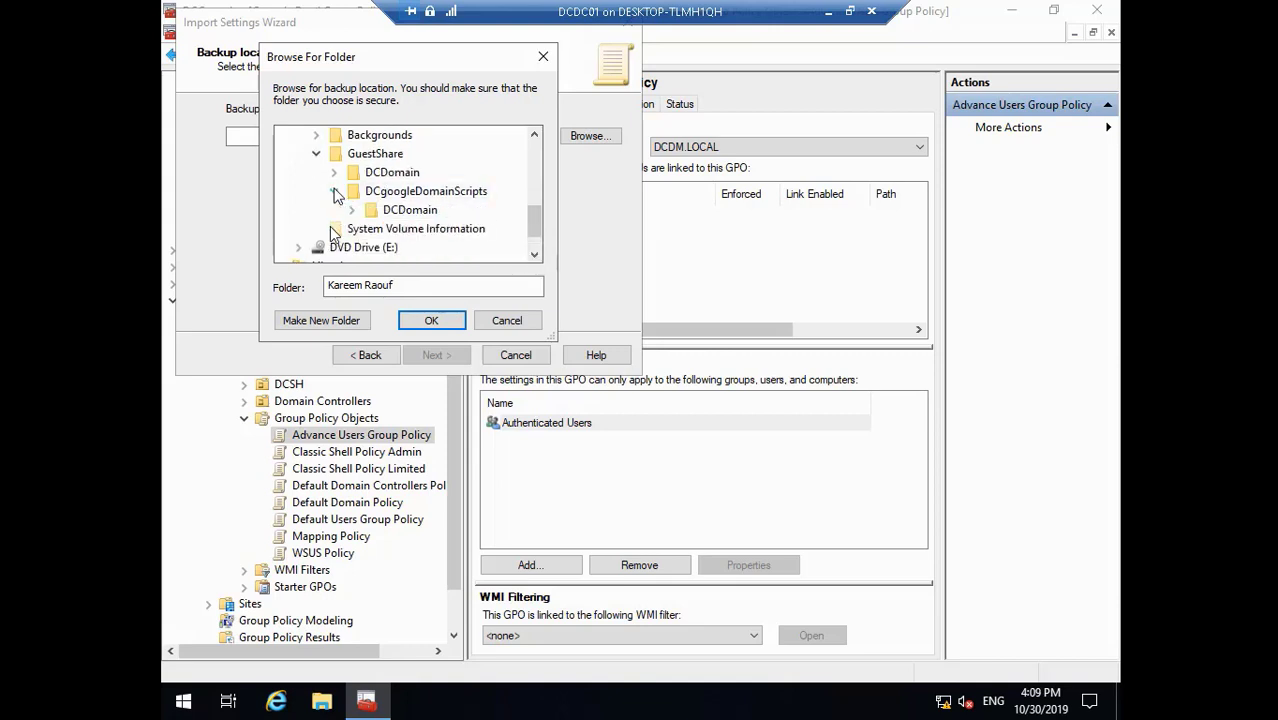
{"action": "left_click", "coordinate": [352, 211]}
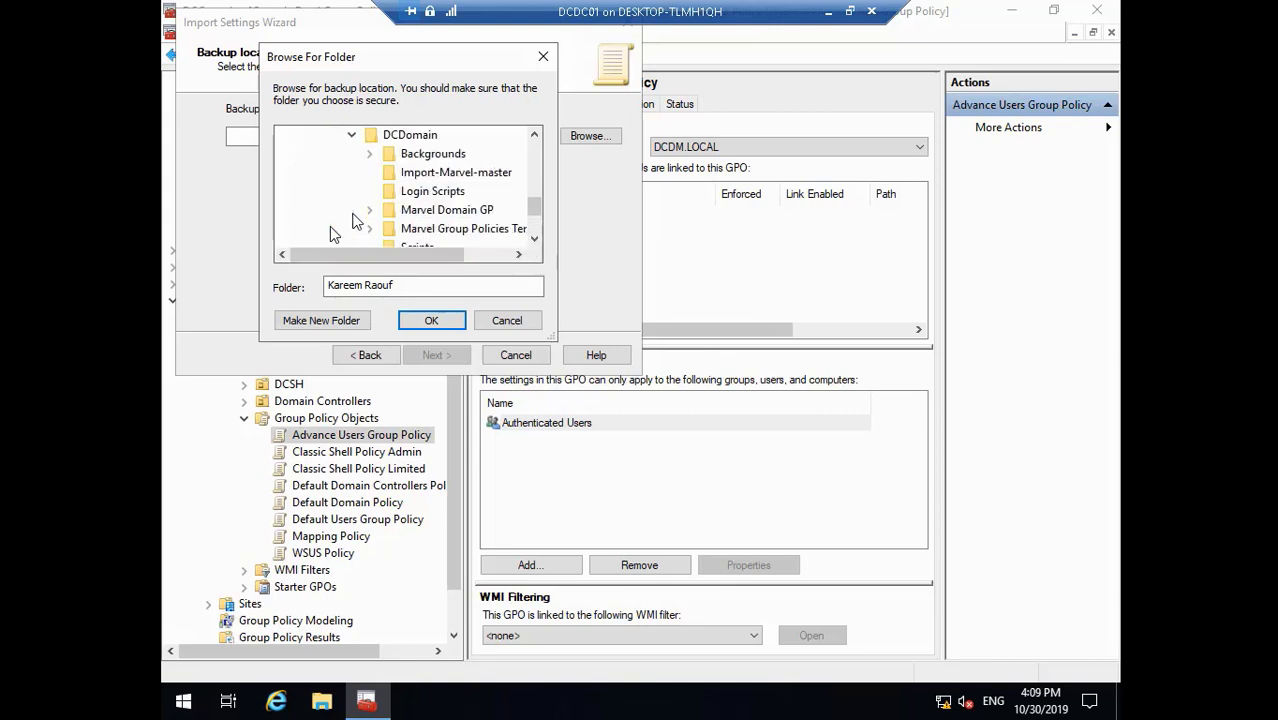
{"action": "left_click", "coordinate": [455, 214]}
{"action": "left_click", "coordinate": [431, 320]}
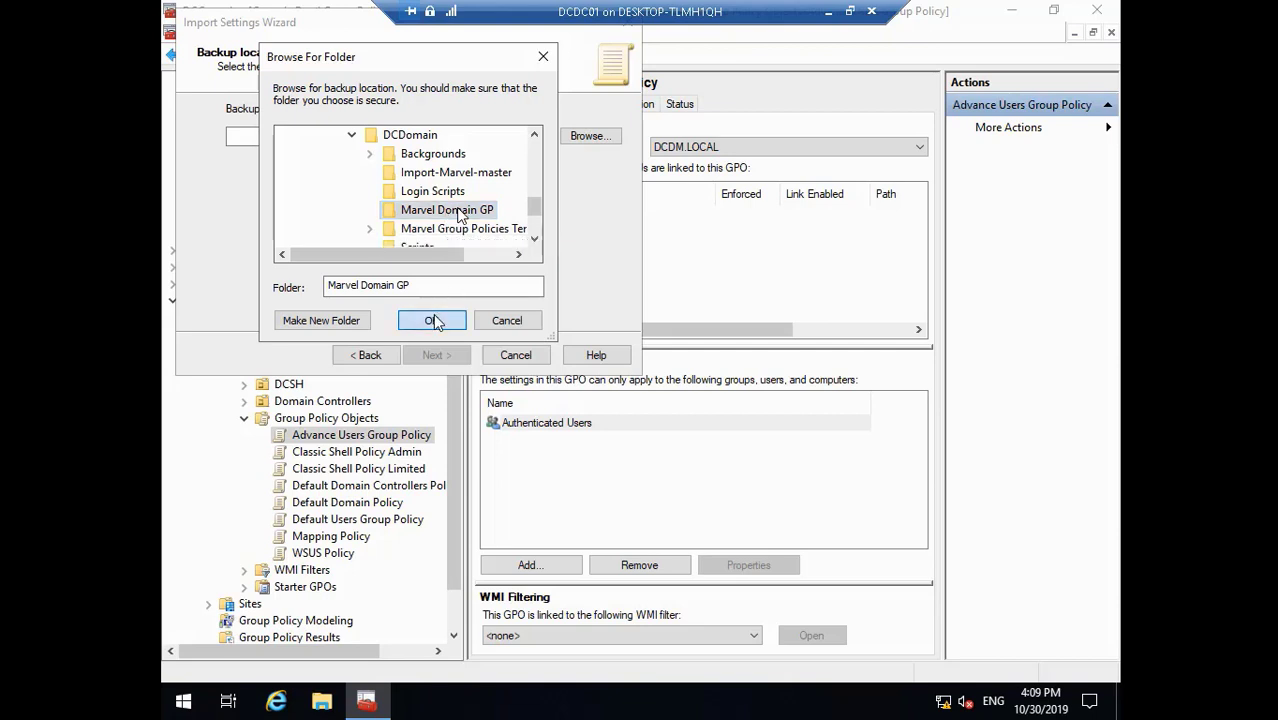
{"action": "left_click", "coordinate": [437, 356]}
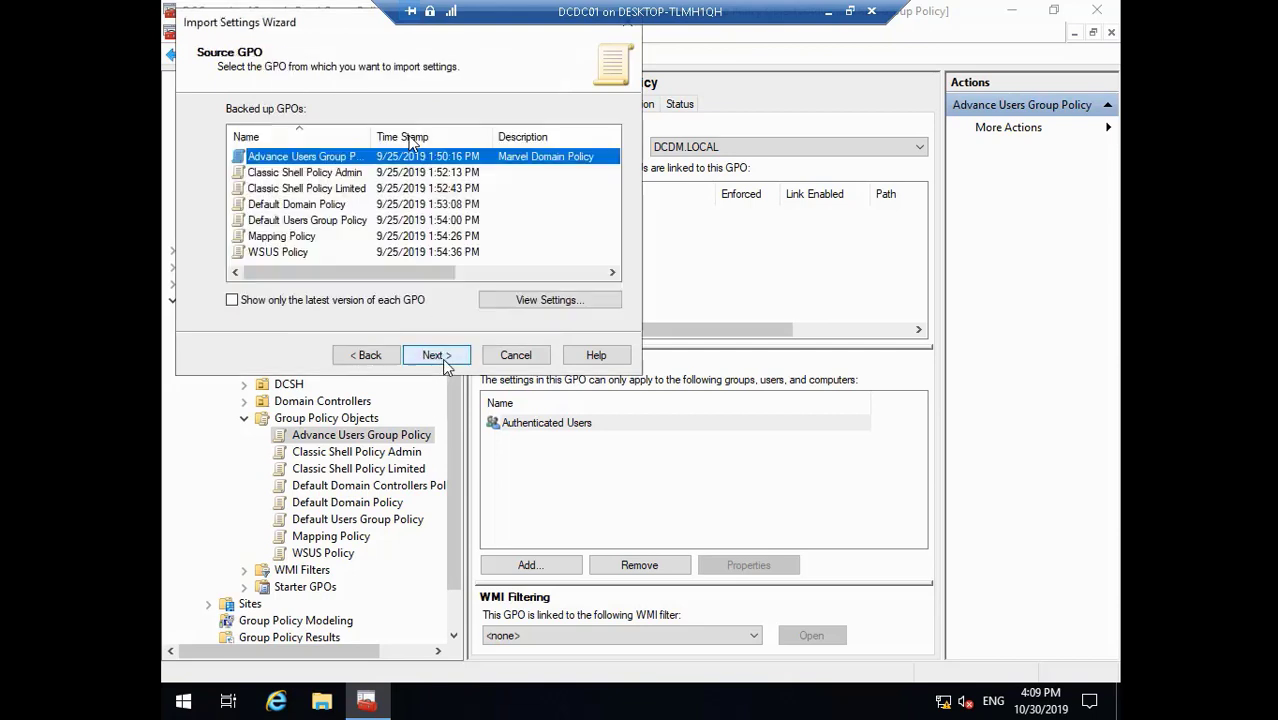
- Finish importing the Classic Shell Policy Admin backup settings and close the results
{"action": "left_click", "coordinate": [449, 356]}
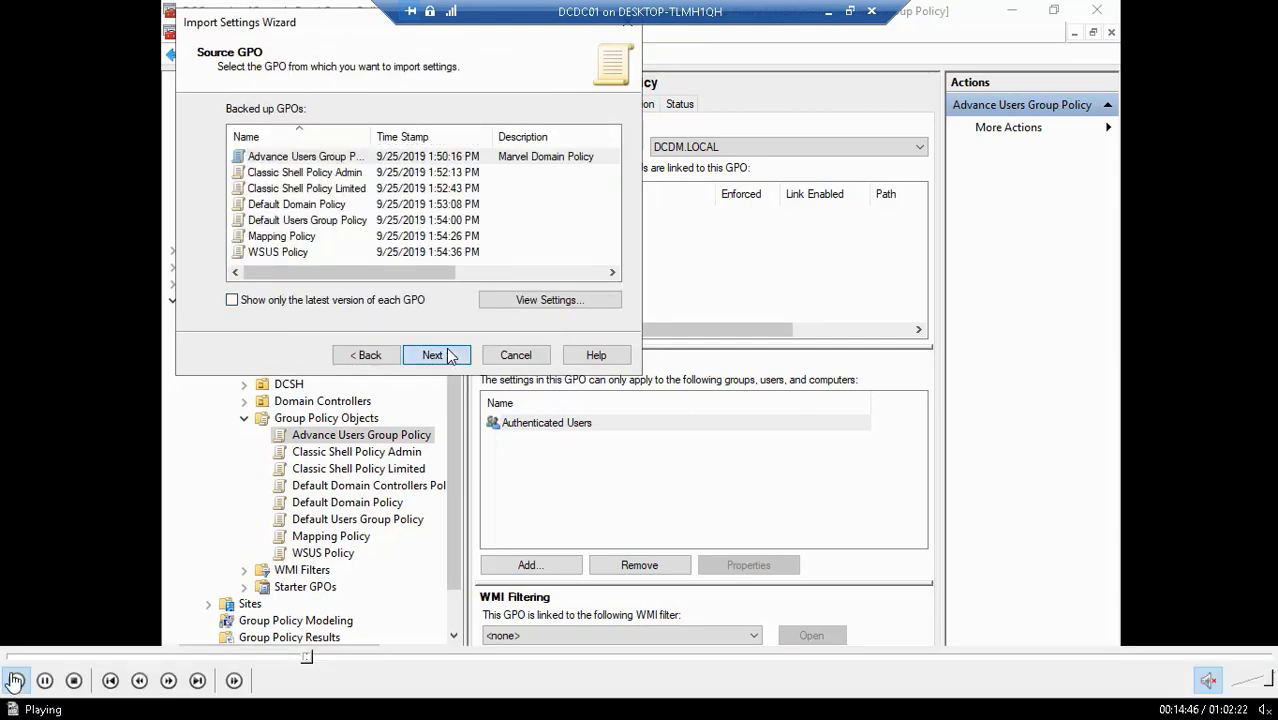
{"action": "left_click", "coordinate": [306, 657]}
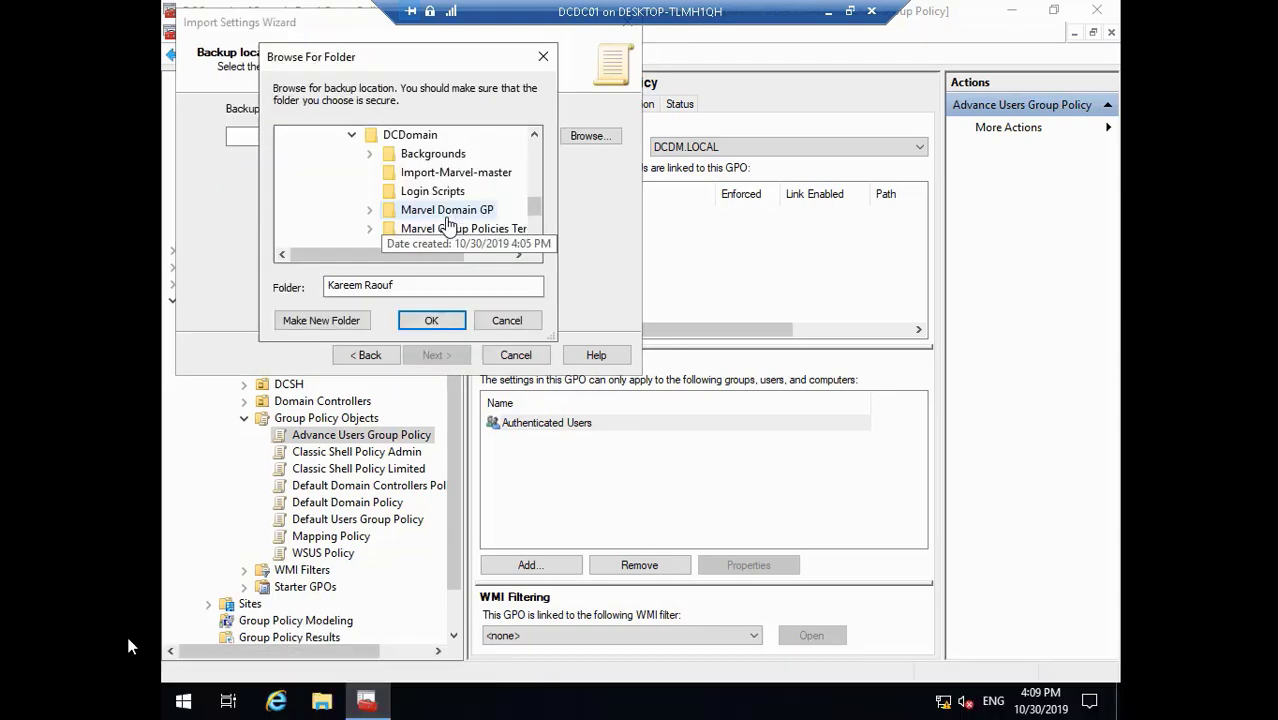
{"action": "left_click", "coordinate": [15, 681]}
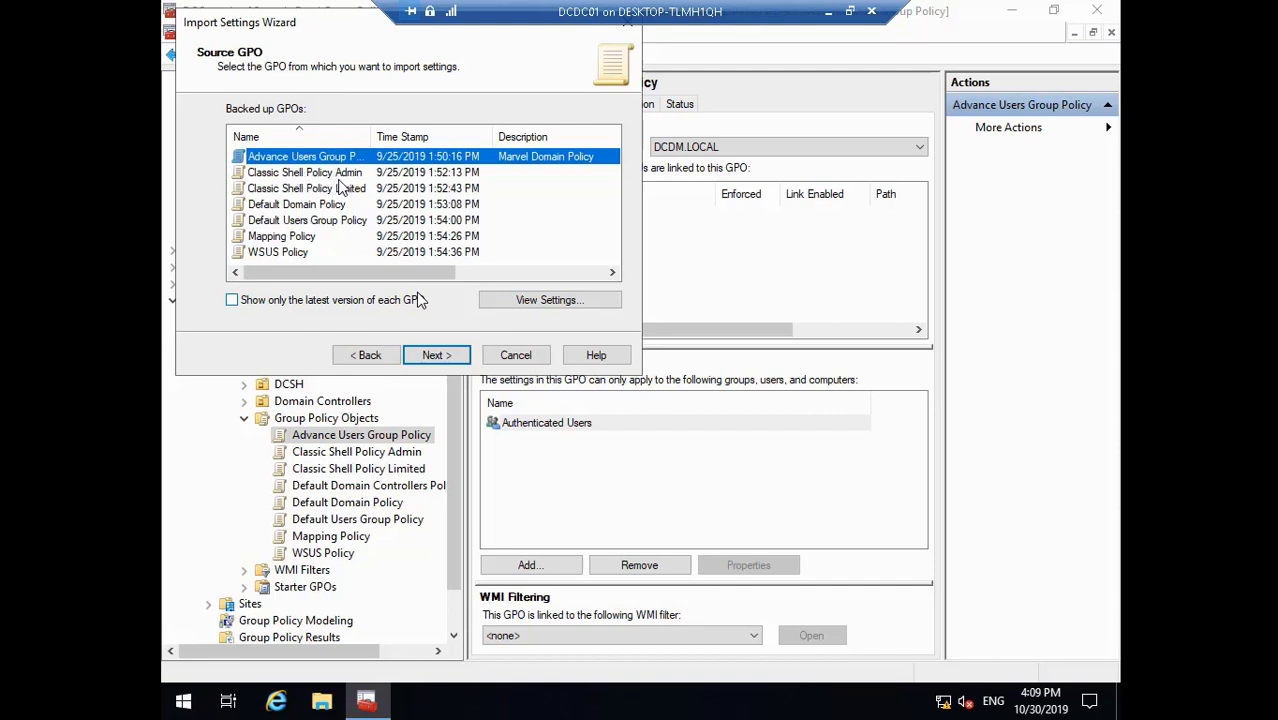
{"action": "left_click", "coordinate": [15, 680]}
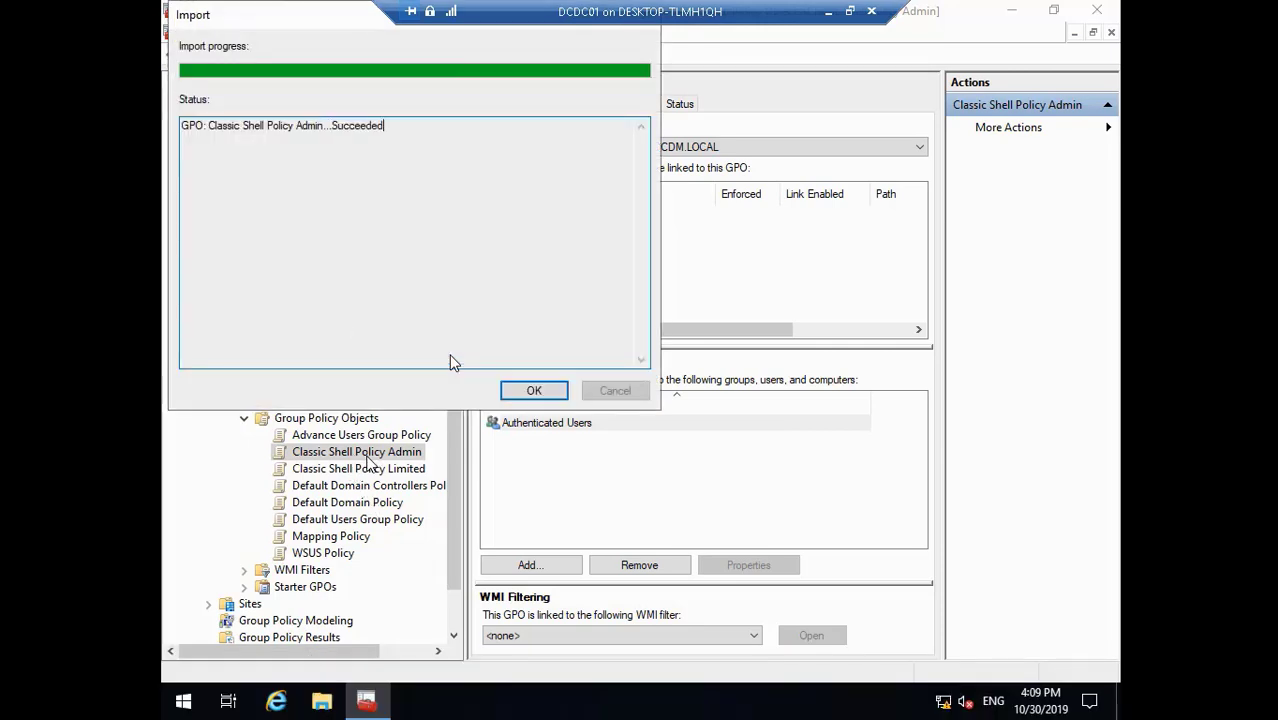
{"action": "left_click", "coordinate": [531, 393]}
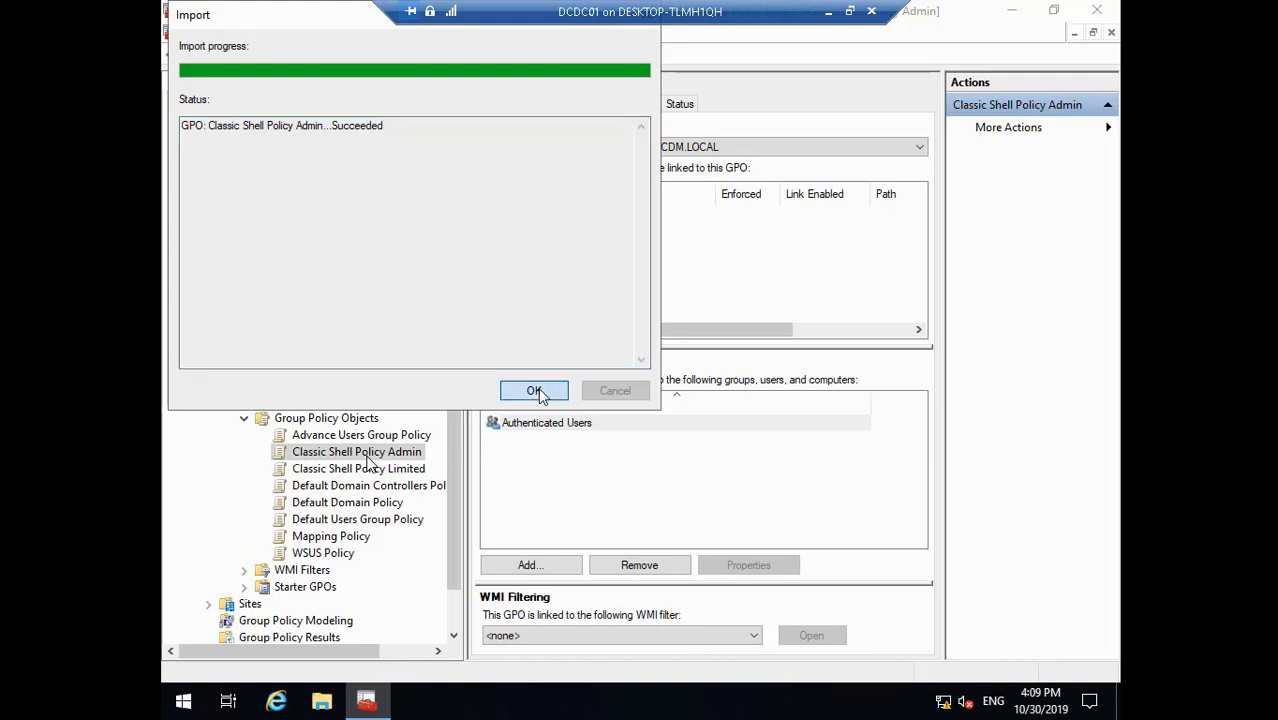
- Import Classic Shell Policy Limited from its backup, then make Default Domain Policy's SYSVOL permissions consistent
{"action": "left_click", "coordinate": [394, 470]}
{"action": "right_click", "coordinate": [394, 468]}
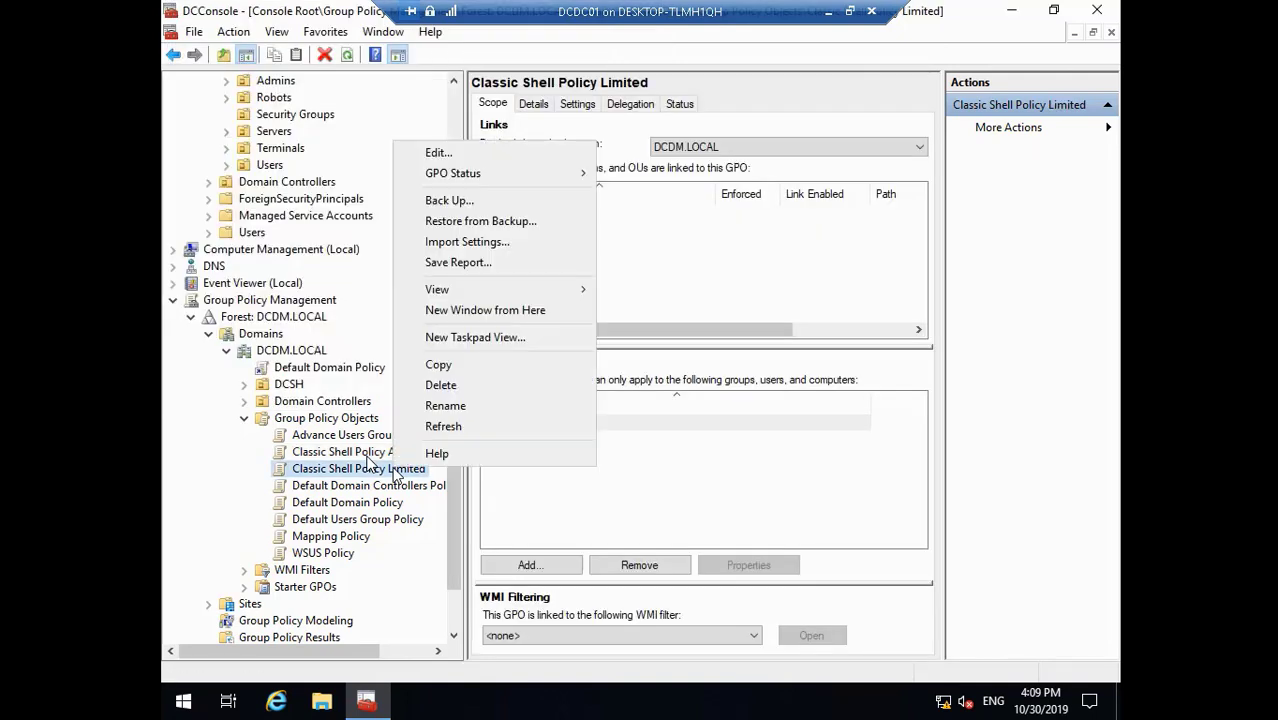
{"action": "left_click", "coordinate": [508, 242]}
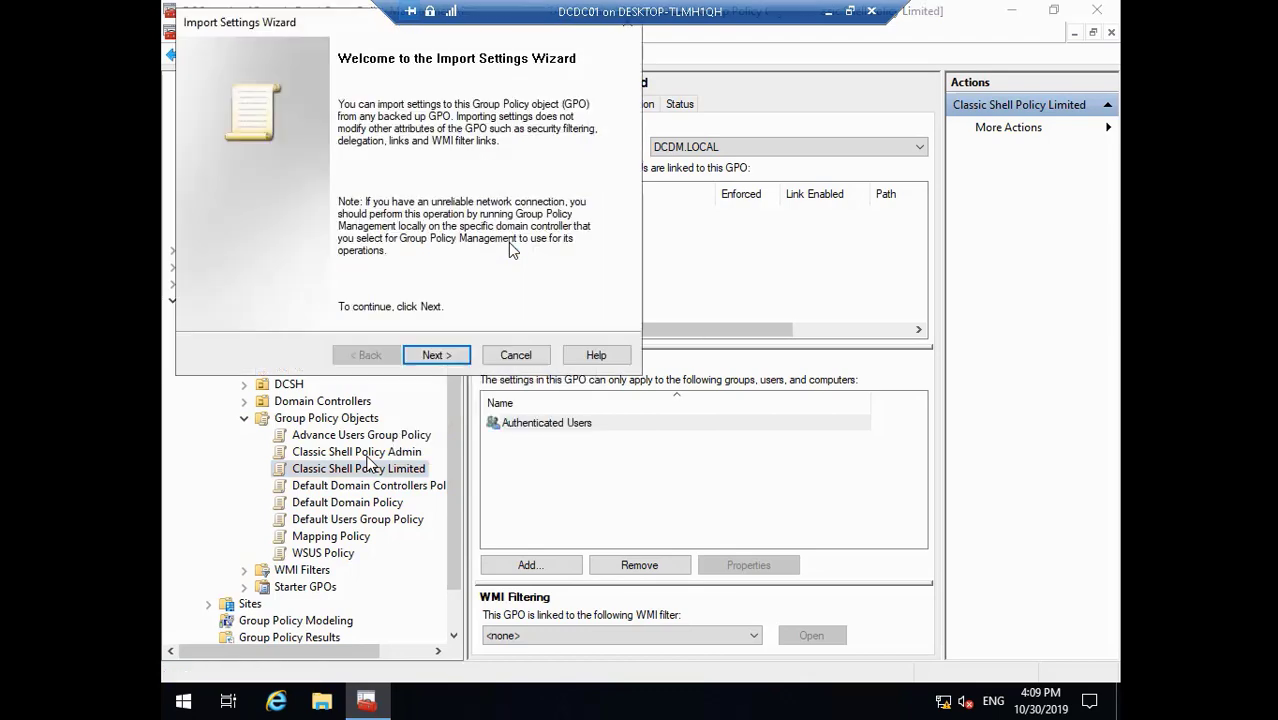
{"action": "left_click", "coordinate": [437, 353]}
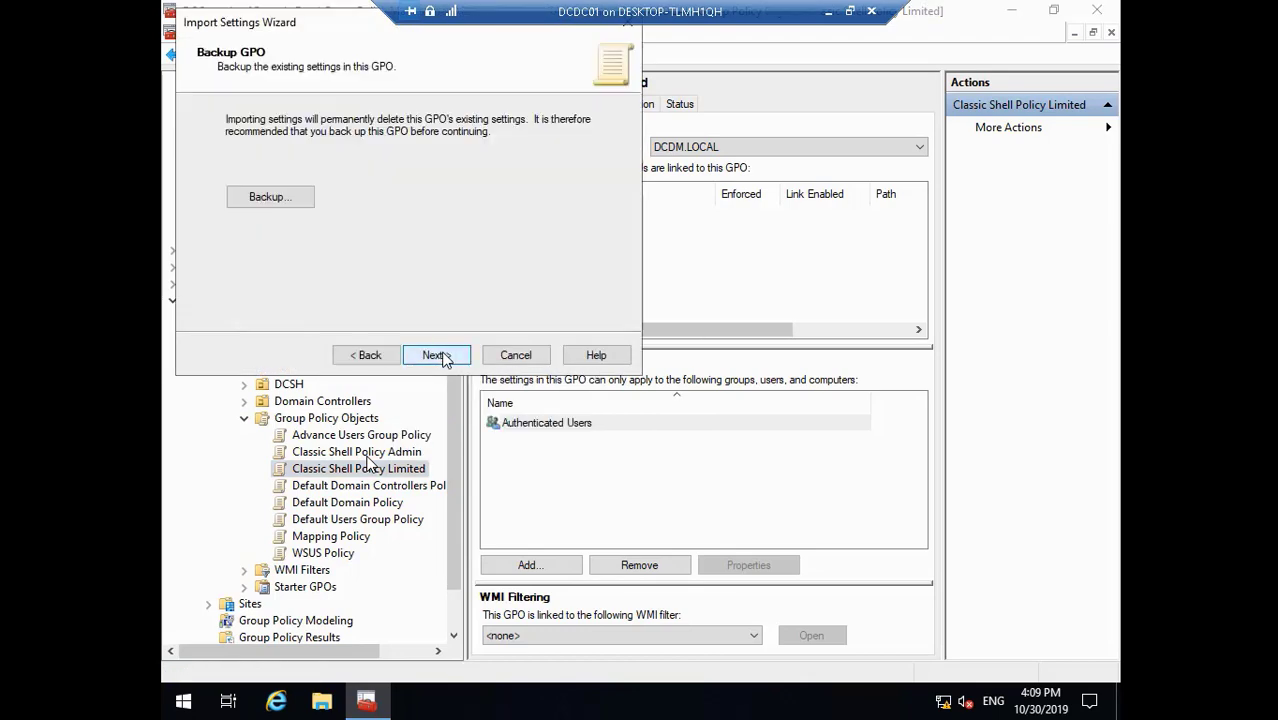
{"action": "left_click", "coordinate": [442, 357]}
{"action": "left_click", "coordinate": [442, 357]}
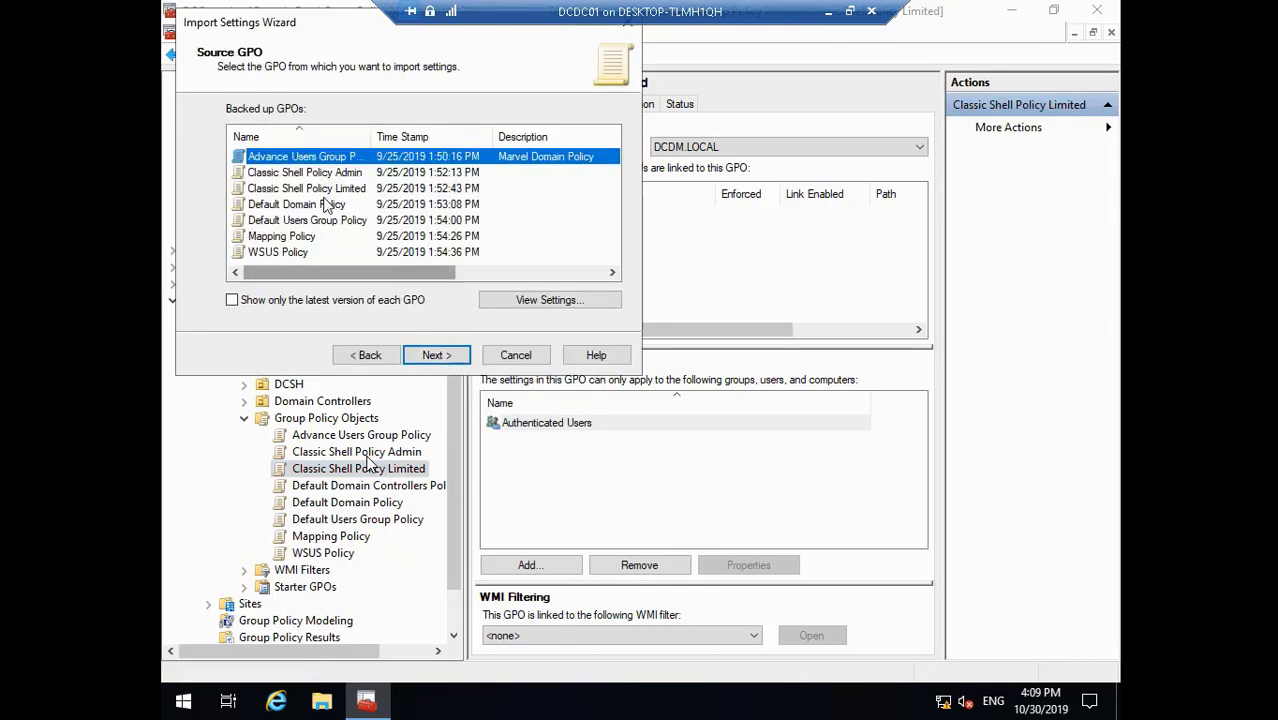
{"action": "left_click", "coordinate": [320, 191]}
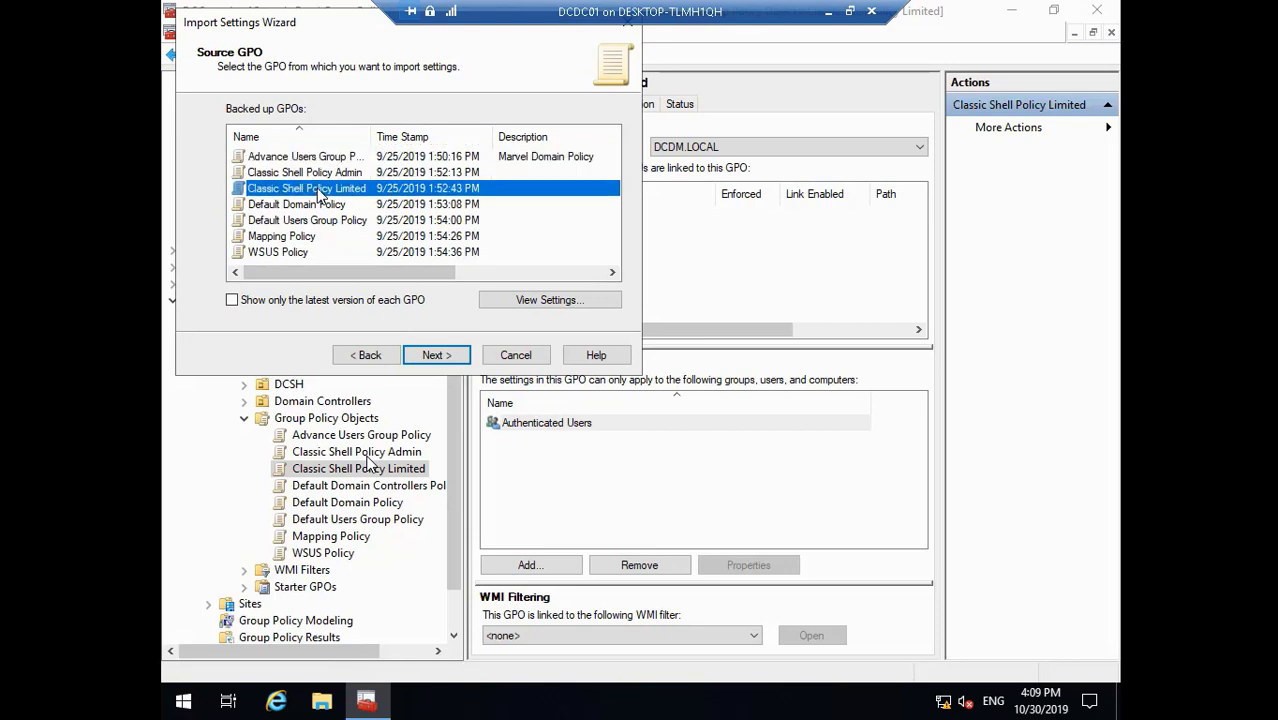
{"action": "left_click", "coordinate": [438, 355]}
{"action": "left_click", "coordinate": [437, 355]}
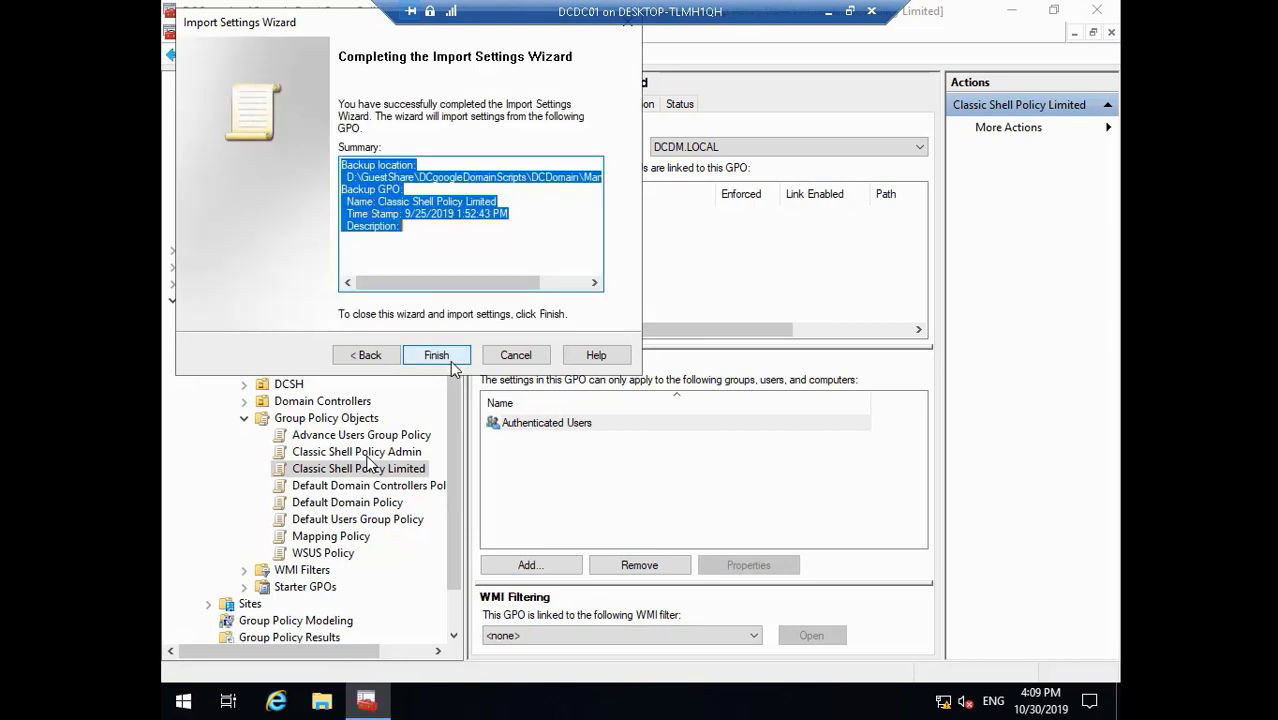
{"action": "left_click", "coordinate": [437, 355]}
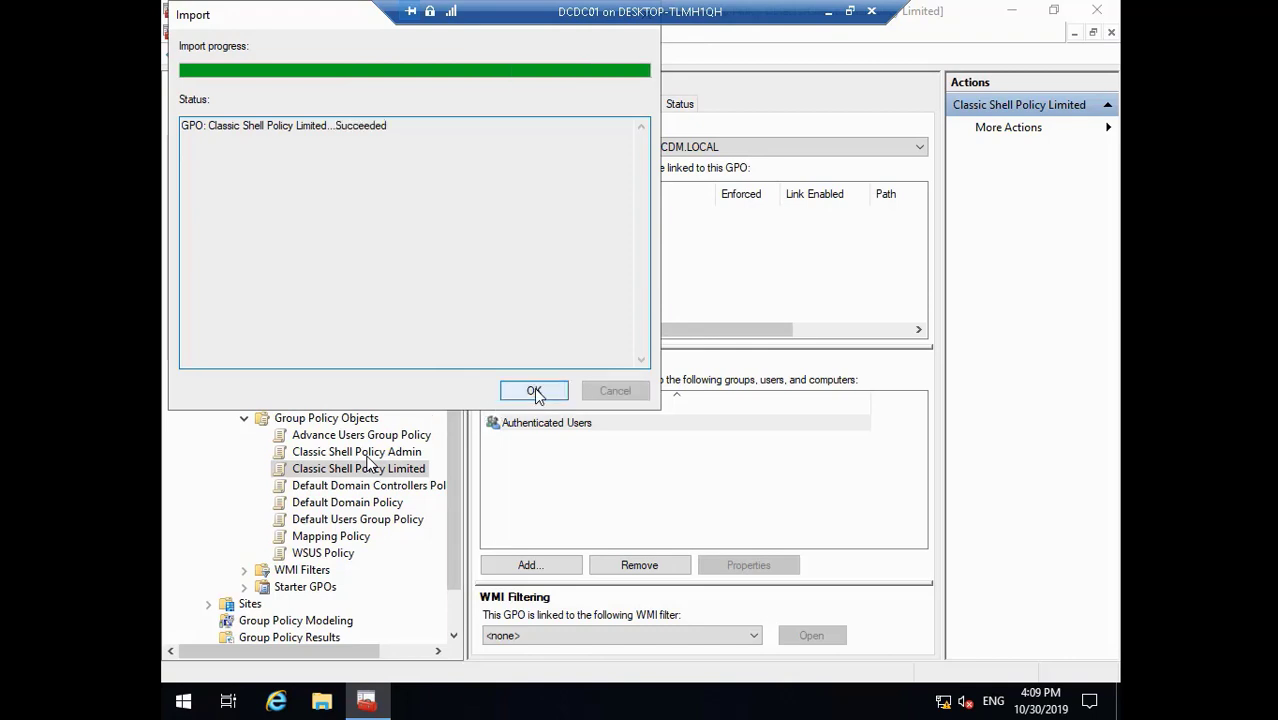
{"action": "left_click", "coordinate": [528, 391]}
{"action": "left_click", "coordinate": [370, 502]}
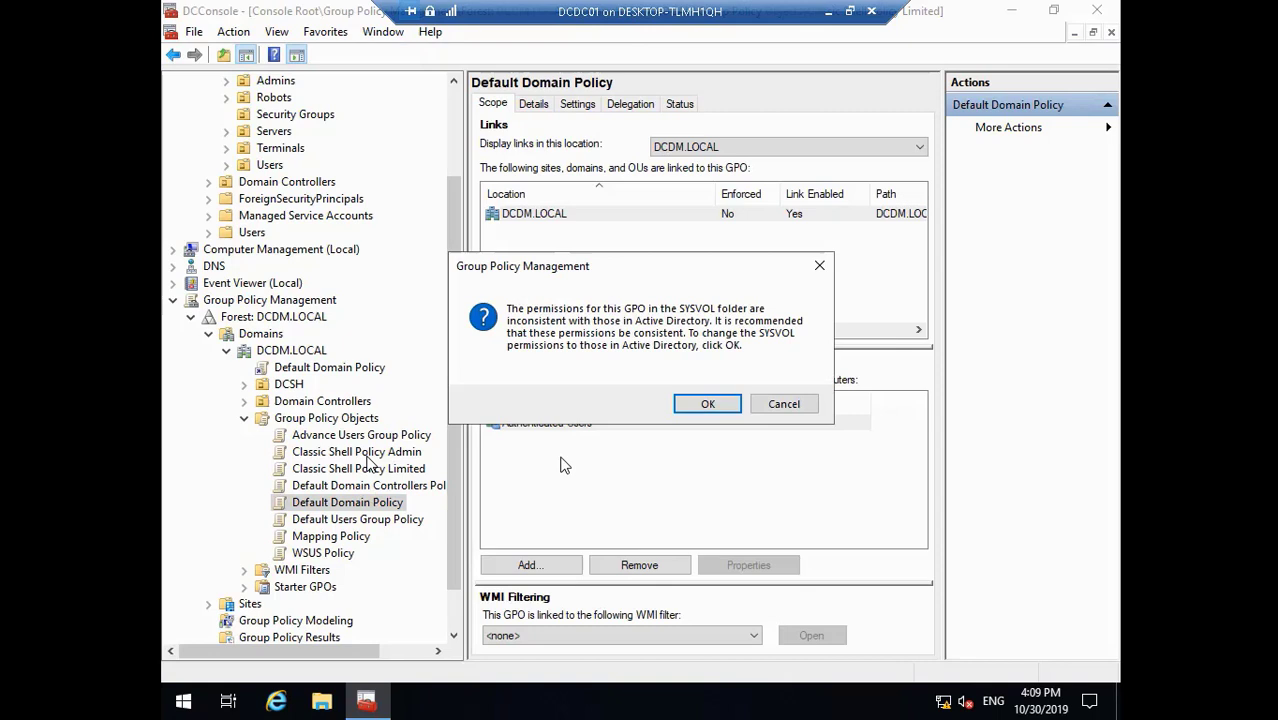
{"action": "left_click", "coordinate": [707, 403]}
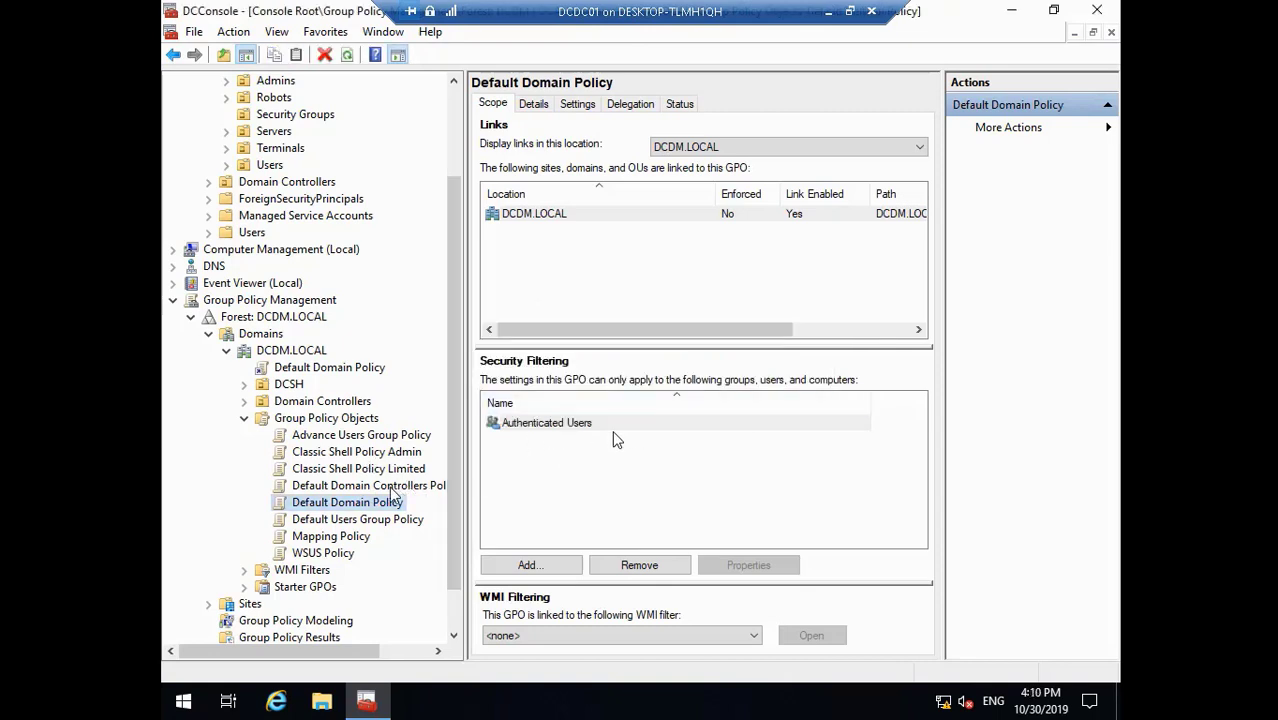
- Import the backed-up Default Users Group Policy settings from Marvel Domain GP and dismiss the results
{"action": "right_click", "coordinate": [378, 505]}
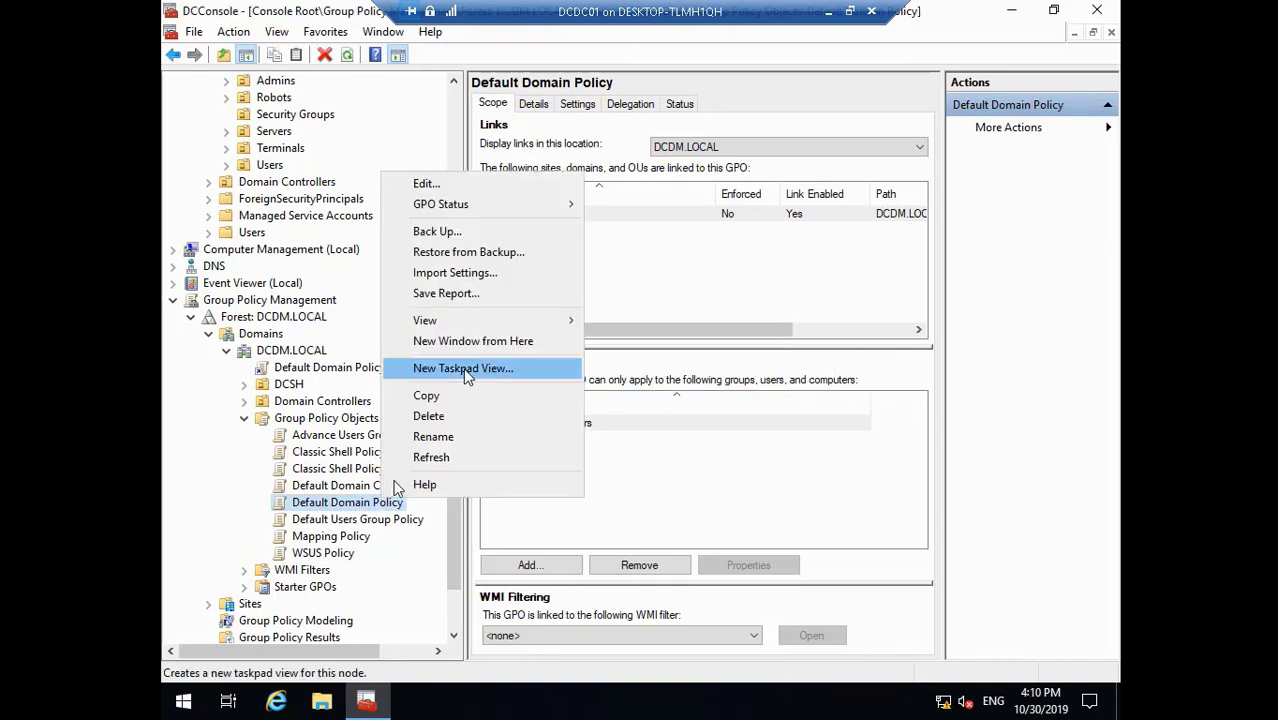
{"action": "left_click", "coordinate": [468, 272]}
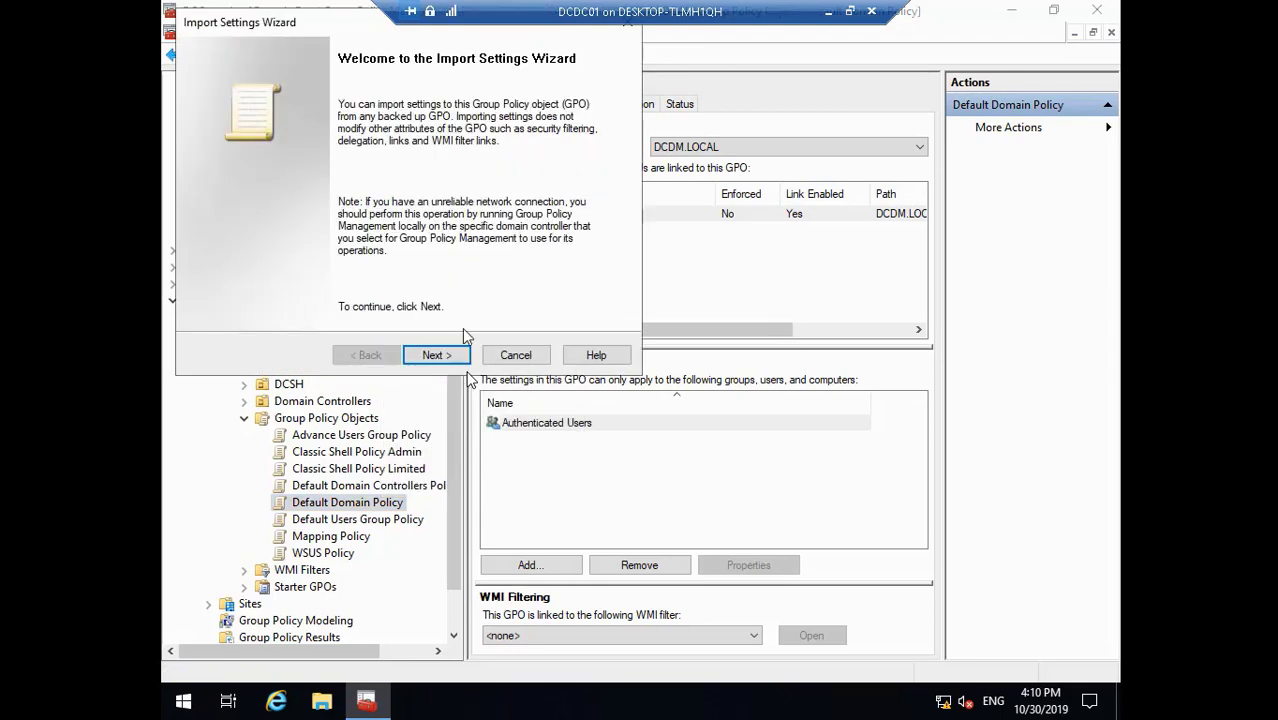
{"action": "left_click", "coordinate": [448, 356]}
{"action": "left_click", "coordinate": [448, 357]}
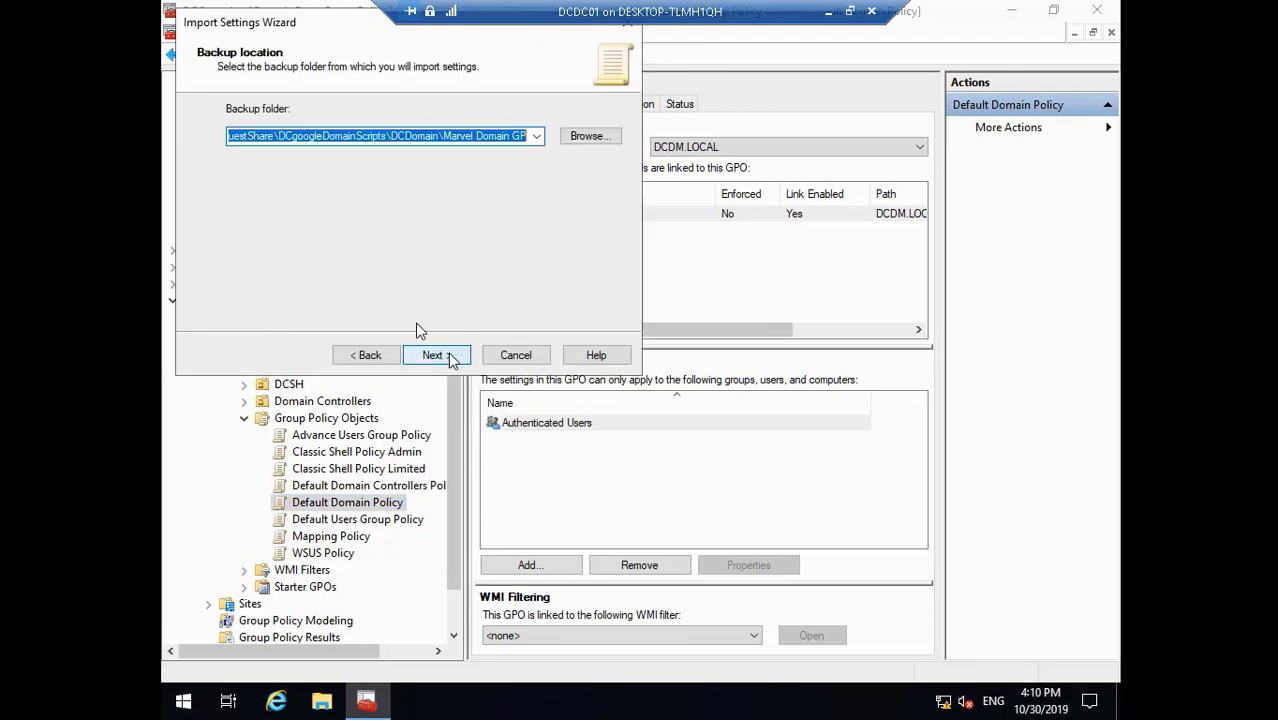
{"action": "left_click", "coordinate": [448, 357]}
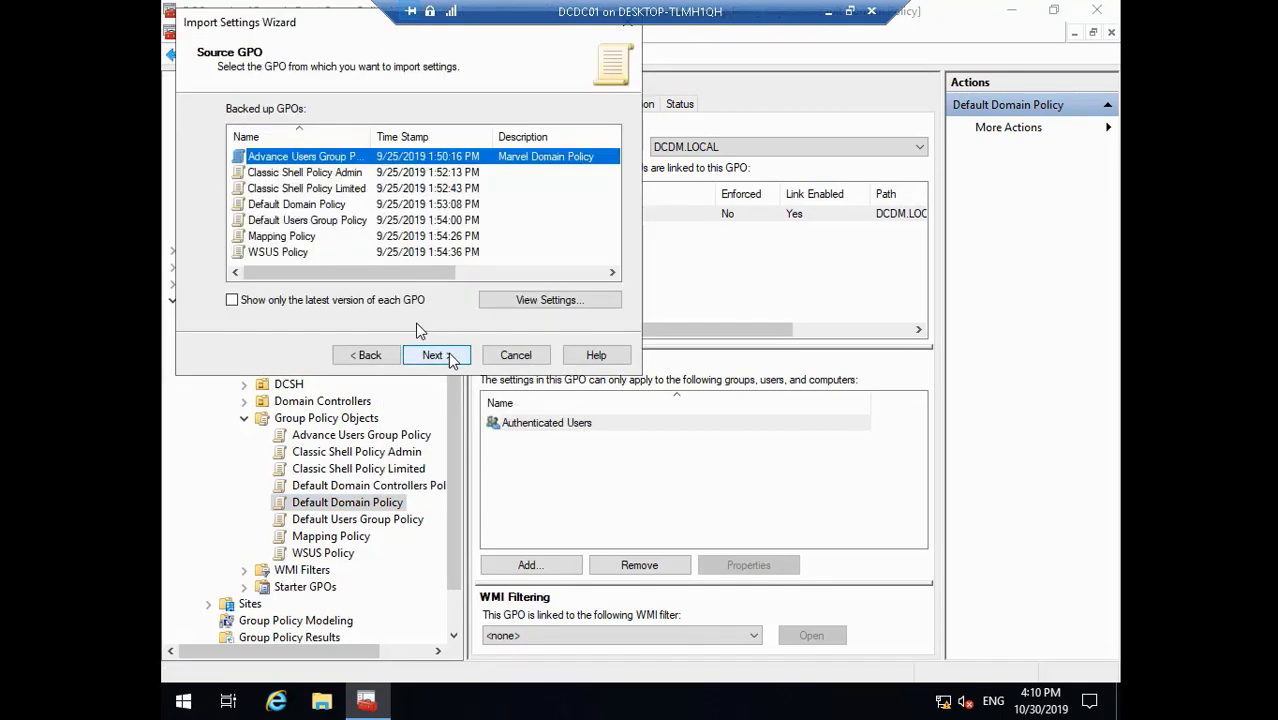
{"action": "left_click", "coordinate": [334, 205]}
{"action": "left_click", "coordinate": [335, 656]}
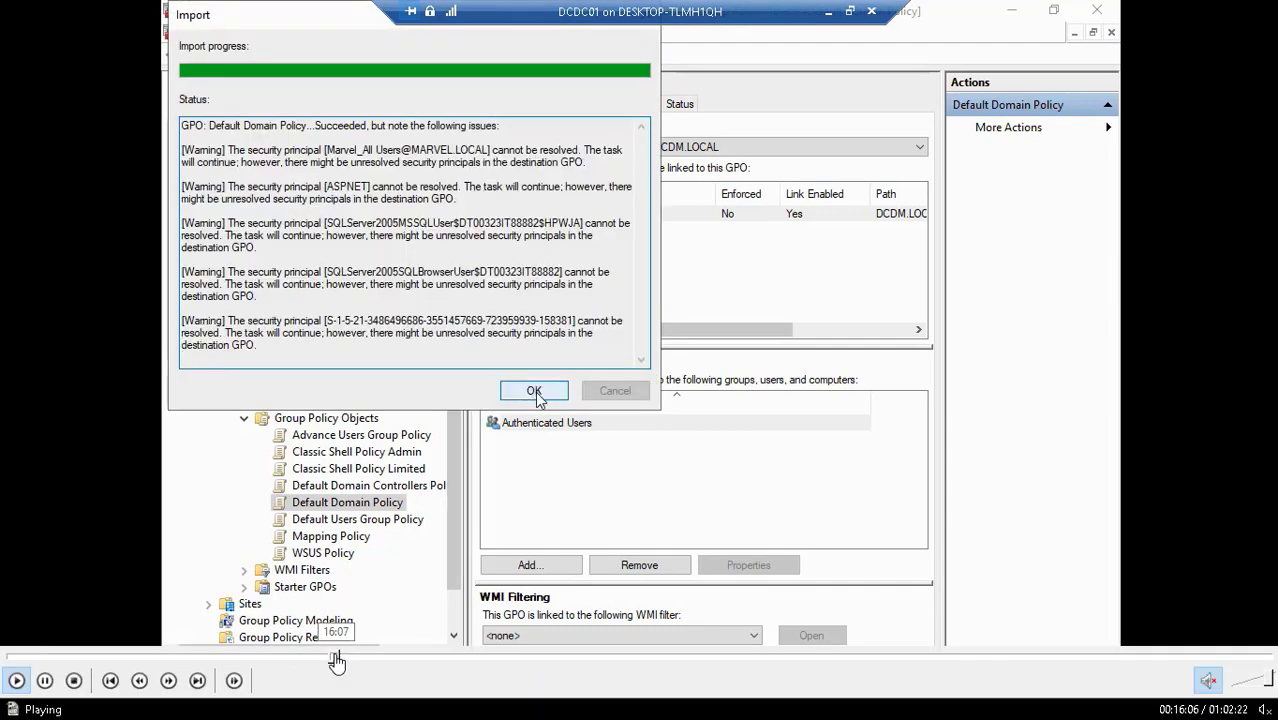
{"action": "left_click", "coordinate": [339, 660]}
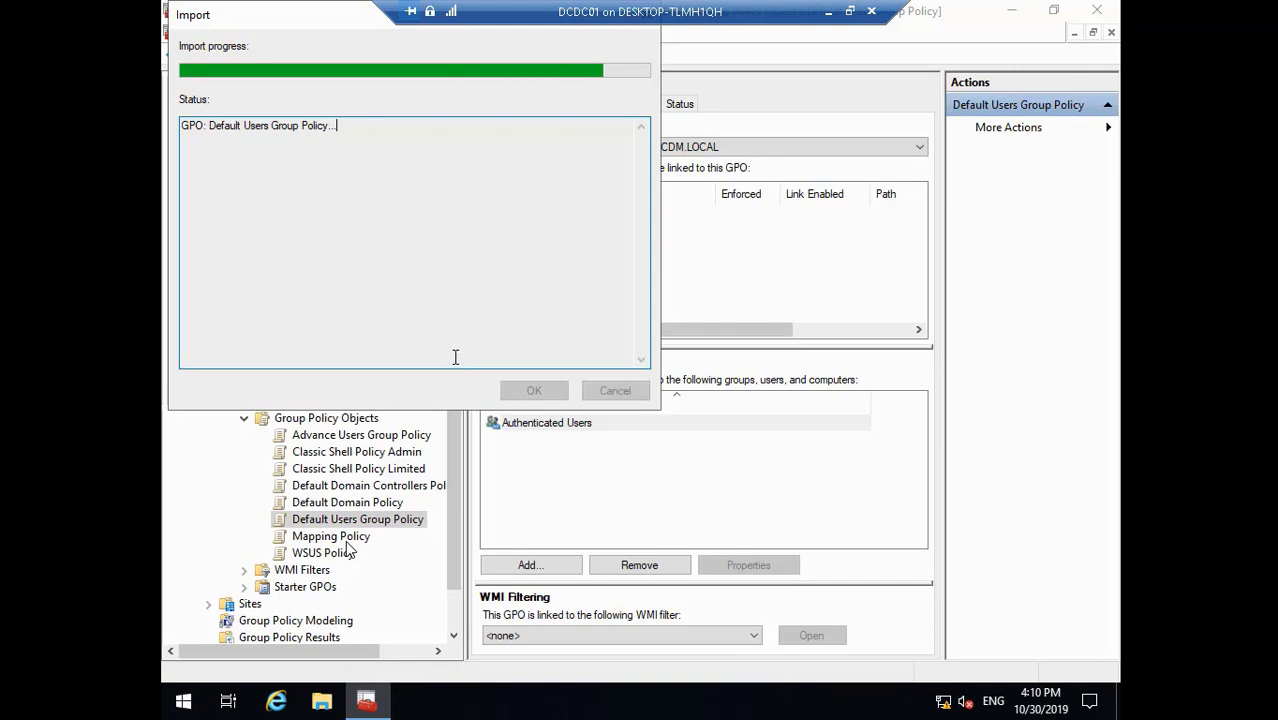
{"action": "left_click", "coordinate": [512, 390]}
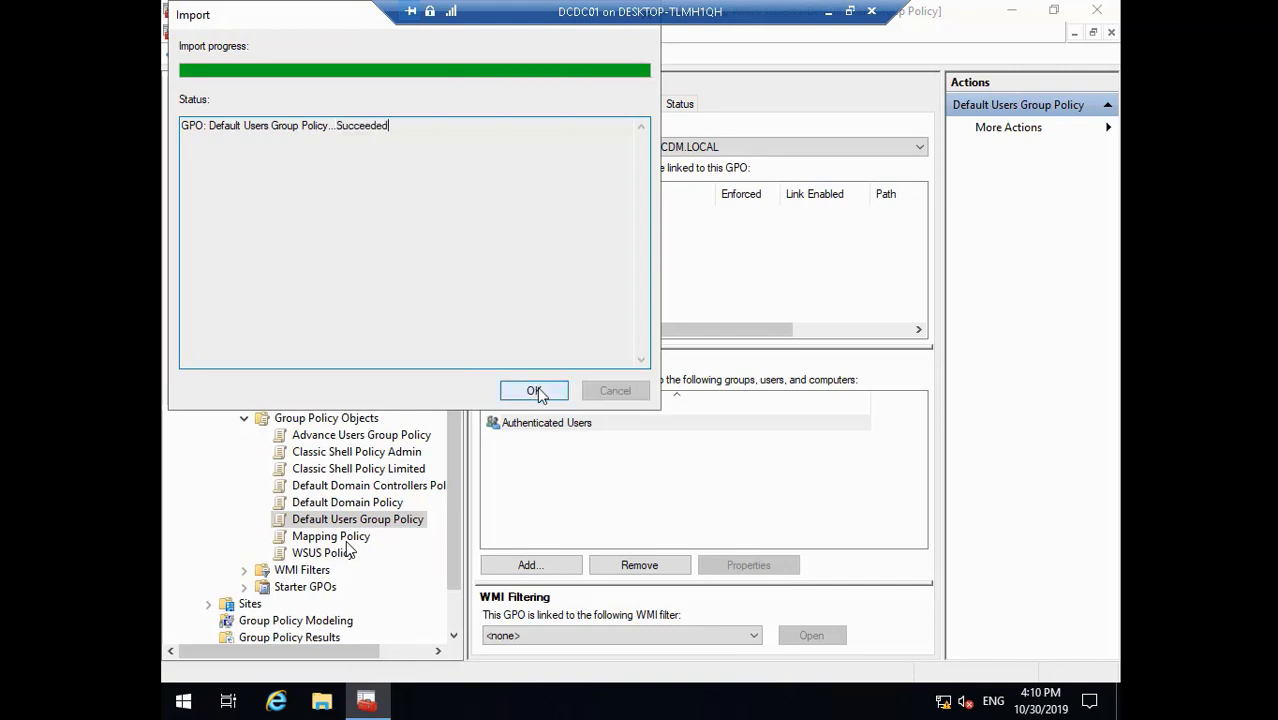
- Import the Mapping Policy GPO's settings from its Mapping Policy backup
{"action": "left_click", "coordinate": [345, 543]}
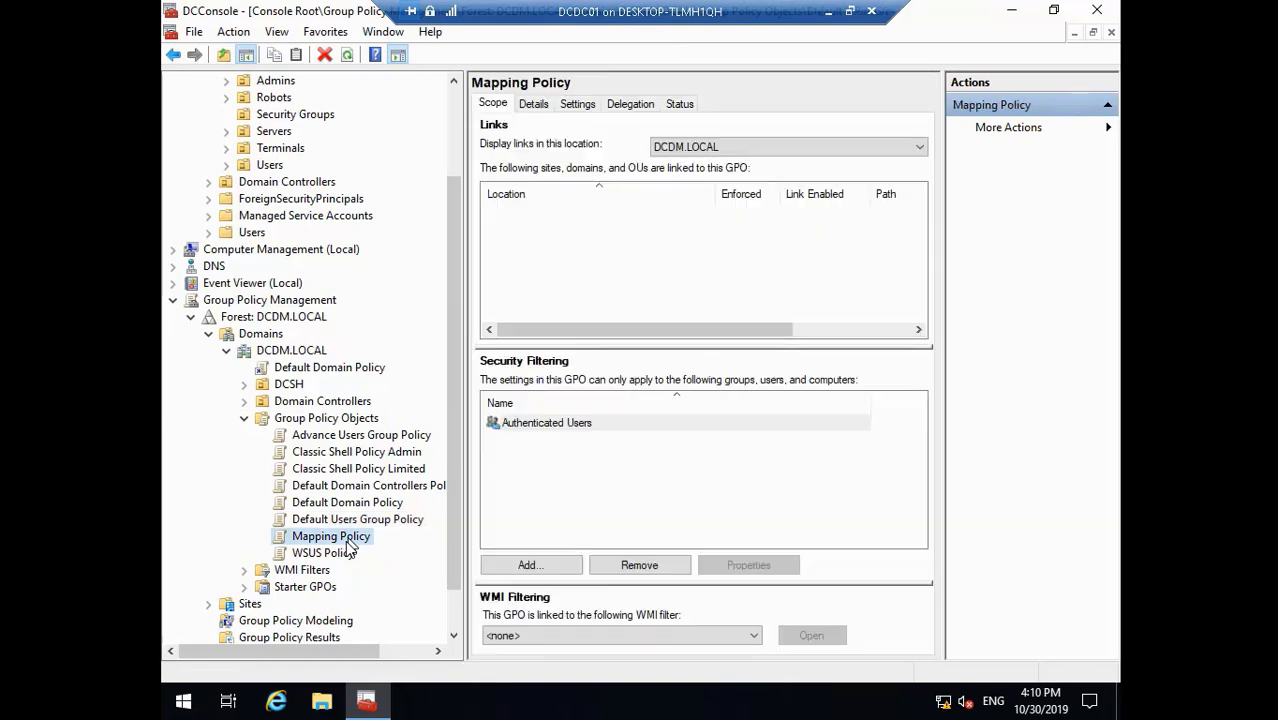
{"action": "right_click", "coordinate": [348, 545]}
{"action": "left_click", "coordinate": [437, 314]}
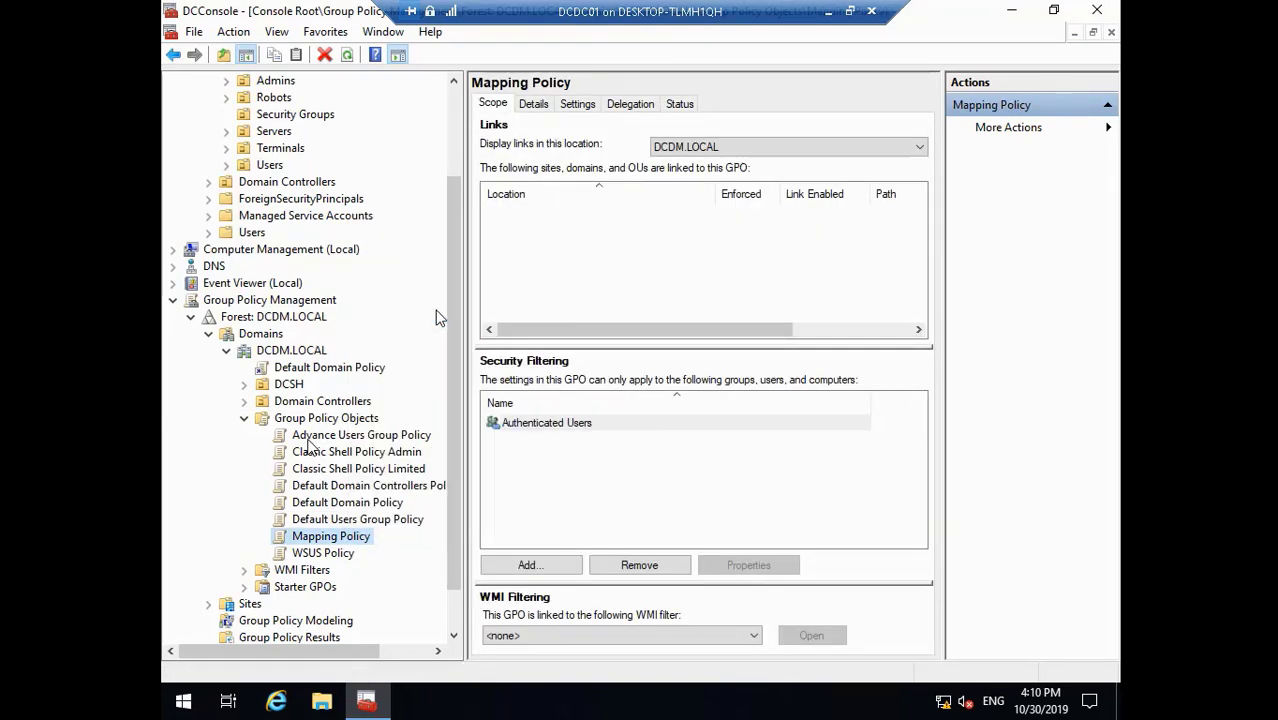
{"action": "left_click", "coordinate": [435, 358]}
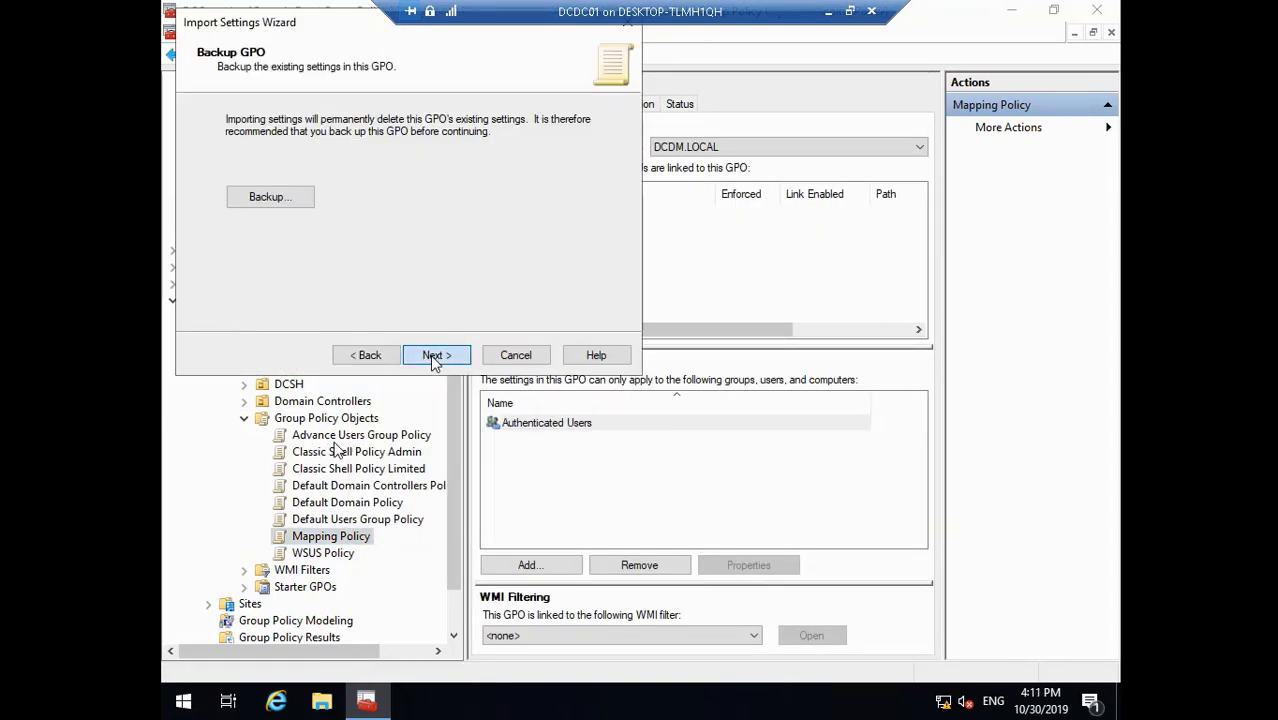
{"action": "left_click", "coordinate": [435, 357]}
{"action": "left_click", "coordinate": [435, 357]}
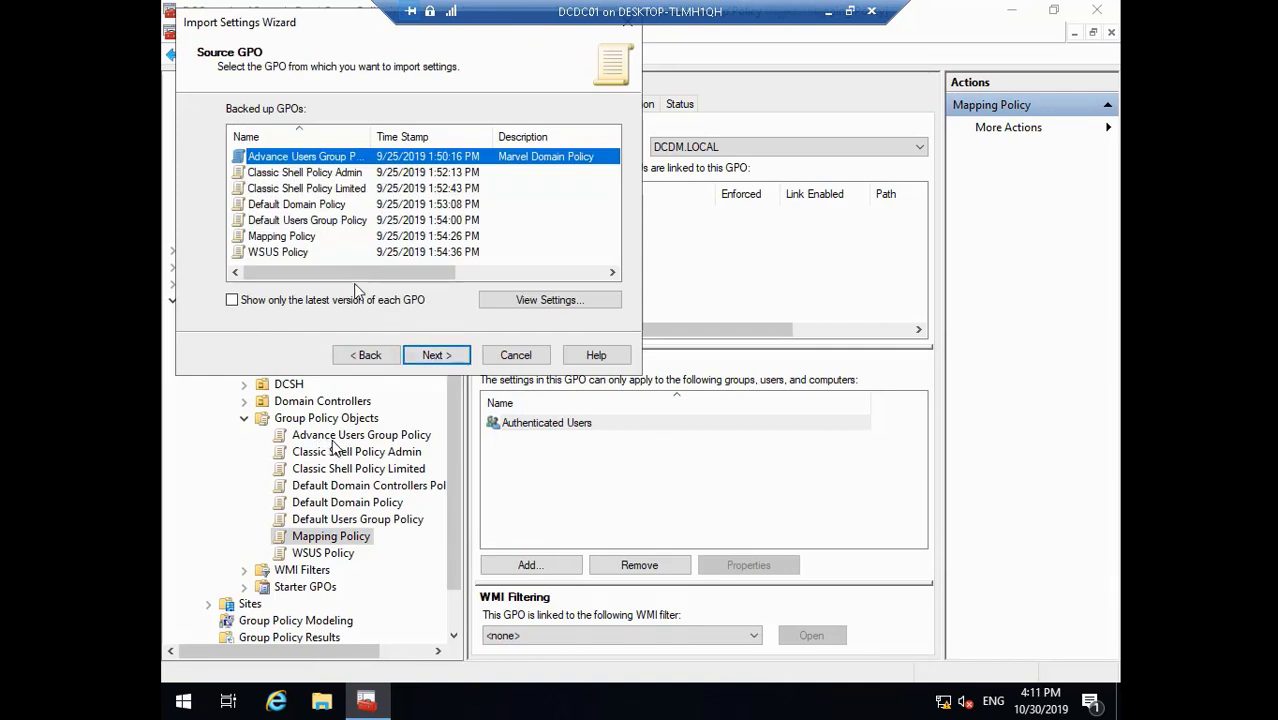
{"action": "left_click", "coordinate": [315, 237]}
{"action": "left_click", "coordinate": [436, 355]}
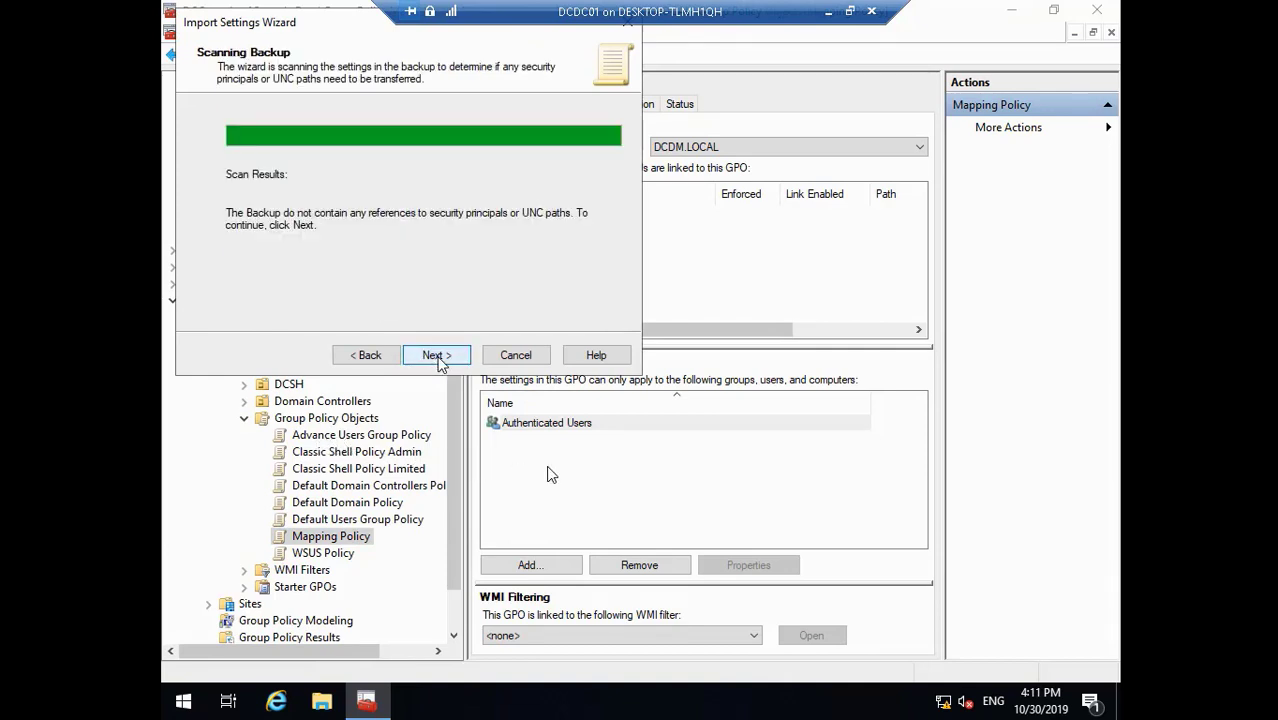
{"action": "left_click", "coordinate": [436, 355]}
{"action": "left_click", "coordinate": [436, 355]}
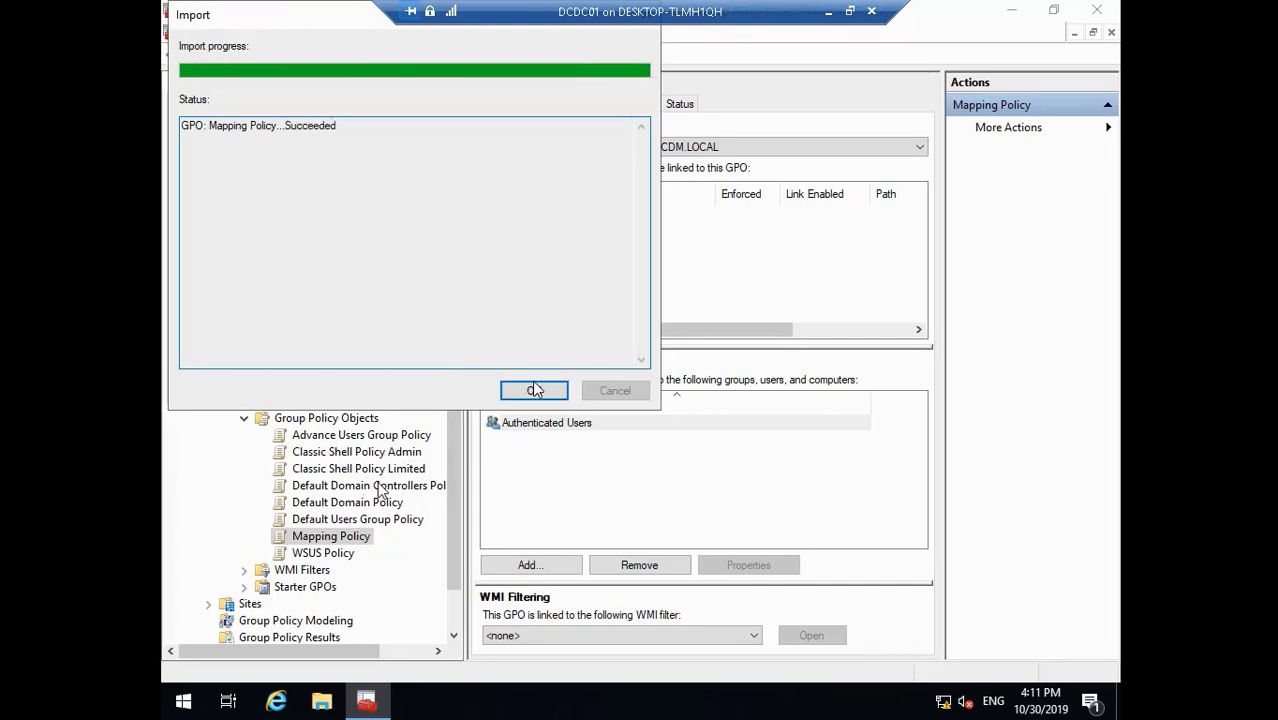
{"action": "left_click", "coordinate": [535, 390]}
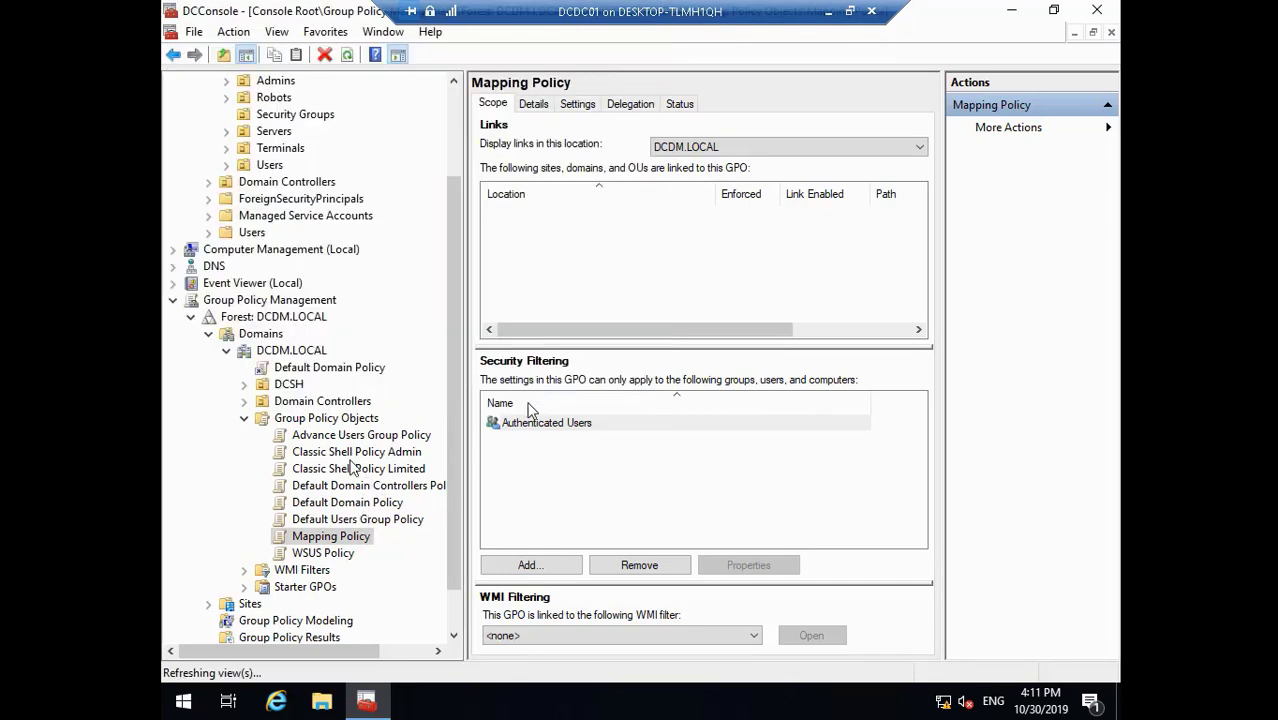
- Import the WSUS Policy backup into the WSUS Policy GPO, copying references identically
{"action": "left_click", "coordinate": [342, 556]}
{"action": "right_click", "coordinate": [342, 555]}
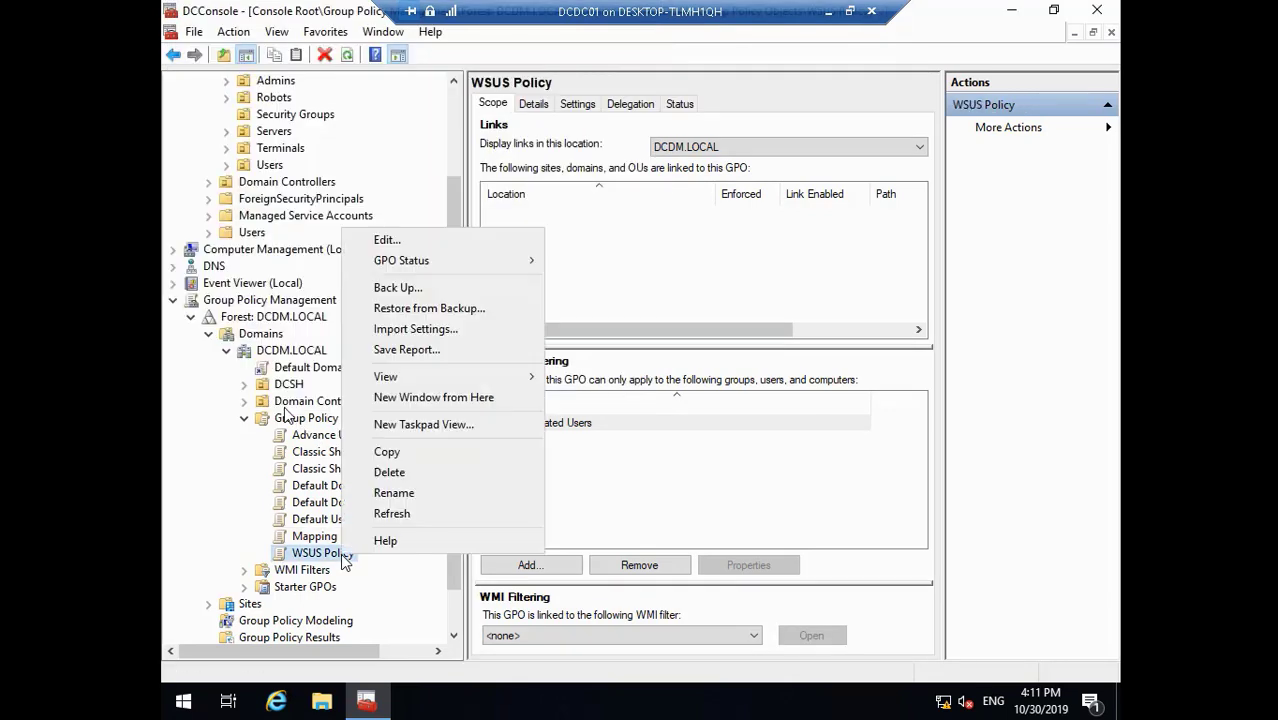
{"action": "left_click", "coordinate": [431, 329]}
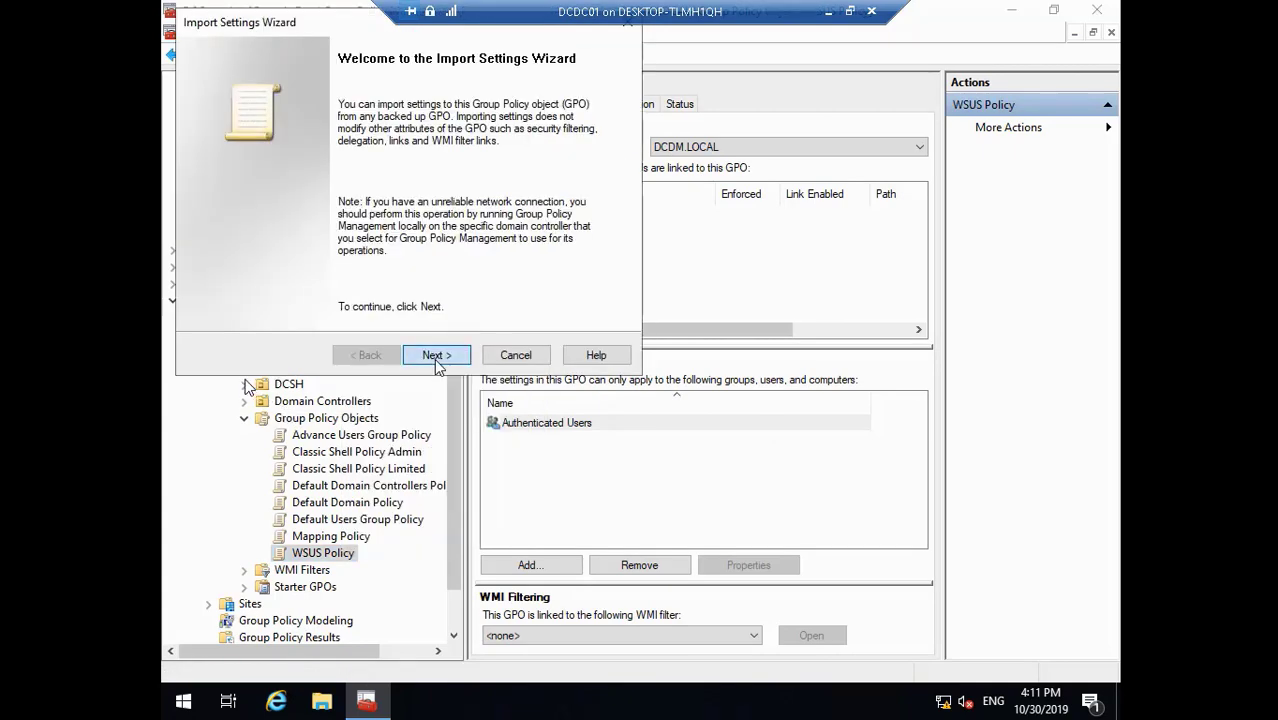
{"action": "left_click", "coordinate": [436, 360]}
{"action": "left_click", "coordinate": [438, 358]}
{"action": "left_click", "coordinate": [440, 358]}
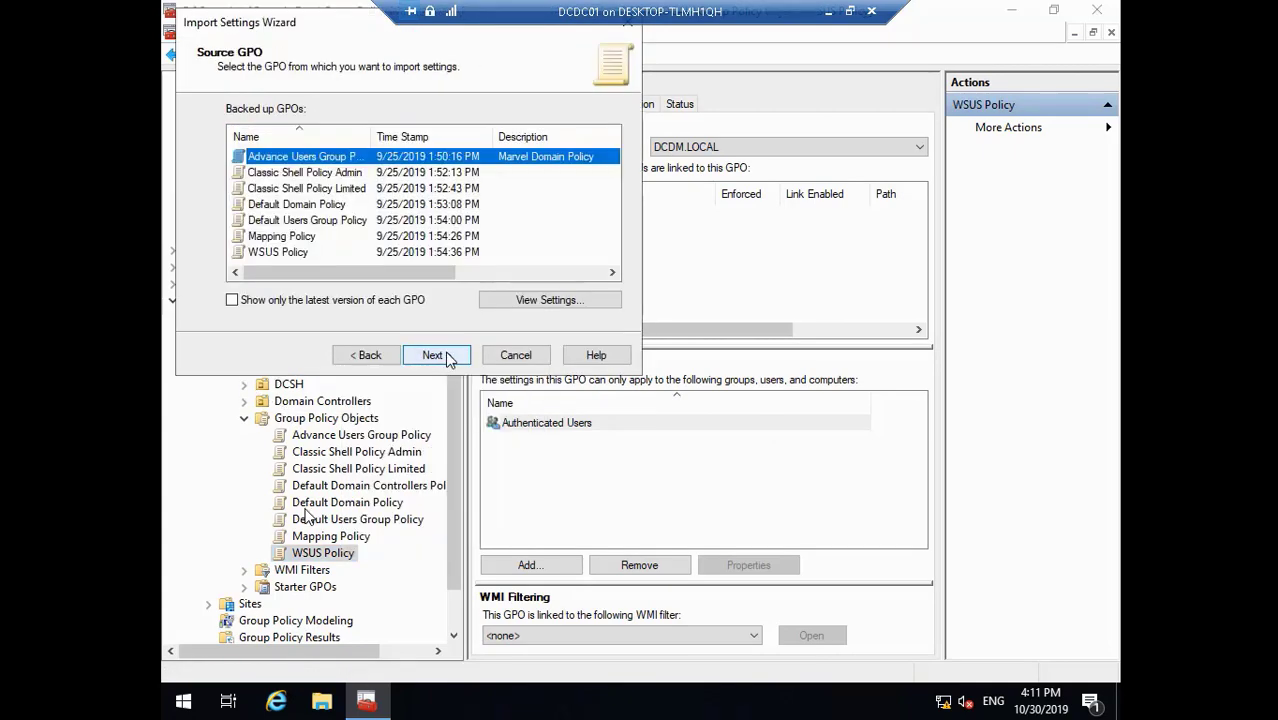
{"action": "left_click", "coordinate": [274, 253]}
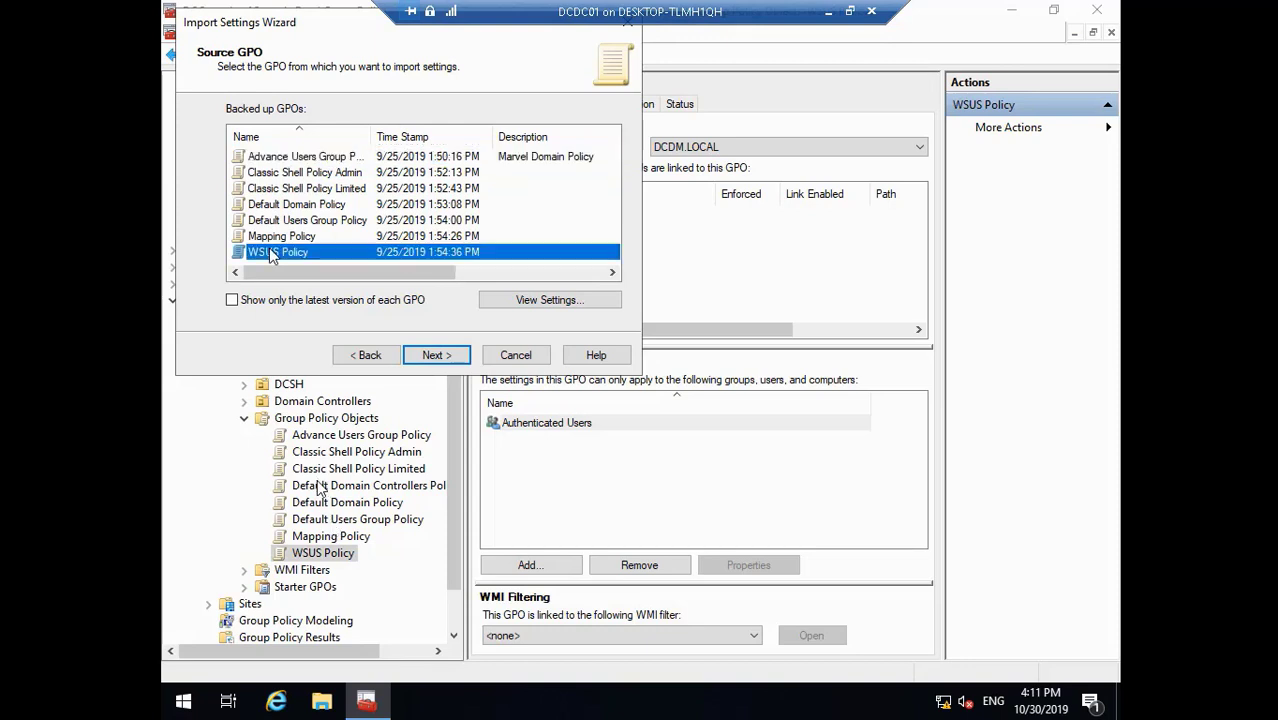
{"action": "left_click", "coordinate": [431, 355]}
{"action": "left_click", "coordinate": [436, 358]}
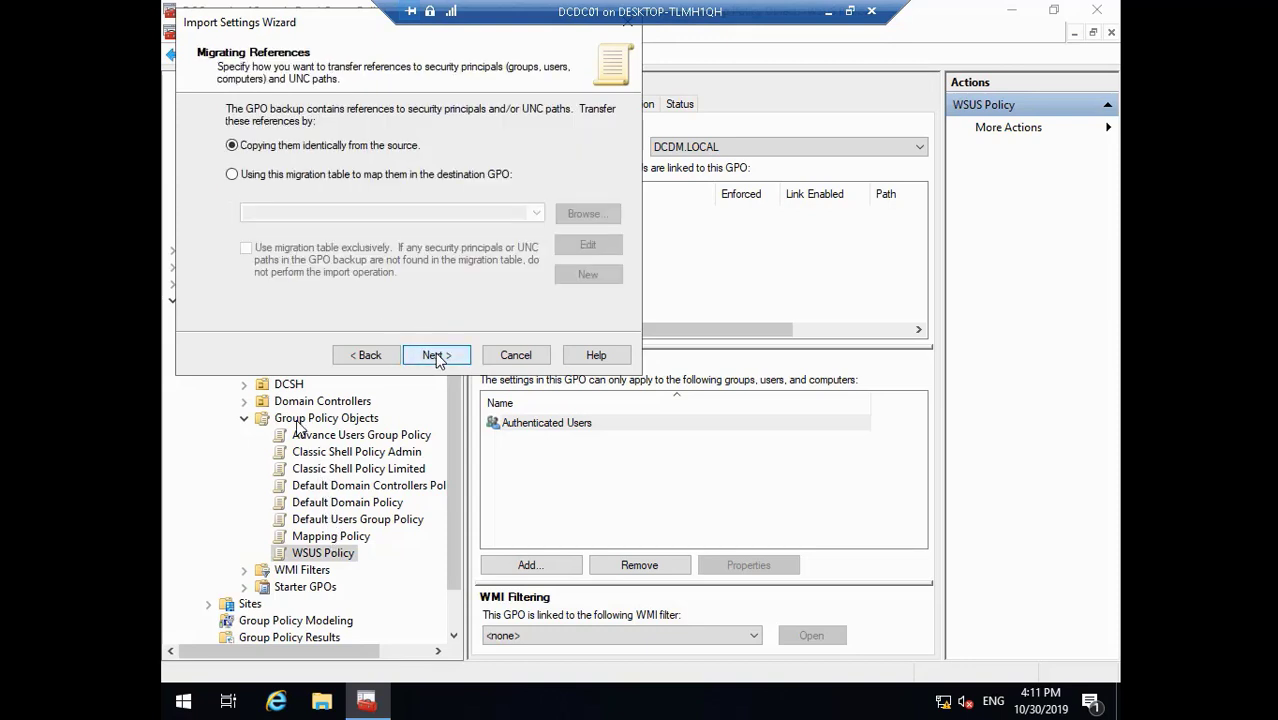
{"action": "left_click", "coordinate": [436, 357]}
{"action": "left_click", "coordinate": [436, 357]}
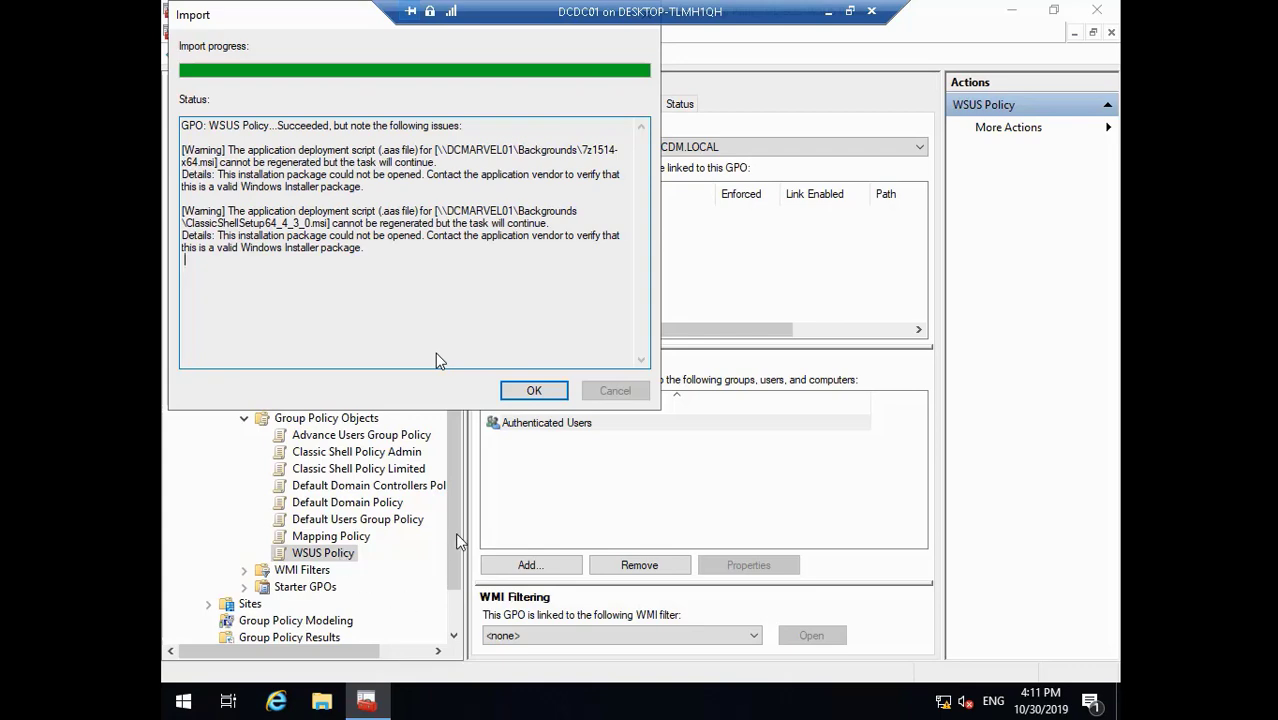
- Pause and minimize the lab video, then open Group Policy.jpg in Windows Photo Viewer
{"action": "double_click", "coordinate": [344, 469]}
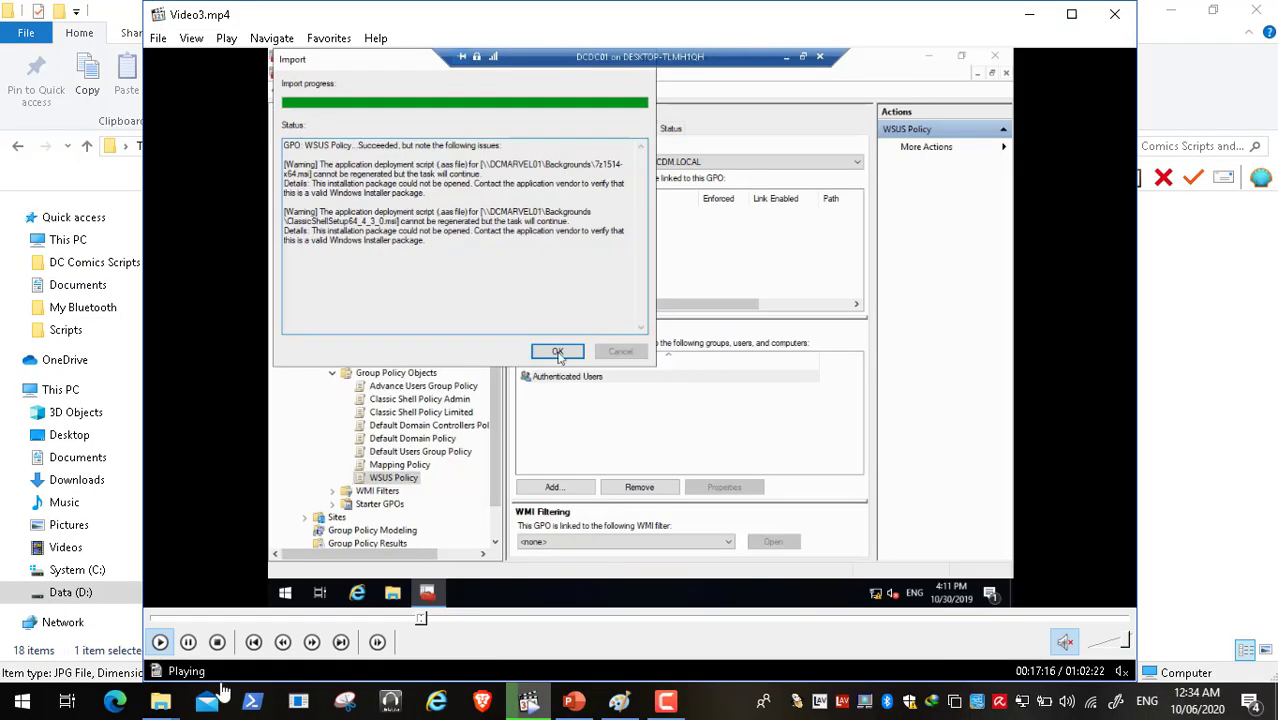
{"action": "left_click", "coordinate": [189, 642]}
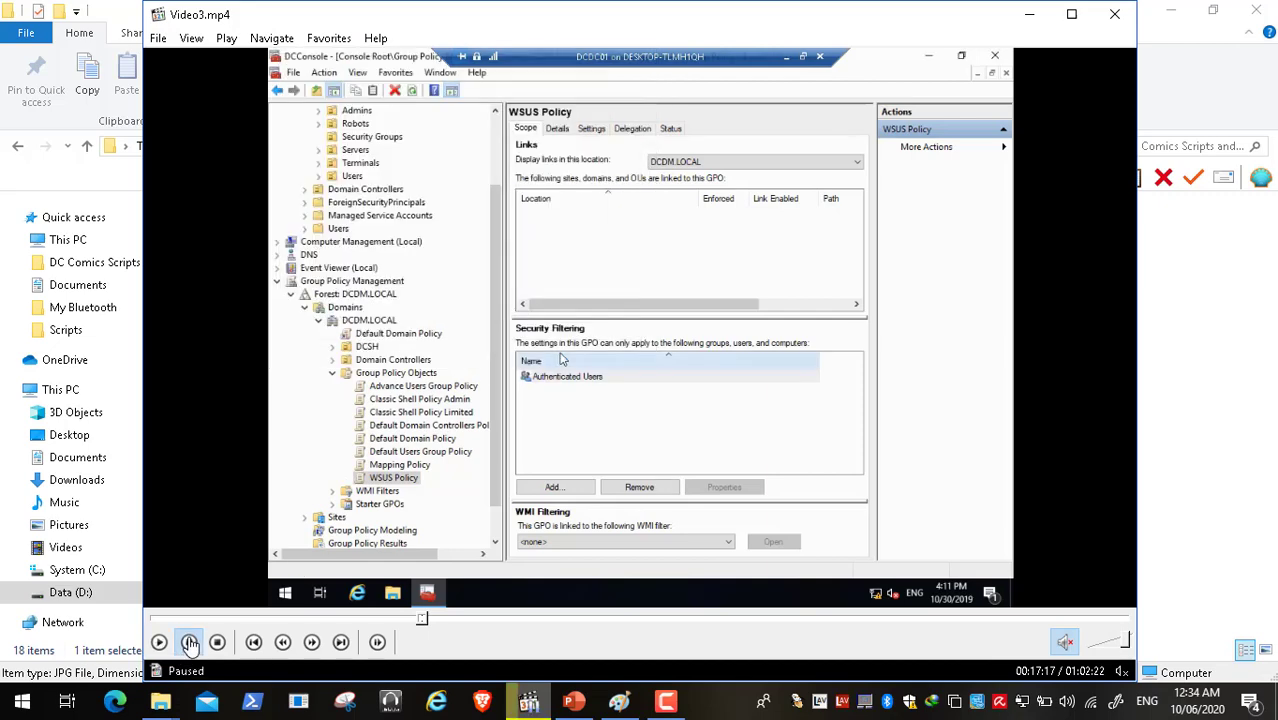
{"action": "left_click", "coordinate": [1029, 15]}
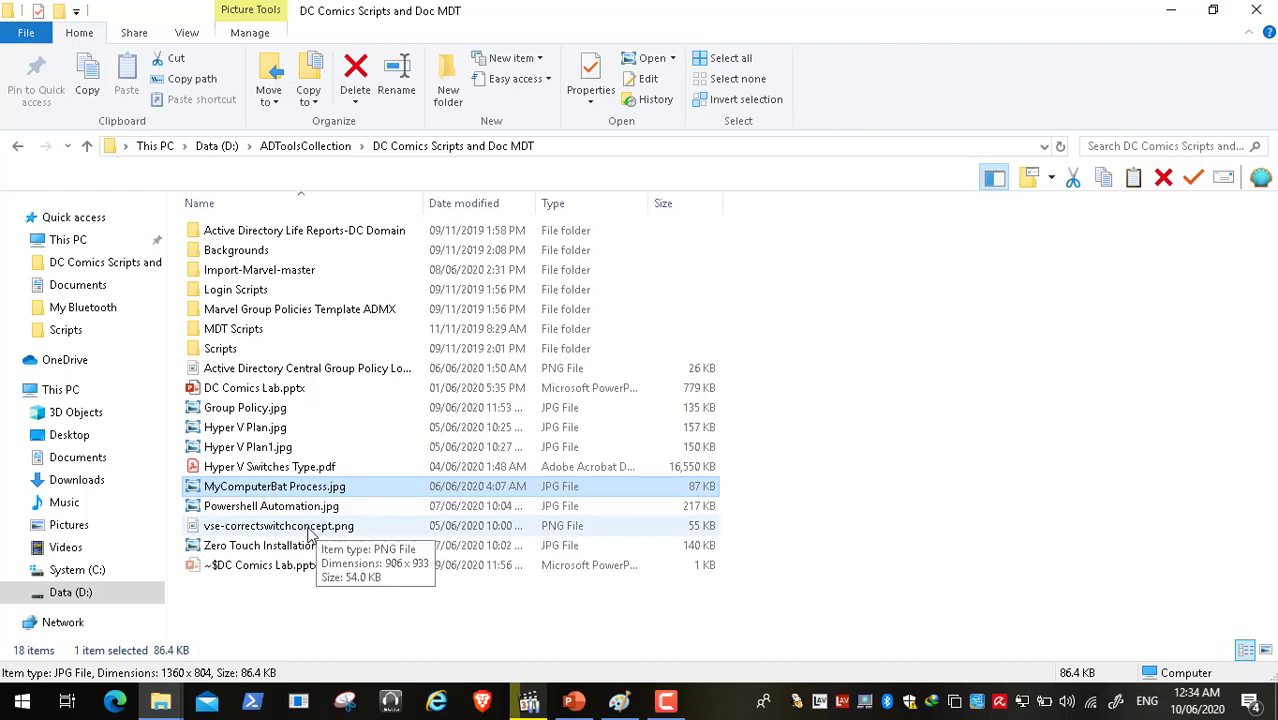
{"action": "double_click", "coordinate": [277, 408]}
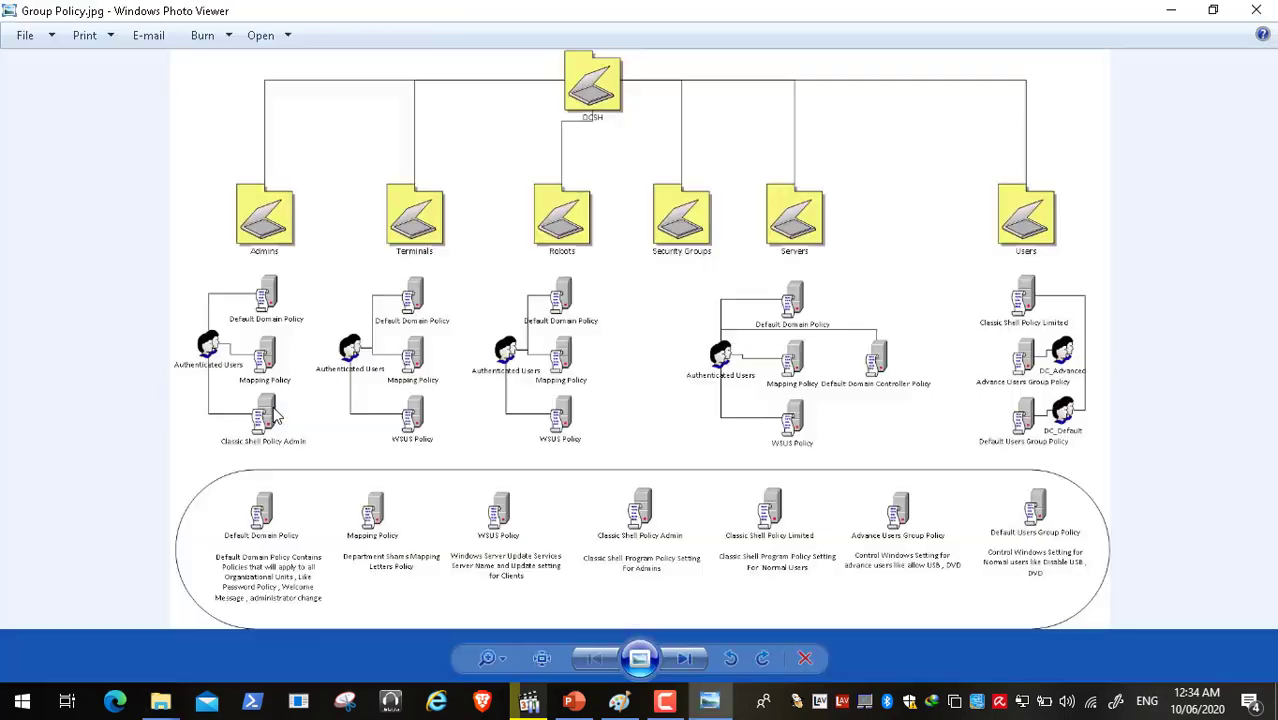
{"action": "left_click", "coordinate": [548, 659]}
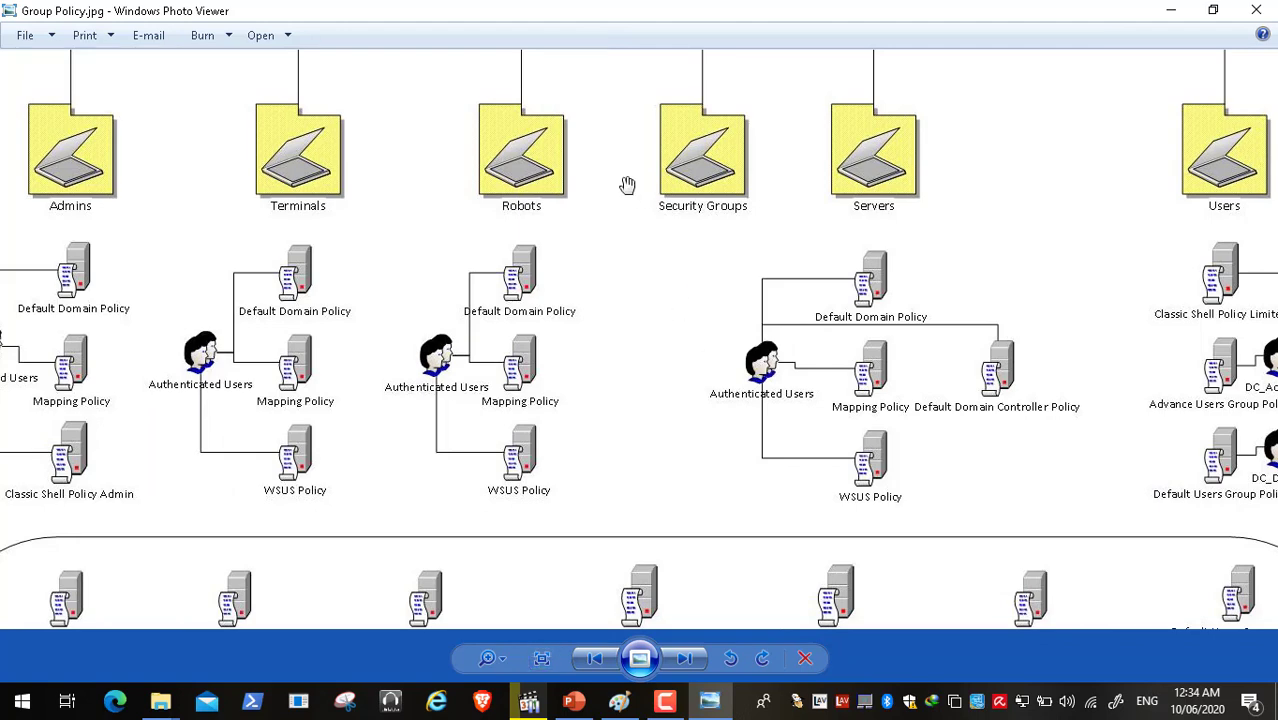
{"action": "left_click", "coordinate": [542, 659]}
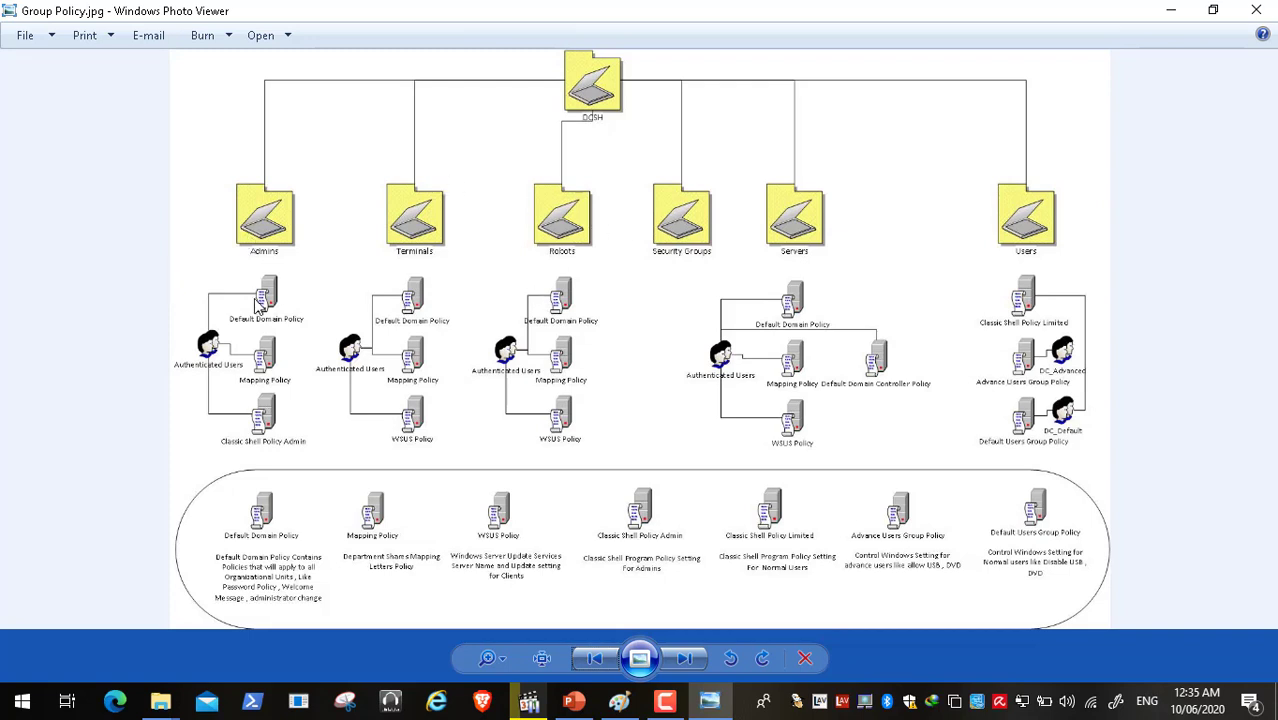
- View Group Policy.jpg at actual size and pan to the policy descriptions along the bottom
{"action": "left_click", "coordinate": [542, 659]}
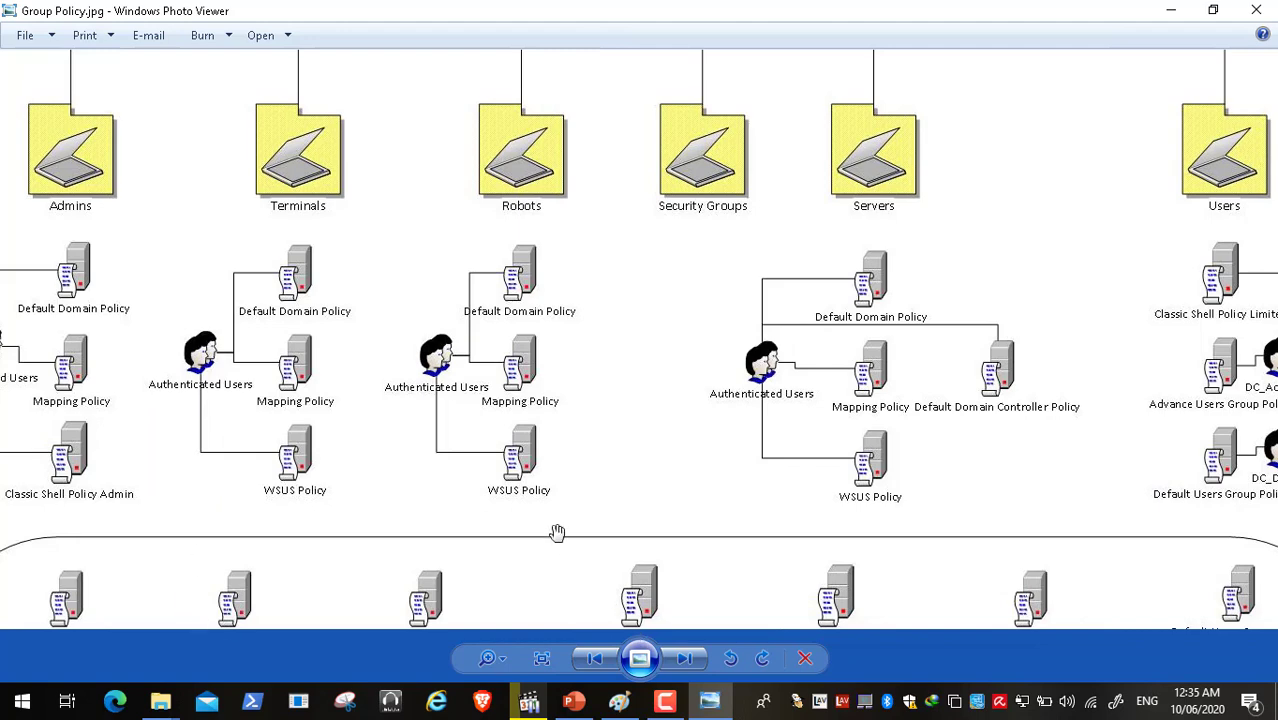
{"action": "left_click_drag", "start_coordinate": [536, 515], "coordinate": [488, 516]}
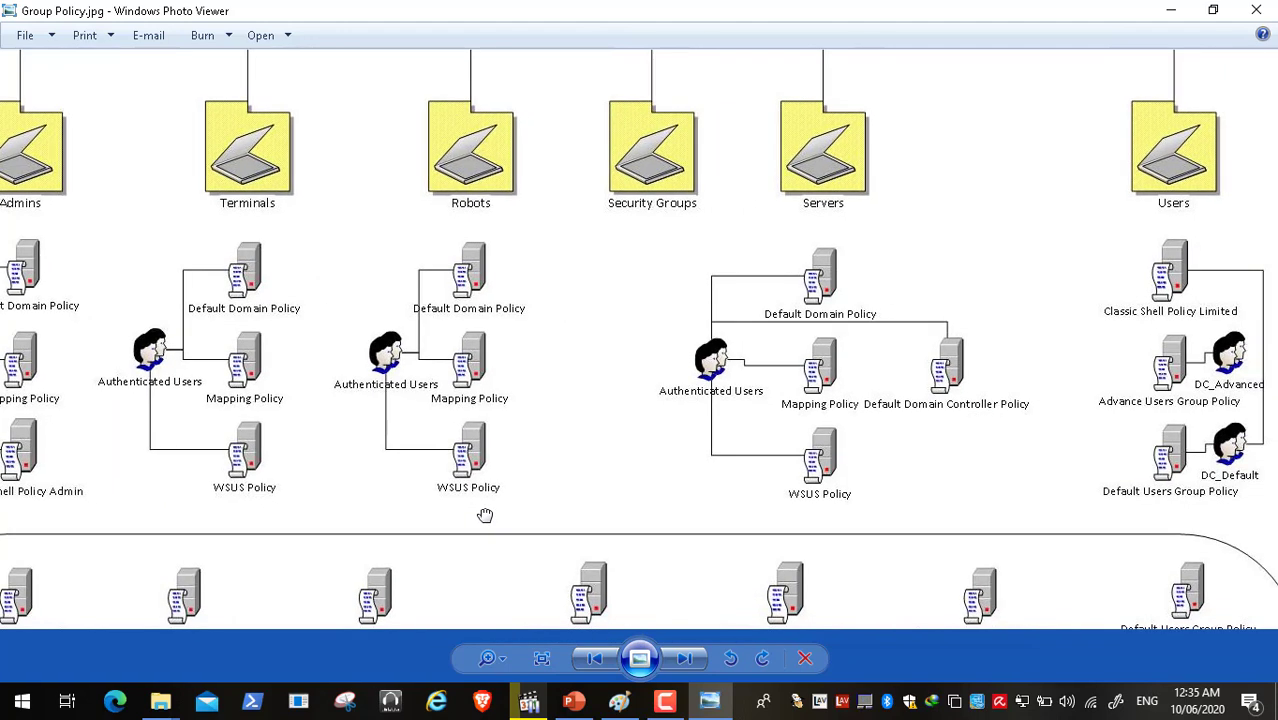
{"action": "left_click", "coordinate": [541, 659]}
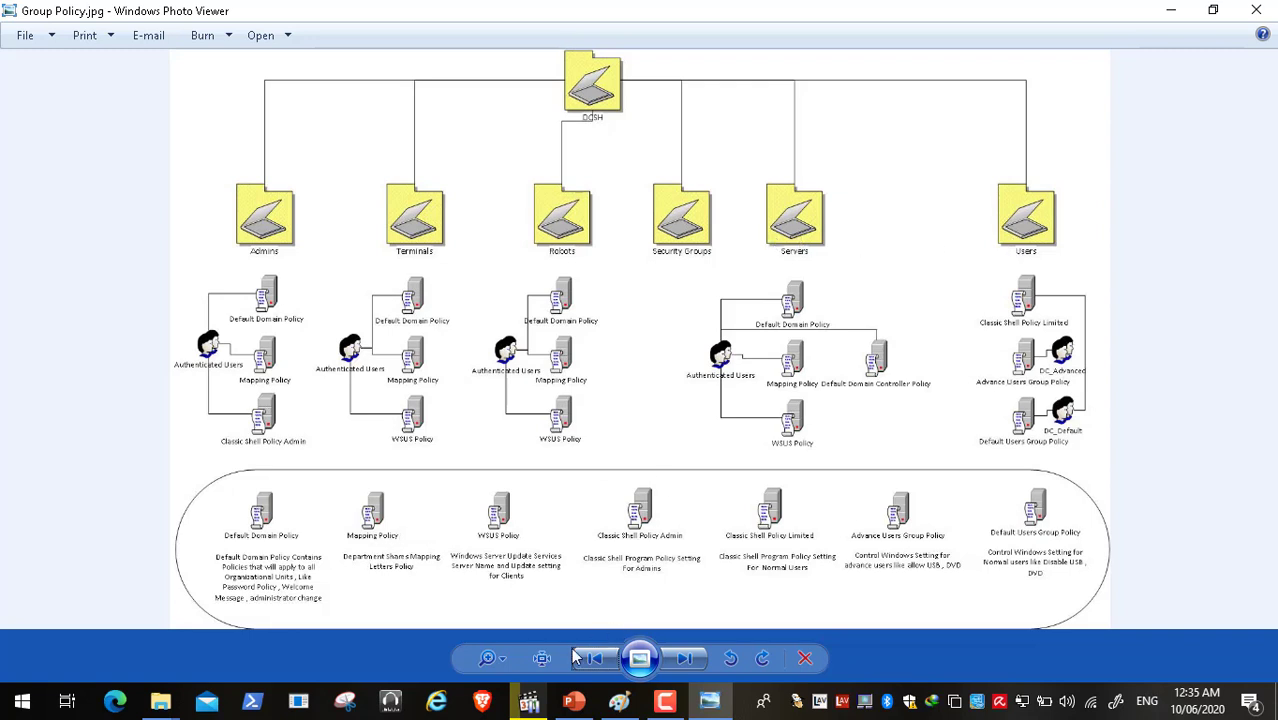
{"action": "left_click", "coordinate": [541, 658]}
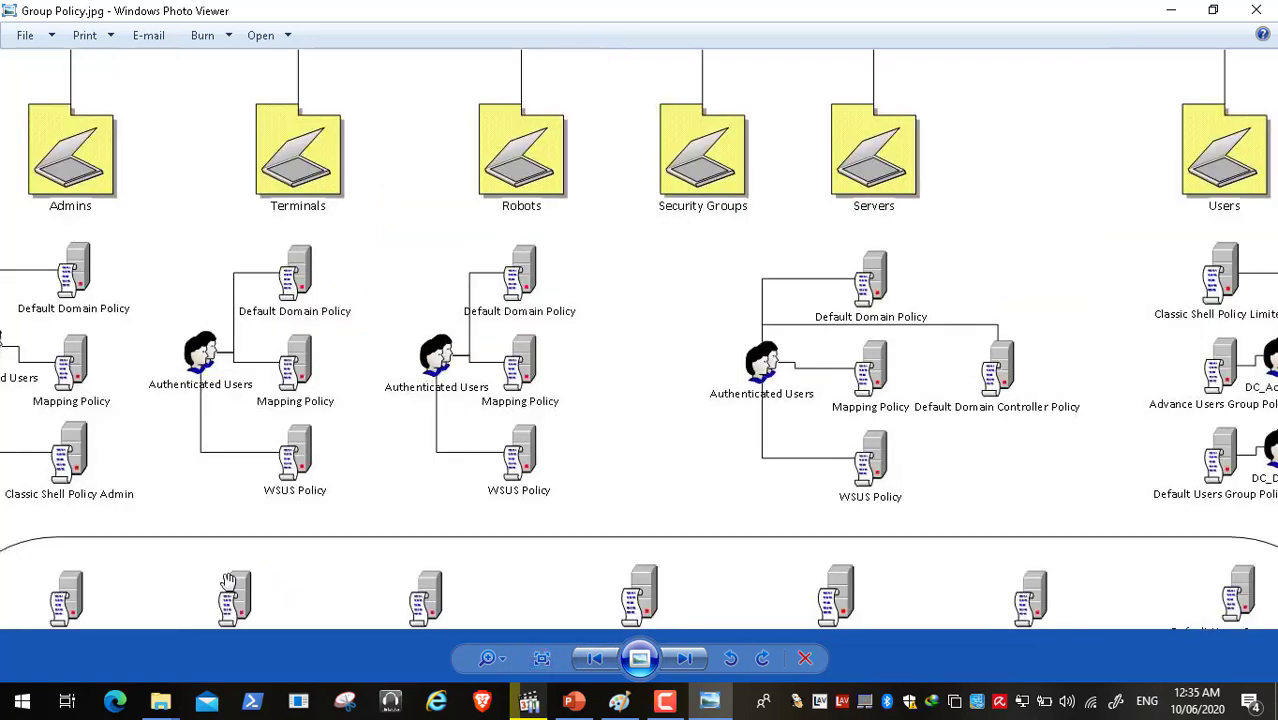
{"action": "left_click_drag", "start_coordinate": [229, 583], "coordinate": [309, 279]}
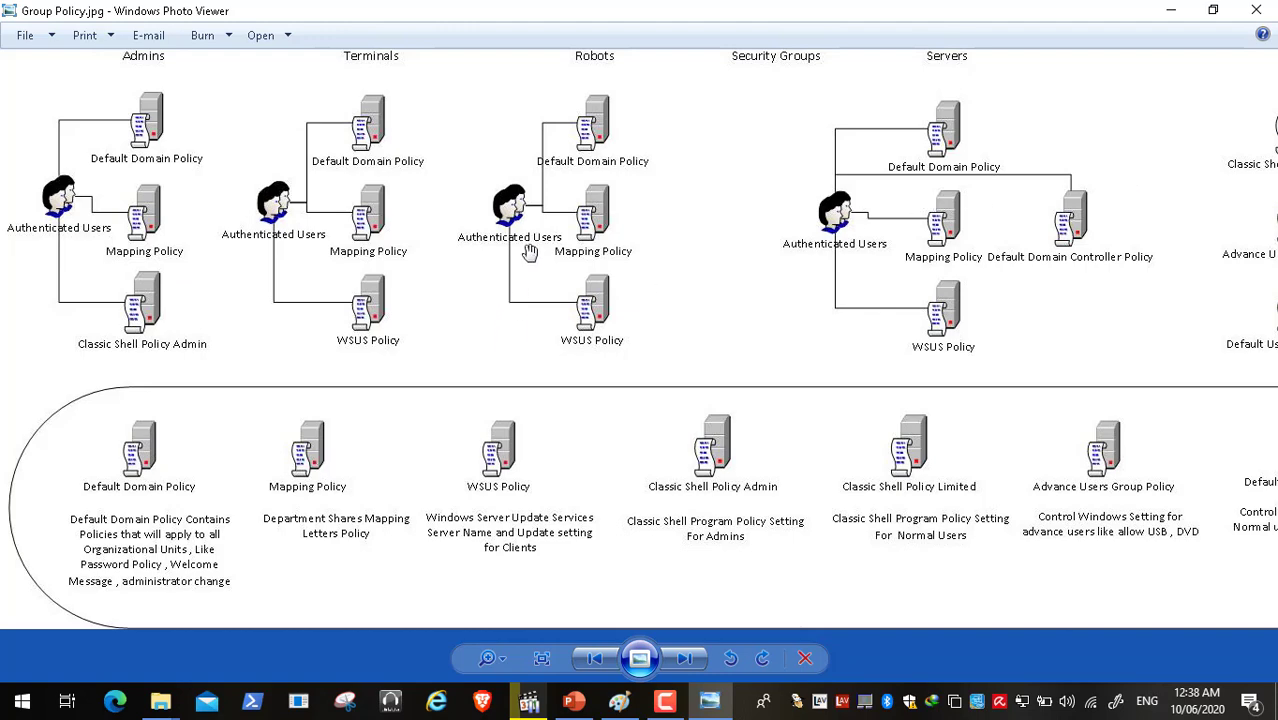
- Pan the Group Policy diagram between the OU folders and the policy descriptions, then open the Start menu
{"action": "left_click_drag", "start_coordinate": [528, 277], "coordinate": [540, 470]}
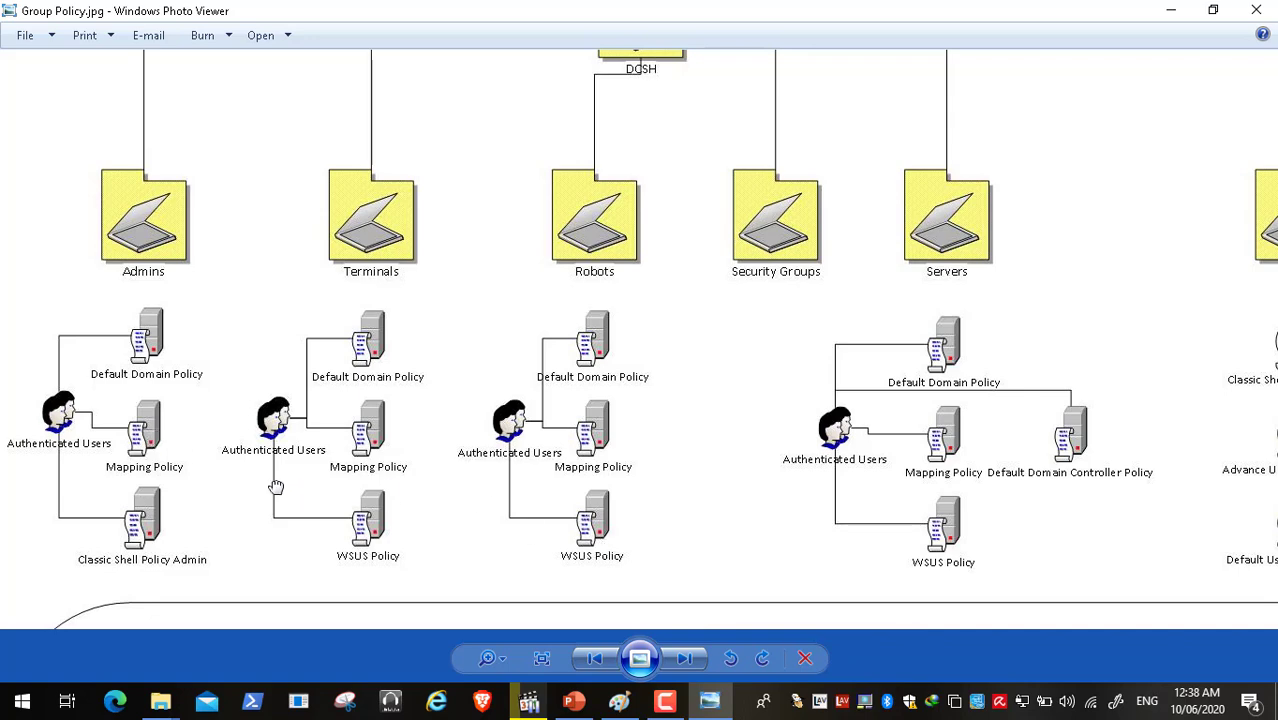
{"action": "left_click_drag", "start_coordinate": [280, 490], "coordinate": [317, 207]}
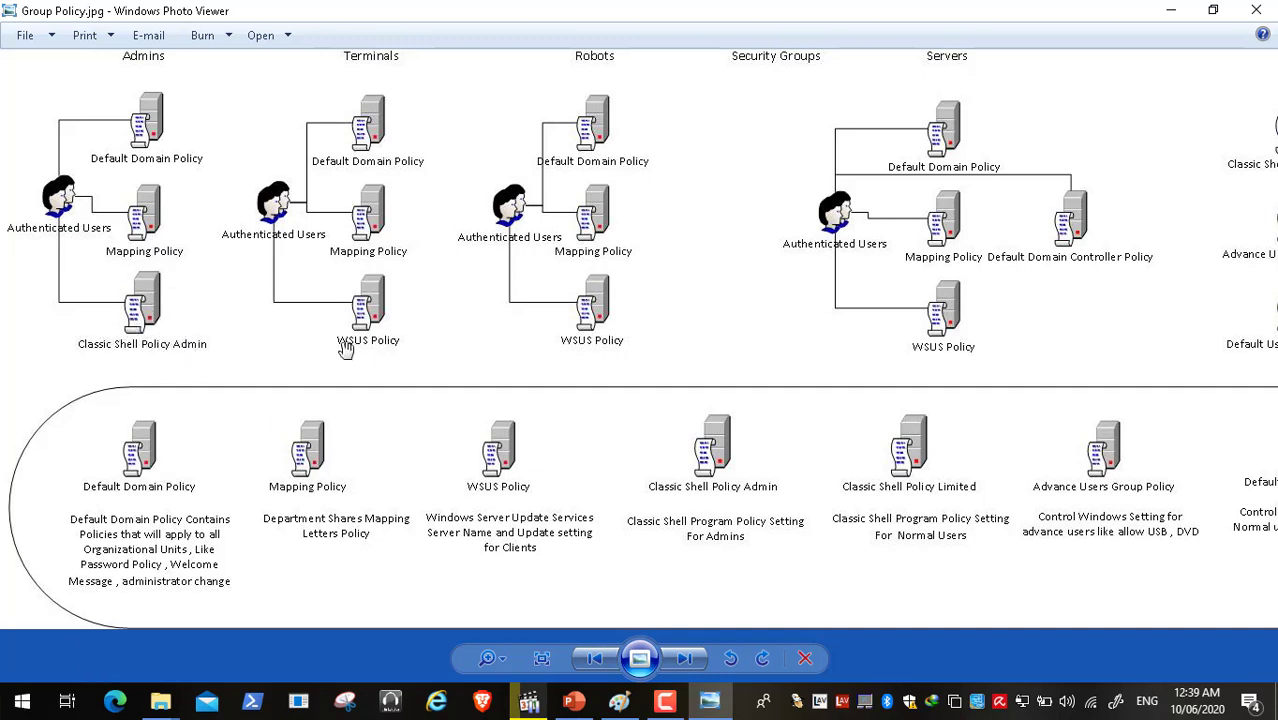
{"action": "left_click", "coordinate": [22, 702]}
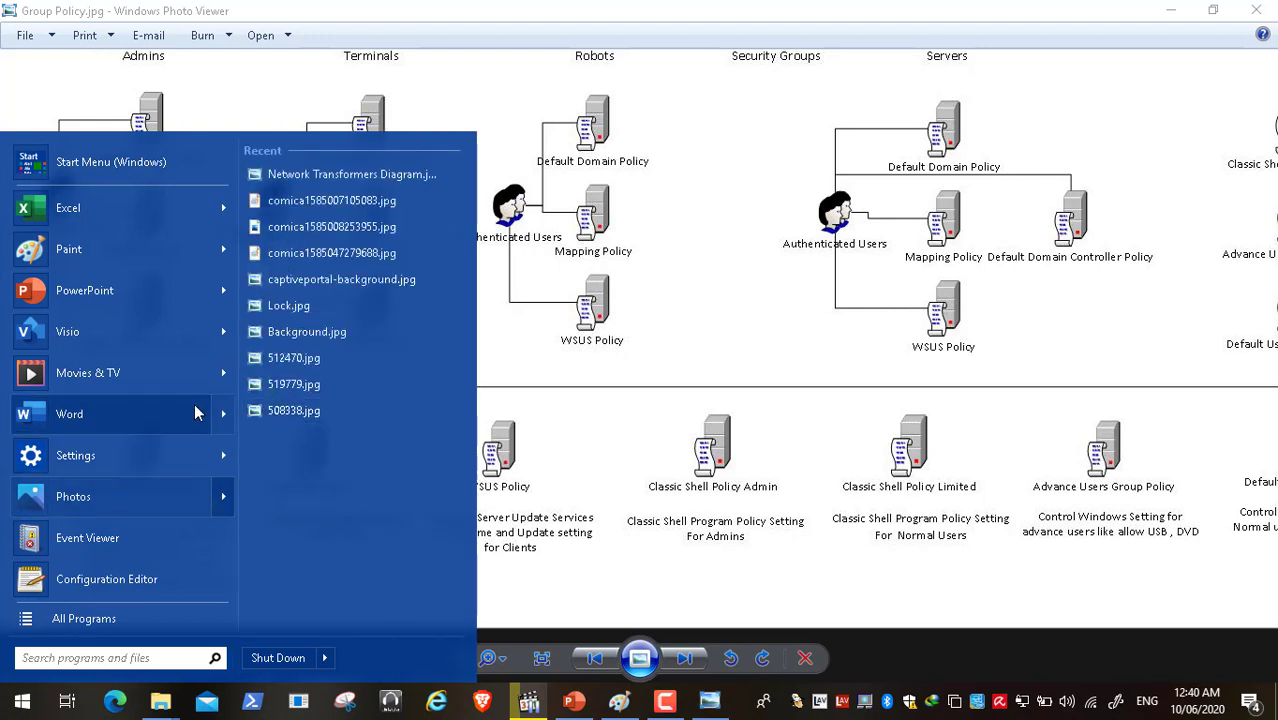
- Browse the PowerPoint and Paint recent files and the All Programs list, then close the Start menu
{"action": "mouse_move", "coordinate": [132, 303]}
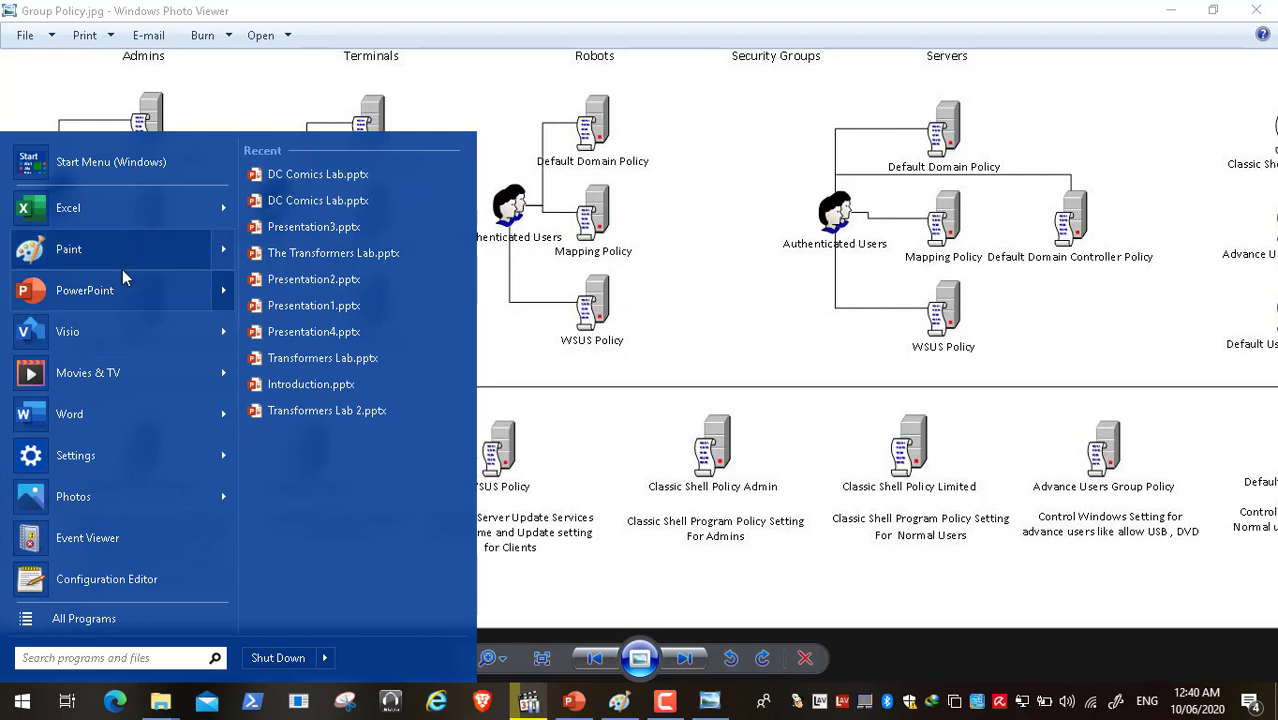
{"action": "mouse_move", "coordinate": [124, 268]}
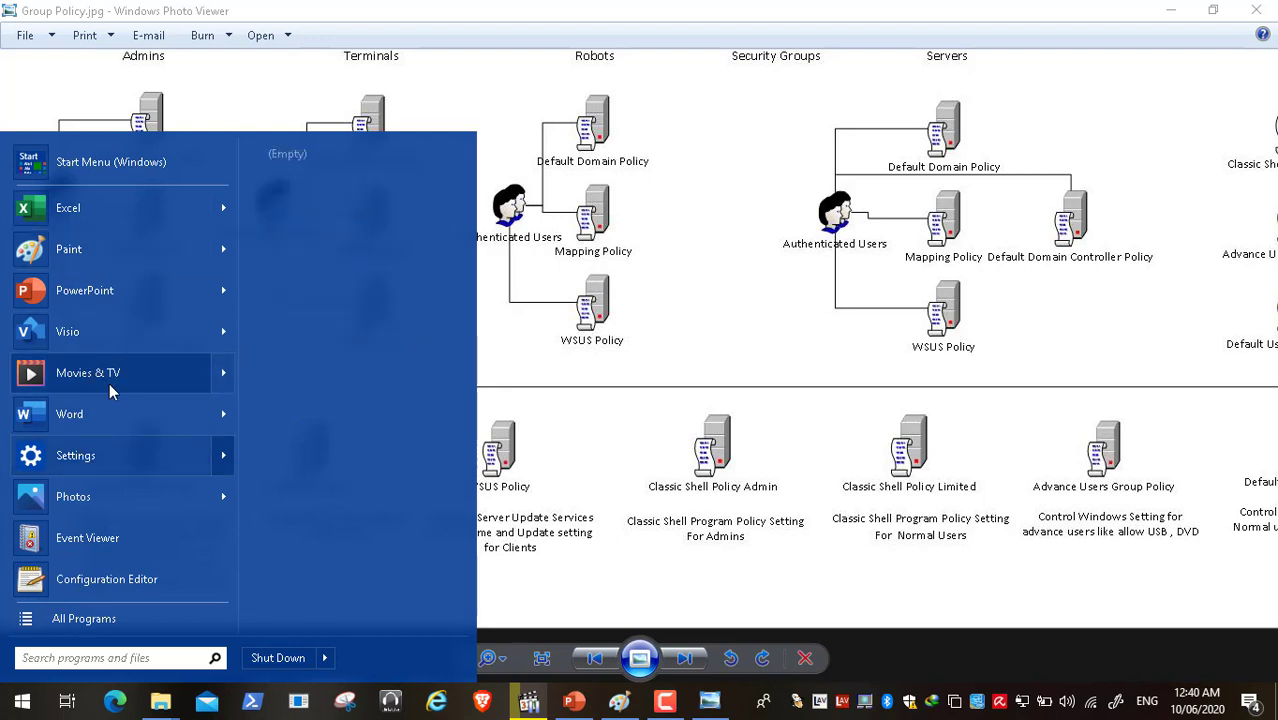
{"action": "left_click", "coordinate": [83, 620]}
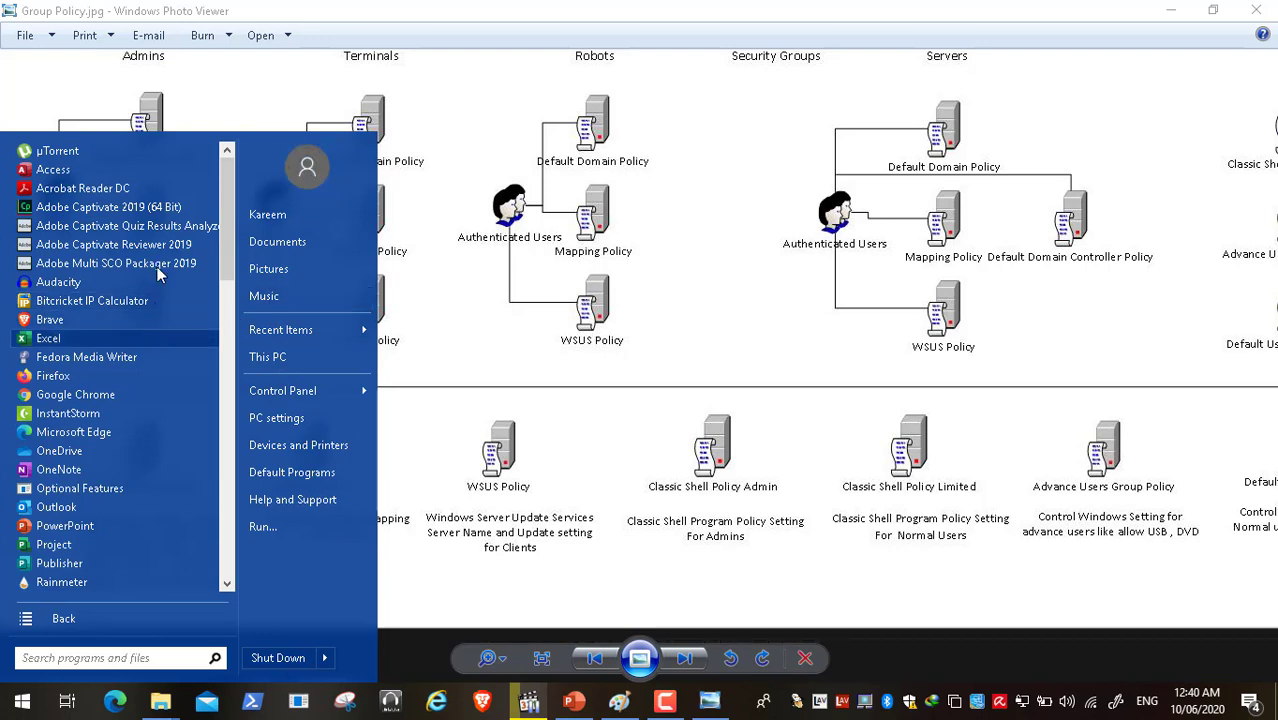
{"action": "left_click", "coordinate": [431, 287]}
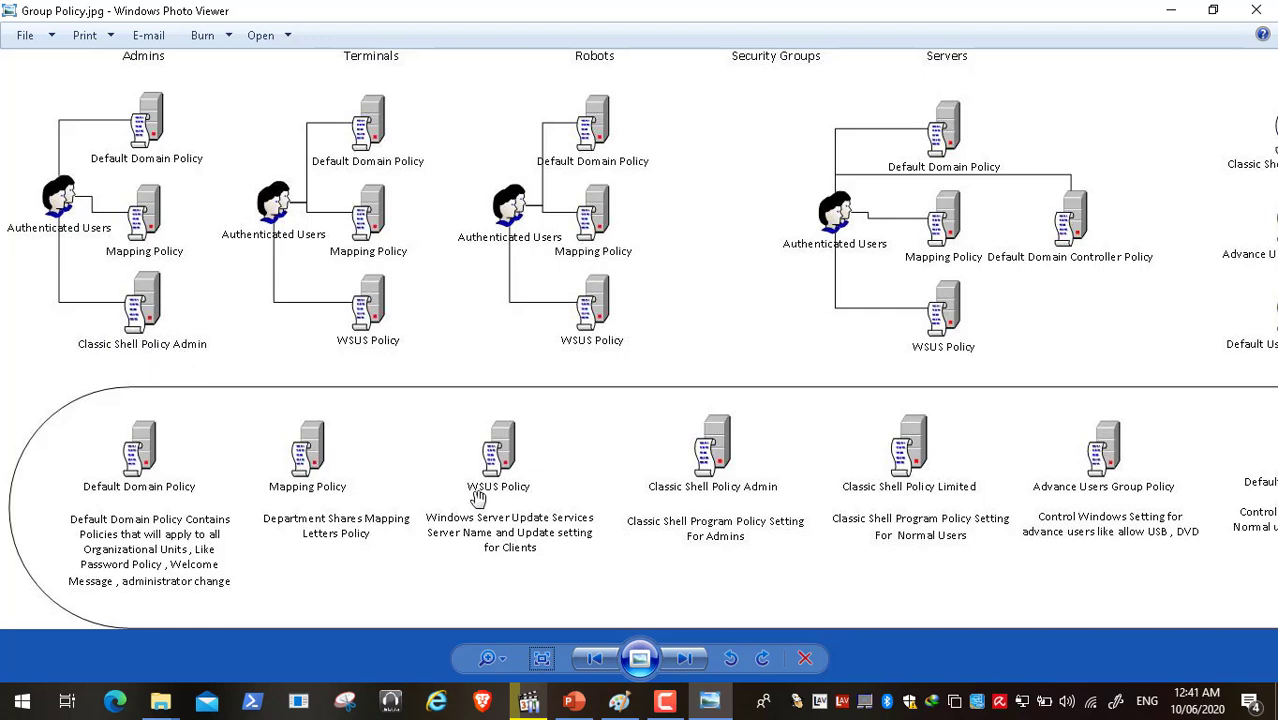
{"action": "left_click", "coordinate": [22, 705]}
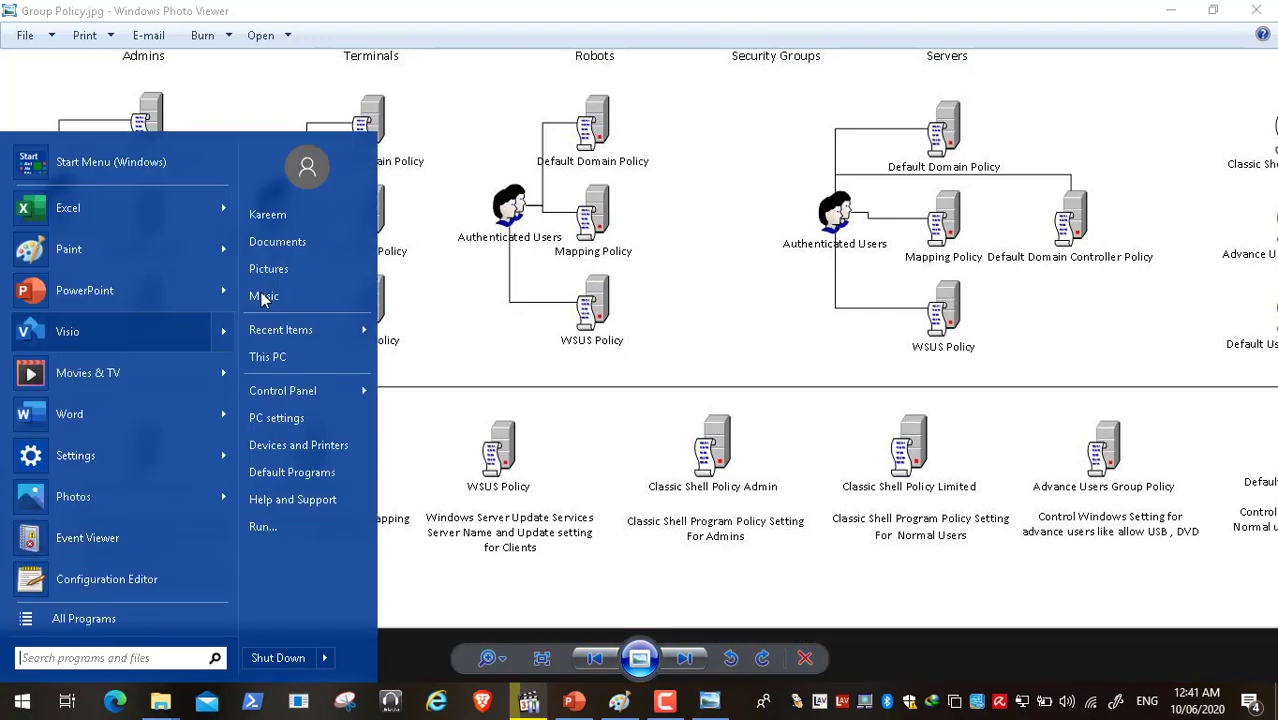
{"action": "left_click", "coordinate": [513, 384]}
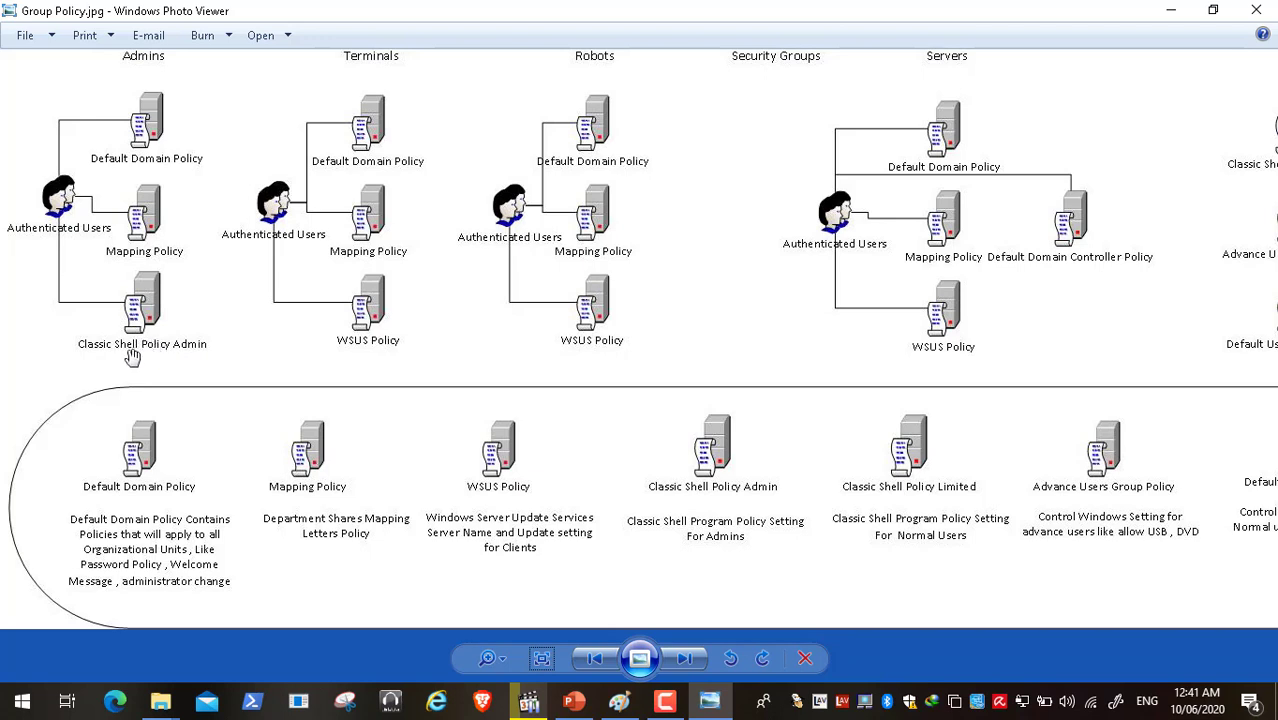
{"action": "left_click", "coordinate": [24, 702]}
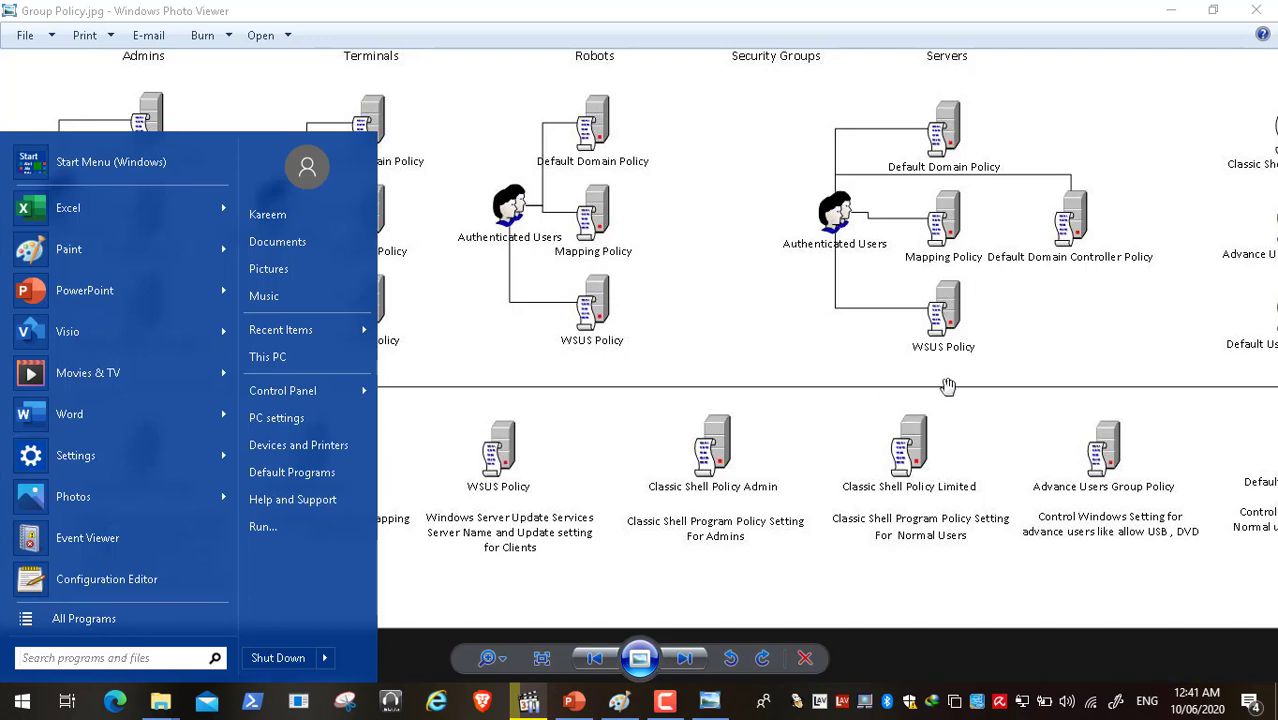
{"action": "left_click", "coordinate": [949, 386]}
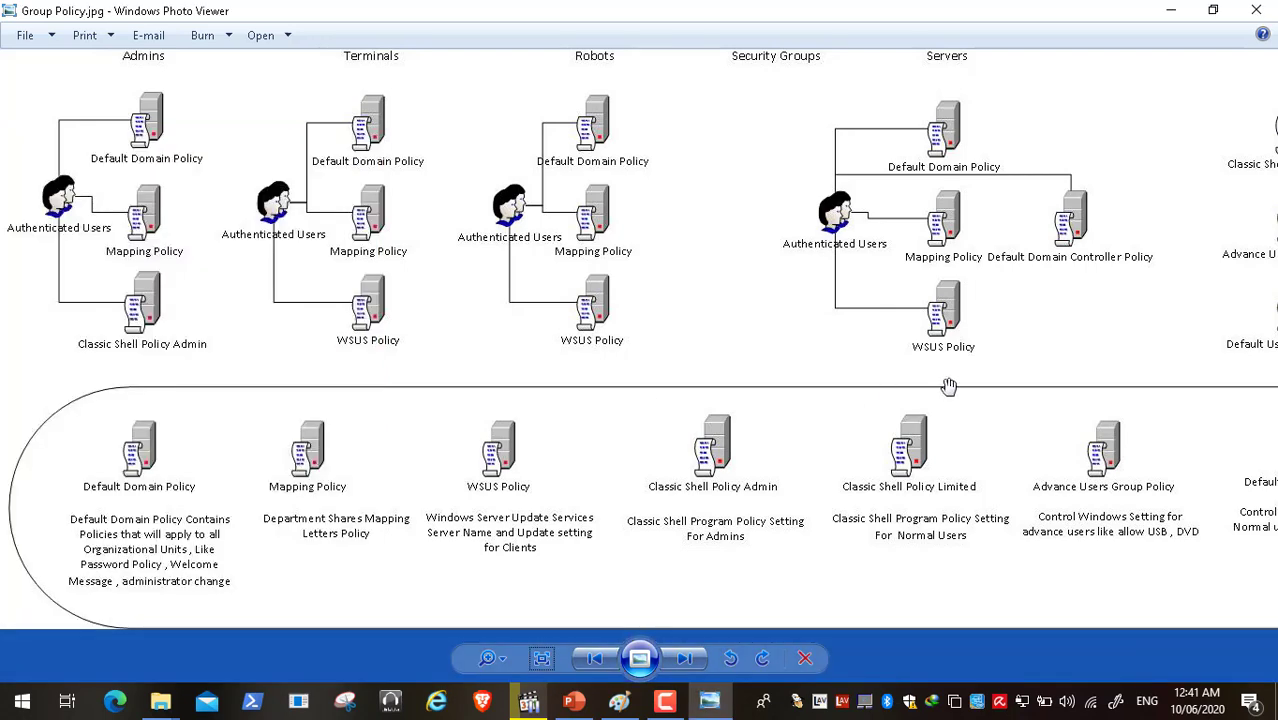
{"action": "left_click", "coordinate": [16, 708]}
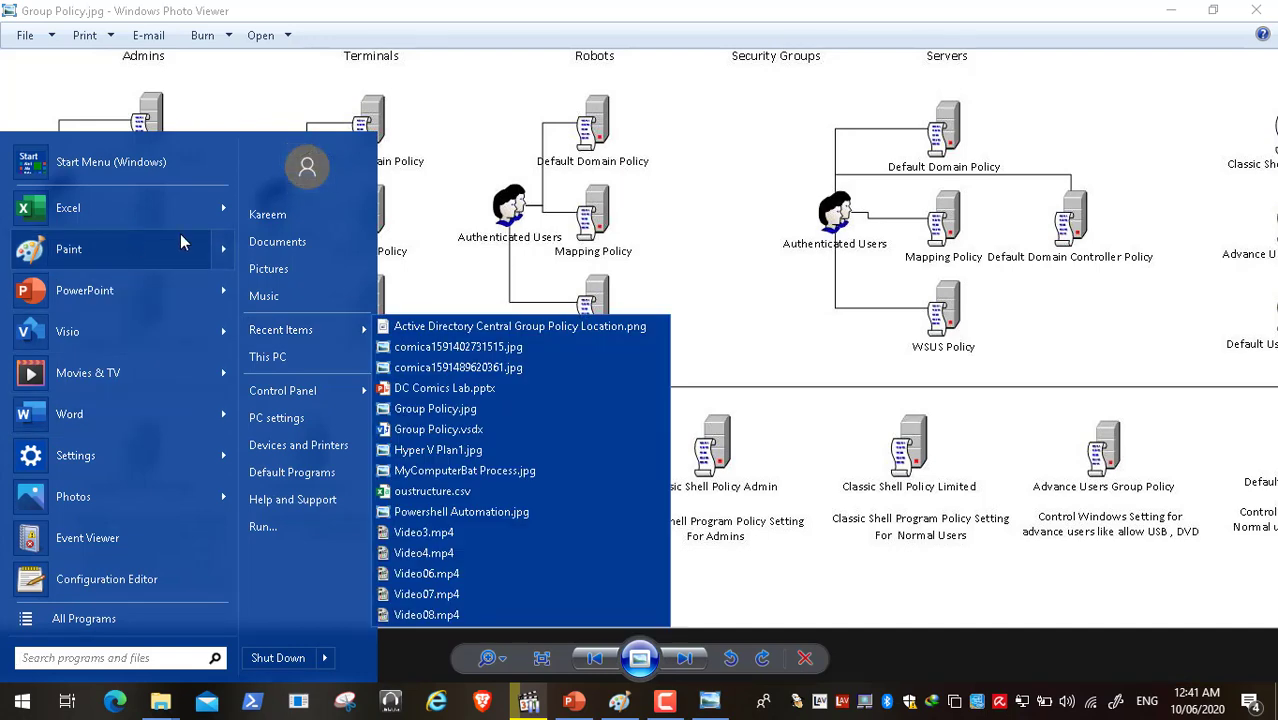
{"action": "mouse_move", "coordinate": [184, 243]}
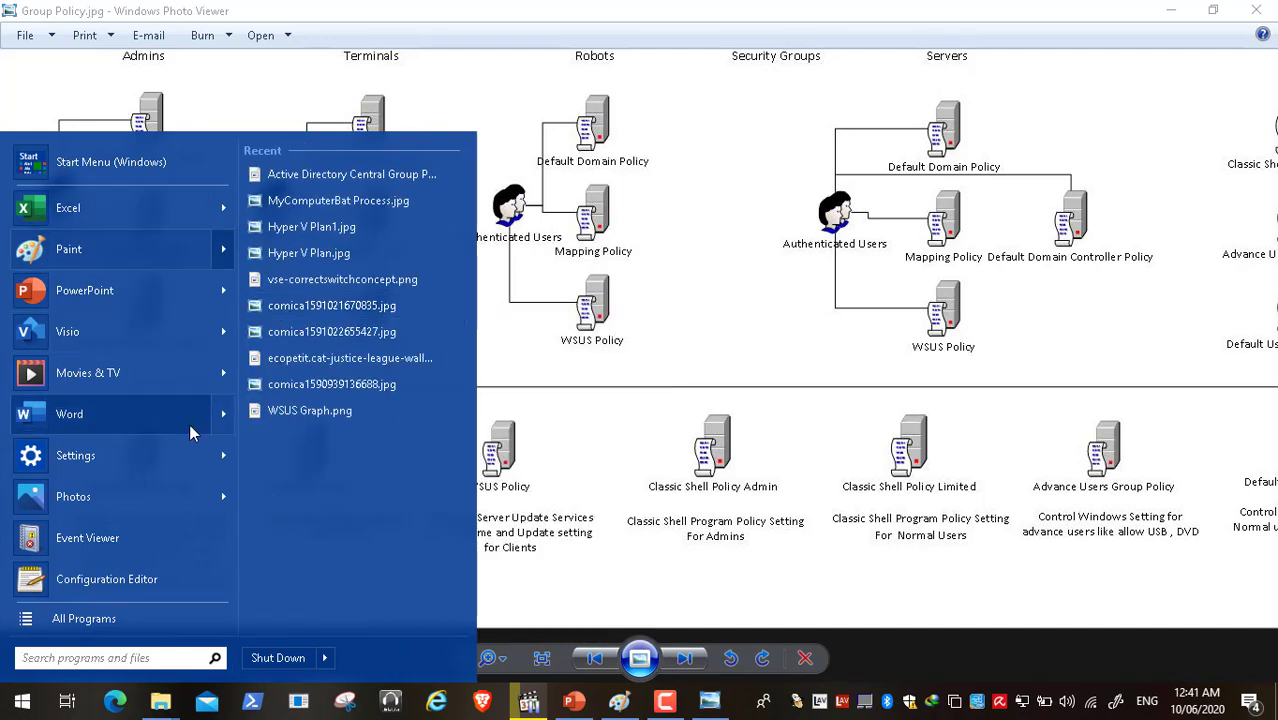
{"action": "left_click", "coordinate": [530, 328]}
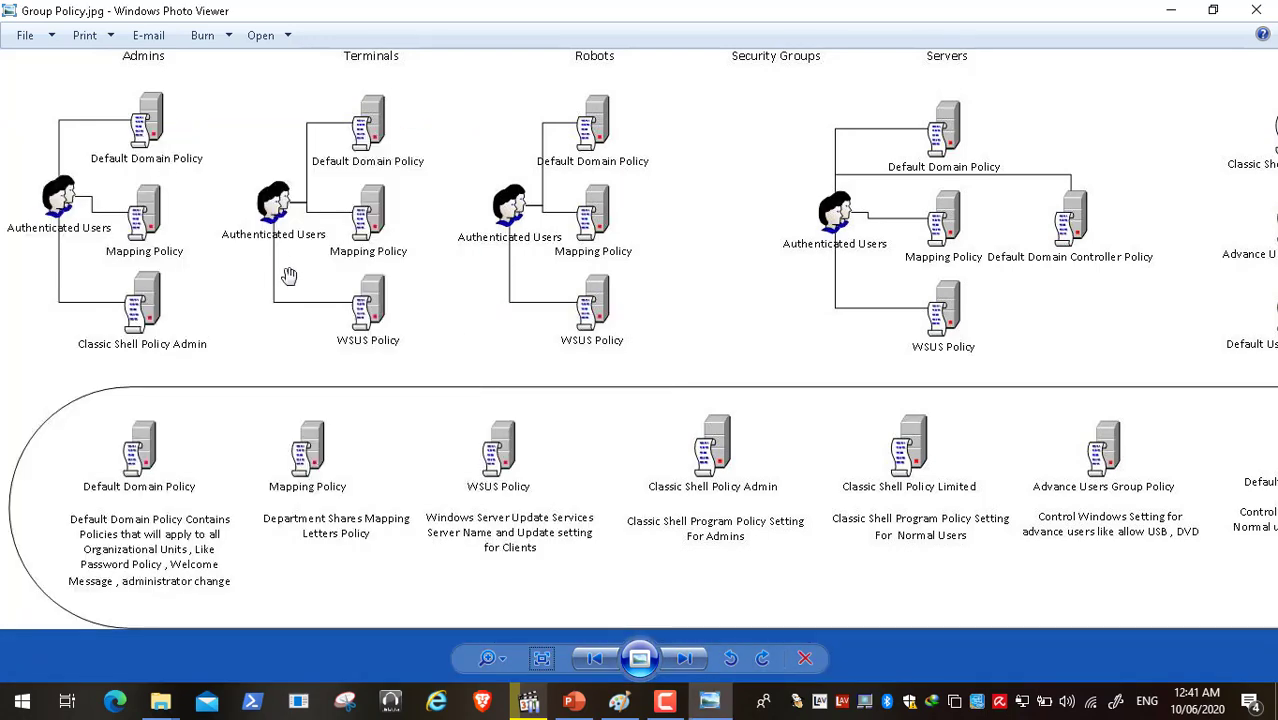
- Drag the diagram down so the Admins, Terminals, Robots, Security Groups and Servers folders appear
{"action": "left_click_drag", "start_coordinate": [288, 275], "coordinate": [295, 393]}
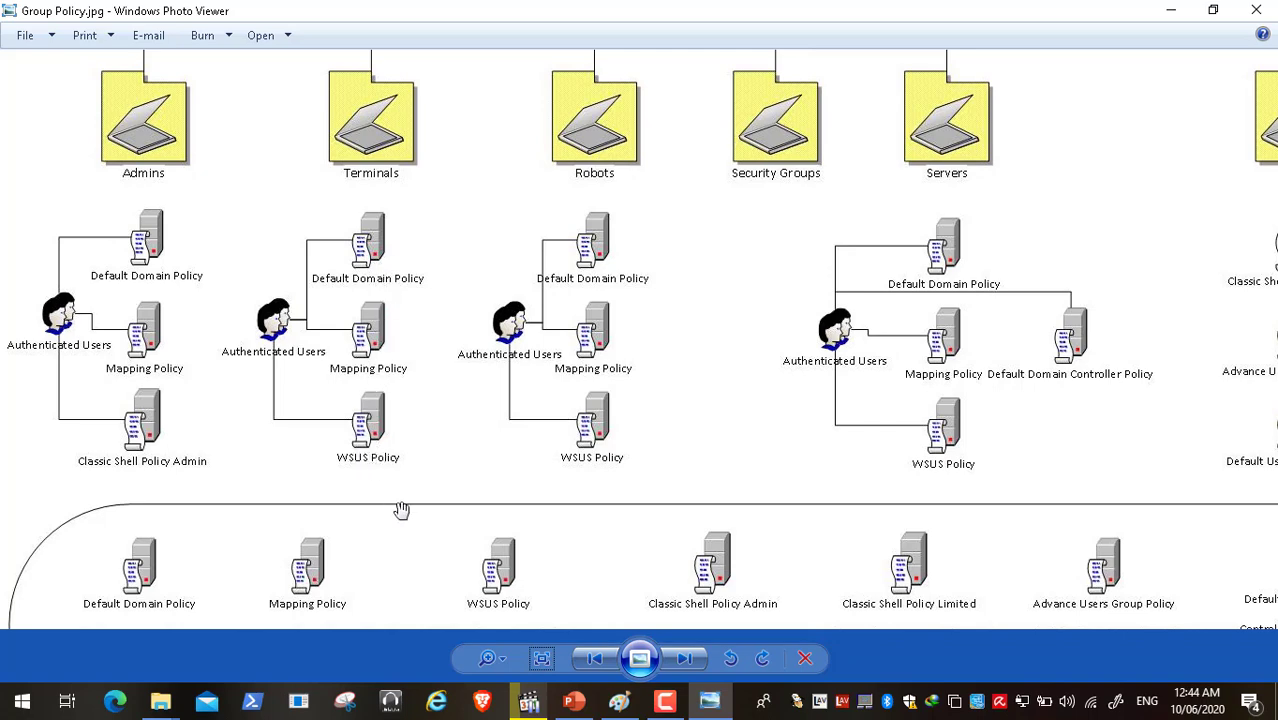
- Pan the diagram to the bottom descriptions, back to the OU icons, then right to the Users column
{"action": "left_click_drag", "start_coordinate": [401, 510], "coordinate": [412, 408]}
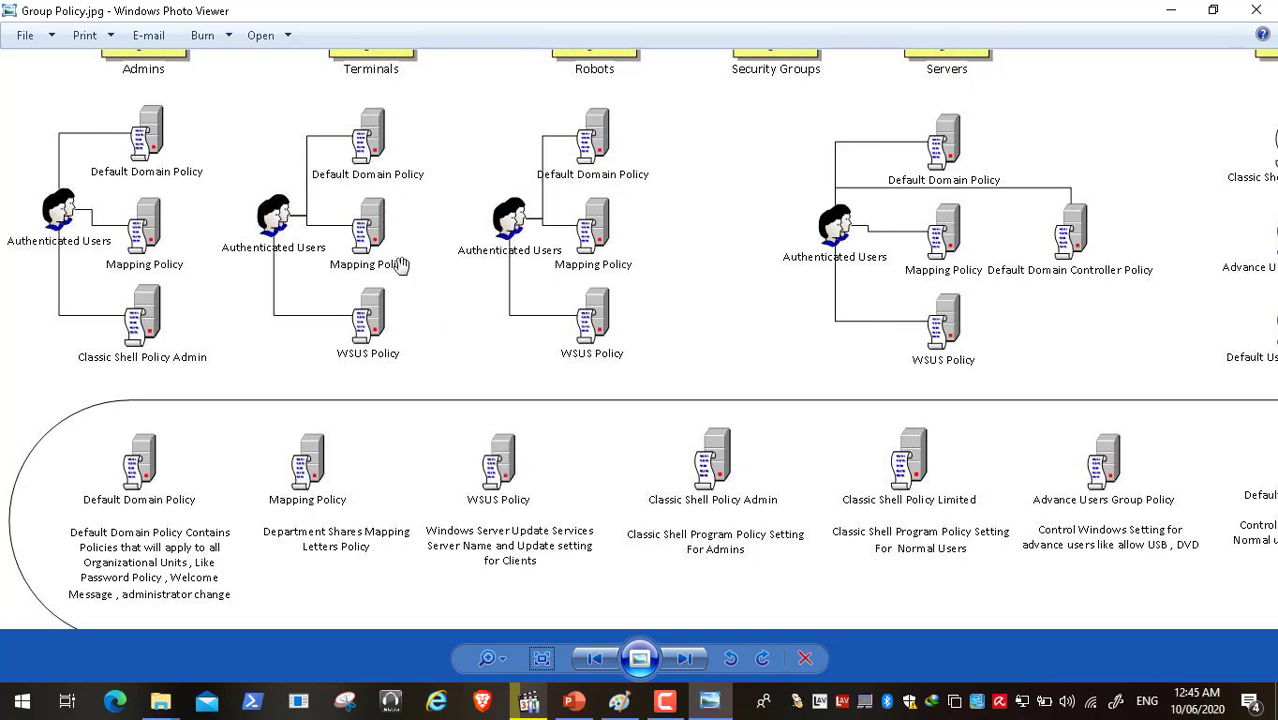
{"action": "left_click_drag", "start_coordinate": [400, 264], "coordinate": [415, 389]}
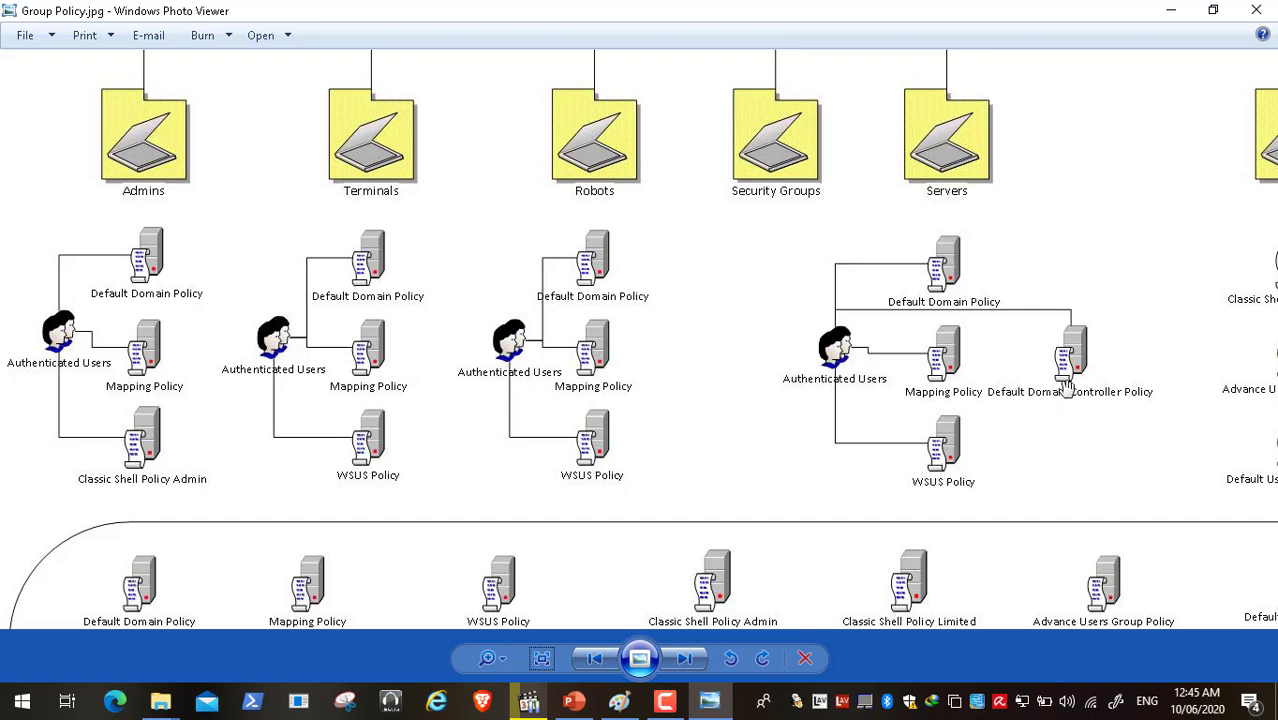
{"action": "left_click_drag", "start_coordinate": [1062, 392], "coordinate": [842, 346]}
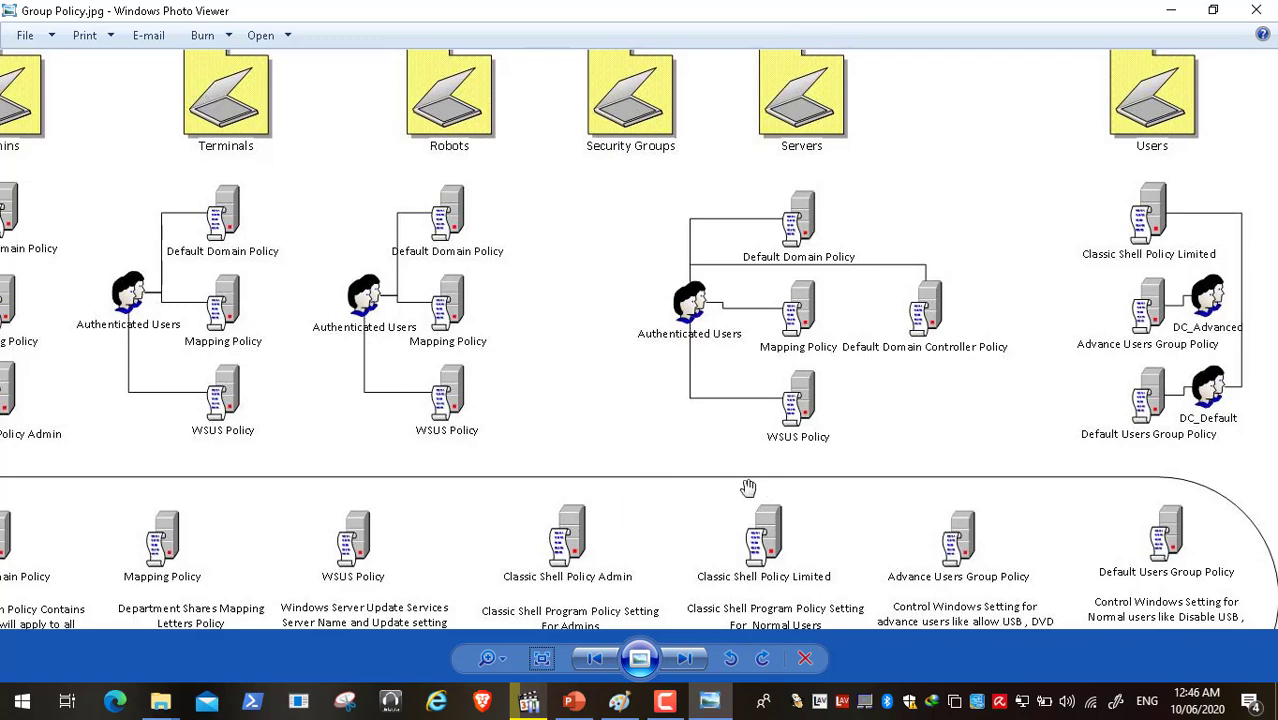
- Scroll the diagram across and up to the bottom policy descriptions, then bring up the Start menu
{"action": "left_click_drag", "start_coordinate": [798, 502], "coordinate": [265, 520]}
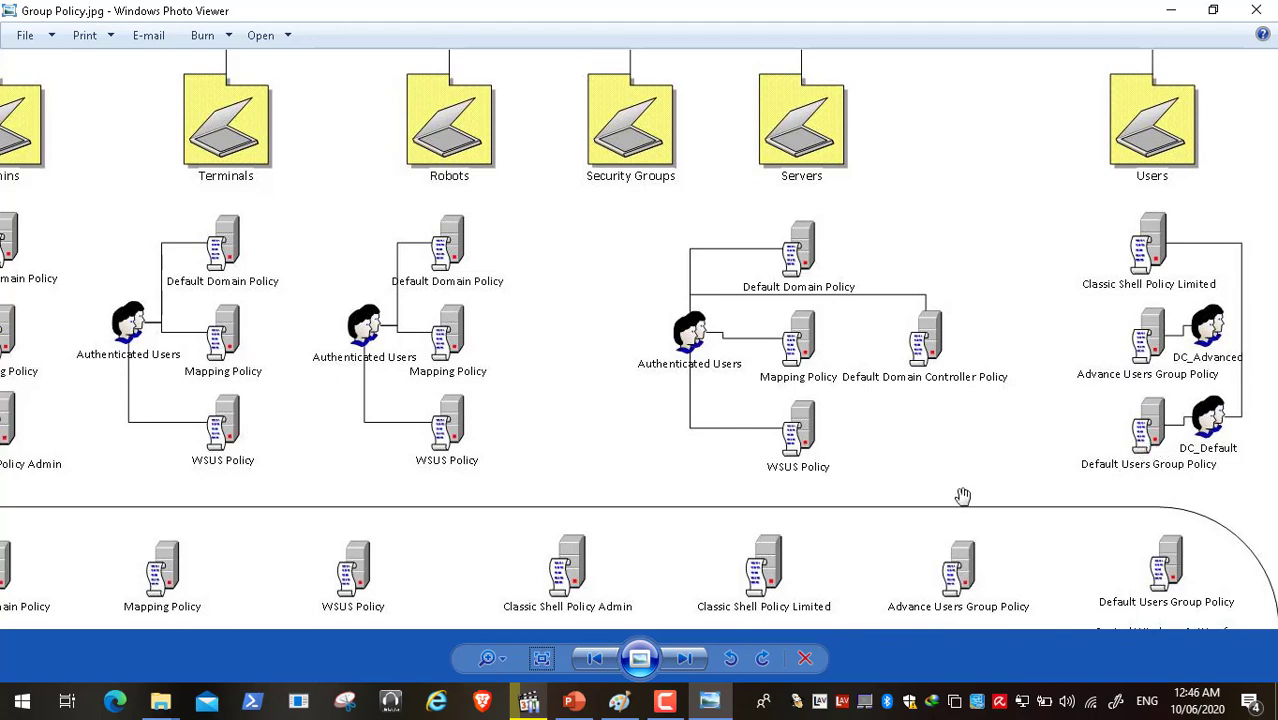
{"action": "left_click_drag", "start_coordinate": [963, 496], "coordinate": [963, 341]}
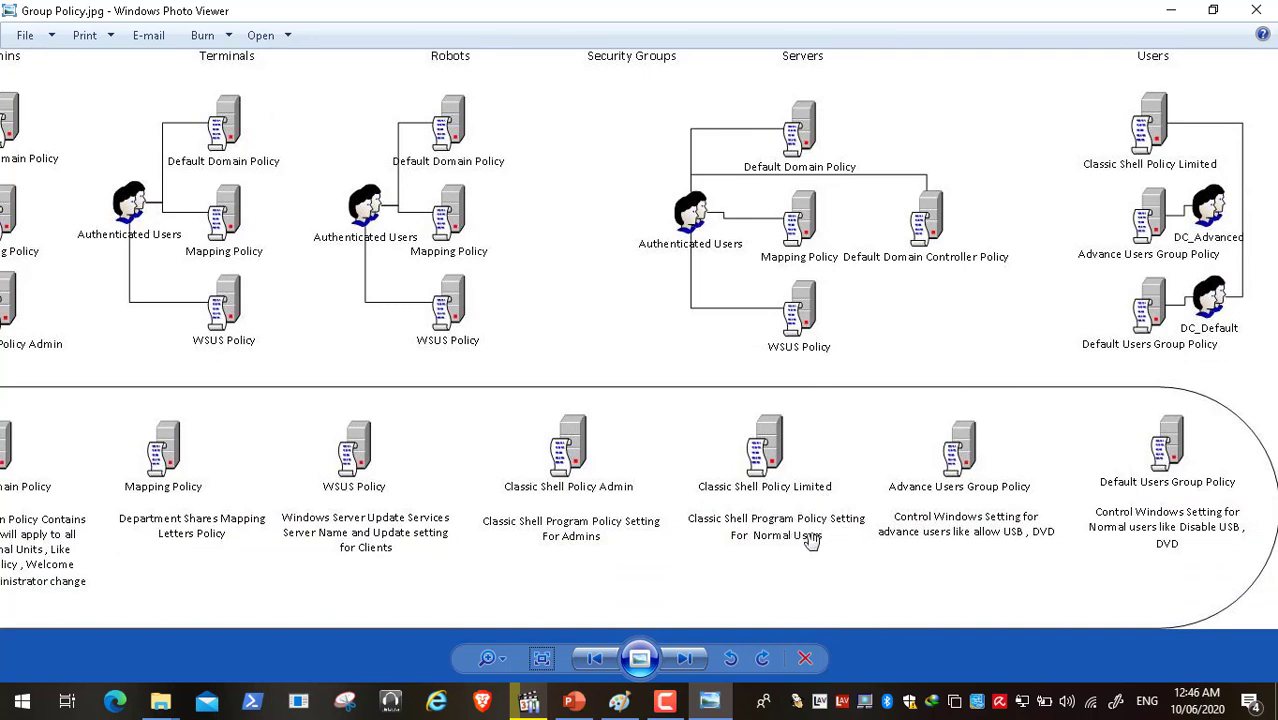
{"action": "left_click", "coordinate": [5, 700]}
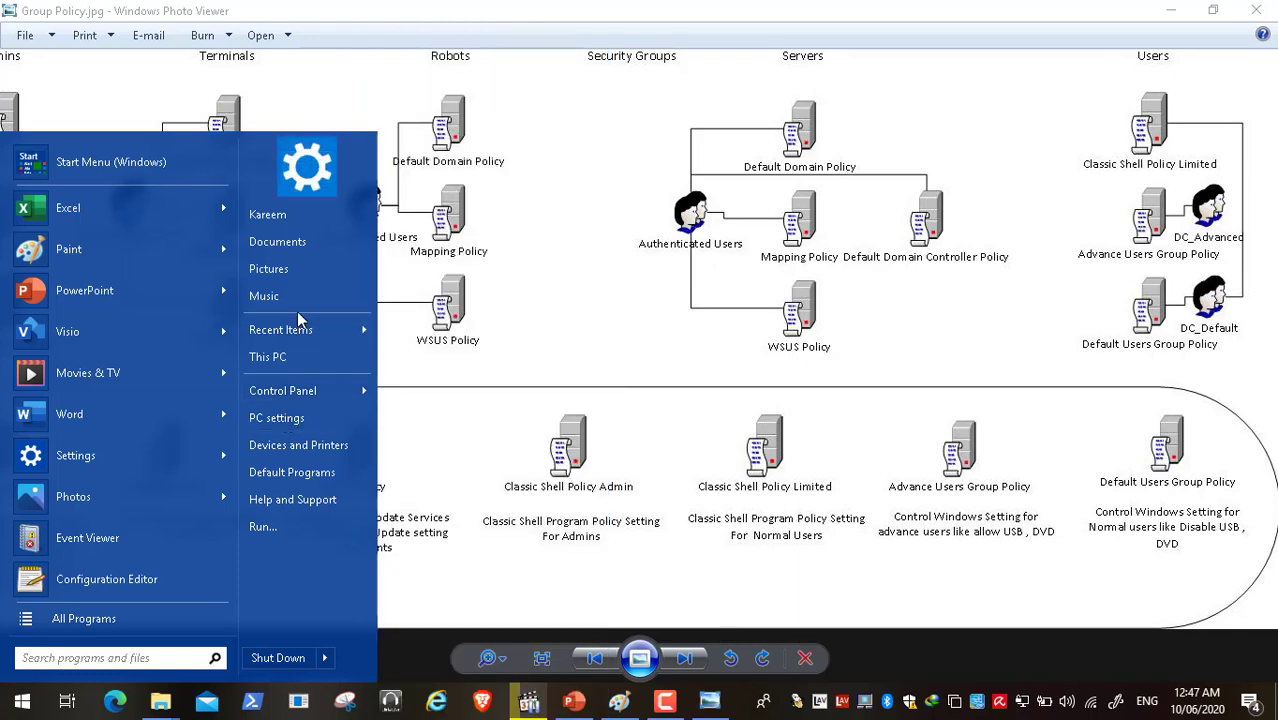
- Dismiss the Start menu so the Users policy links show in the diagram again
{"action": "left_click", "coordinate": [772, 483]}
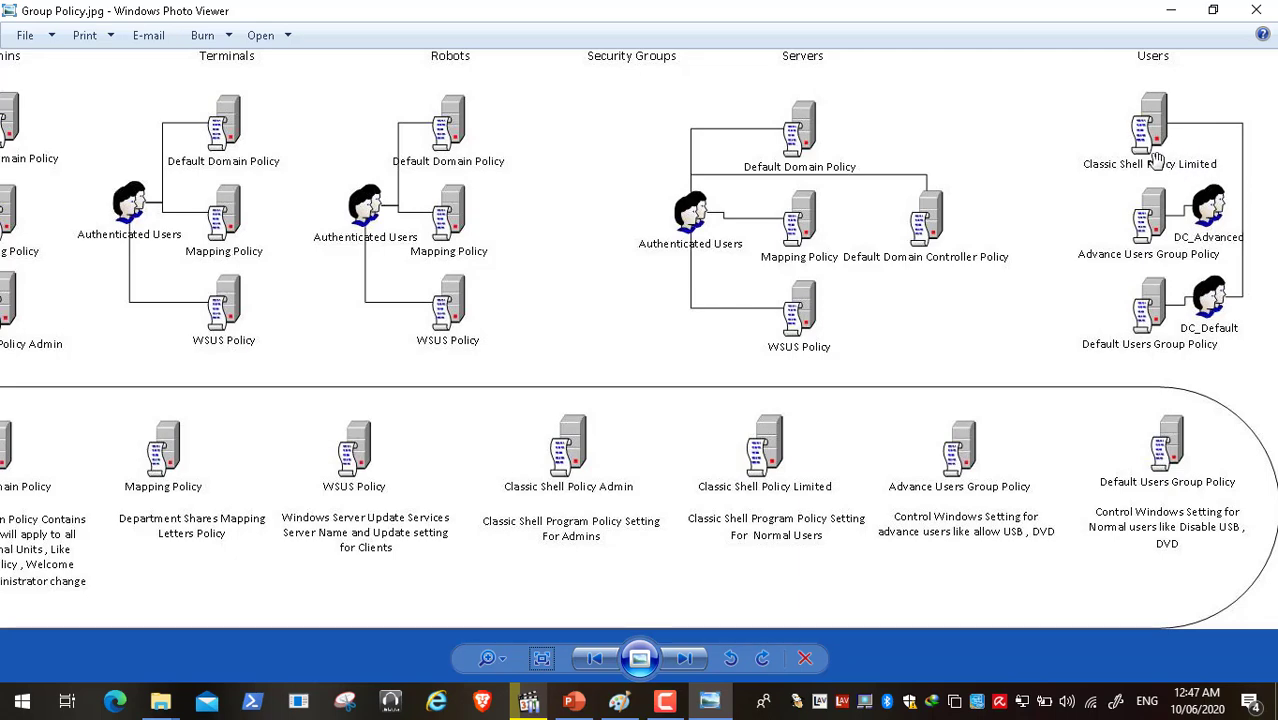
{"action": "left_click_drag", "start_coordinate": [1160, 112], "coordinate": [1165, 183]}
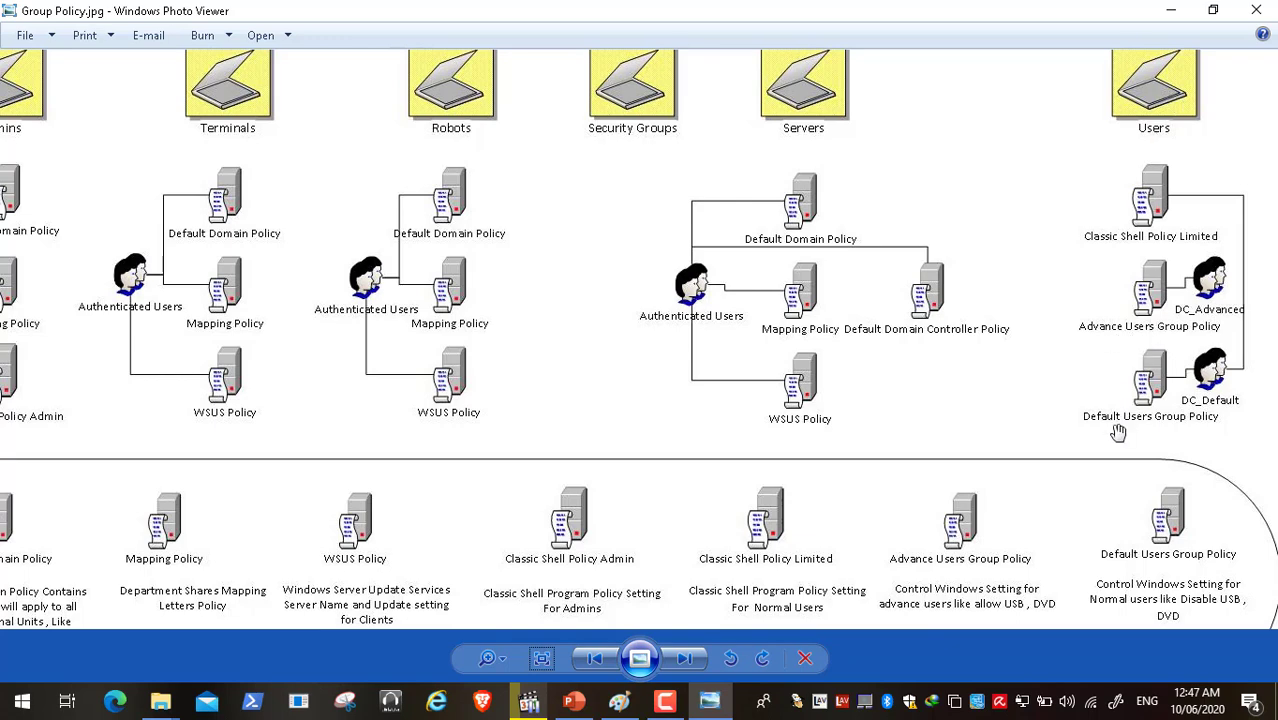
{"action": "left_click_drag", "start_coordinate": [1118, 432], "coordinate": [1120, 318]}
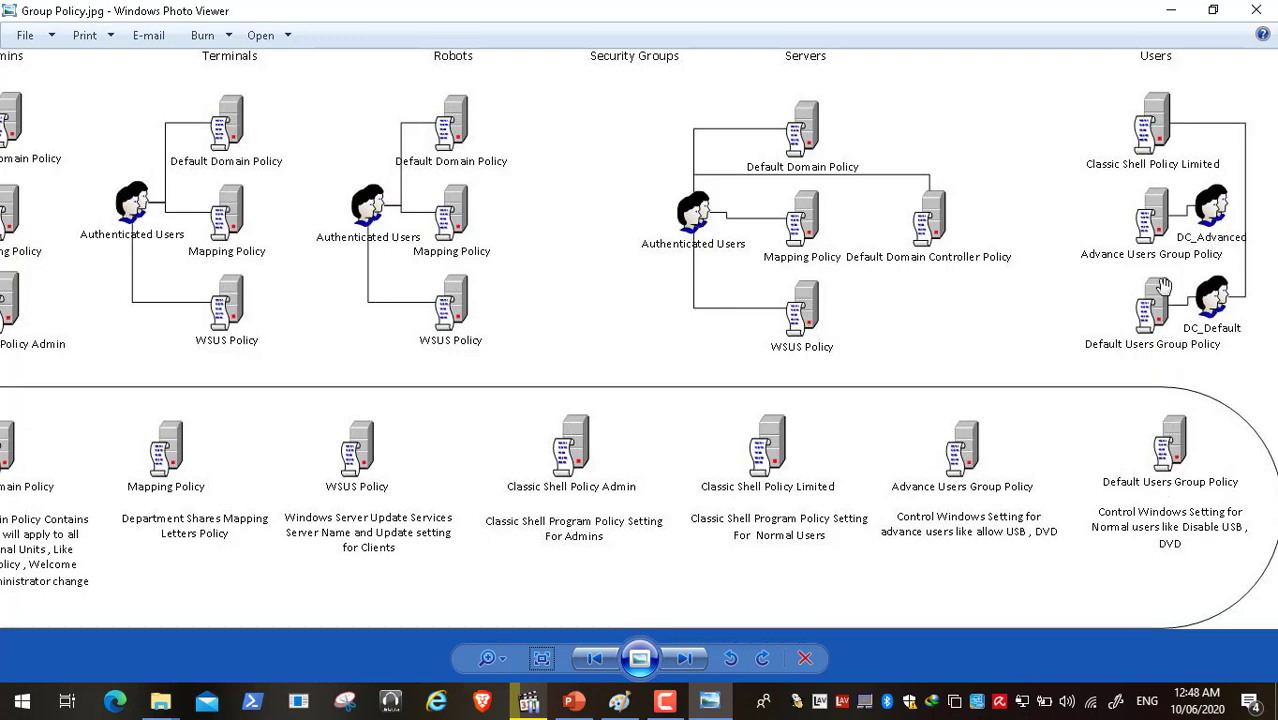
{"action": "left_click_drag", "start_coordinate": [1163, 287], "coordinate": [1169, 400]}
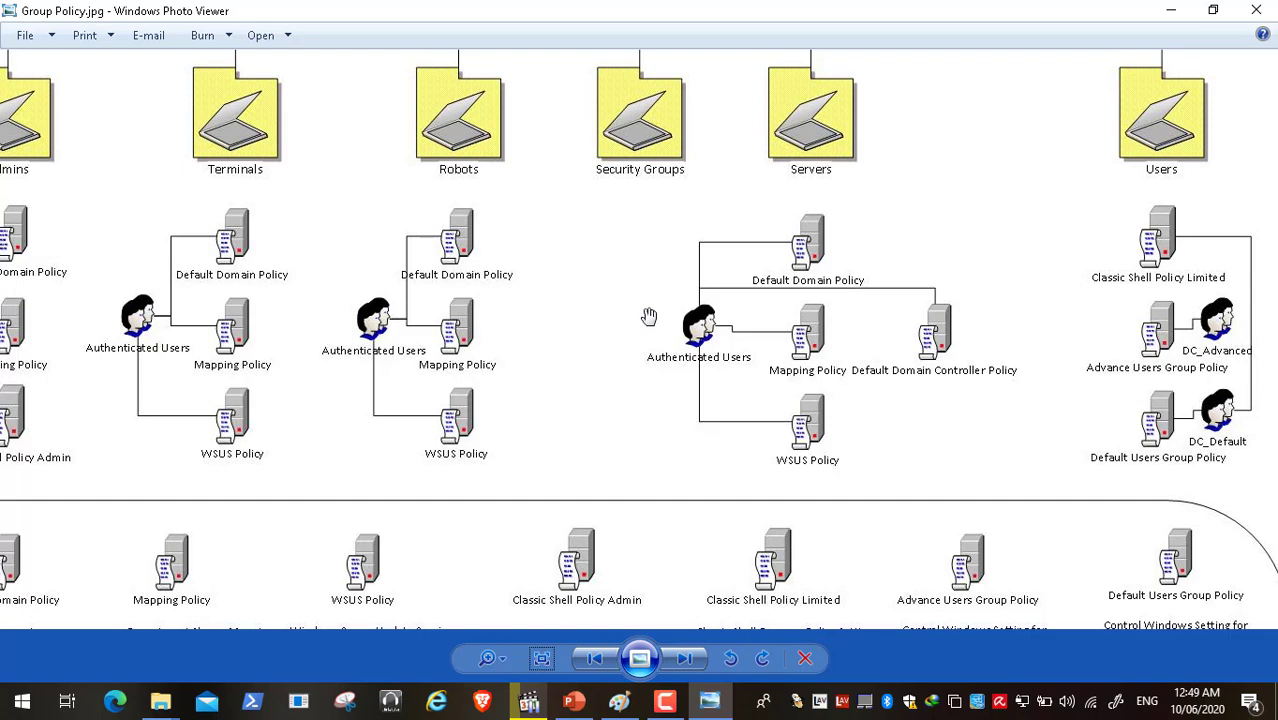
- Fit and close the diagram, bring Video3.mp4 out of full screen, and show the Explorer windows
{"action": "left_click", "coordinate": [542, 660]}
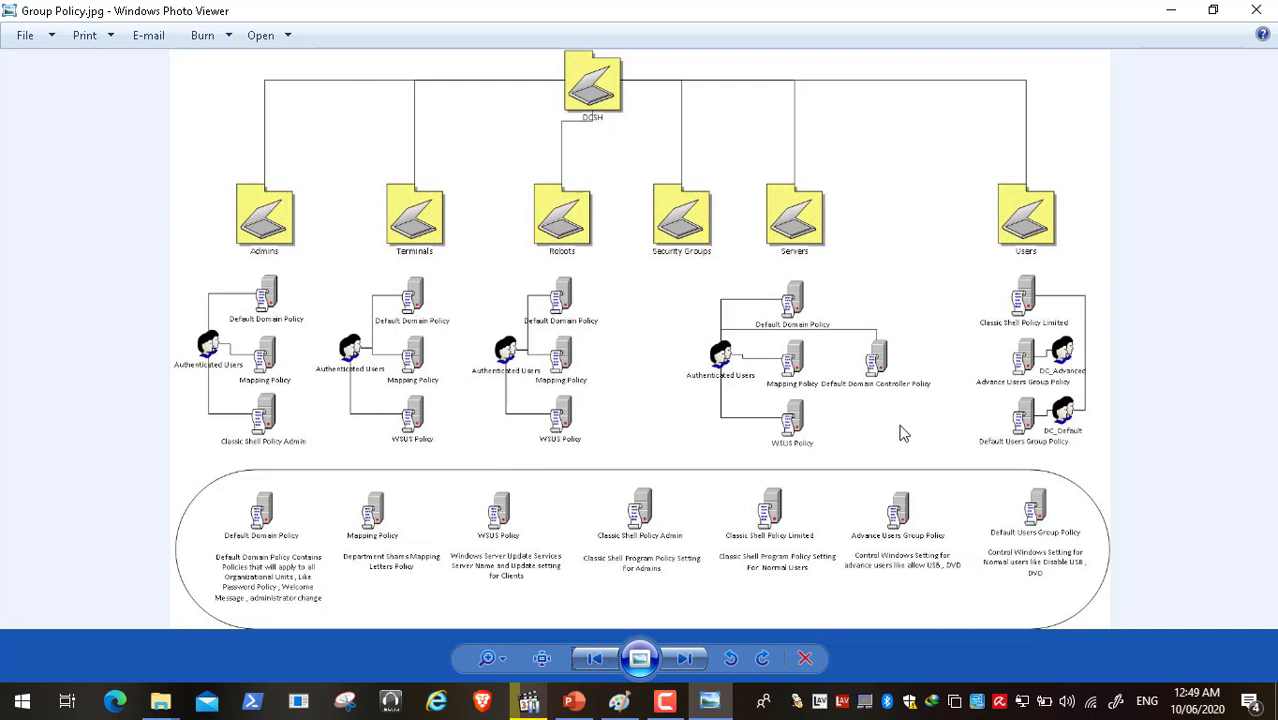
{"action": "left_click", "coordinate": [1259, 16]}
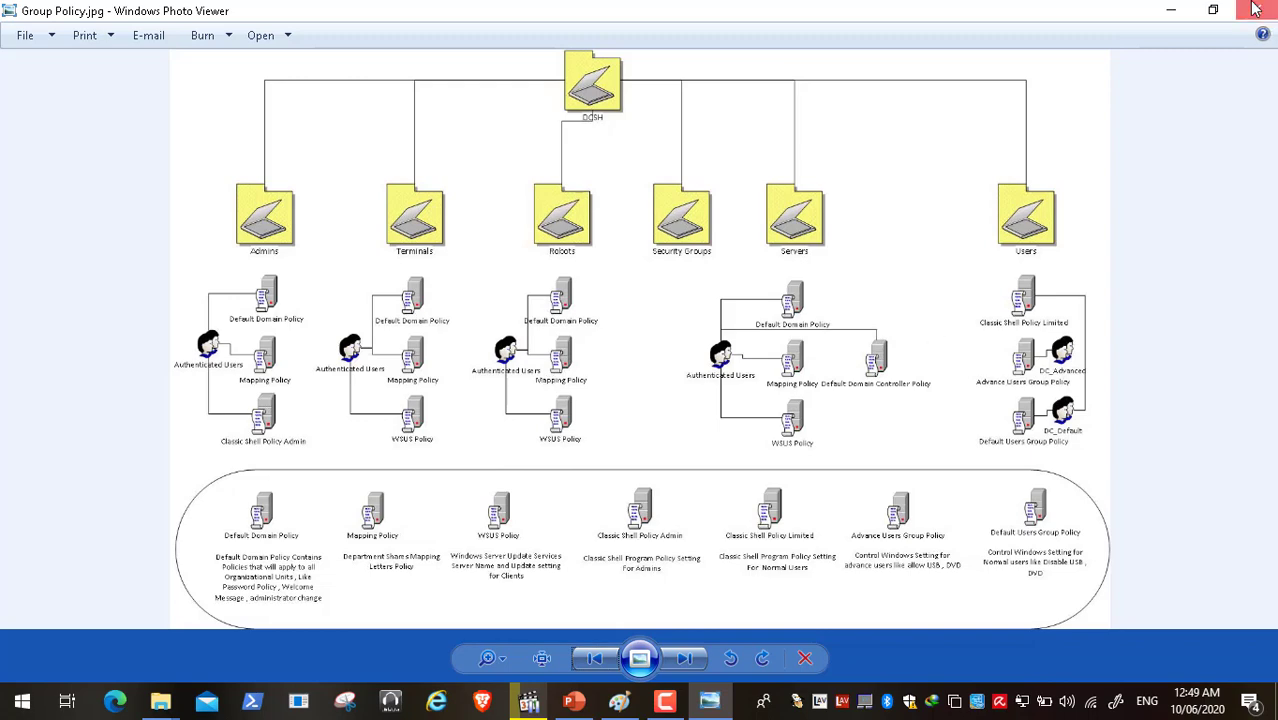
{"action": "left_click", "coordinate": [530, 702]}
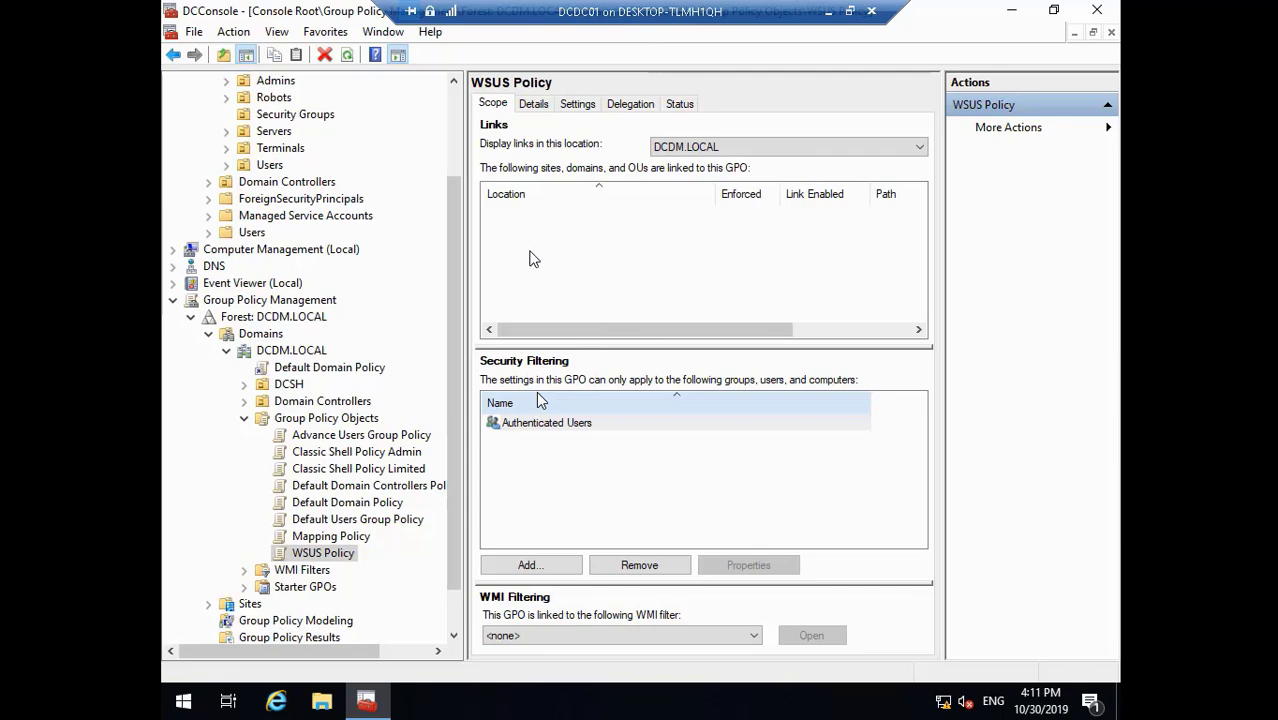
{"action": "double_click", "coordinate": [377, 457]}
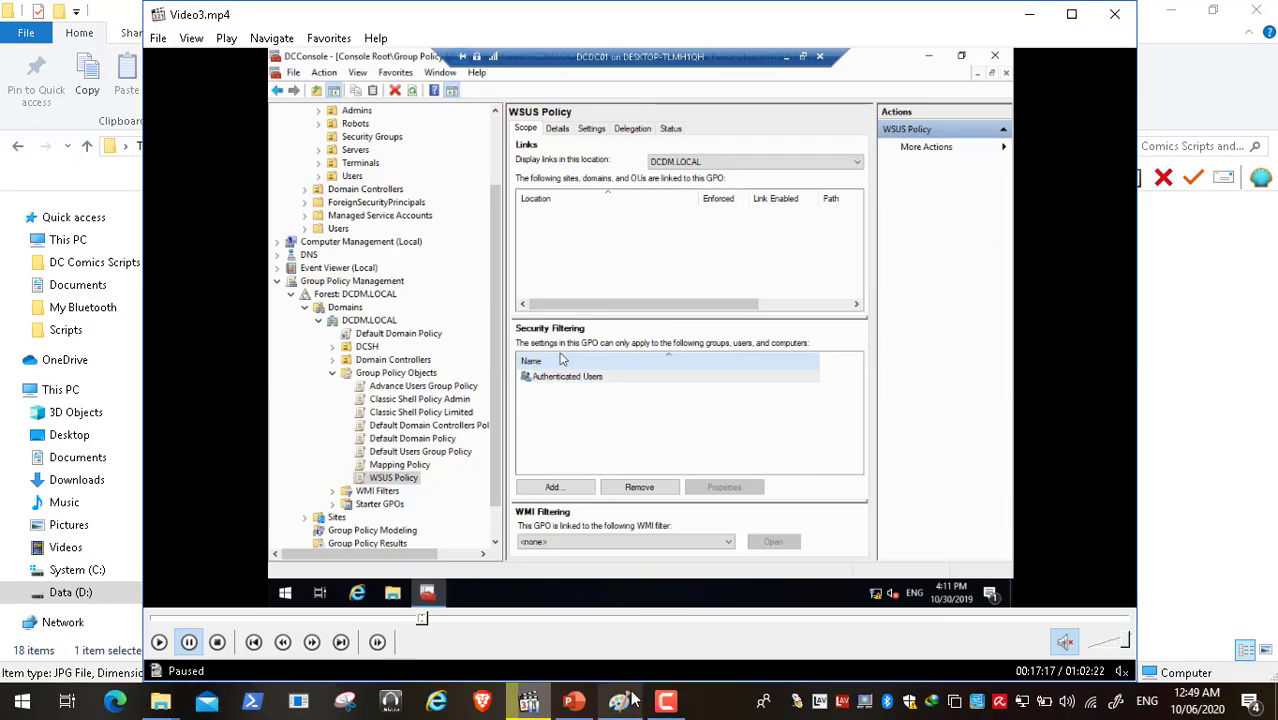
{"action": "left_click", "coordinate": [160, 702]}
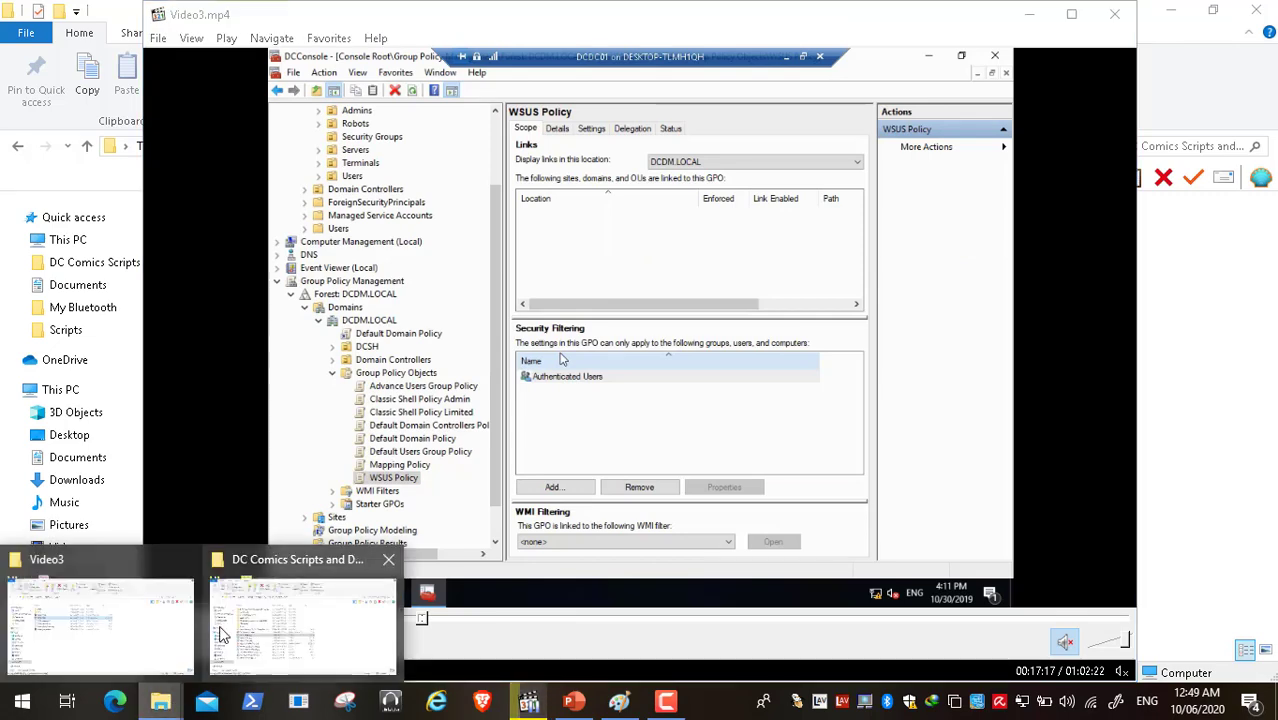
{"action": "left_click", "coordinate": [322, 600]}
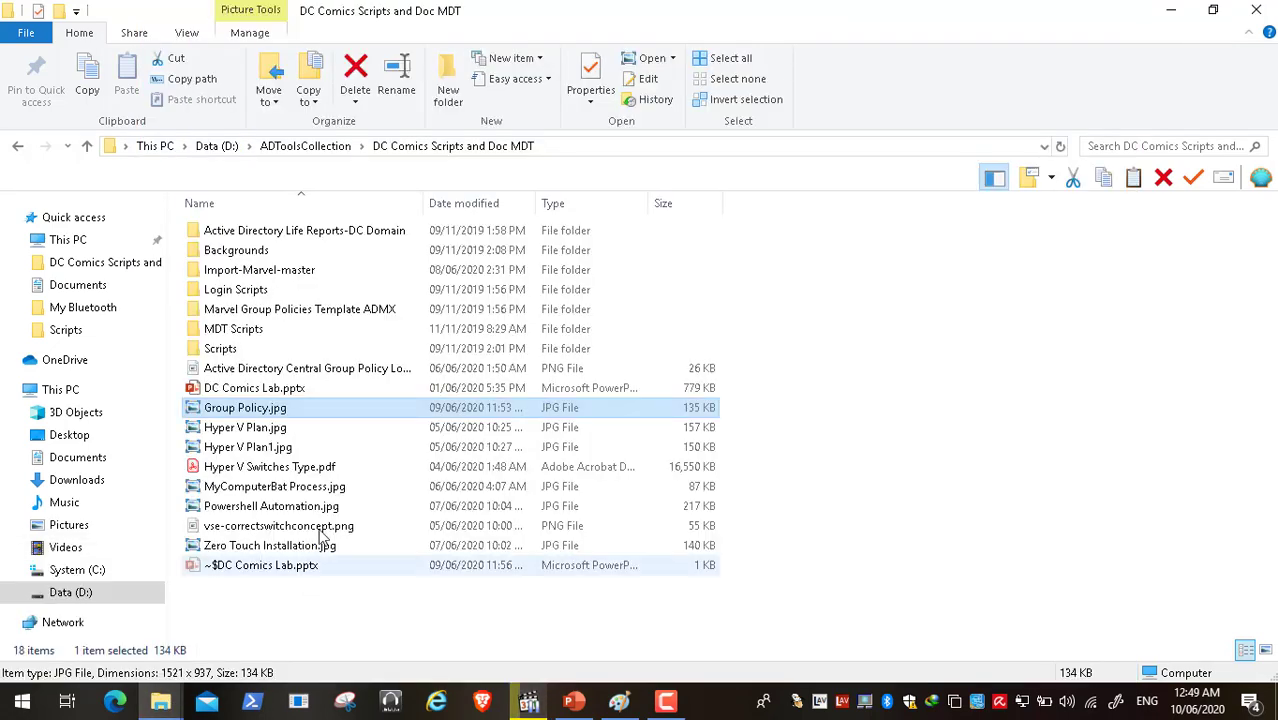
{"action": "double_click", "coordinate": [245, 408]}
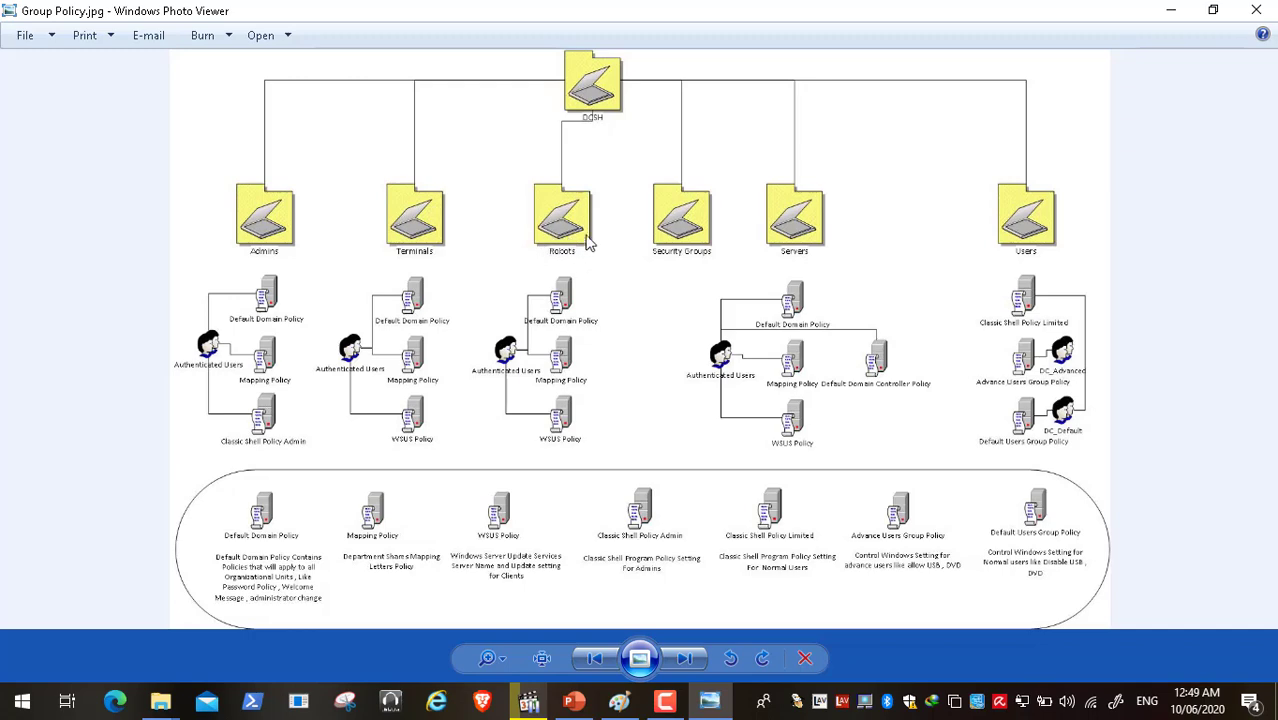
{"action": "left_click", "coordinate": [1172, 9]}
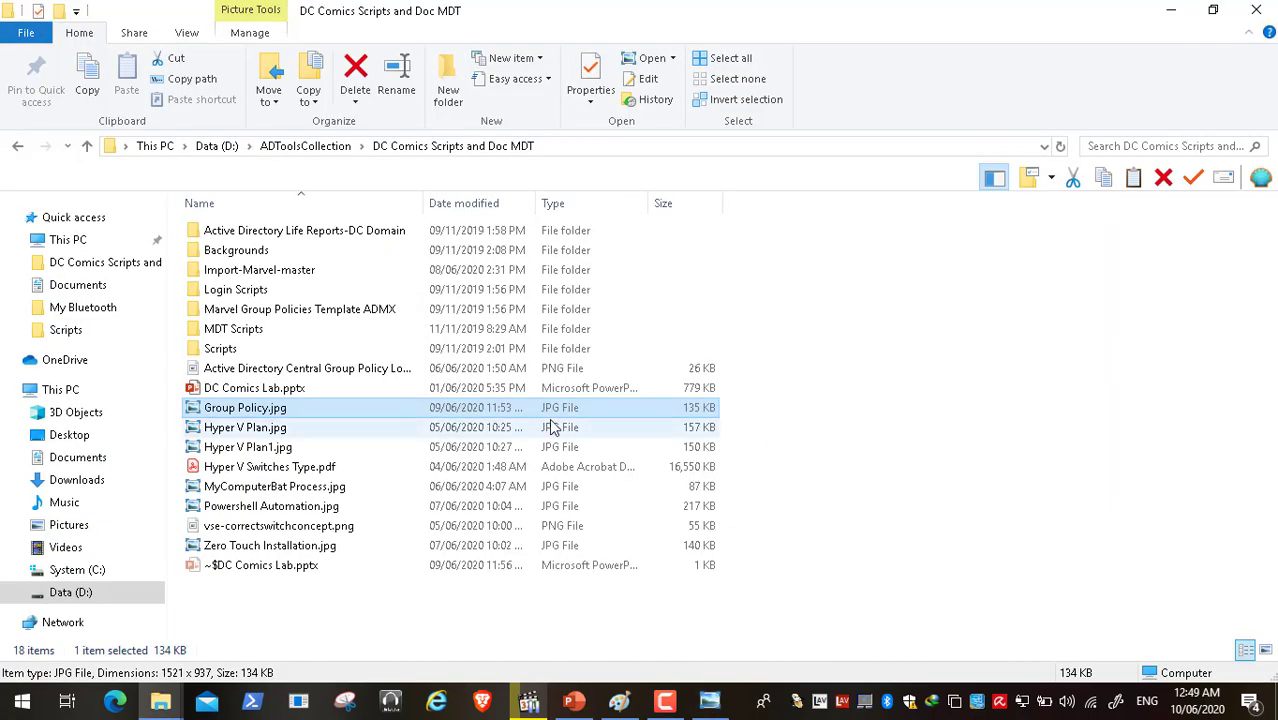
{"action": "left_click", "coordinate": [528, 702]}
- Play the video full screen through linking Classic Shell Policy Limited to the Users OU
{"action": "double_click", "coordinate": [428, 401]}
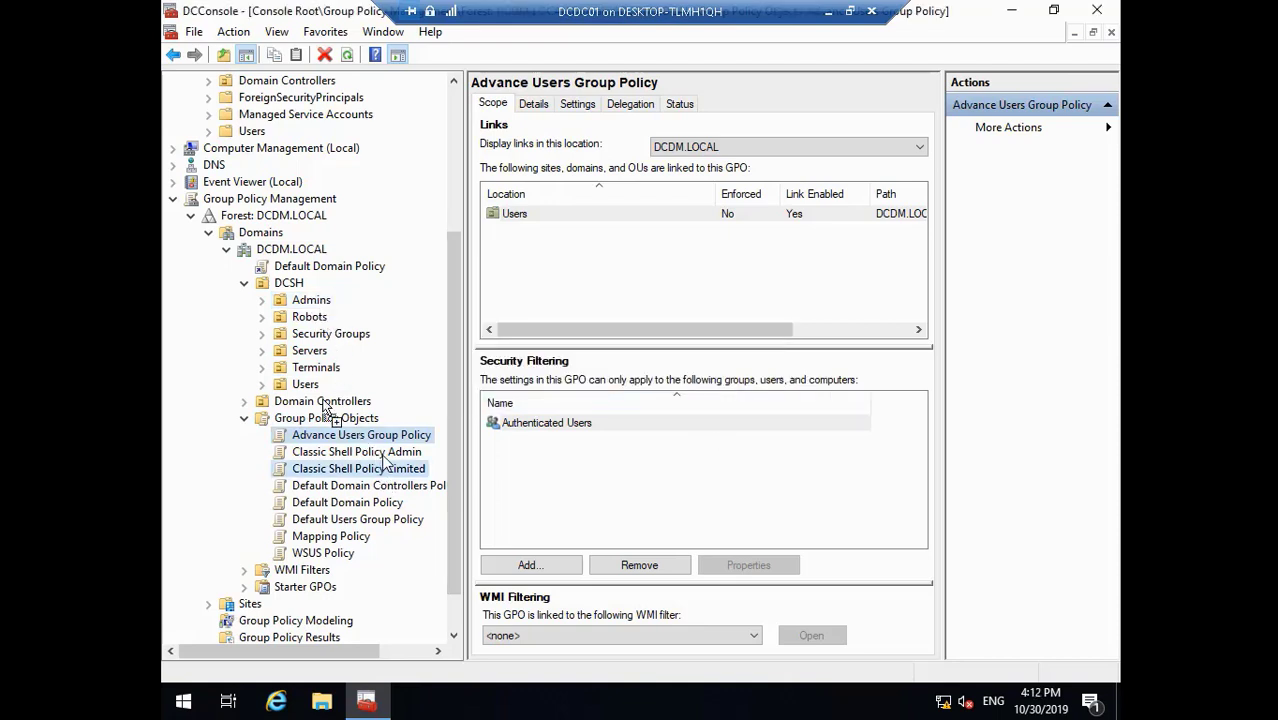
{"action": "left_click_drag", "start_coordinate": [325, 405], "coordinate": [305, 385]}
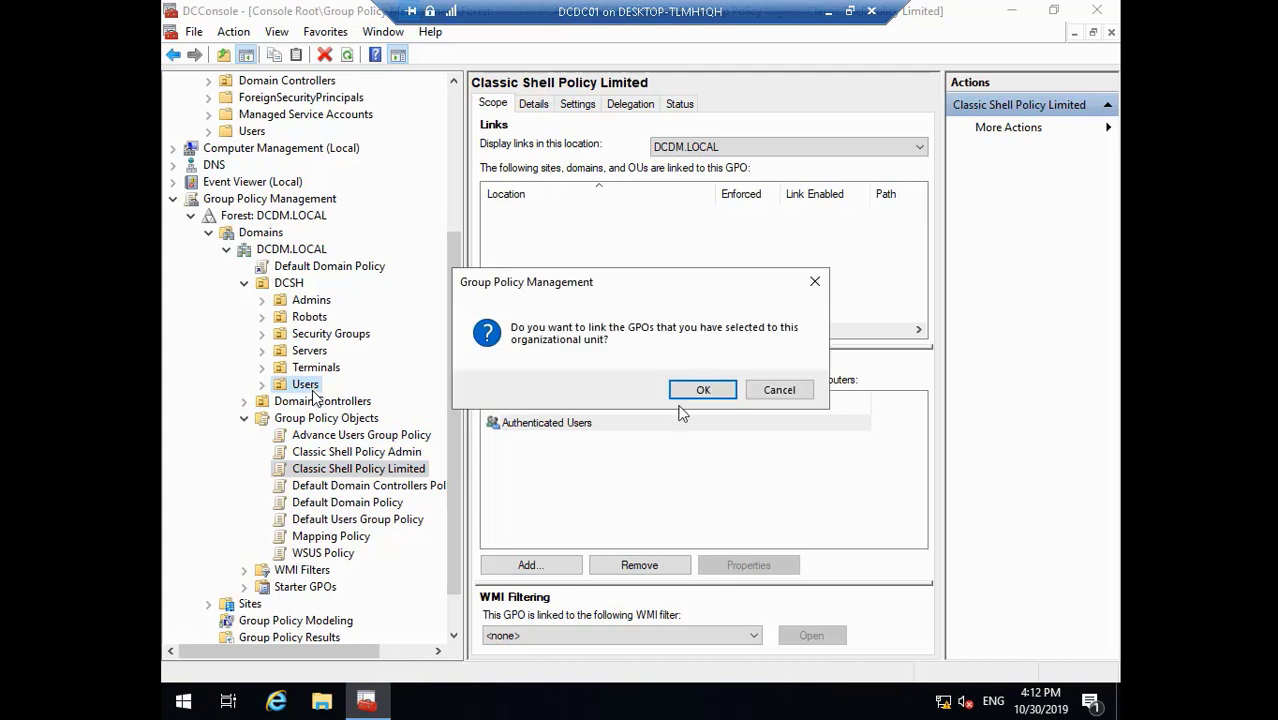
{"action": "left_click", "coordinate": [703, 390]}
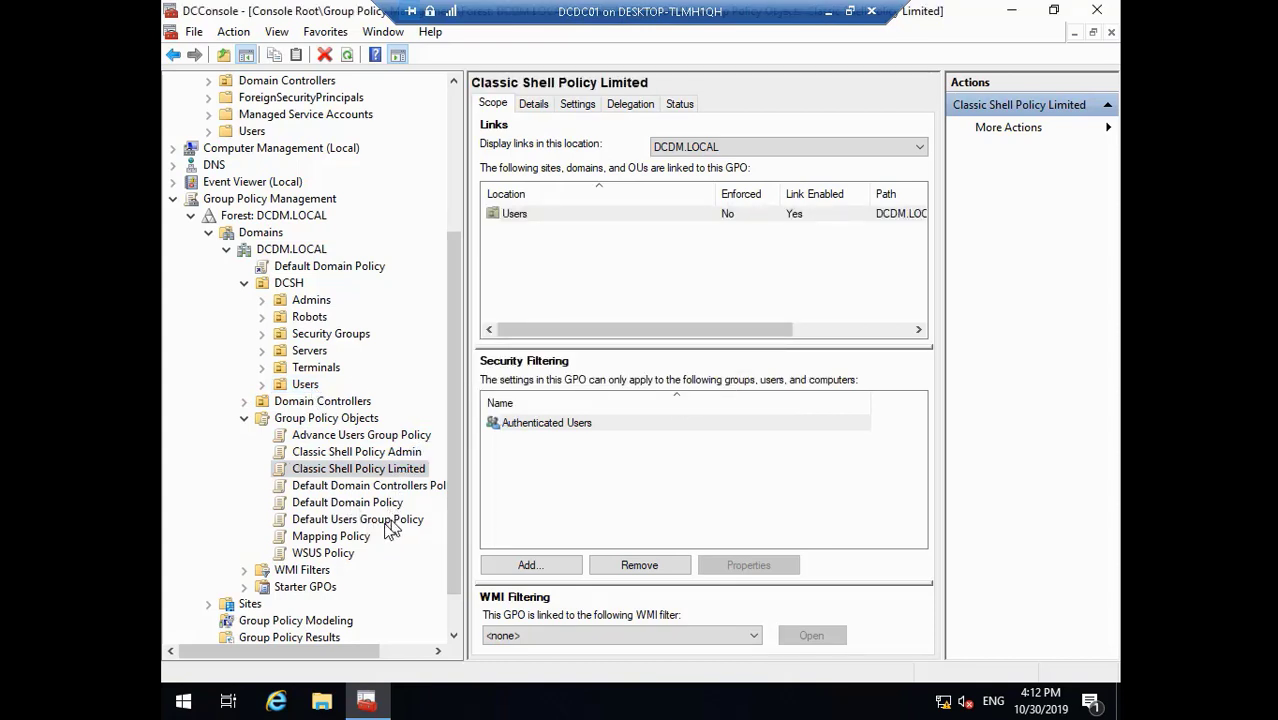
- Watch Default Users Group Policy get linked to Users and expanded, then pause at 00:18:01
{"action": "left_click", "coordinate": [392, 527]}
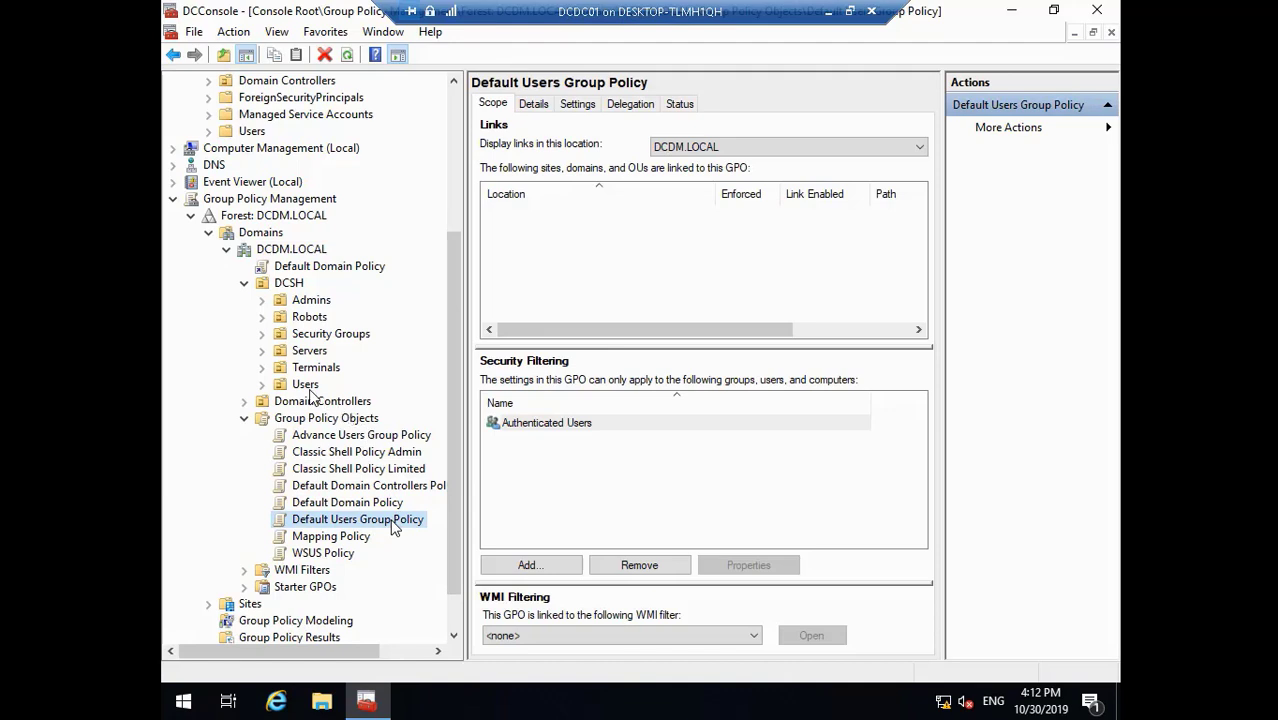
{"action": "left_click_drag", "start_coordinate": [392, 527], "coordinate": [306, 385]}
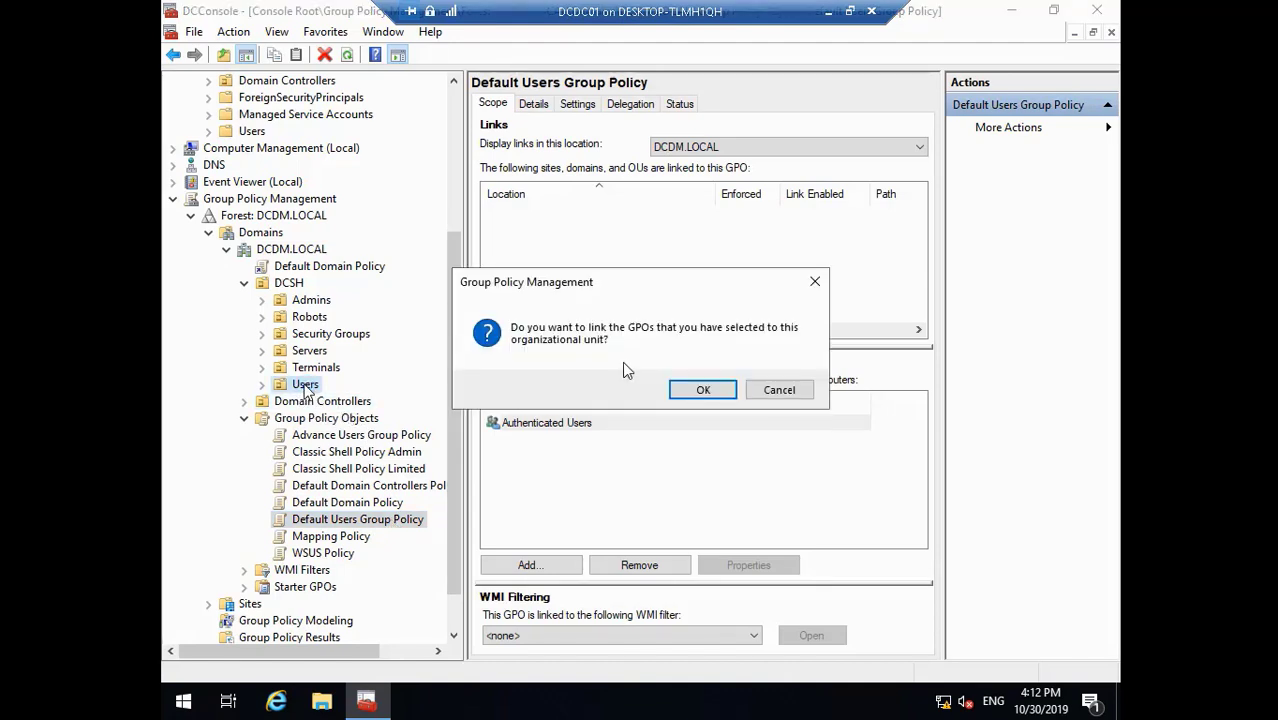
{"action": "left_click", "coordinate": [729, 395]}
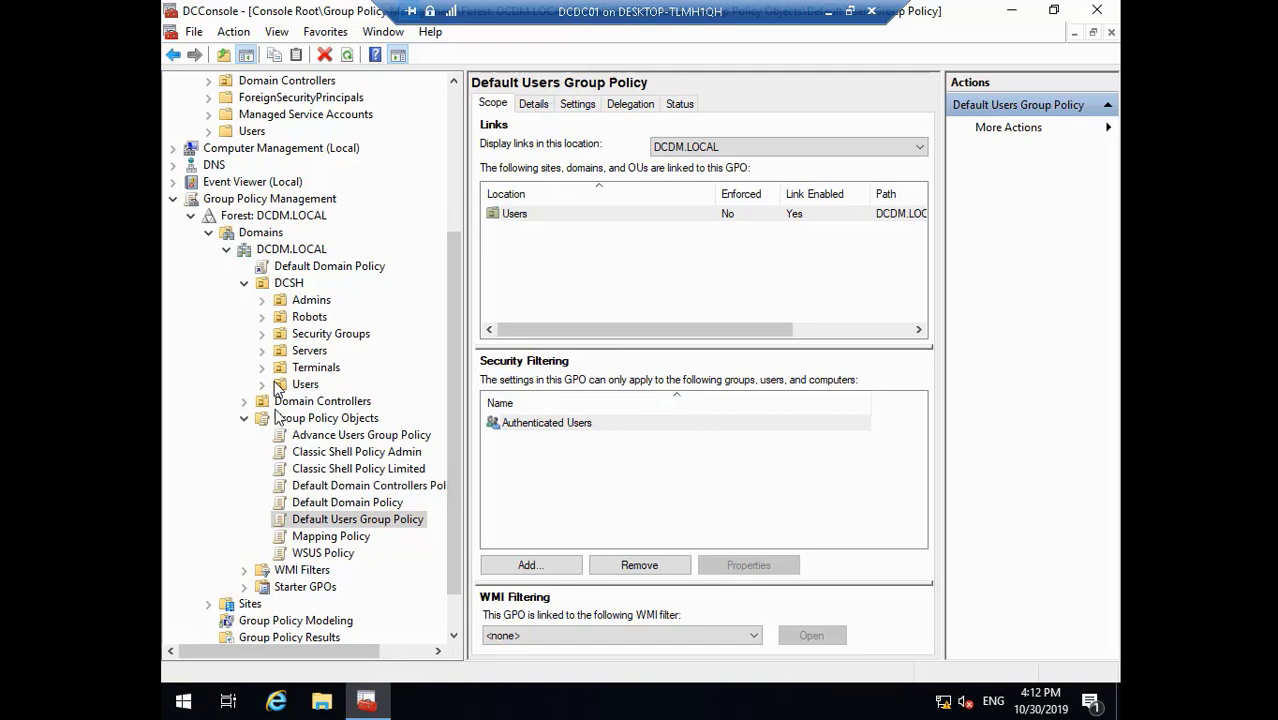
{"action": "left_click", "coordinate": [263, 385]}
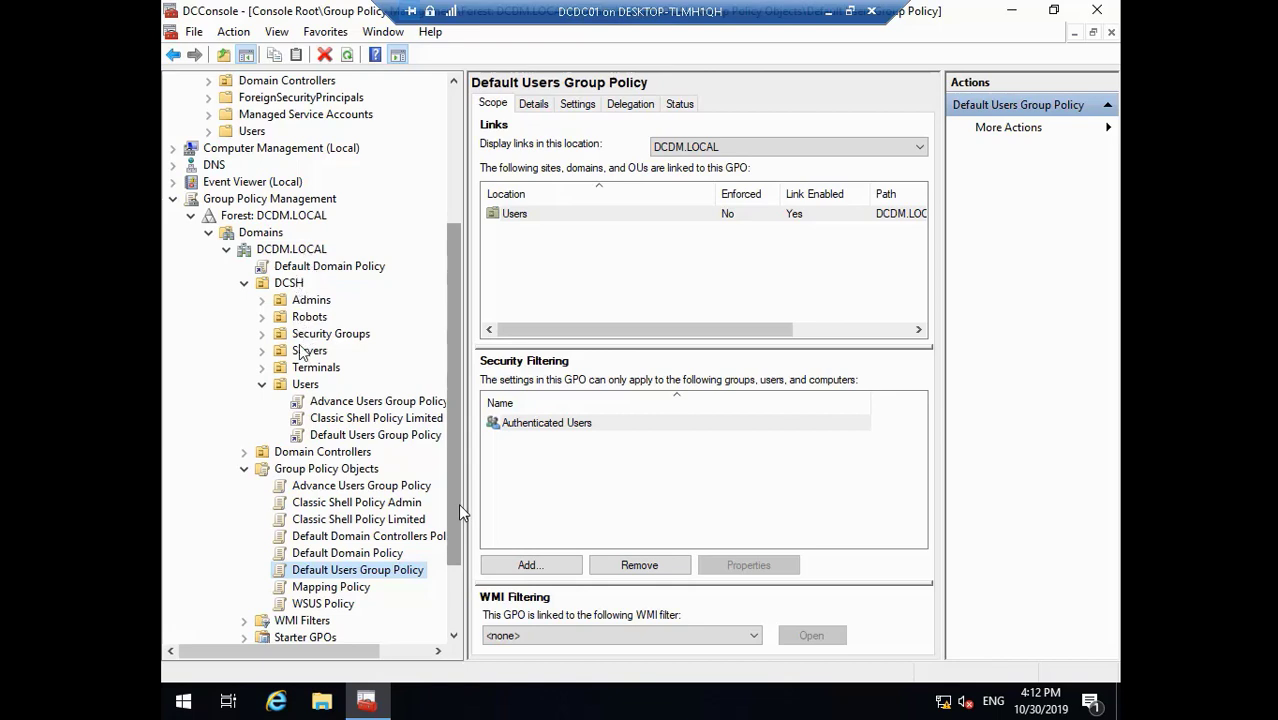
{"action": "key", "text": "space"}
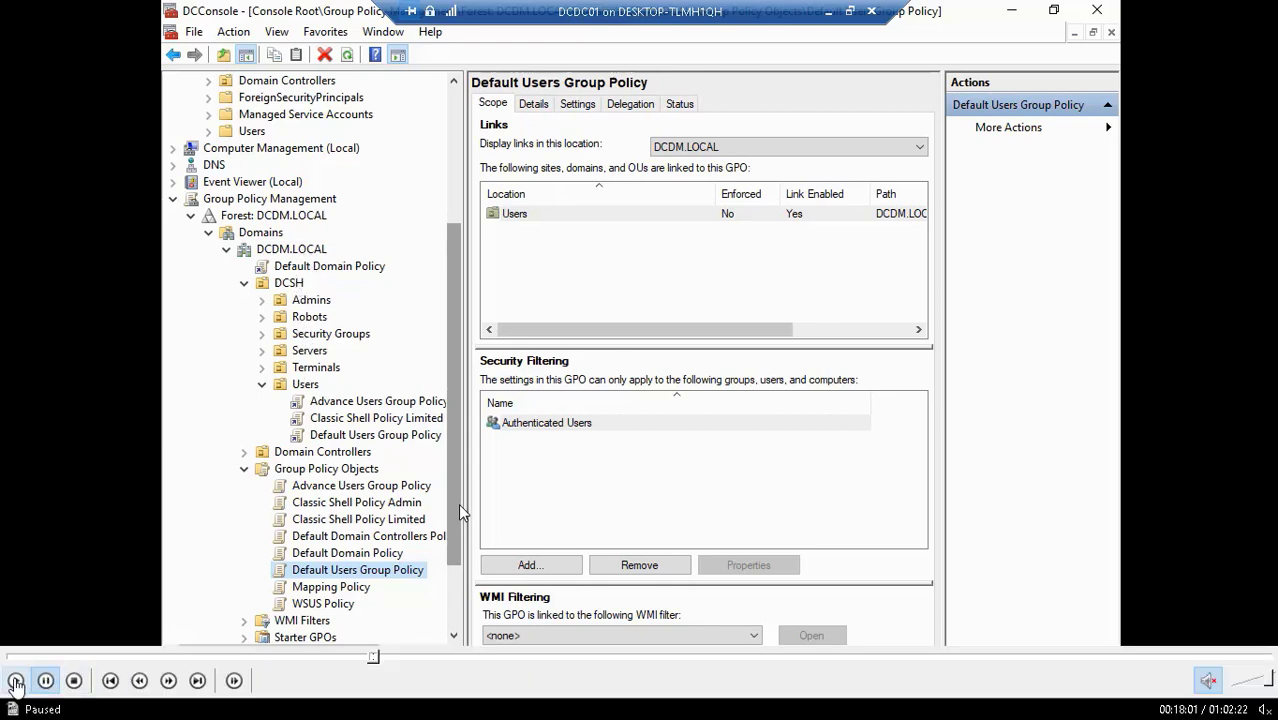
- Resume playback as Mapping Policy links to the domain and WSUS Policy to Terminals and Robots
{"action": "key", "text": "space"}
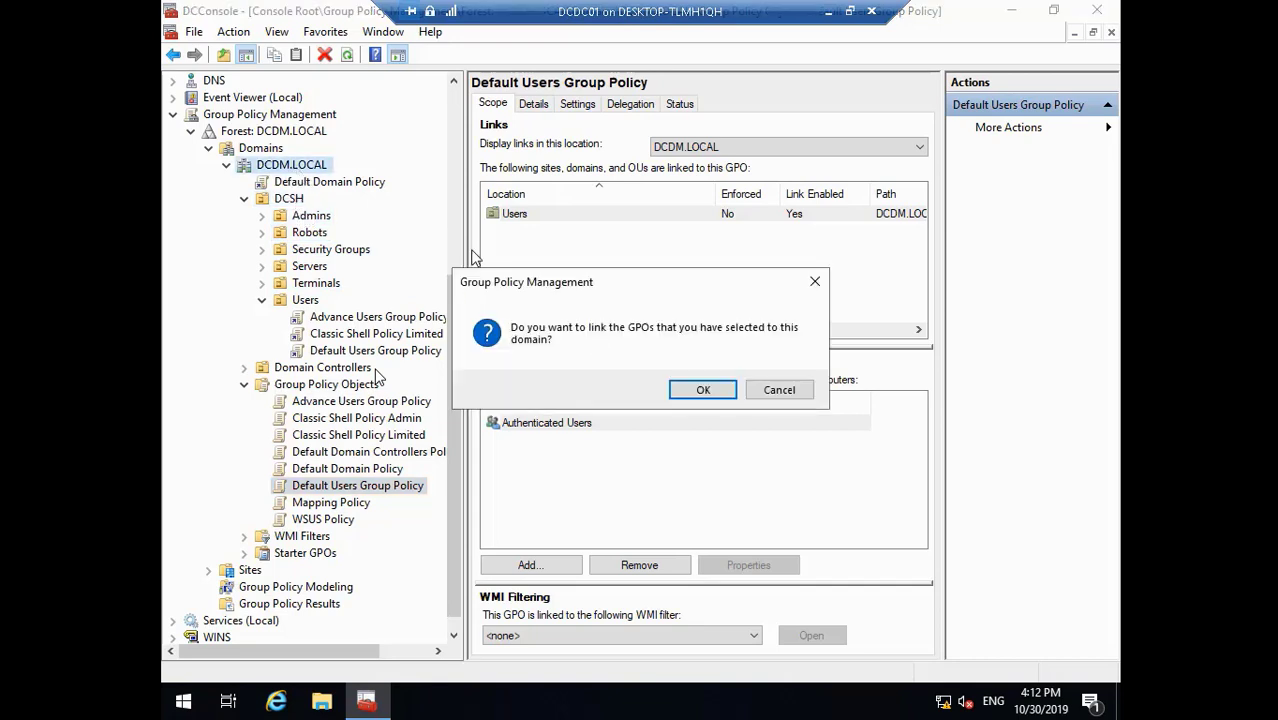
{"action": "left_click", "coordinate": [703, 389]}
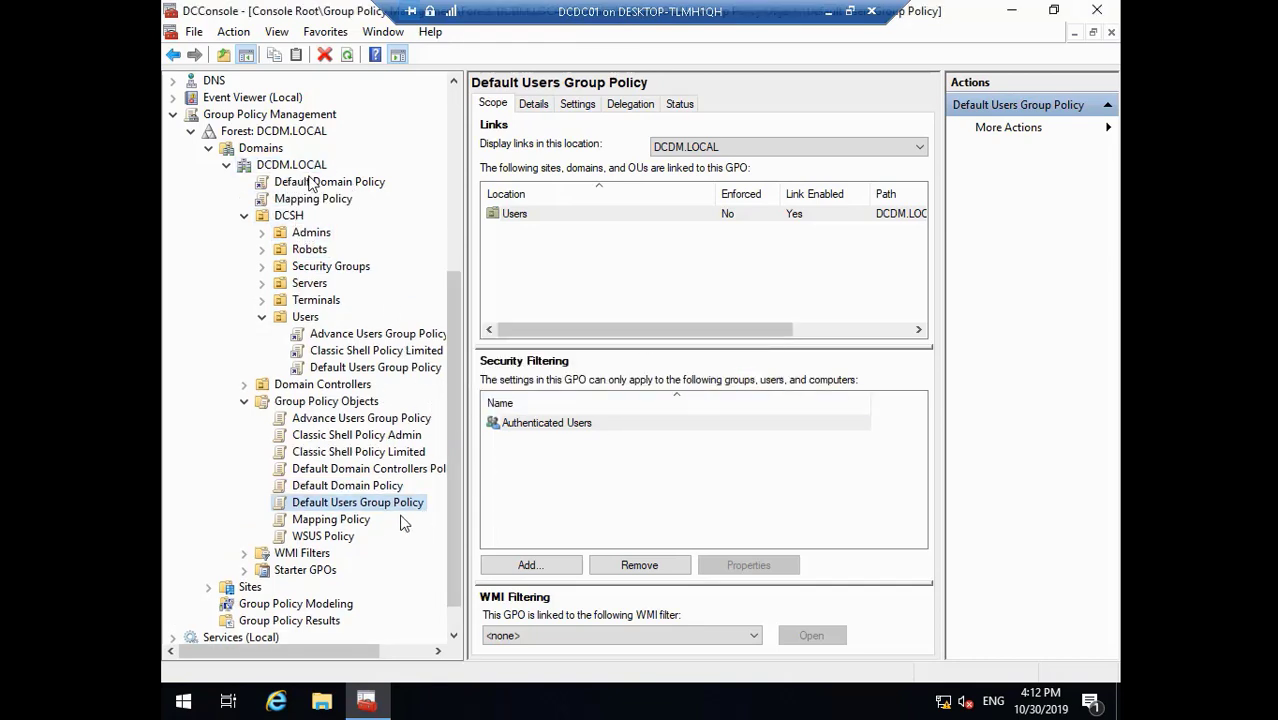
{"action": "left_click", "coordinate": [340, 537]}
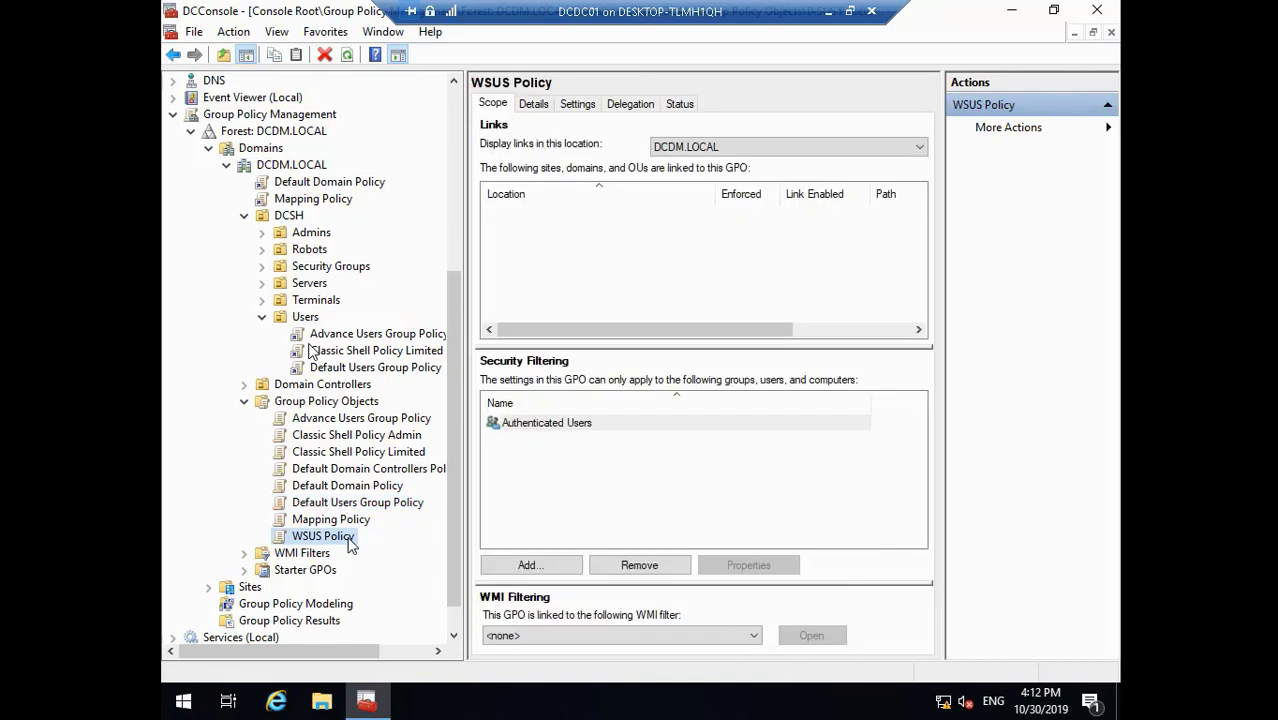
{"action": "left_click_drag", "start_coordinate": [350, 545], "coordinate": [316, 300]}
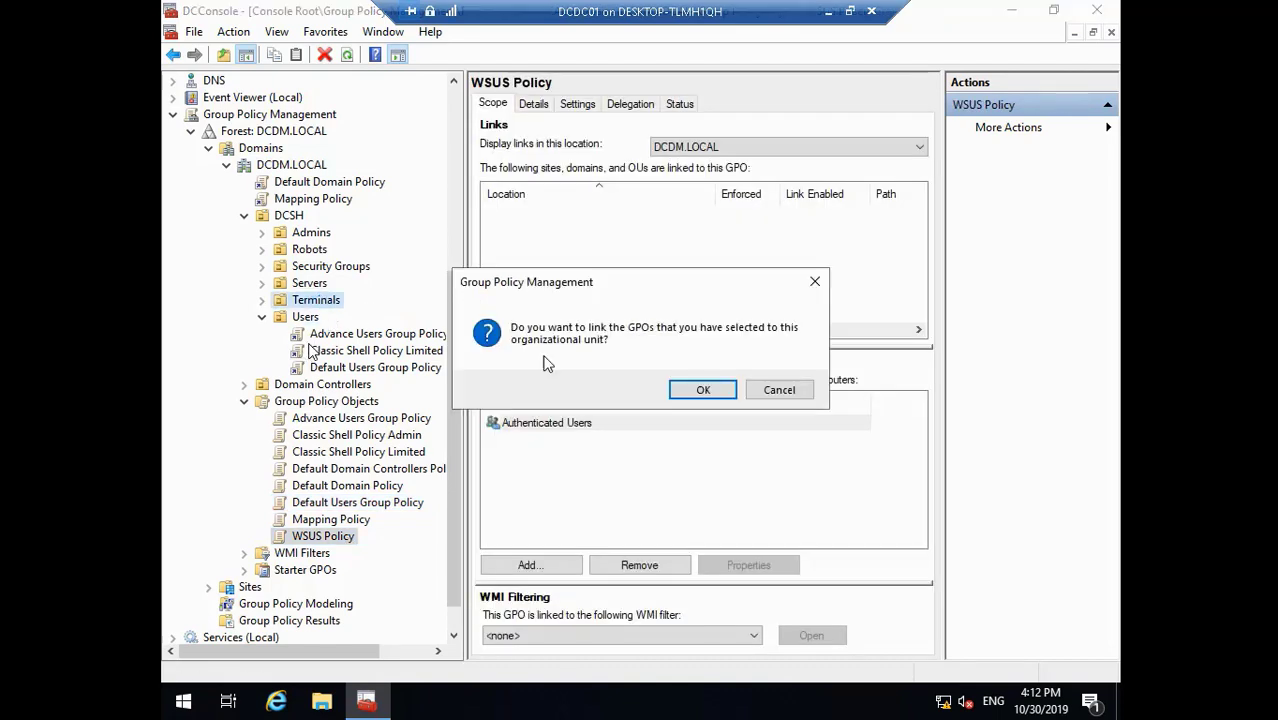
{"action": "left_click", "coordinate": [694, 390]}
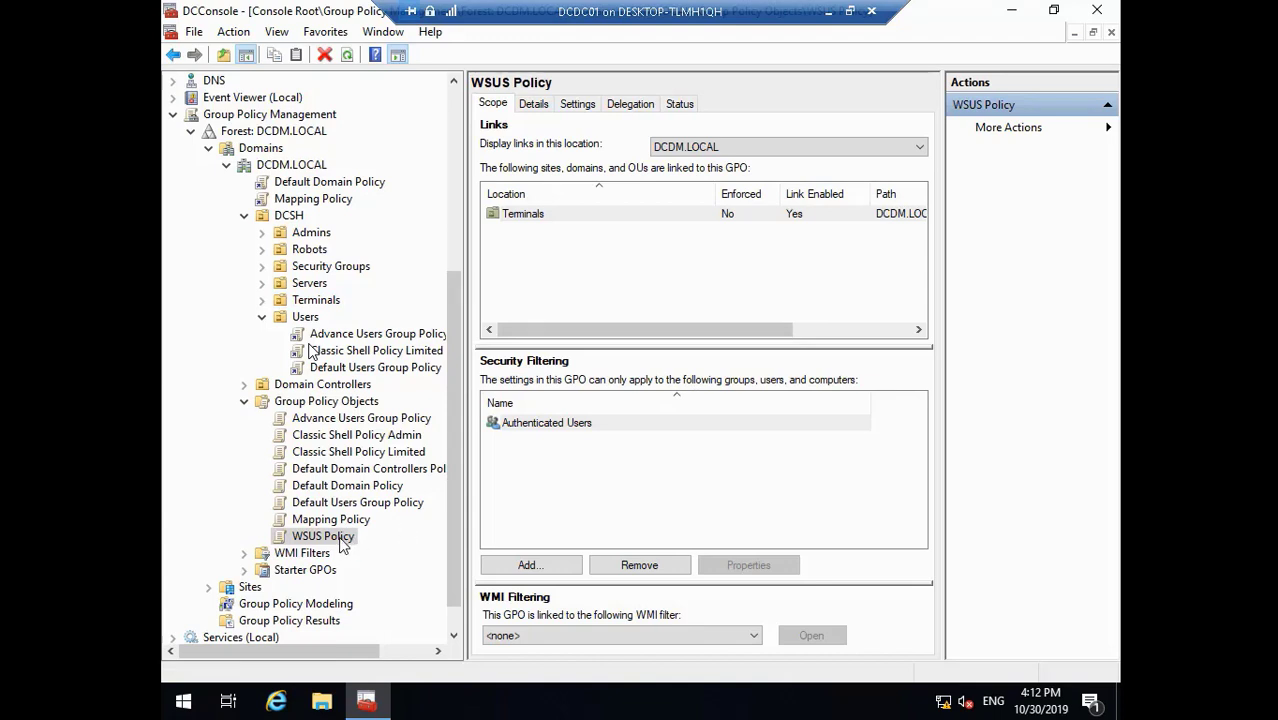
{"action": "left_click_drag", "start_coordinate": [343, 545], "coordinate": [310, 249]}
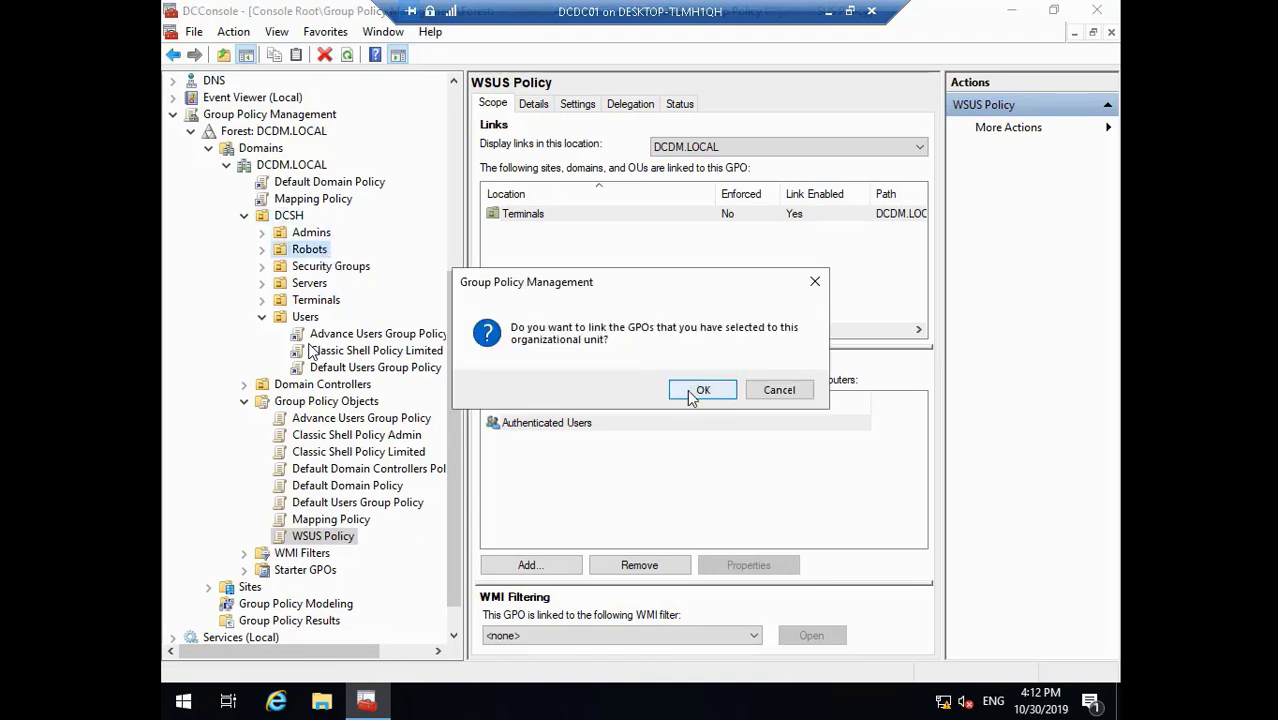
{"action": "left_click", "coordinate": [703, 390]}
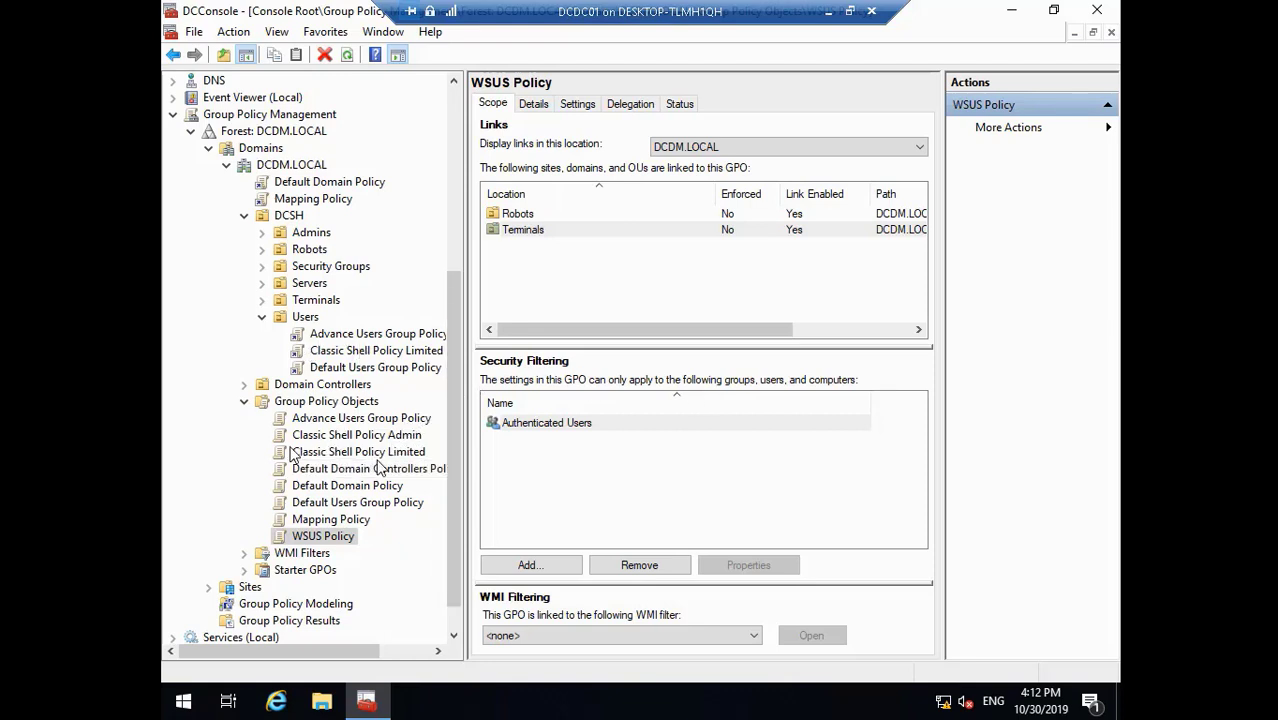
- Show the Advance Users Group Policy details under the Users OU
{"action": "left_click", "coordinate": [362, 420]}
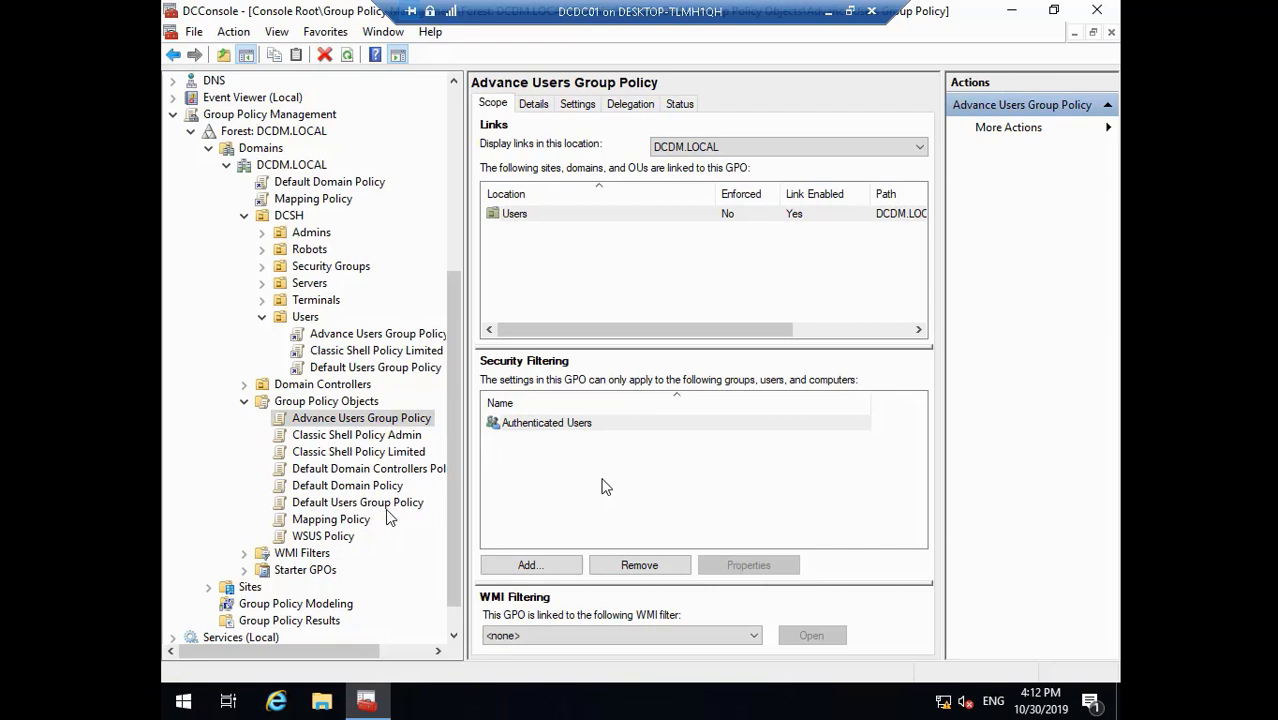
- Resume the video and jump back from 18:36 to about 18:20, reaching the Authenticated Users warning
{"action": "mouse_move", "coordinate": [84, 690]}
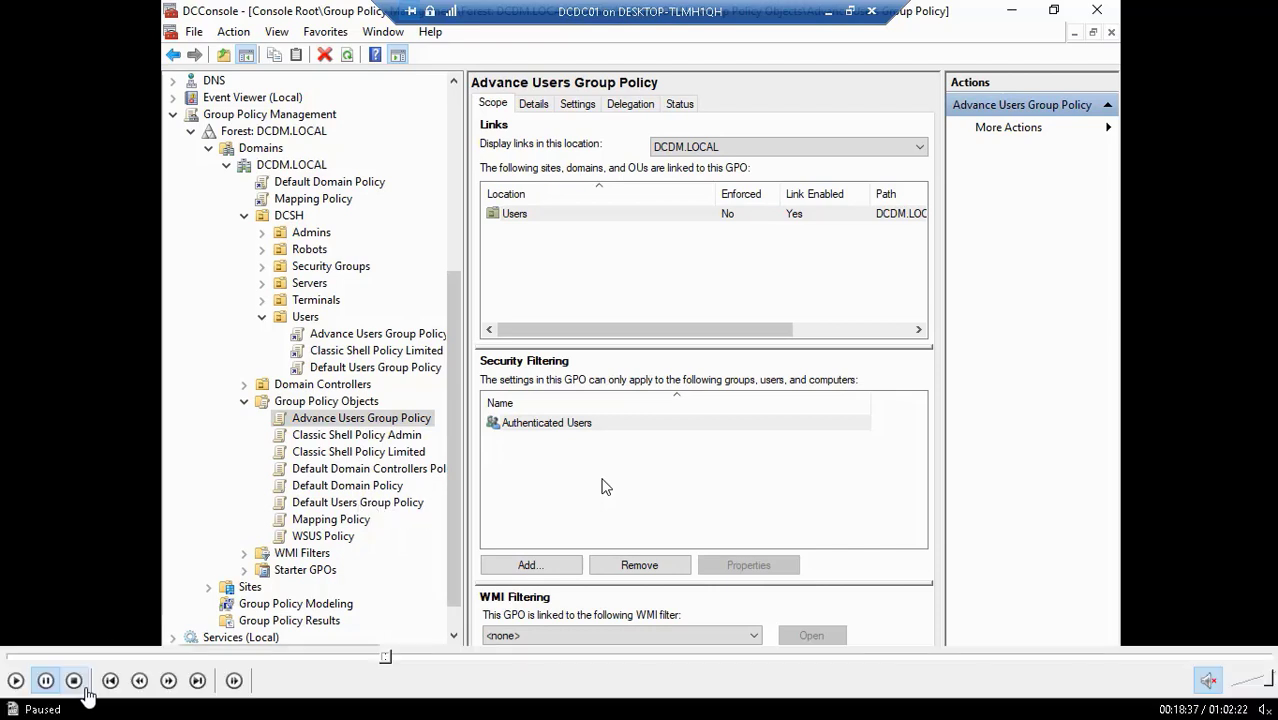
{"action": "left_click", "coordinate": [16, 681]}
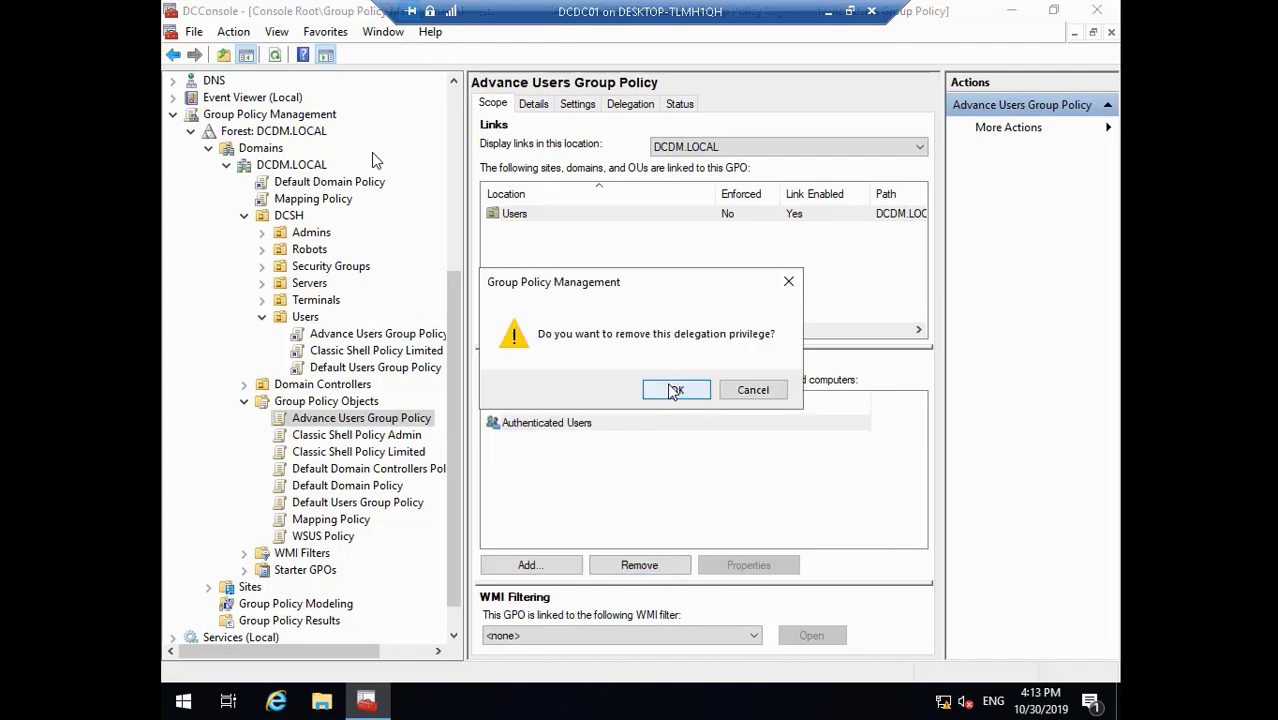
{"action": "mouse_move", "coordinate": [12, 660]}
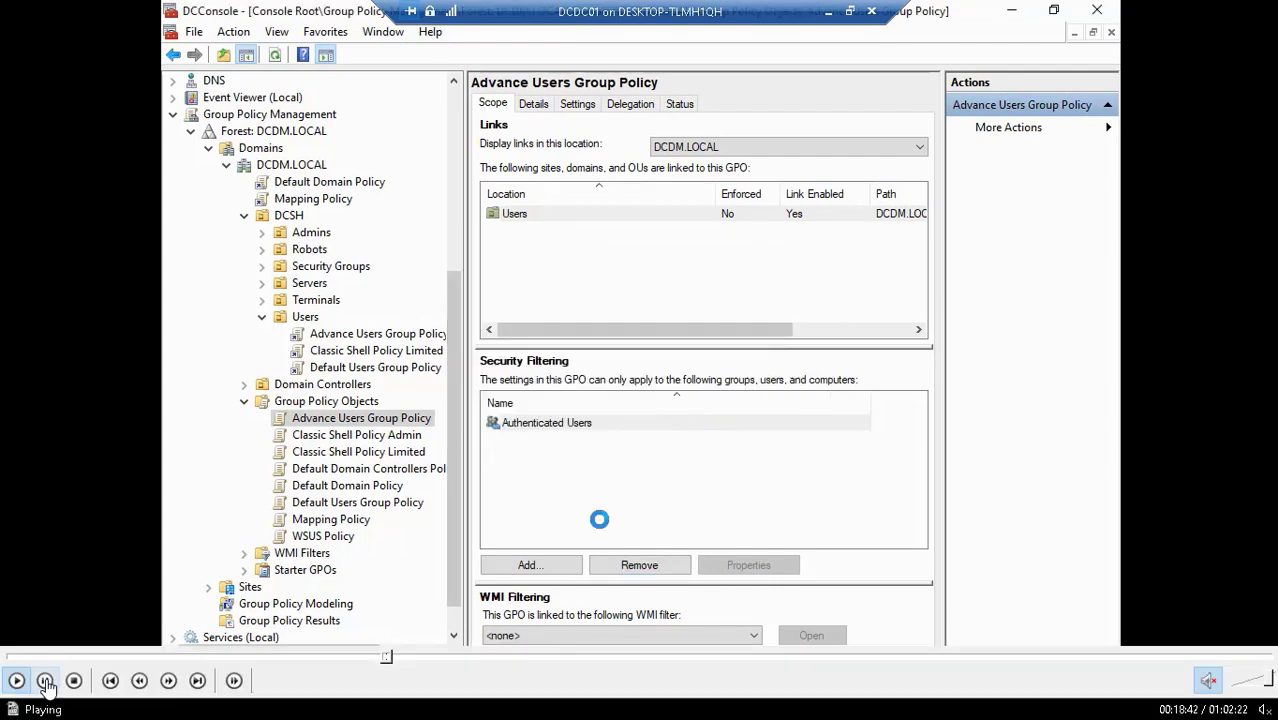
{"action": "left_click", "coordinate": [386, 658]}
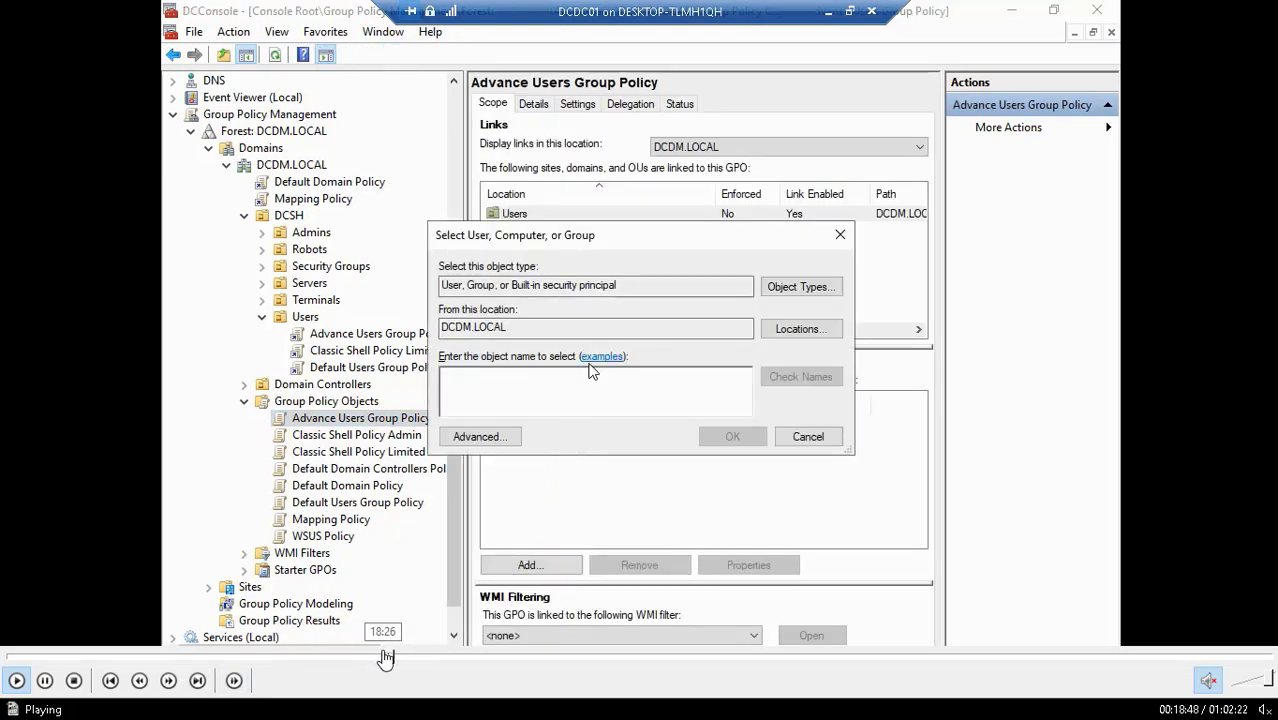
{"action": "left_click", "coordinate": [386, 658]}
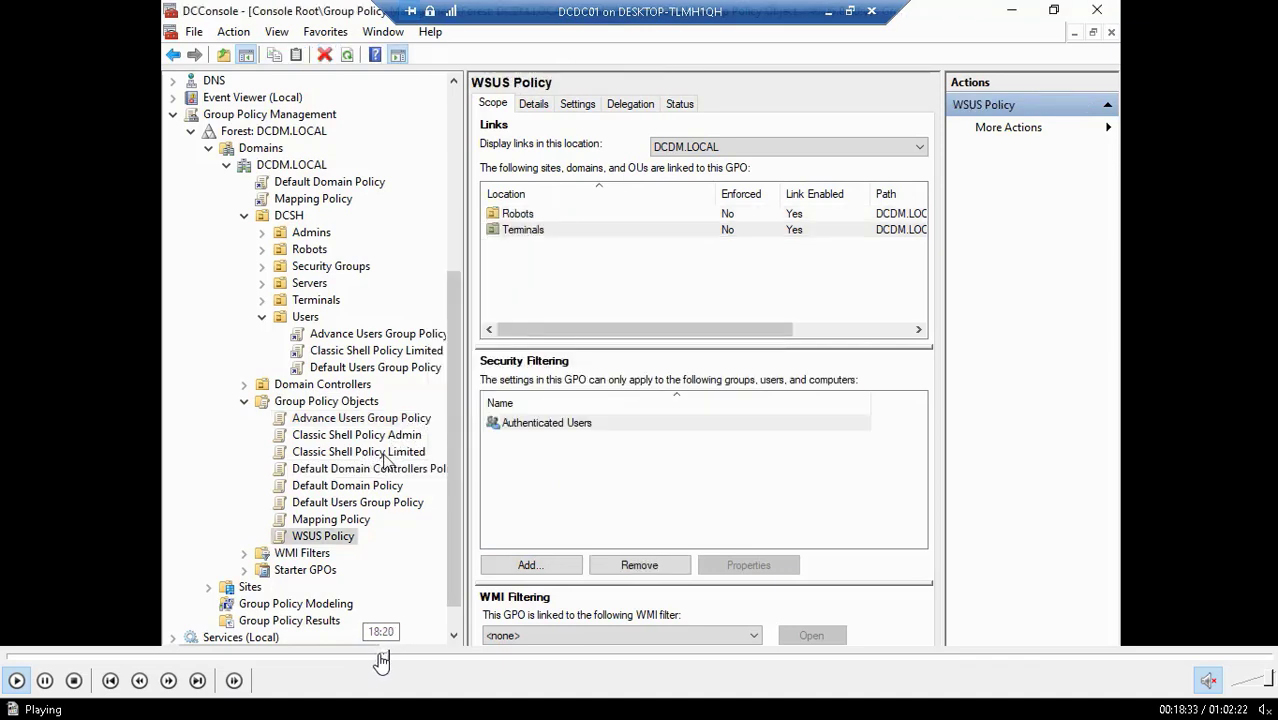
{"action": "left_click", "coordinate": [381, 658]}
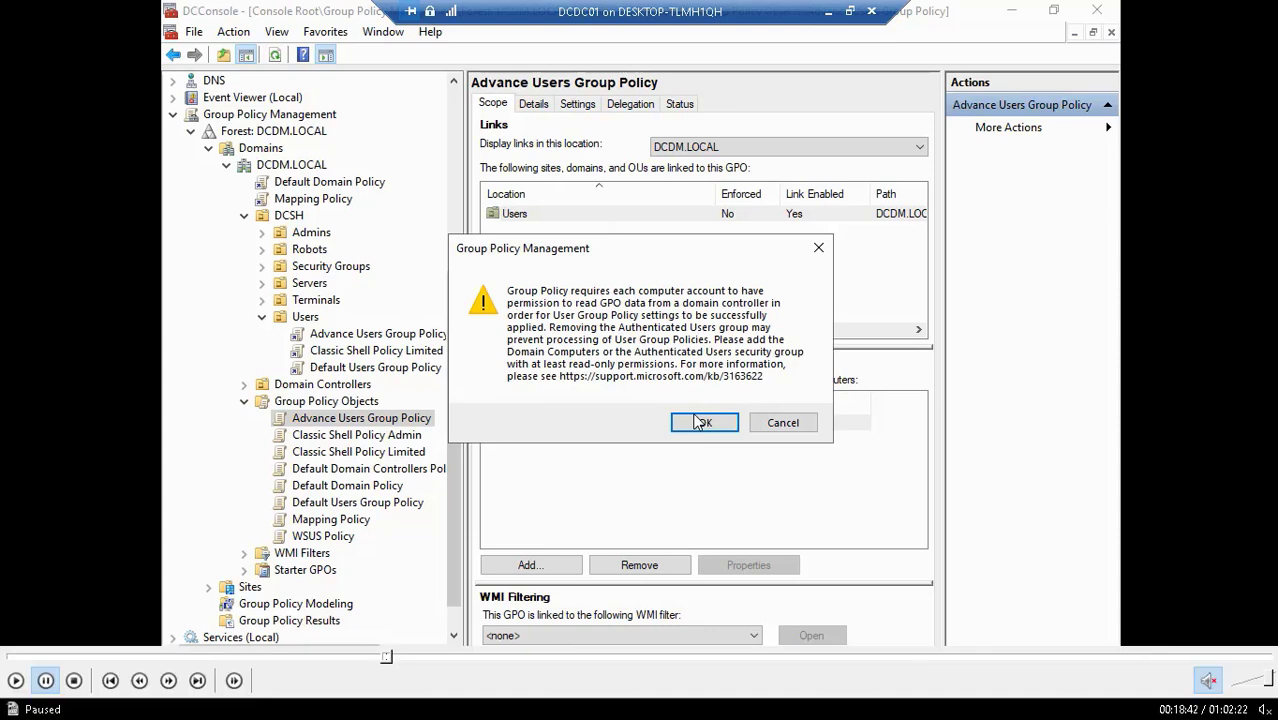
- Replace Authenticated Users with DC_Advanced Users in security filtering, then view the Delegation permissions
{"action": "left_click", "coordinate": [697, 420]}
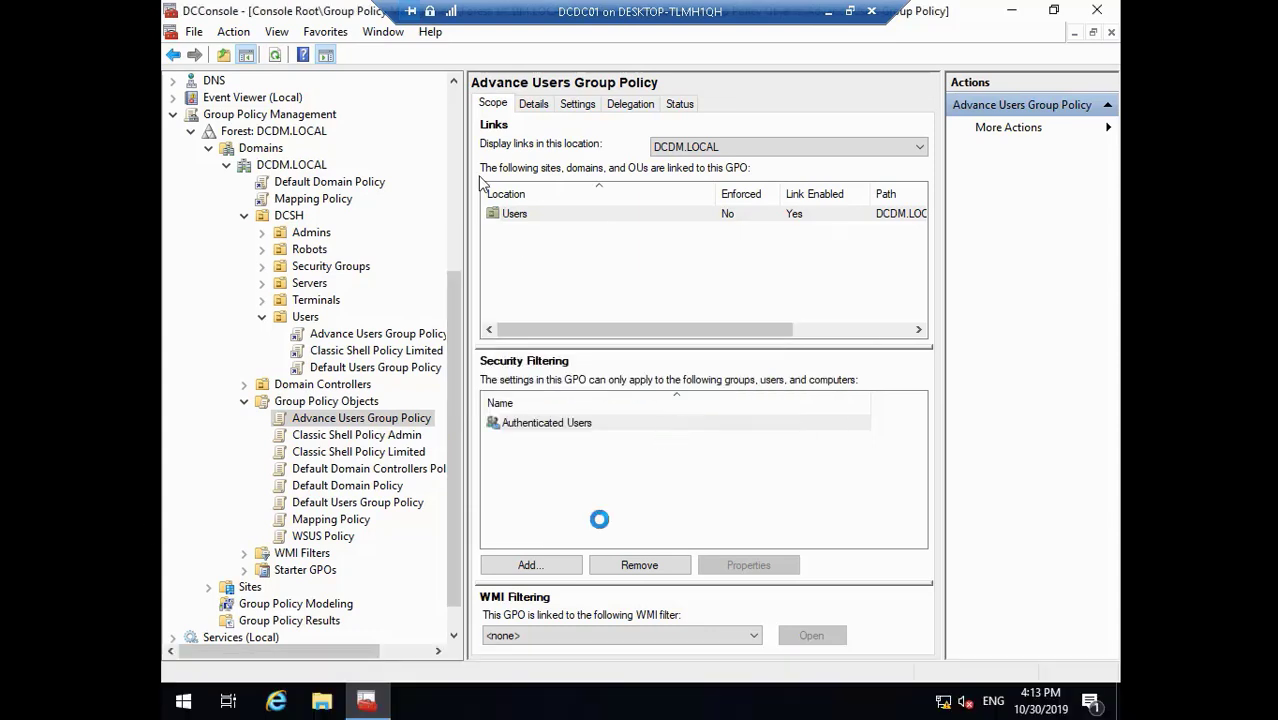
{"action": "left_click", "coordinate": [555, 567]}
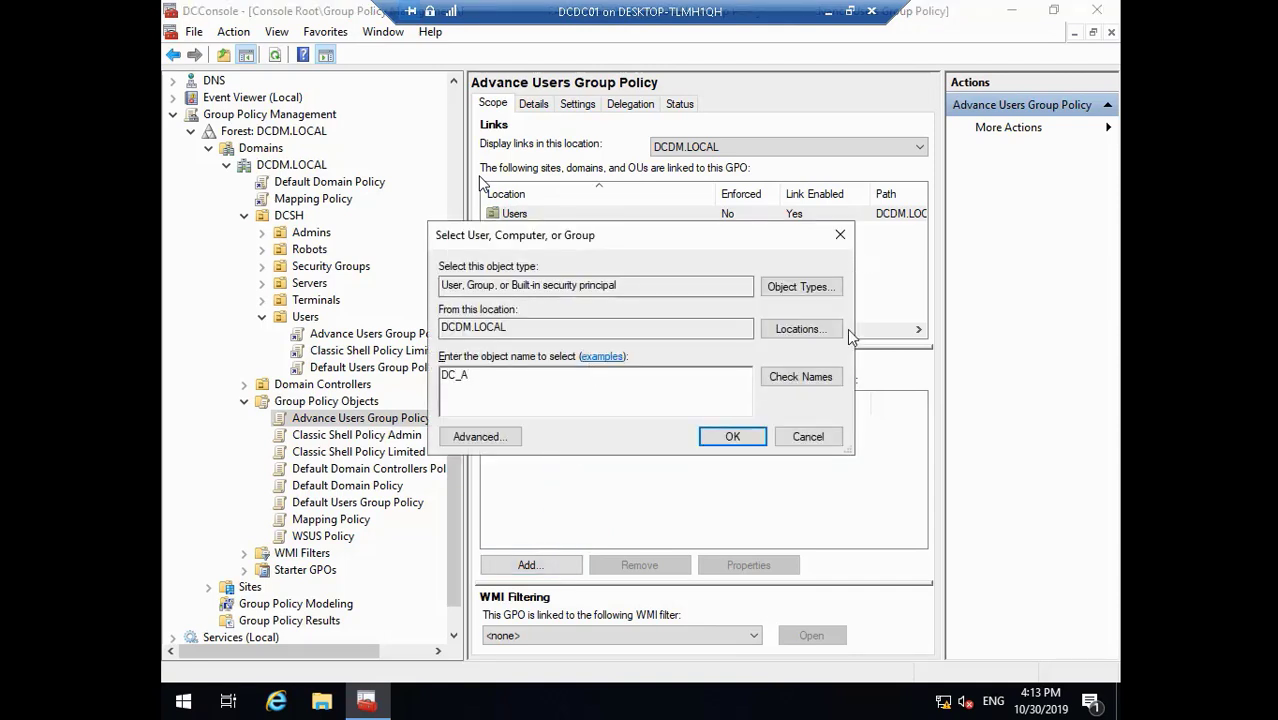
{"action": "left_click", "coordinate": [826, 379]}
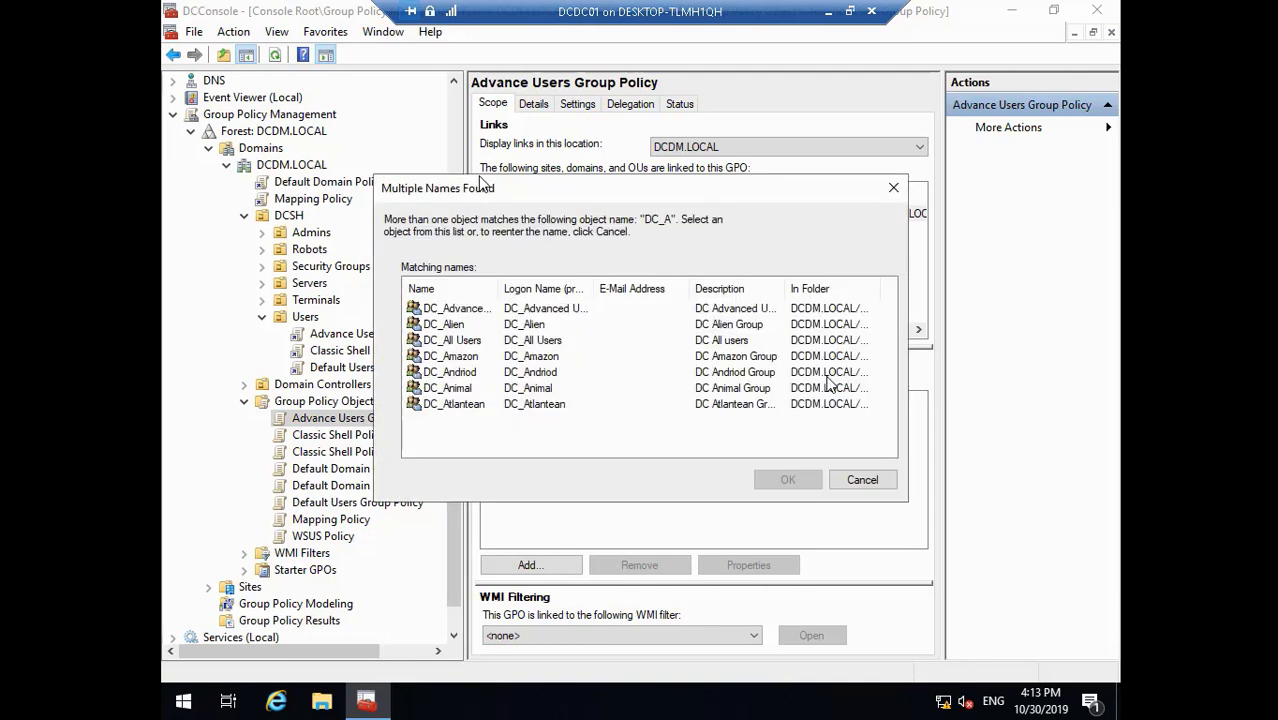
{"action": "left_click", "coordinate": [497, 312]}
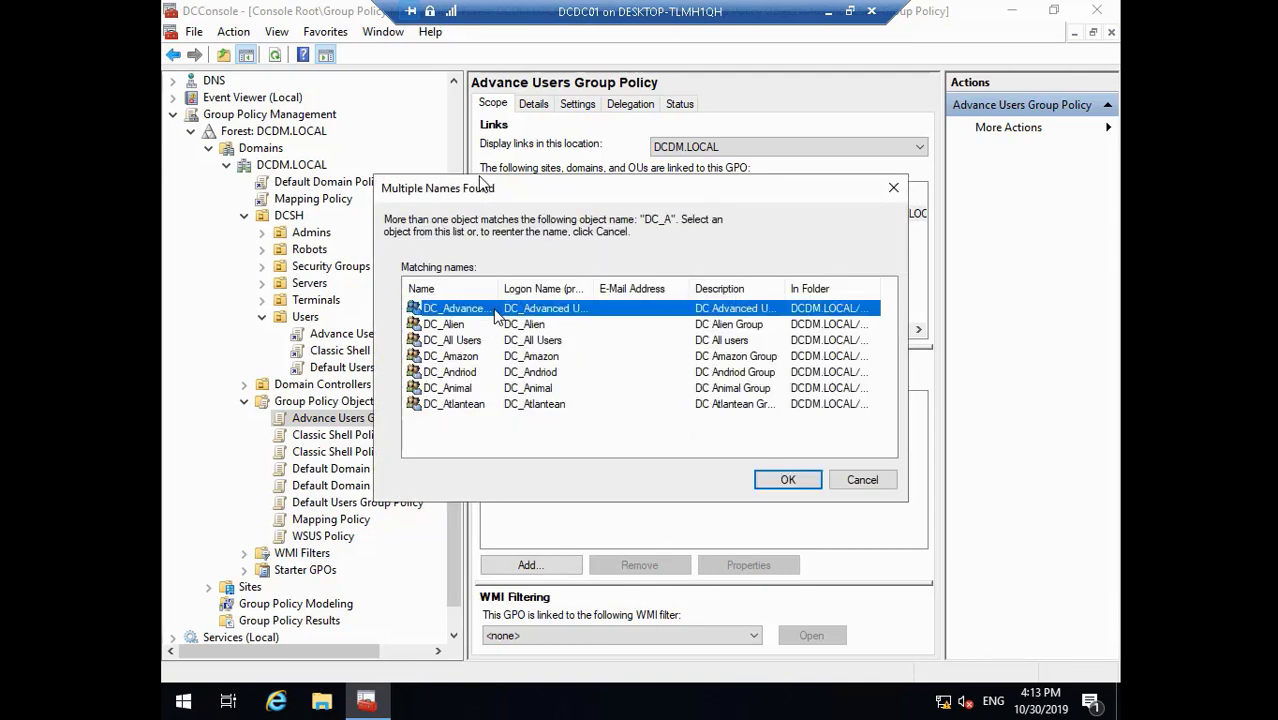
{"action": "left_click", "coordinate": [790, 480]}
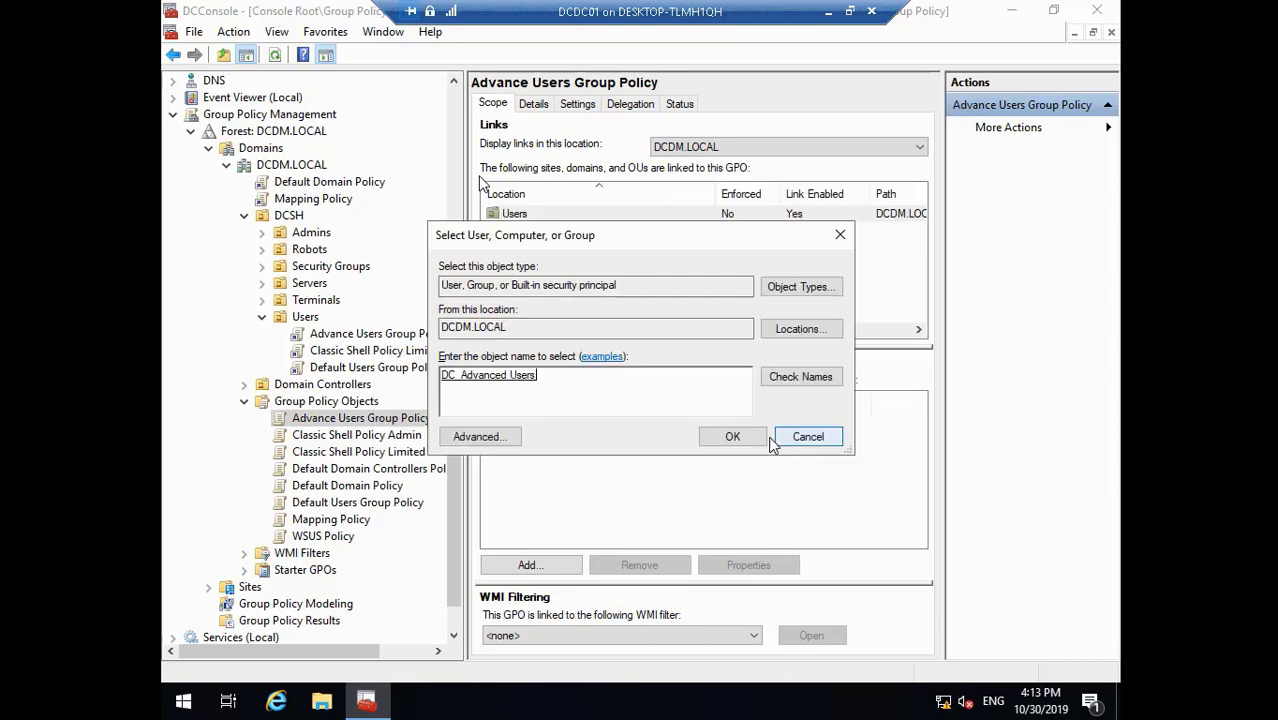
{"action": "left_click", "coordinate": [747, 439]}
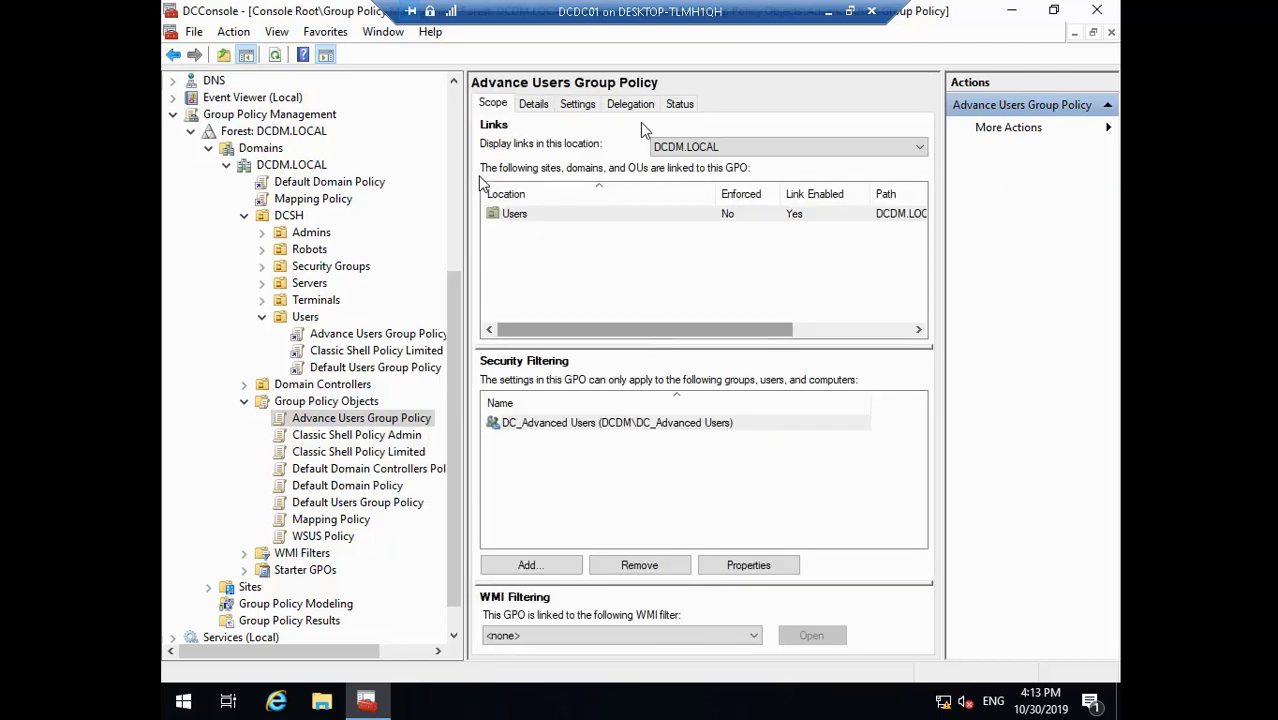
{"action": "left_click", "coordinate": [631, 105]}
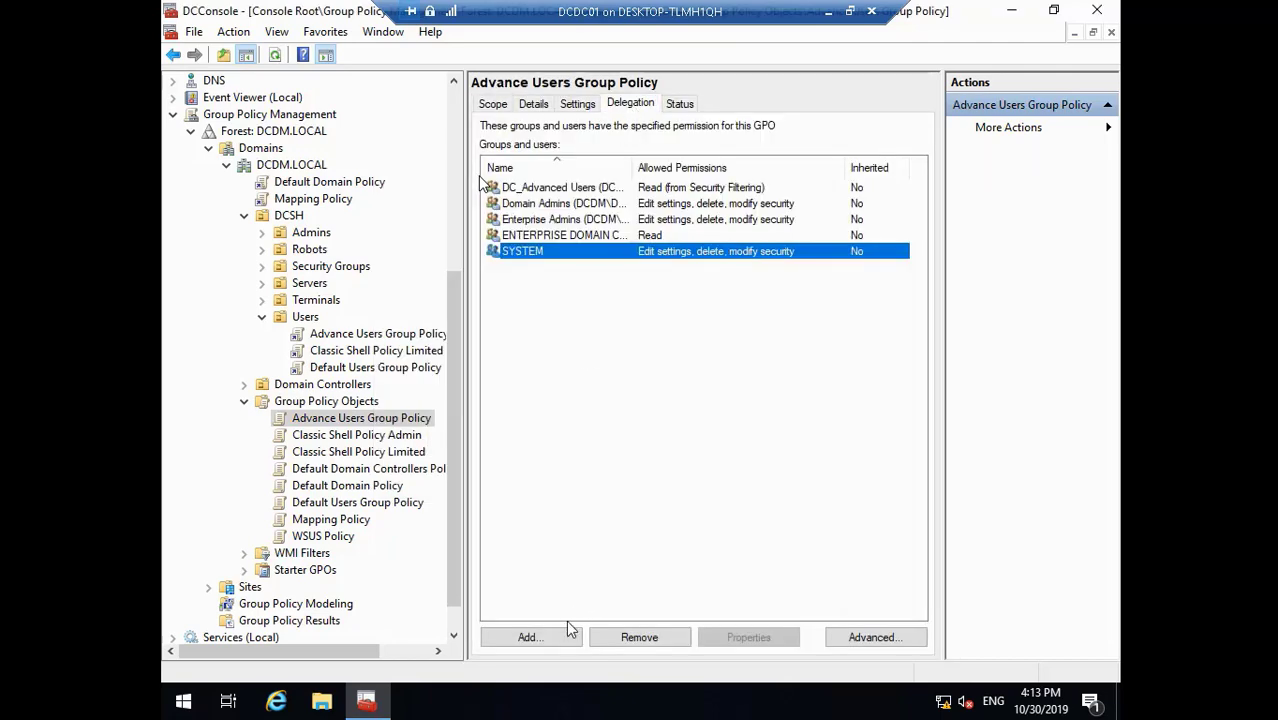
- Add Domain Computers to Advance Users Group Policy's delegation list with Read permission
{"action": "left_click", "coordinate": [563, 637]}
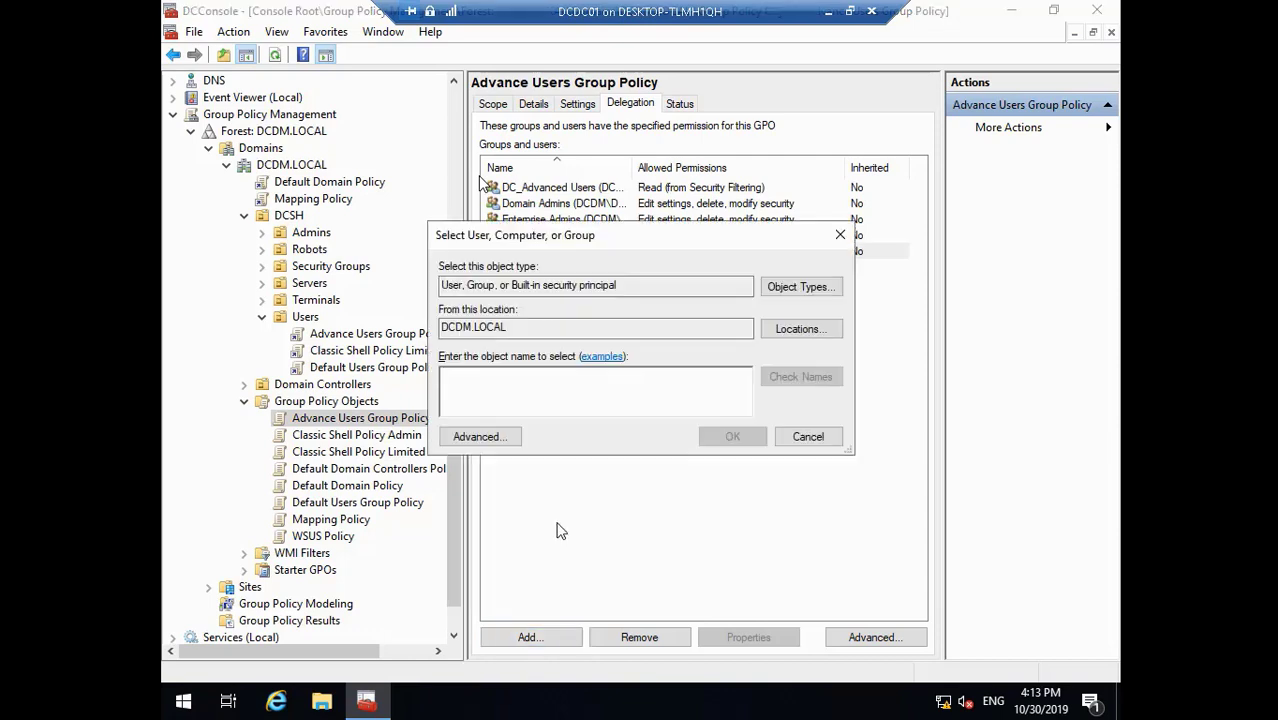
{"action": "type", "text": "Do"}
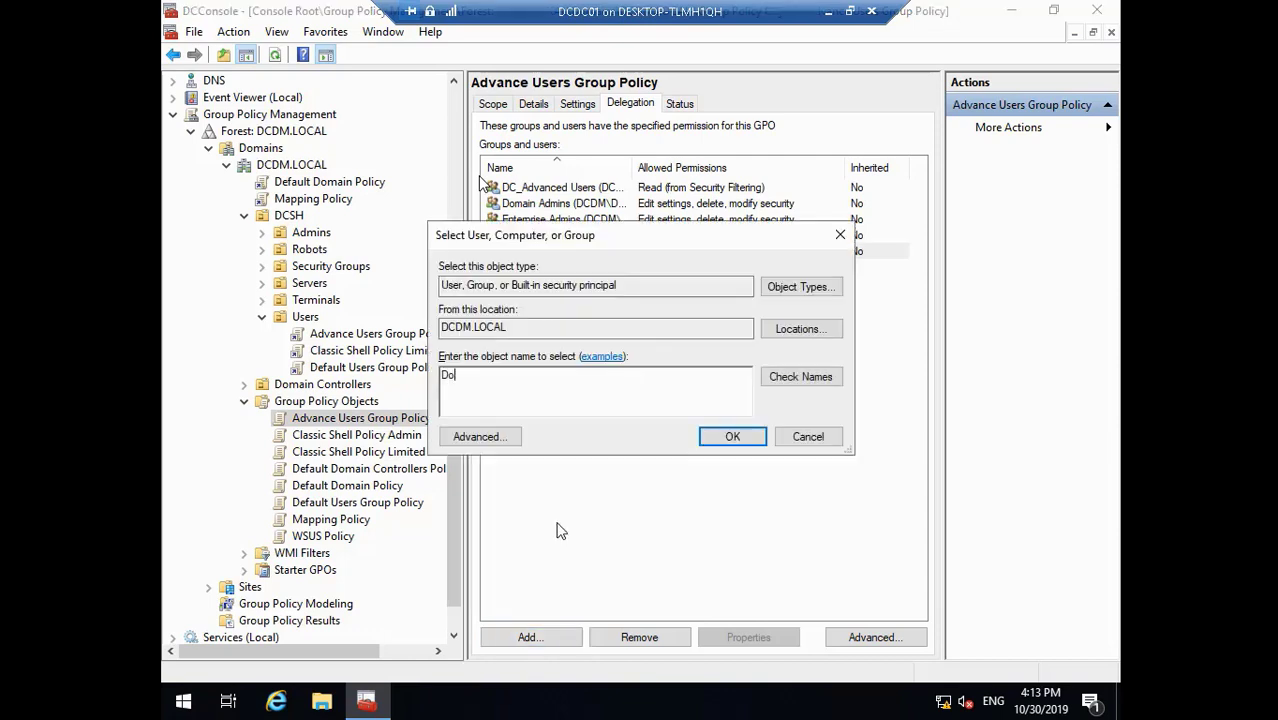
{"action": "type", "text": "main"}
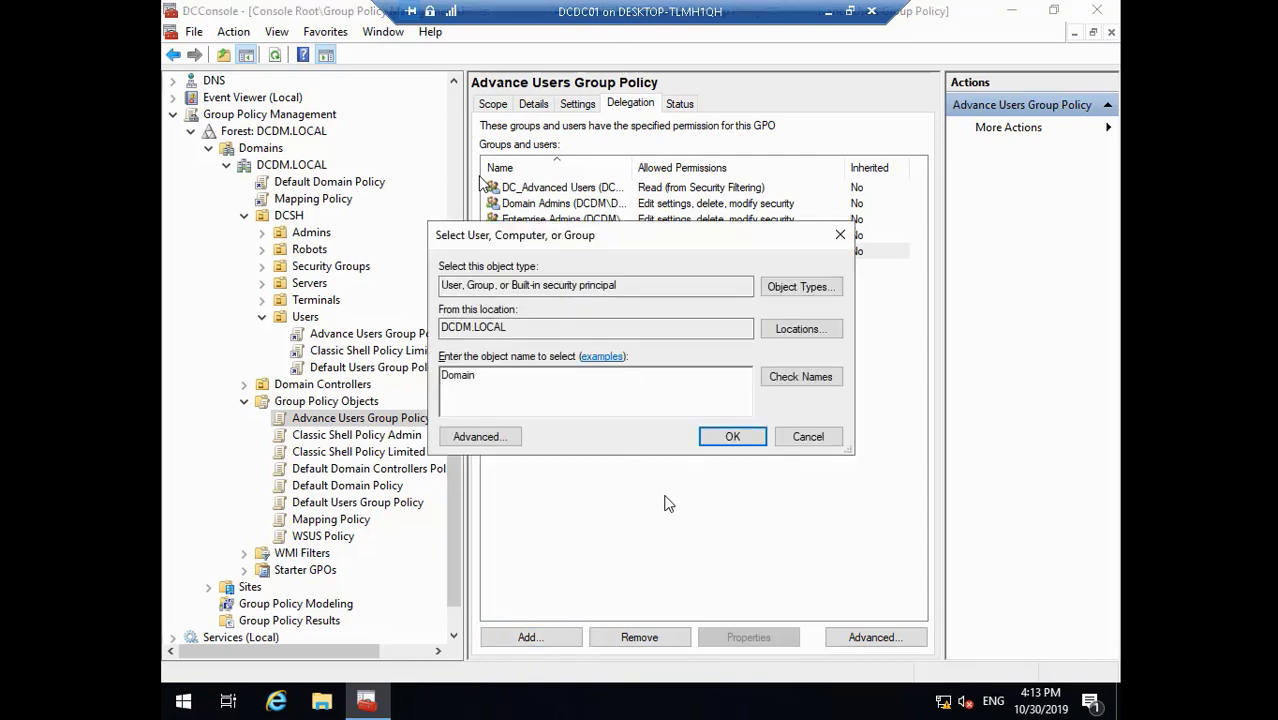
{"action": "left_click", "coordinate": [795, 377]}
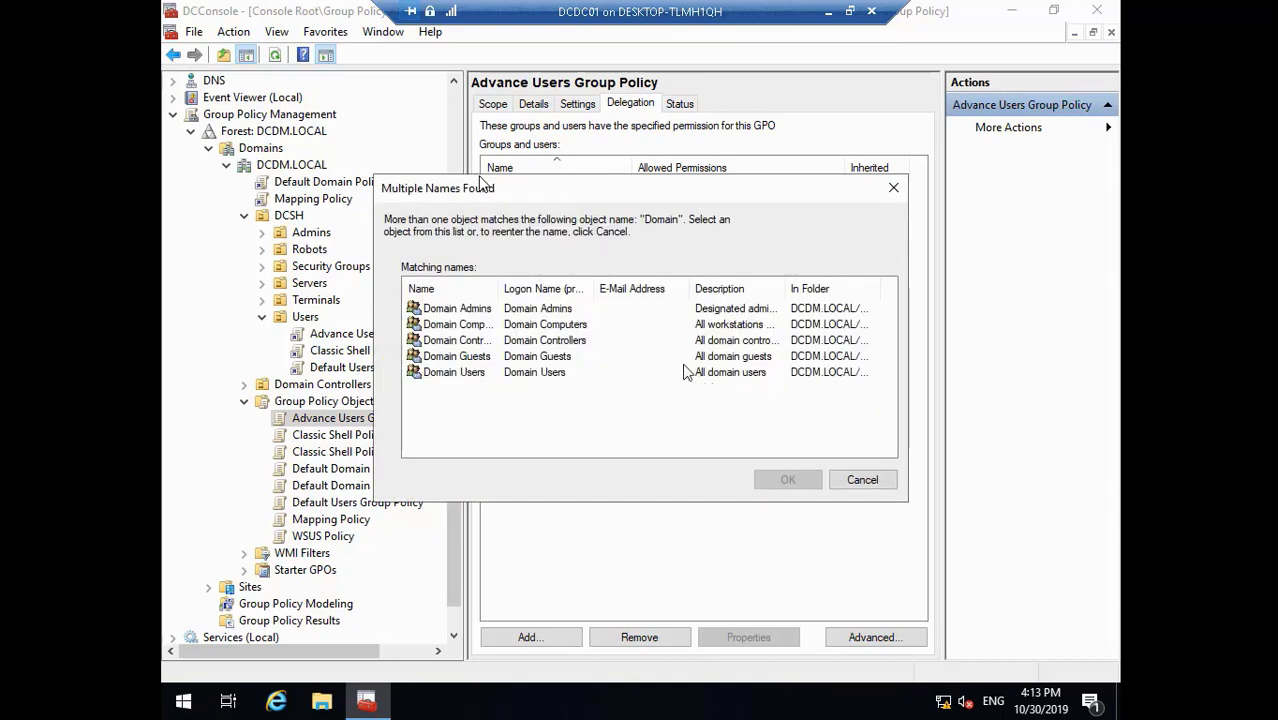
{"action": "left_click", "coordinate": [470, 325]}
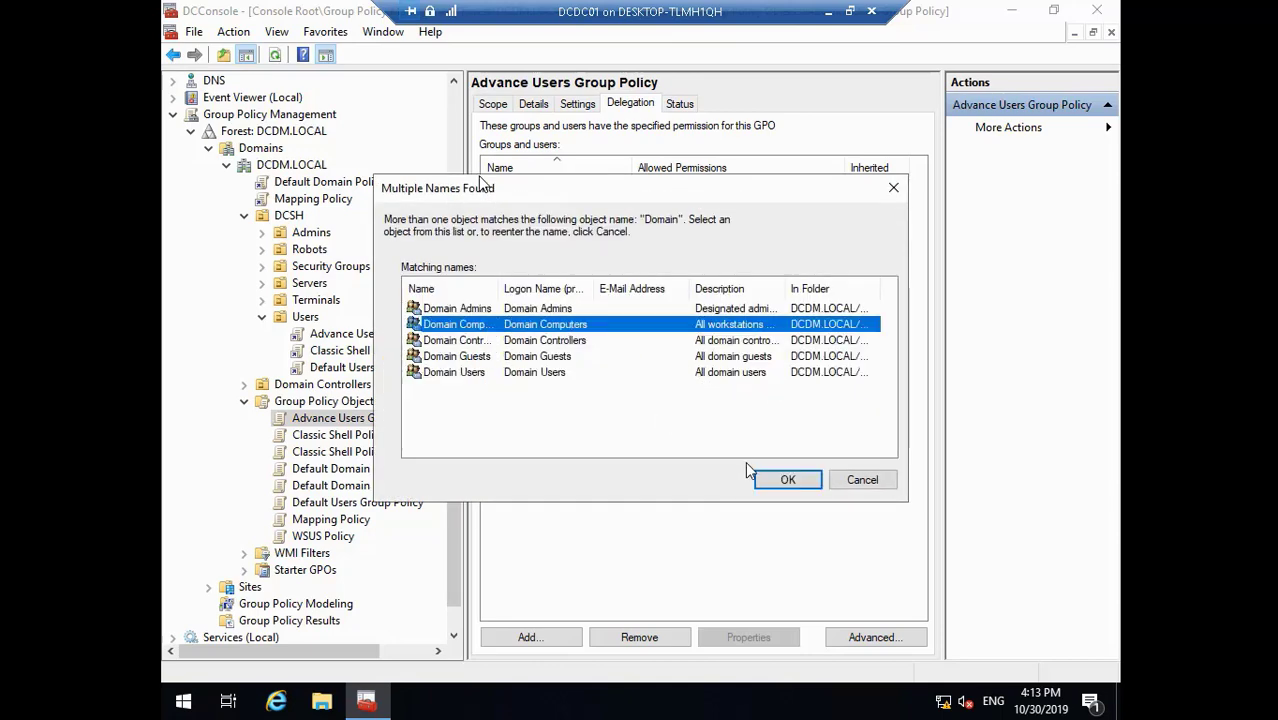
{"action": "left_click", "coordinate": [789, 479]}
{"action": "left_click", "coordinate": [733, 437]}
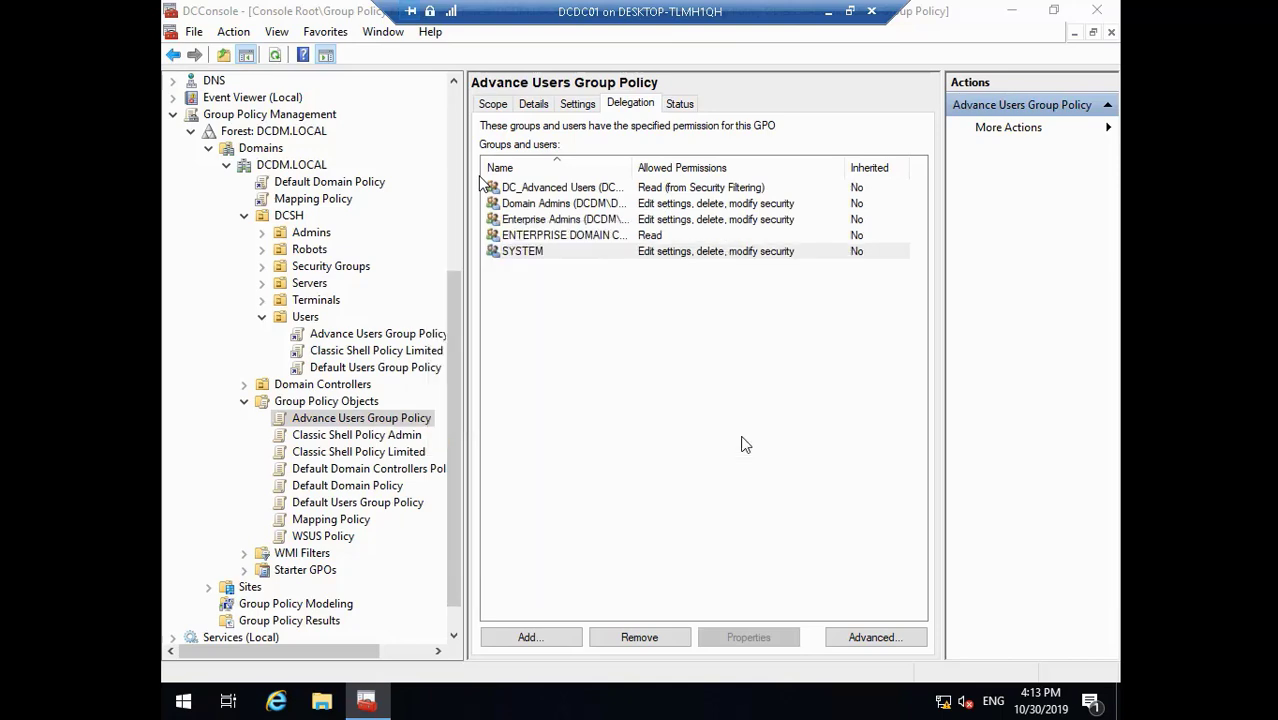
{"action": "left_click", "coordinate": [427, 181]}
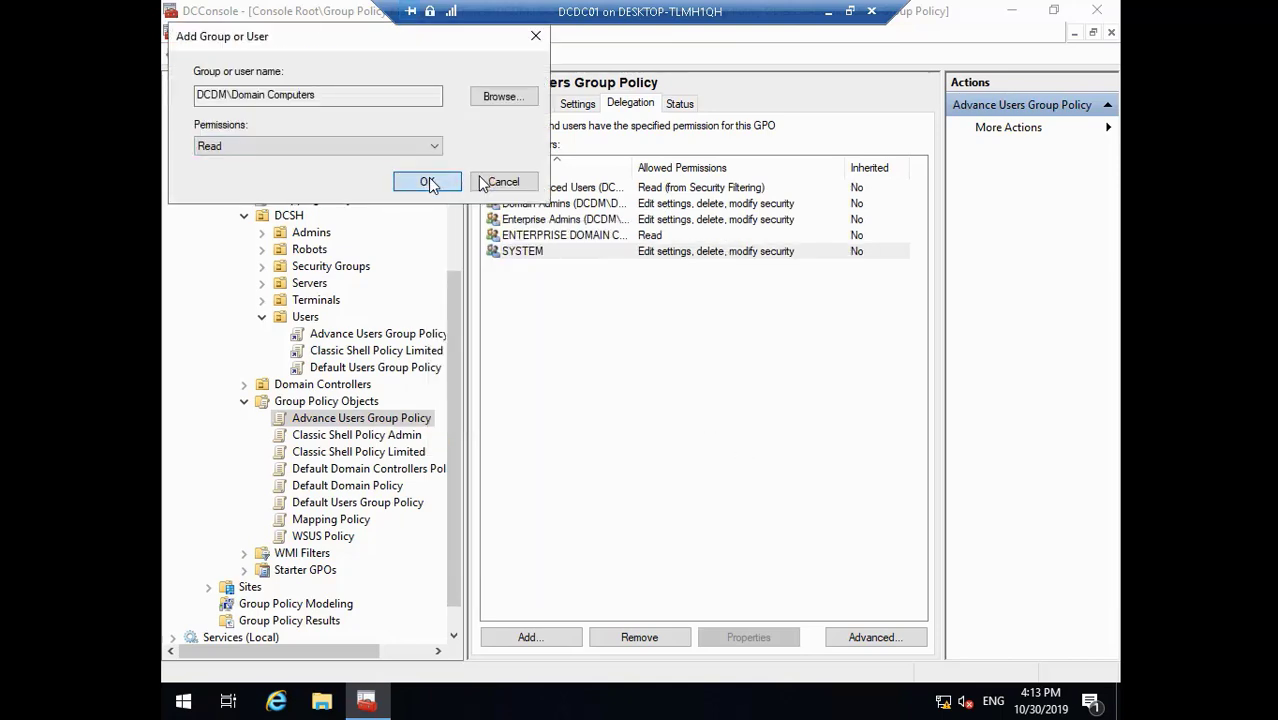
{"action": "left_click", "coordinate": [410, 435]}
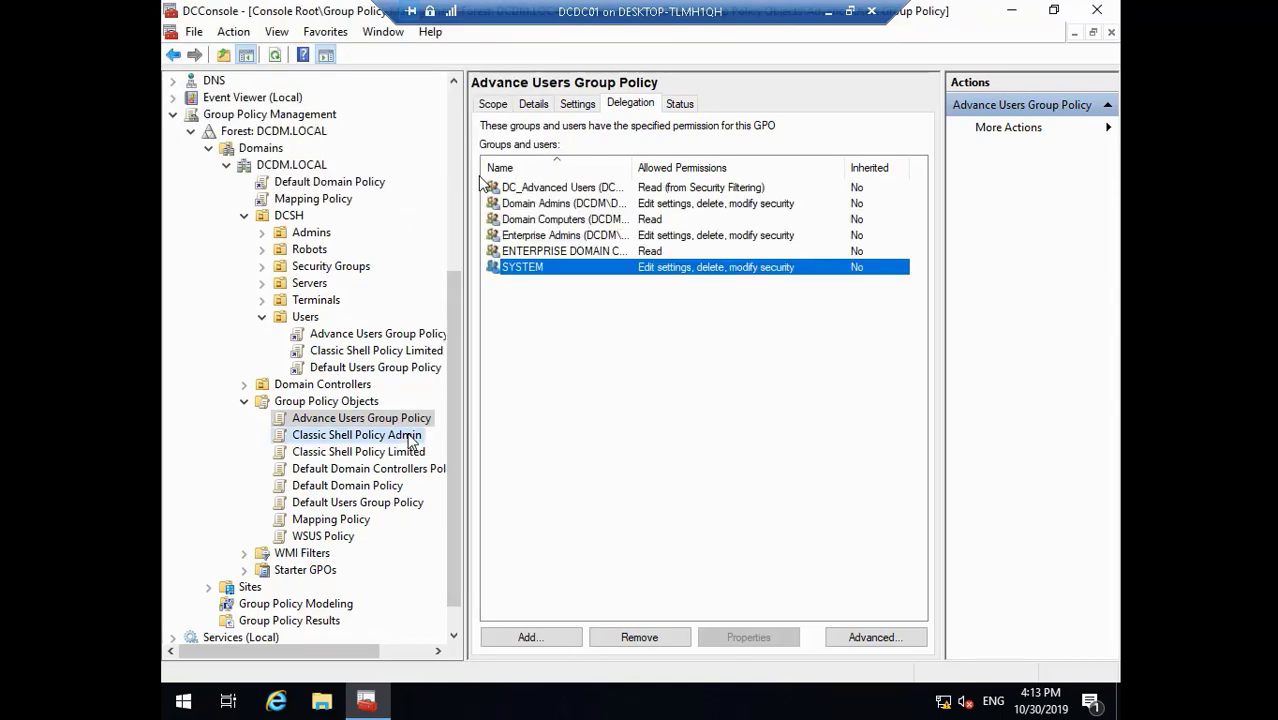
- Review the links and filtering of Classic Shell Policy Admin and Classic Shell Policy Limited
{"action": "left_click", "coordinate": [493, 105]}
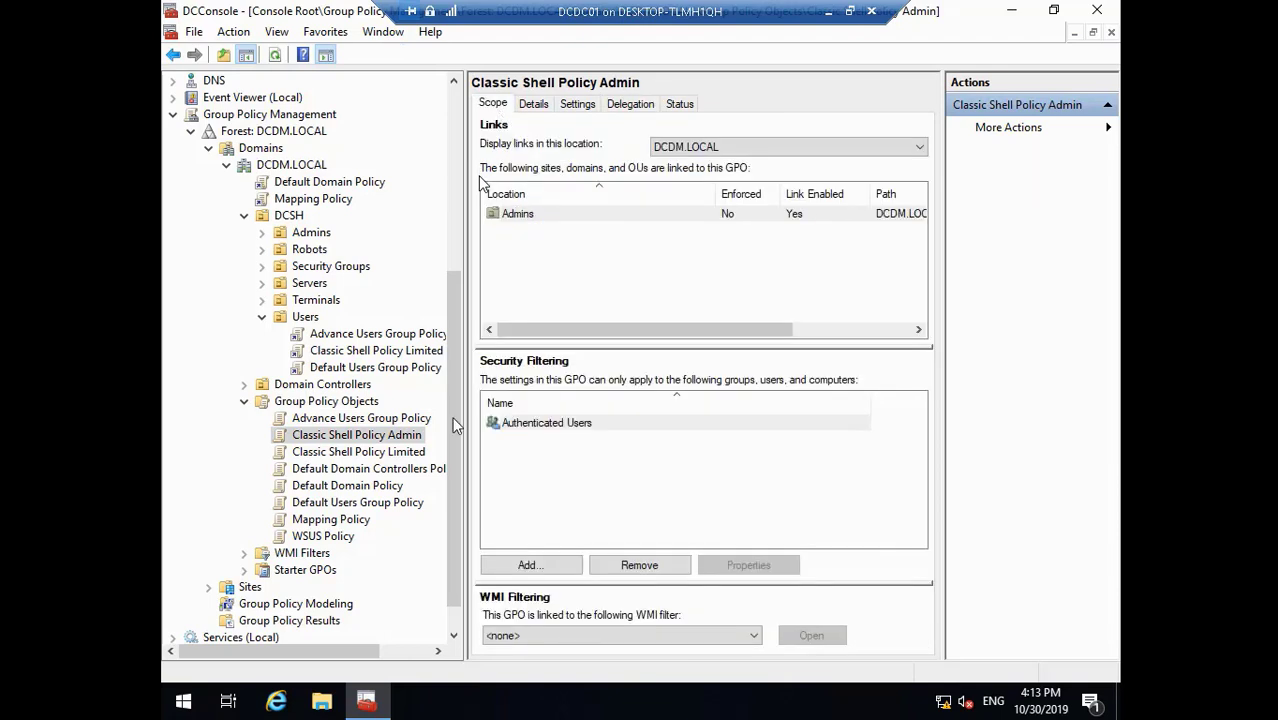
{"action": "left_click", "coordinate": [416, 455]}
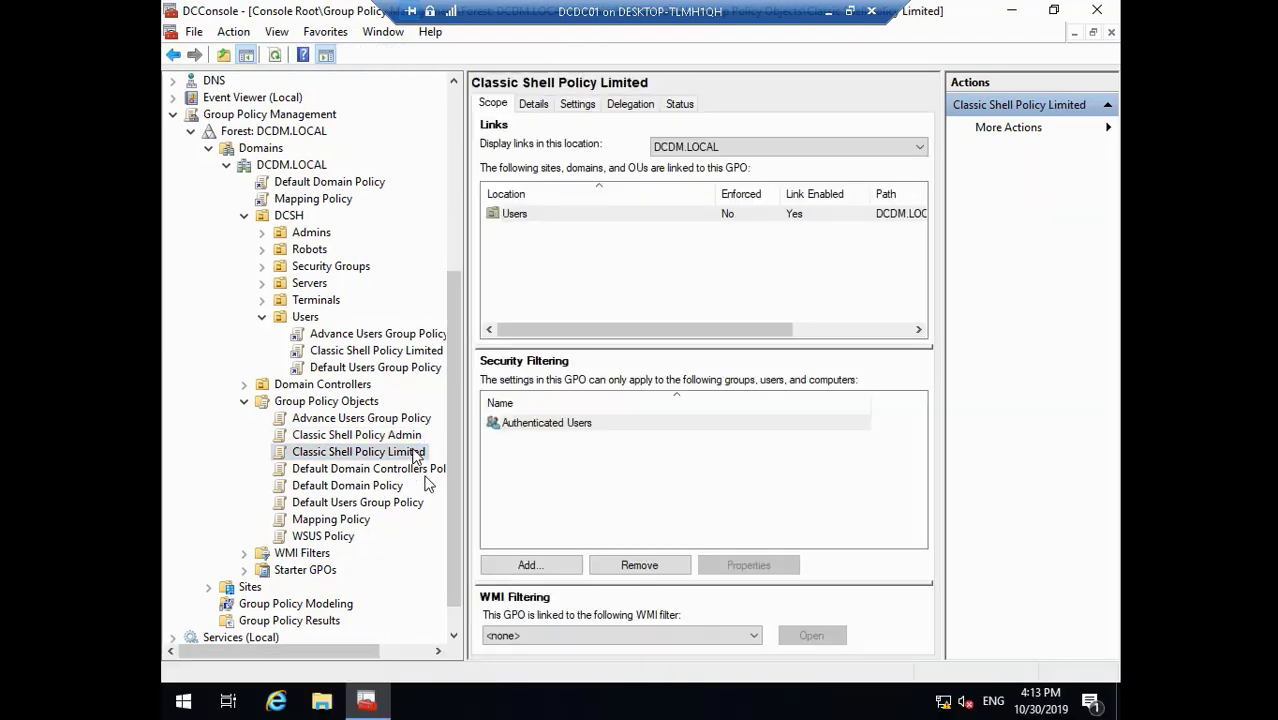
{"action": "left_click", "coordinate": [416, 440]}
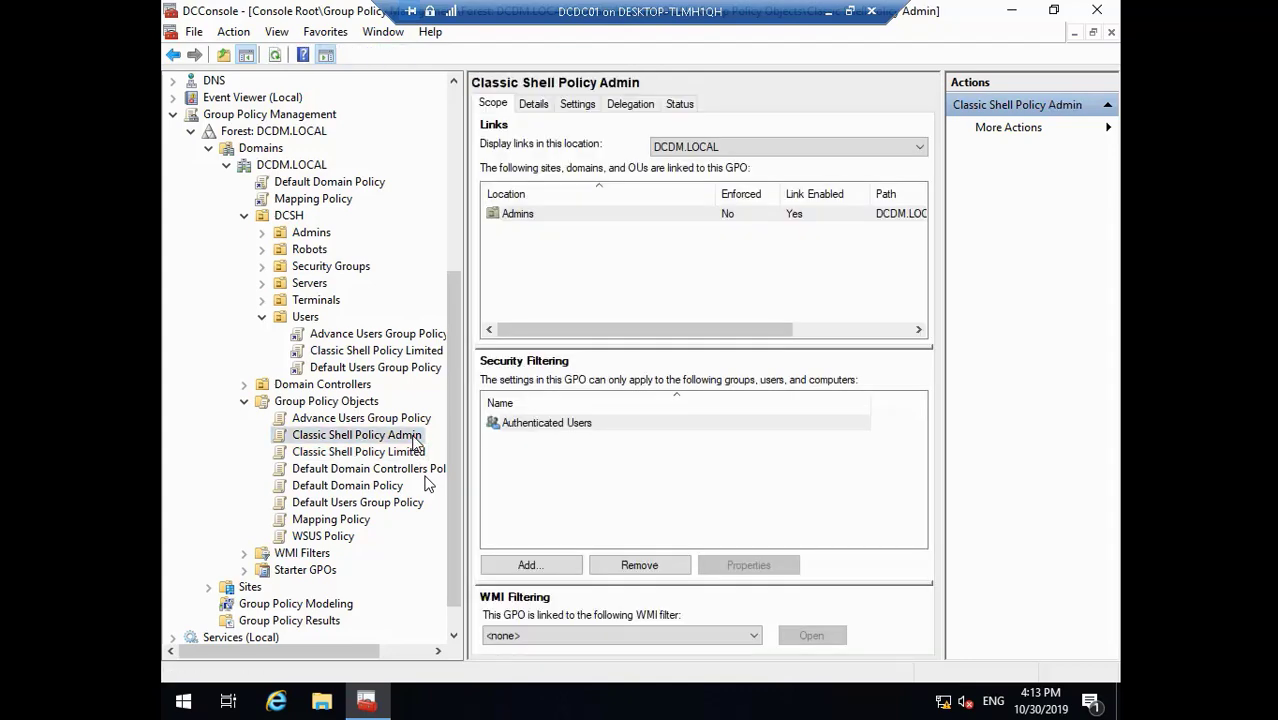
{"action": "key", "text": "Down"}
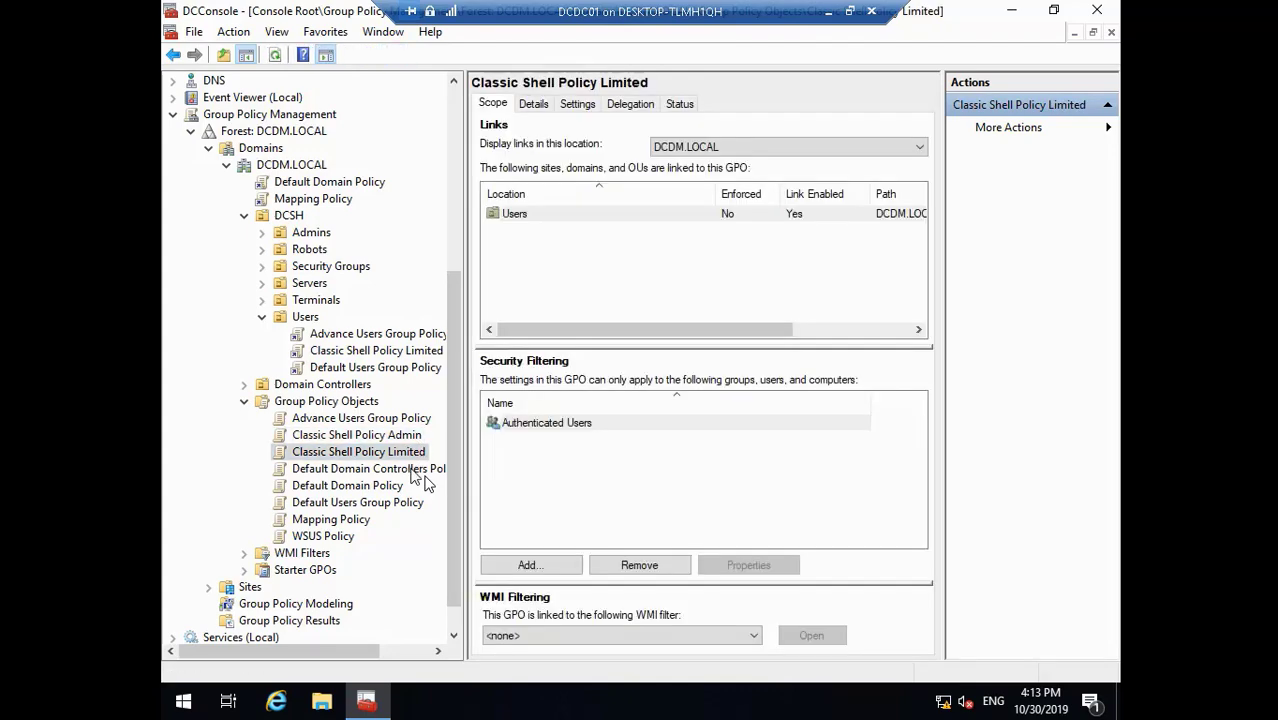
- Sync Default Domain Controllers Policy's SYSVOL permissions, rewind to about 19:13, and exit full screen
{"action": "left_click", "coordinate": [420, 470]}
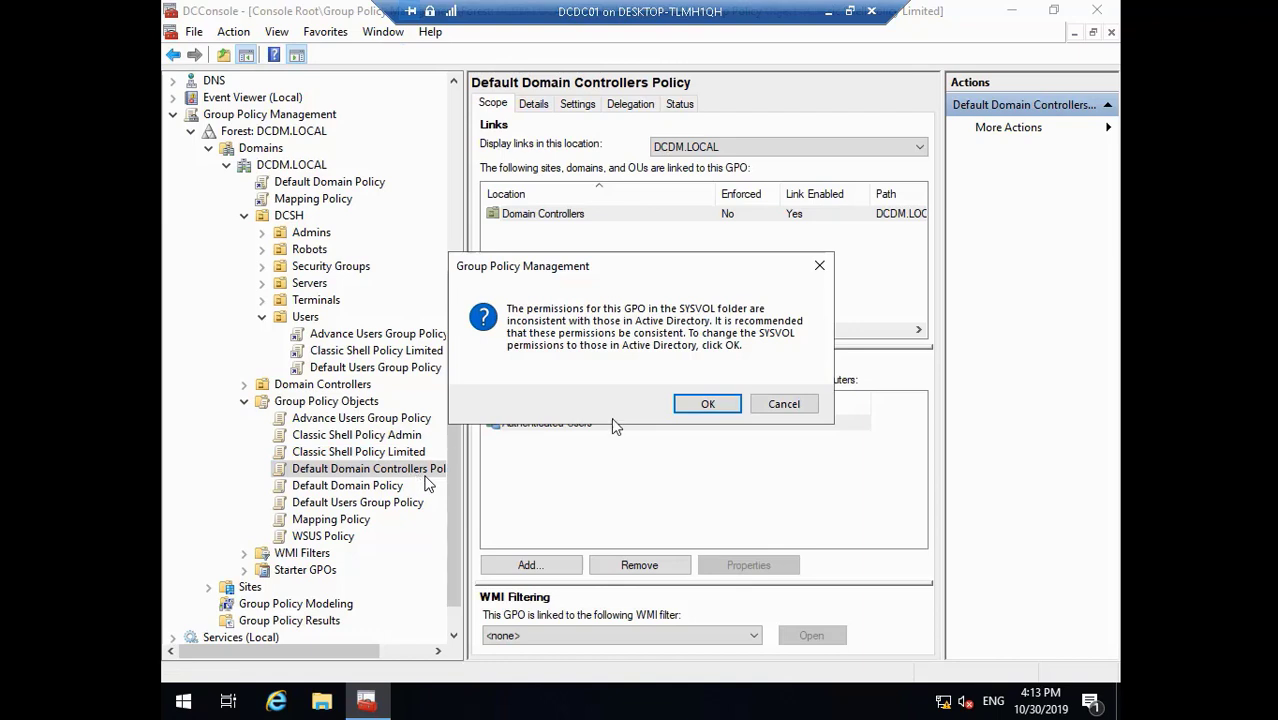
{"action": "left_click", "coordinate": [707, 404]}
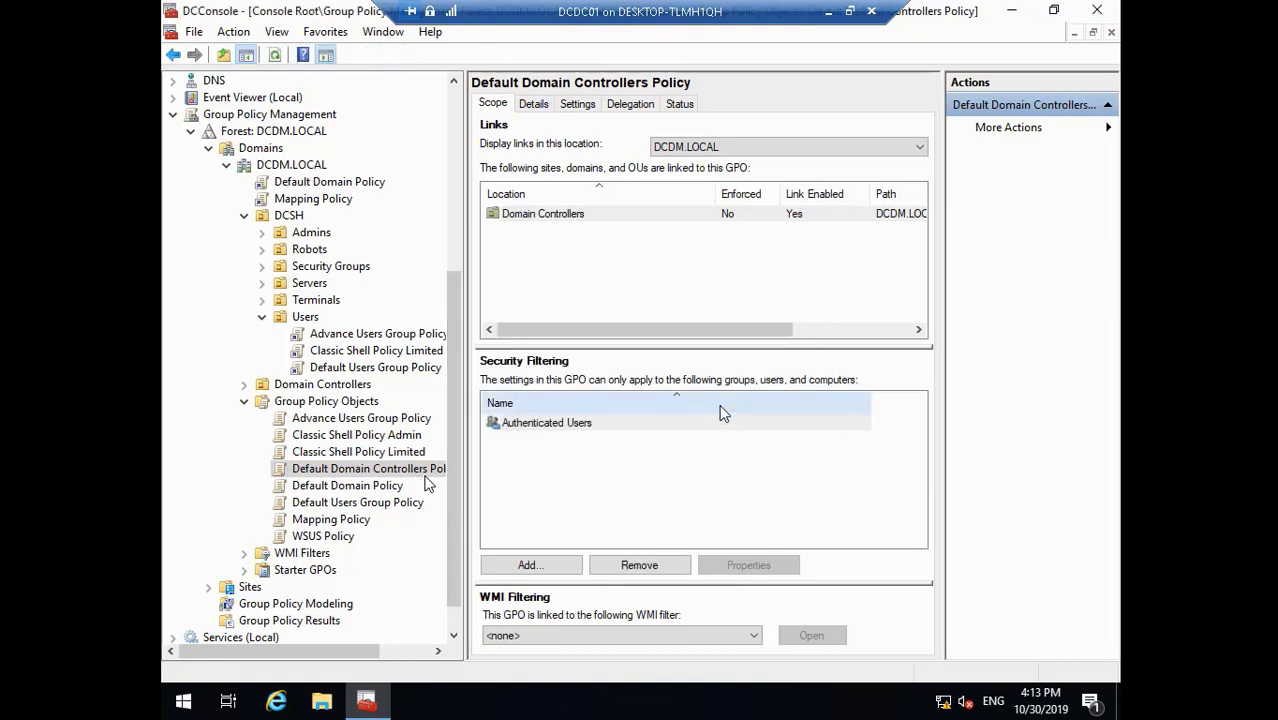
{"action": "left_click", "coordinate": [385, 488]}
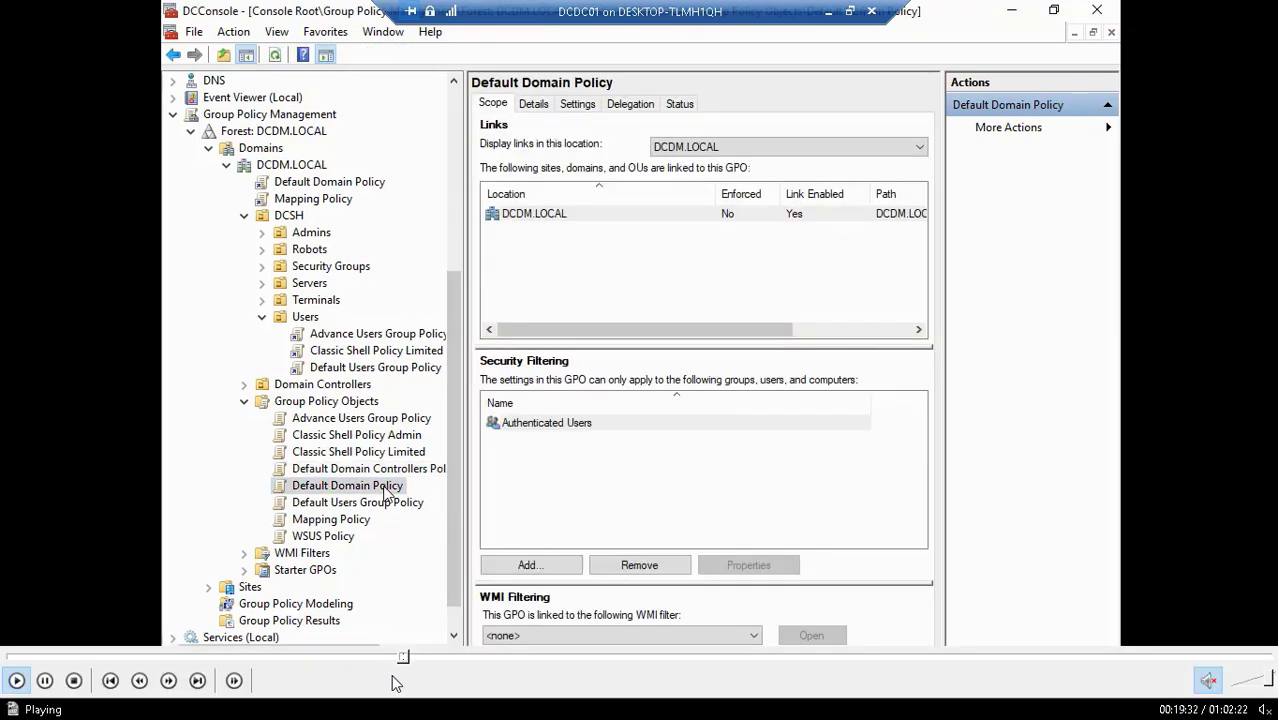
{"action": "left_click", "coordinate": [399, 658]}
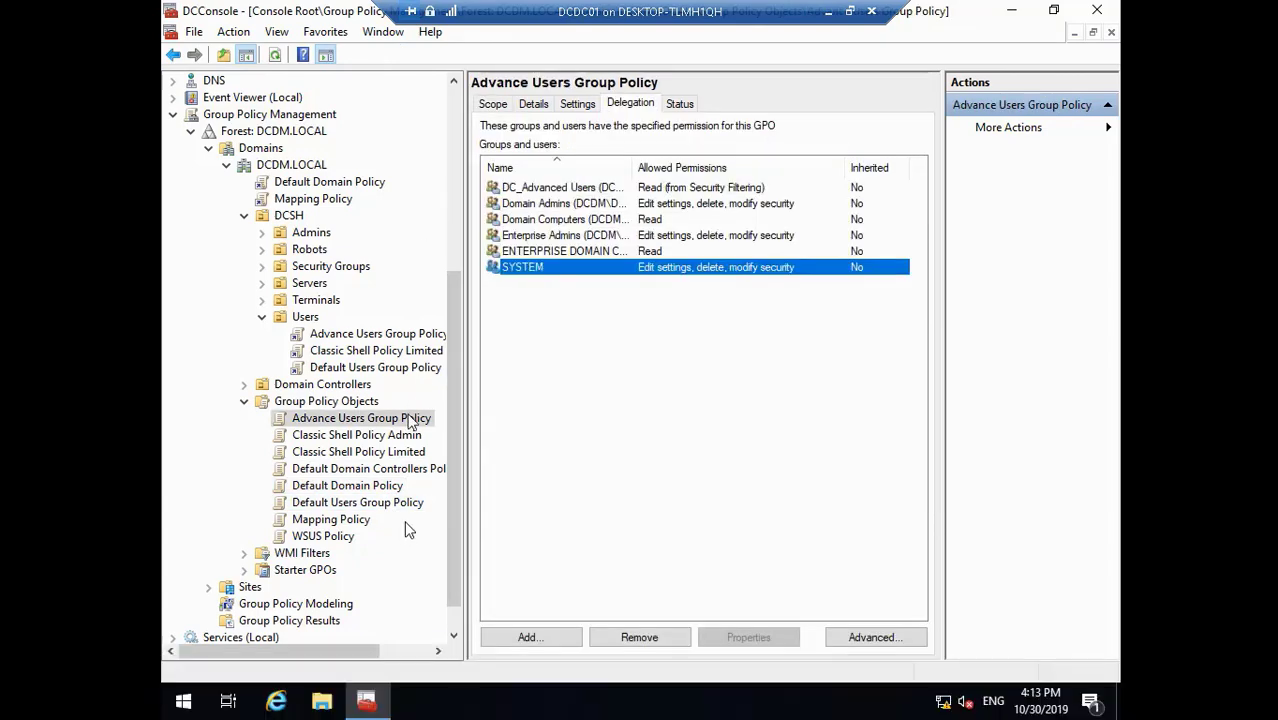
{"action": "double_click", "coordinate": [358, 452]}
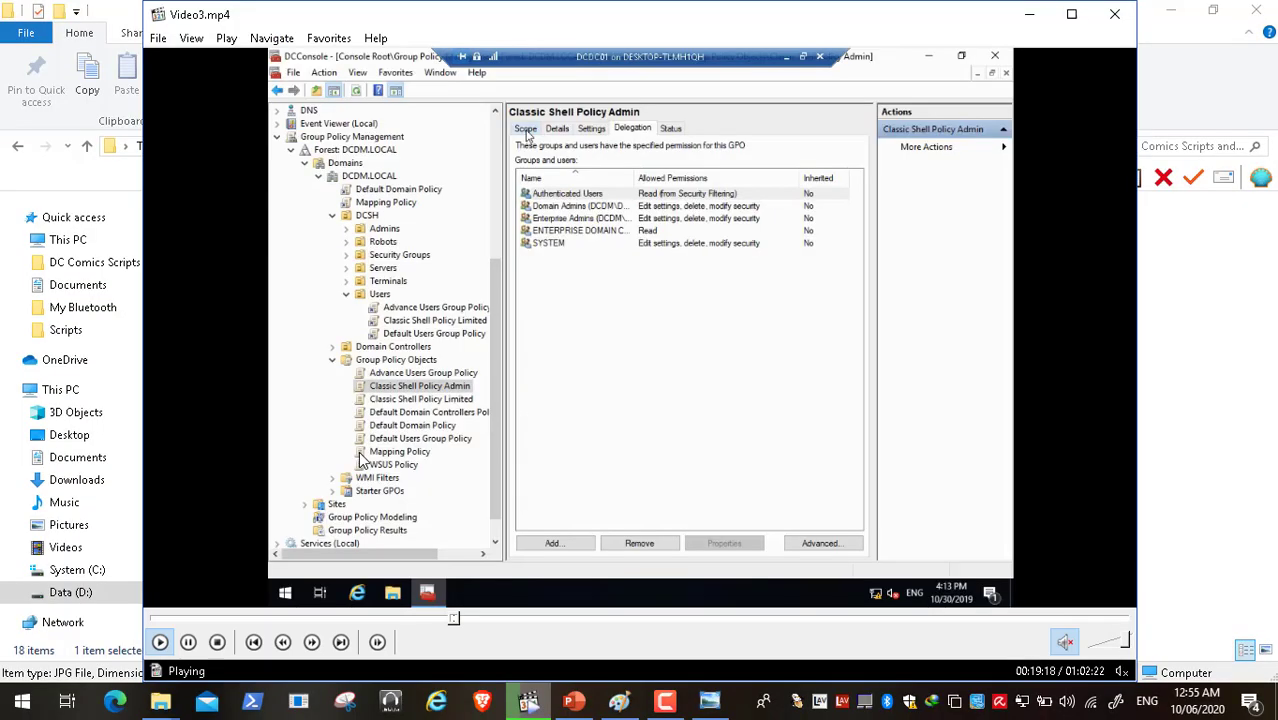
{"action": "left_click", "coordinate": [189, 642]}
{"action": "left_click", "coordinate": [677, 703]}
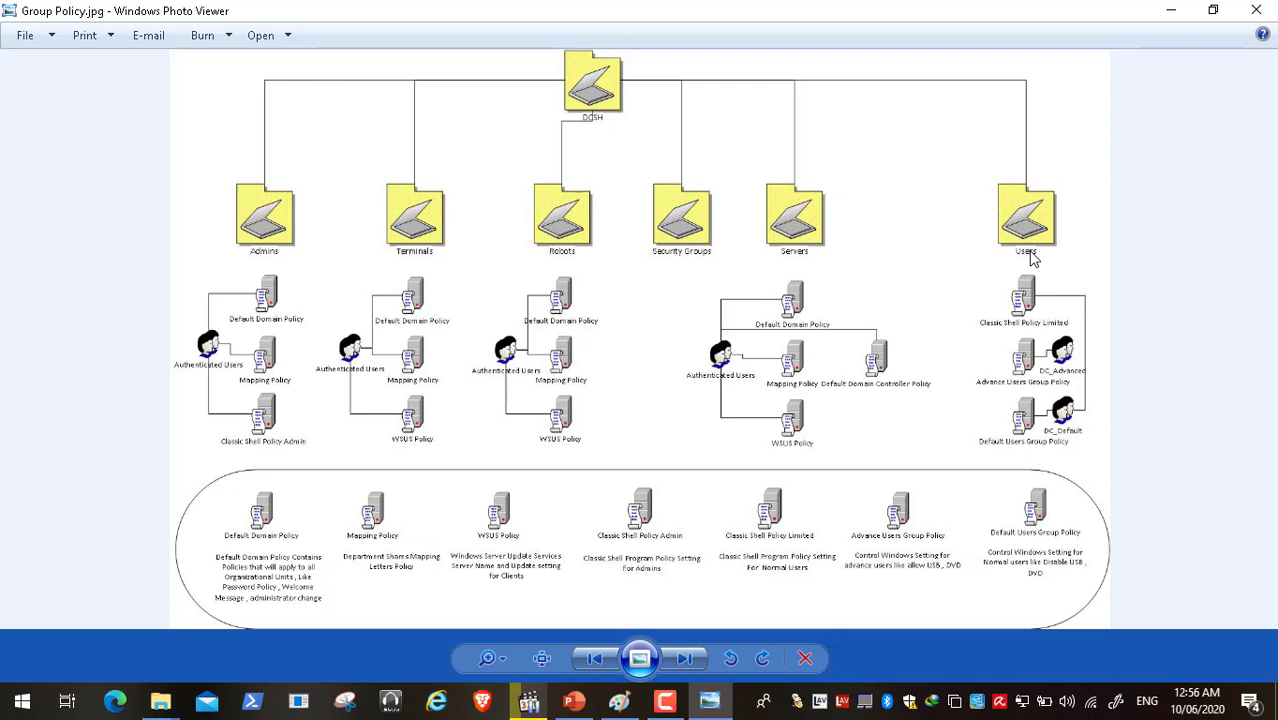
{"action": "left_click", "coordinate": [1165, 15]}
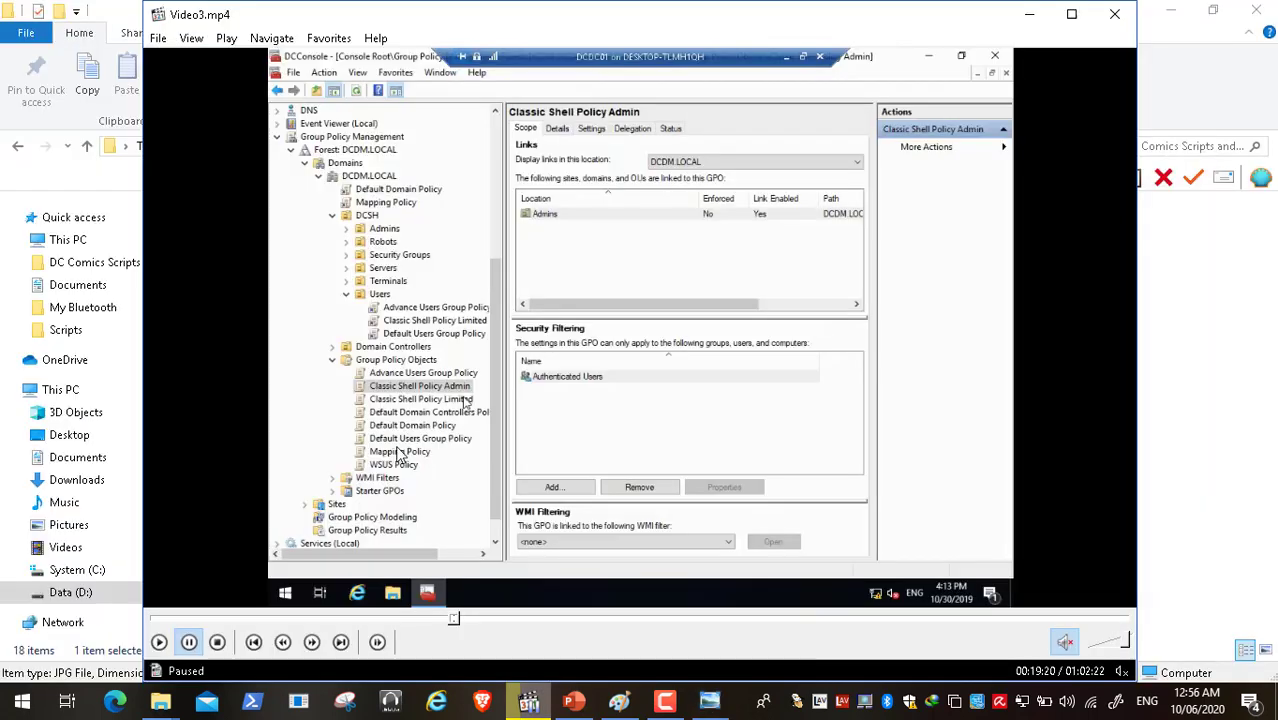
- Return the video to full screen and resume playback through the SYSVOL and Default Domain Policy clicks
{"action": "double_click", "coordinate": [458, 421]}
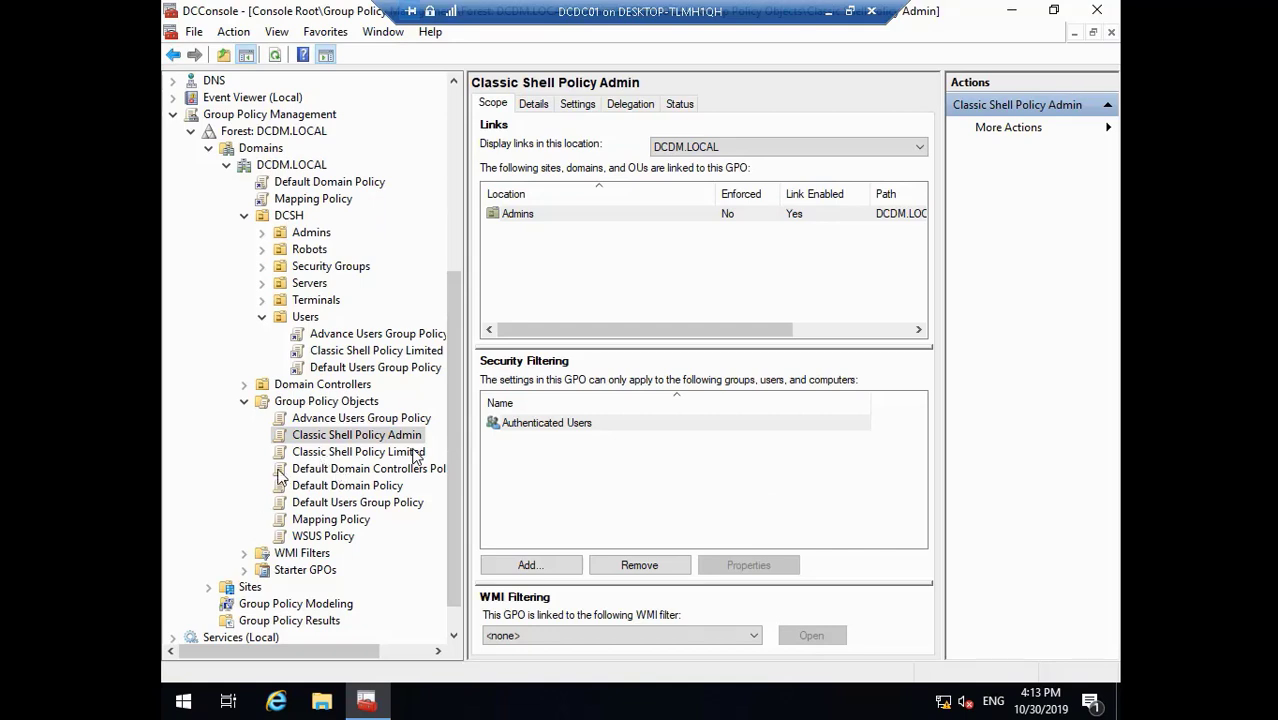
{"action": "left_click", "coordinate": [15, 680]}
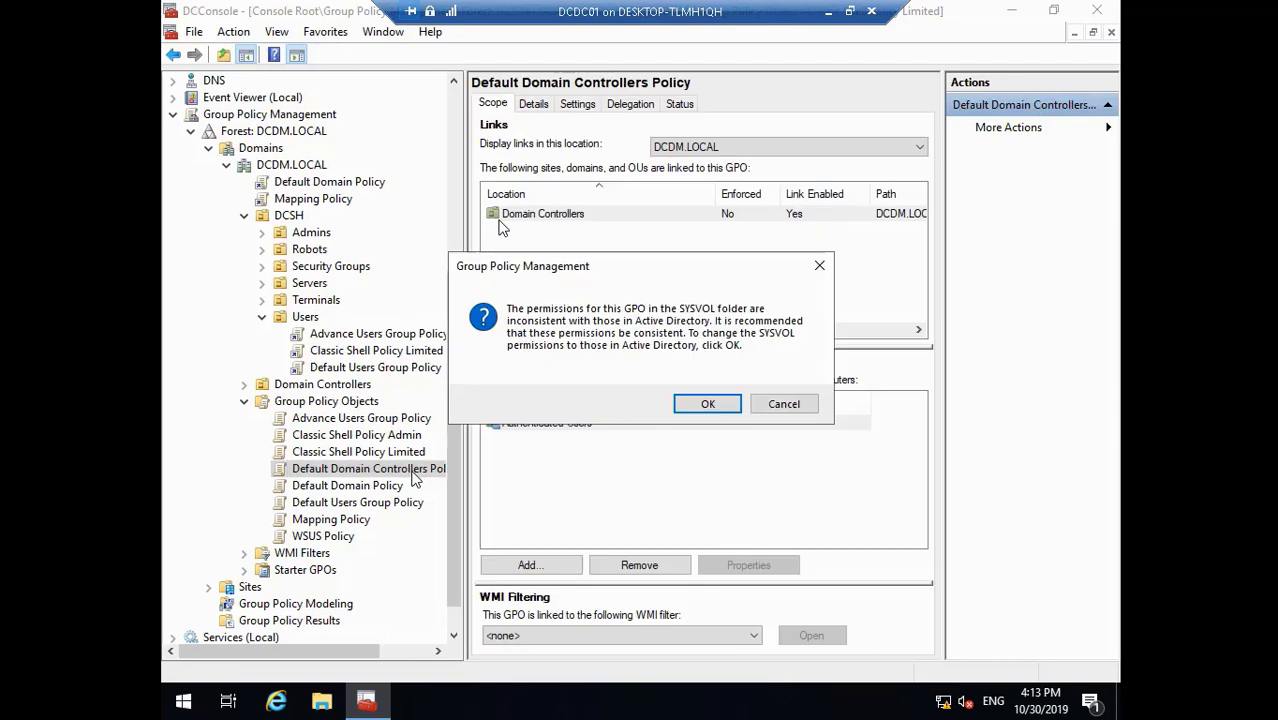
{"action": "left_click", "coordinate": [708, 403]}
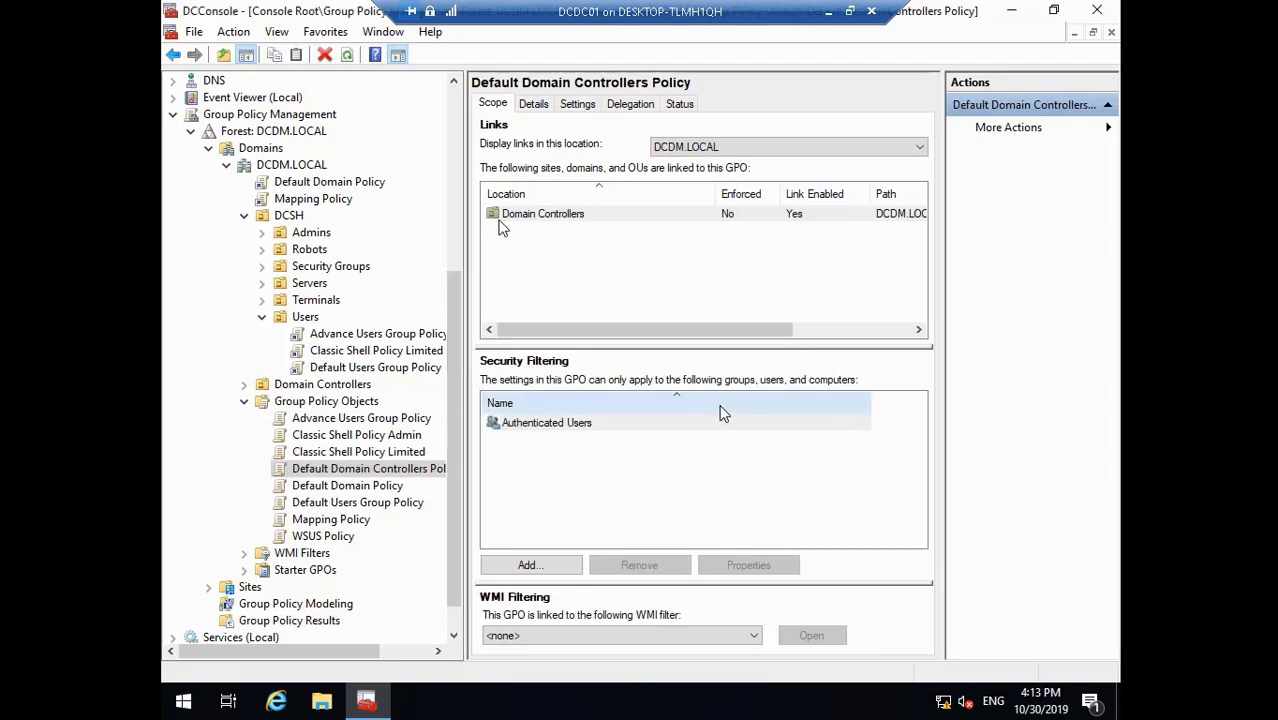
{"action": "left_click", "coordinate": [384, 488]}
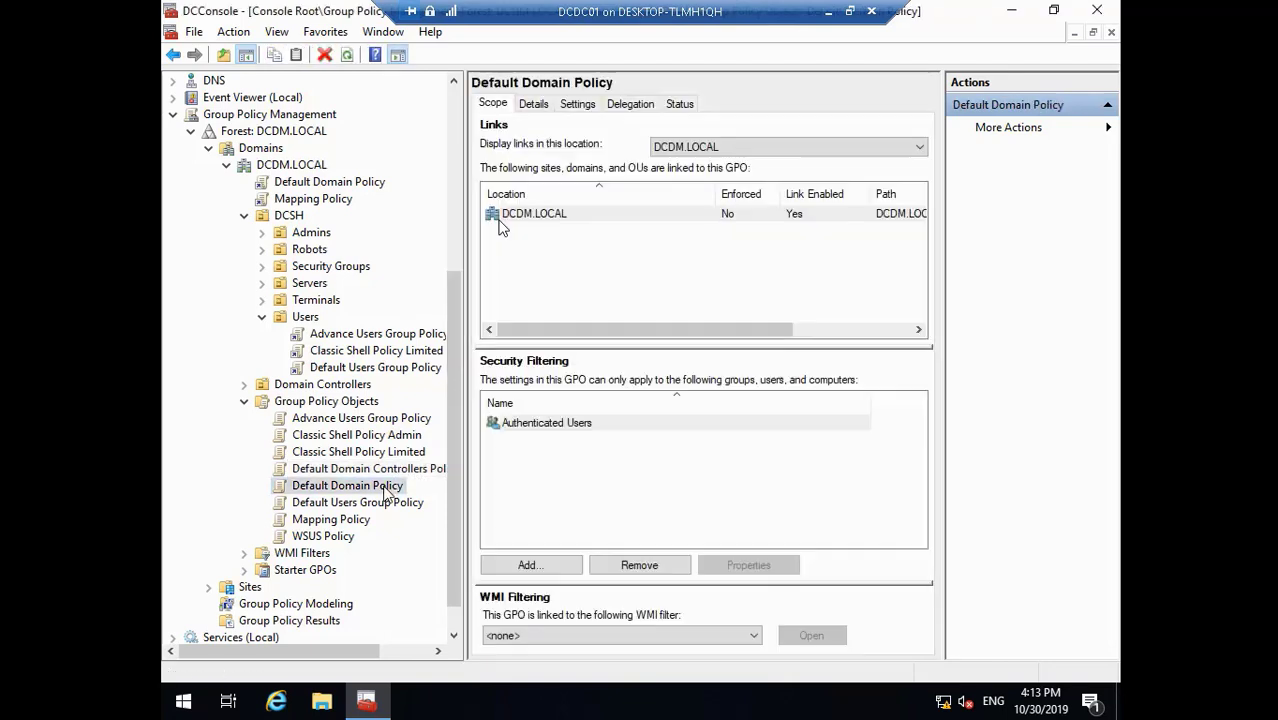
{"action": "left_click", "coordinate": [385, 503]}
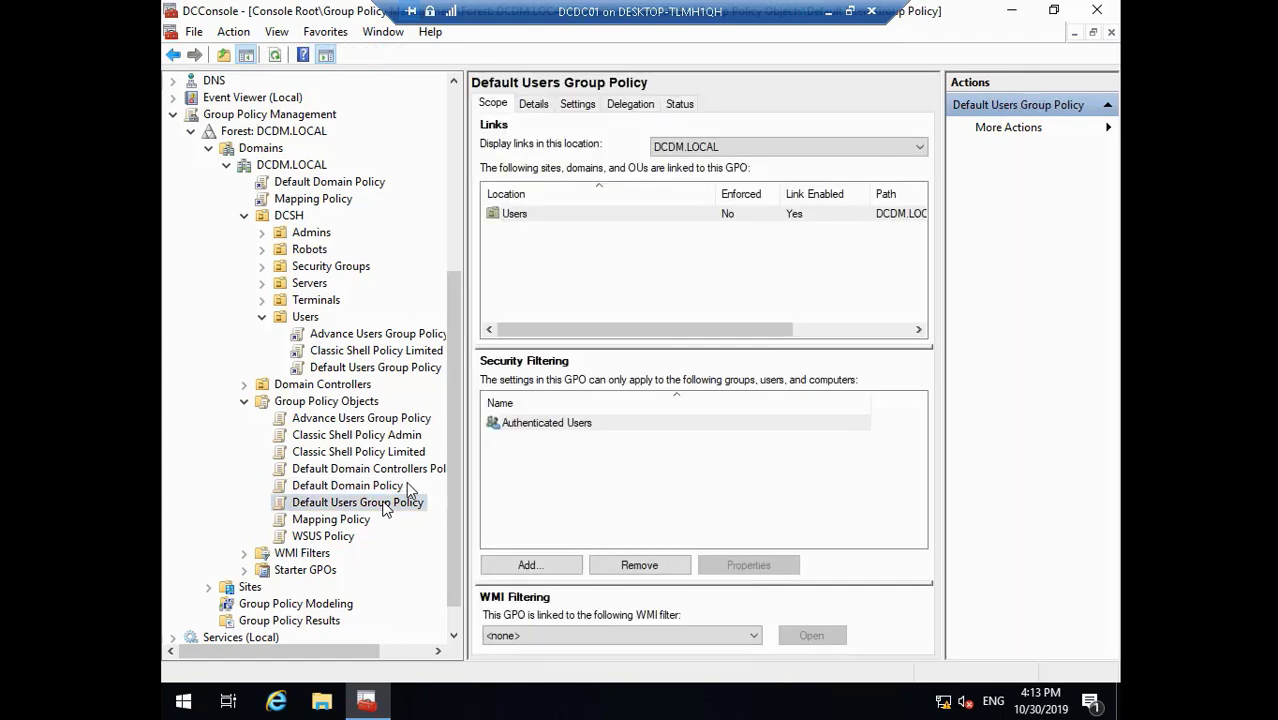
- Rewind to about 19:05, skip ahead to 19:21, and pause at 19:29 on the warning
{"action": "mouse_move", "coordinate": [390, 679]}
{"action": "left_click_drag", "start_coordinate": [405, 658], "coordinate": [397, 658]}
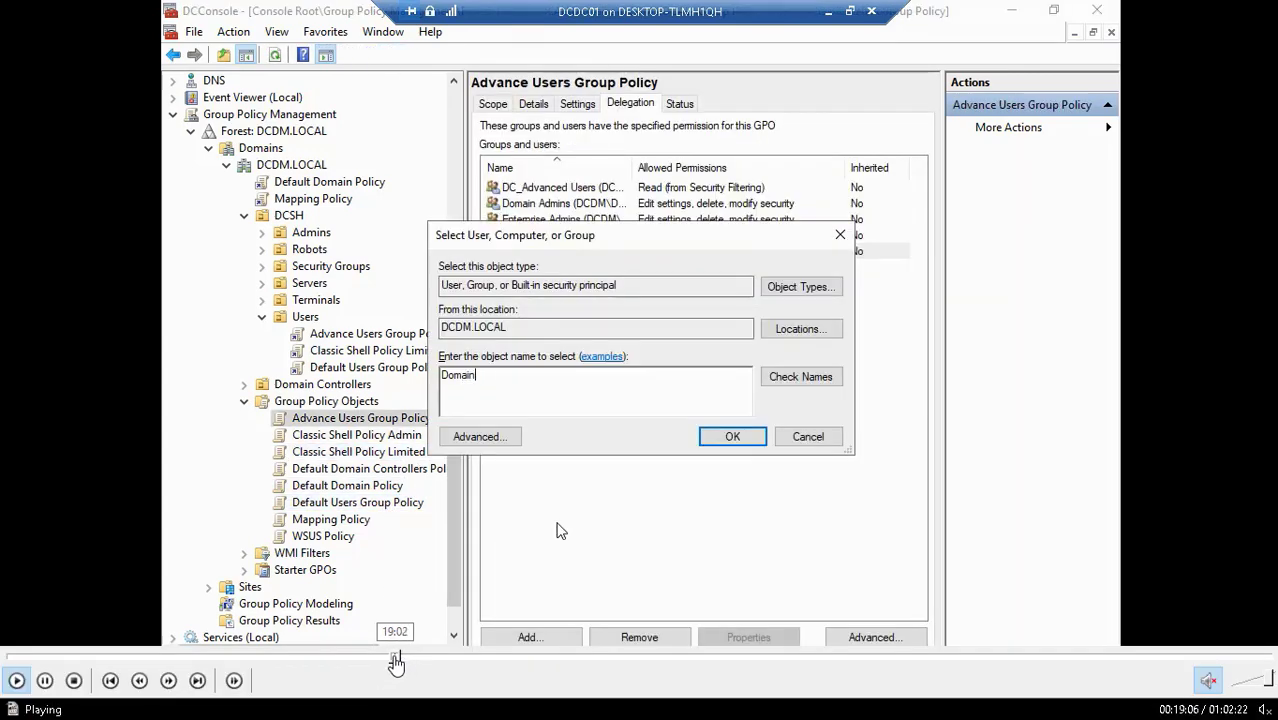
{"action": "left_click", "coordinate": [402, 659]}
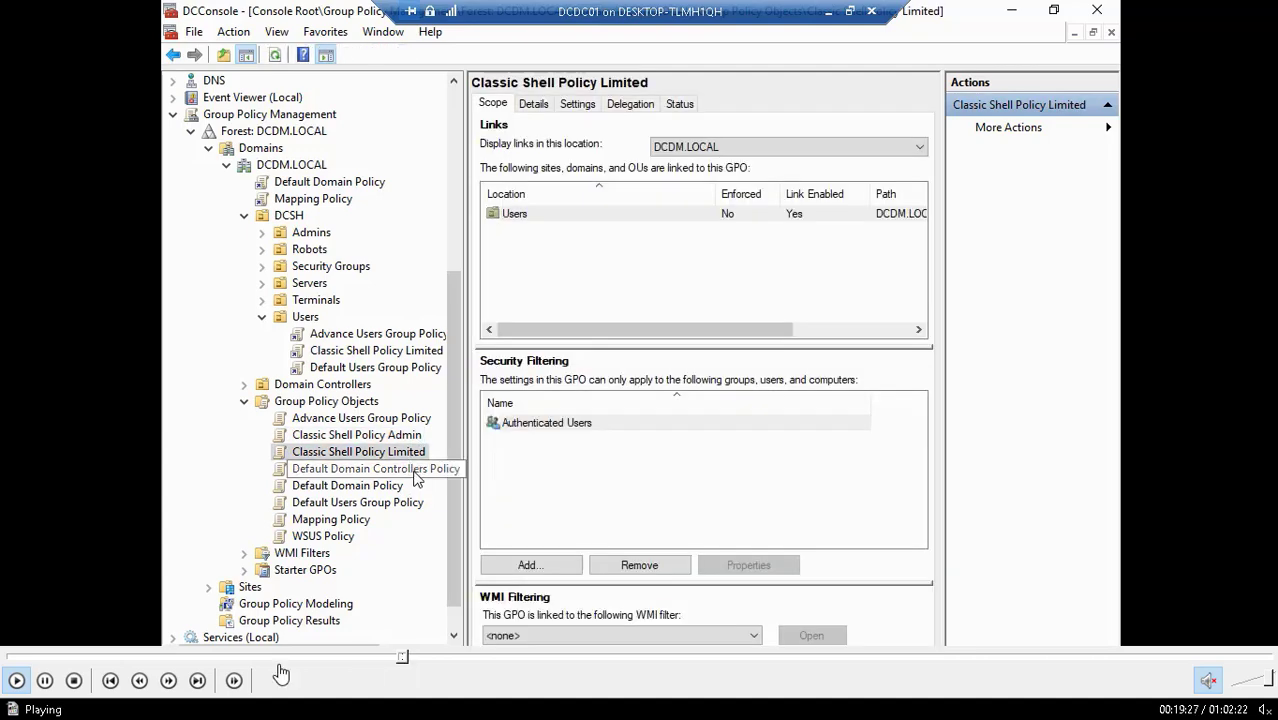
{"action": "left_click", "coordinate": [45, 681]}
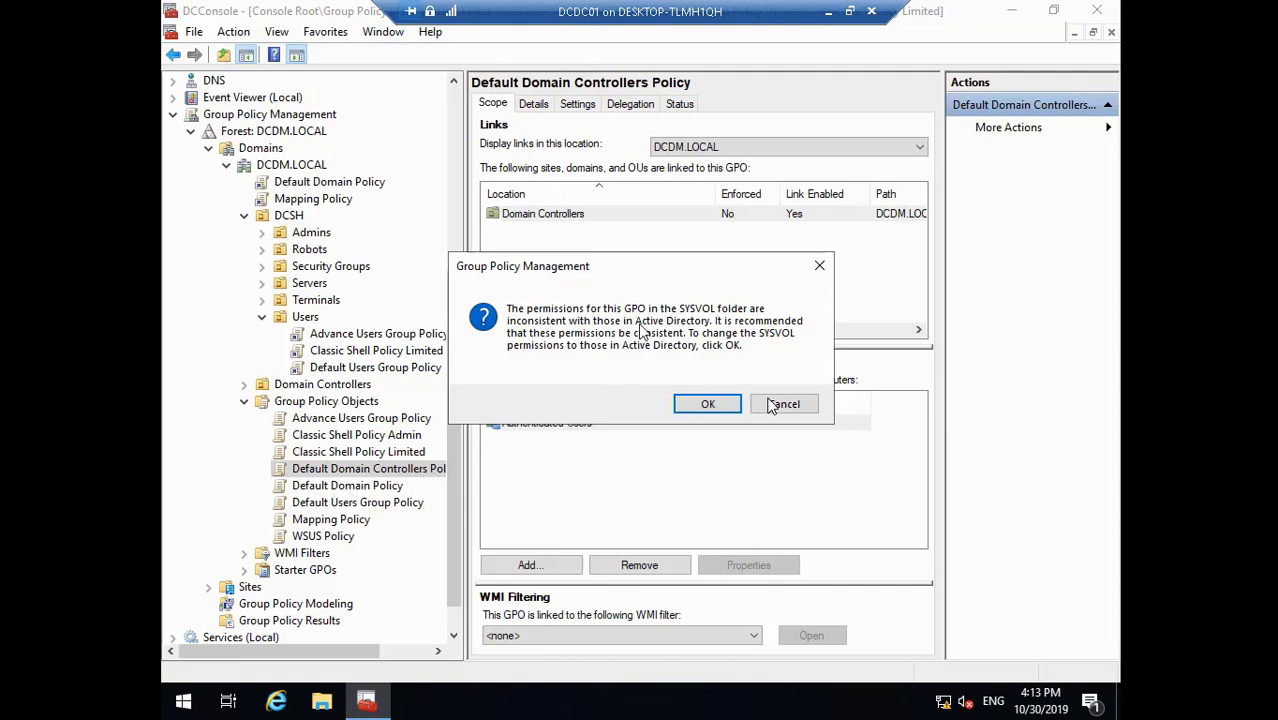
- Resume the video through Domain Computers being added with Read delegation to Default Users Group Policy
{"action": "mouse_move", "coordinate": [140, 715]}
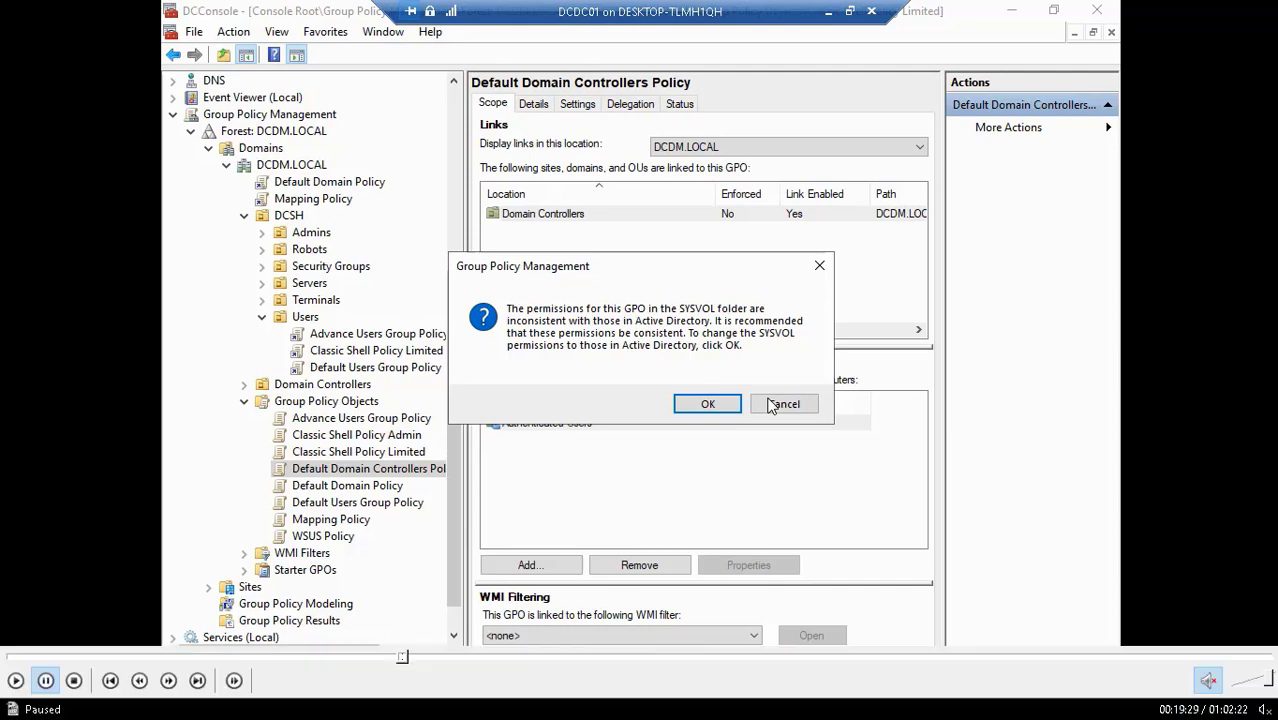
{"action": "left_click", "coordinate": [16, 682]}
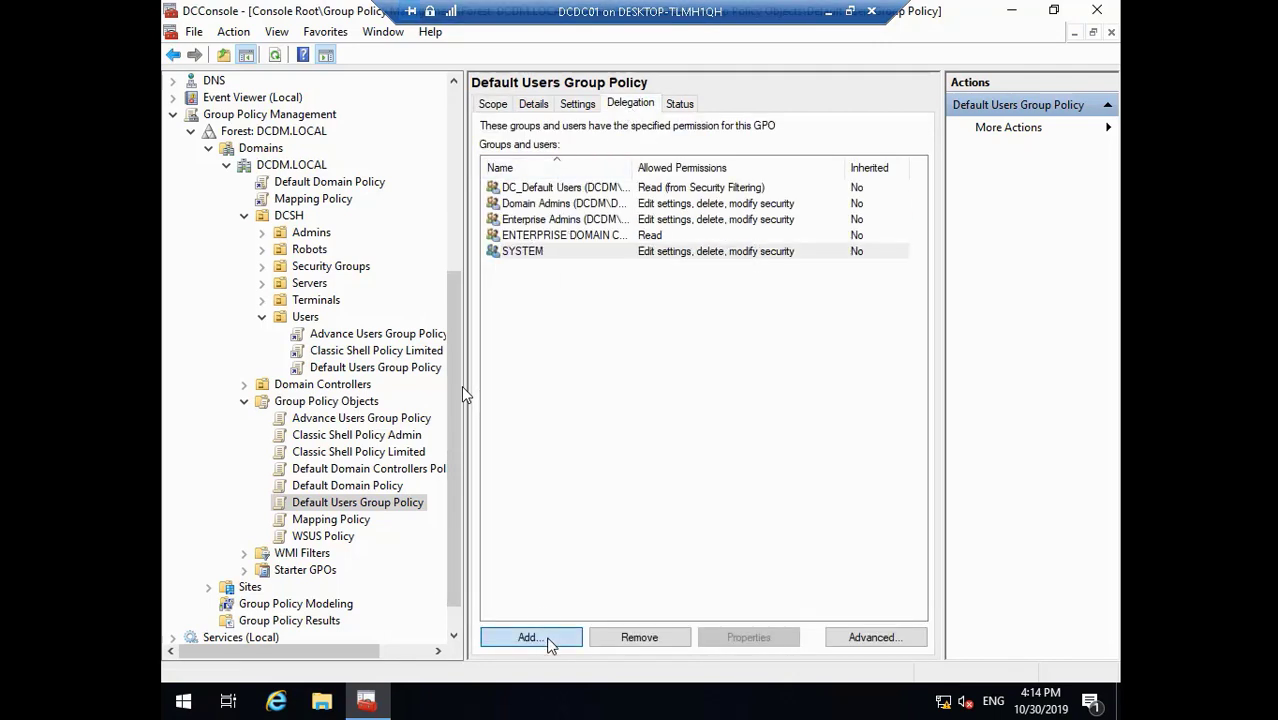
{"action": "type", "text": "D"}
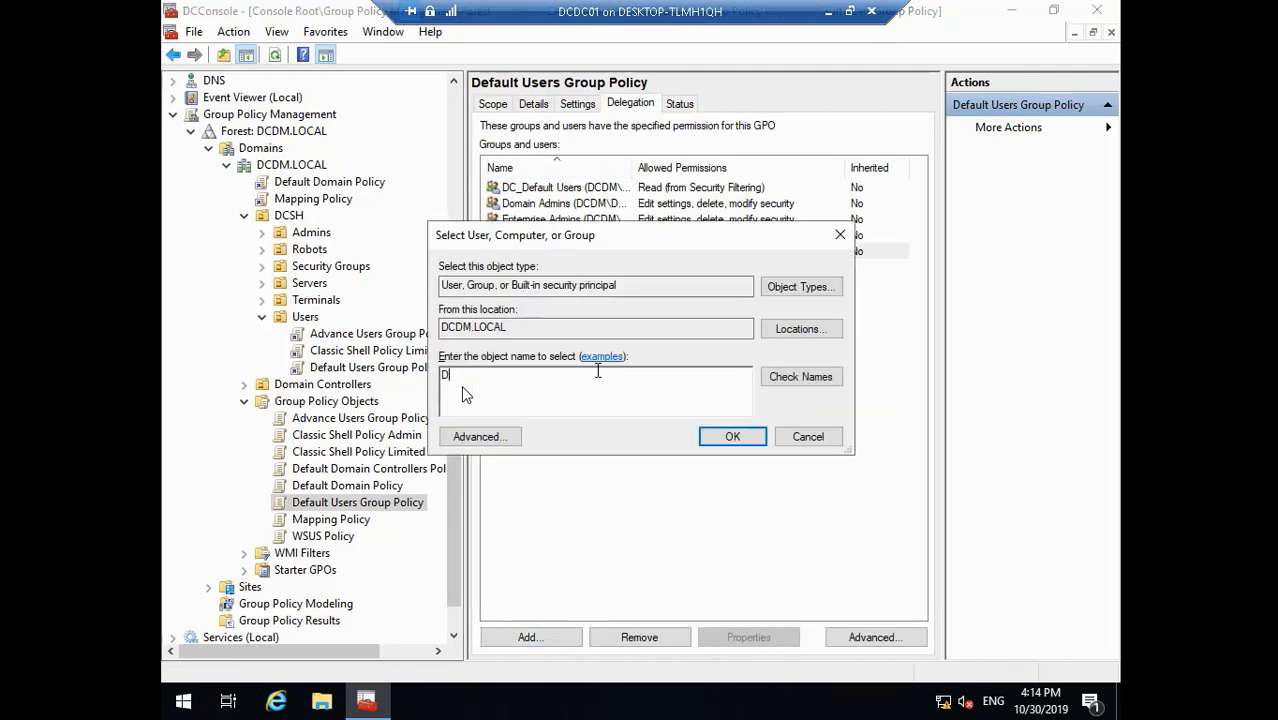
{"action": "type", "text": "oma"}
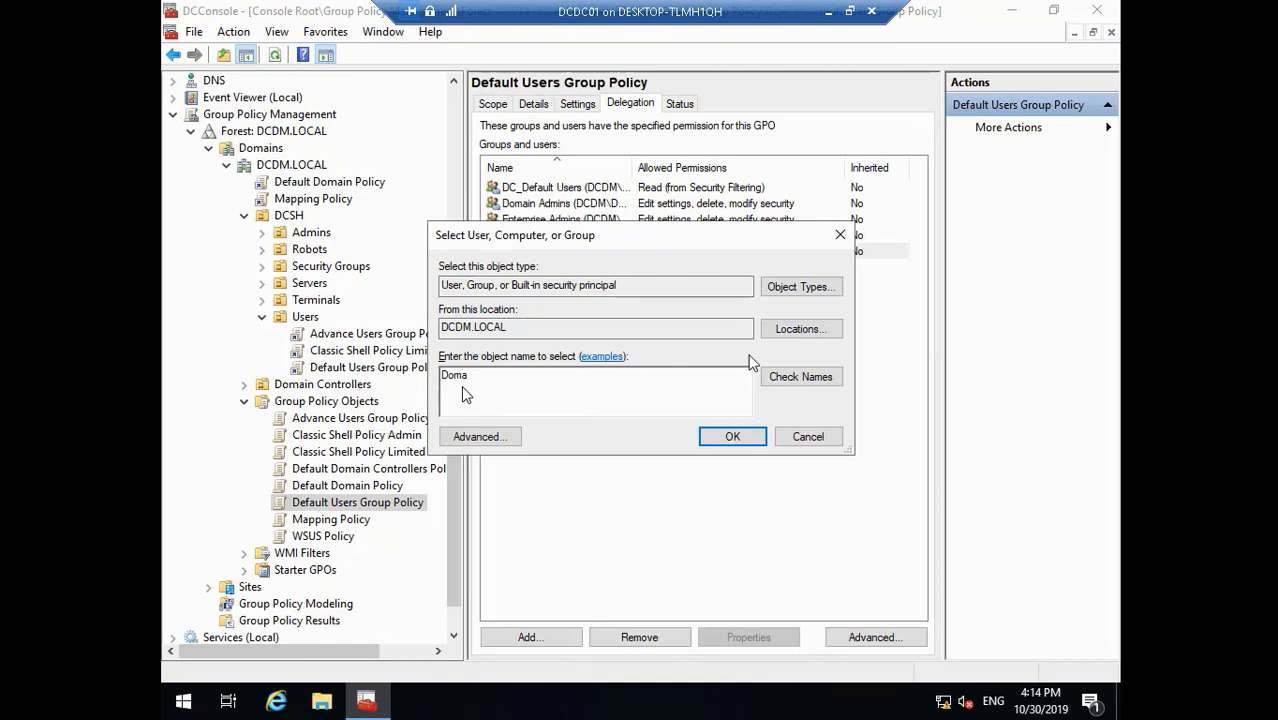
{"action": "left_click", "coordinate": [790, 376]}
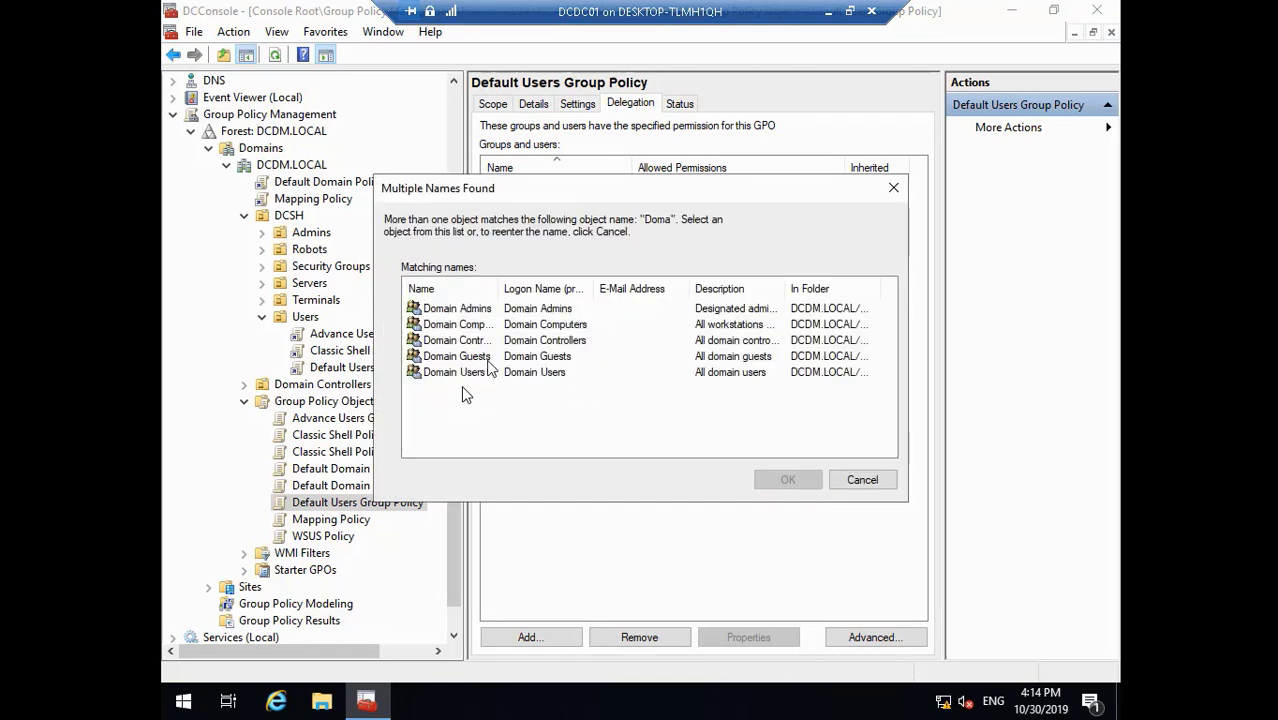
{"action": "left_click", "coordinate": [495, 326]}
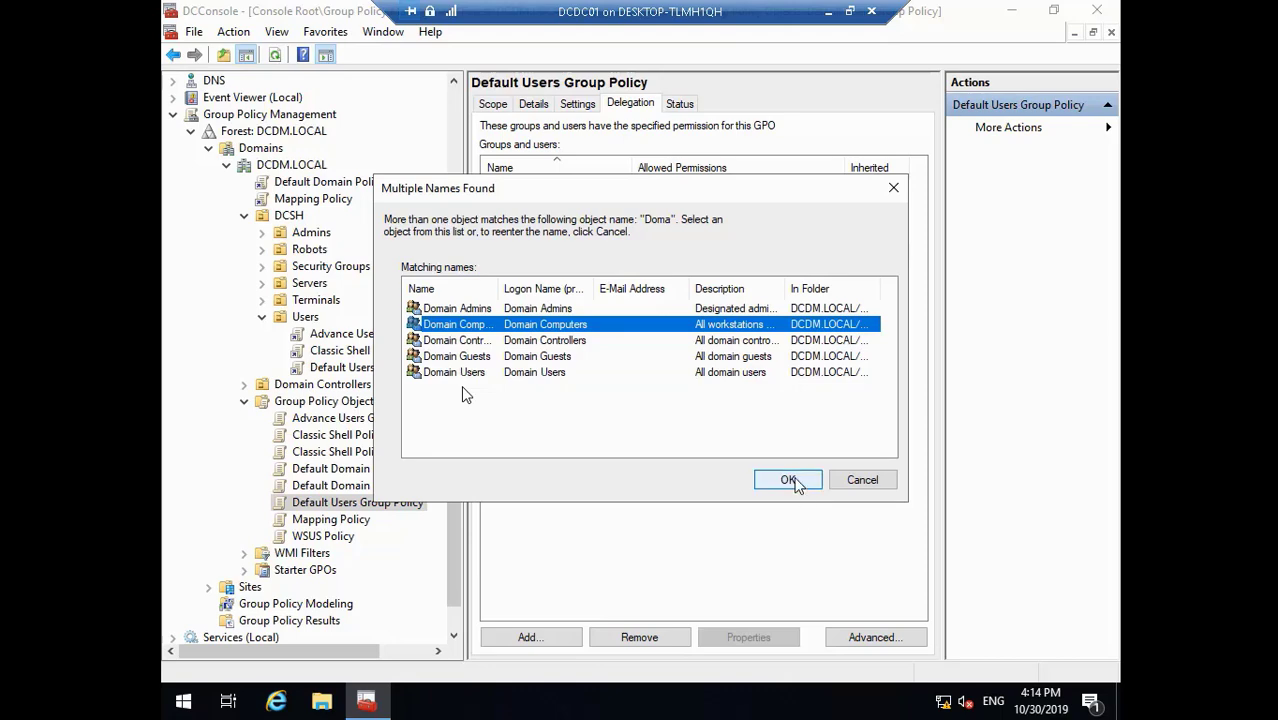
{"action": "left_click", "coordinate": [788, 480]}
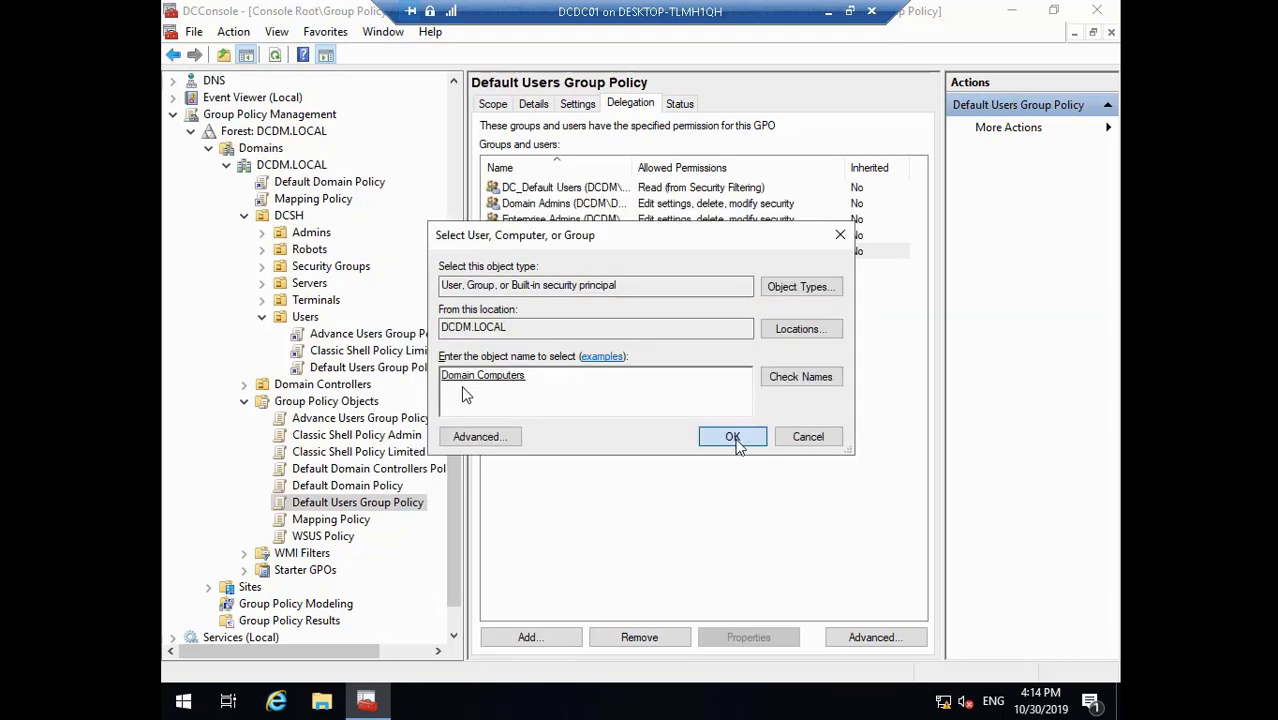
{"action": "left_click", "coordinate": [733, 438]}
{"action": "left_click", "coordinate": [432, 182]}
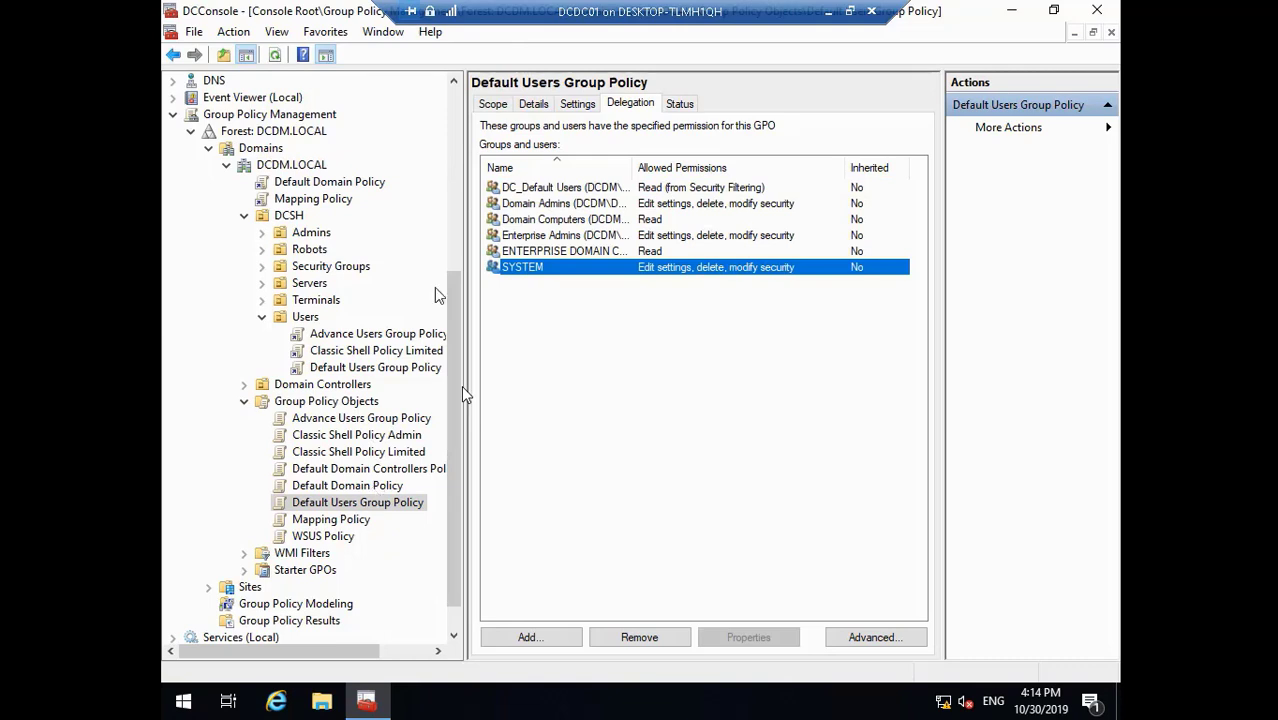
{"action": "left_click", "coordinate": [498, 104]}
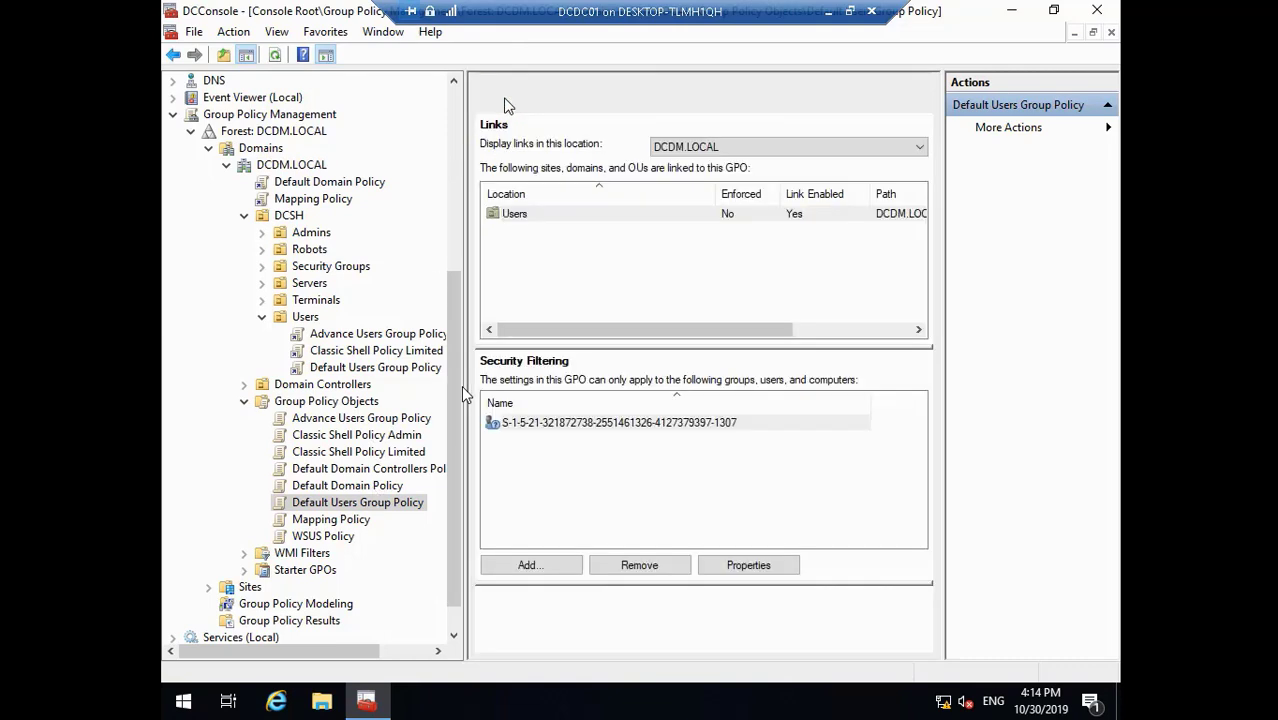
- Review the links of Mapping Policy and WSUS Policy, then show Default Domain Policy's DCDM.LOCAL link
{"action": "left_click", "coordinate": [362, 521]}
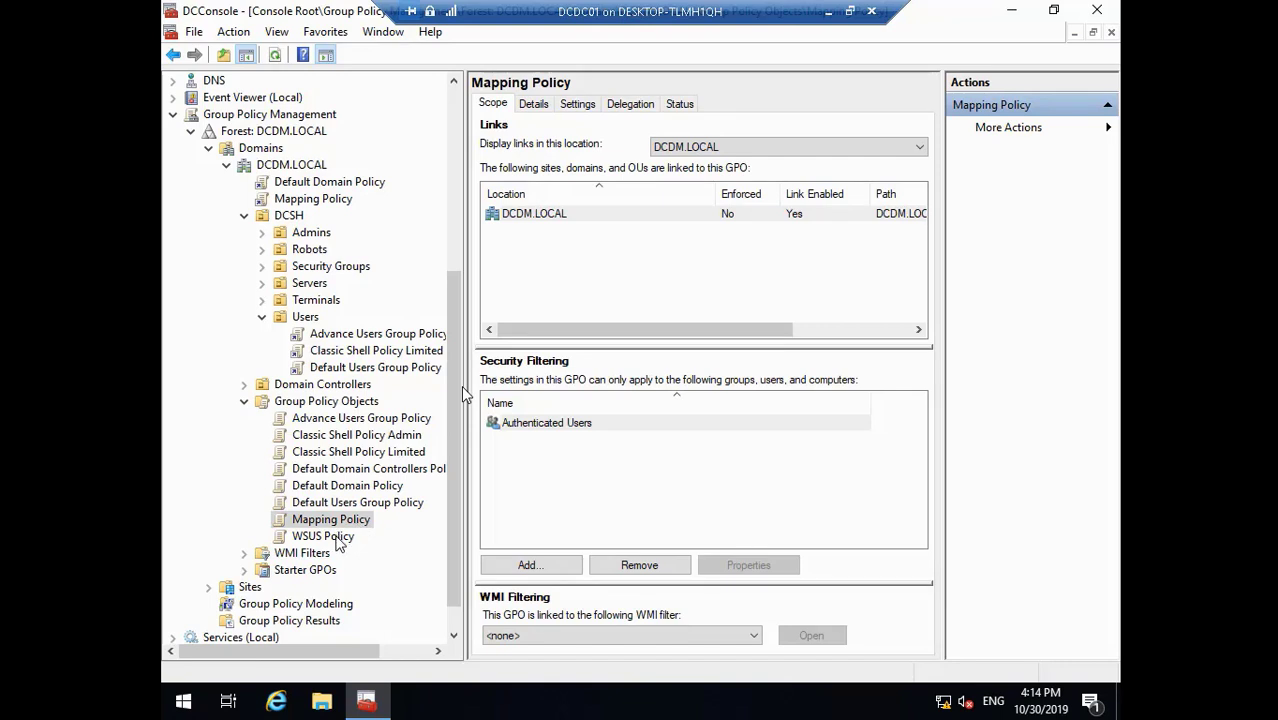
{"action": "left_click", "coordinate": [337, 539]}
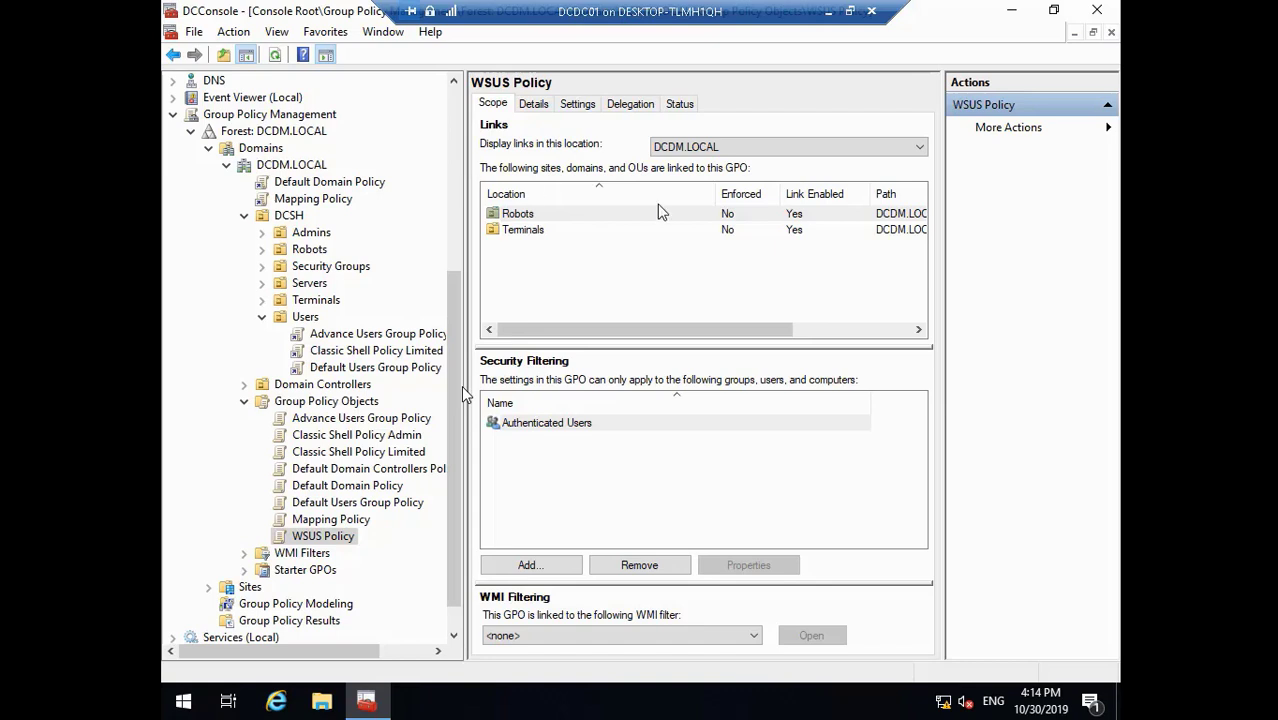
{"action": "left_click", "coordinate": [885, 331]}
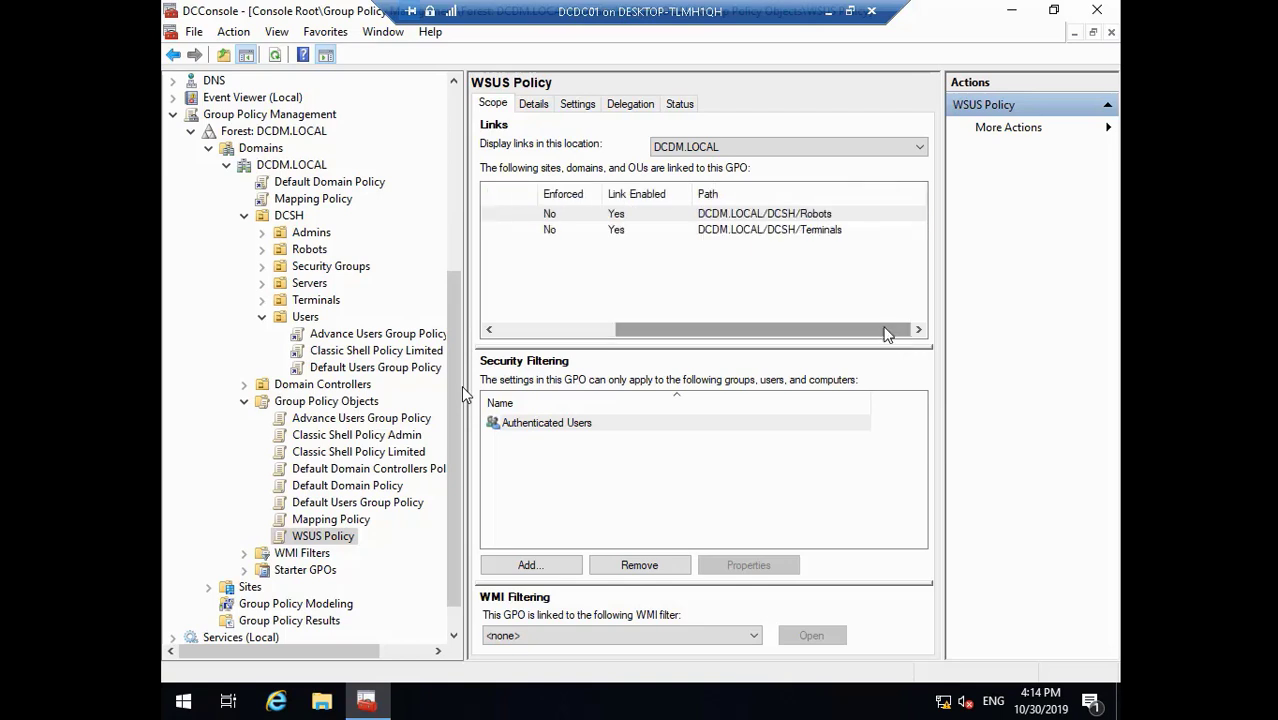
{"action": "left_click", "coordinate": [573, 331]}
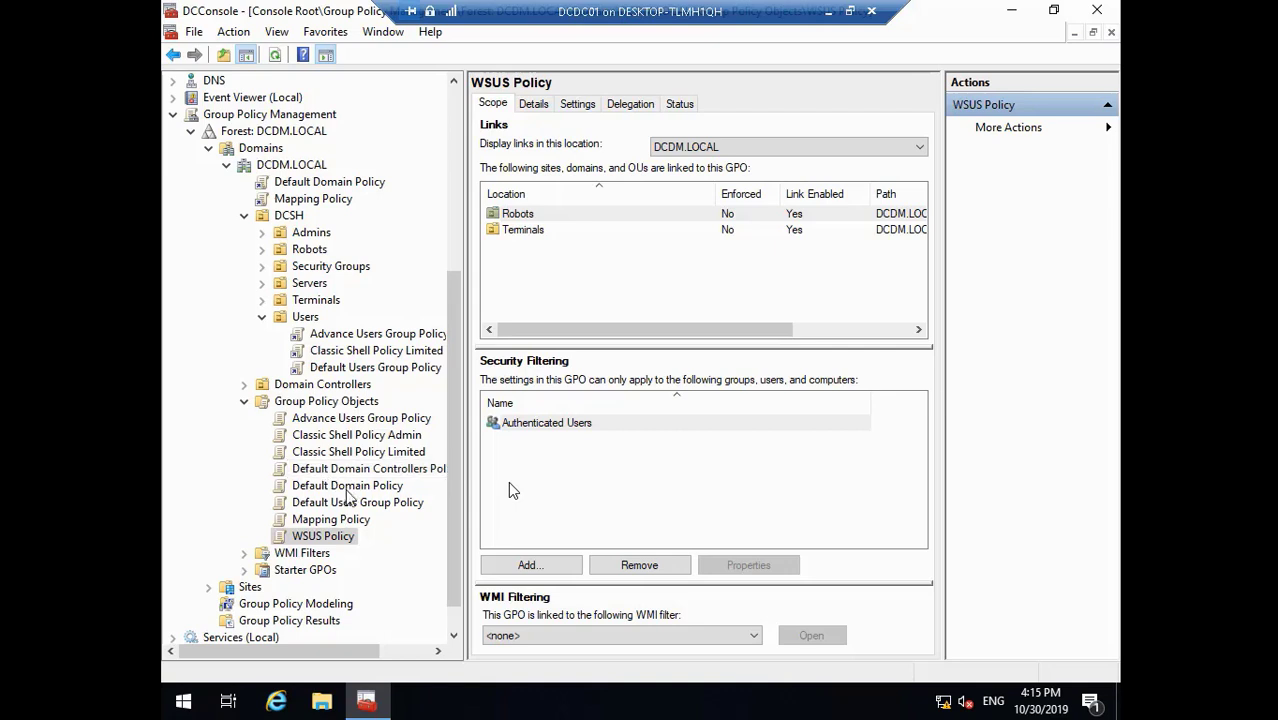
{"action": "left_click", "coordinate": [362, 487]}
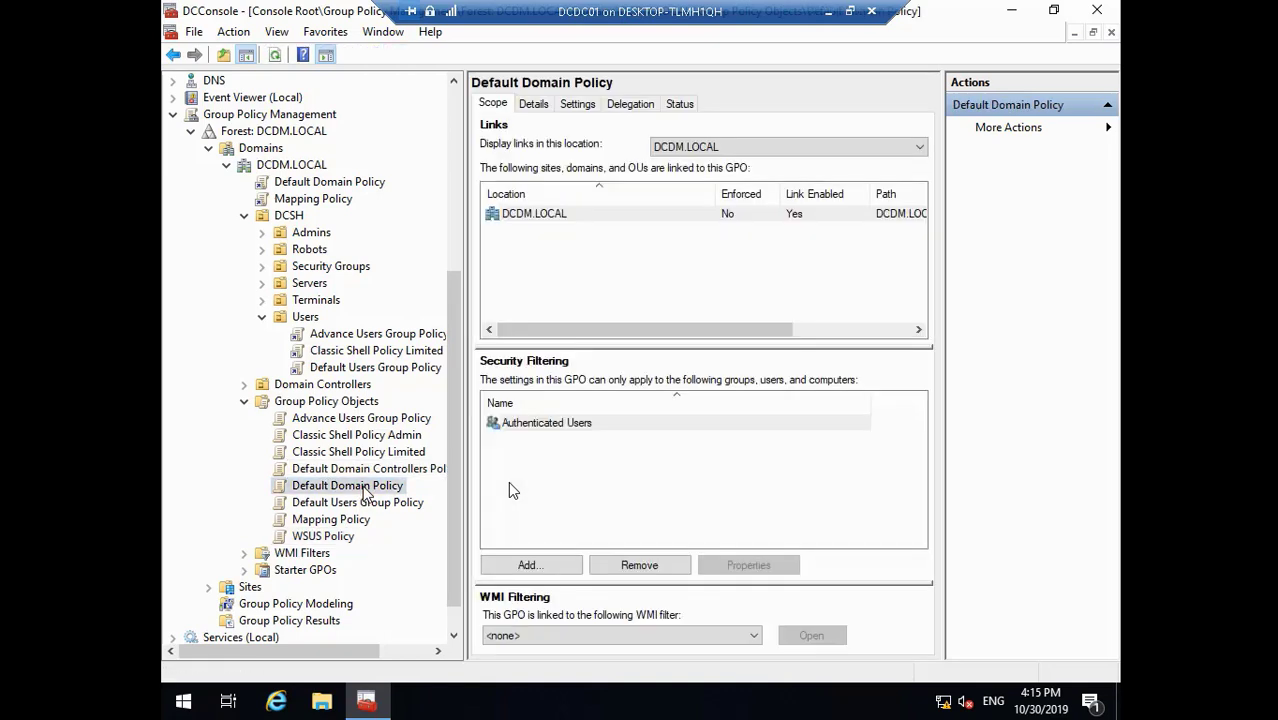
- Edit Default Domain Policy in a maximized editor and expand Computer Configuration > Policies > Administrative Templates
{"action": "right_click", "coordinate": [363, 487]}
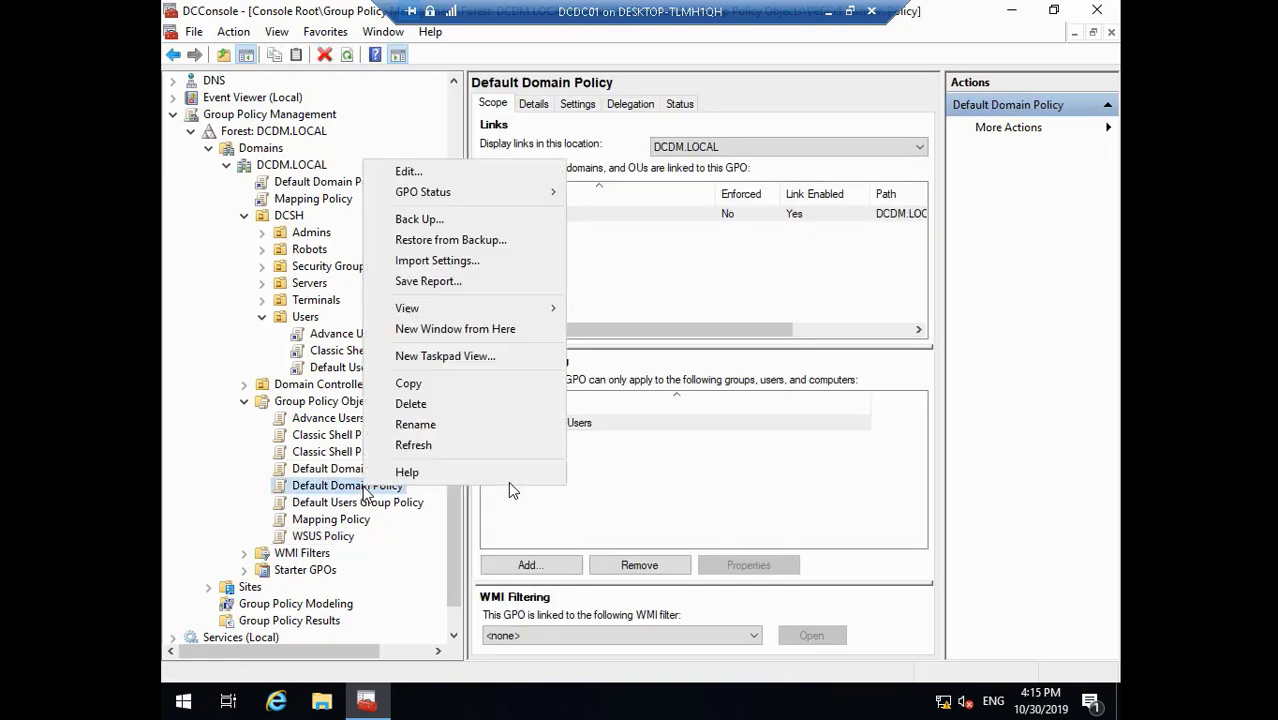
{"action": "left_click", "coordinate": [418, 173]}
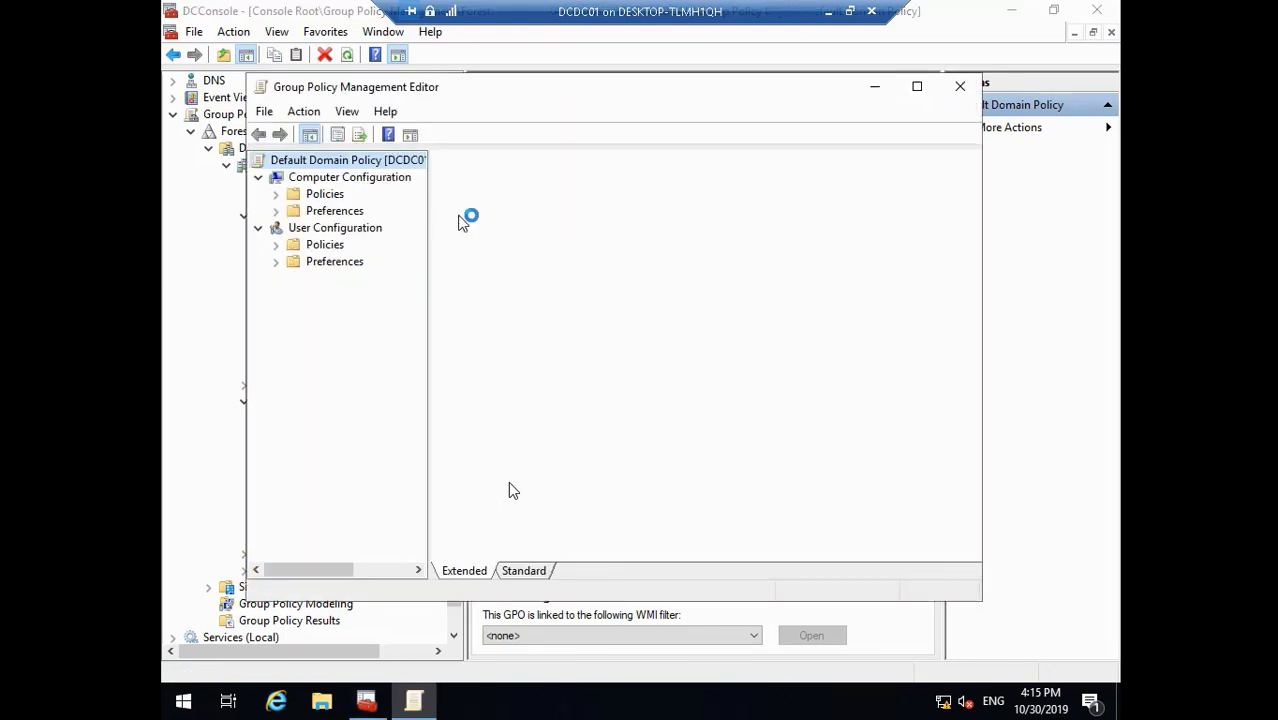
{"action": "left_click", "coordinate": [917, 87]}
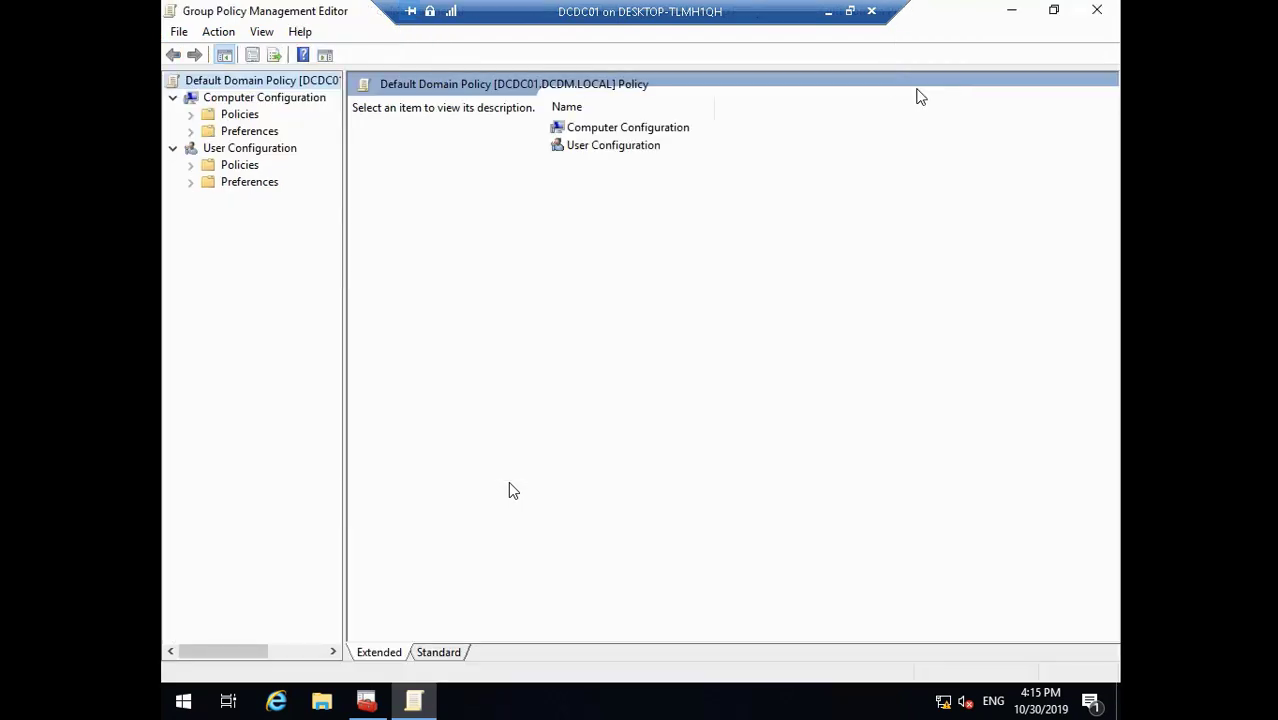
{"action": "left_click", "coordinate": [191, 114]}
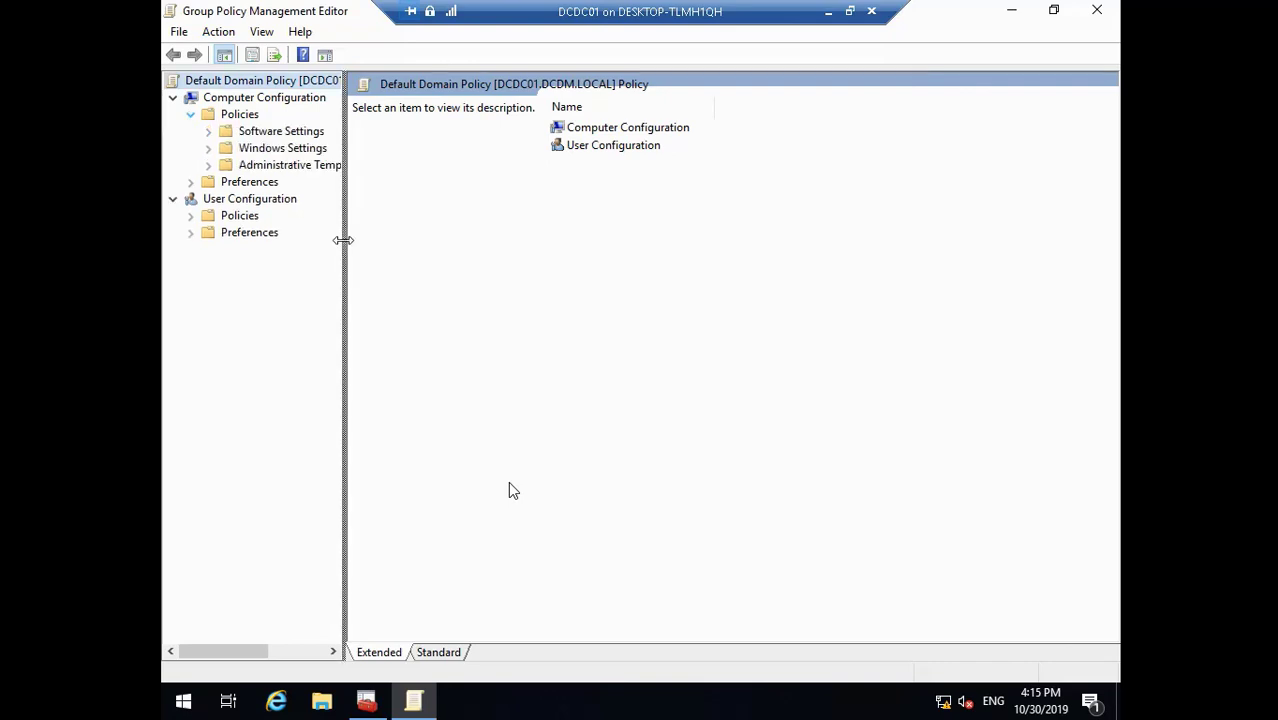
{"action": "left_click_drag", "start_coordinate": [342, 240], "coordinate": [461, 240]}
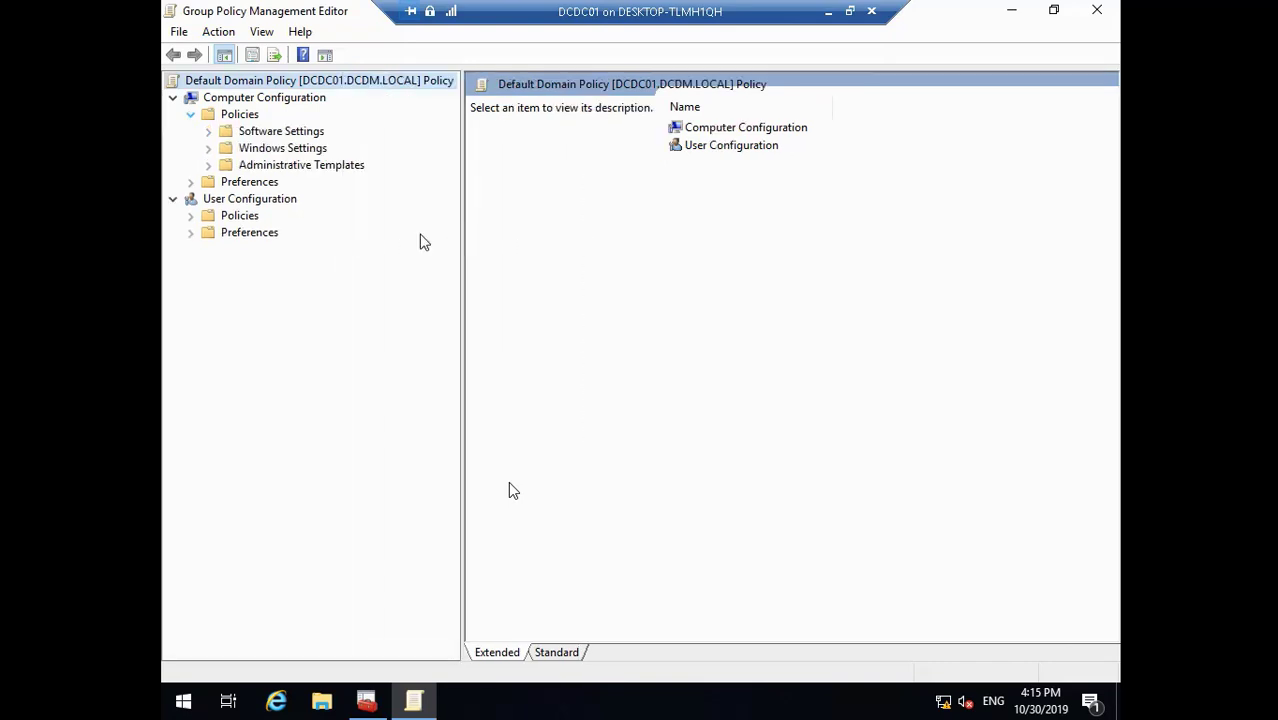
{"action": "left_click", "coordinate": [209, 165]}
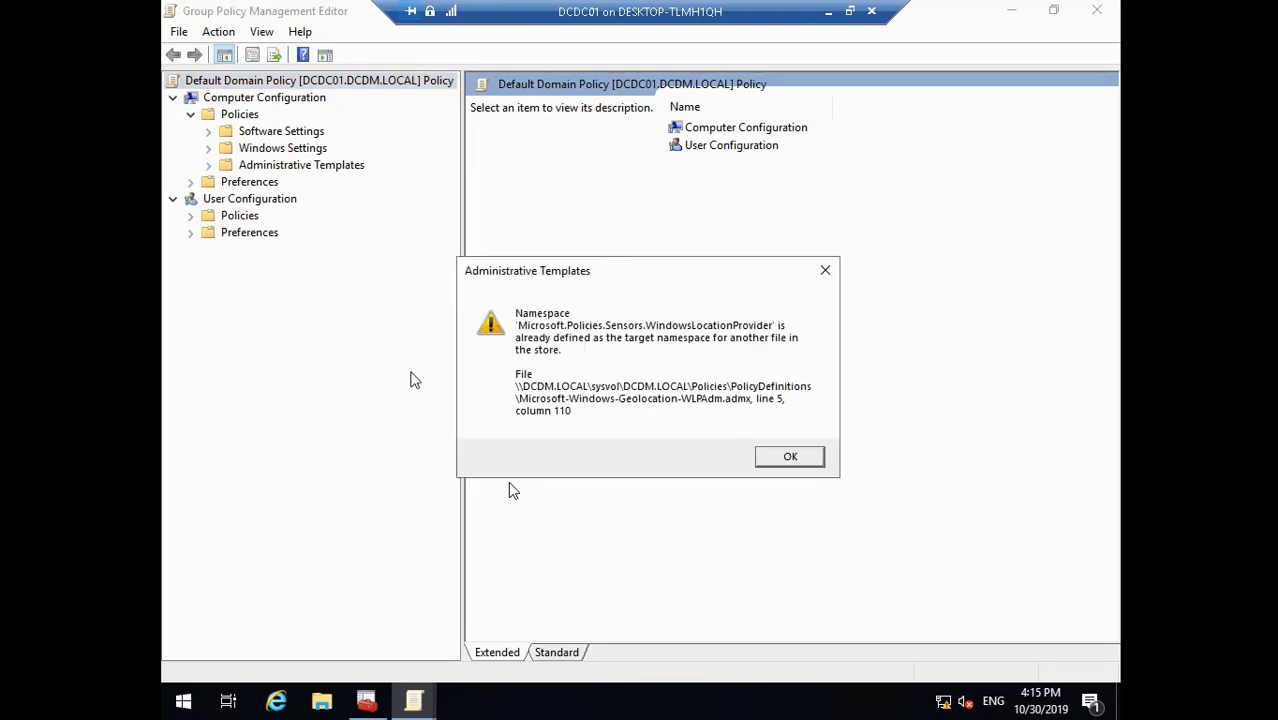
{"action": "left_click", "coordinate": [776, 458]}
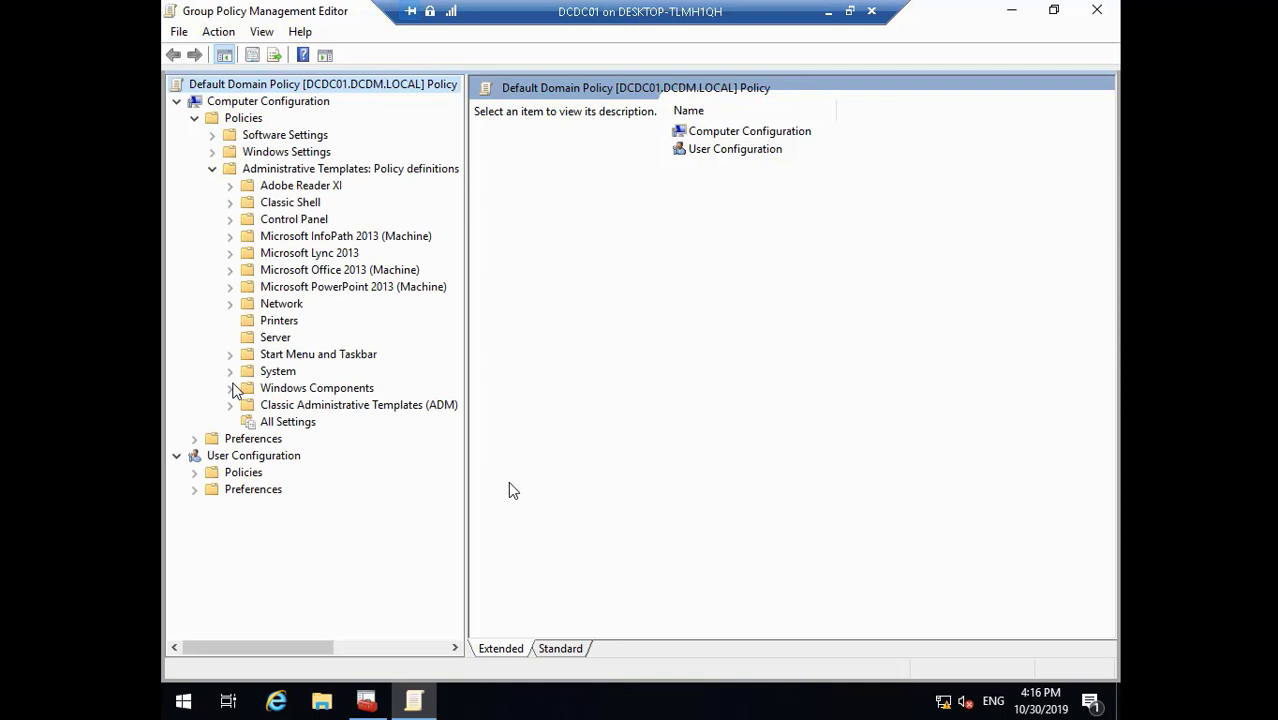
- Expand Control Panel under the computer Administrative Templates
{"action": "left_click", "coordinate": [230, 219]}
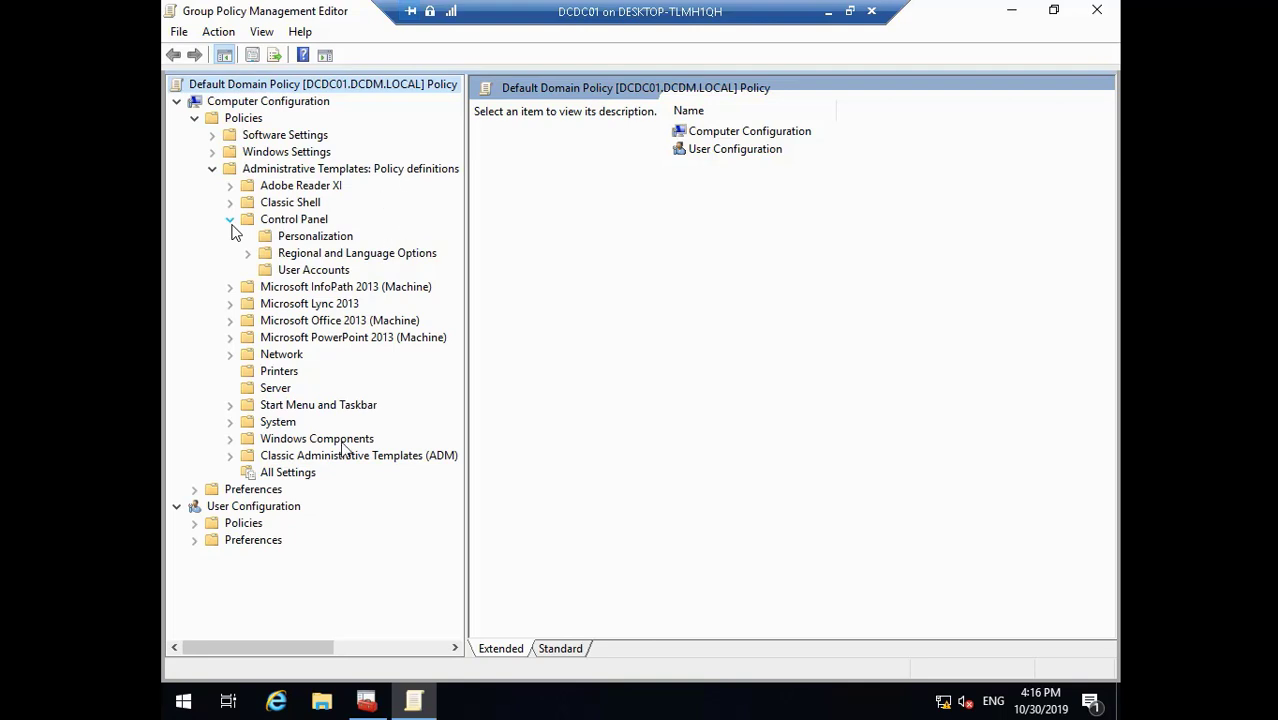
- Play and pause the recording to follow the lock screen image setting being edited
{"action": "mouse_move", "coordinate": [98, 712]}
{"action": "left_click", "coordinate": [15, 681]}
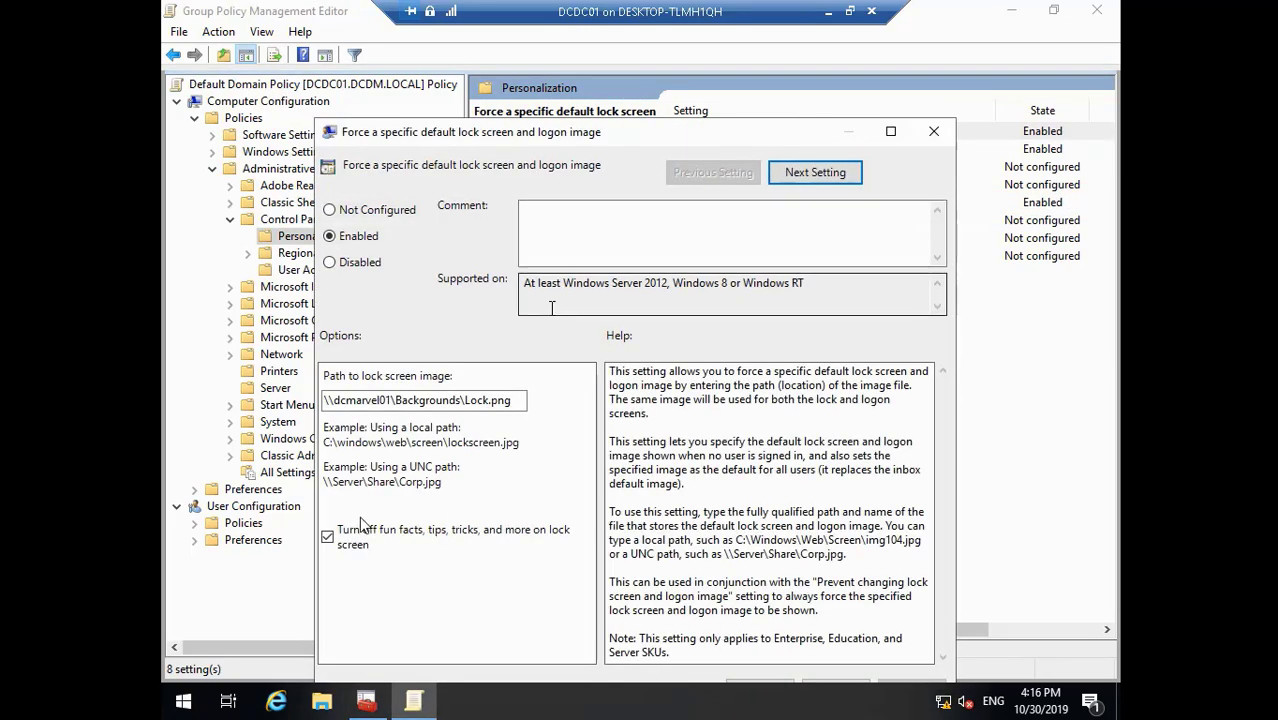
{"action": "mouse_move", "coordinate": [83, 686]}
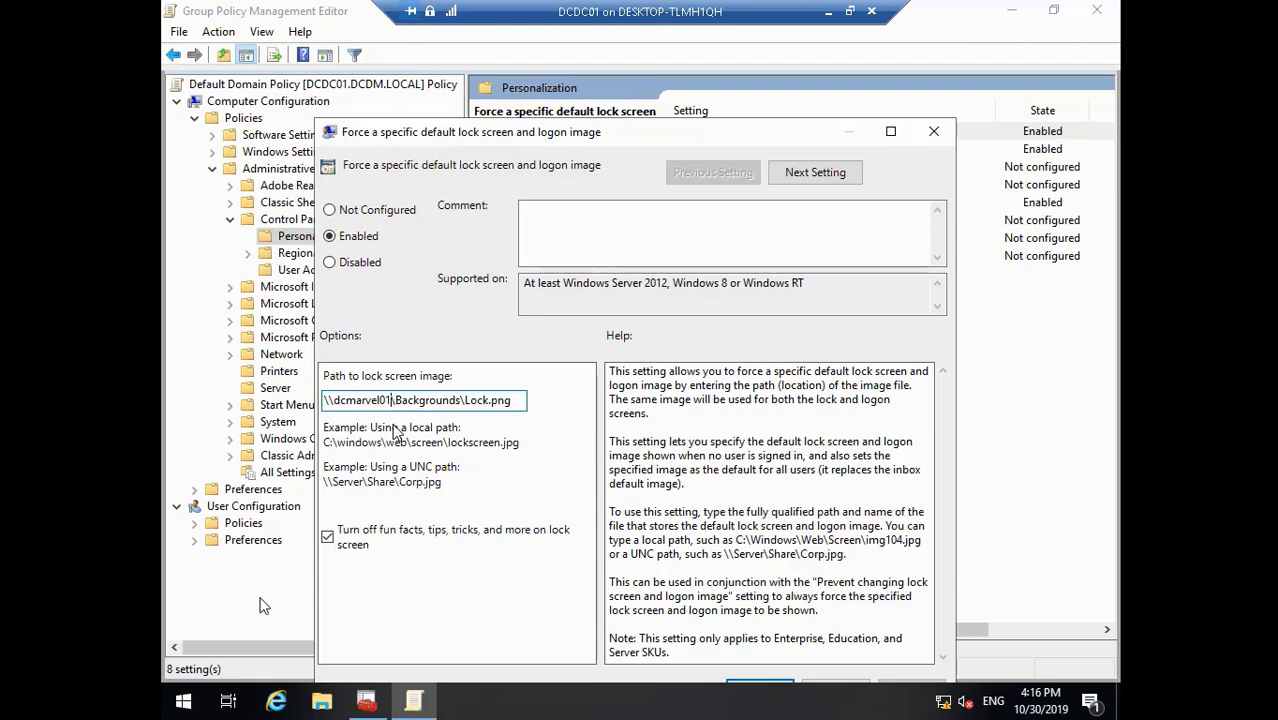
{"action": "left_click", "coordinate": [42, 681]}
{"action": "left_click", "coordinate": [17, 680]}
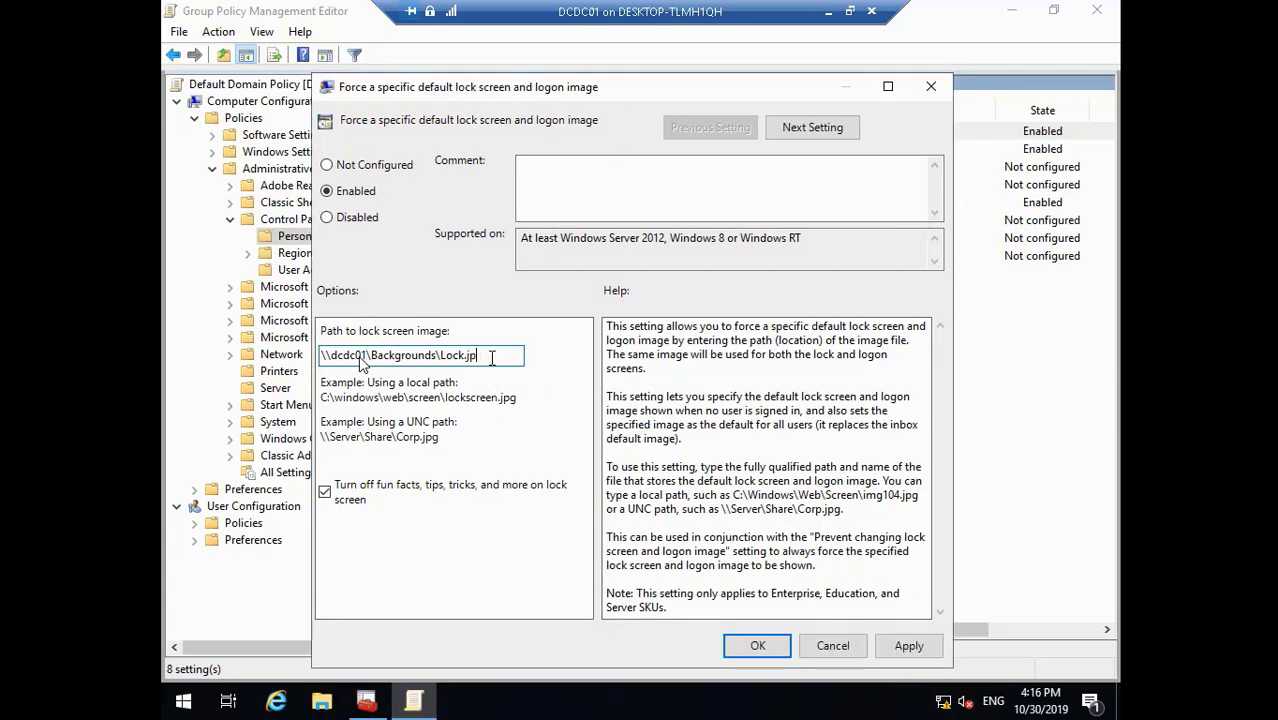
- Finish the lock screen path as \\dcdc01\Backgrounds\Lock.jpg, then apply and close the setting
{"action": "type", "text": "g"}
{"action": "left_click", "coordinate": [915, 648]}
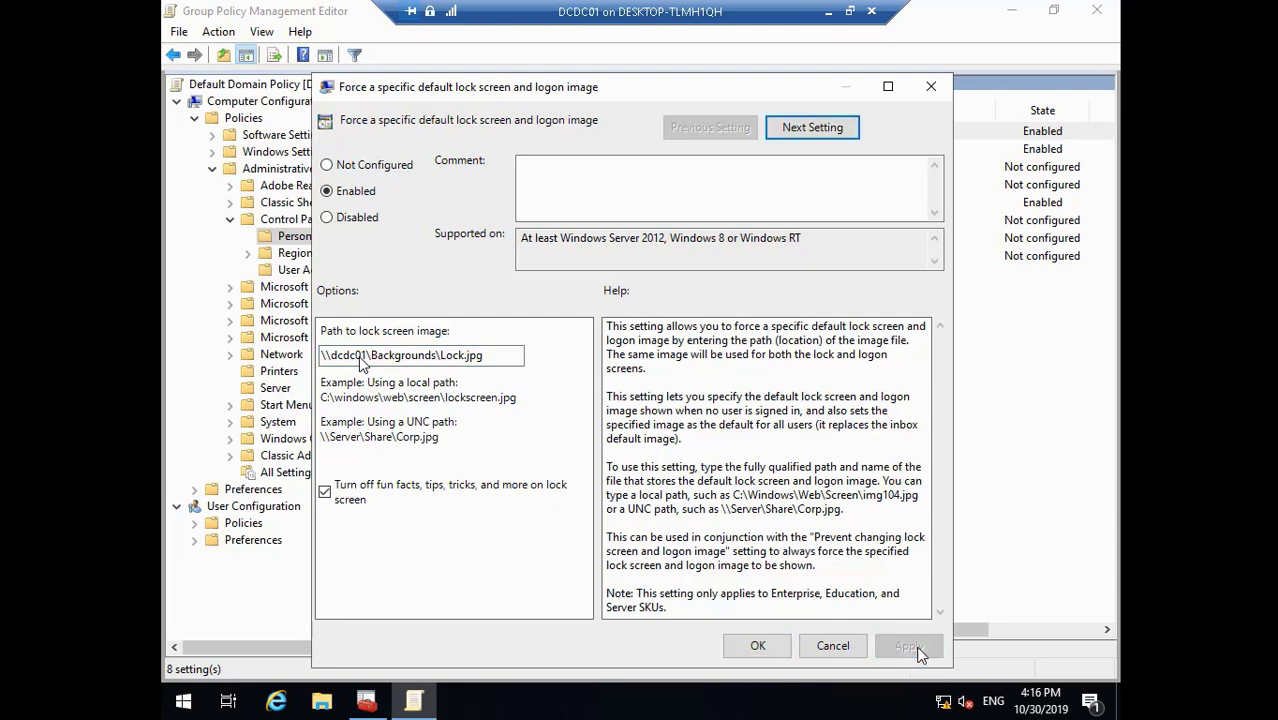
{"action": "left_click", "coordinate": [758, 646]}
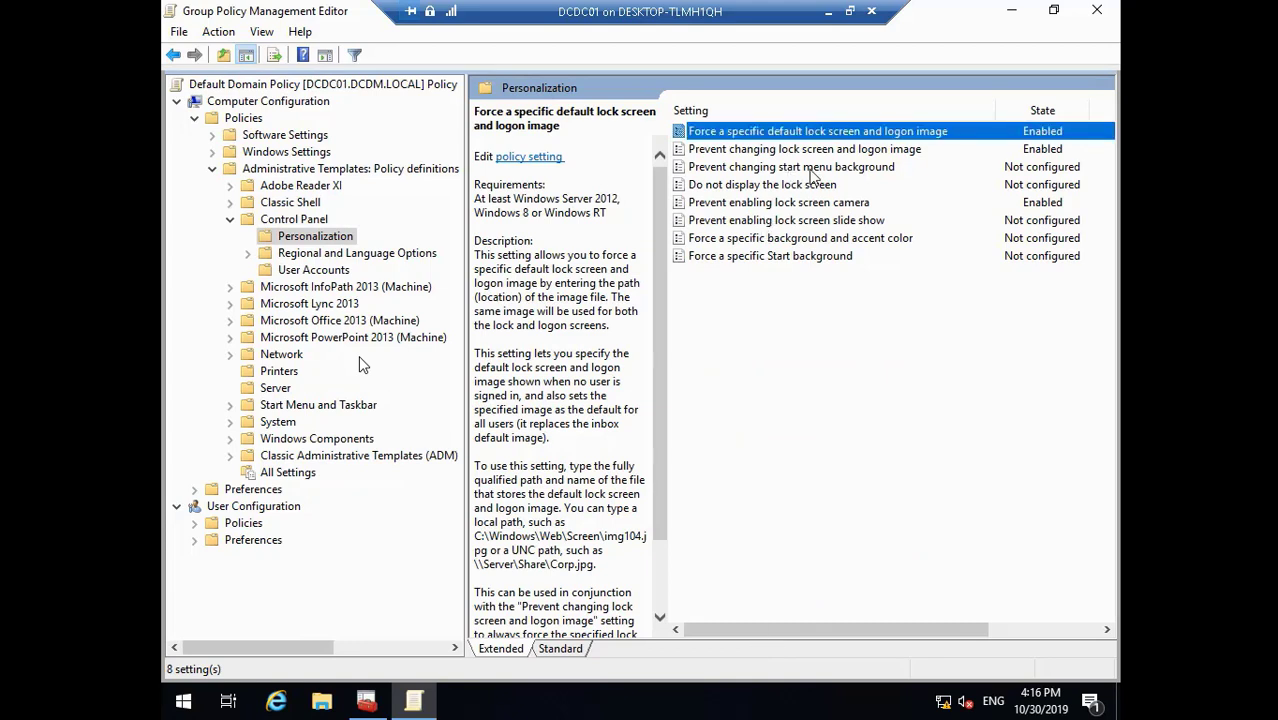
- Expand the user Policies and Administrative Templates branches, dismissing the namespace warning and widening the tree
{"action": "left_click", "coordinate": [808, 204]}
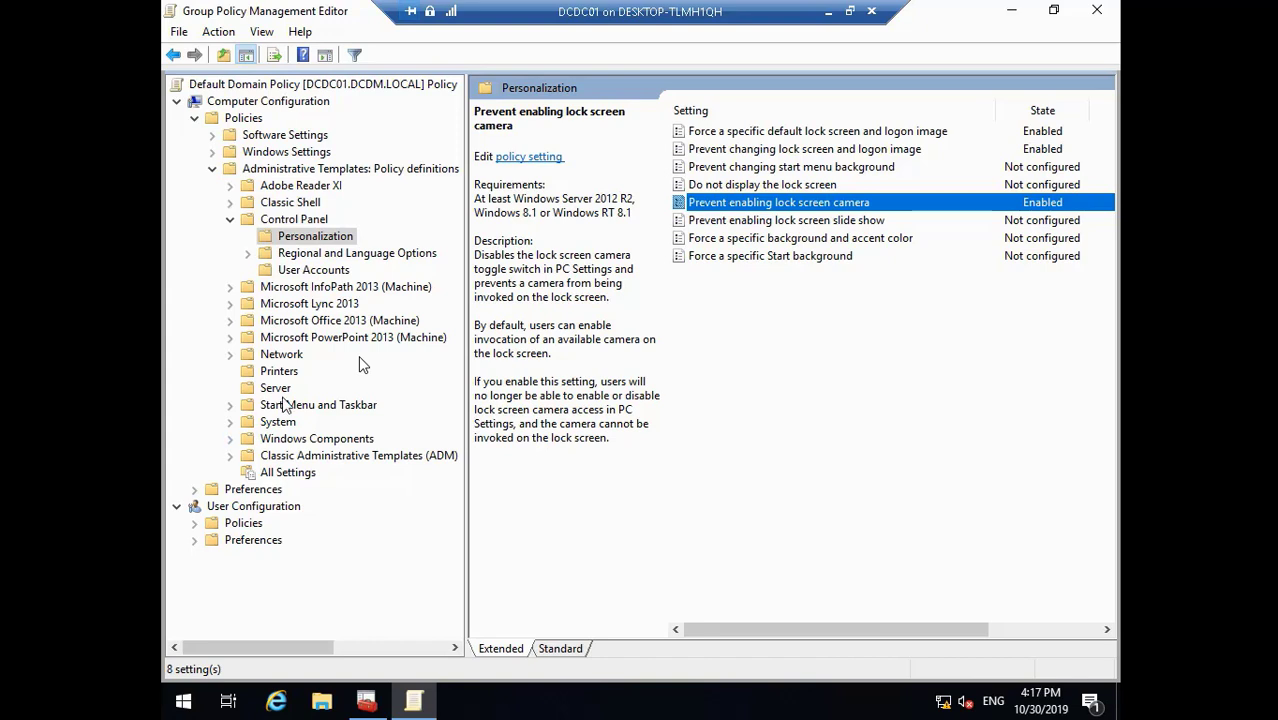
{"action": "left_click", "coordinate": [195, 523]}
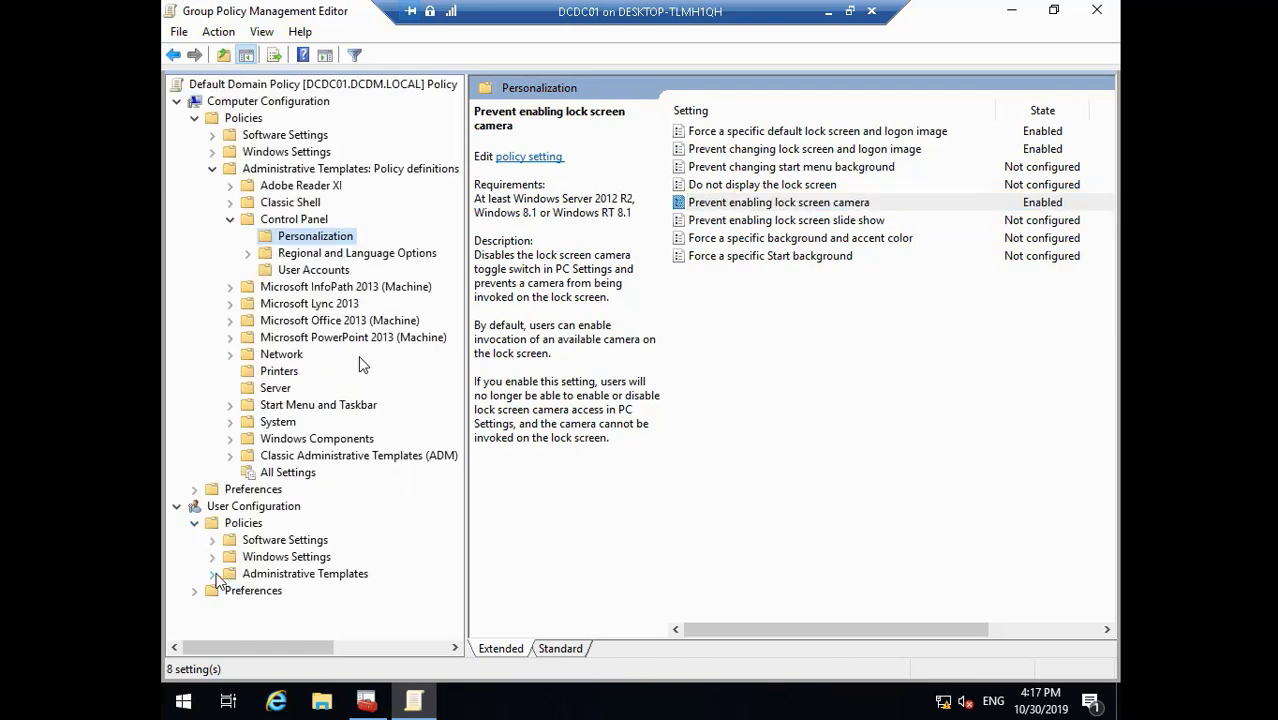
{"action": "left_click", "coordinate": [213, 575]}
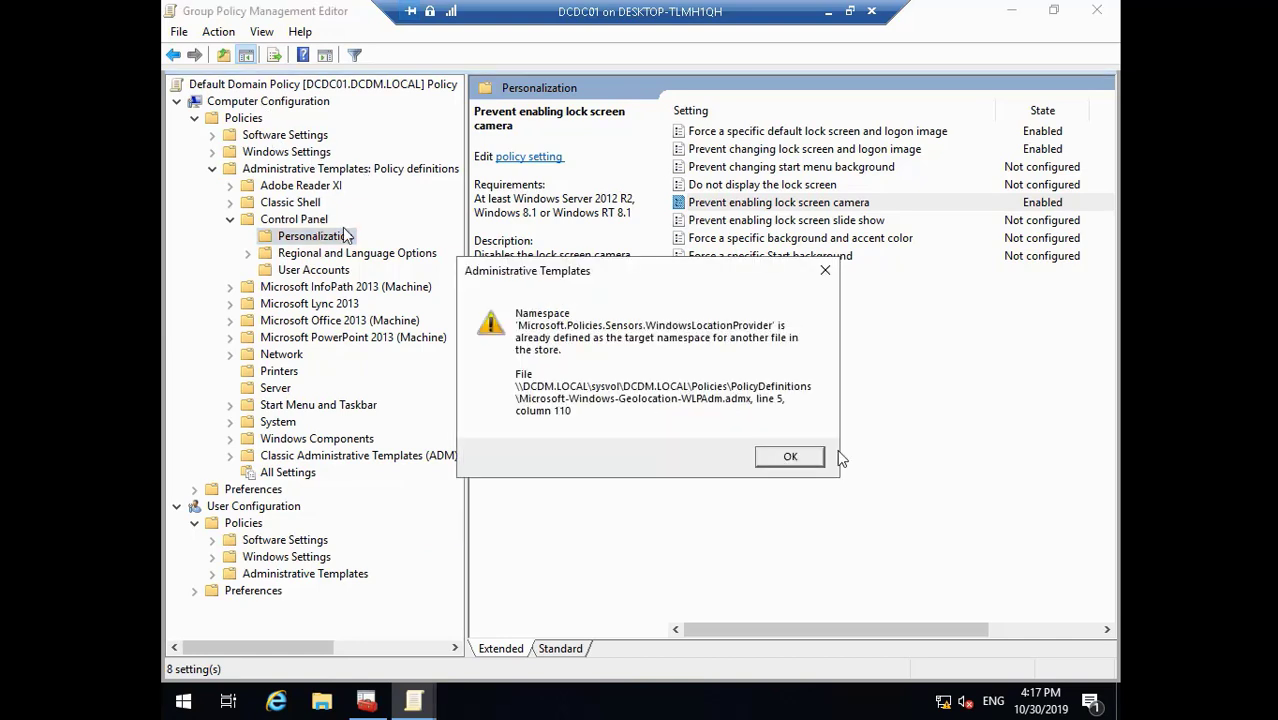
{"action": "left_click", "coordinate": [800, 456]}
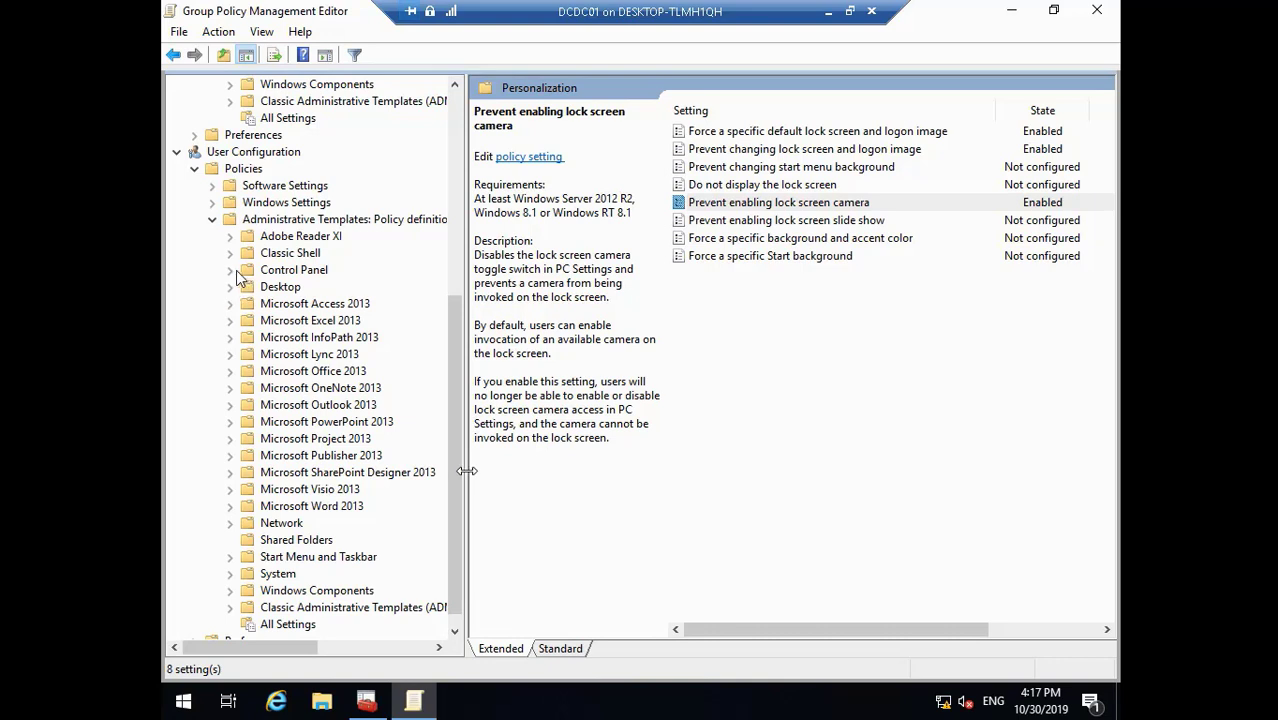
{"action": "left_click_drag", "start_coordinate": [466, 471], "coordinate": [538, 471]}
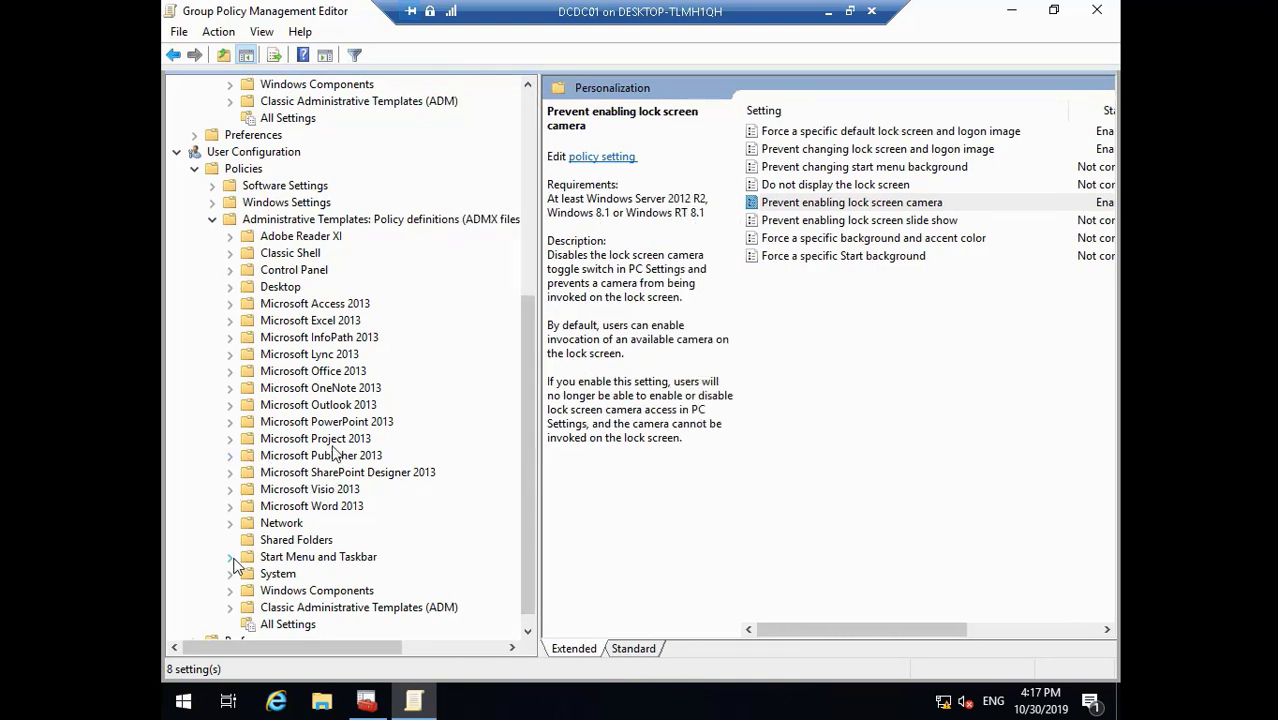
{"action": "mouse_move", "coordinate": [45, 688]}
{"action": "mouse_move", "coordinate": [27, 710]}
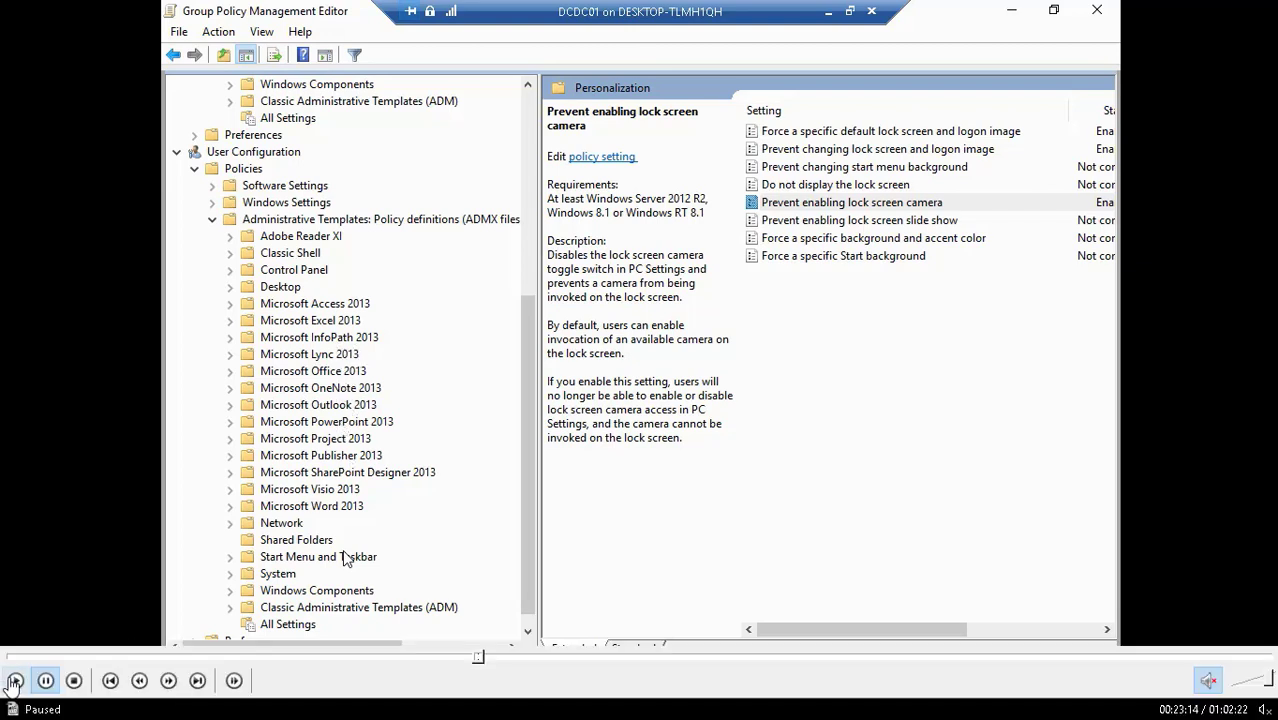
{"action": "left_click", "coordinate": [15, 680]}
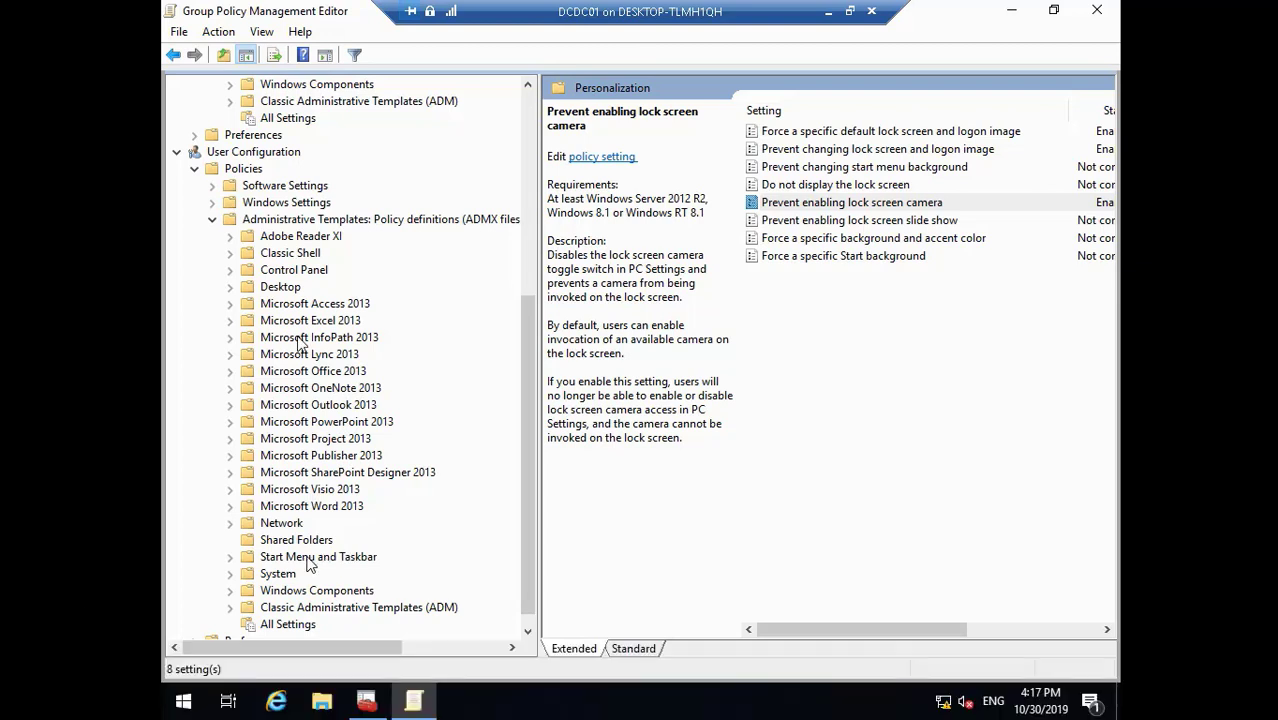
{"action": "left_click", "coordinate": [528, 633]}
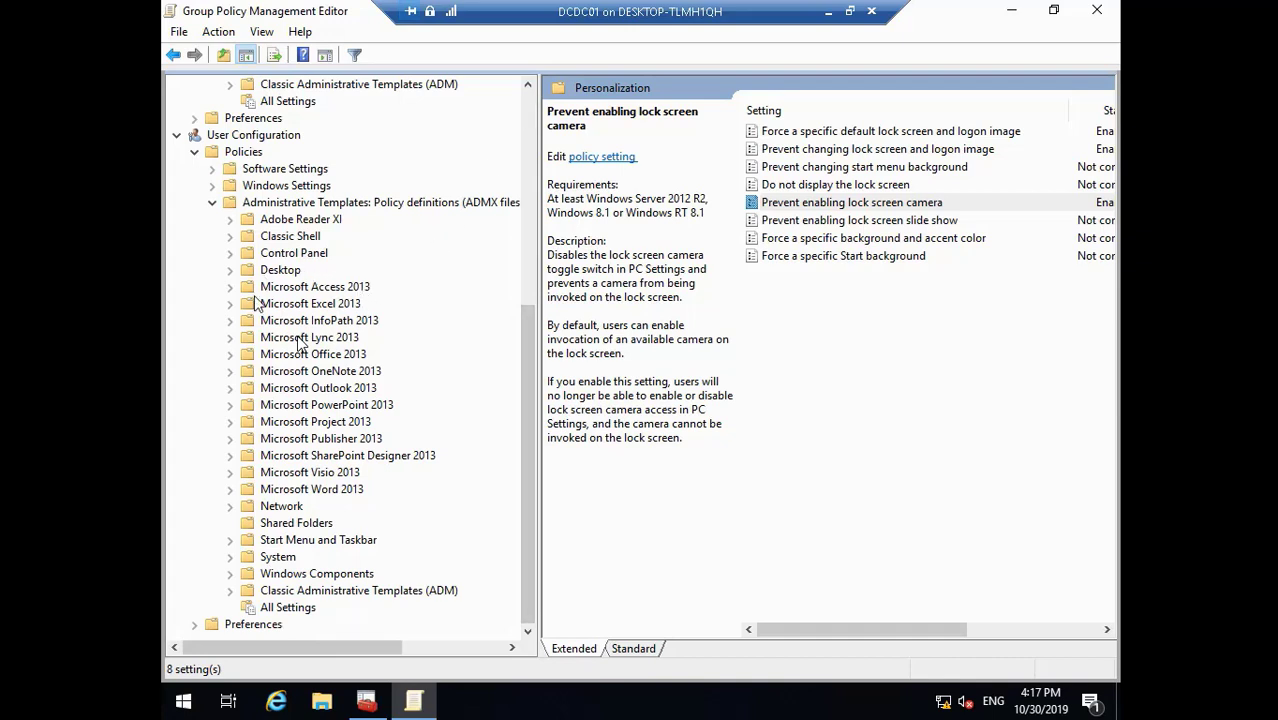
- Browse the user Desktop templates to the Desktop category and select the Desktop Wallpaper policy
{"action": "left_click", "coordinate": [230, 270]}
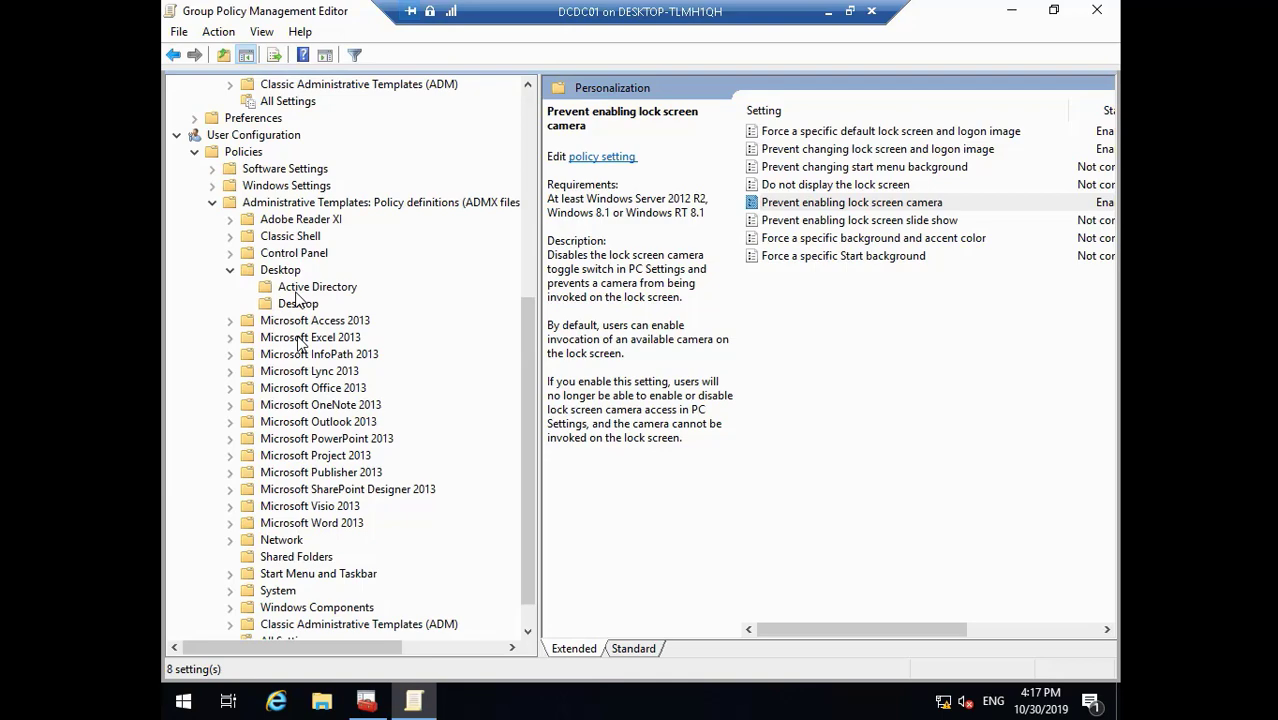
{"action": "left_click", "coordinate": [300, 288]}
{"action": "left_click", "coordinate": [290, 272]}
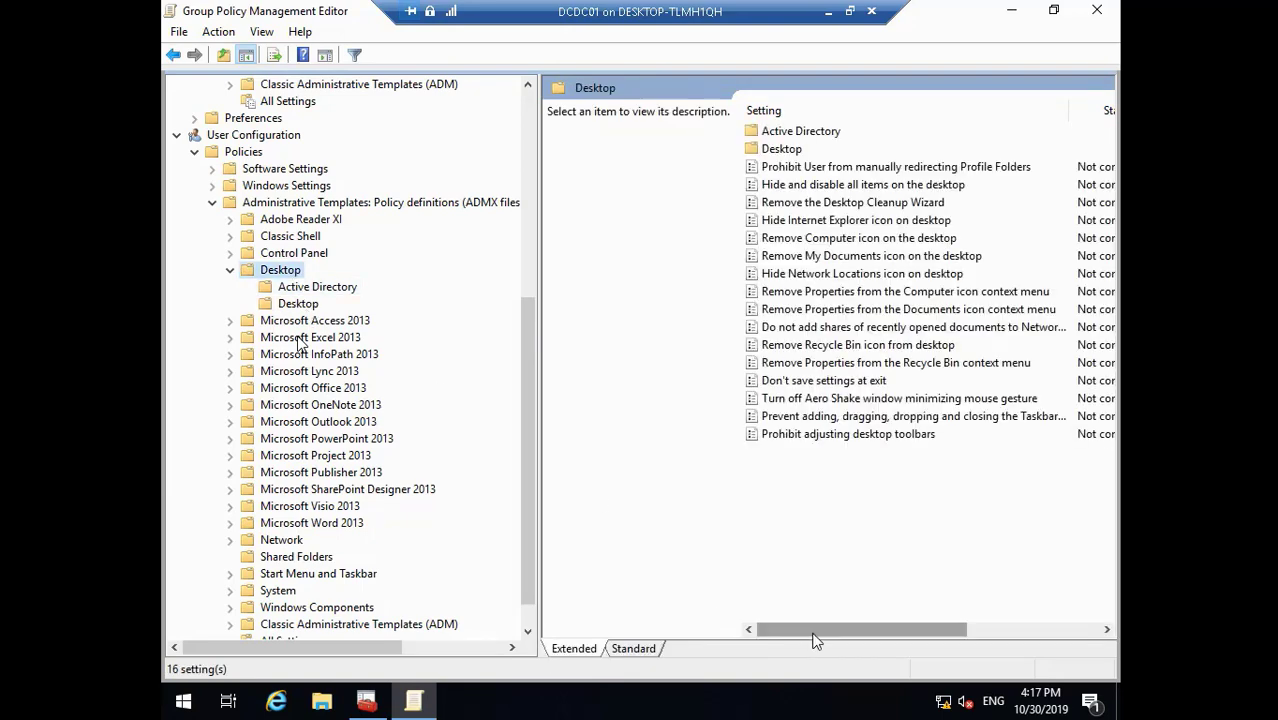
{"action": "left_click_drag", "start_coordinate": [815, 637], "coordinate": [414, 466]}
{"action": "left_click", "coordinate": [298, 304]}
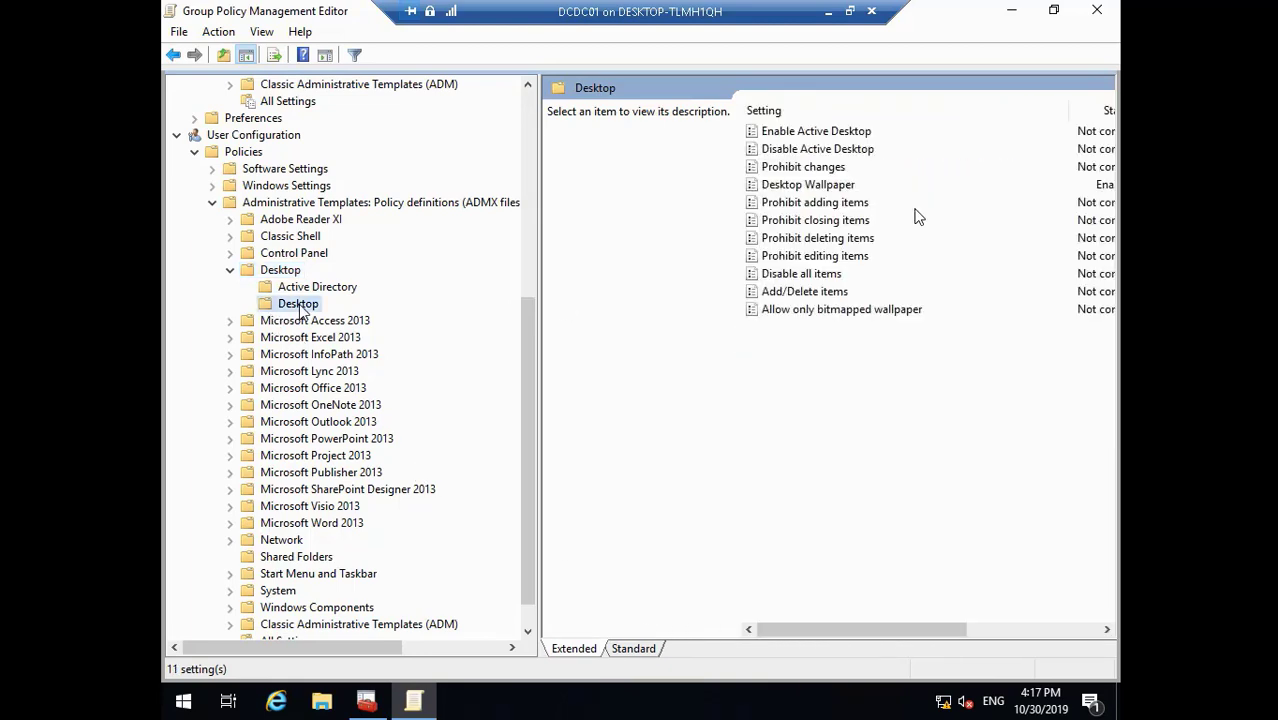
{"action": "left_click", "coordinate": [826, 187]}
- Correct the wallpaper path to \\dcdc01\Backgrounds\Background.jpg, save the setting, and close the editor
{"action": "double_click", "coordinate": [808, 190]}
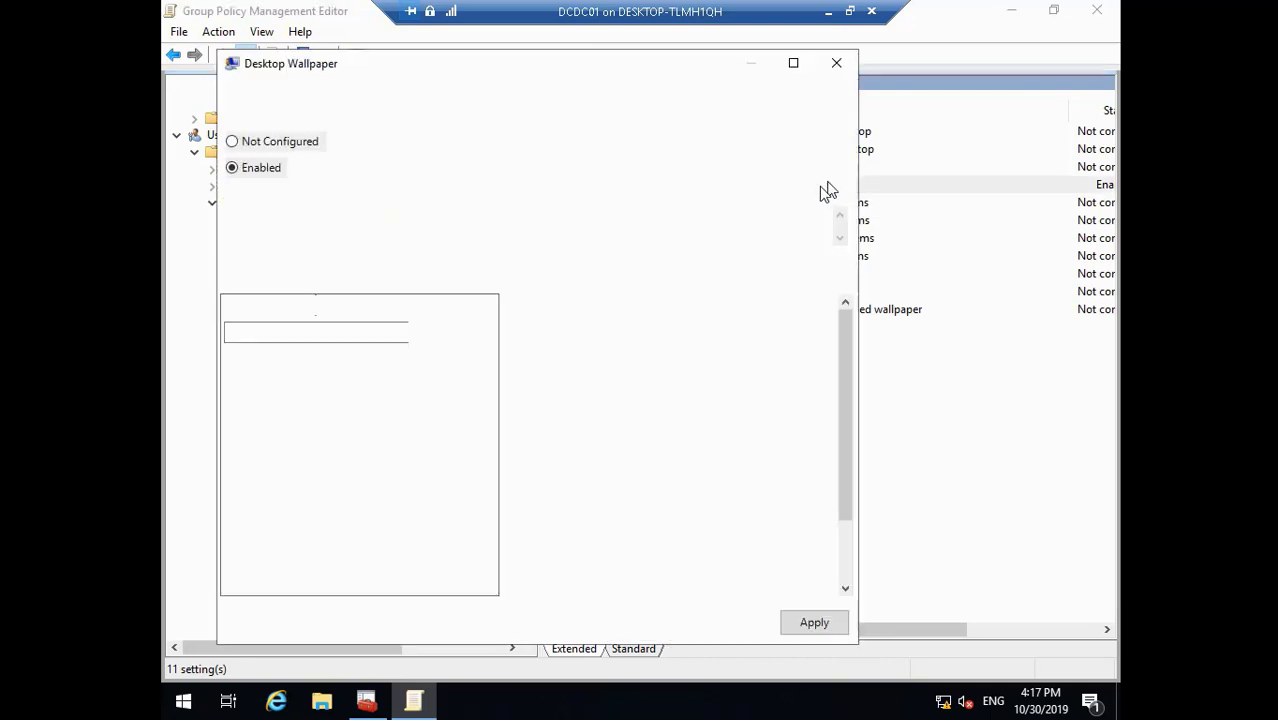
{"action": "left_click", "coordinate": [288, 332]}
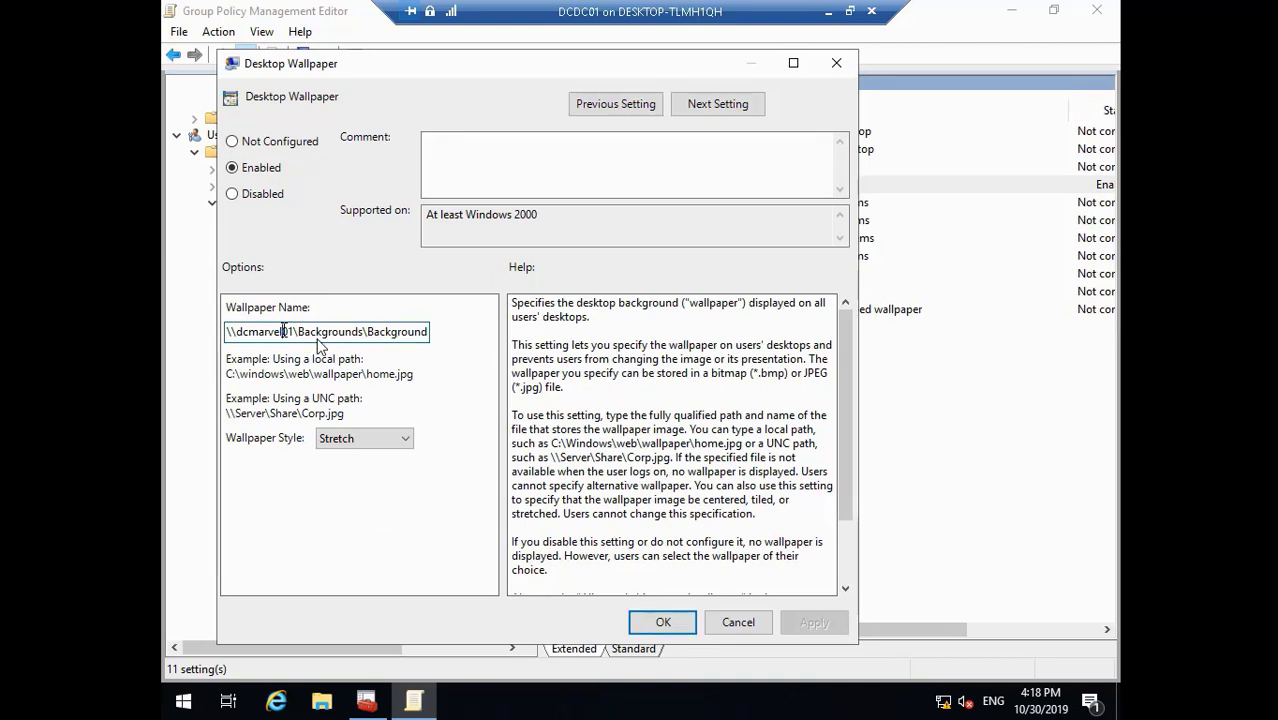
{"action": "key", "text": "BackSpace"}
{"action": "key", "text": "BackSpace"}
{"action": "key", "text": "BackSpace"}
{"action": "key", "text": "BackSpace"}
{"action": "key", "text": "BackSpace"}
{"action": "key", "text": "BackSpace"}
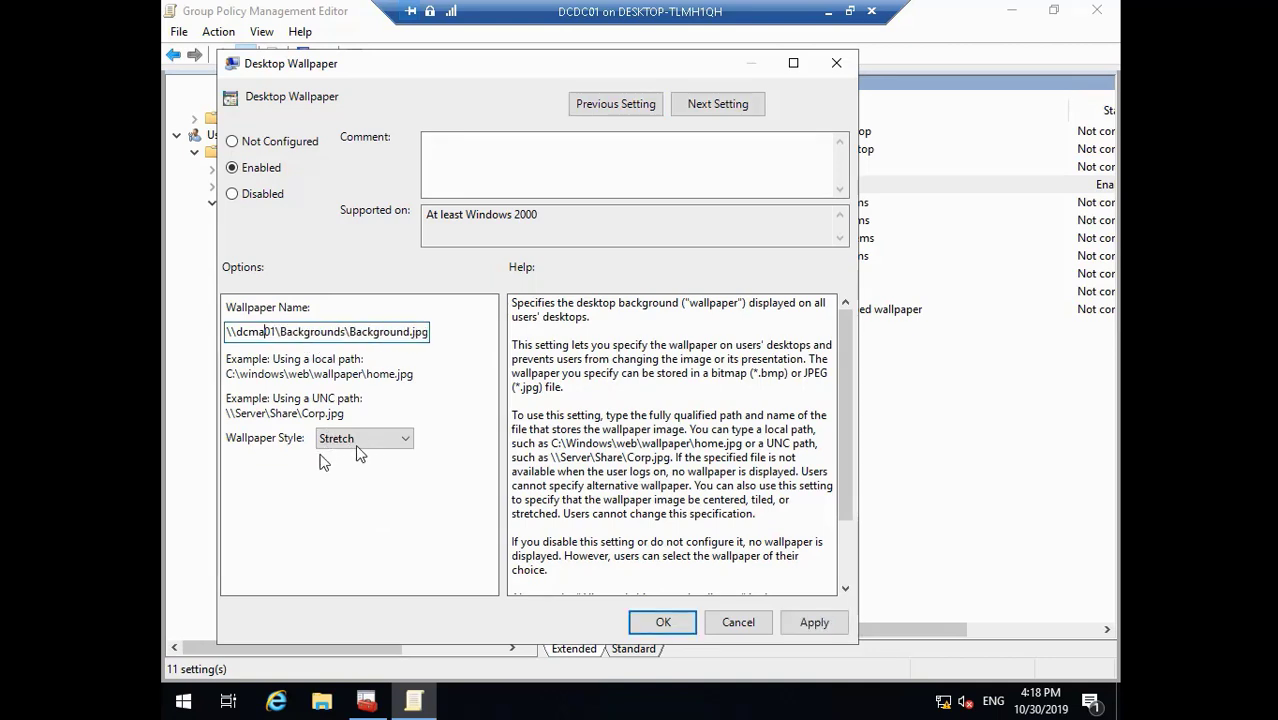
{"action": "type", "text": "dc"}
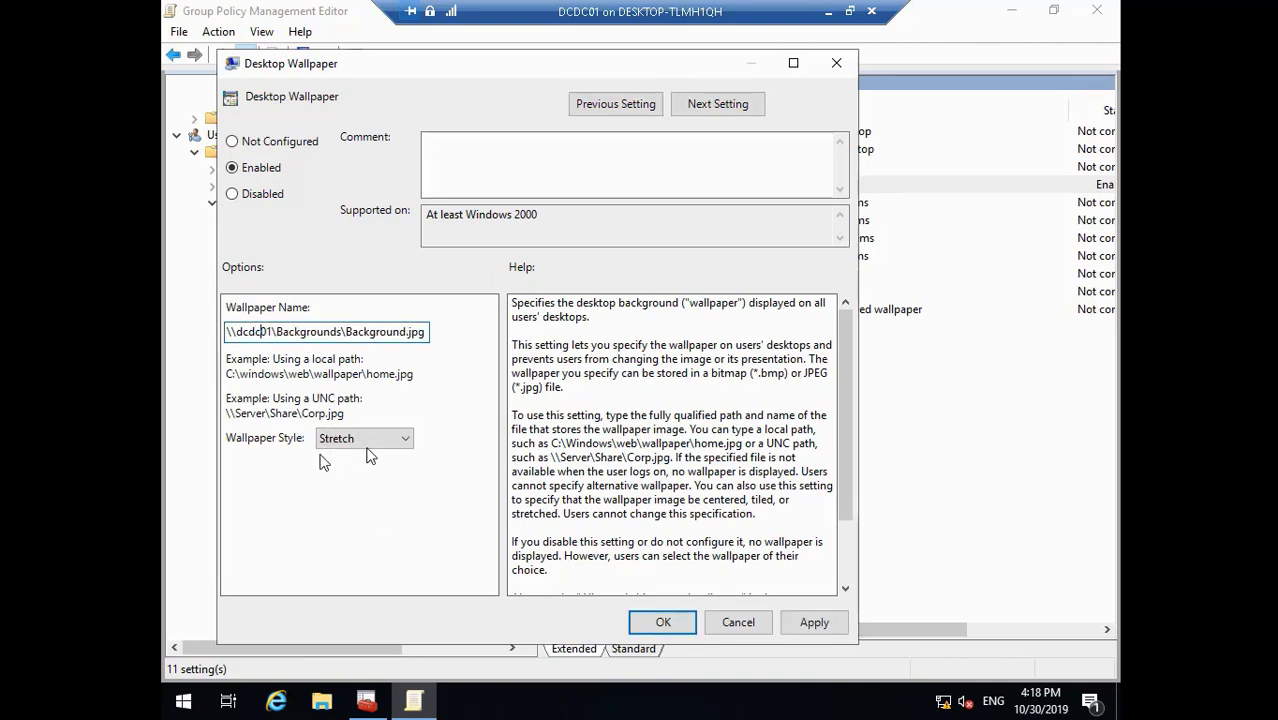
{"action": "left_click", "coordinate": [816, 628]}
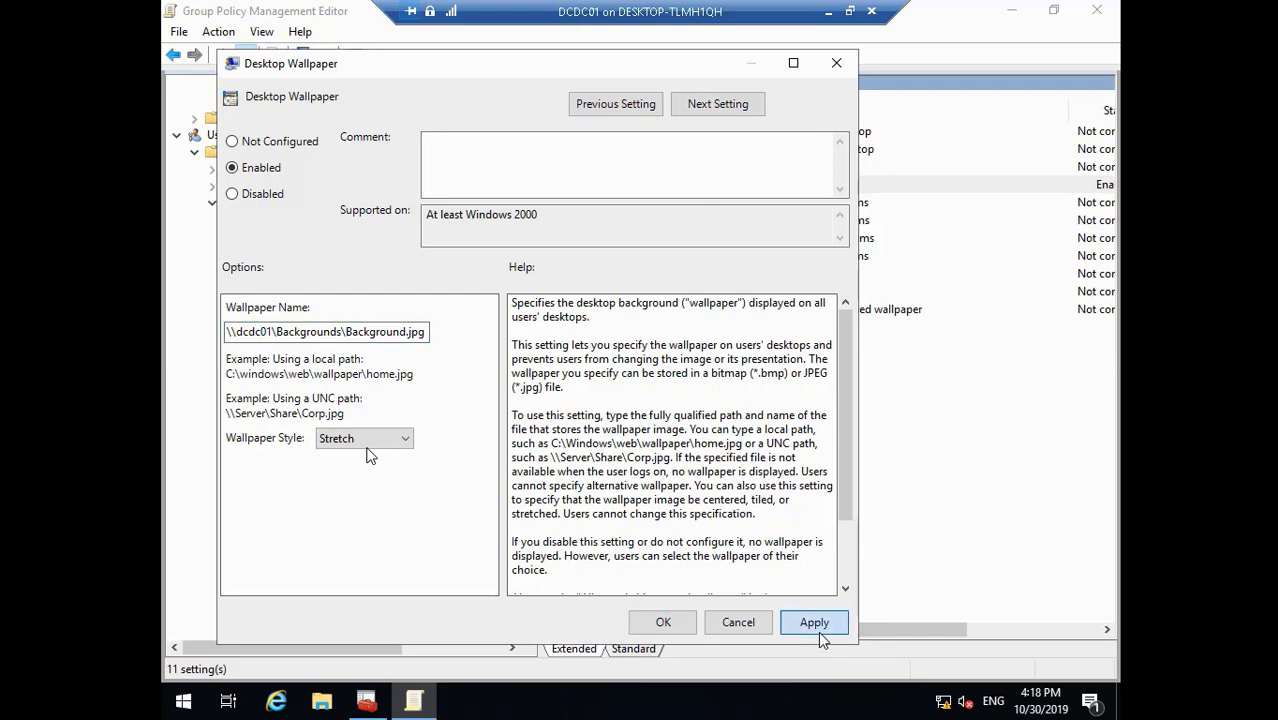
{"action": "left_click", "coordinate": [664, 622]}
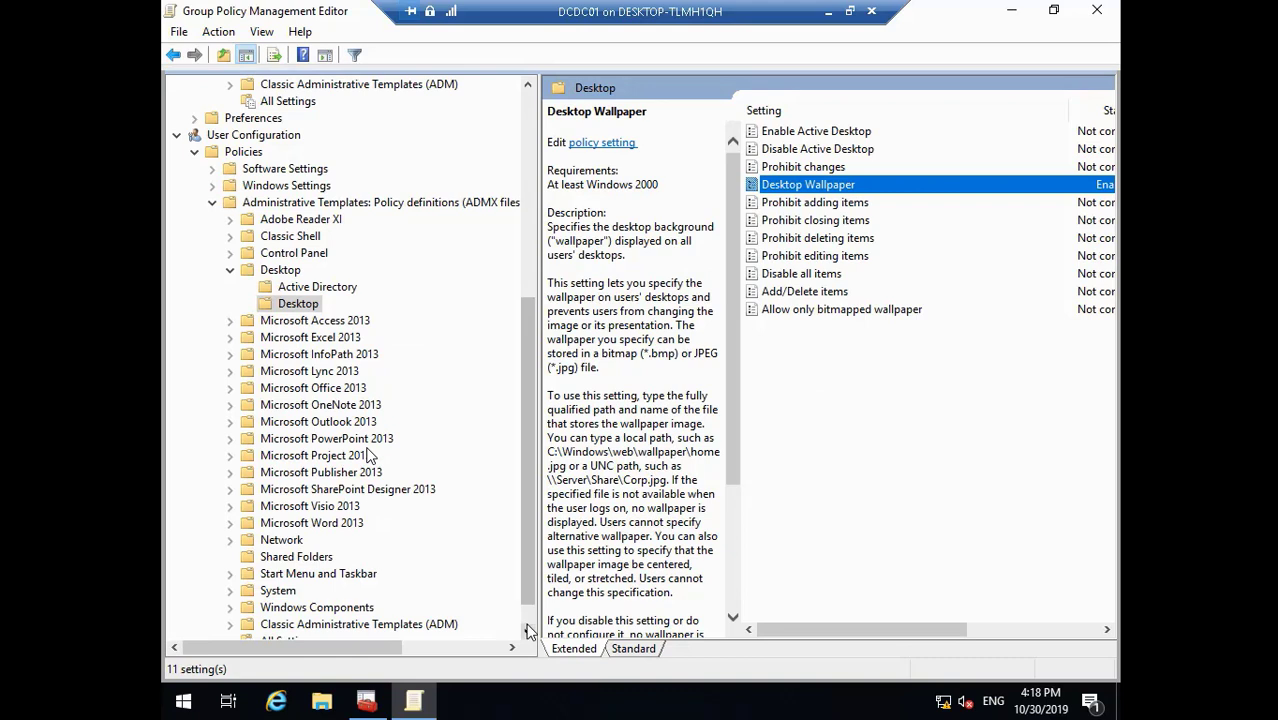
{"action": "left_click", "coordinate": [528, 630]}
{"action": "left_click", "coordinate": [528, 630]}
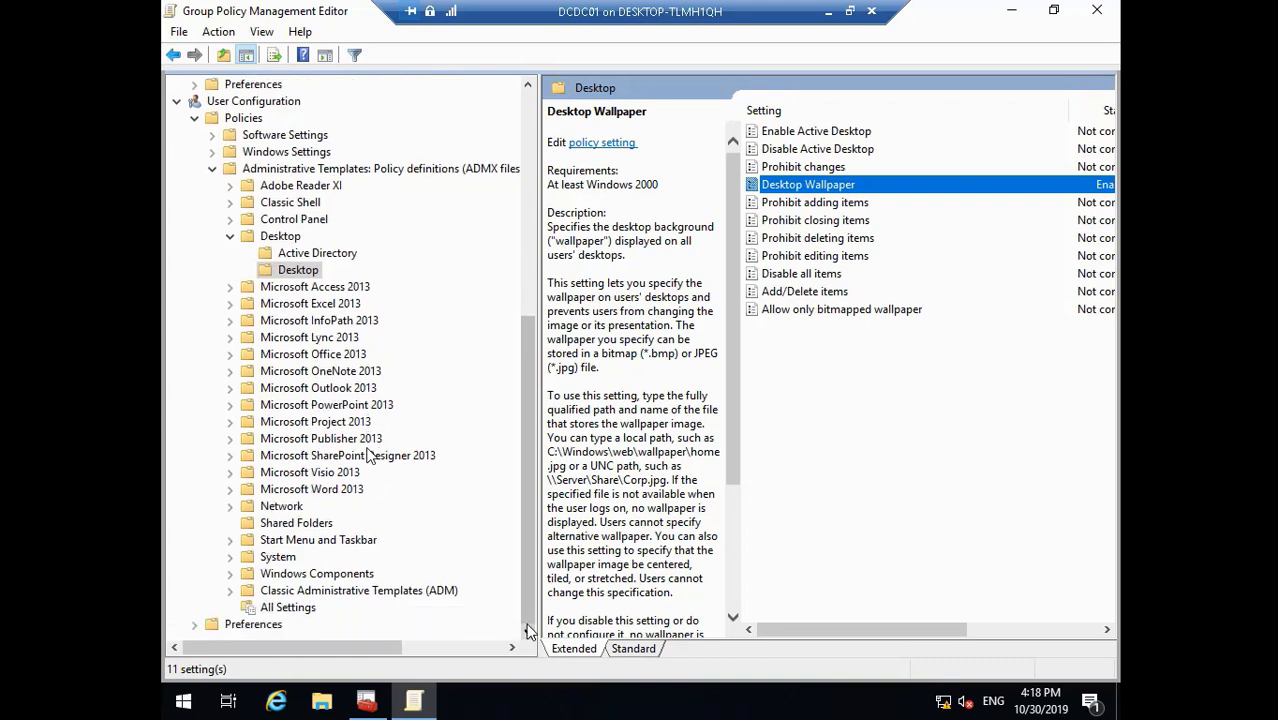
{"action": "left_click", "coordinate": [1098, 12]}
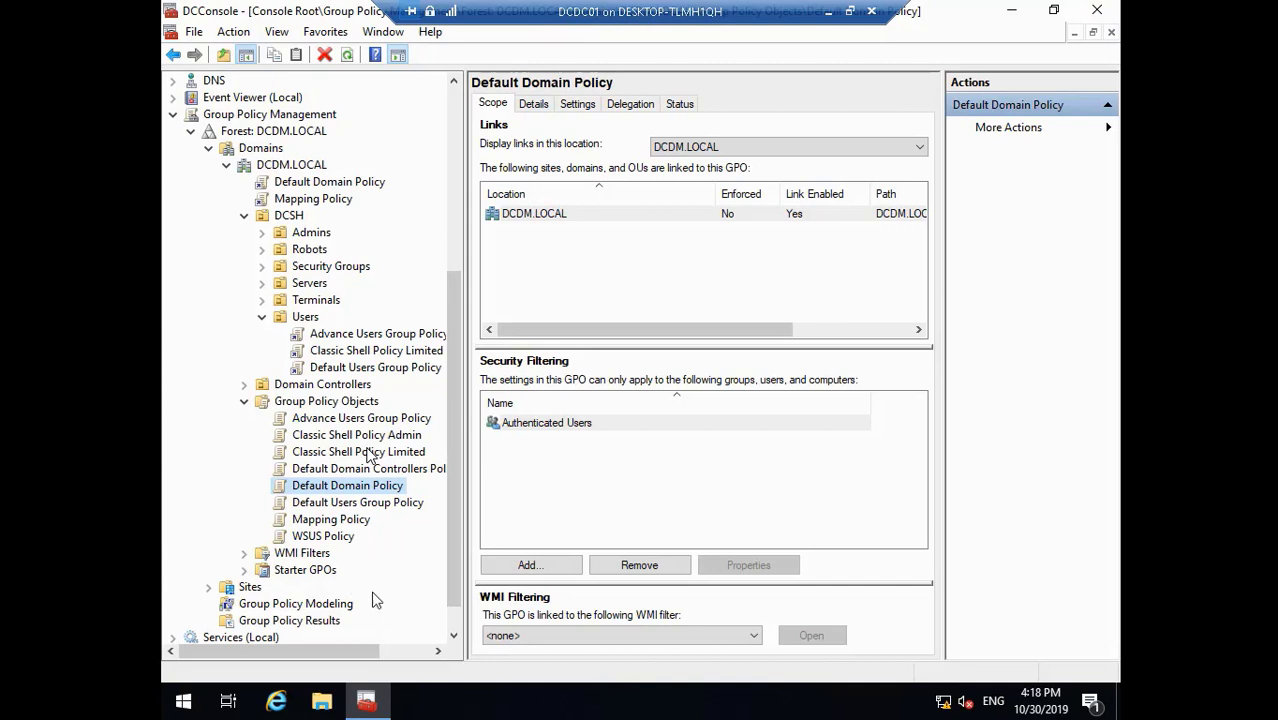
- Close DCConsole after viewing Mapping Policy, saving console settings, then minimize the DCDC01 VM window
{"action": "left_click", "coordinate": [455, 637]}
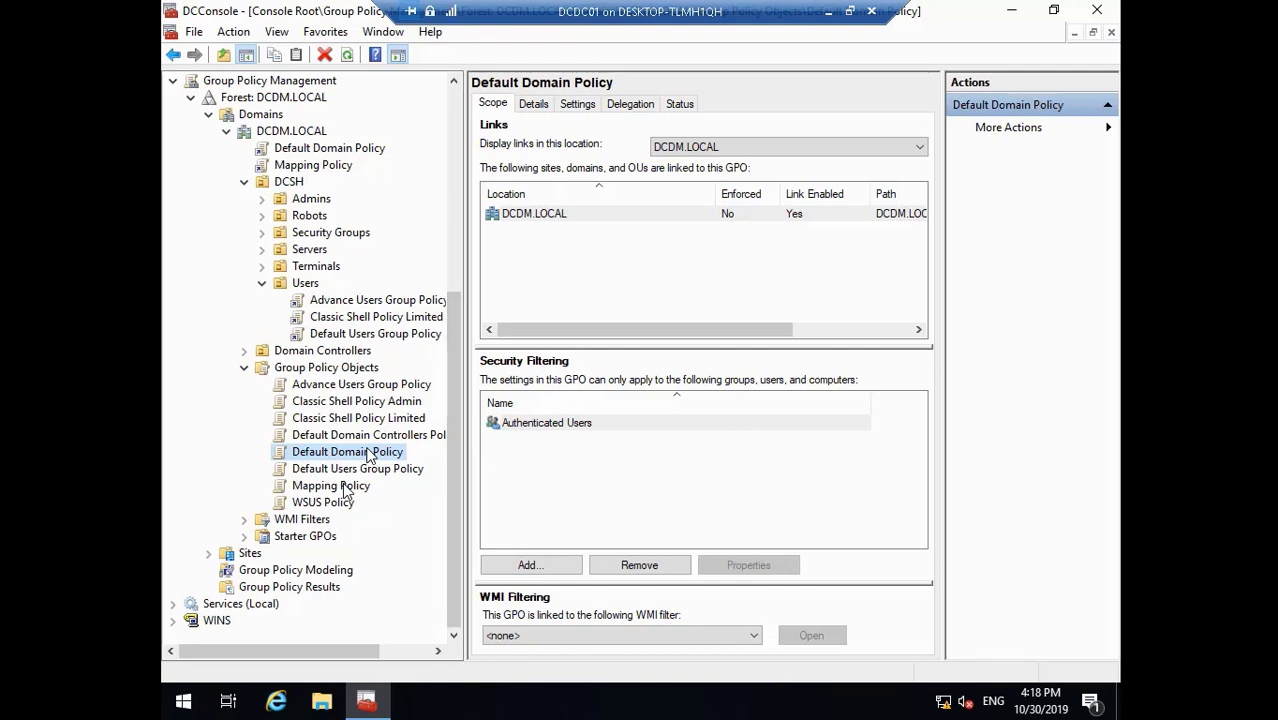
{"action": "left_click", "coordinate": [334, 490]}
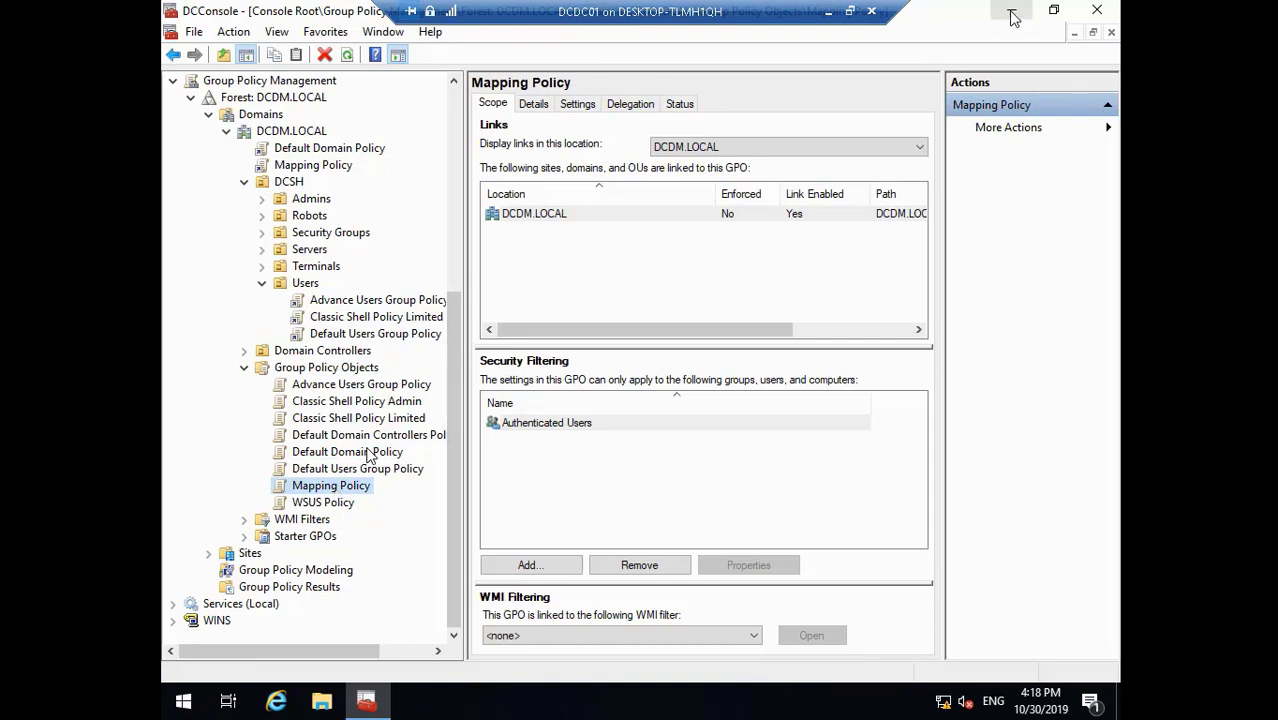
{"action": "left_click", "coordinate": [1097, 12]}
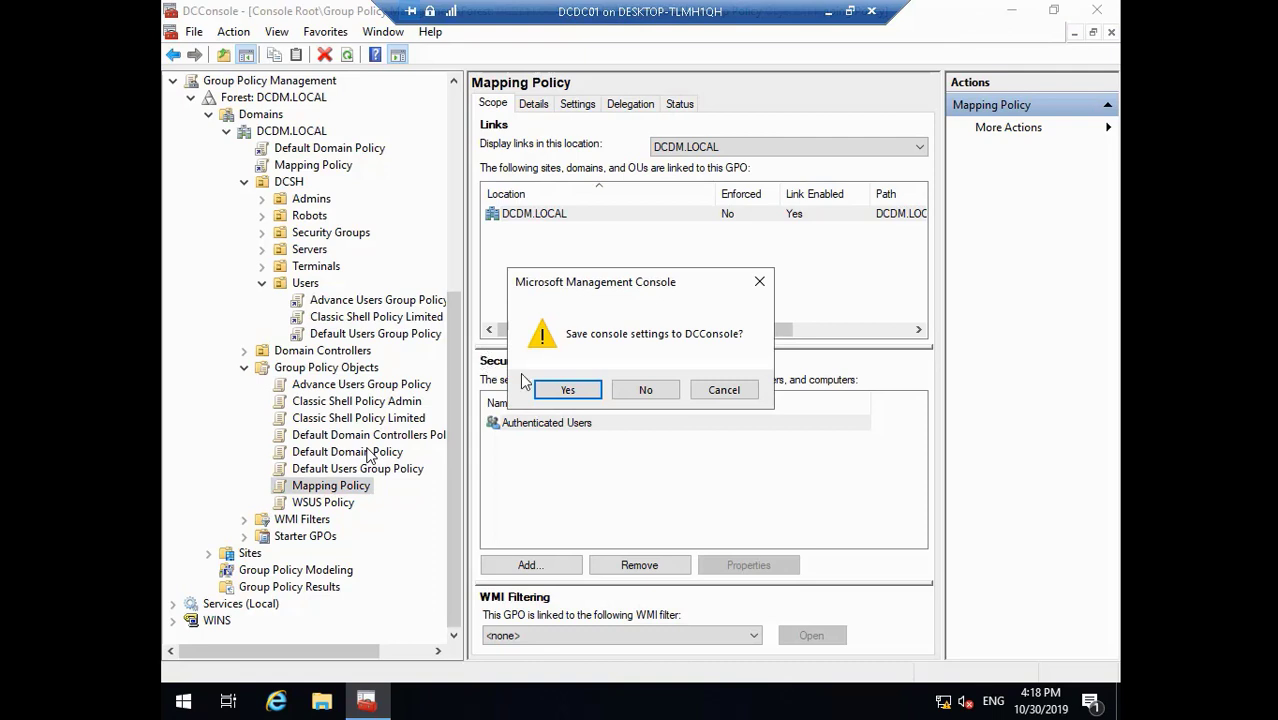
{"action": "left_click", "coordinate": [558, 394]}
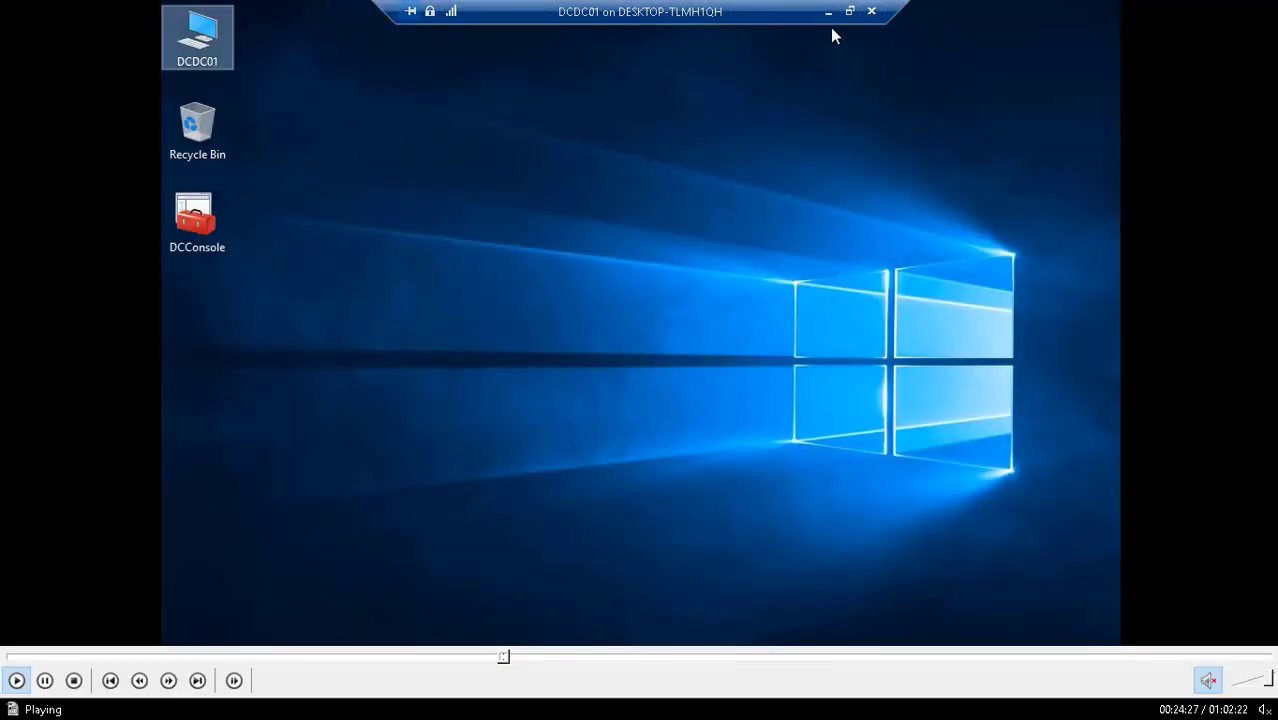
{"action": "left_click", "coordinate": [828, 12]}
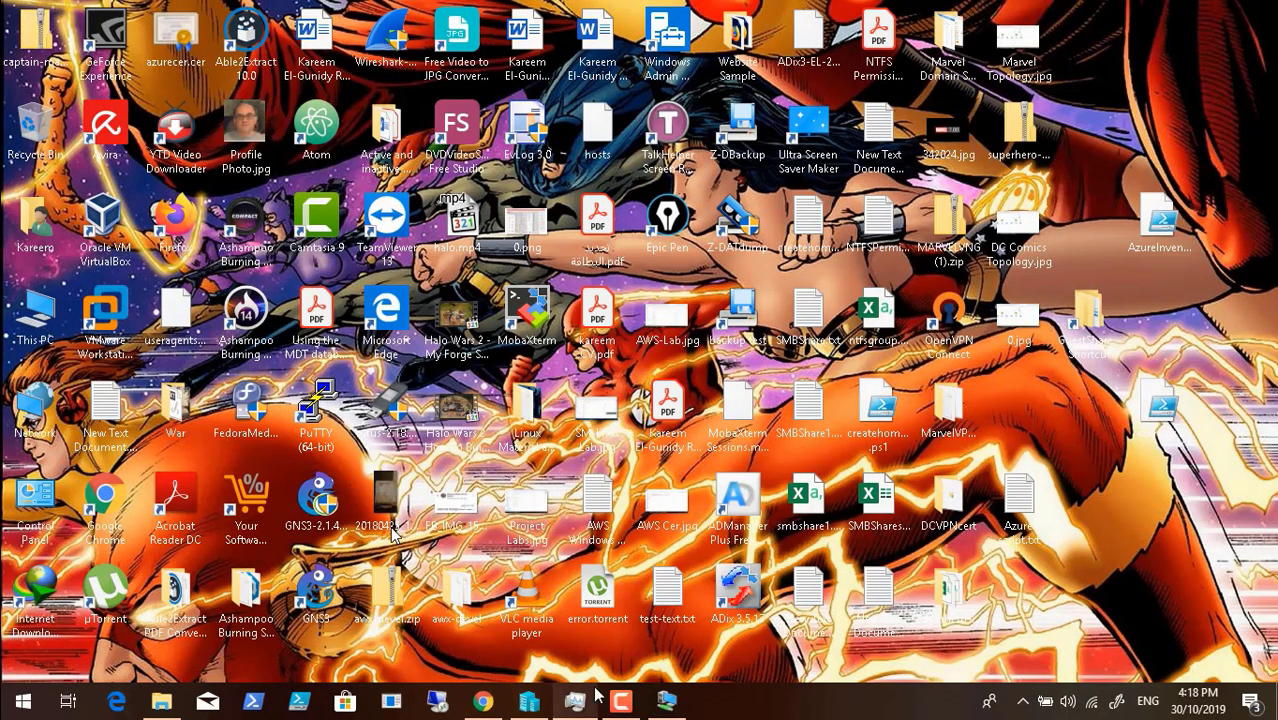
- Launch Internet Download Manager from the system tray and dismiss the Tip of the Day
{"action": "left_click", "coordinate": [1024, 706]}
{"action": "left_click", "coordinate": [1060, 590]}
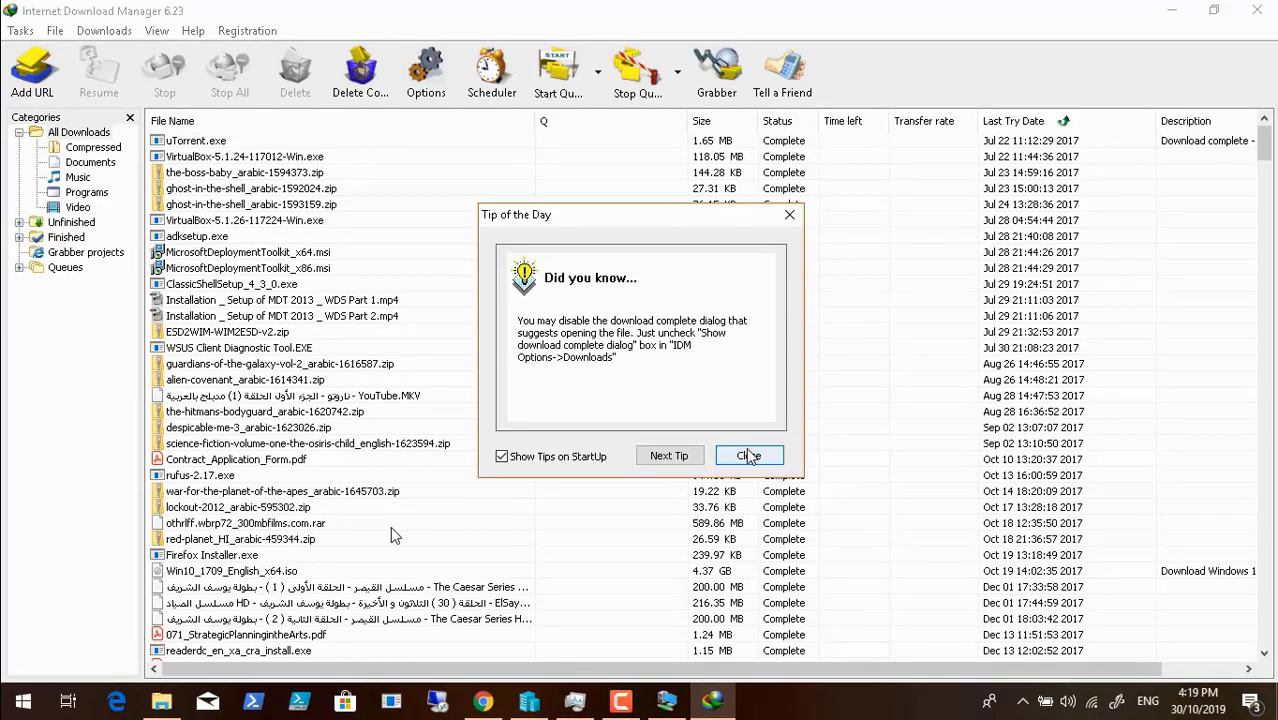
{"action": "left_click", "coordinate": [749, 456]}
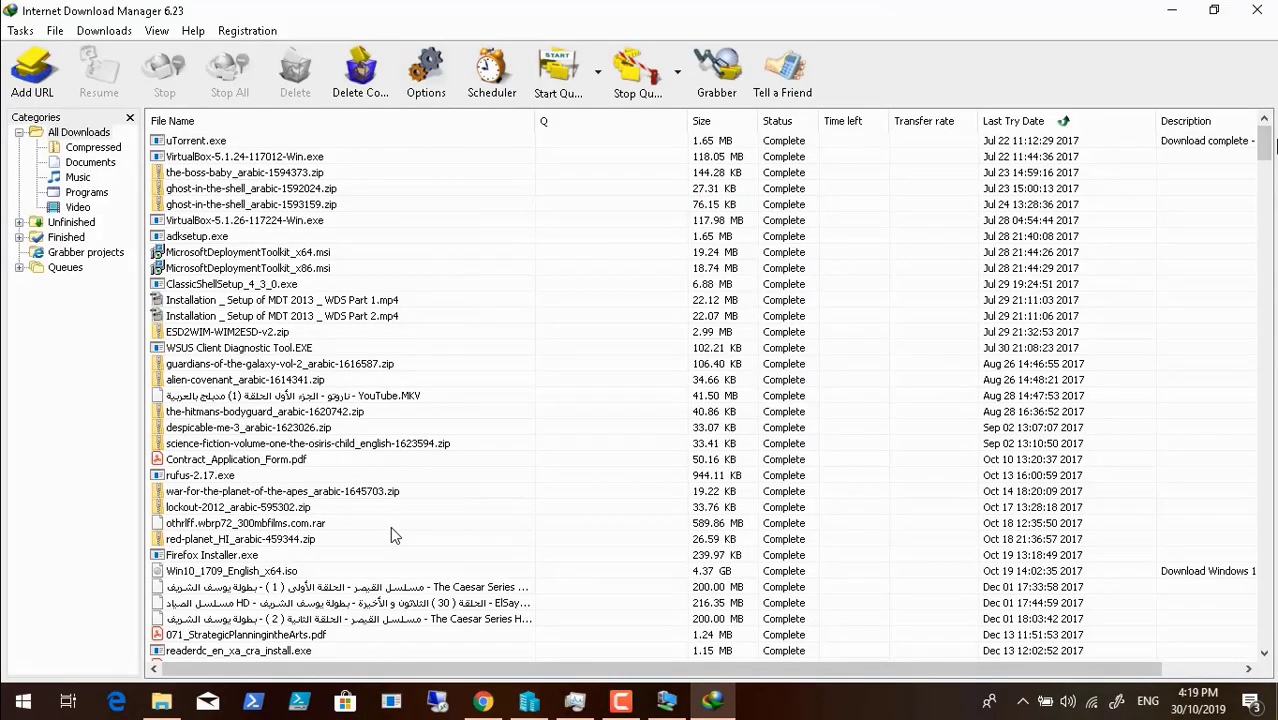
- Open the containing folder of the ClassicShellSetup_4_3_1.exe download
{"action": "scroll", "coordinate": [390, 526], "scroll_direction": "down", "scroll_amount": 20}
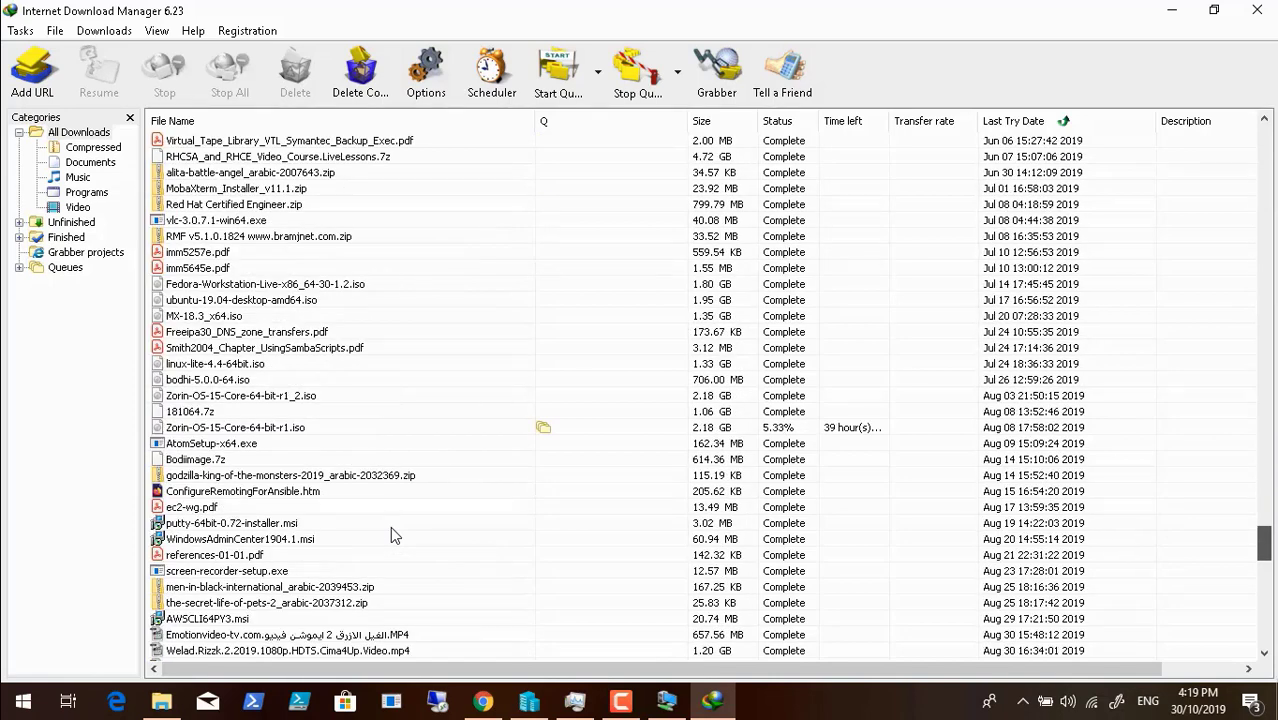
{"action": "left_click_drag", "start_coordinate": [1265, 545], "coordinate": [1265, 641]}
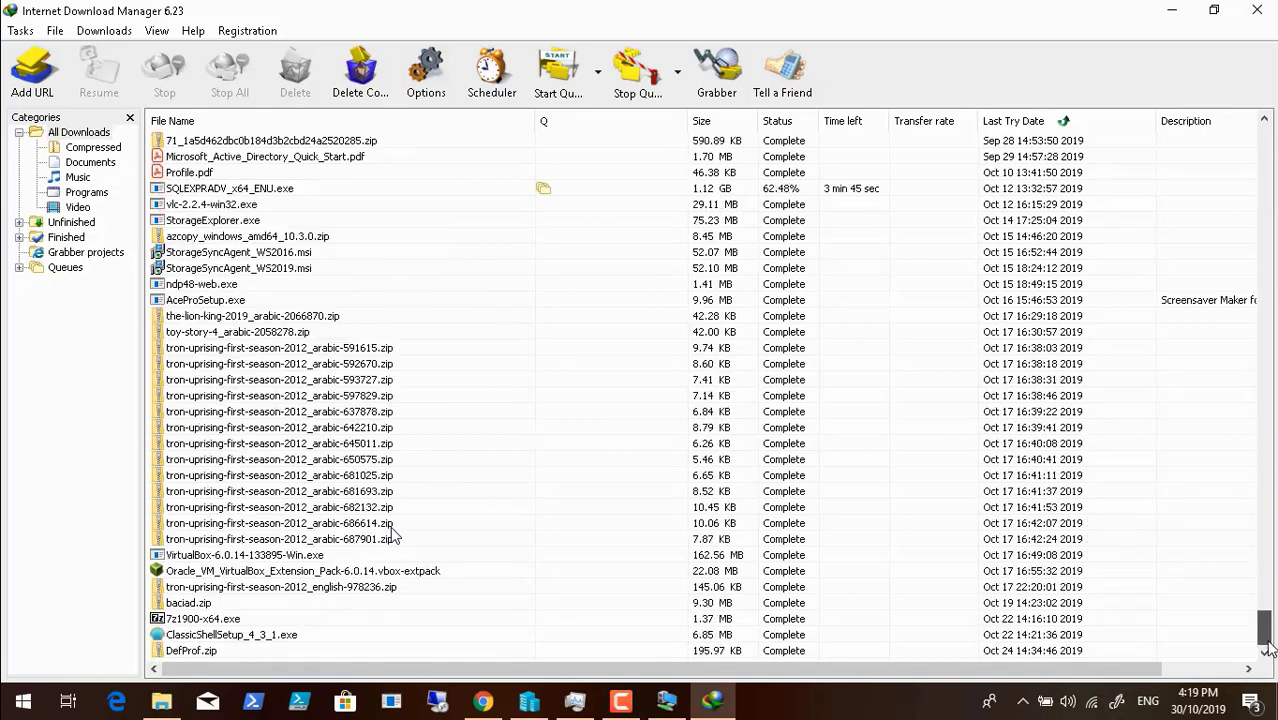
{"action": "left_click", "coordinate": [254, 638]}
{"action": "right_click", "coordinate": [255, 640]}
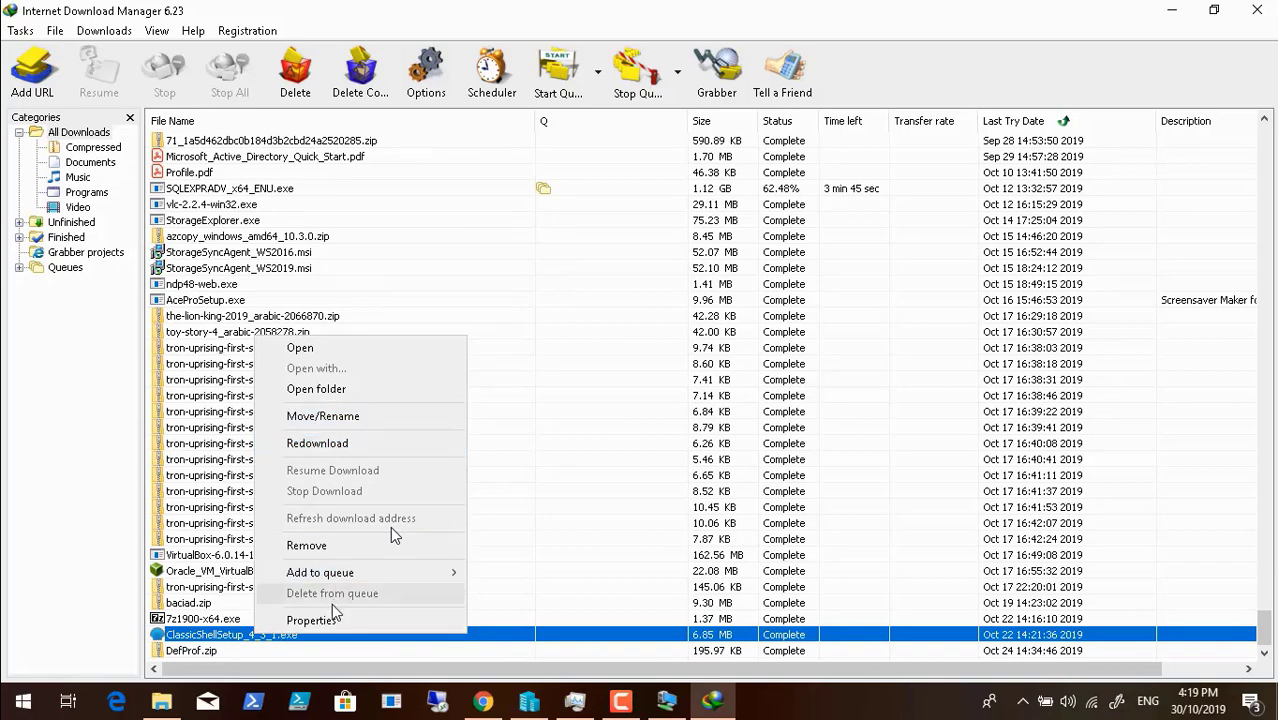
{"action": "left_click", "coordinate": [391, 382]}
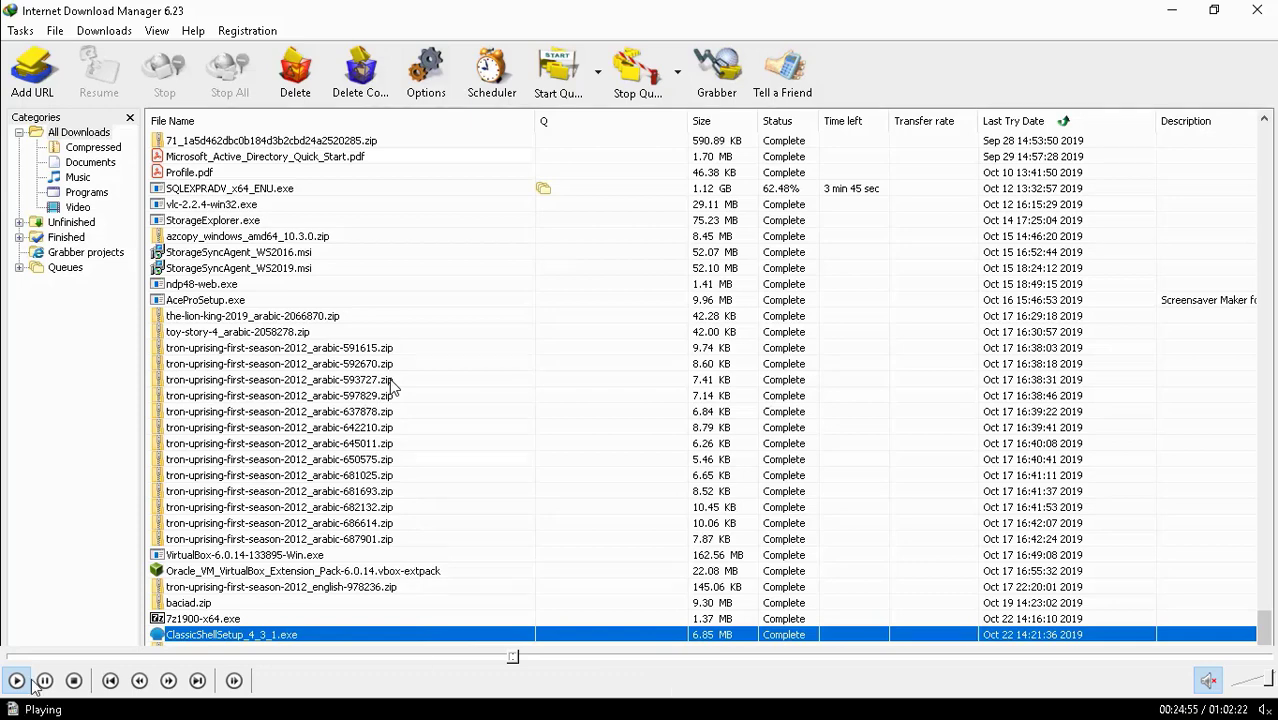
- Open Downloads\Programs in File Explorer to view ClassicShellSetup_4_3_1.exe and 7z1900-x64.exe
{"action": "double_click", "coordinate": [192, 412]}
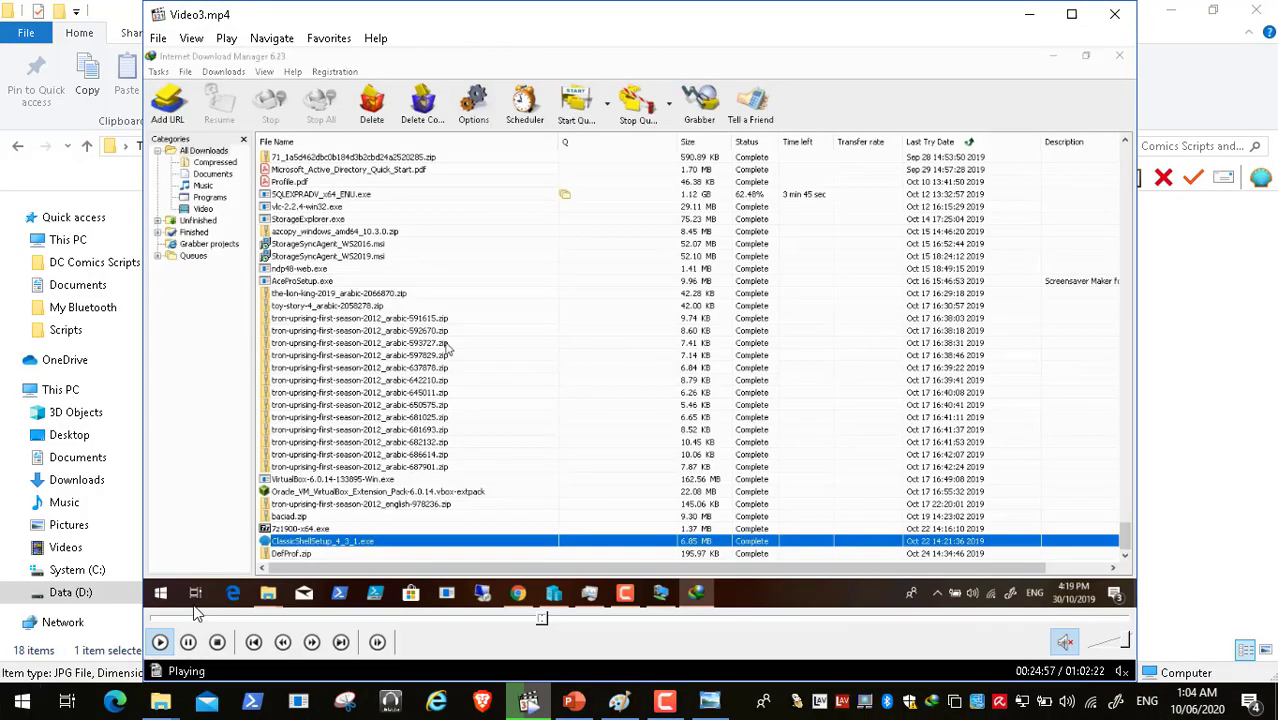
{"action": "key", "text": "space"}
{"action": "left_click", "coordinate": [25, 706]}
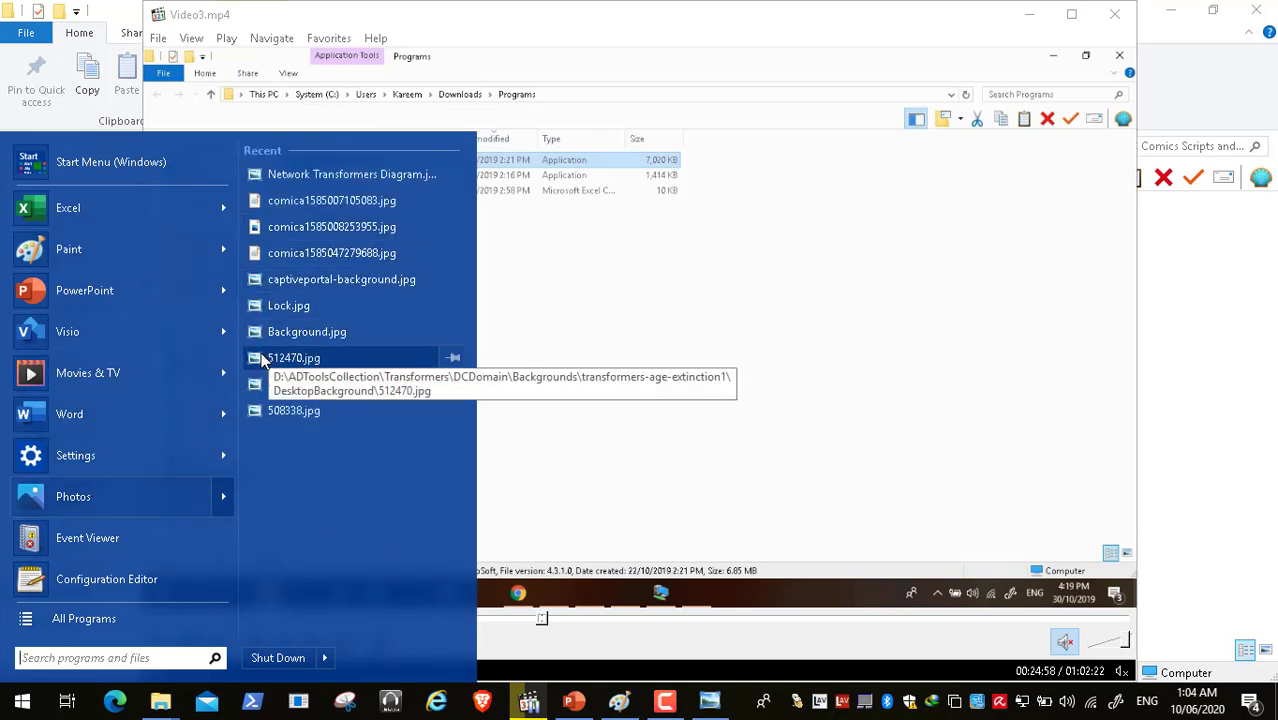
{"action": "left_click", "coordinate": [660, 314]}
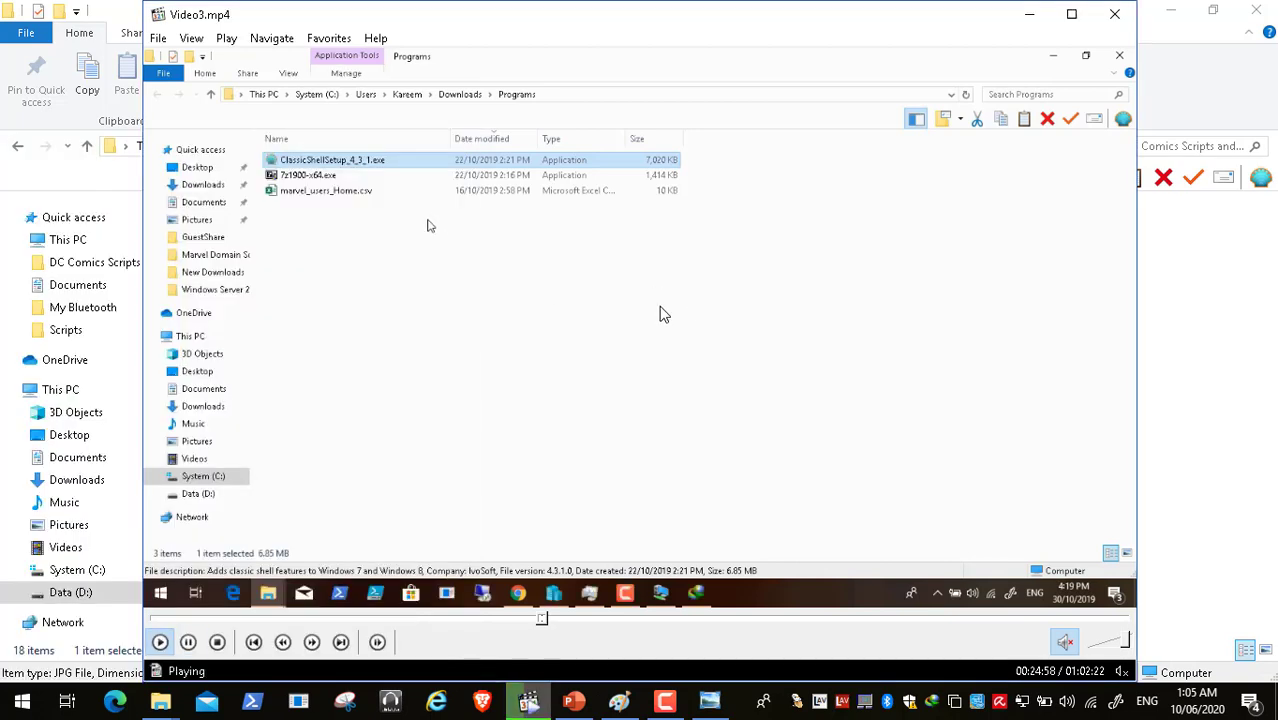
{"action": "double_click", "coordinate": [525, 345]}
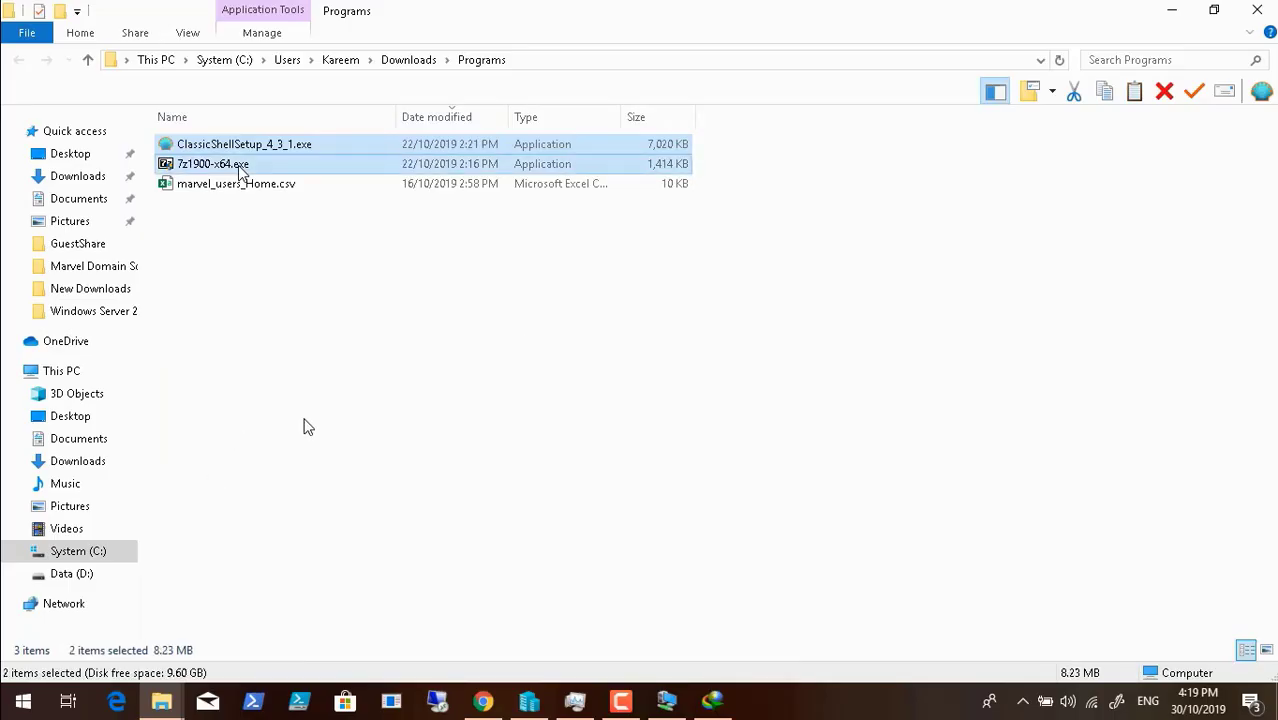
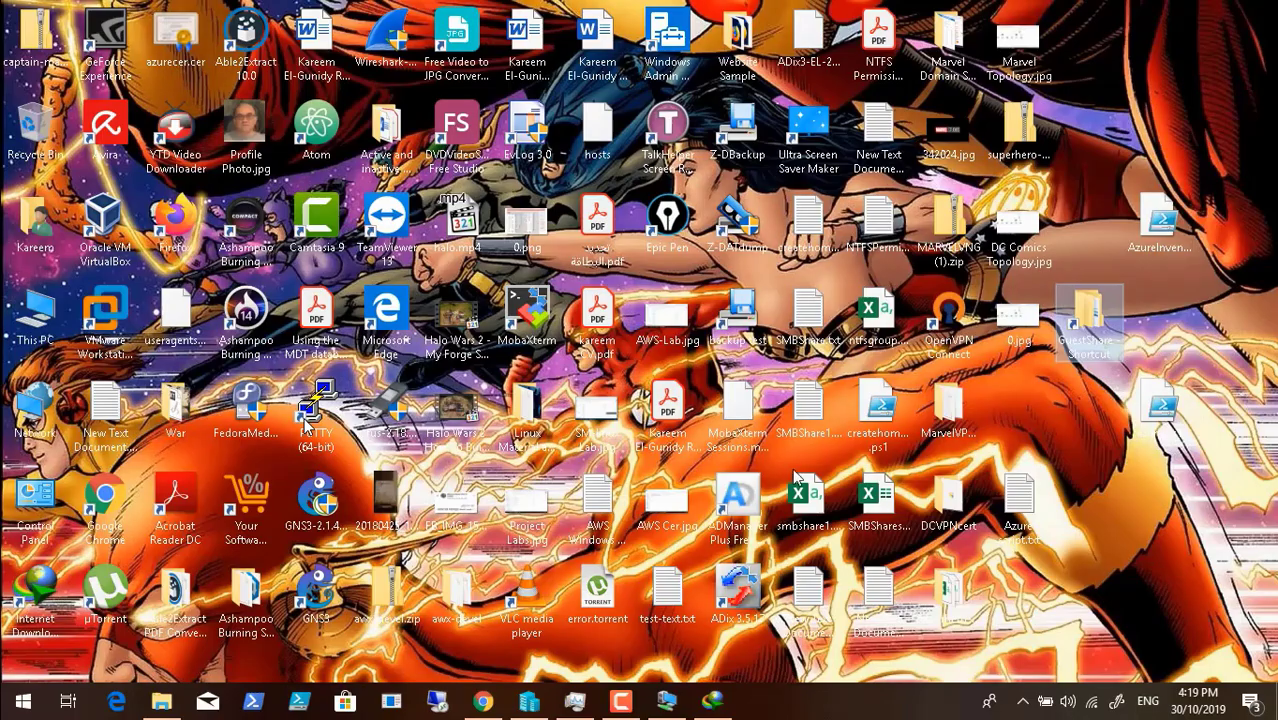
- On DCDC01, run the ClassicShellSetup_4_3_1 installer from Data (D:)\GuestShare
{"action": "left_click", "coordinate": [667, 702]}
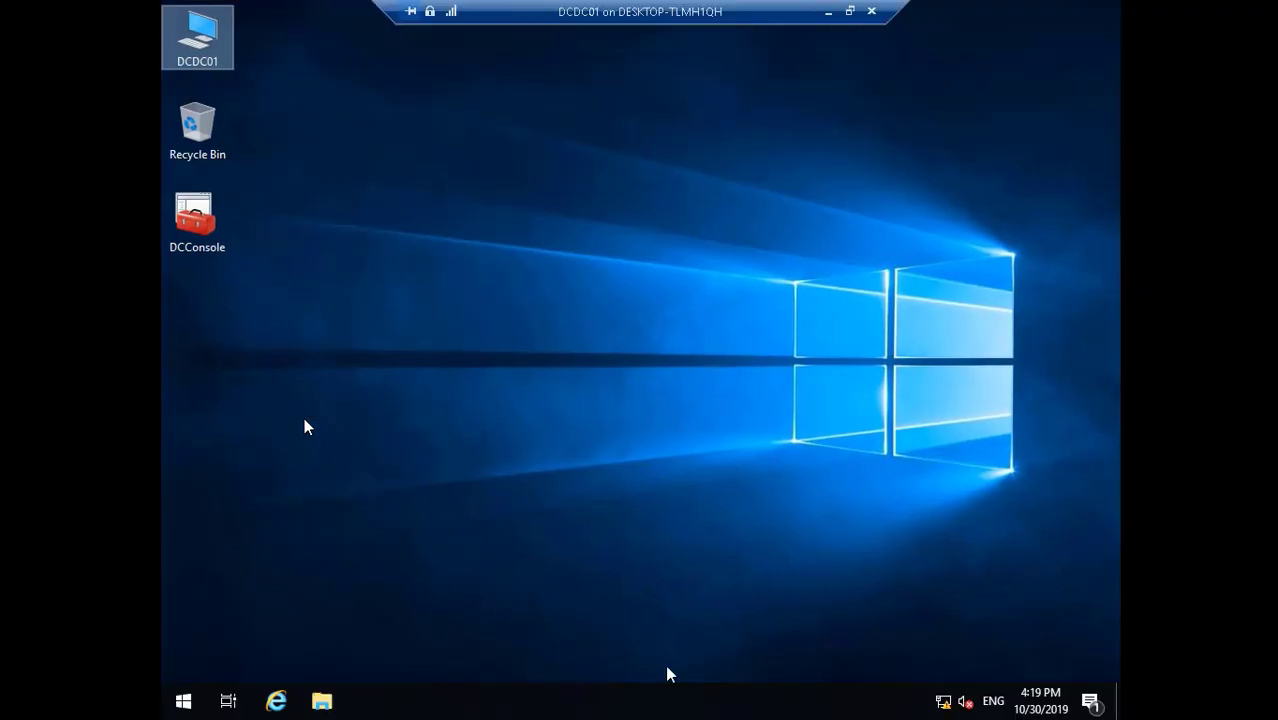
{"action": "double_click", "coordinate": [202, 37]}
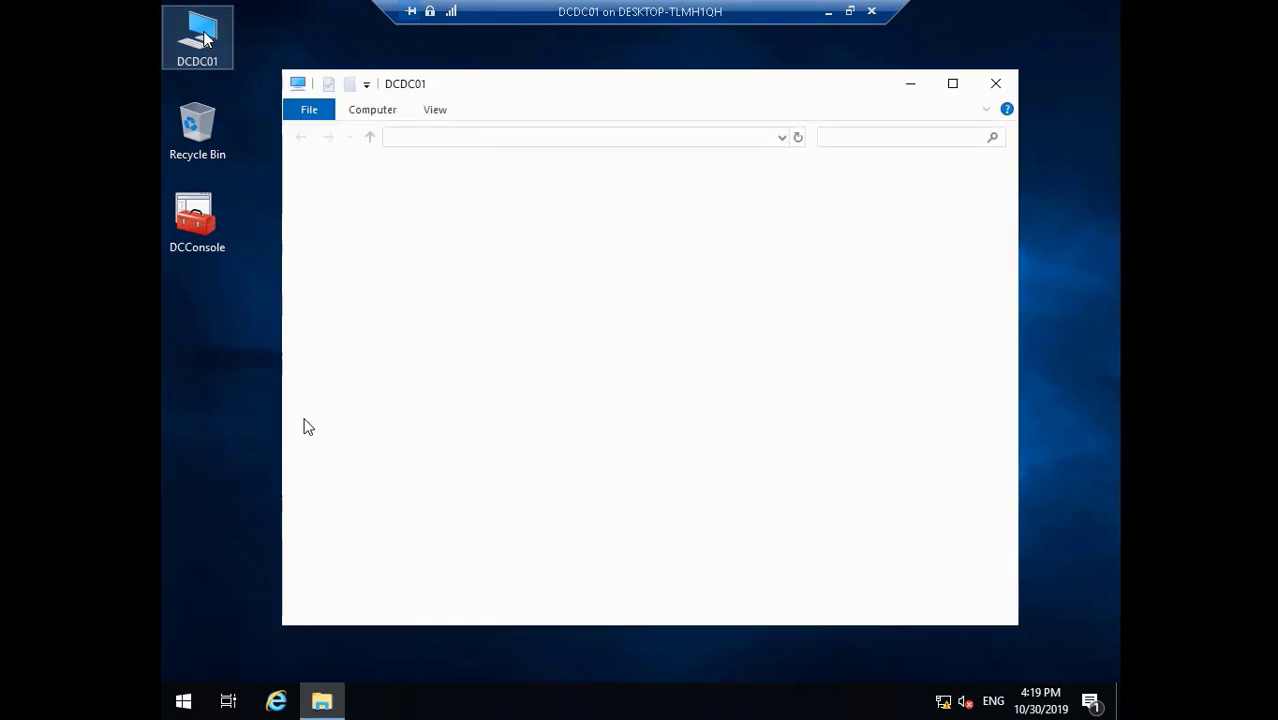
{"action": "left_click", "coordinate": [574, 498]}
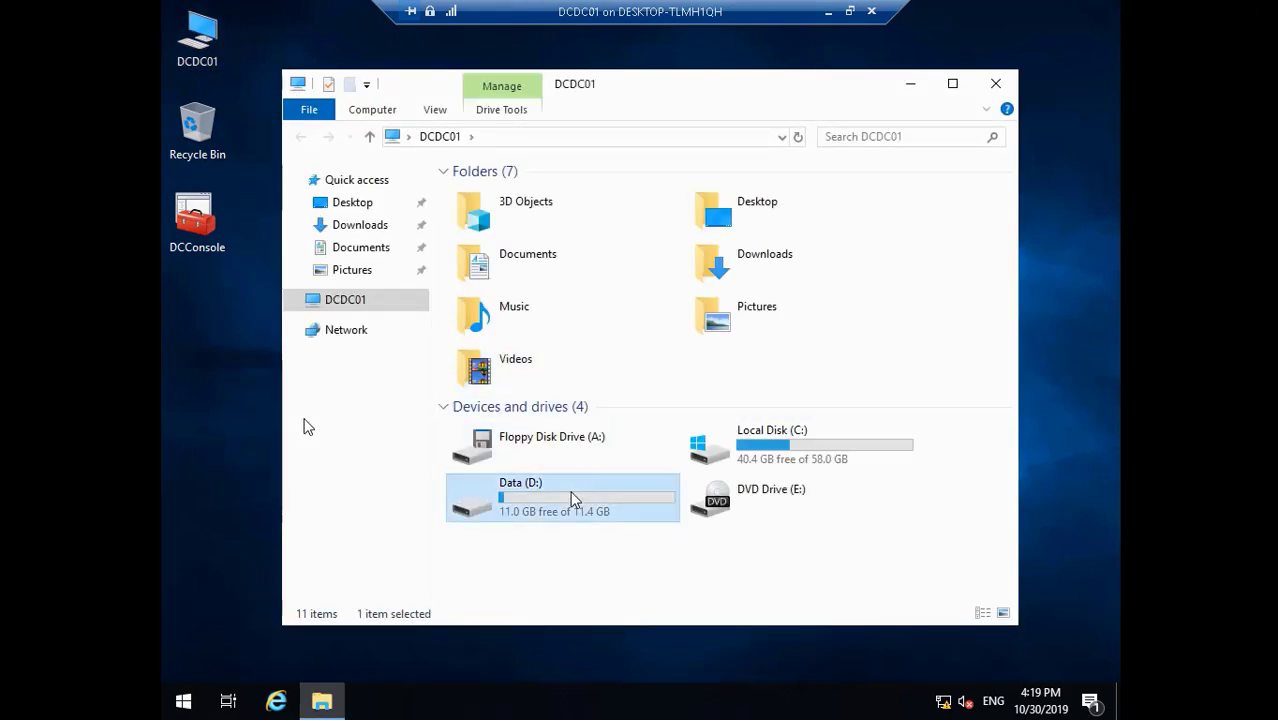
{"action": "double_click", "coordinate": [574, 498]}
{"action": "double_click", "coordinate": [520, 213]}
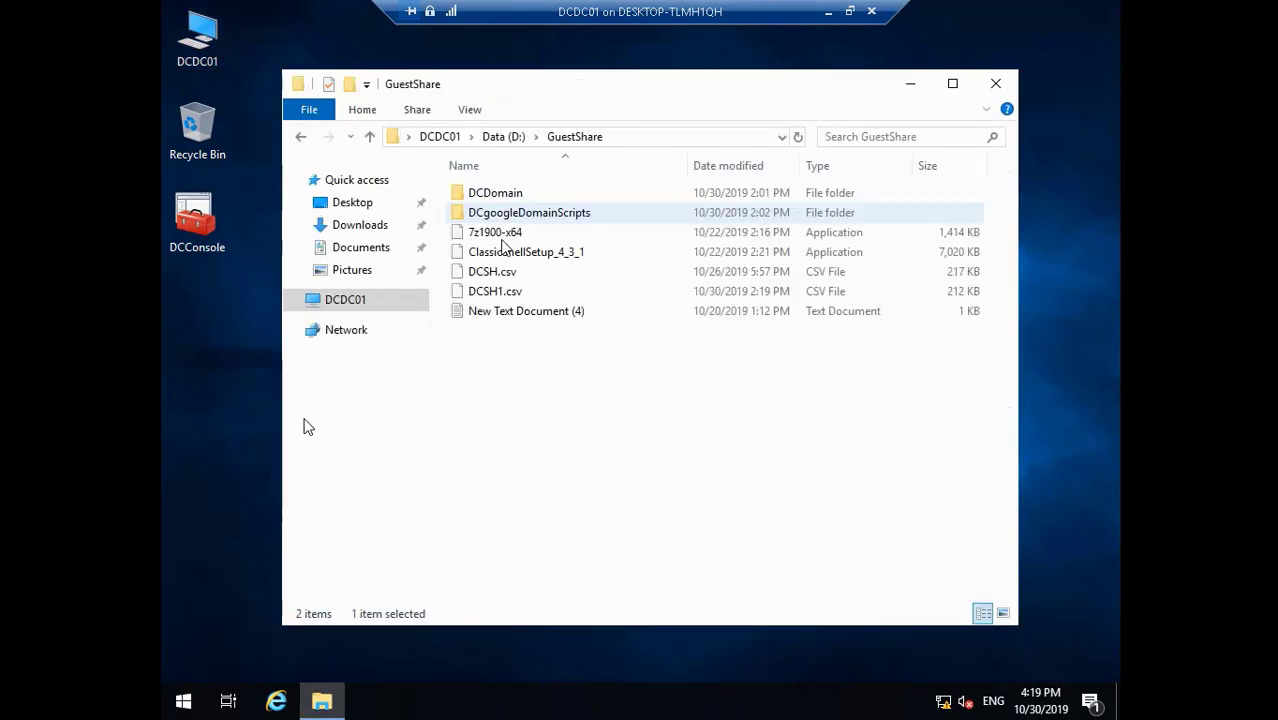
{"action": "left_click", "coordinate": [535, 253]}
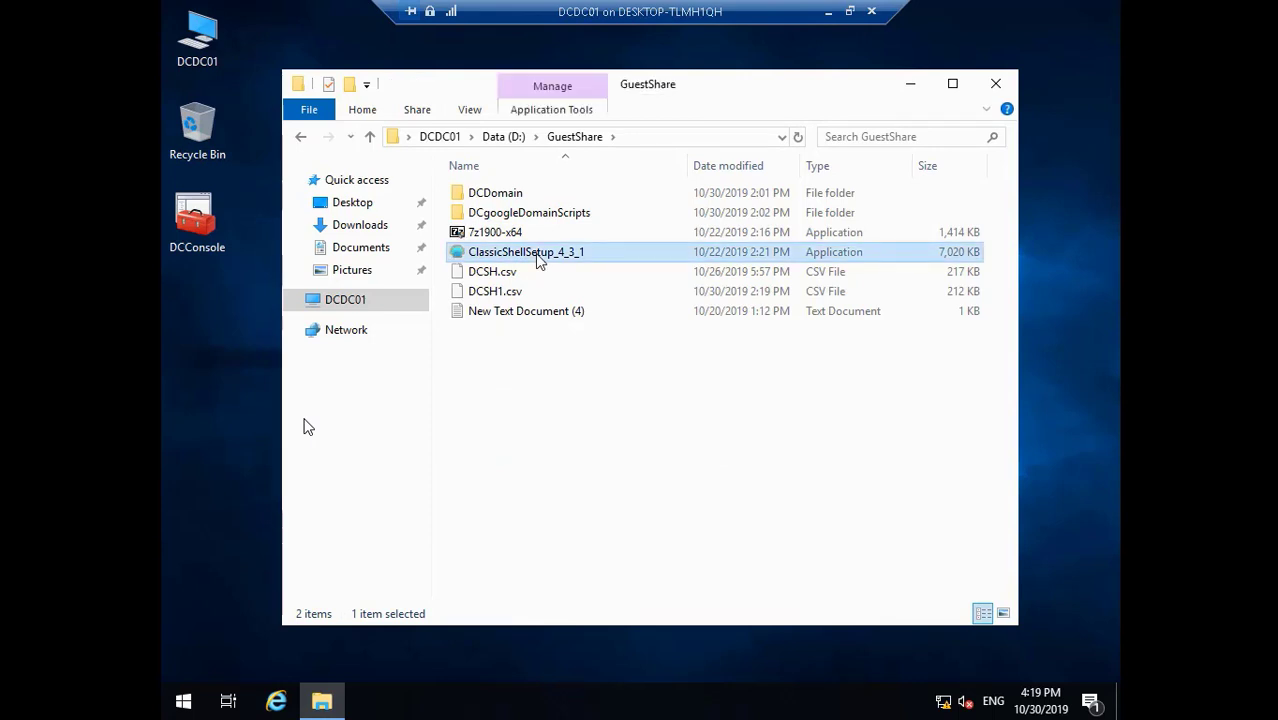
{"action": "double_click", "coordinate": [535, 253]}
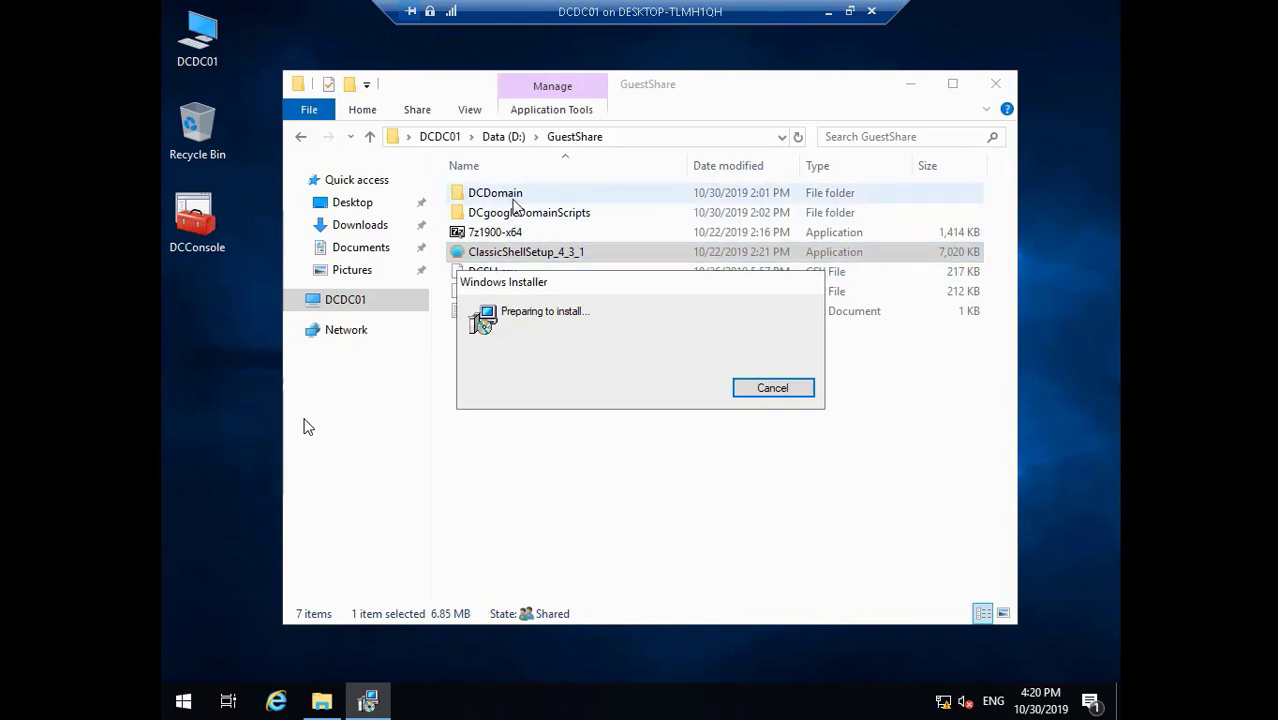
- Browse into DCgoogleDomainScripts\DCDomain\Backgrounds
{"action": "double_click", "coordinate": [522, 213]}
{"action": "left_click", "coordinate": [508, 196]}
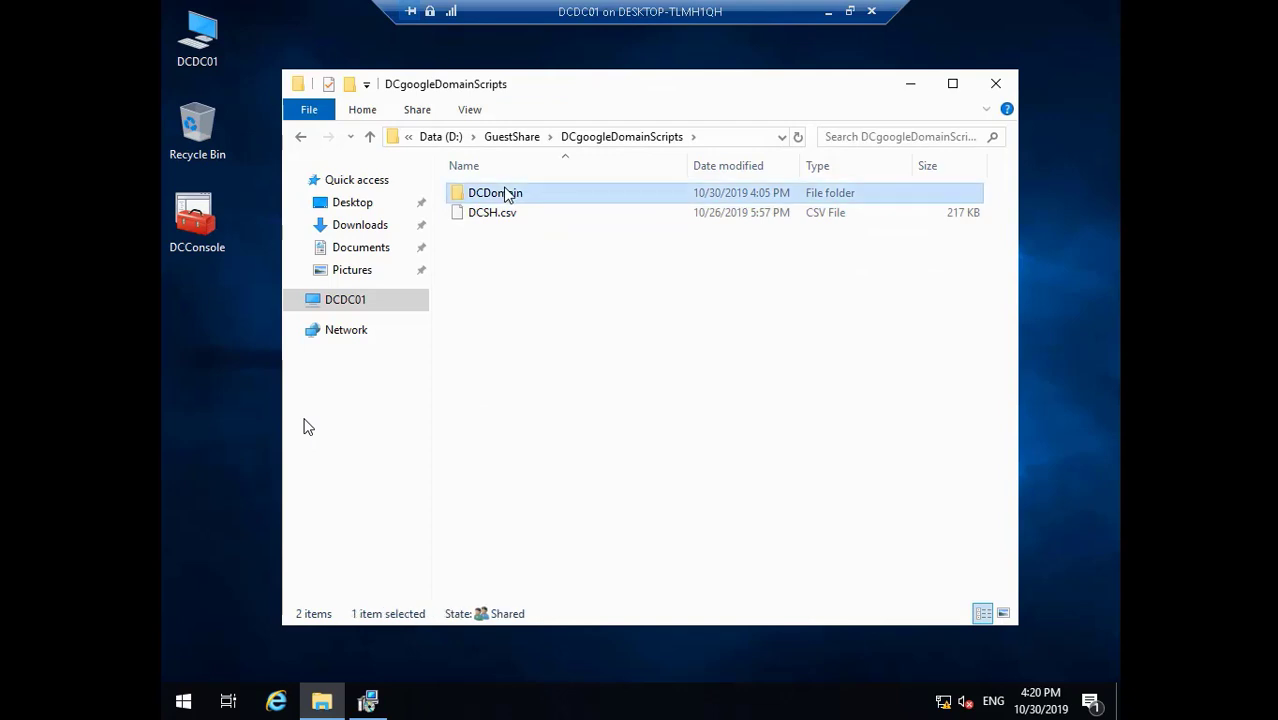
{"action": "double_click", "coordinate": [508, 196]}
{"action": "double_click", "coordinate": [508, 196]}
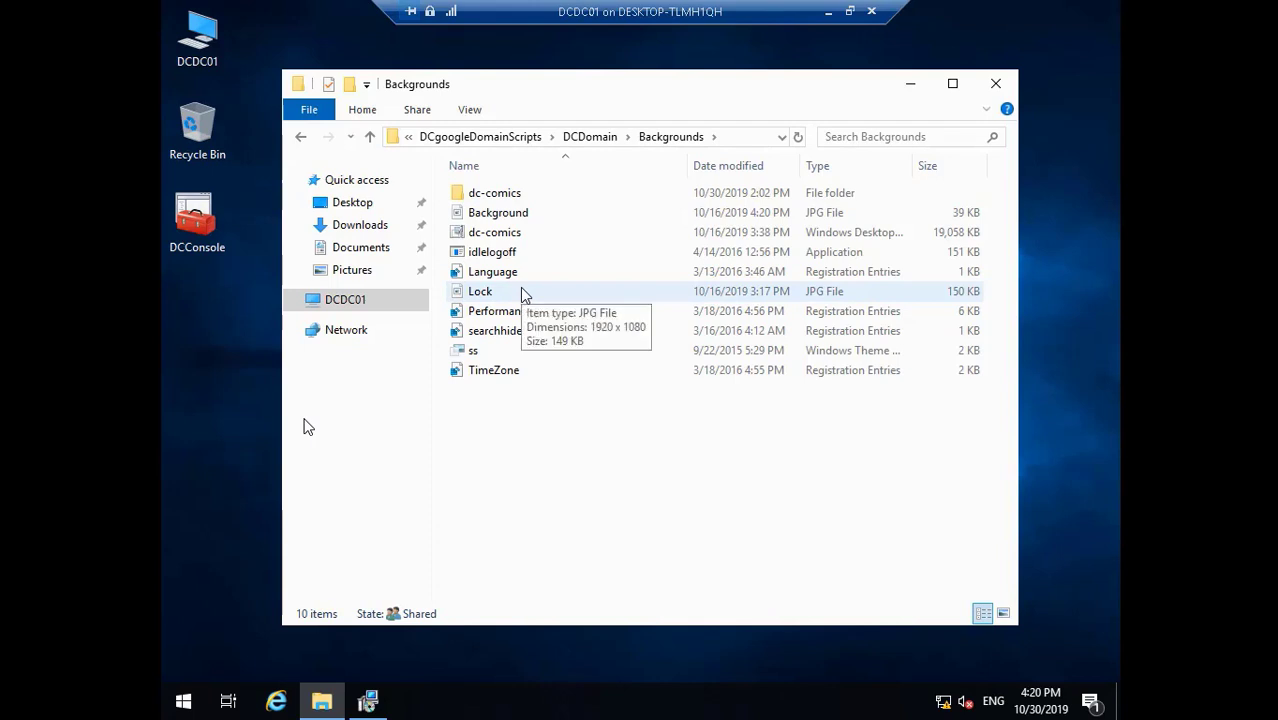
{"action": "left_click", "coordinate": [528, 217]}
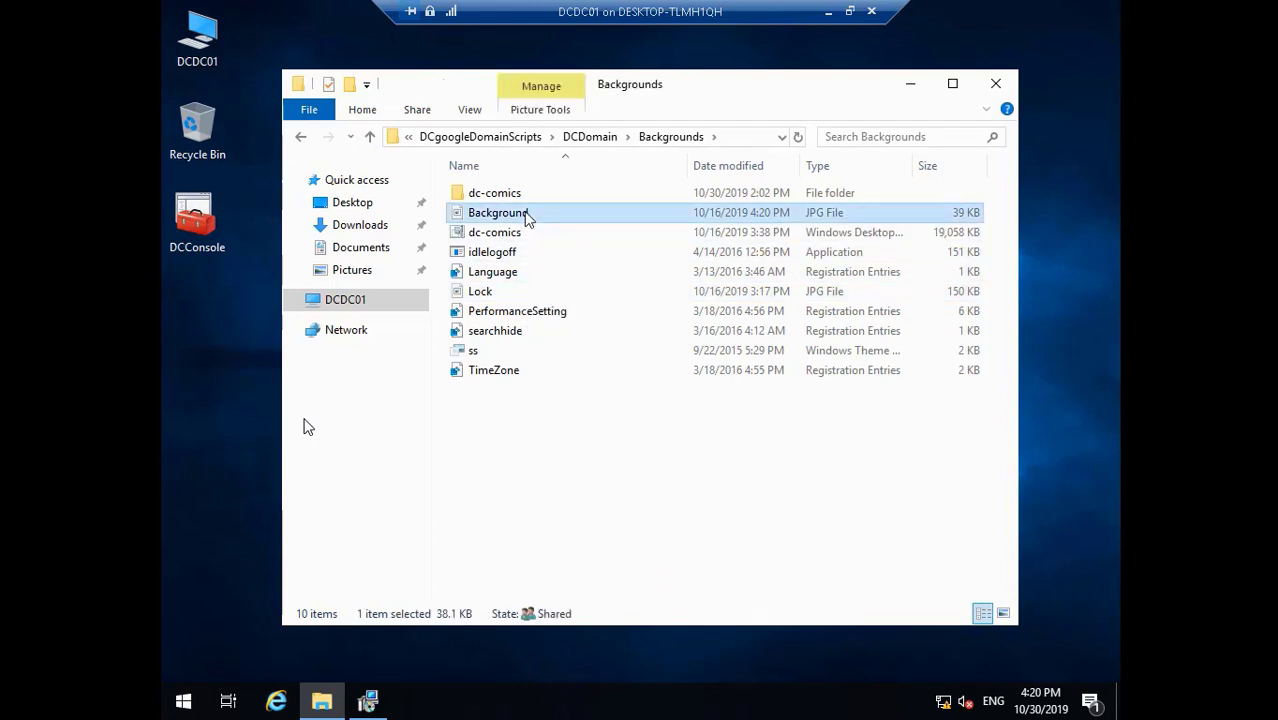
{"action": "double_click", "coordinate": [528, 217]}
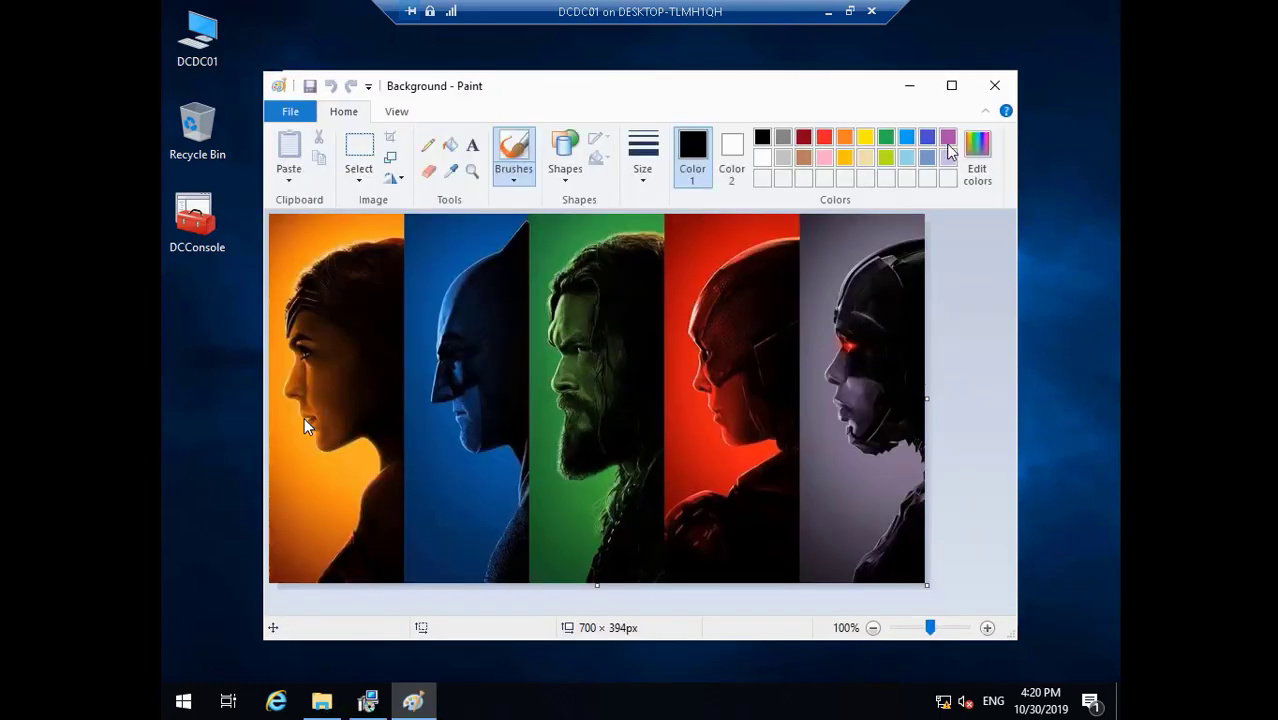
{"action": "left_click", "coordinate": [995, 85]}
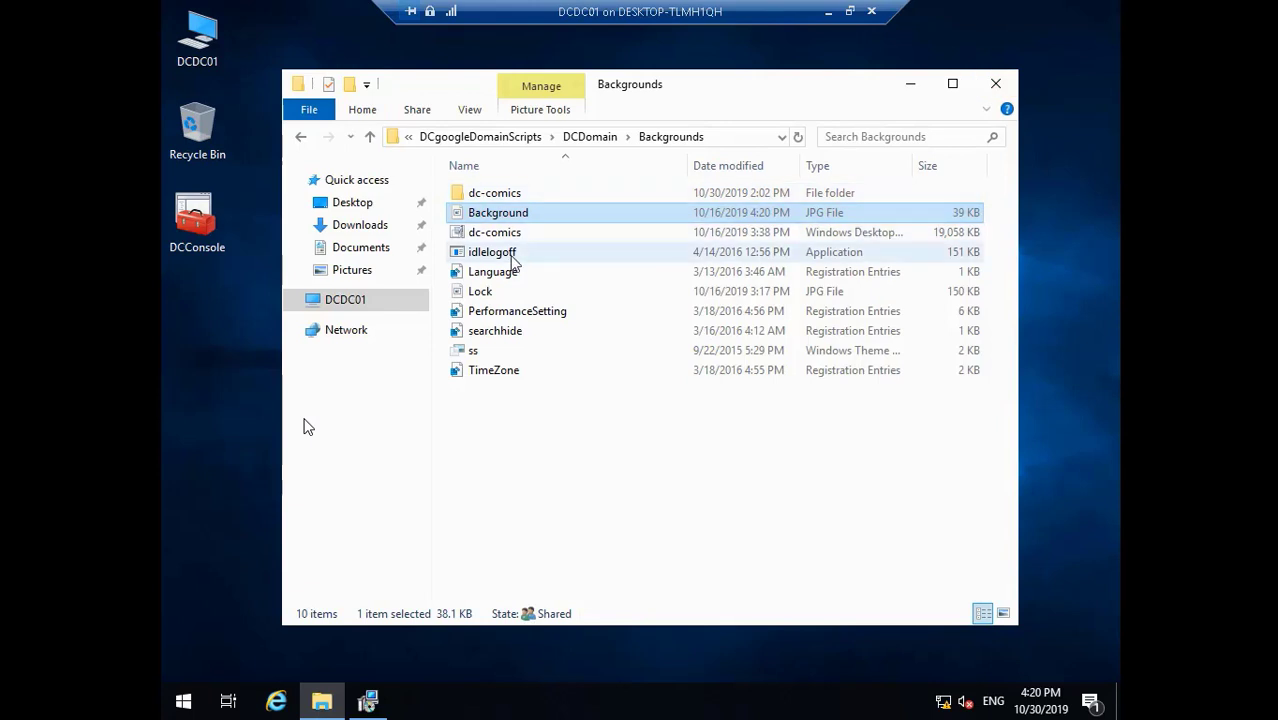
{"action": "left_click", "coordinate": [486, 297]}
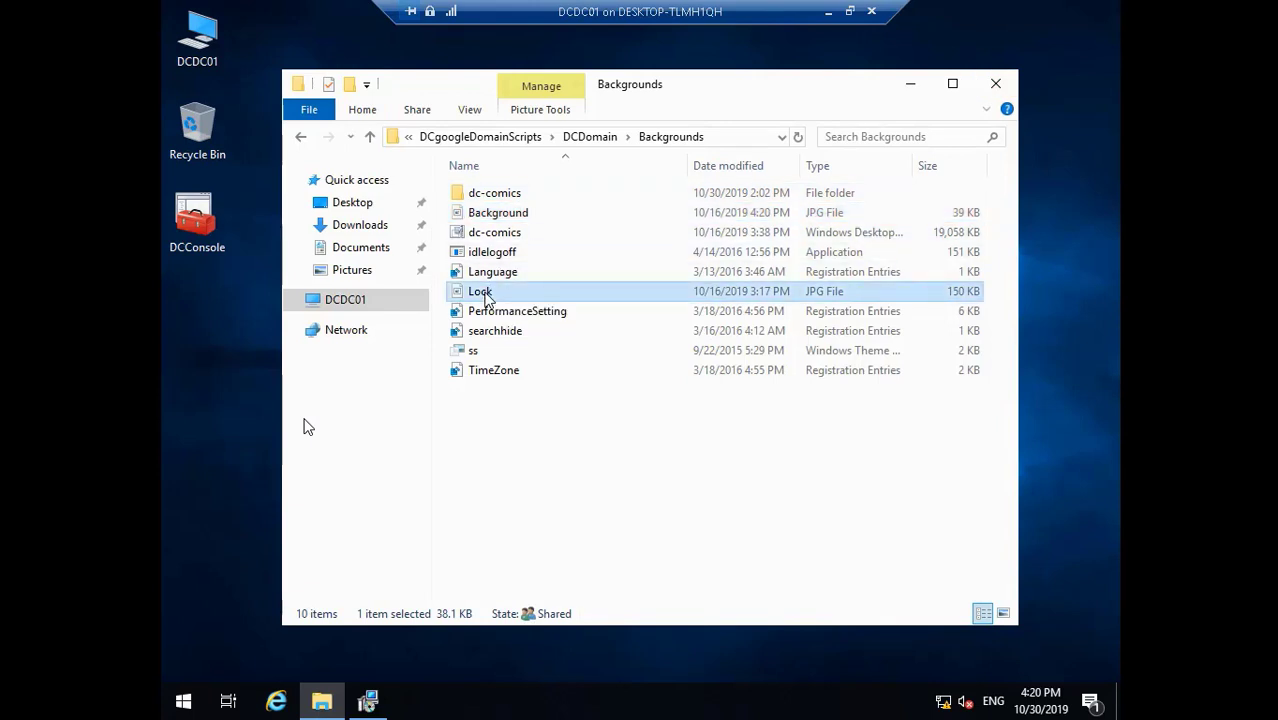
{"action": "double_click", "coordinate": [484, 292]}
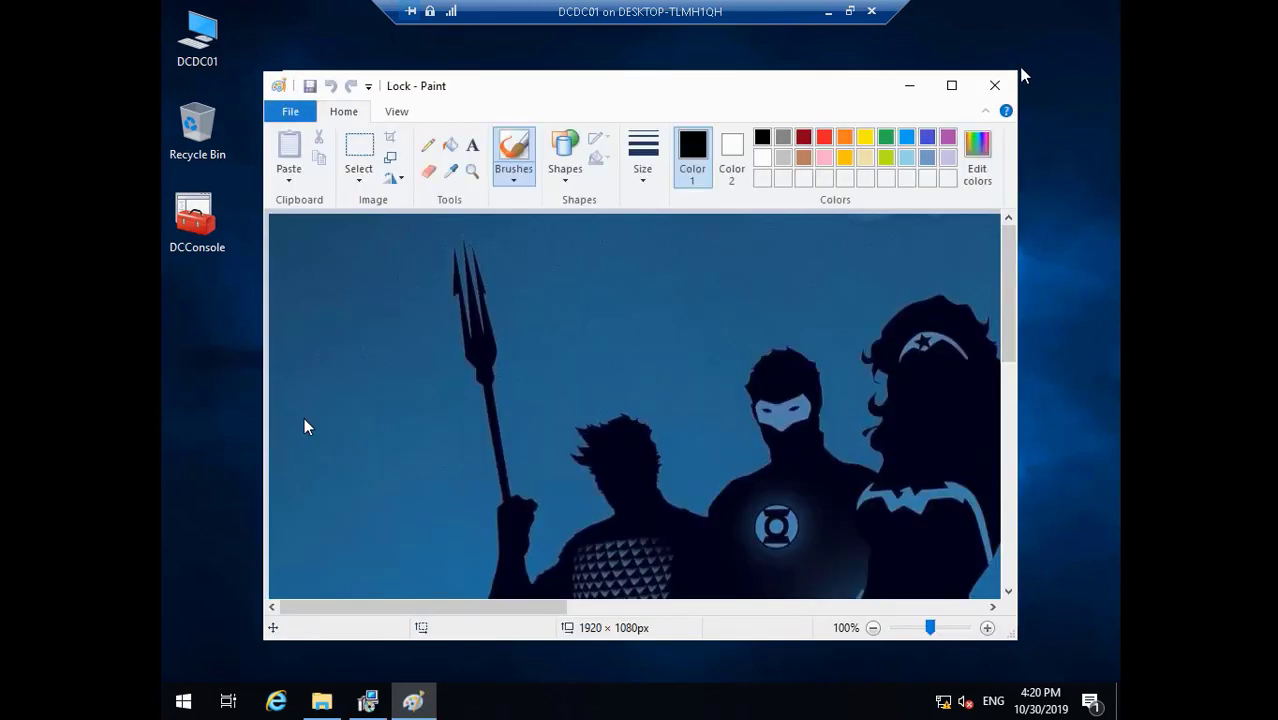
{"action": "left_click", "coordinate": [995, 85]}
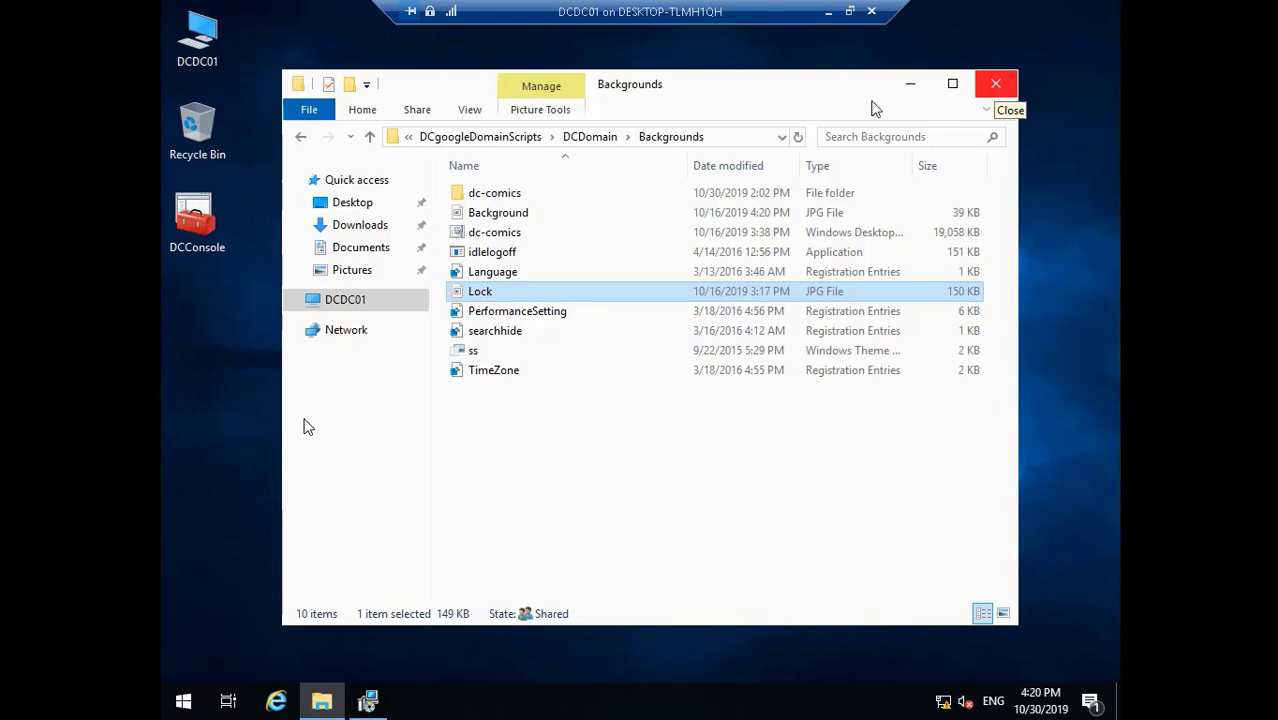
{"action": "left_click", "coordinate": [504, 198]}
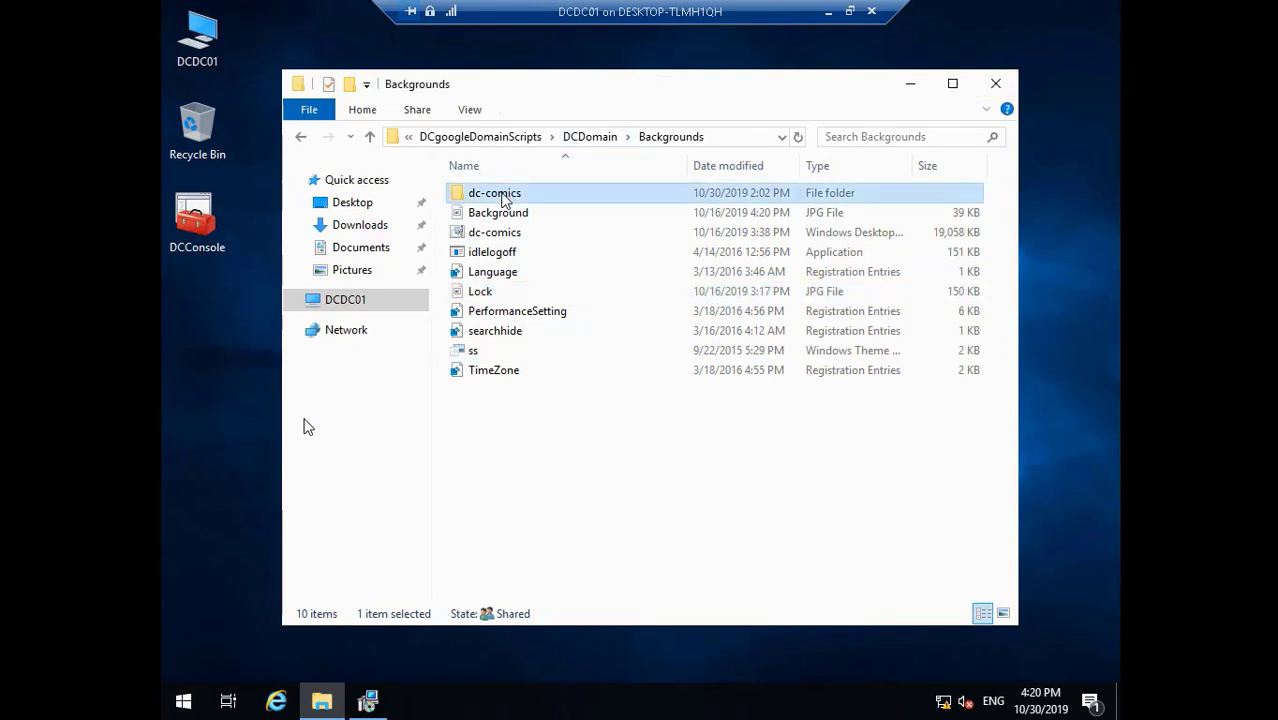
- Close the Explorer window and launch DCConsole with elevated rights
{"action": "left_click", "coordinate": [995, 84]}
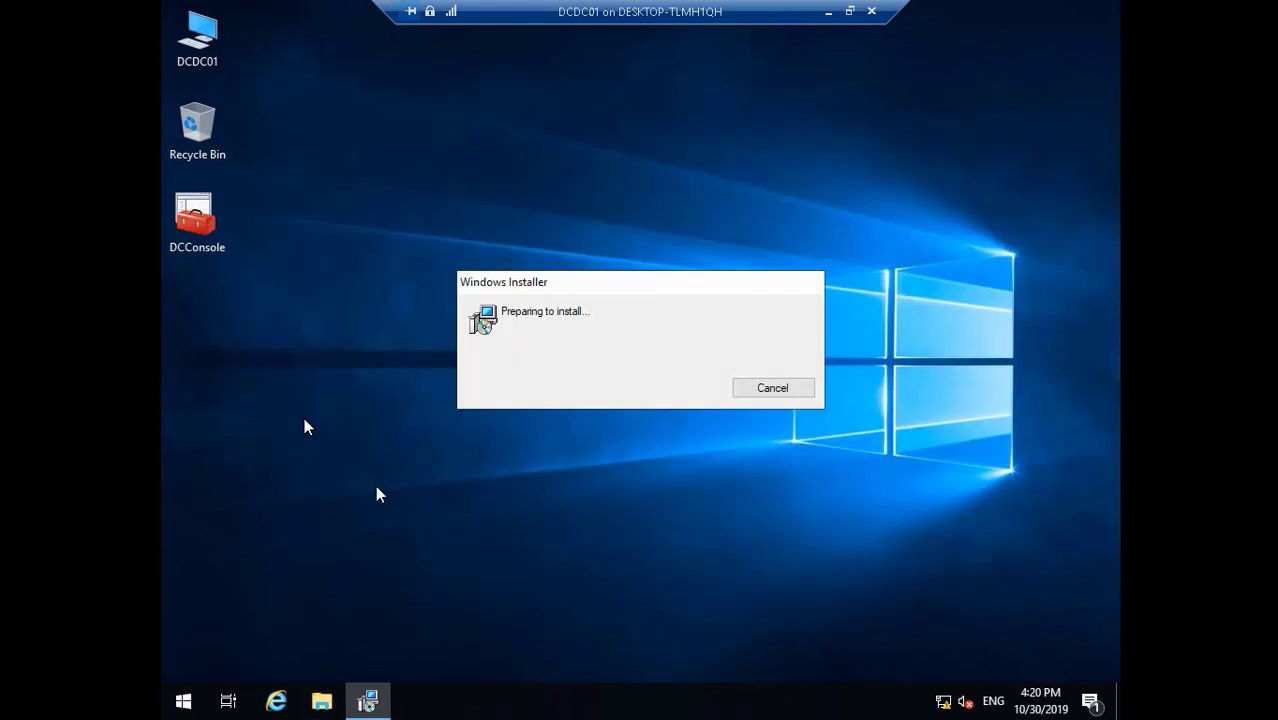
{"action": "left_click", "coordinate": [208, 228]}
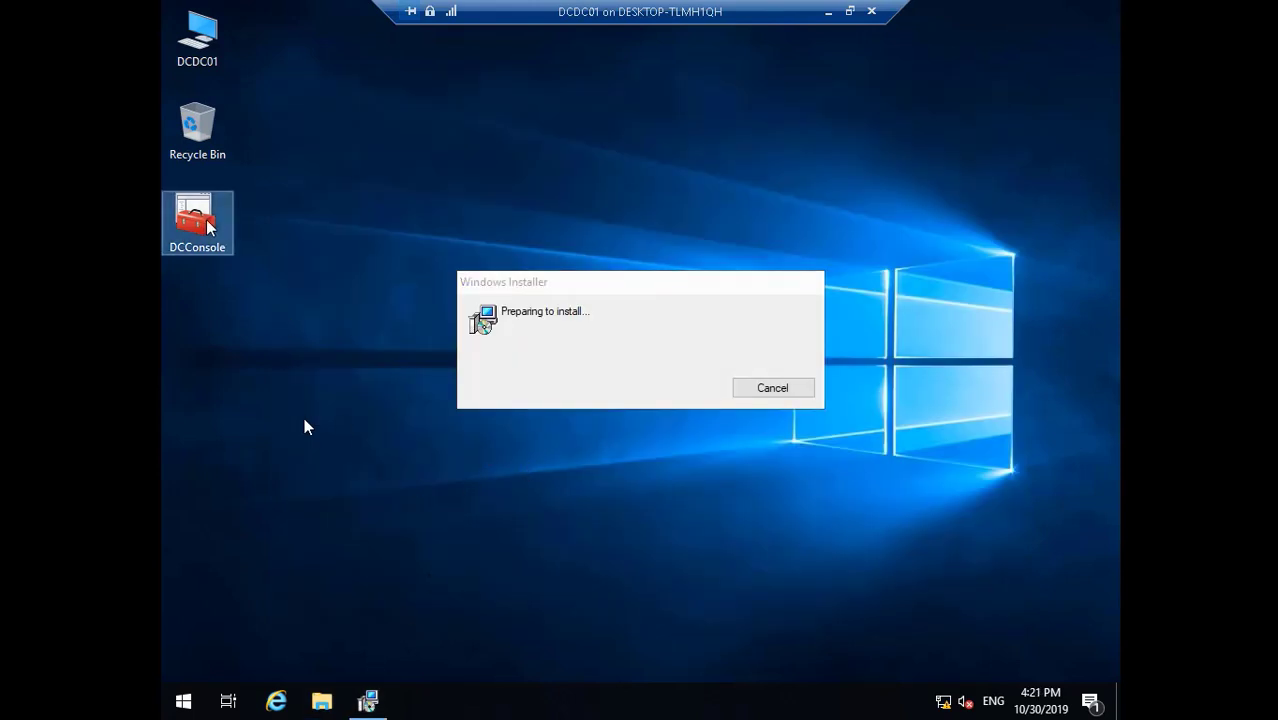
{"action": "double_click", "coordinate": [208, 228]}
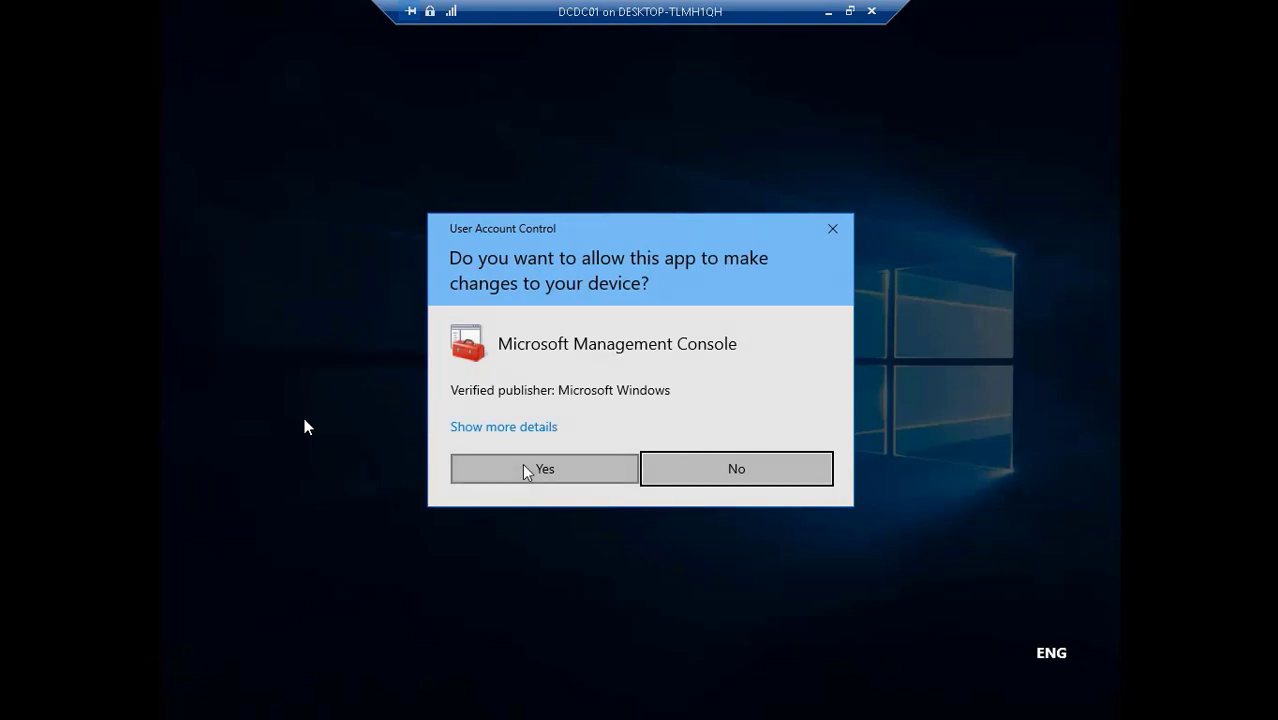
{"action": "left_click", "coordinate": [525, 469]}
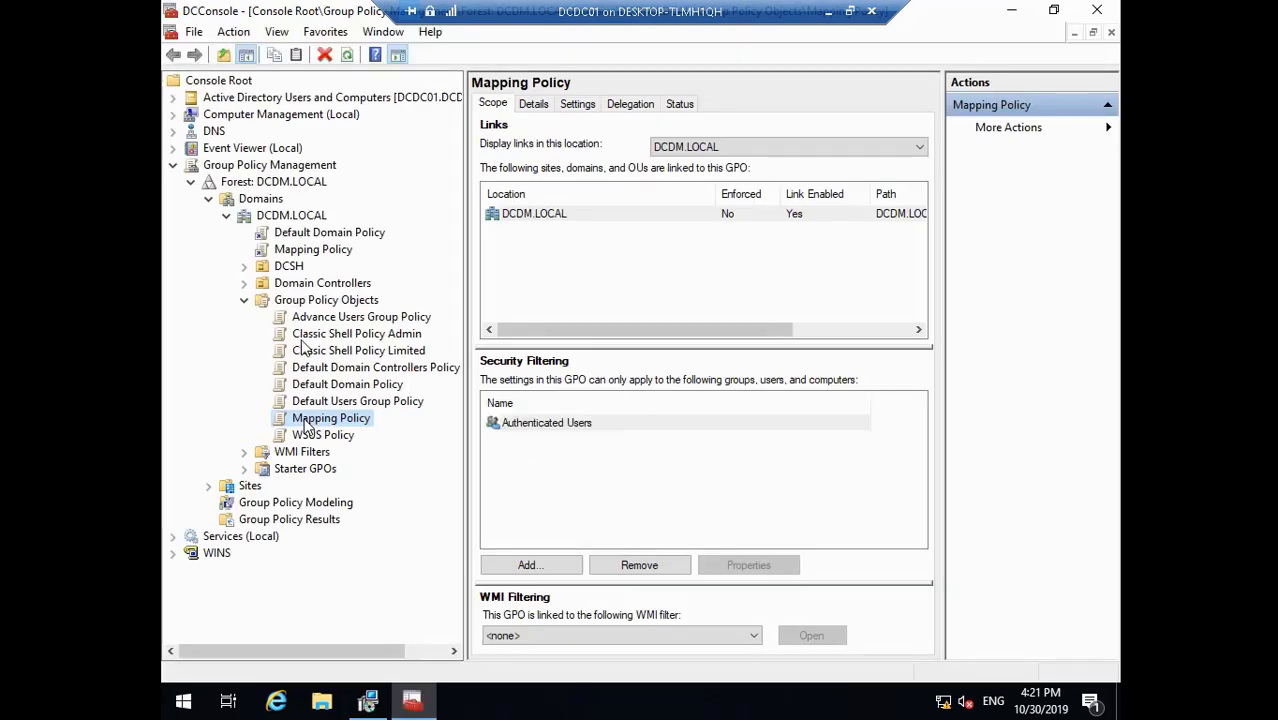
- Open the Default Domain Policy in the Group Policy Management Editor
{"action": "left_click", "coordinate": [366, 387]}
{"action": "right_click", "coordinate": [366, 388]}
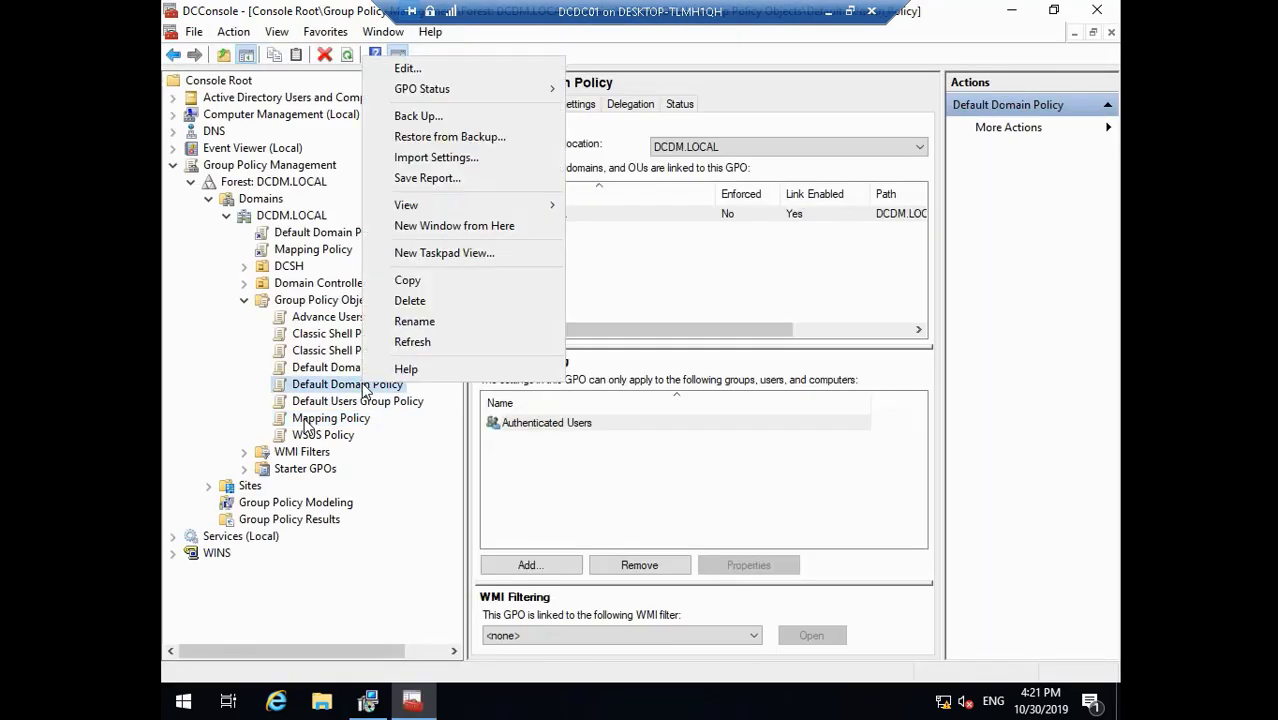
{"action": "left_click", "coordinate": [446, 78]}
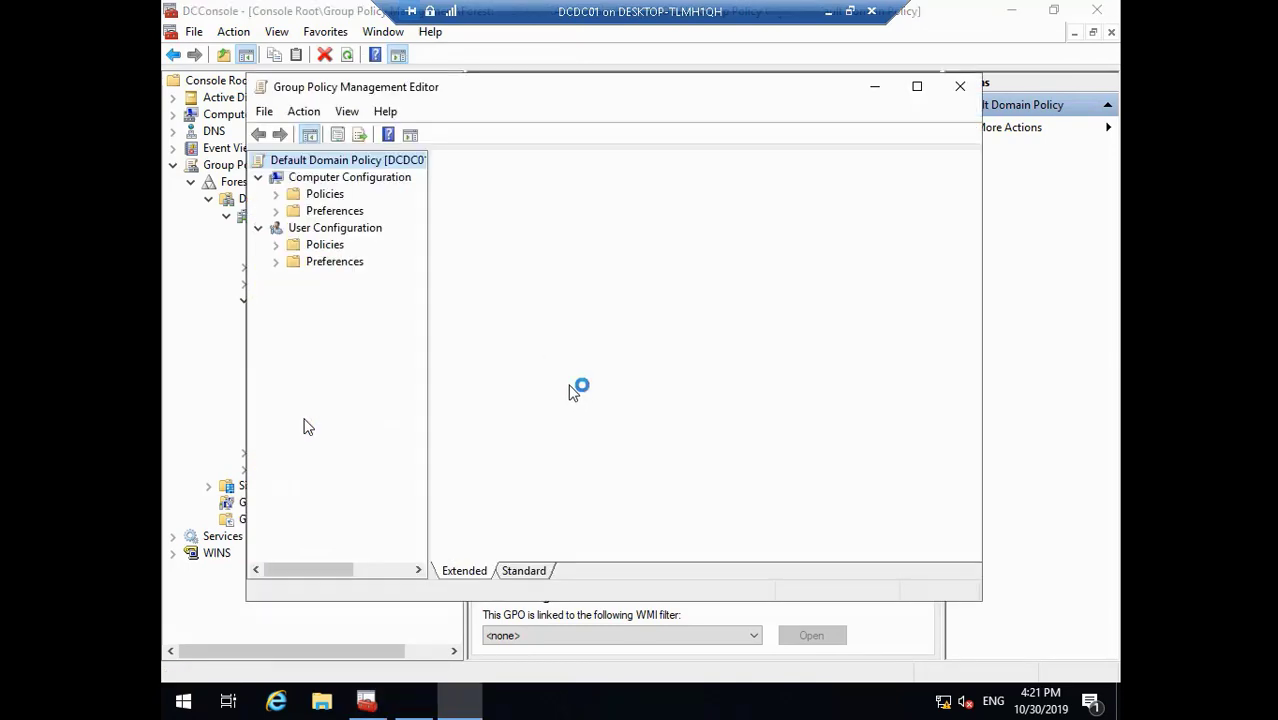
- Maximize the editor and expand Computer Configuration > Policies > Administrative Templates
{"action": "left_click", "coordinate": [917, 86]}
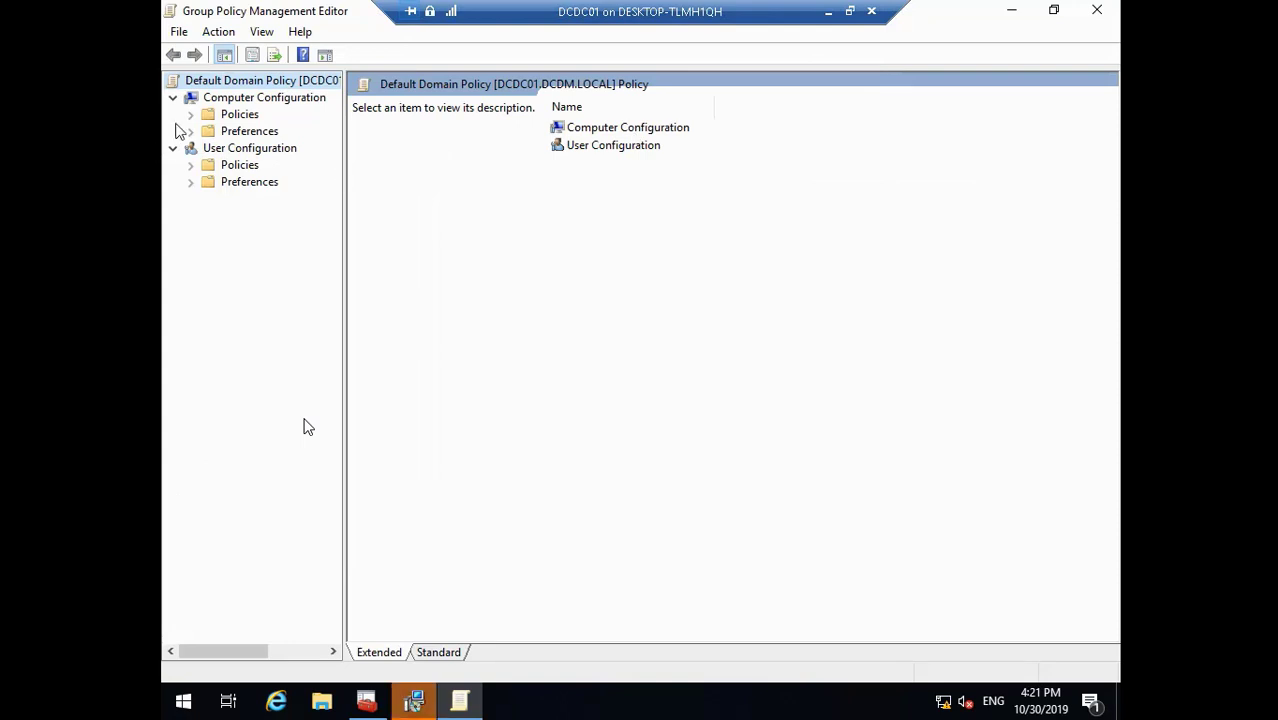
{"action": "left_click", "coordinate": [191, 116]}
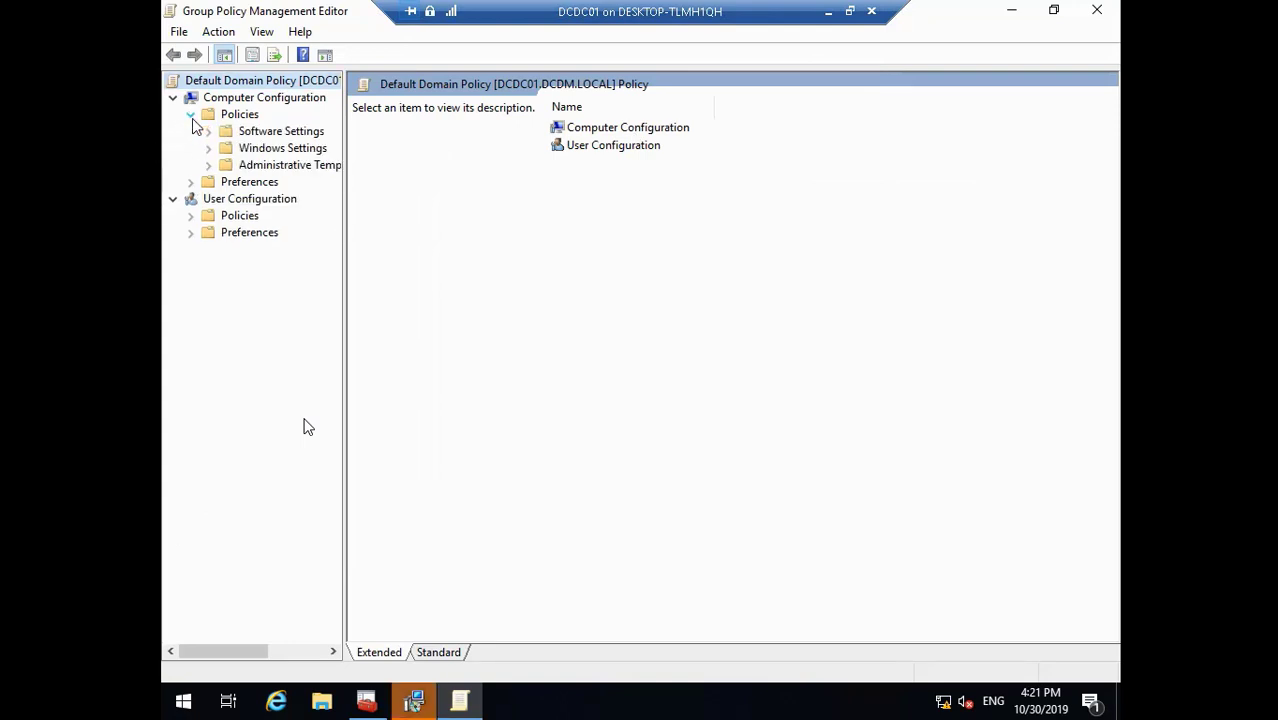
{"action": "left_click", "coordinate": [208, 164]}
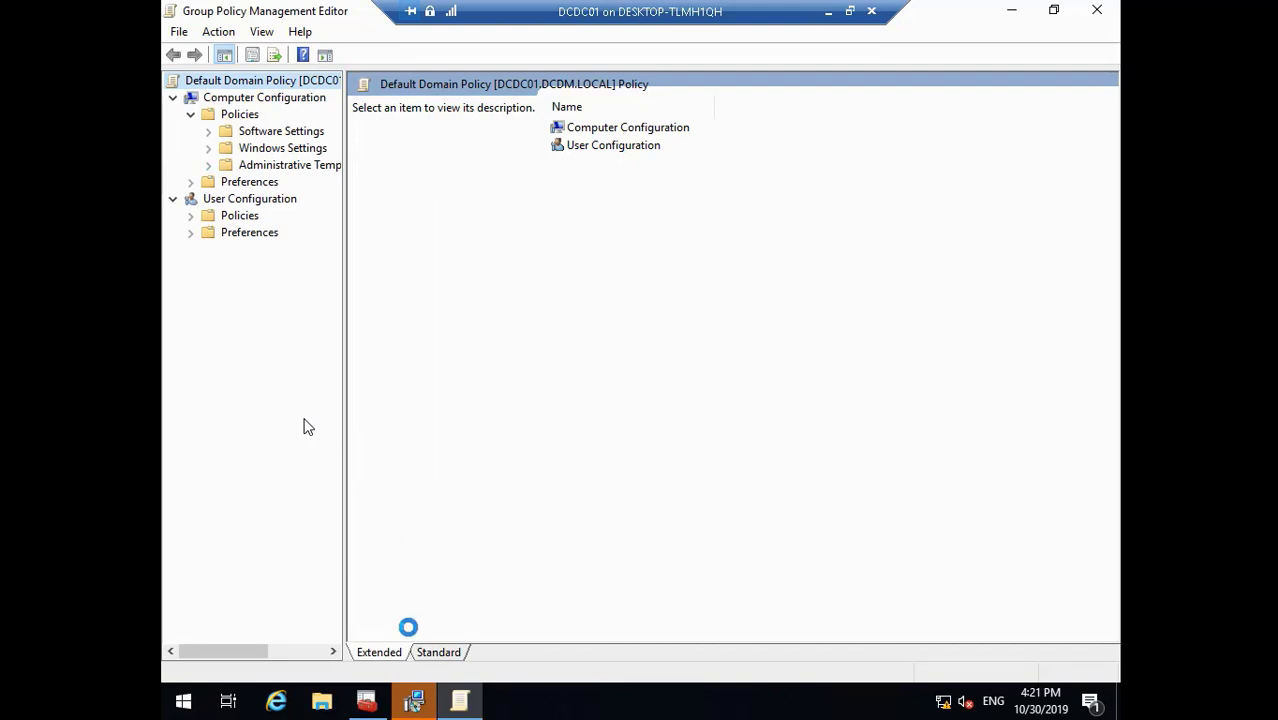
- Run through the Classic Shell Setup wizard, accepting the license, and start the installation
{"action": "left_click", "coordinate": [415, 703]}
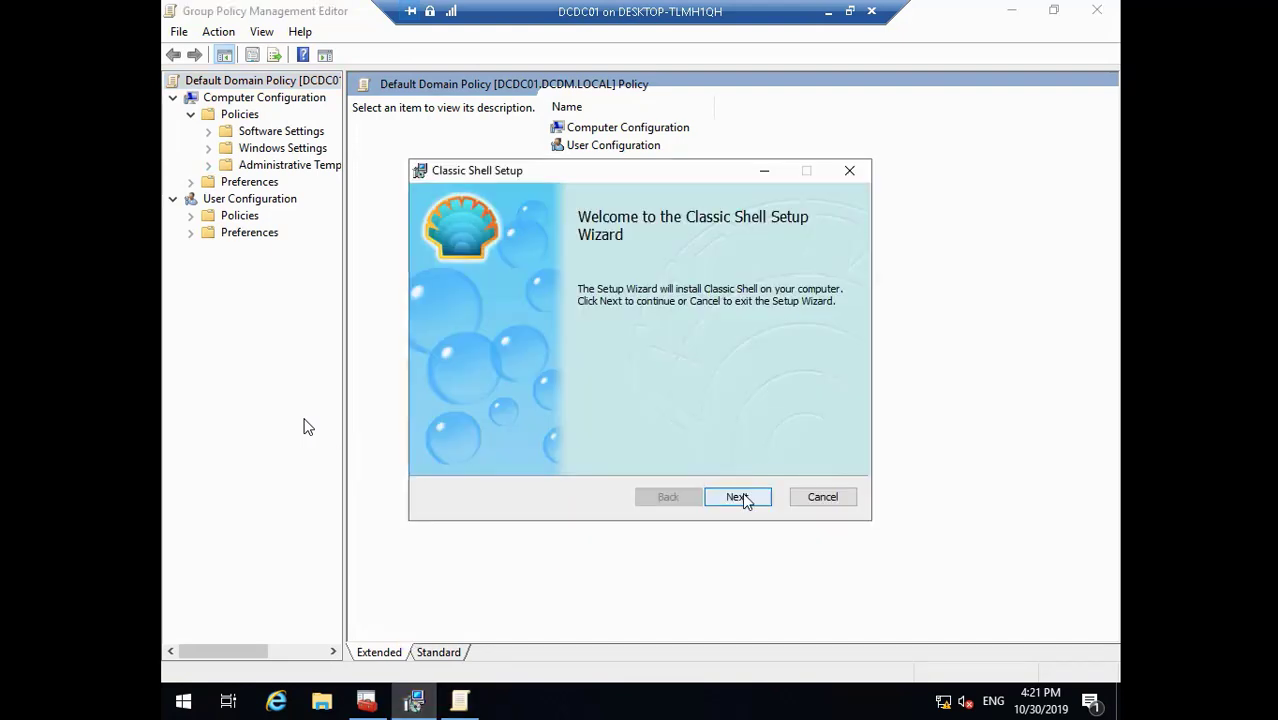
{"action": "left_click", "coordinate": [737, 497]}
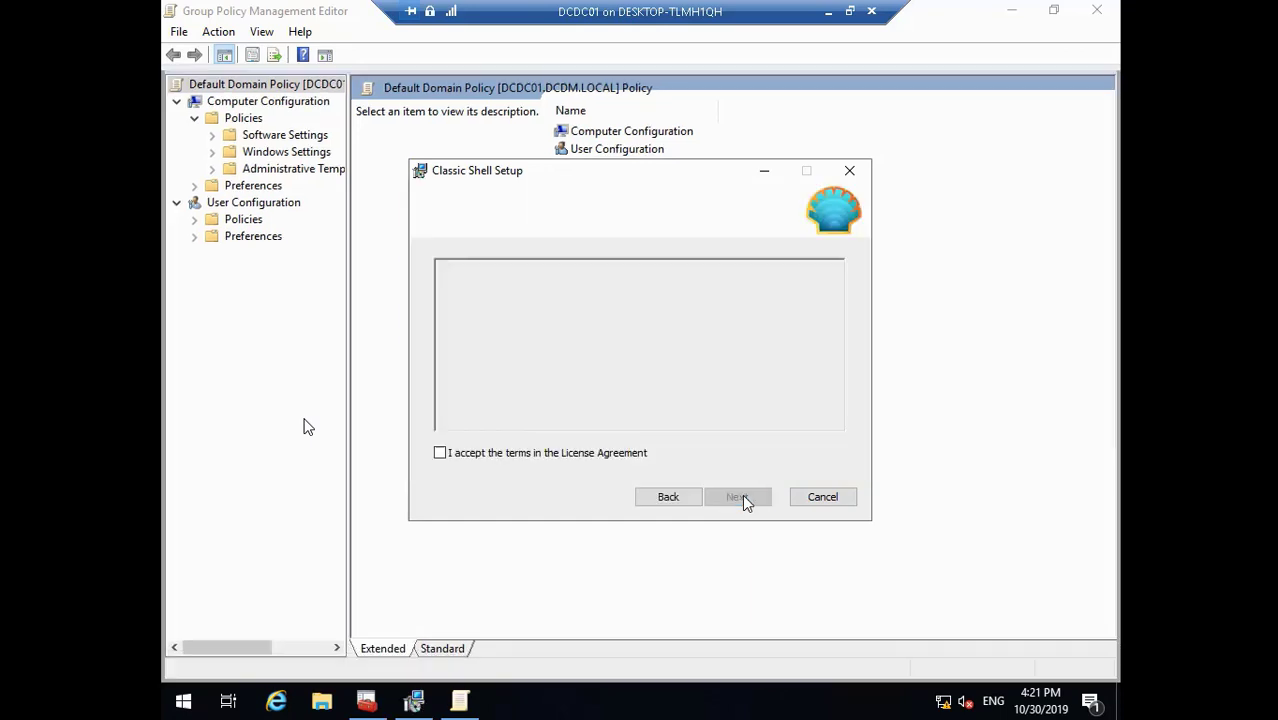
{"action": "left_click", "coordinate": [585, 451]}
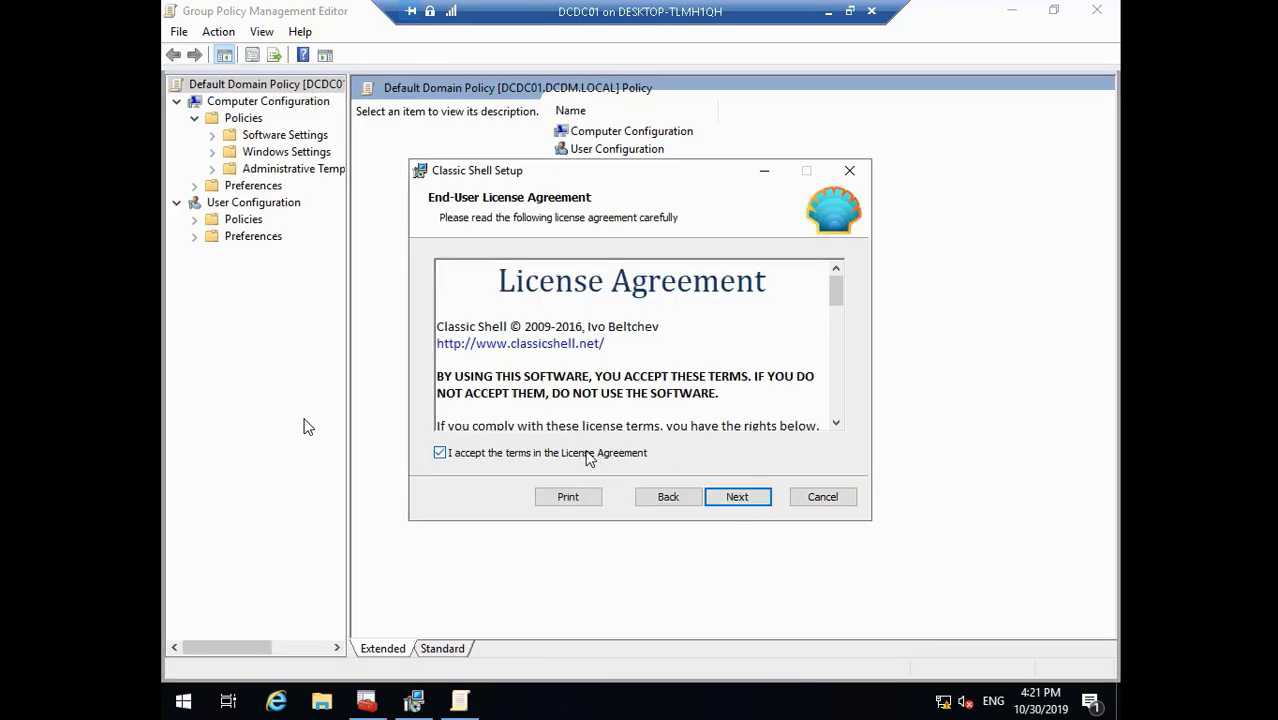
{"action": "left_click", "coordinate": [743, 498]}
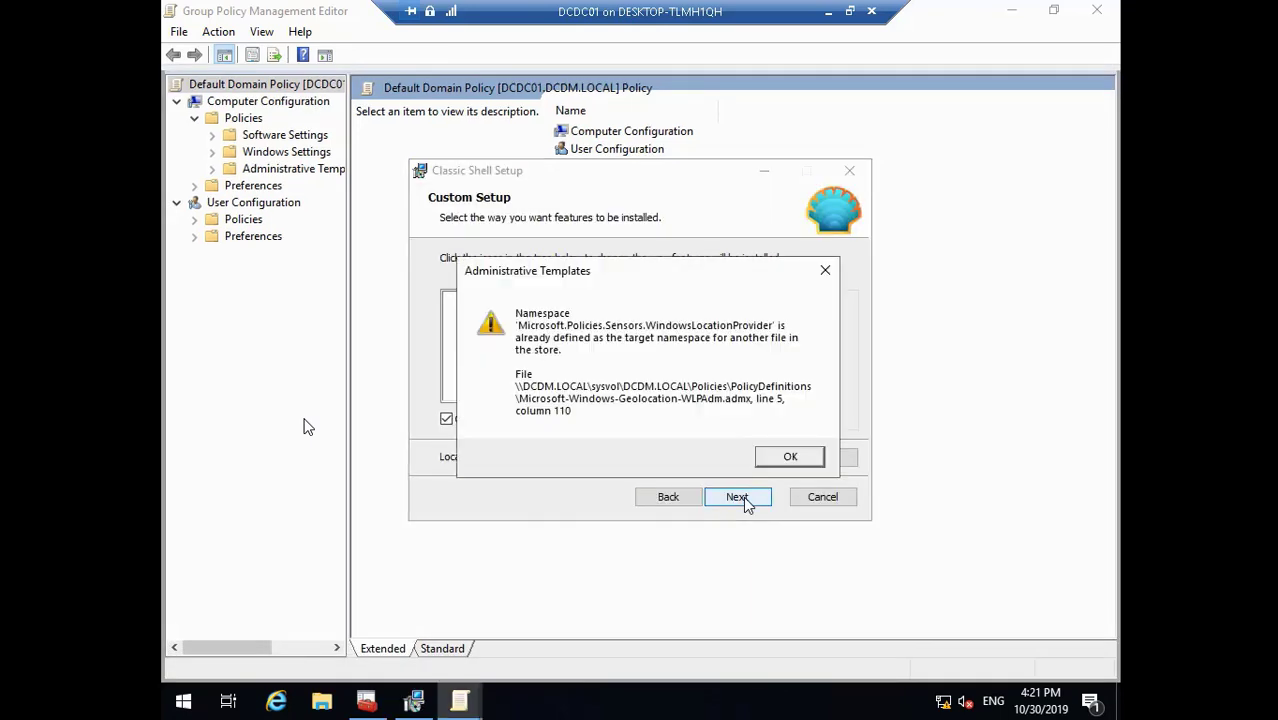
{"action": "left_click", "coordinate": [790, 457]}
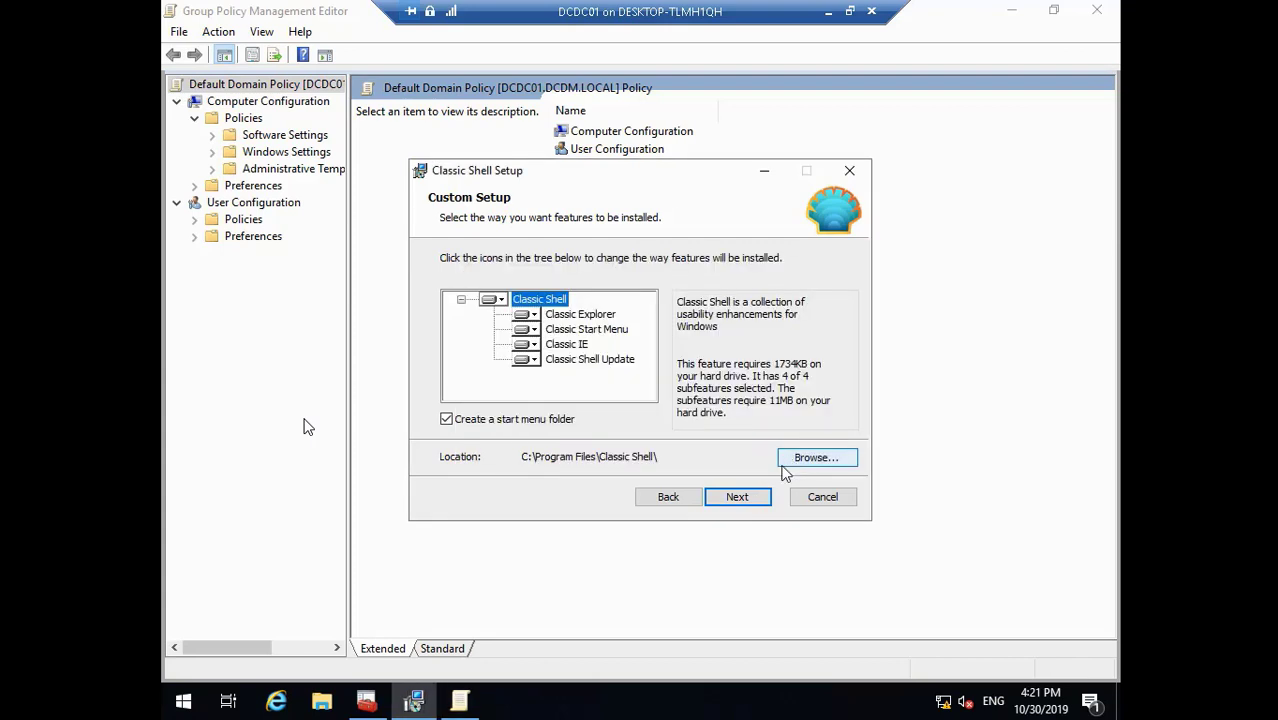
{"action": "left_click", "coordinate": [748, 497]}
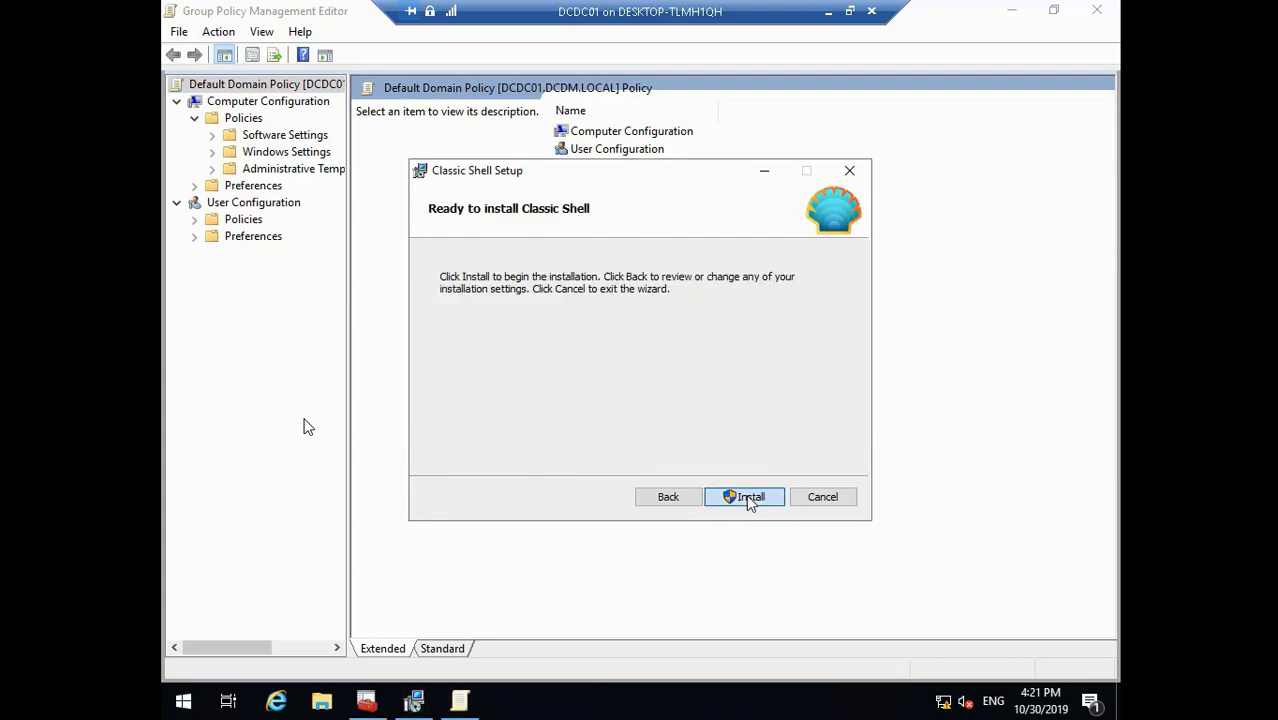
{"action": "left_click", "coordinate": [748, 497]}
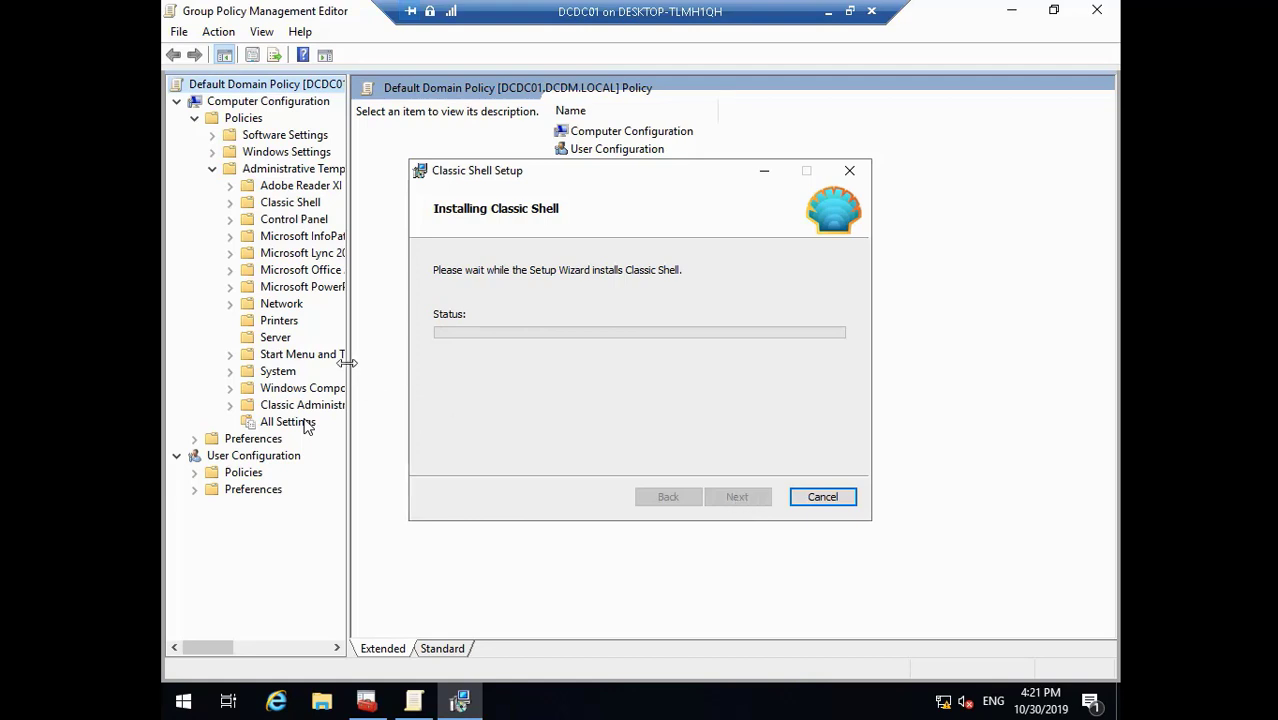
{"action": "left_click_drag", "start_coordinate": [346, 363], "coordinate": [403, 374]}
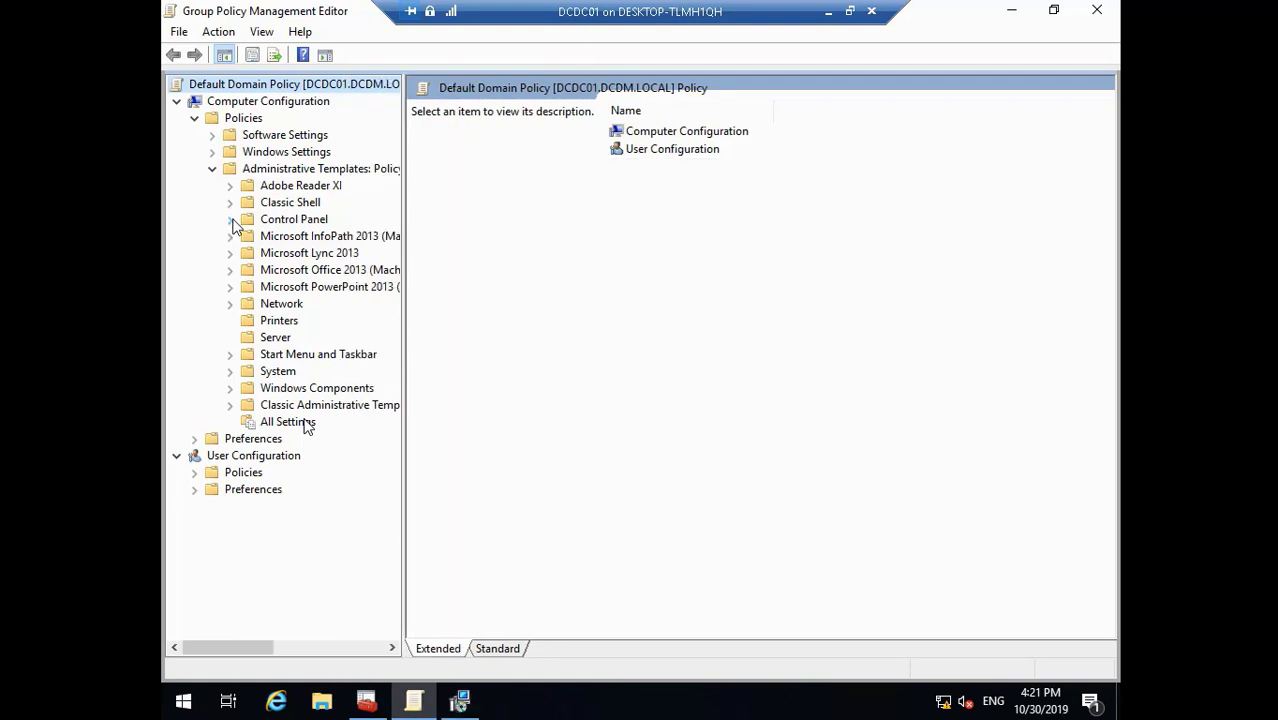
- Show the computer-side Control Panel > Personalization and Start Menu and Taskbar policies
{"action": "left_click", "coordinate": [230, 220]}
{"action": "left_click", "coordinate": [300, 240]}
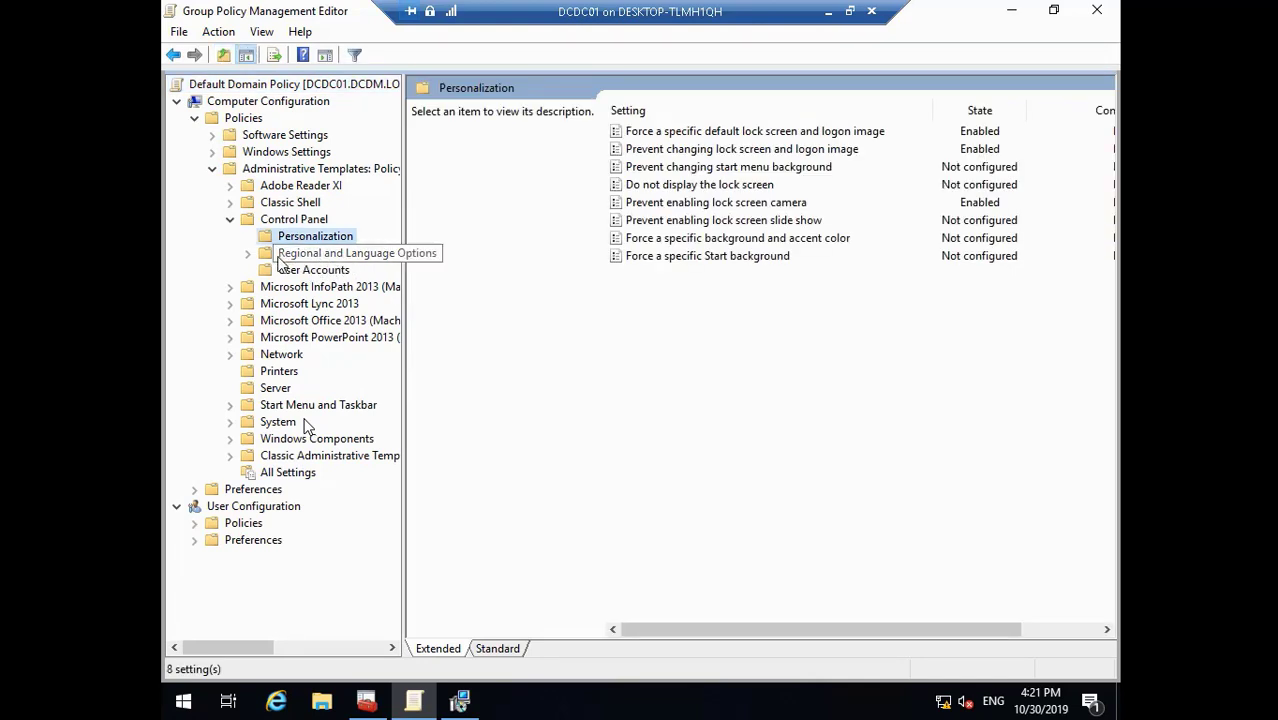
{"action": "left_click", "coordinate": [229, 406]}
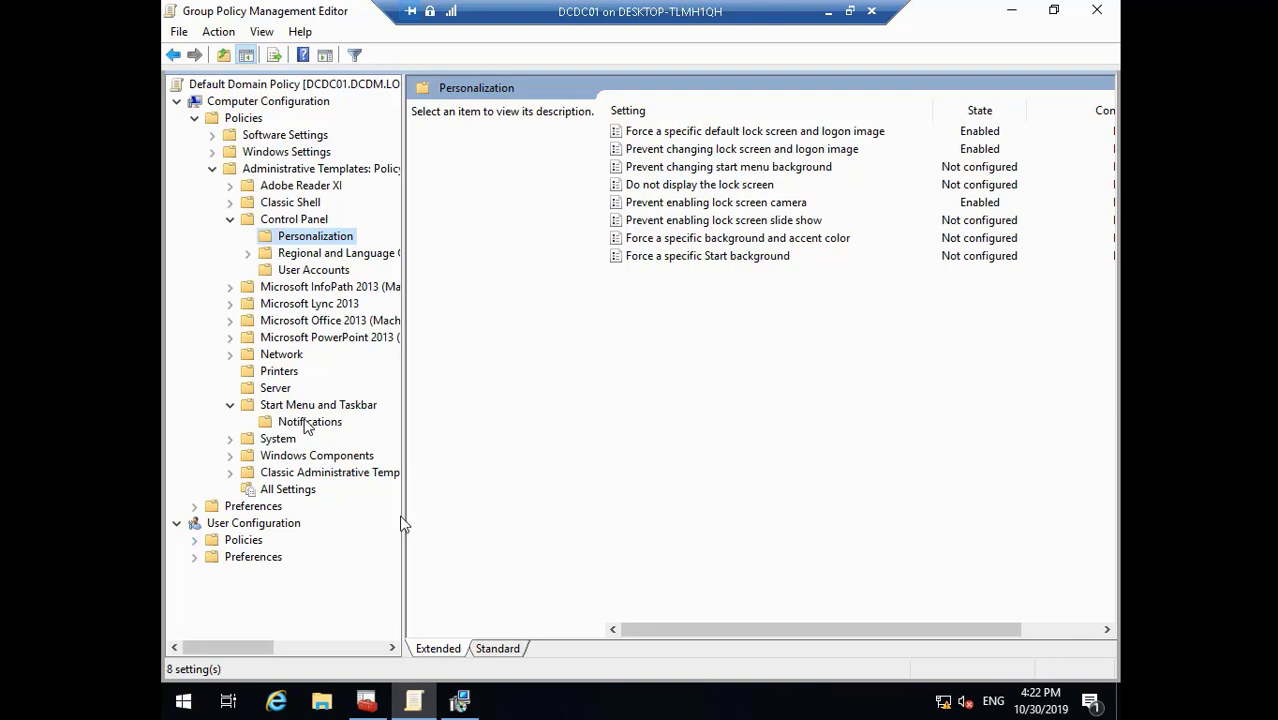
{"action": "left_click_drag", "start_coordinate": [404, 516], "coordinate": [518, 516]}
- Expand User Configuration policies and approve Classic Shell setup's elevation prompt
{"action": "left_click", "coordinate": [199, 540]}
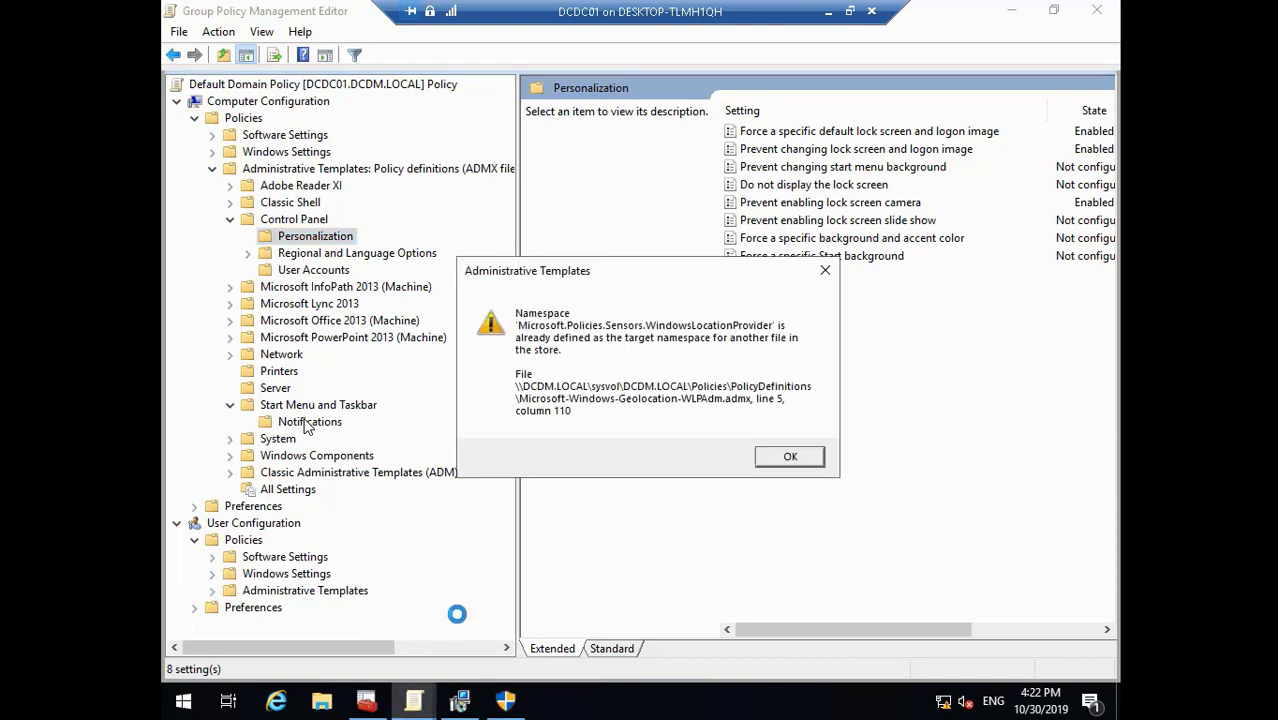
{"action": "left_click", "coordinate": [785, 461]}
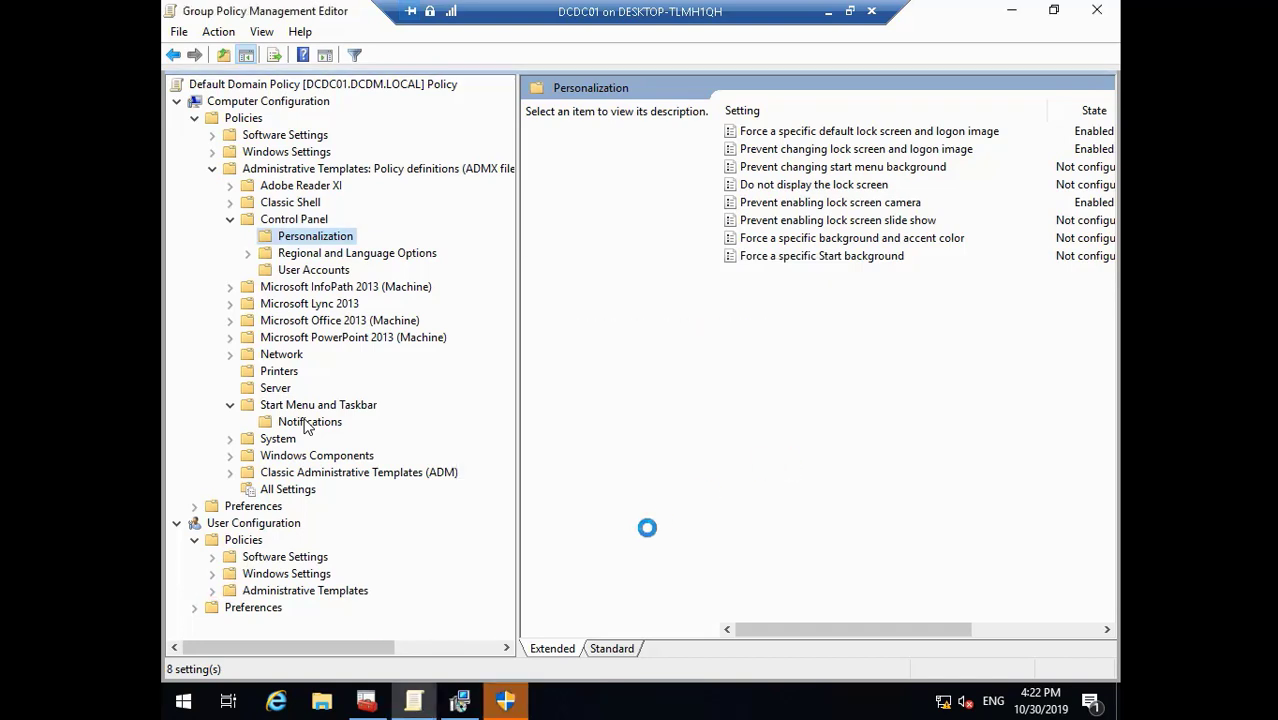
{"action": "left_click", "coordinate": [510, 708]}
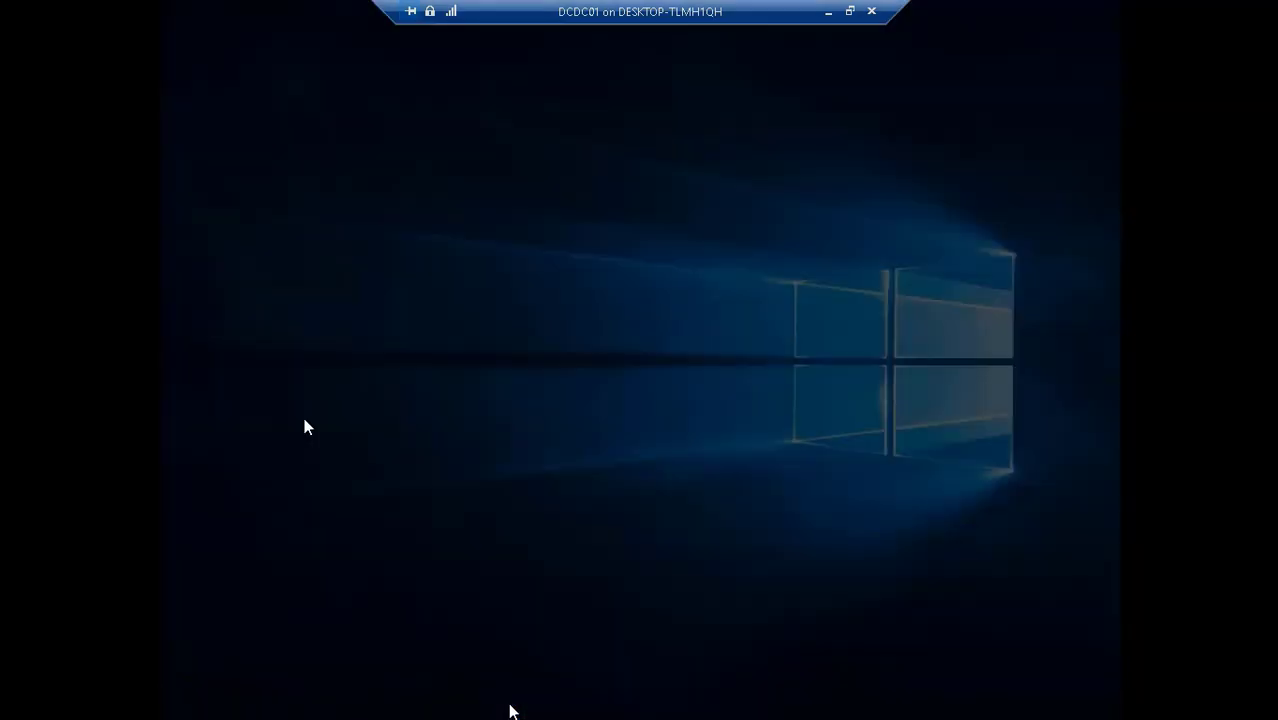
{"action": "left_click", "coordinate": [564, 481]}
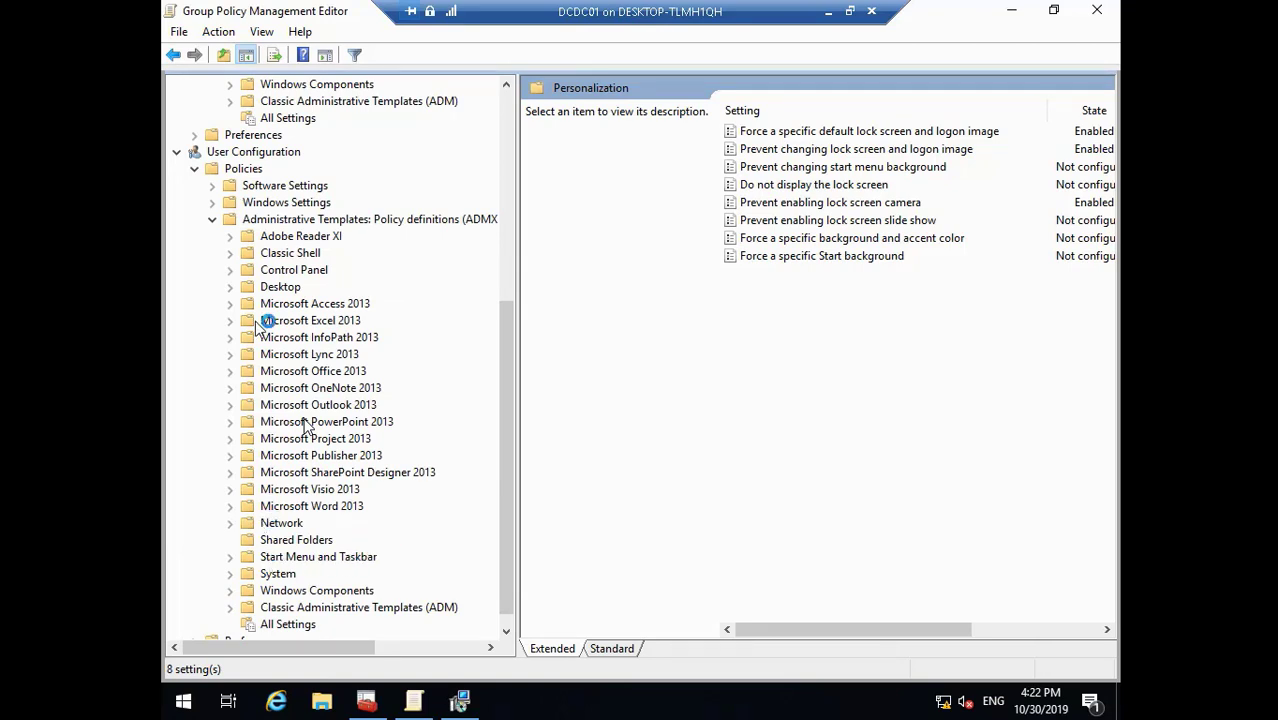
- Browse the user Desktop, Active Directory and Start Menu and Taskbar policy folders
{"action": "left_click", "coordinate": [230, 287]}
{"action": "left_click", "coordinate": [316, 306]}
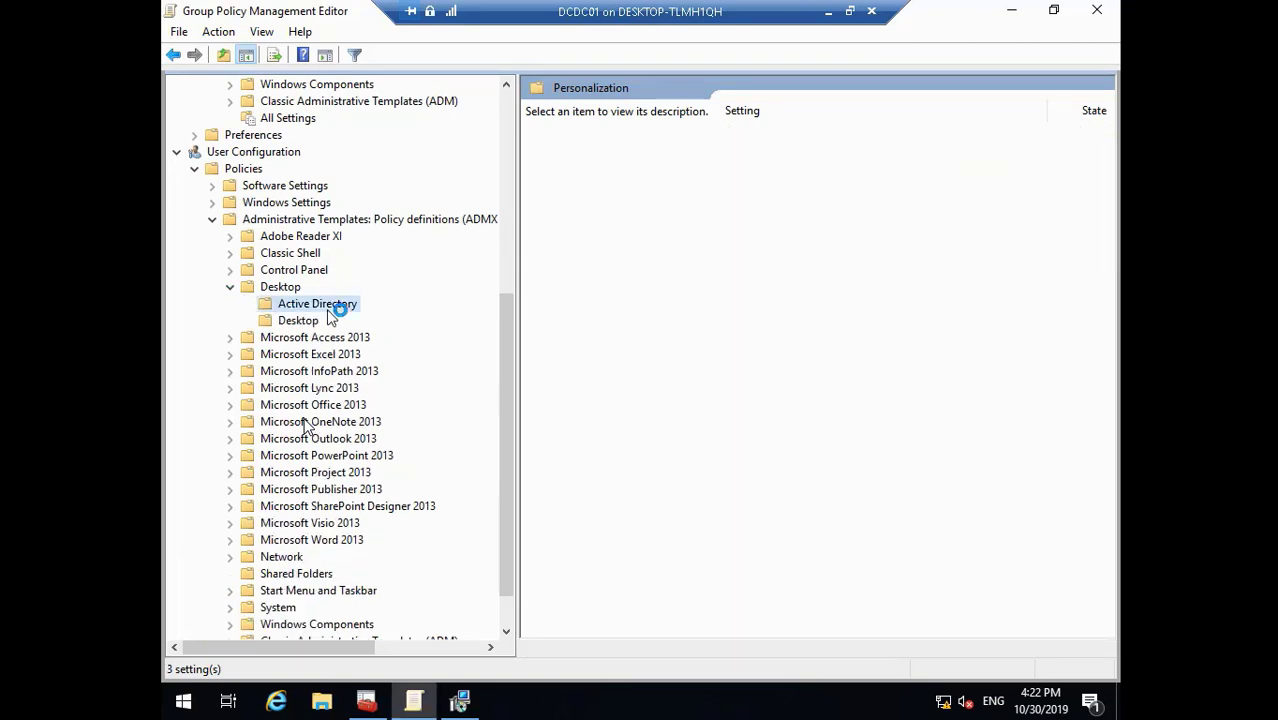
{"action": "left_click", "coordinate": [296, 320]}
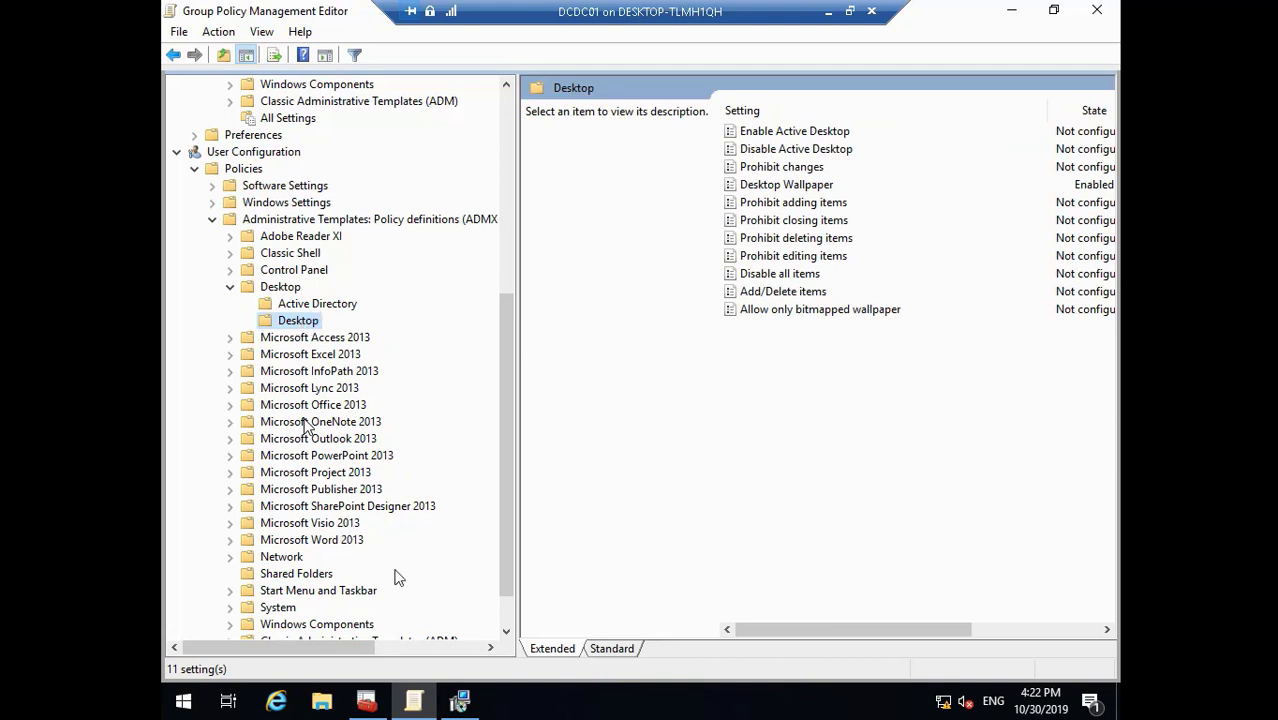
{"action": "left_click", "coordinate": [506, 630]}
{"action": "left_click", "coordinate": [506, 630]}
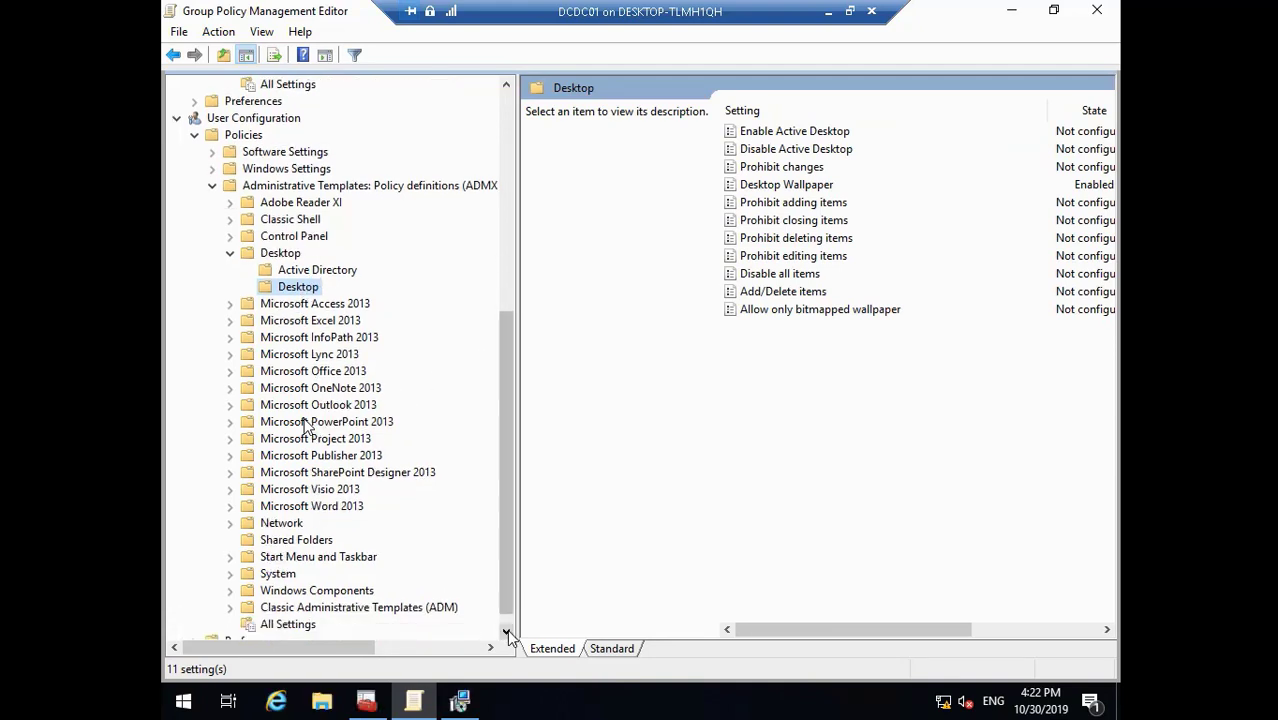
{"action": "left_click", "coordinate": [506, 630]}
{"action": "left_click", "coordinate": [238, 537]}
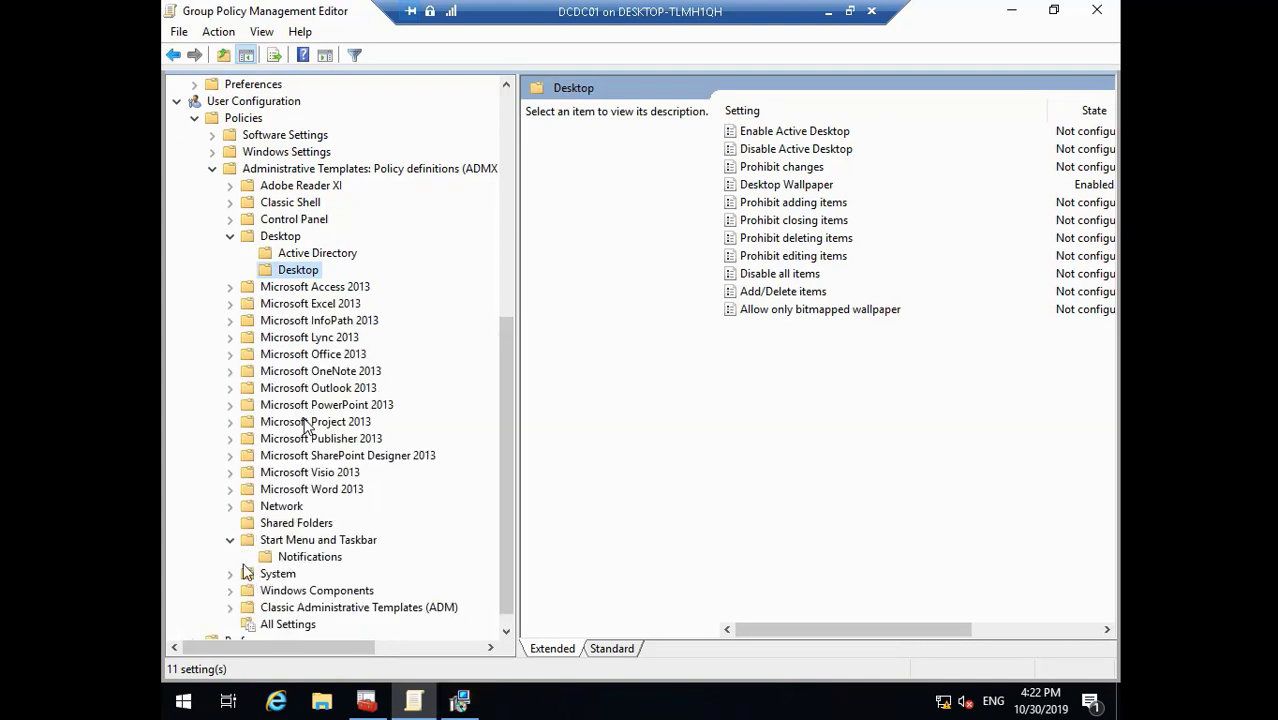
{"action": "left_click", "coordinate": [230, 541]}
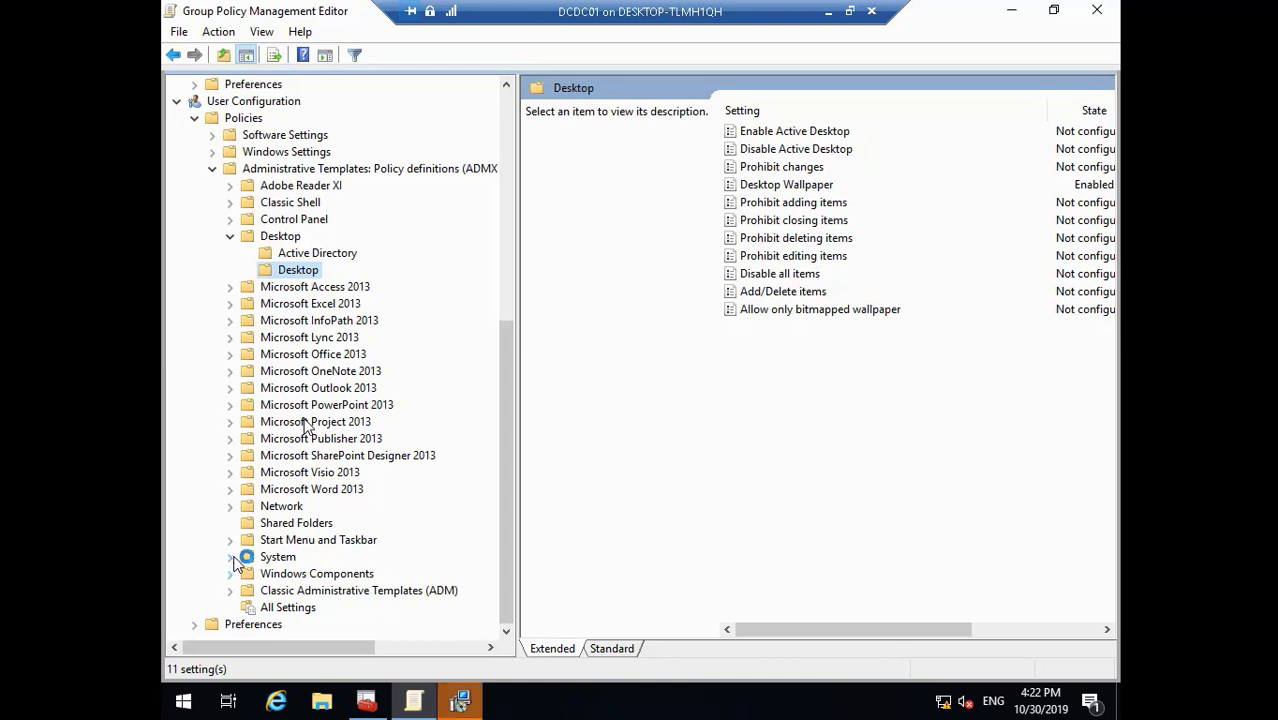
- Change the user Force specific screen saver path to \\dcdc01\Backgrounds\dc.scr and apply
{"action": "left_click", "coordinate": [231, 219]}
{"action": "left_click", "coordinate": [318, 270]}
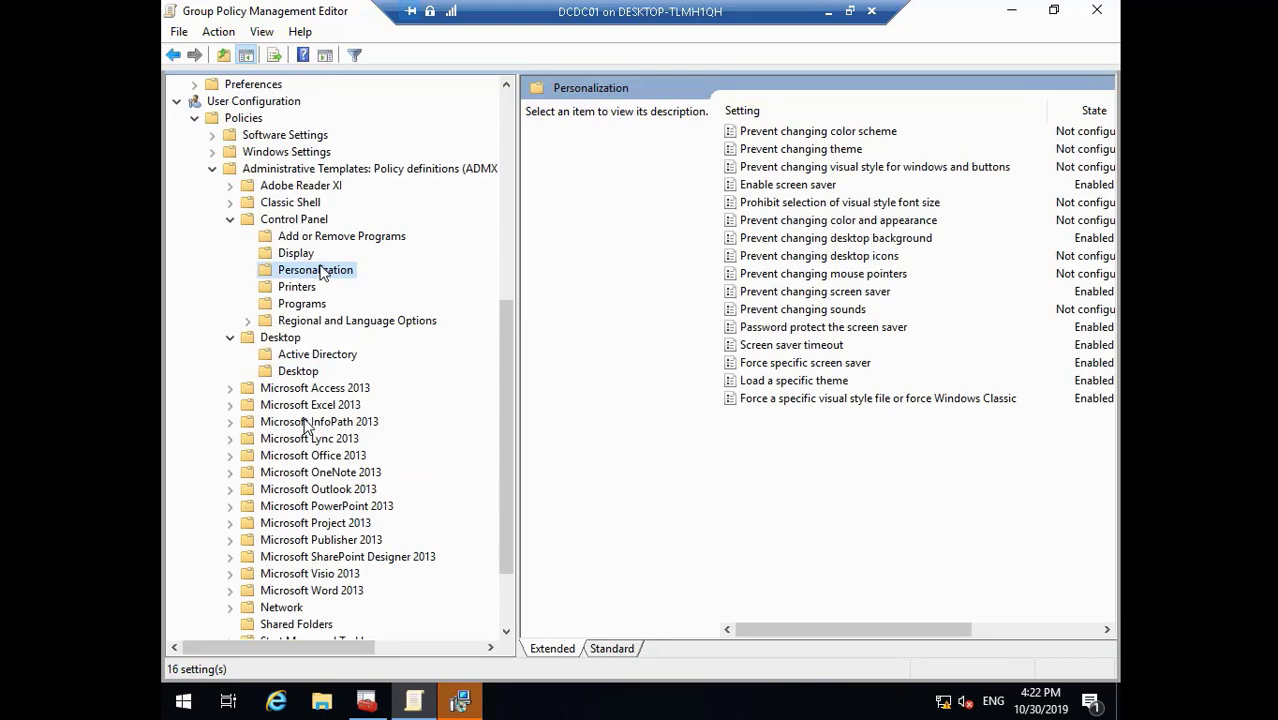
{"action": "left_click", "coordinate": [818, 292]}
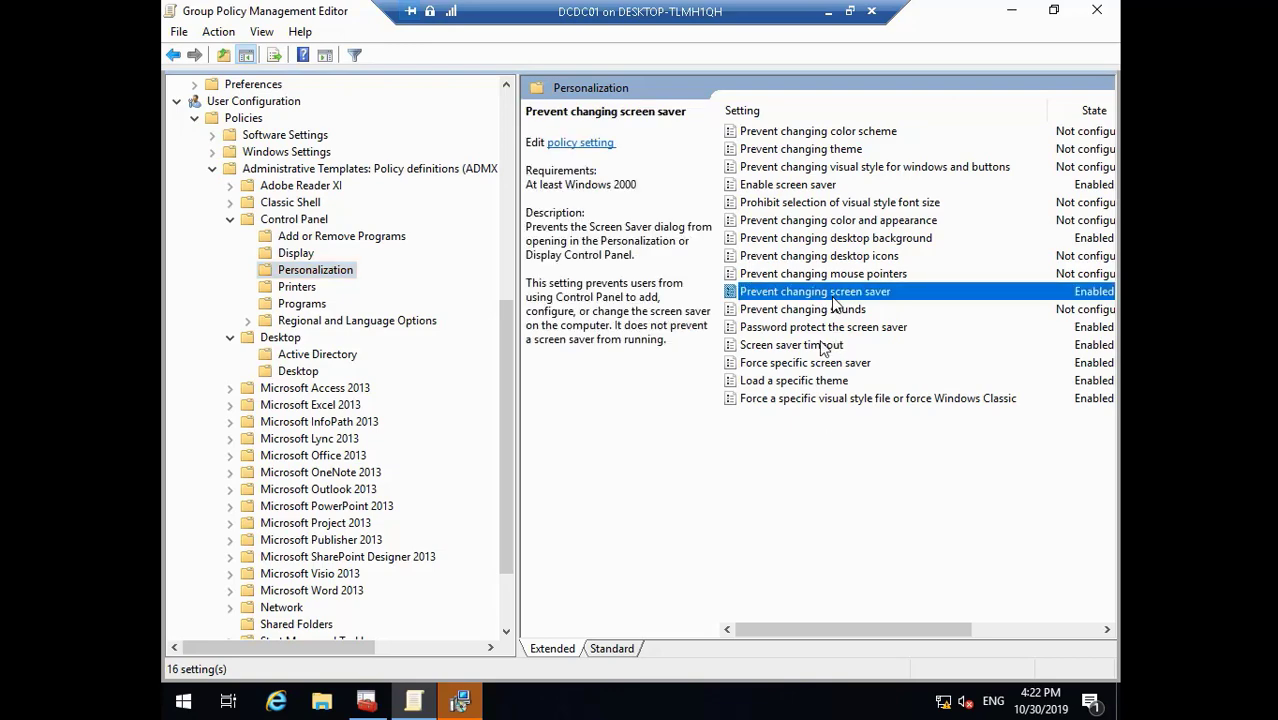
{"action": "left_click", "coordinate": [813, 384]}
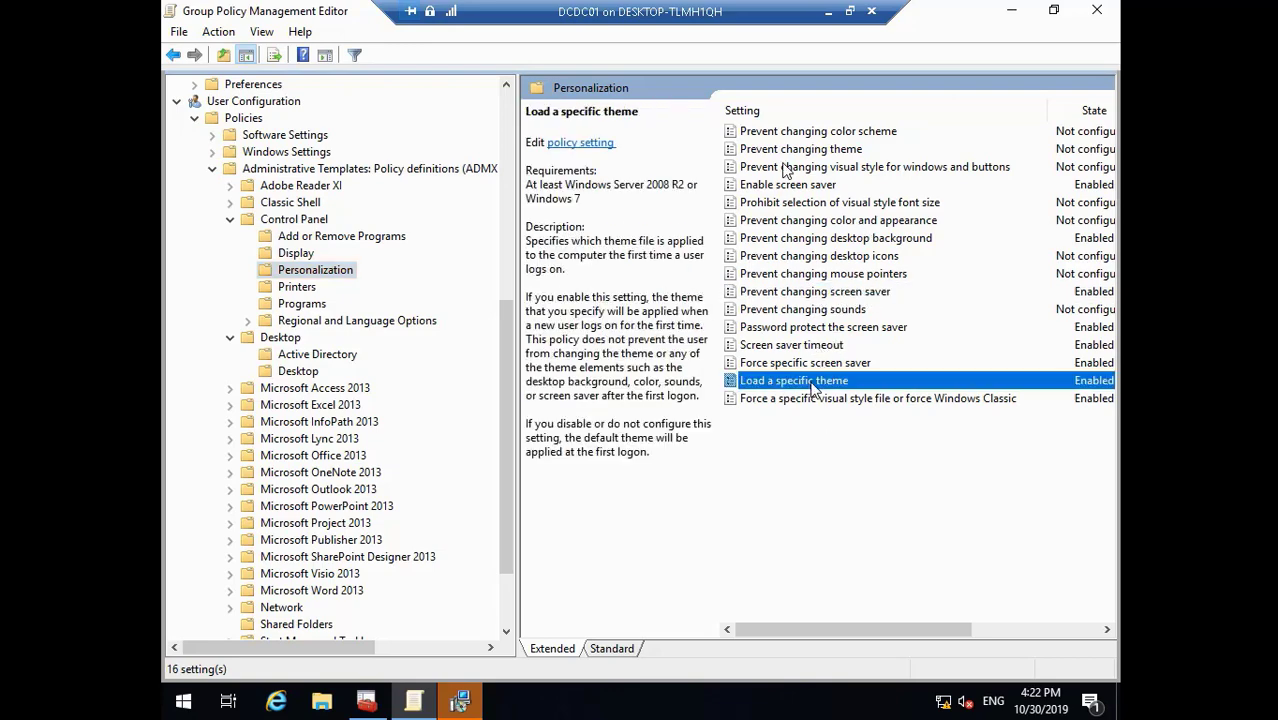
{"action": "double_click", "coordinate": [829, 366]}
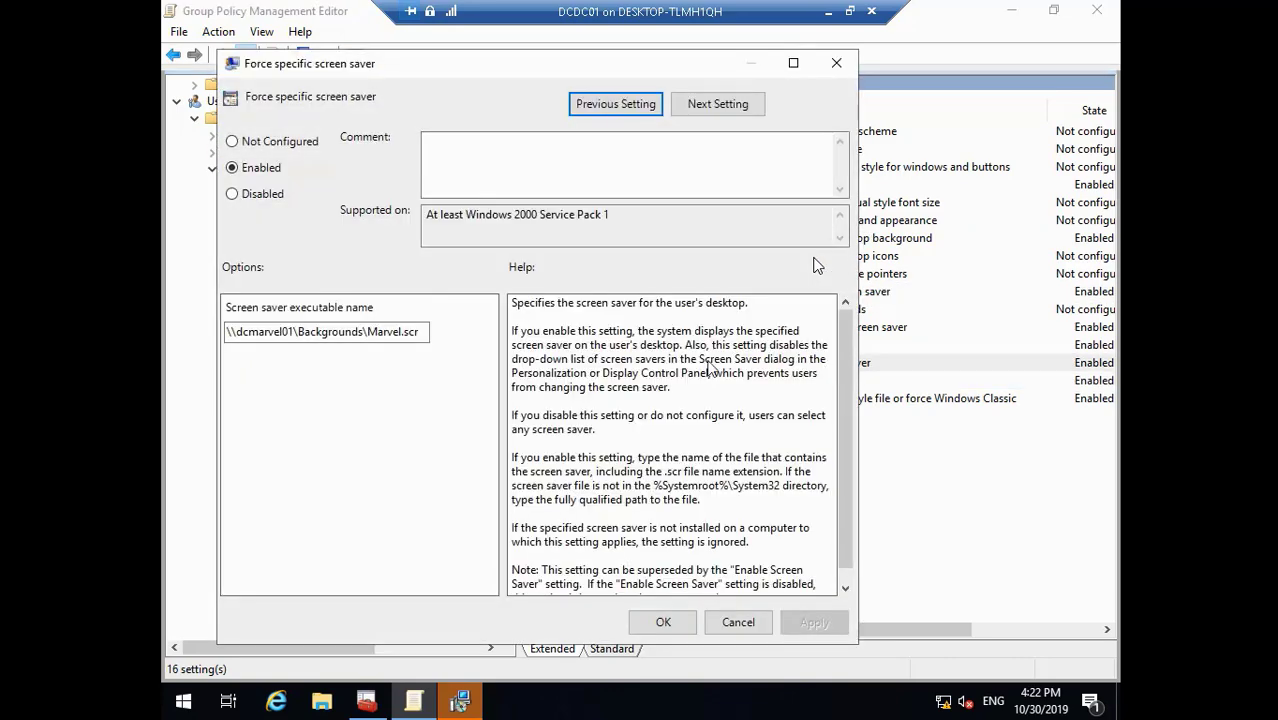
{"action": "left_click", "coordinate": [284, 331]}
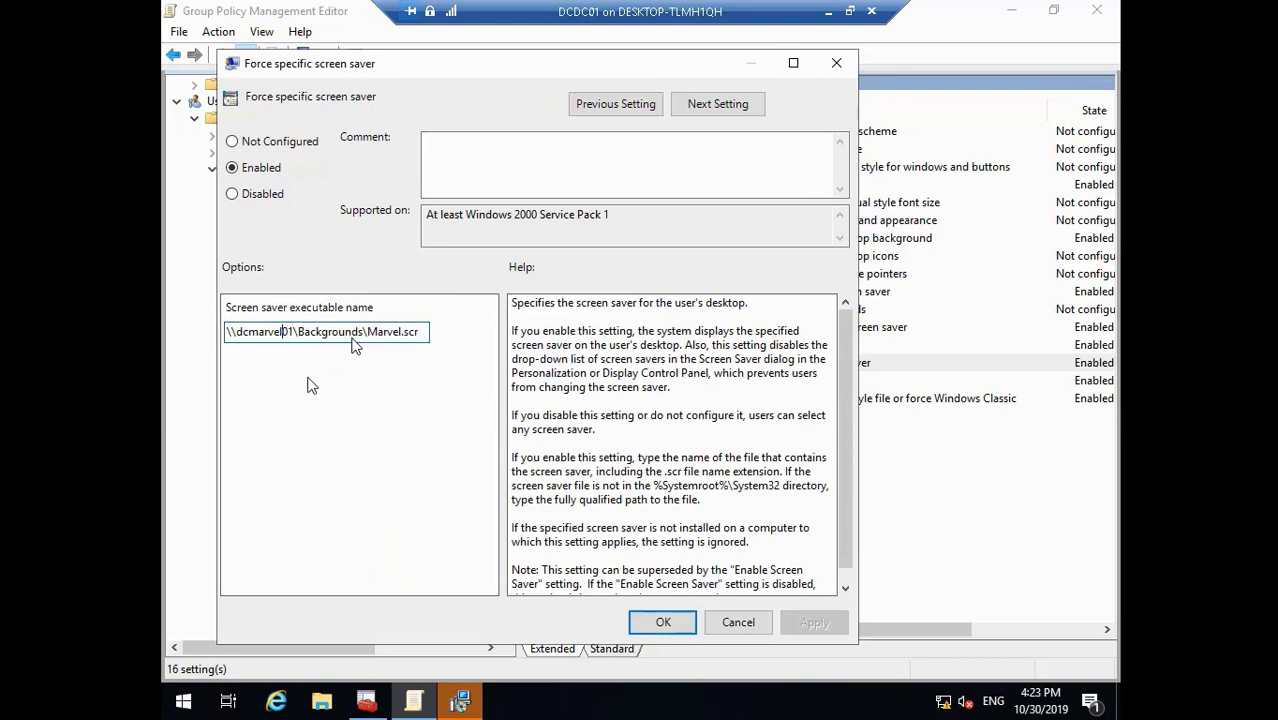
{"action": "key", "text": "BackSpace"}
{"action": "key", "text": "BackSpace"}
{"action": "key", "text": "BackSpace"}
{"action": "key", "text": "BackSpace"}
{"action": "key", "text": "BackSpace"}
{"action": "key", "text": "BackSpace"}
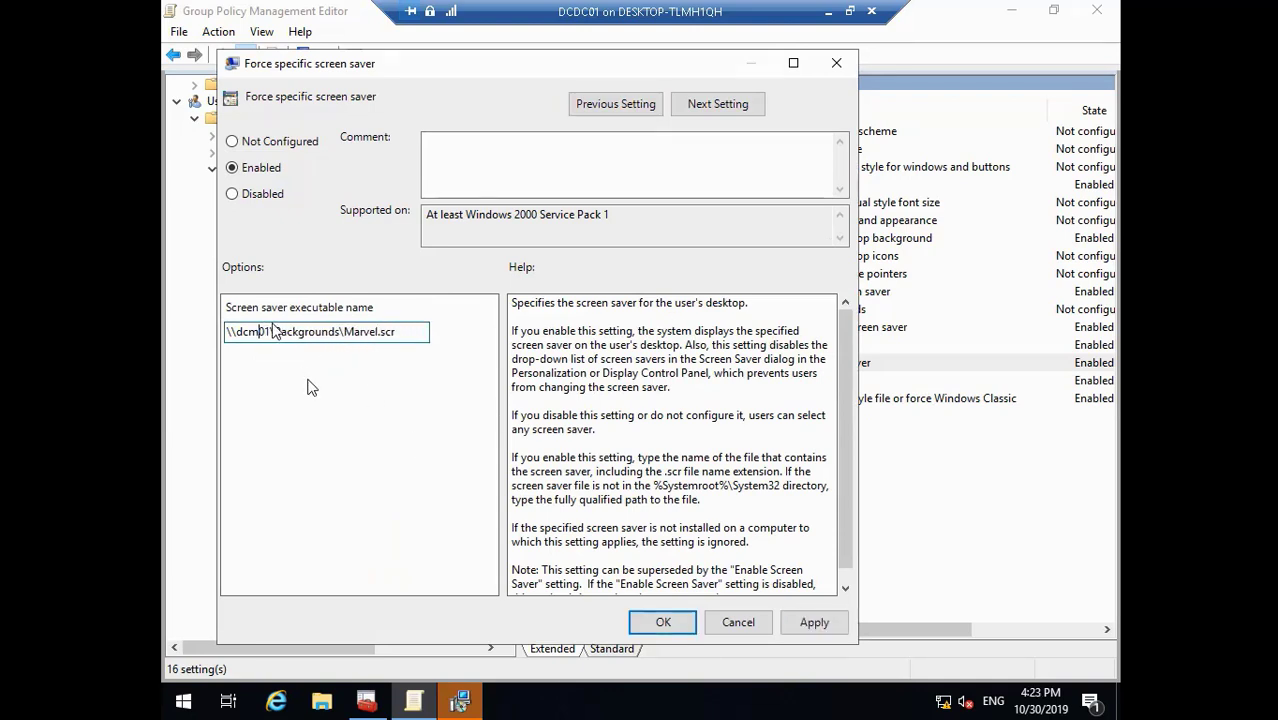
{"action": "type", "text": "dc"}
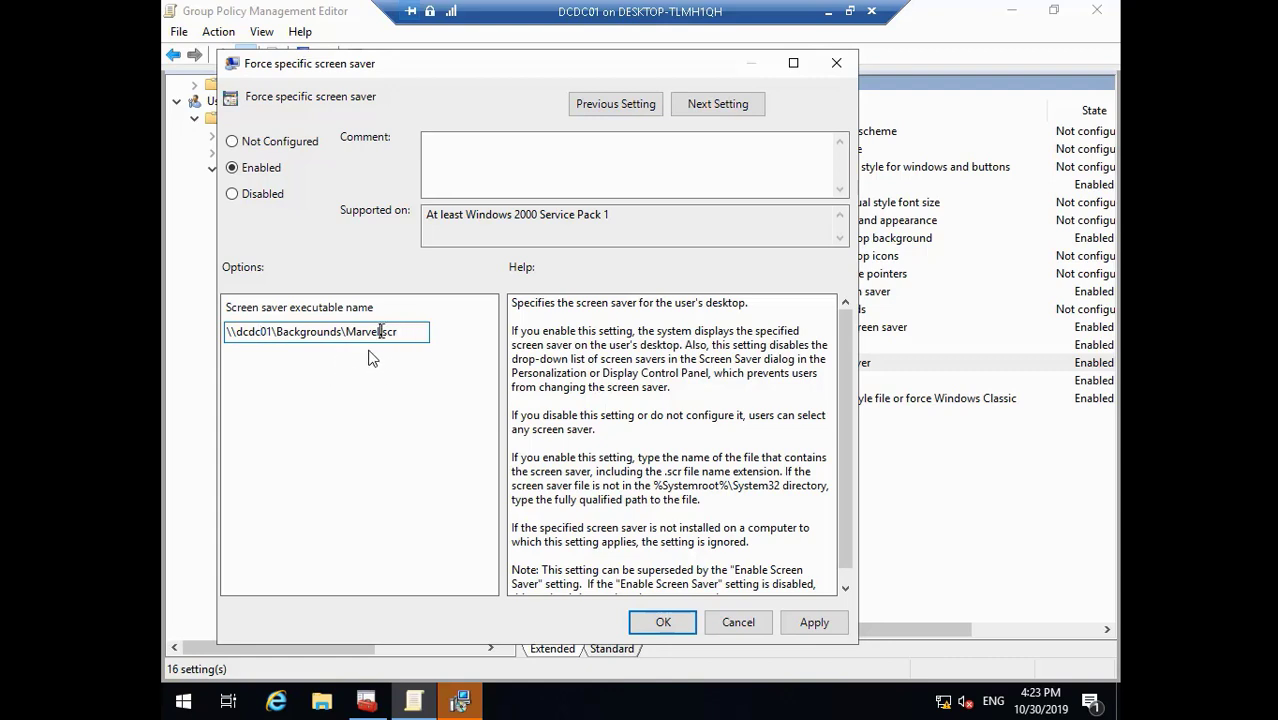
{"action": "key", "text": "BackSpace"}
{"action": "key", "text": "BackSpace"}
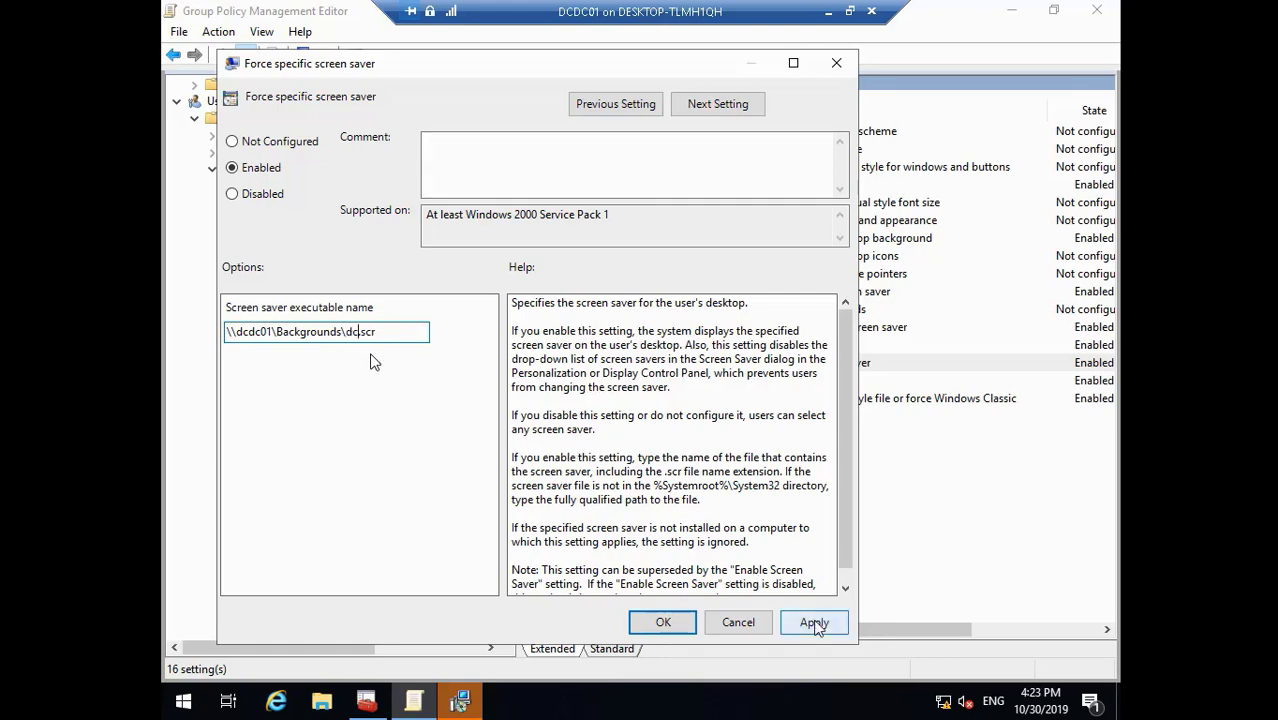
{"action": "left_click", "coordinate": [816, 622]}
{"action": "left_click", "coordinate": [663, 622]}
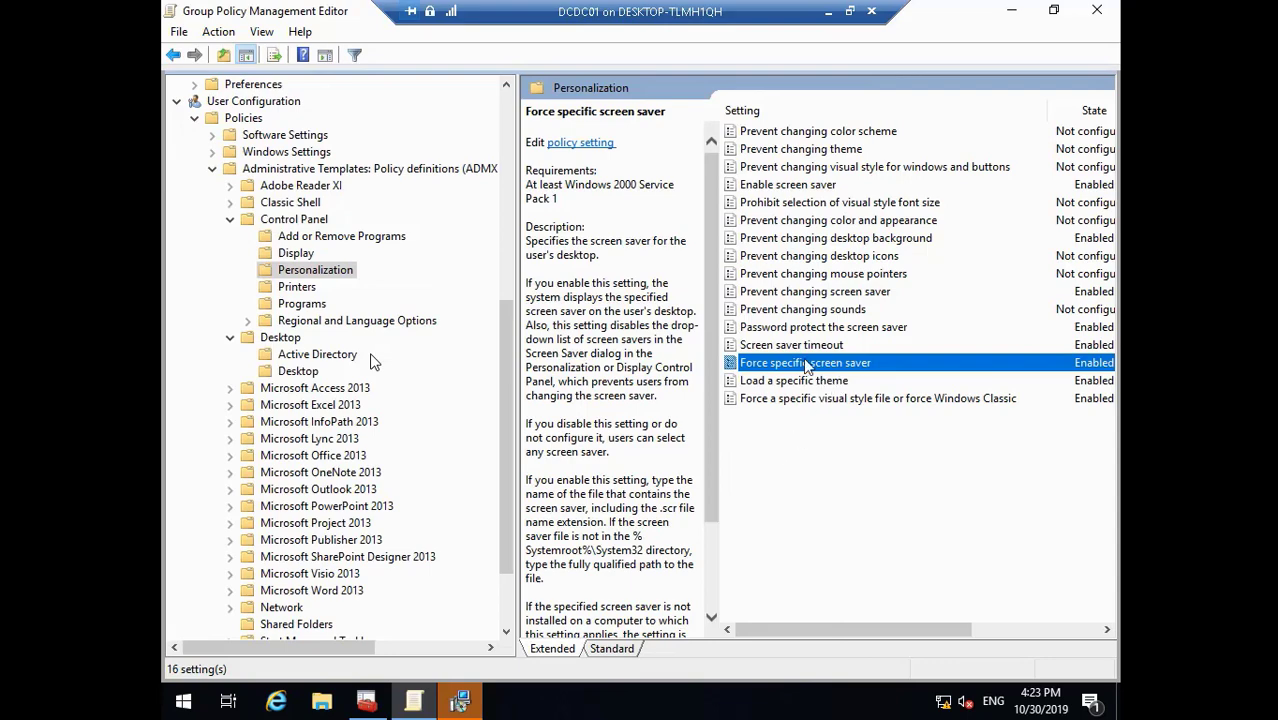
- Open the Load a specific theme policy and begin trimming its theme file path
{"action": "left_click", "coordinate": [820, 383]}
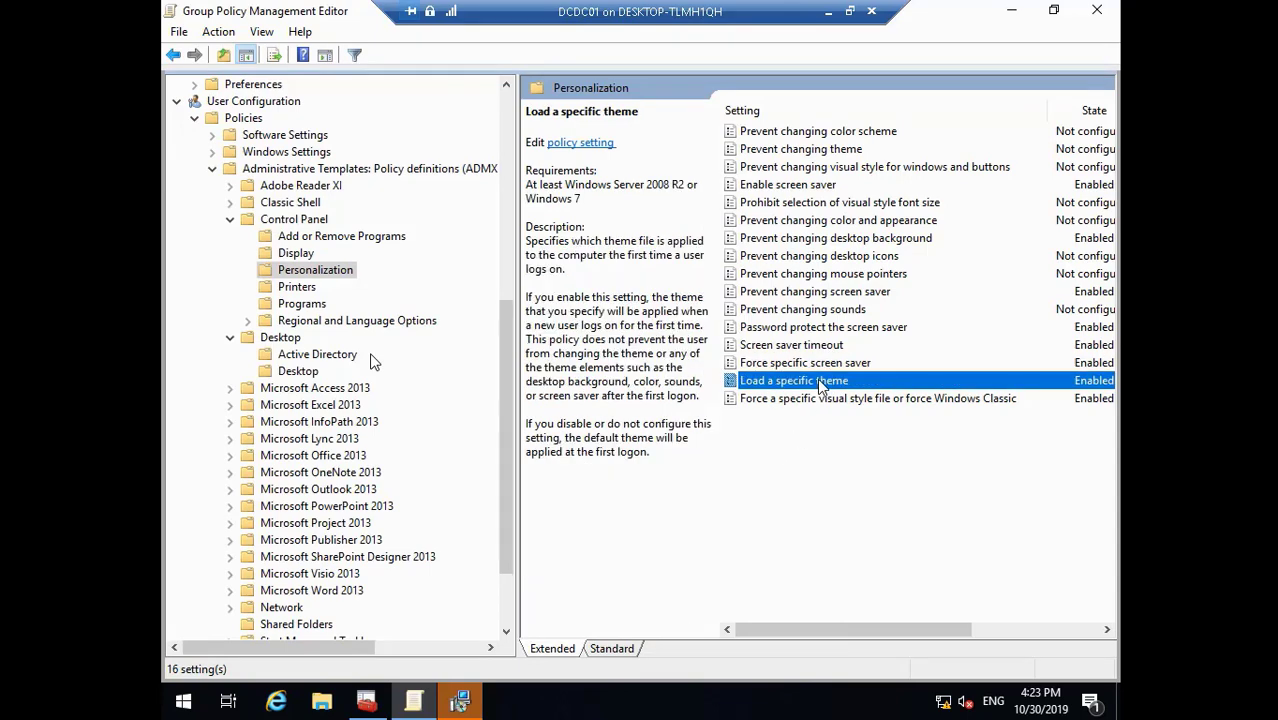
{"action": "double_click", "coordinate": [820, 383]}
{"action": "left_click", "coordinate": [373, 362]}
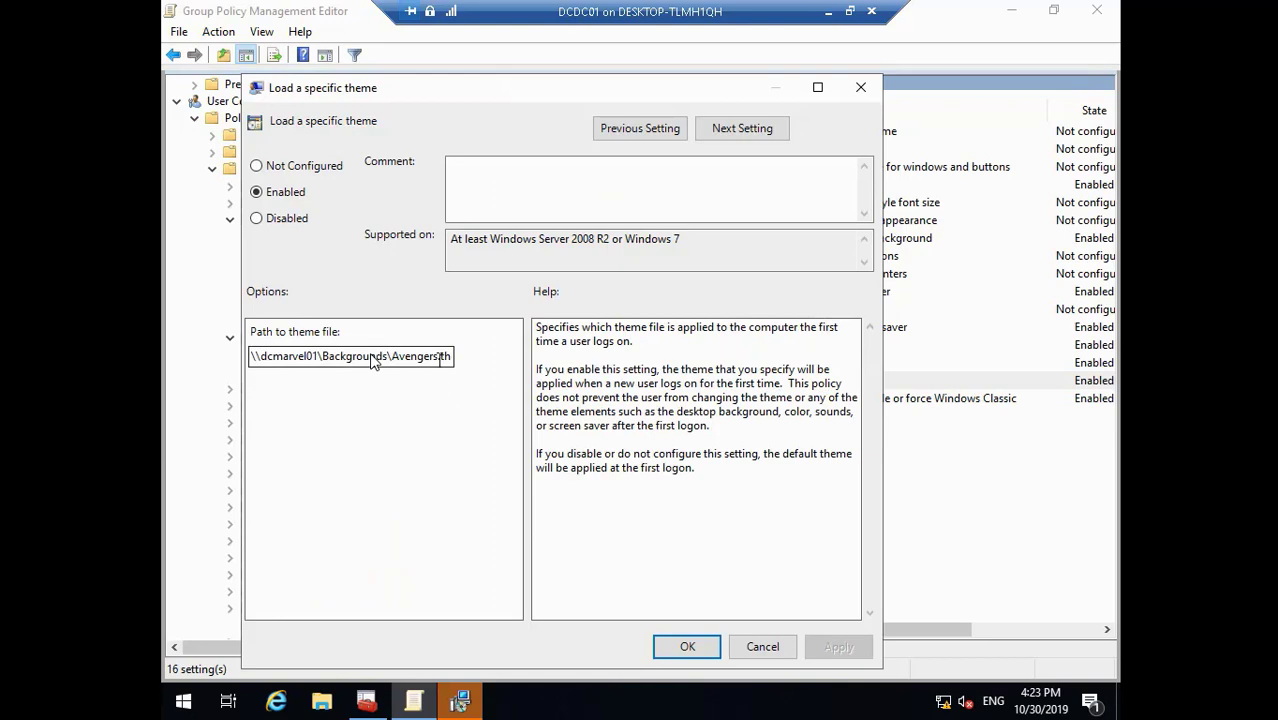
{"action": "key", "text": "BackSpace"}
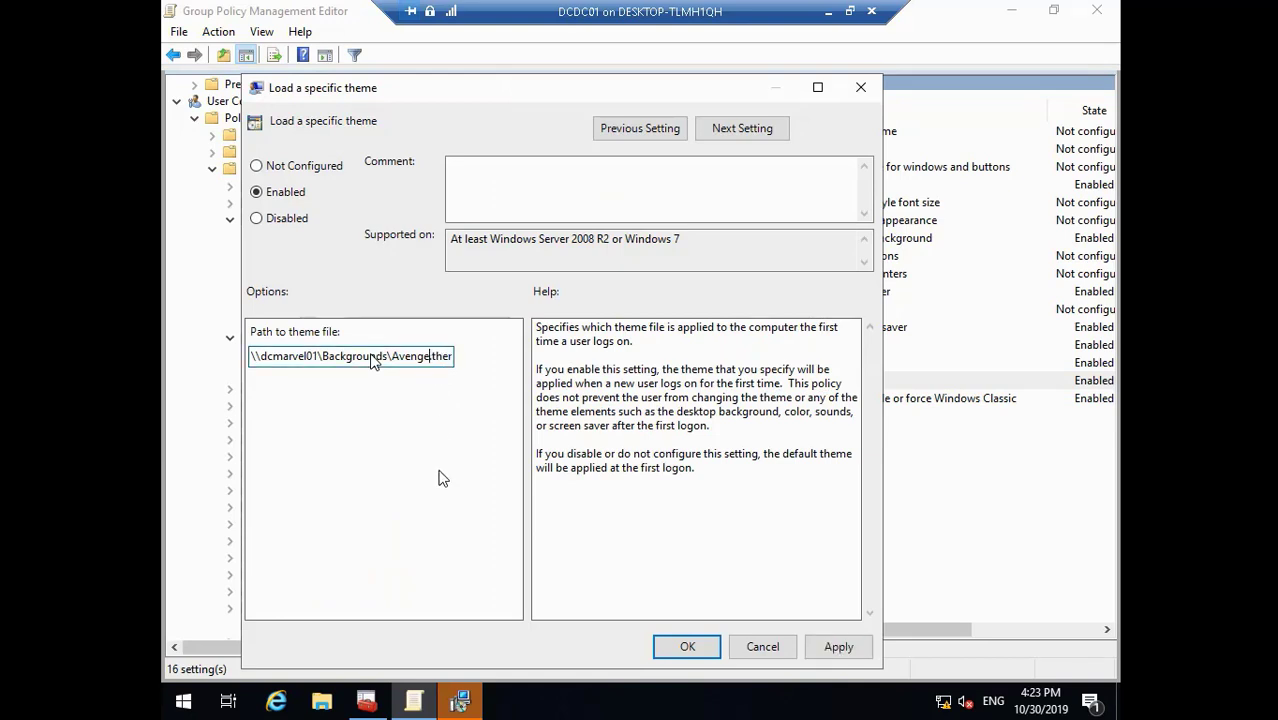
{"action": "key", "text": "BackSpace"}
{"action": "key", "text": "BackSpace"}
{"action": "key", "text": "BackSpace"}
{"action": "key", "text": "BackSpace"}
{"action": "key", "text": "BackSpace"}
{"action": "key", "text": "BackSpace"}
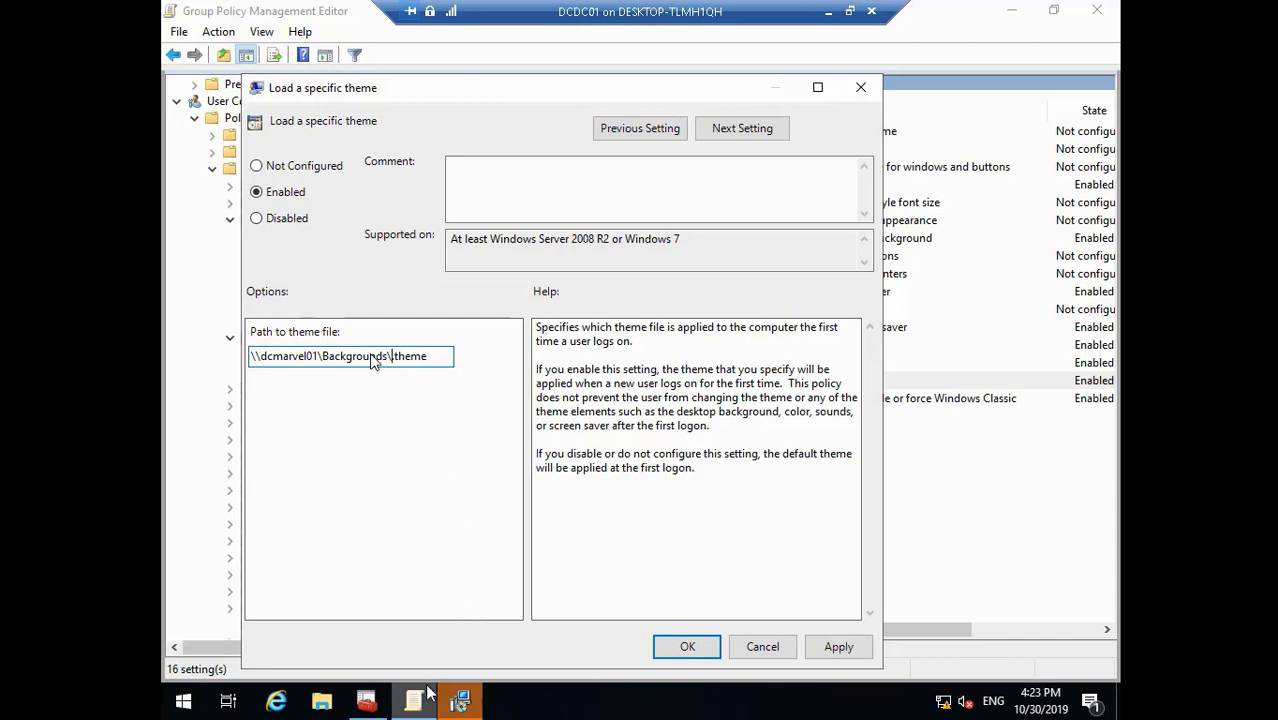
{"action": "type", "text": "."}
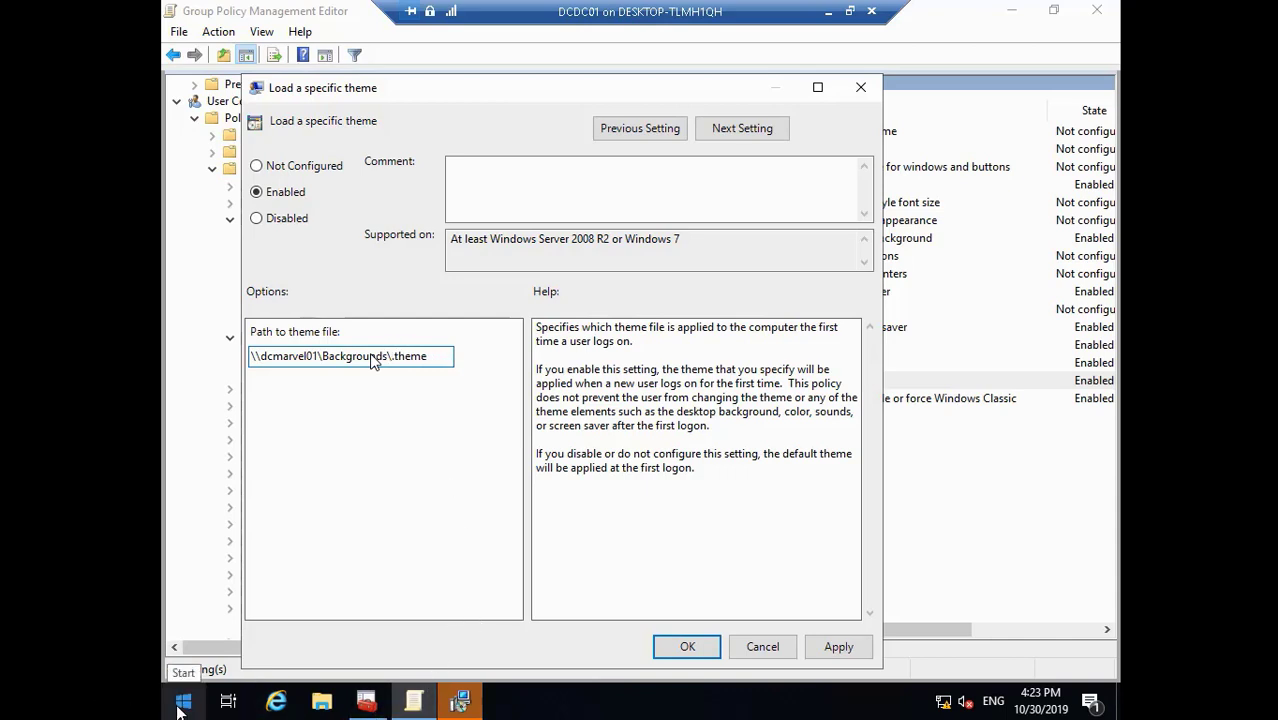
- Finish the Classic Shell setup without opening the readme
{"action": "right_click", "coordinate": [179, 709]}
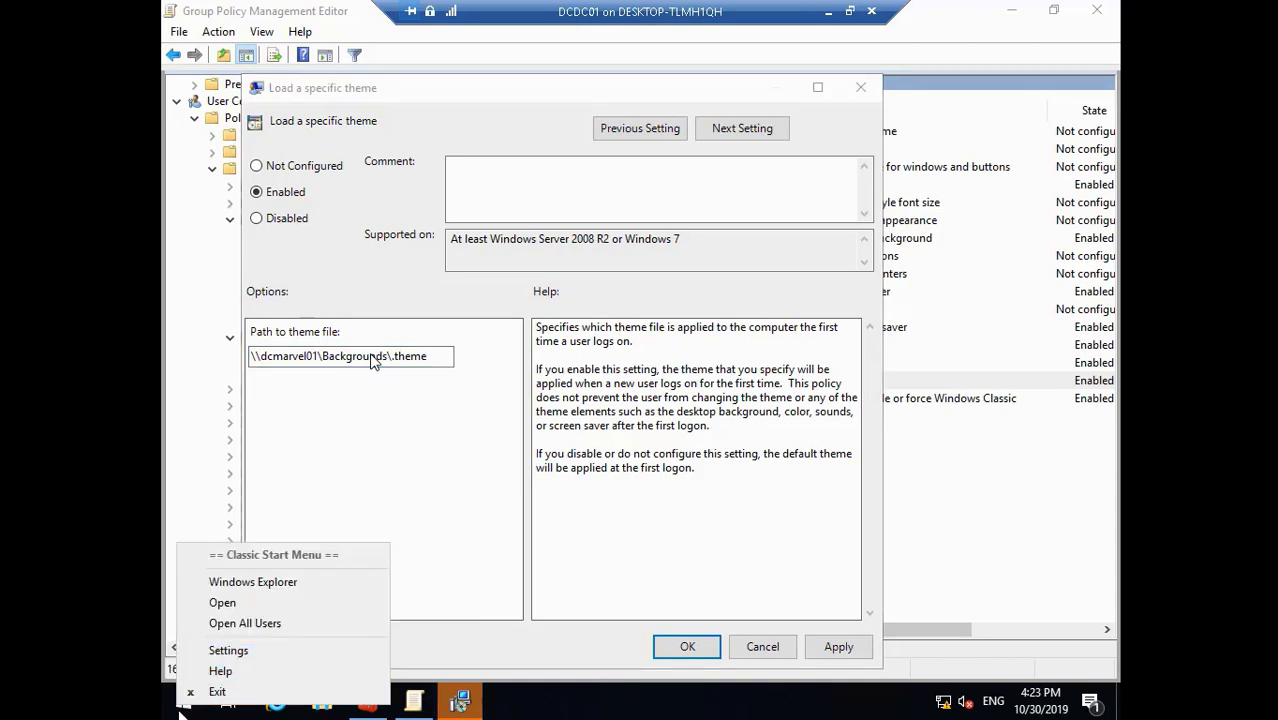
{"action": "left_click", "coordinate": [459, 705]}
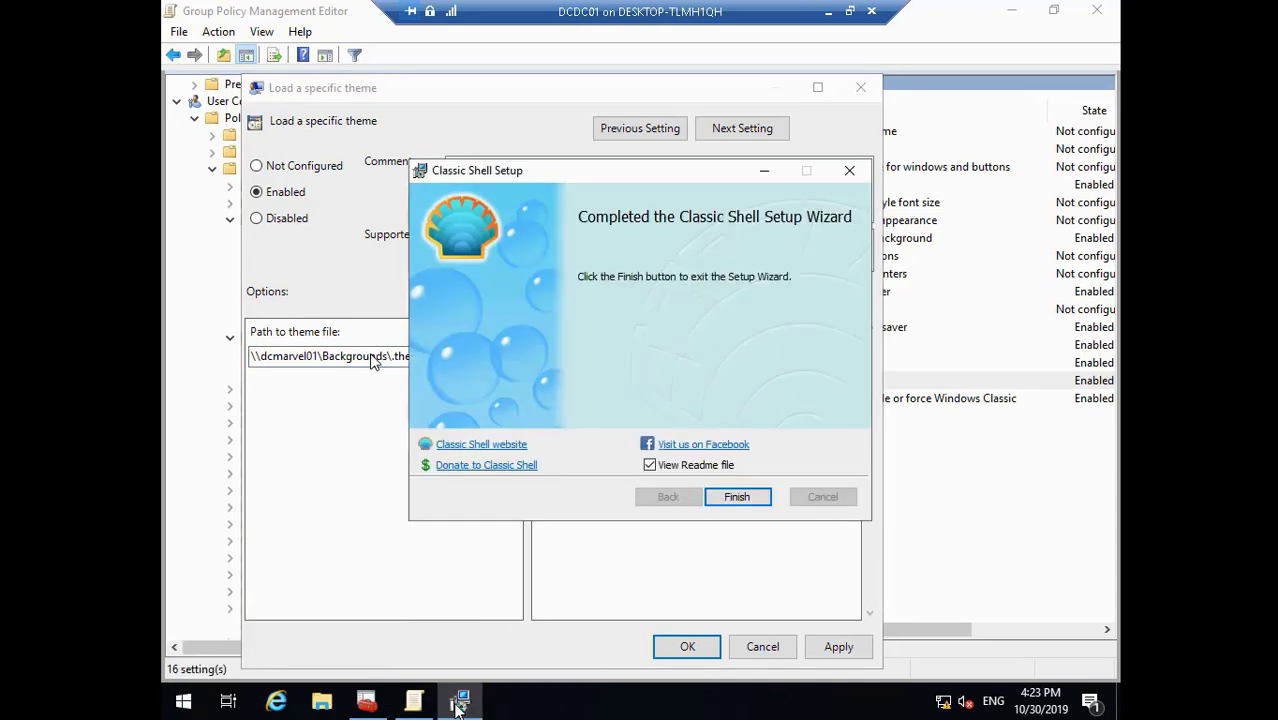
{"action": "left_click", "coordinate": [651, 466]}
{"action": "left_click", "coordinate": [737, 497]}
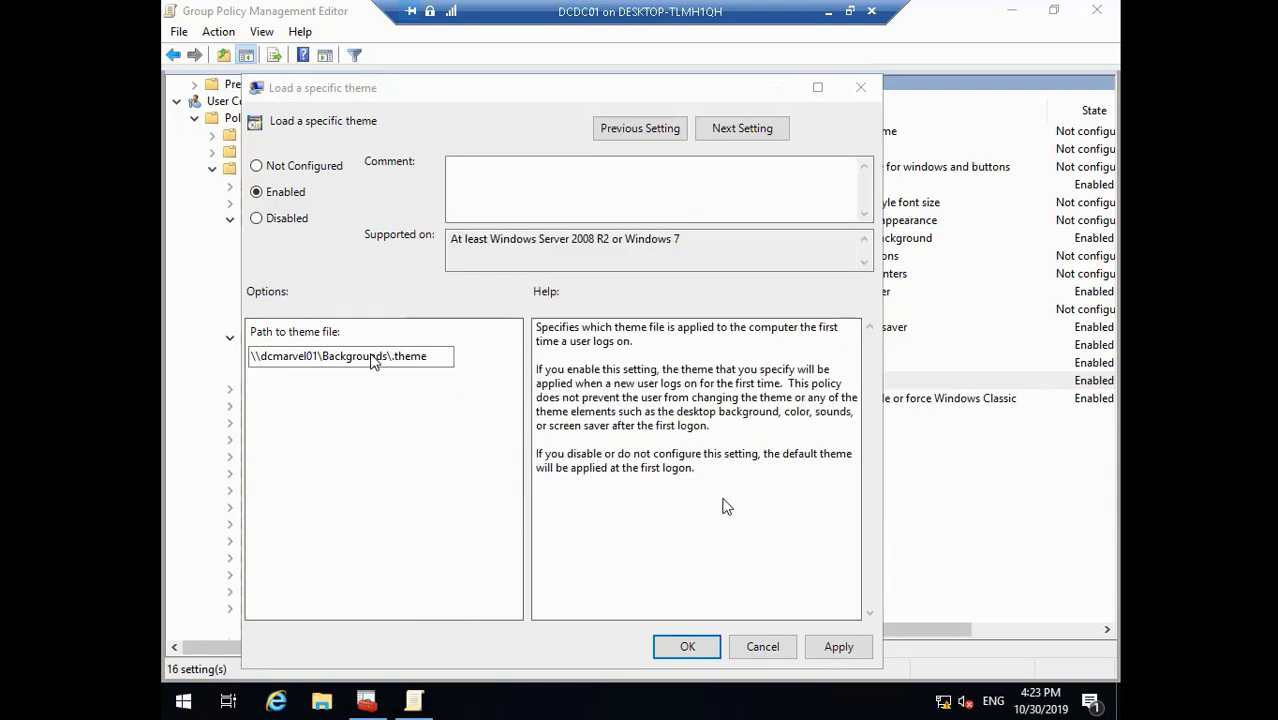
- Dismiss the Start button menu and show the desktop
{"action": "right_click", "coordinate": [186, 704]}
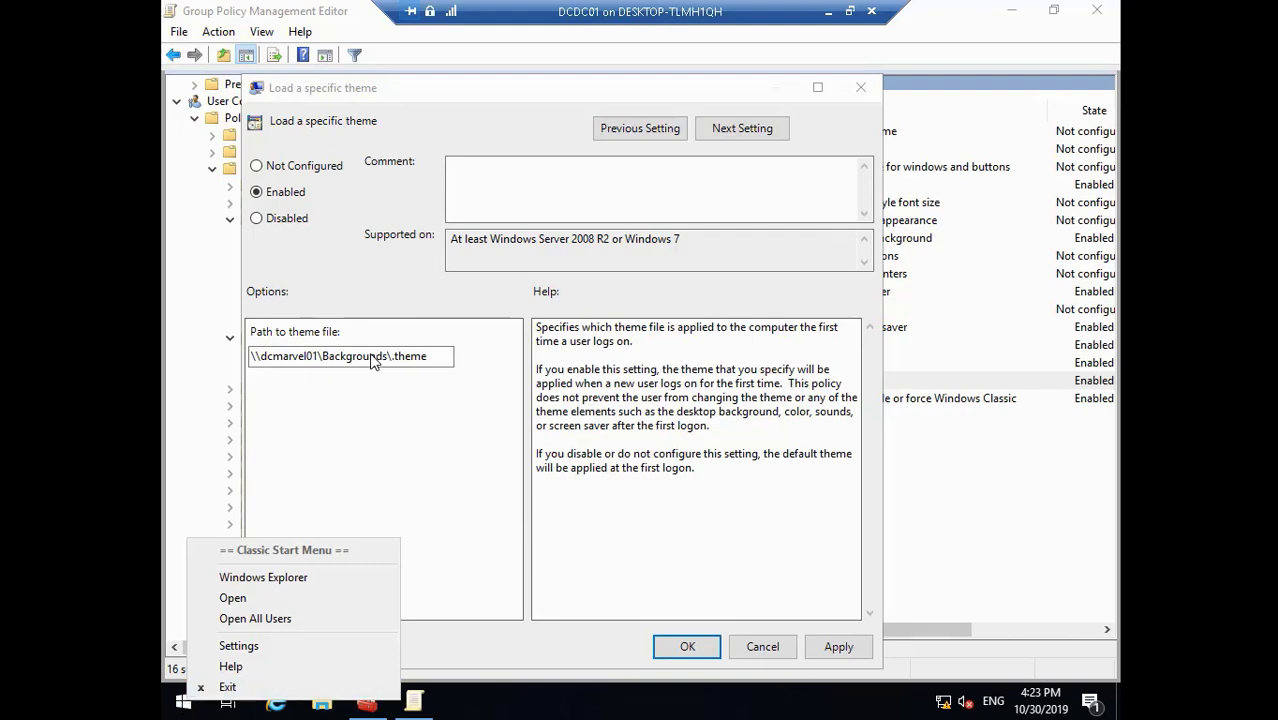
{"action": "left_click", "coordinate": [1120, 705]}
{"action": "left_click", "coordinate": [1120, 705]}
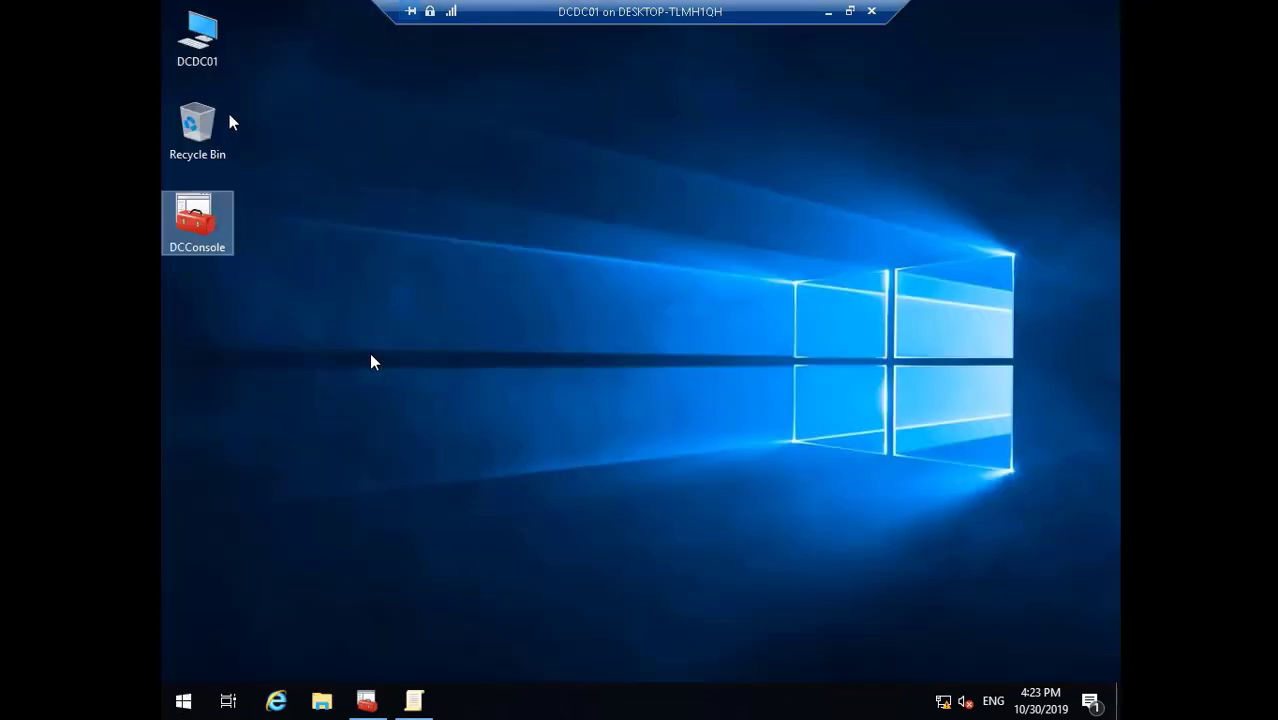
- Copy the D:\Backgrounds\dc-comics folder path from File Explorer's address bar
{"action": "double_click", "coordinate": [205, 45]}
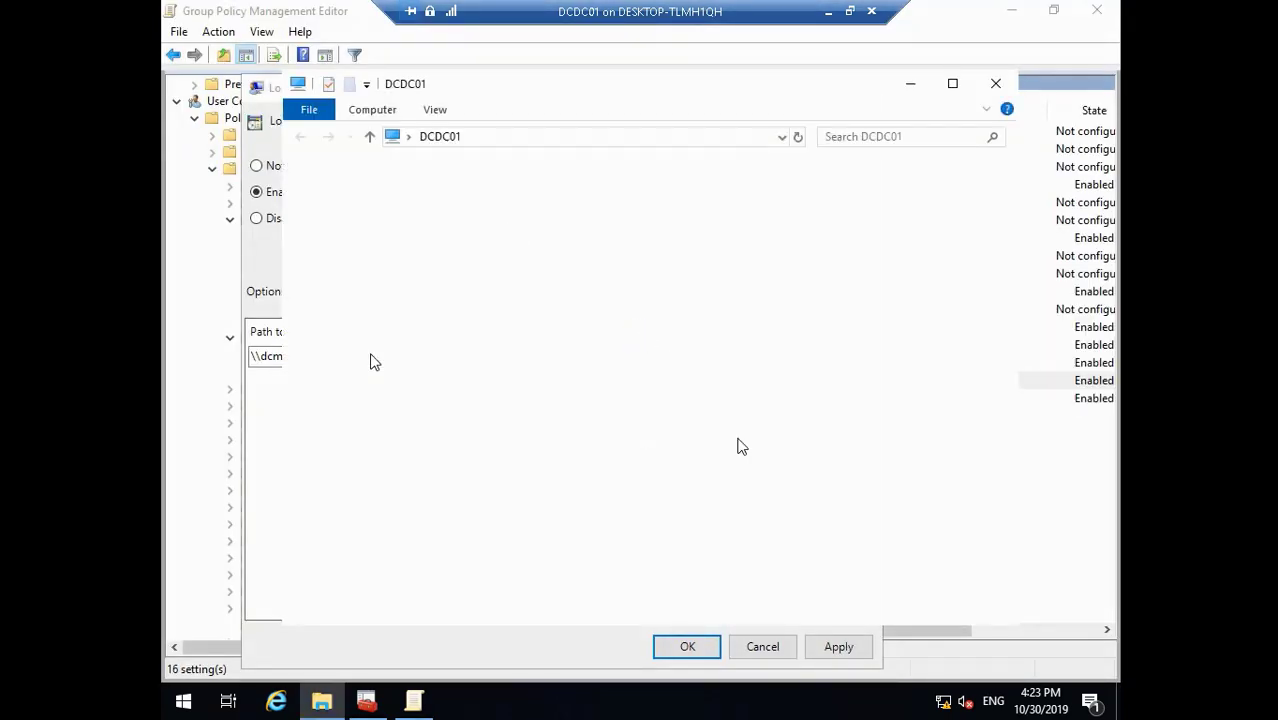
{"action": "double_click", "coordinate": [600, 503]}
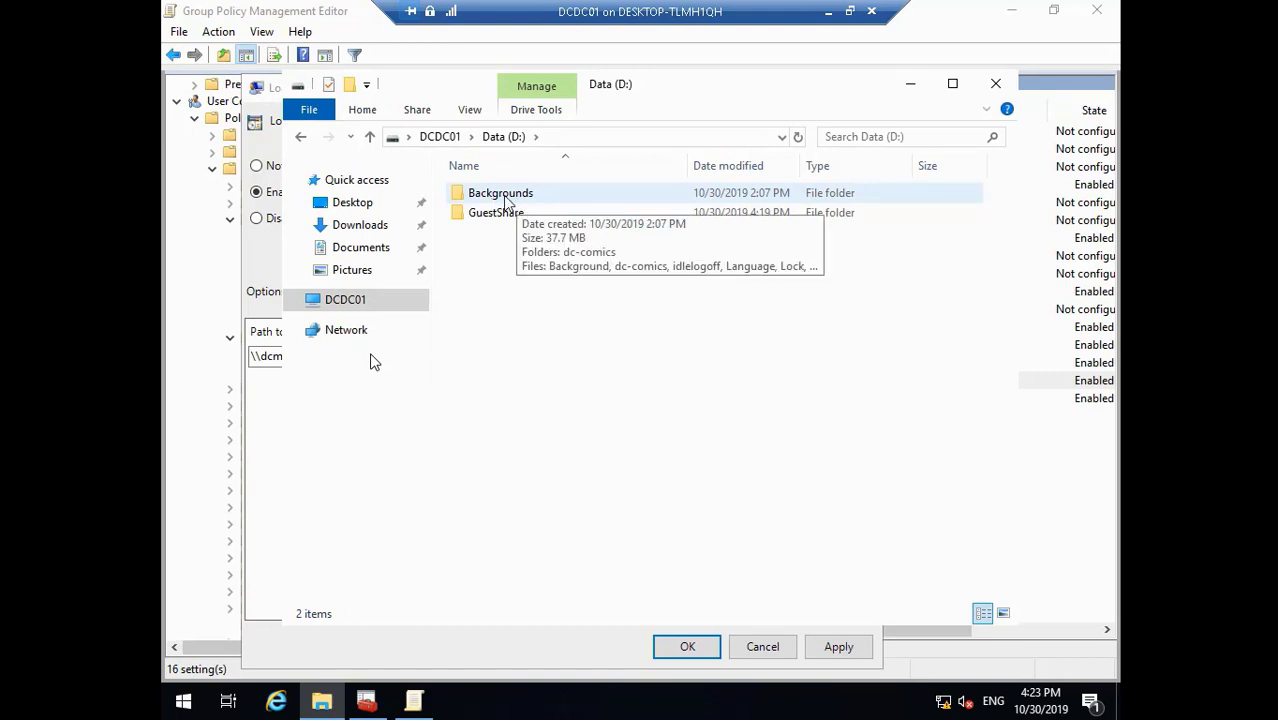
{"action": "double_click", "coordinate": [505, 197]}
{"action": "double_click", "coordinate": [505, 195]}
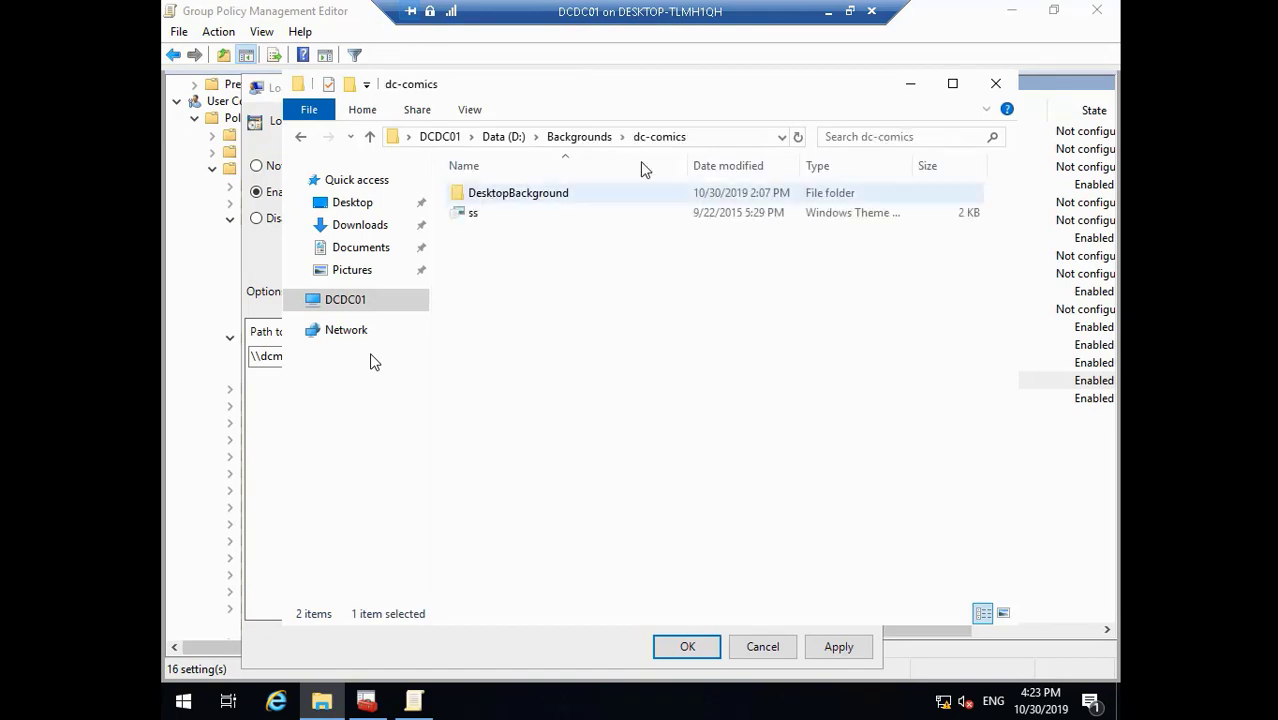
{"action": "left_click", "coordinate": [660, 134]}
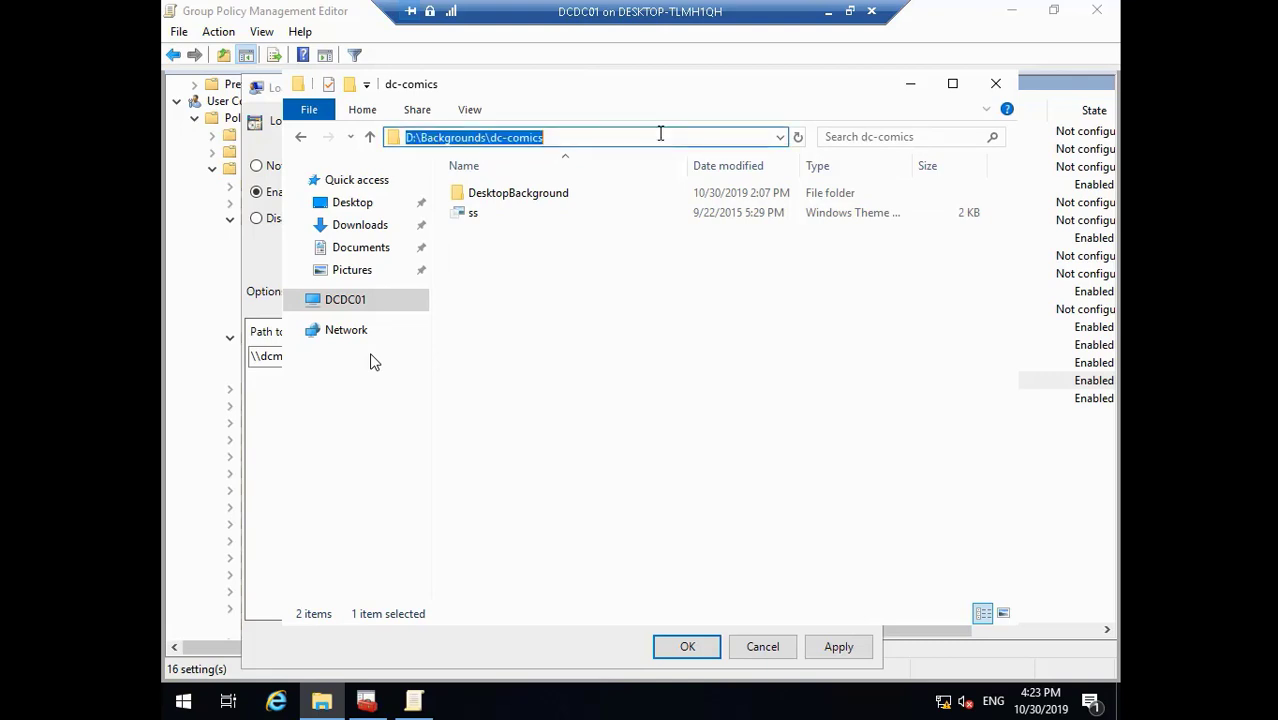
{"action": "right_click", "coordinate": [503, 143]}
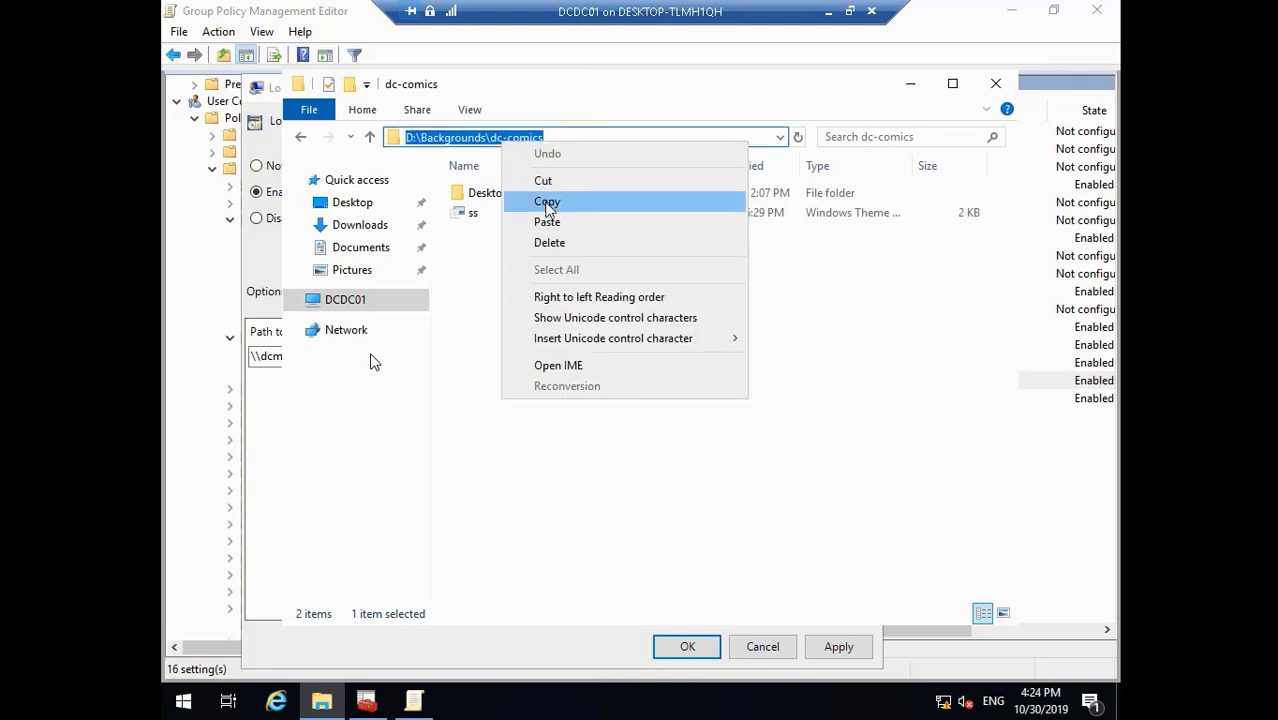
{"action": "left_click", "coordinate": [540, 197]}
{"action": "left_click", "coordinate": [415, 700]}
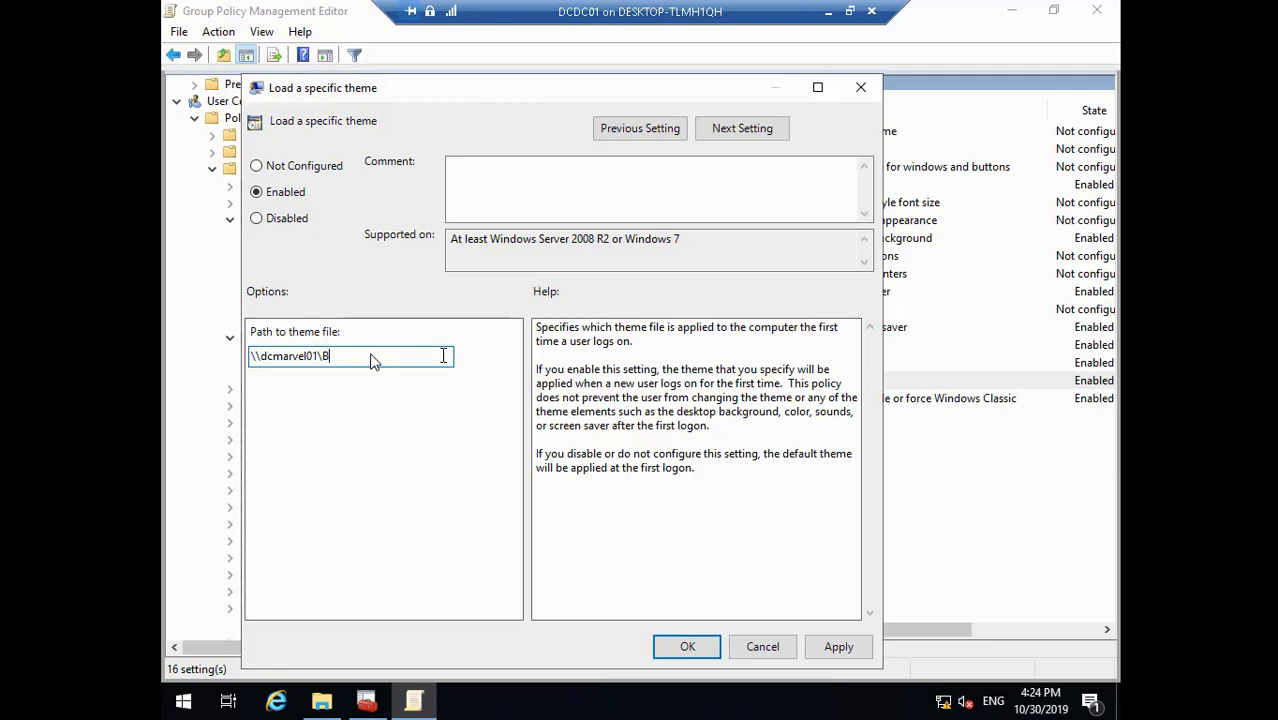
- Edit the theme file path to \\dcdc01\Backgrounds\dc-comics\ss.theme from the pasted folder path
{"action": "key", "text": "BackSpace"}
{"action": "key", "text": "ctrl+v"}
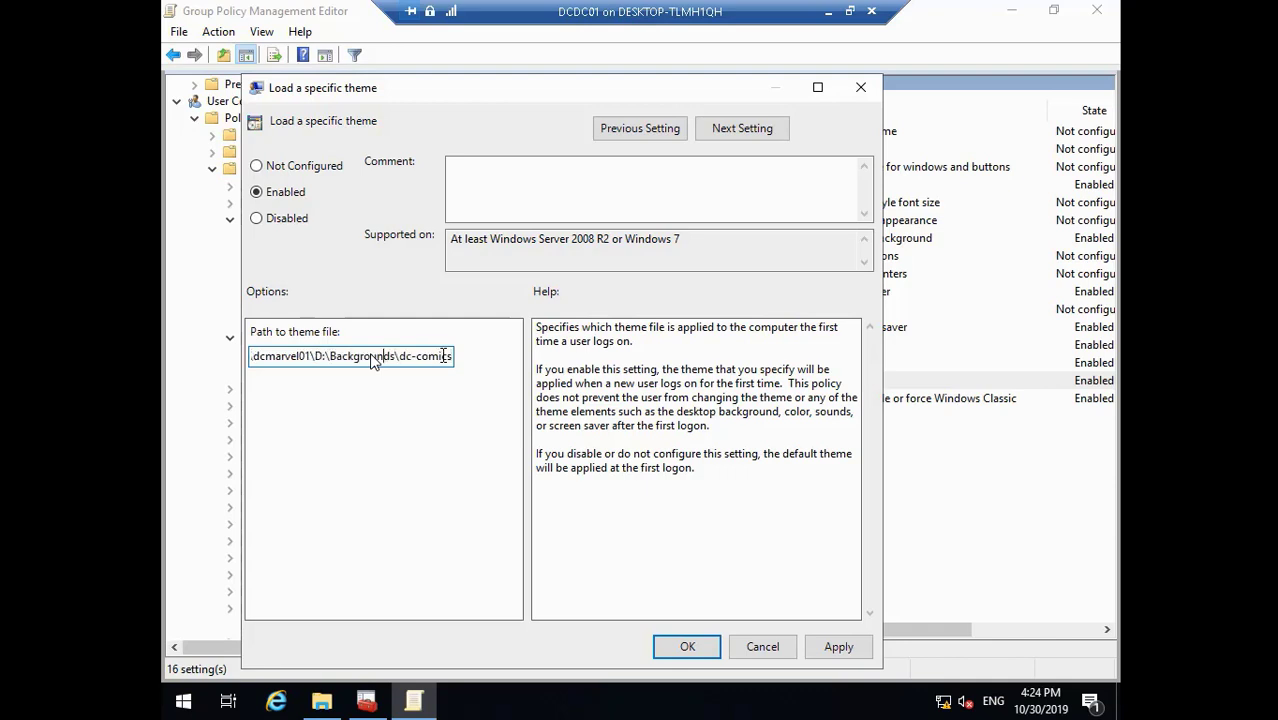
{"action": "key", "text": "Left"}
{"action": "key", "text": "Left"}
{"action": "key", "text": "Left"}
{"action": "key", "text": "Left"}
{"action": "key", "text": "Left"}
{"action": "key", "text": "BackSpace"}
{"action": "key", "text": "BackSpace"}
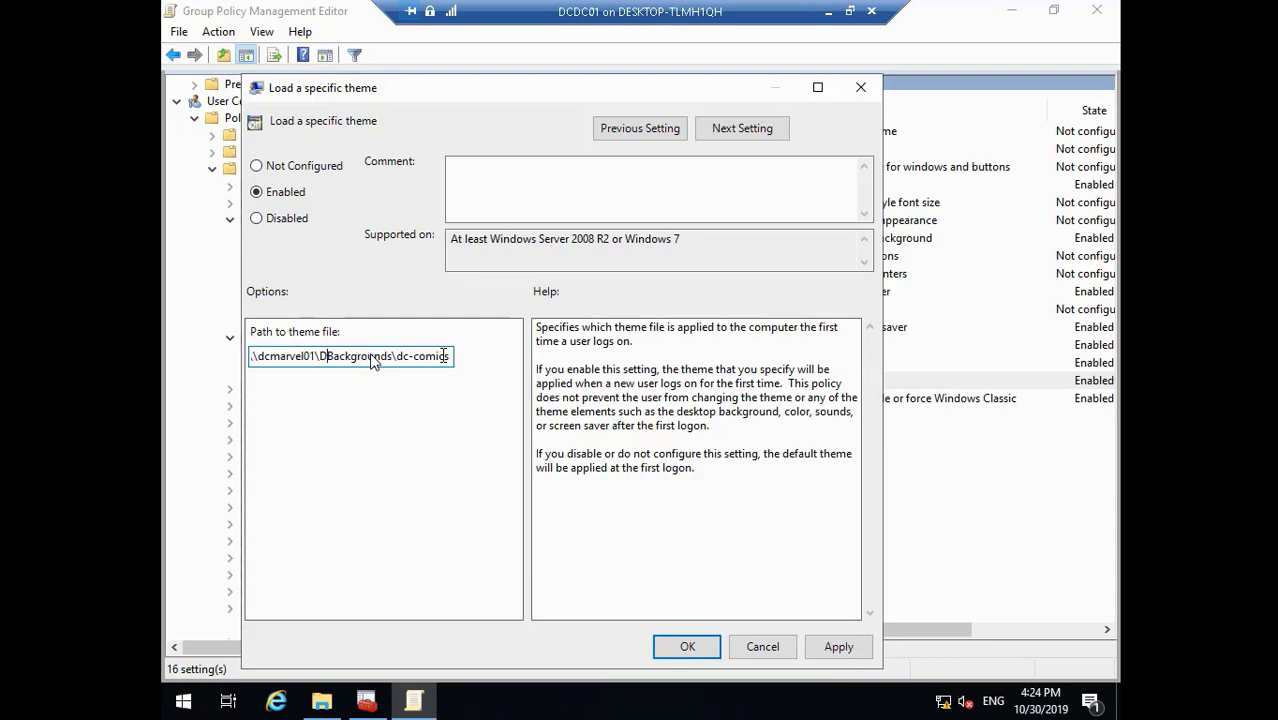
{"action": "key", "text": "BackSpace"}
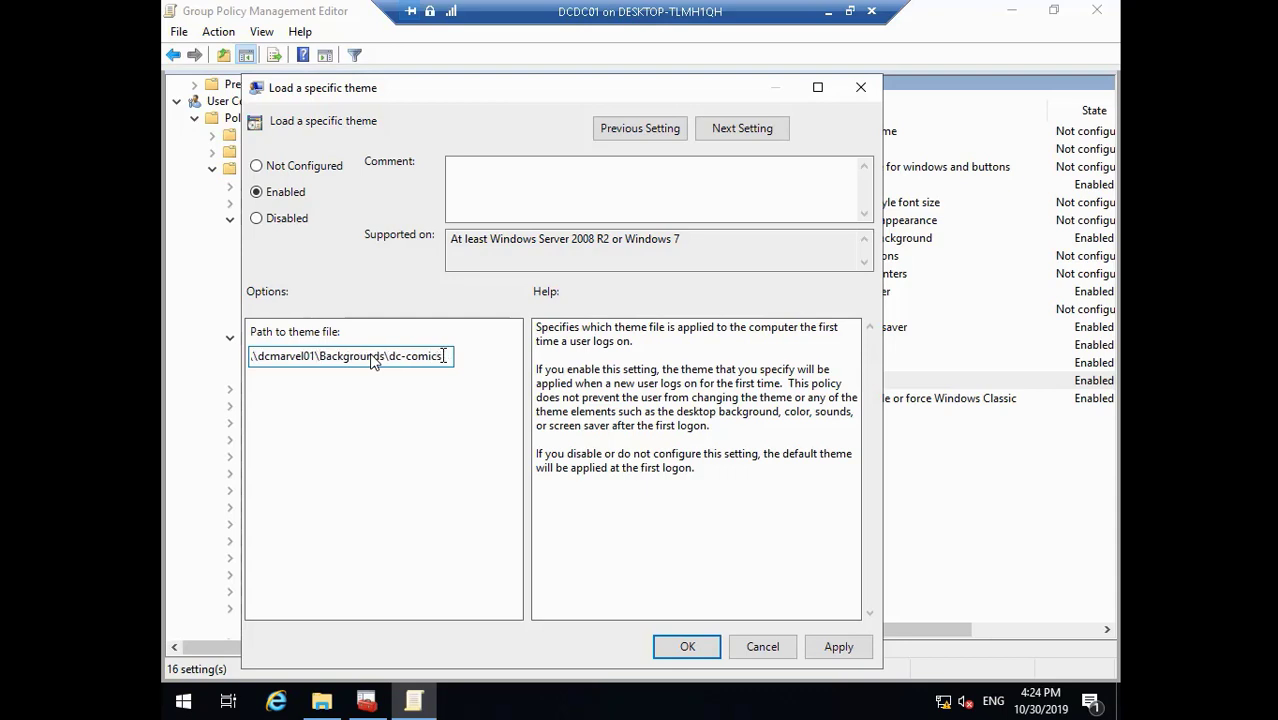
{"action": "key", "text": "Left"}
{"action": "key", "text": "Left"}
{"action": "key", "text": "Left"}
{"action": "key", "text": "Left"}
{"action": "key", "text": "Left"}
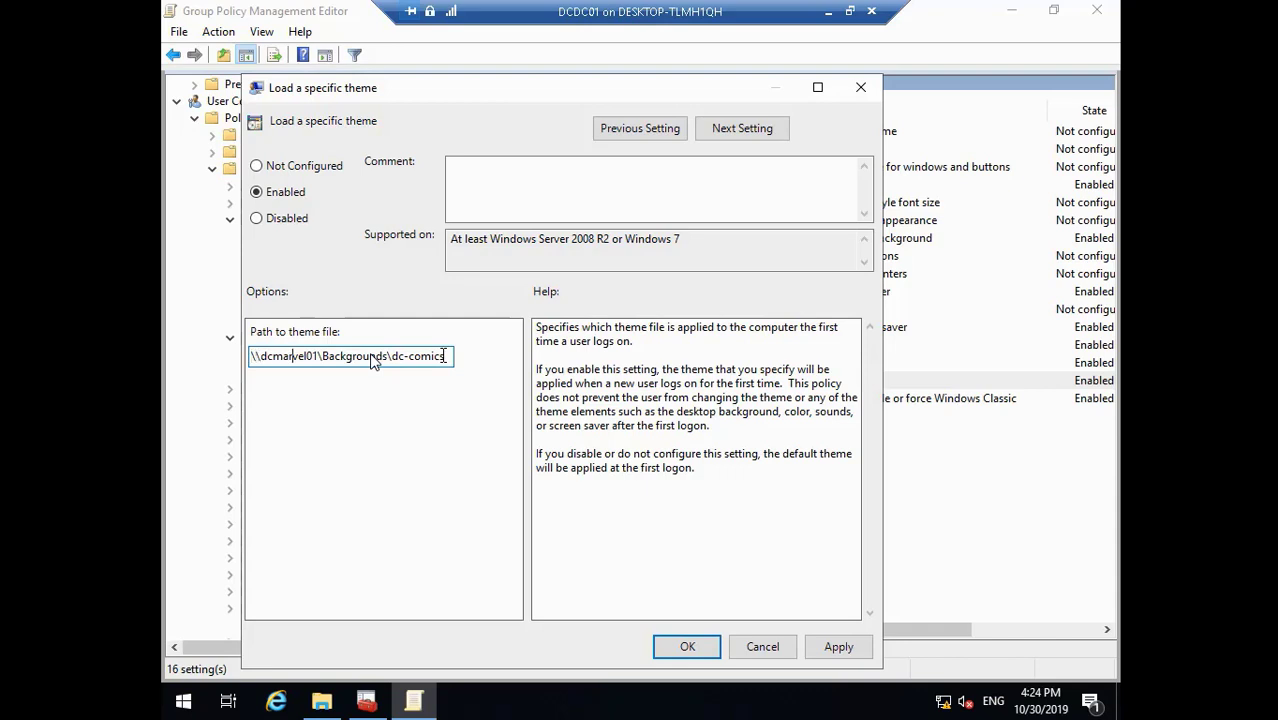
{"action": "key", "text": "BackSpace"}
{"action": "key", "text": "BackSpace"}
{"action": "key", "text": "BackSpace"}
{"action": "key", "text": "BackSpace"}
{"action": "key", "text": "BackSpace"}
{"action": "key", "text": "BackSpace"}
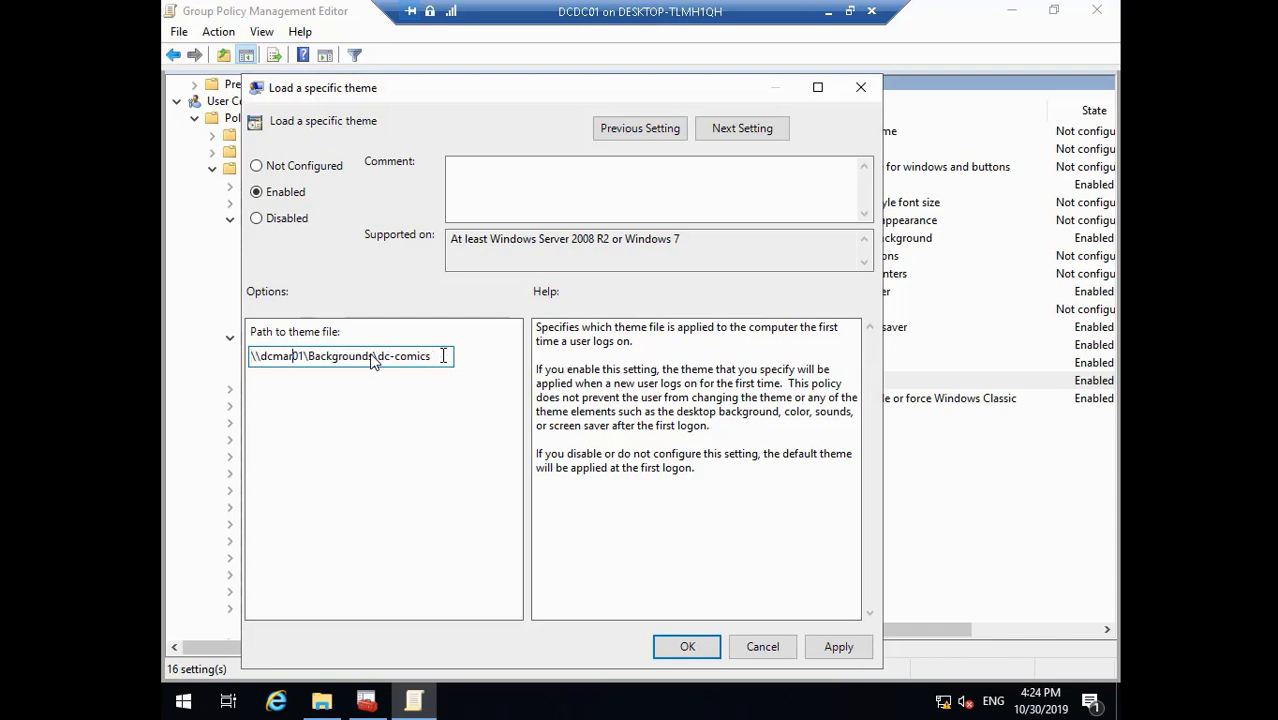
{"action": "type", "text": "dc"}
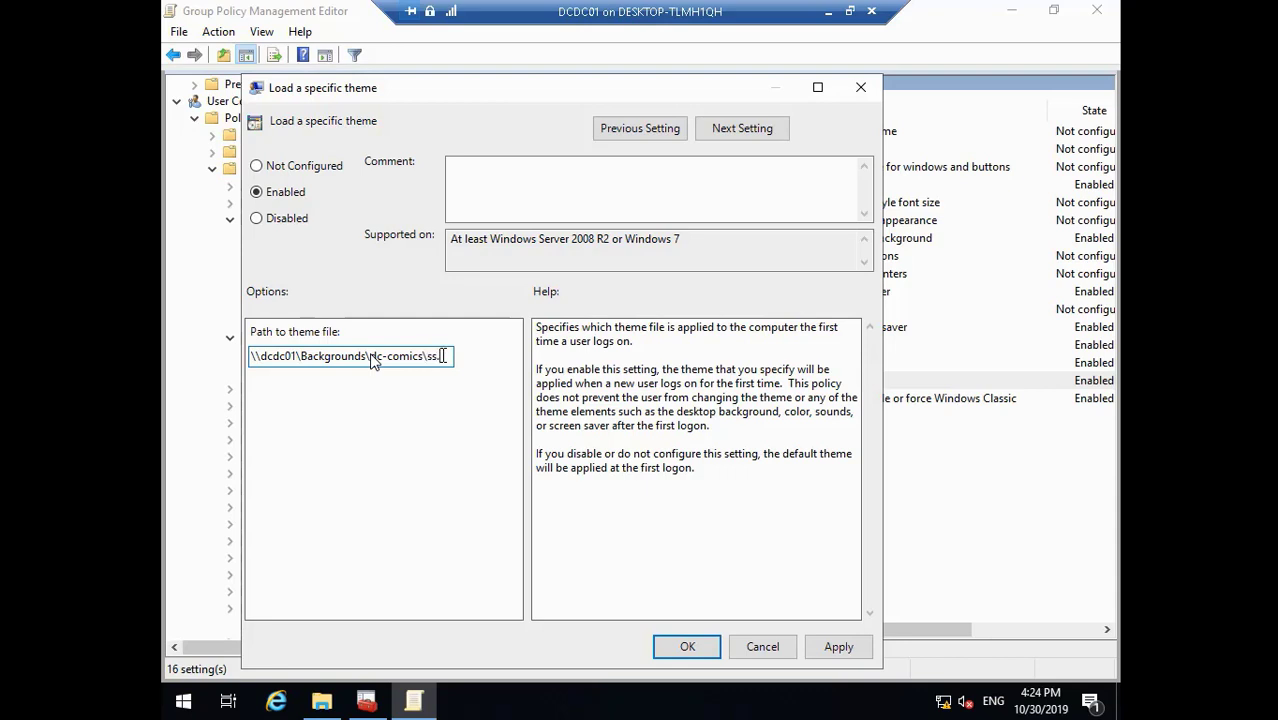
{"action": "type", "text": "eme"}
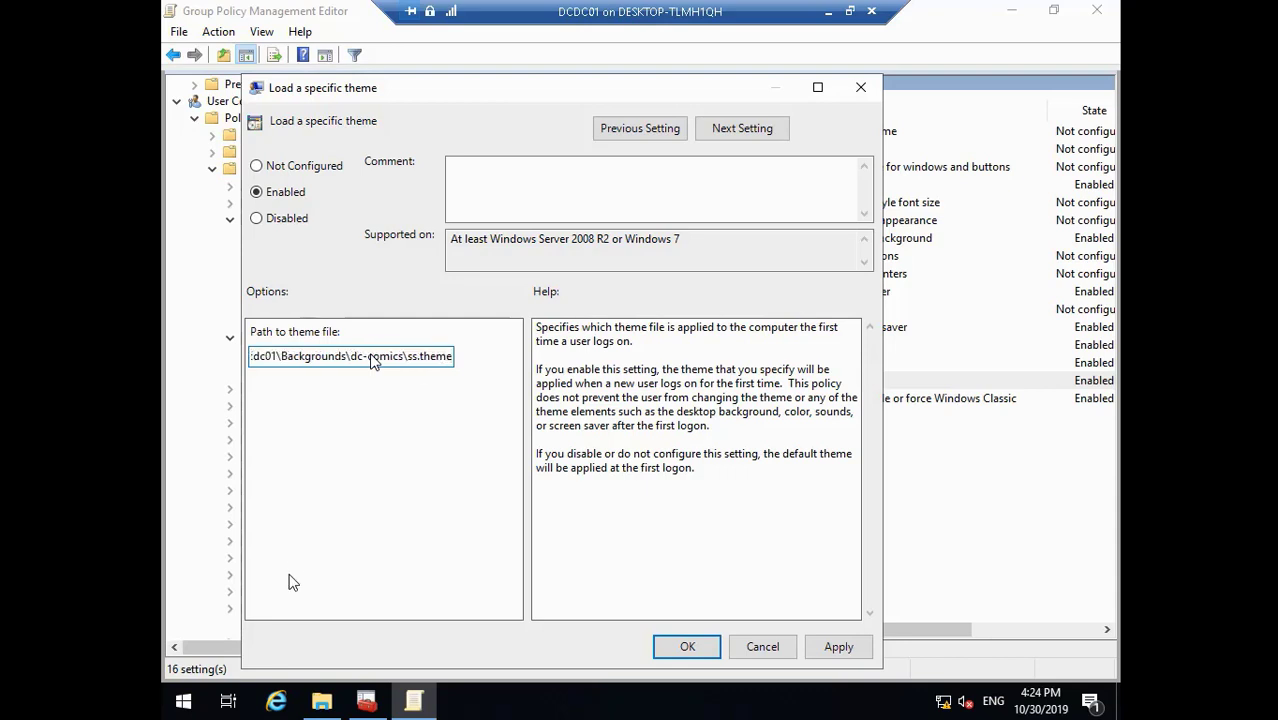
{"action": "left_click", "coordinate": [321, 700]}
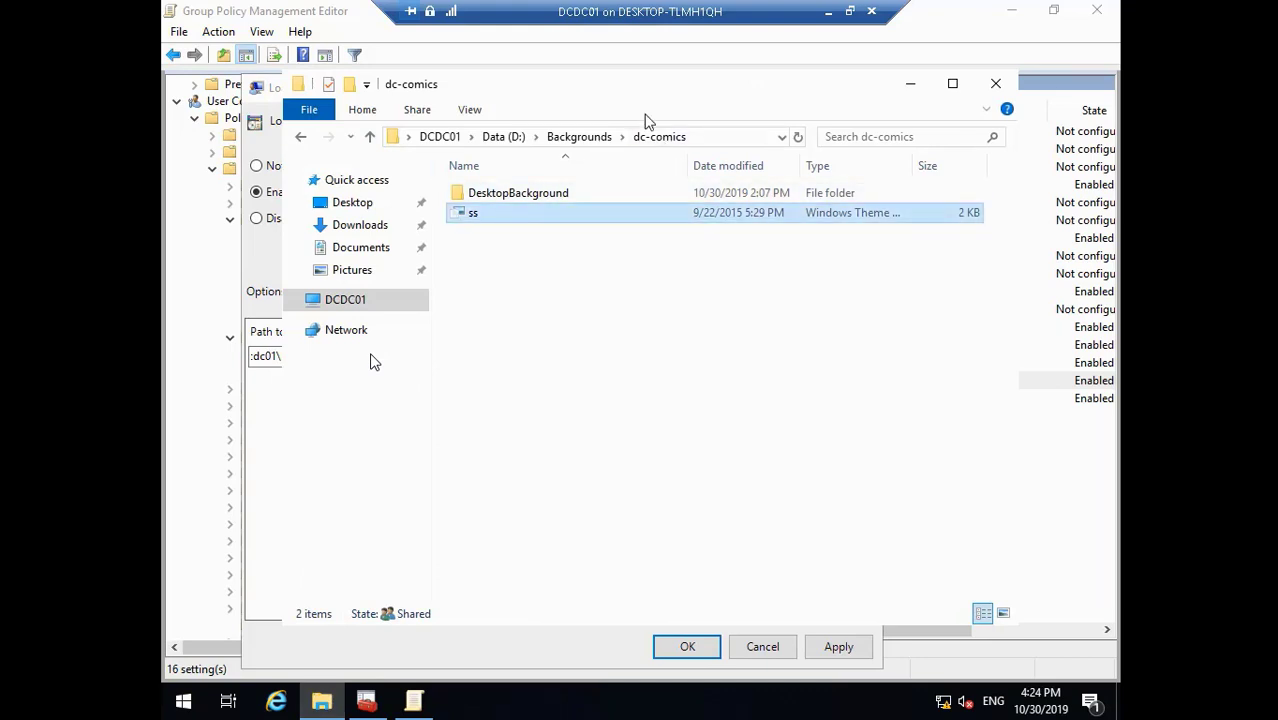
- Copy the dc screen saver file from GuestShare\DCDomain\Backgrounds and Scripts
{"action": "left_click", "coordinate": [563, 144]}
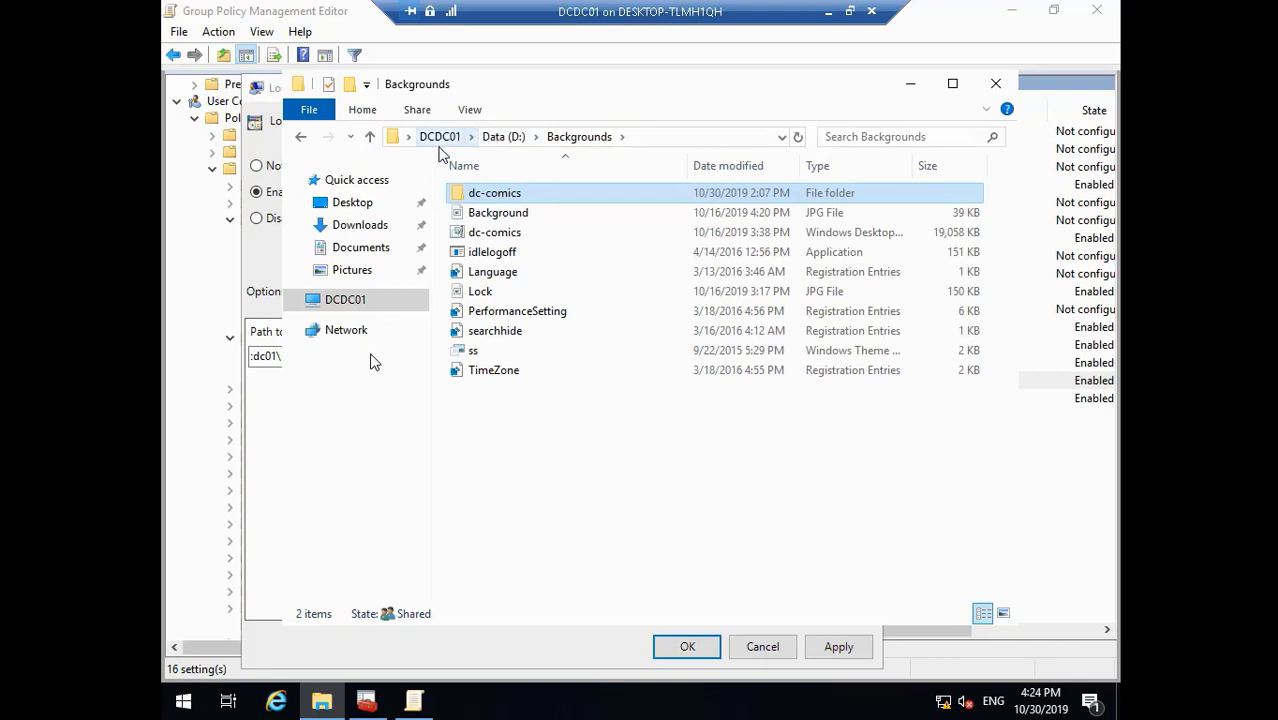
{"action": "left_click", "coordinate": [505, 142]}
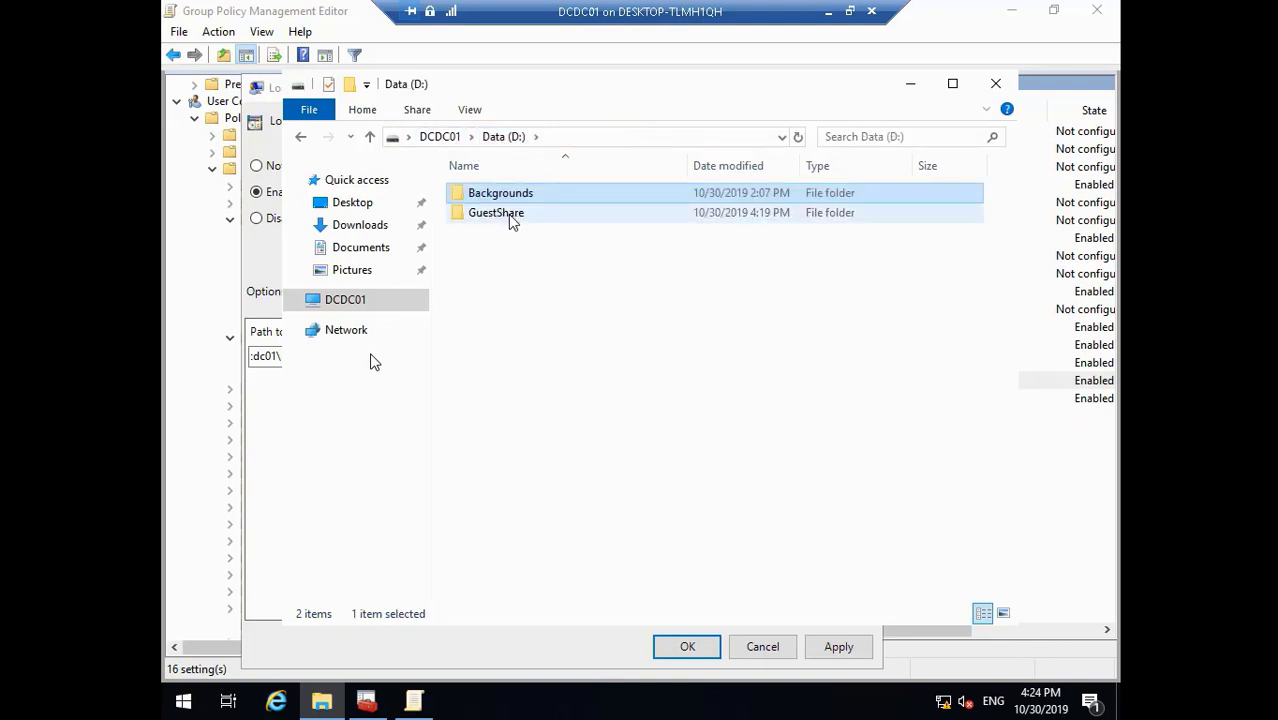
{"action": "double_click", "coordinate": [511, 214]}
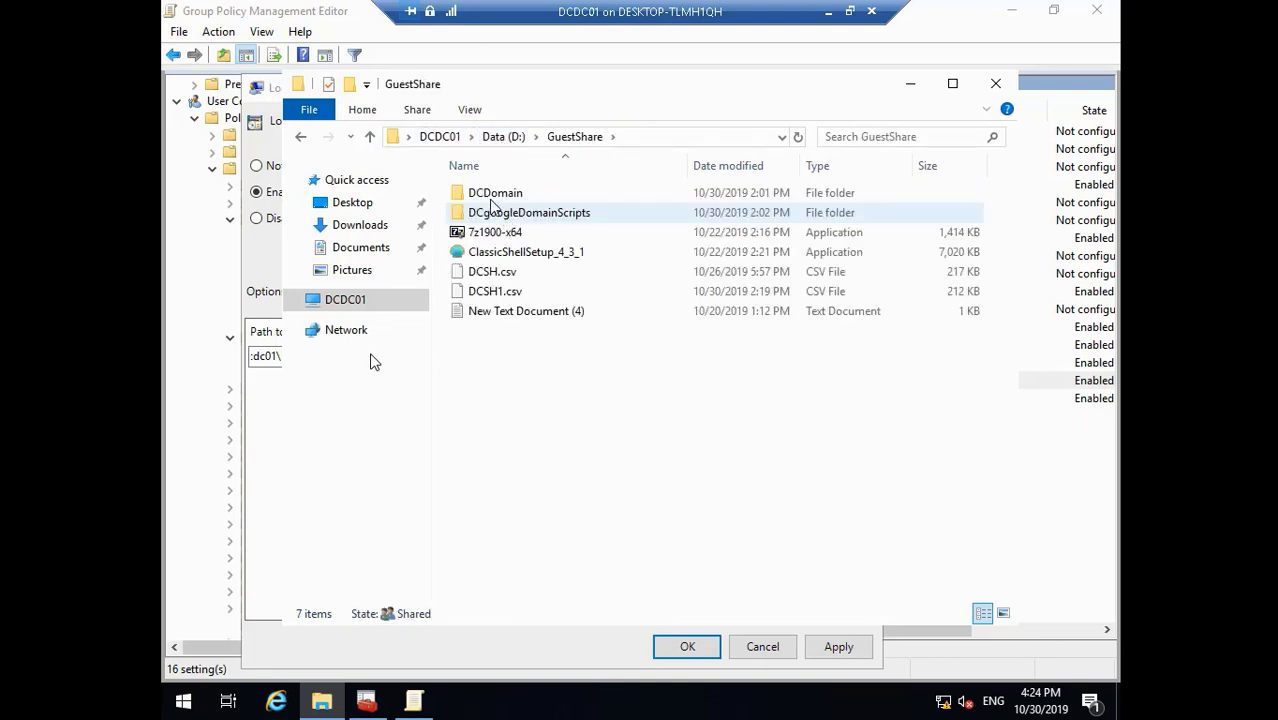
{"action": "double_click", "coordinate": [497, 196]}
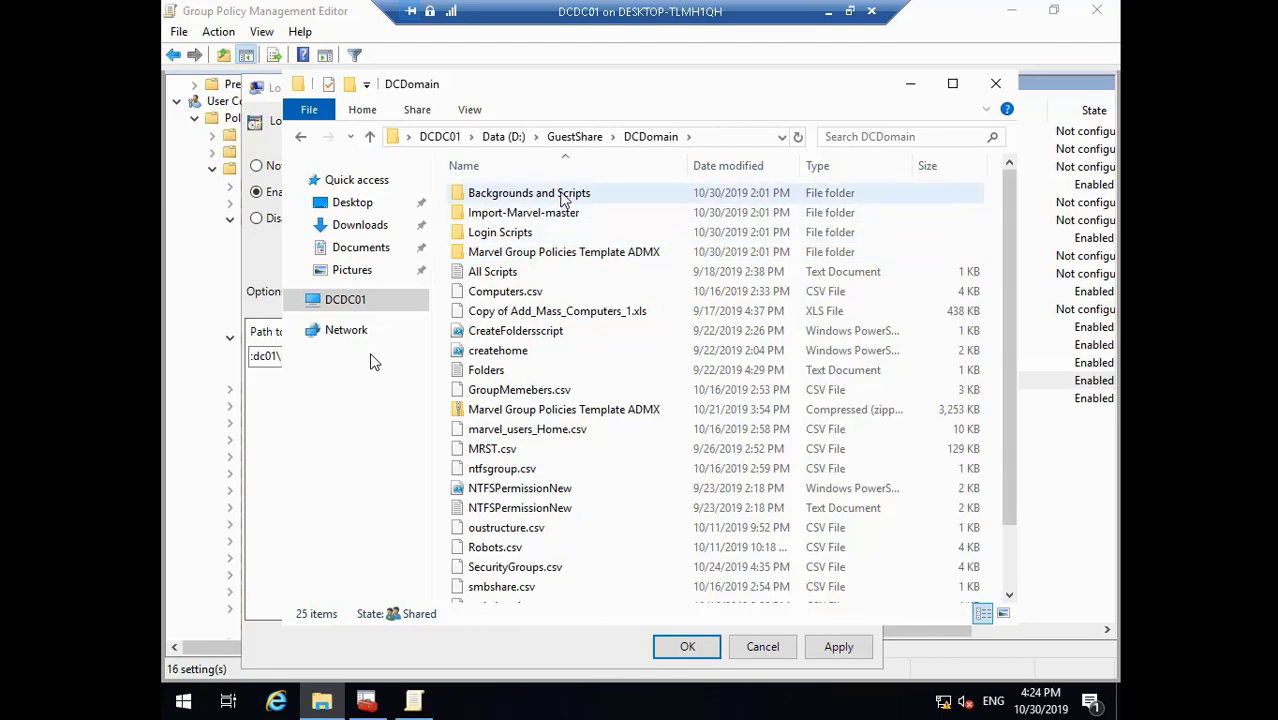
{"action": "double_click", "coordinate": [563, 196]}
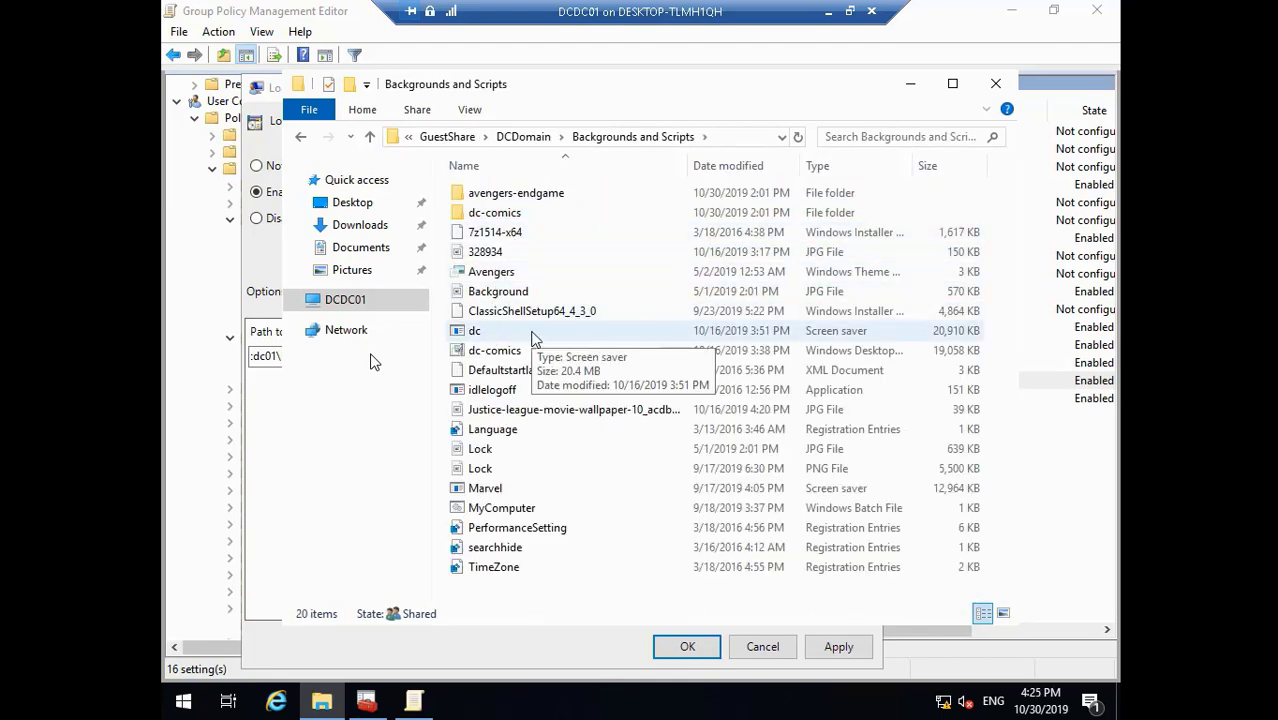
{"action": "left_click", "coordinate": [505, 338]}
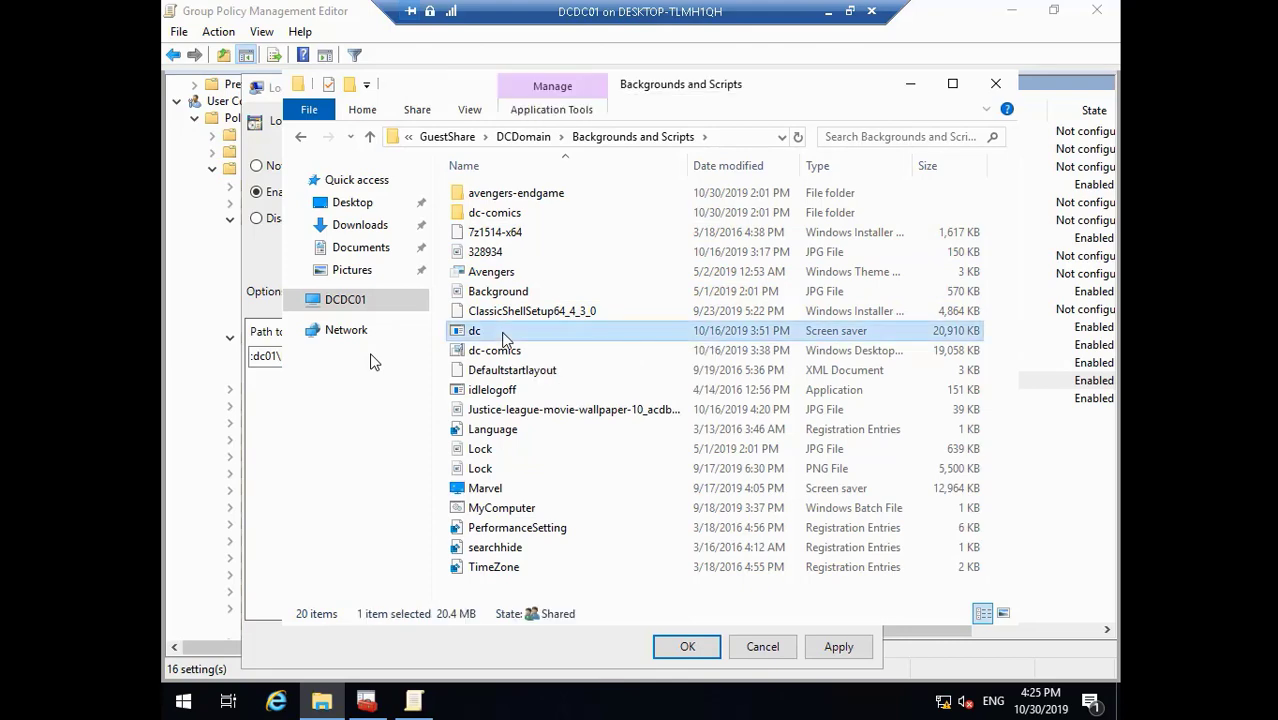
{"action": "right_click", "coordinate": [505, 338]}
{"action": "left_click", "coordinate": [548, 531]}
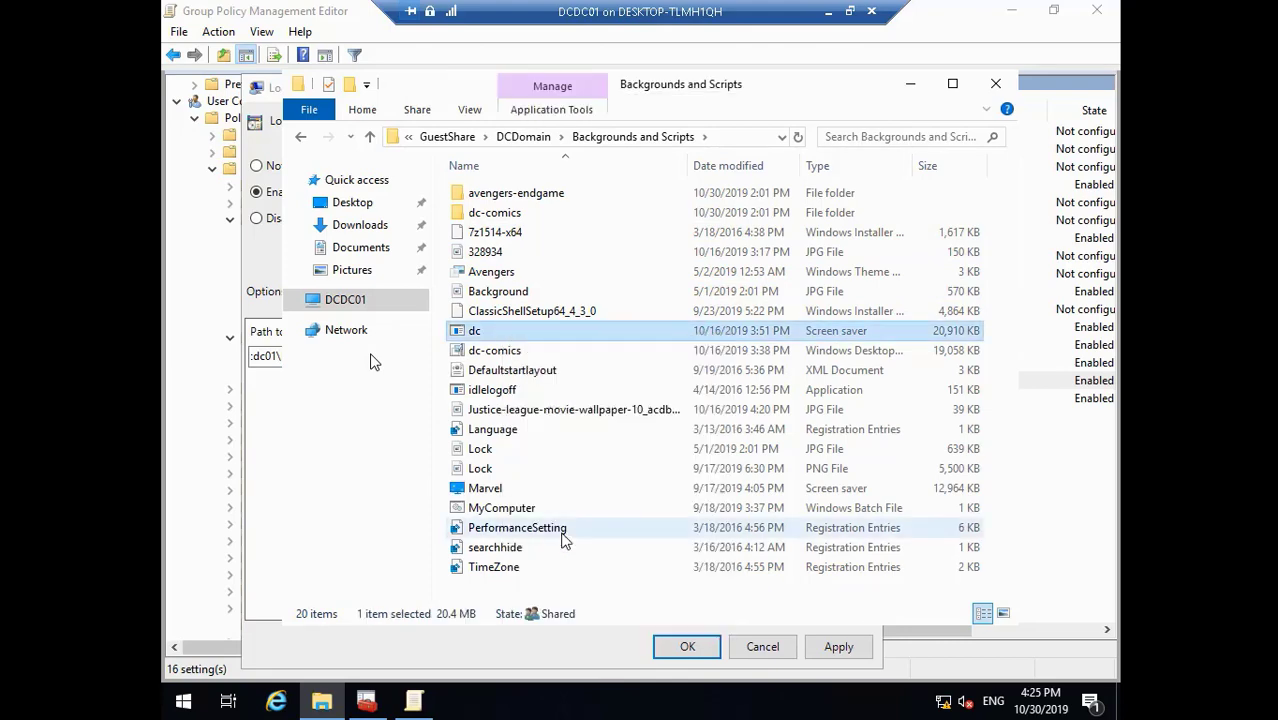
{"action": "left_click", "coordinate": [995, 88]}
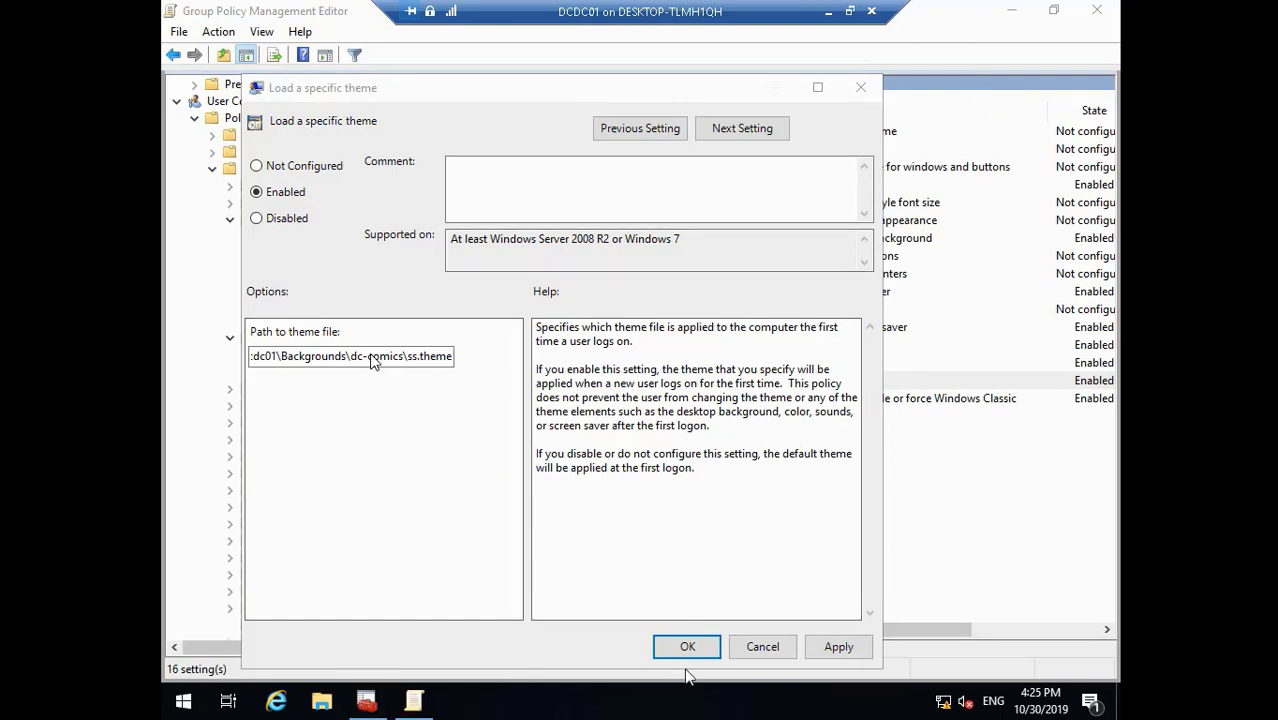
- Paste the dc screen saver into D:\Backgrounds and close File Explorer
{"action": "left_click", "coordinate": [320, 703]}
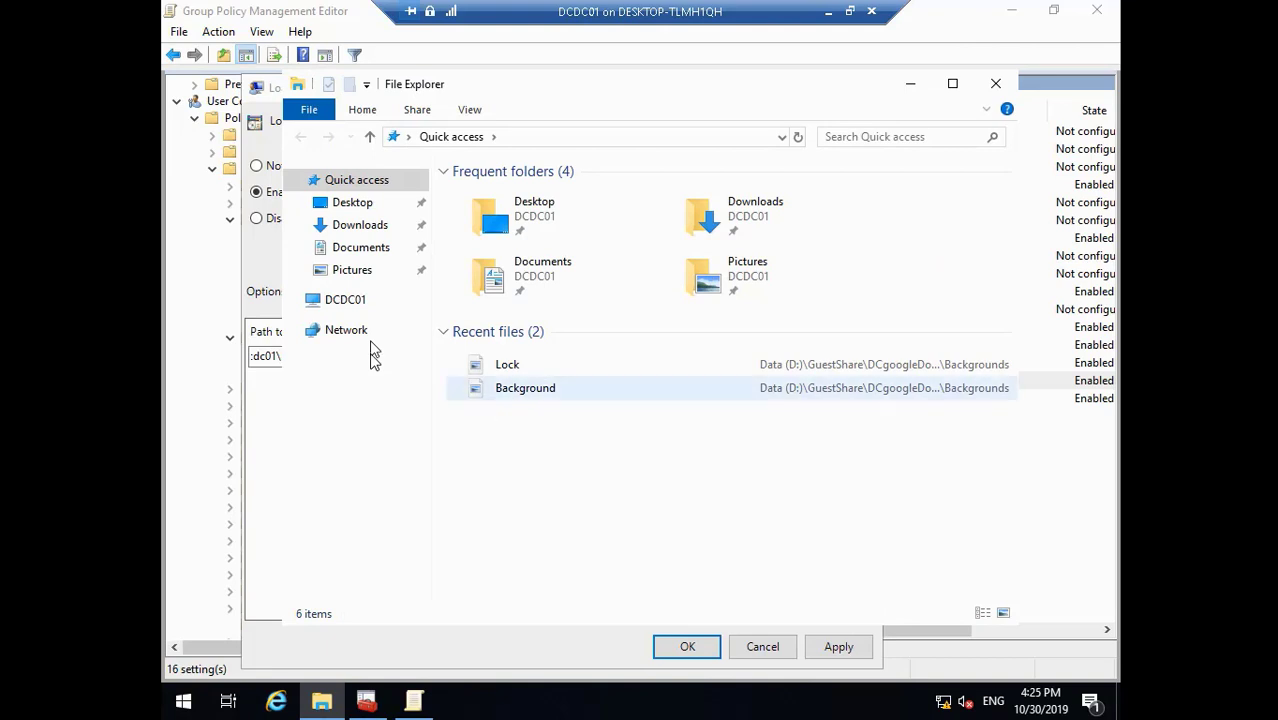
{"action": "left_click", "coordinate": [348, 300]}
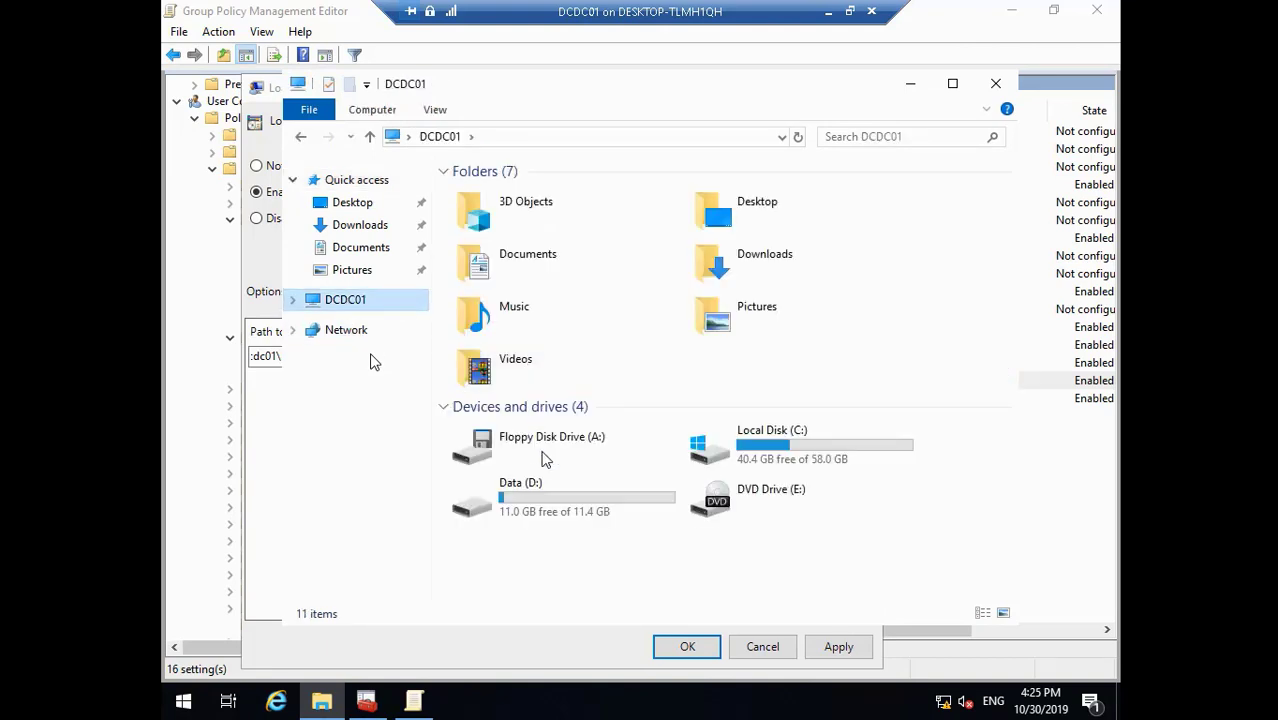
{"action": "left_click", "coordinate": [557, 500]}
{"action": "double_click", "coordinate": [557, 500]}
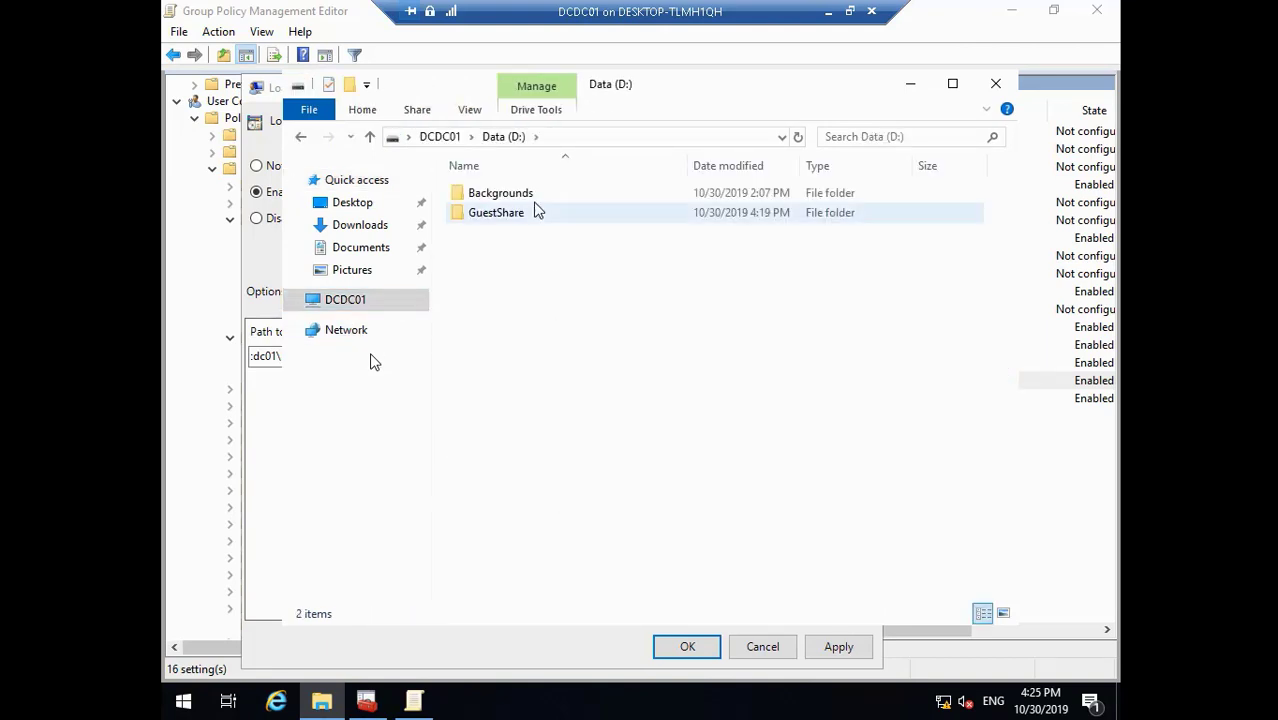
{"action": "left_click", "coordinate": [522, 198]}
{"action": "double_click", "coordinate": [522, 200]}
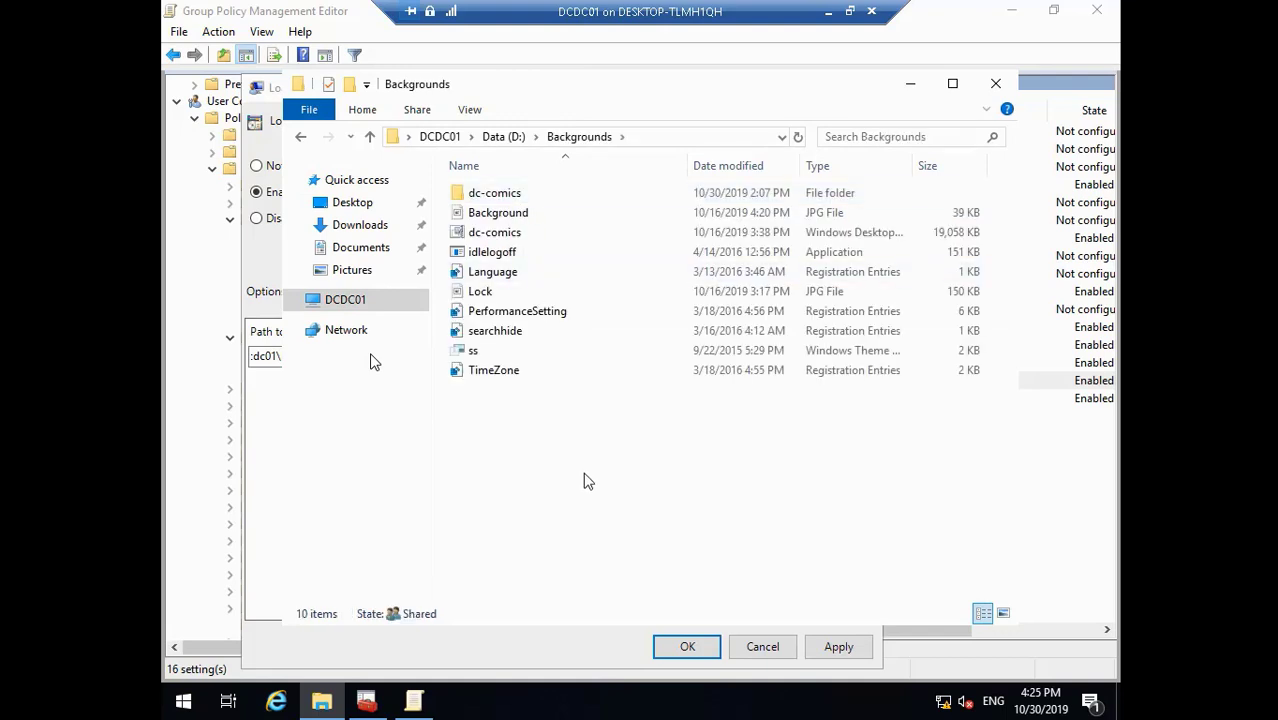
{"action": "right_click", "coordinate": [585, 472]}
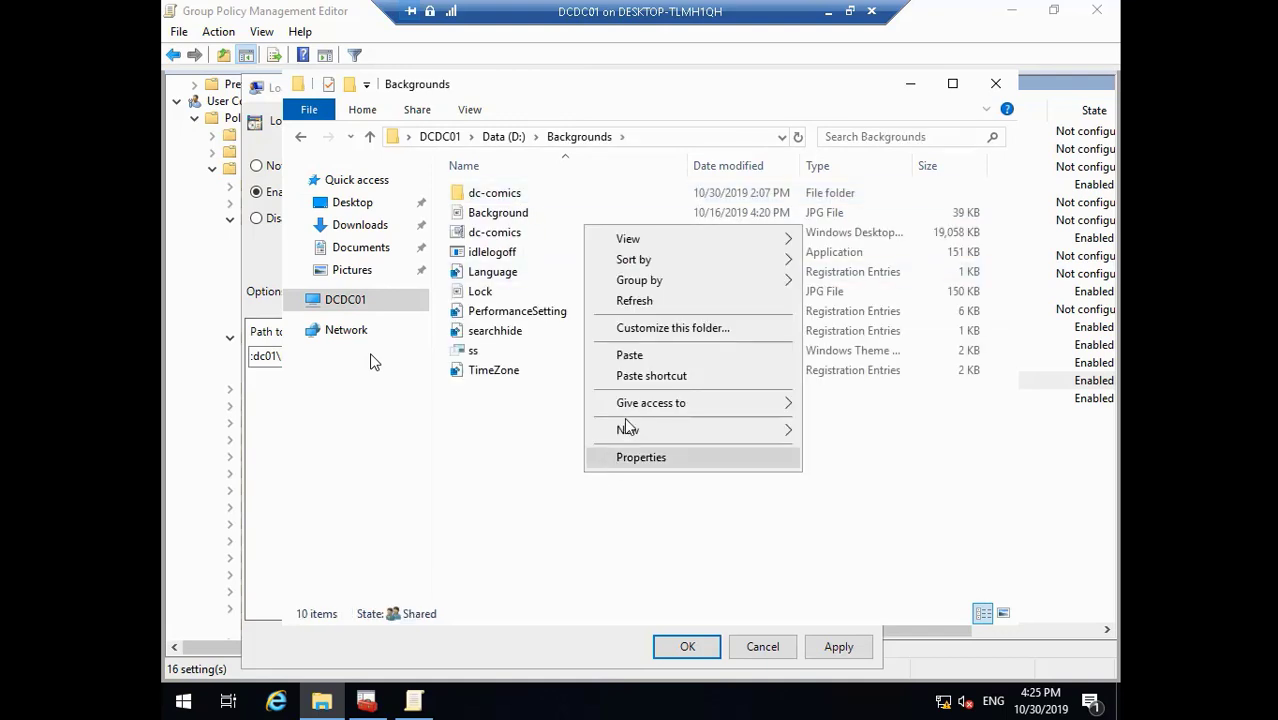
{"action": "left_click", "coordinate": [630, 355]}
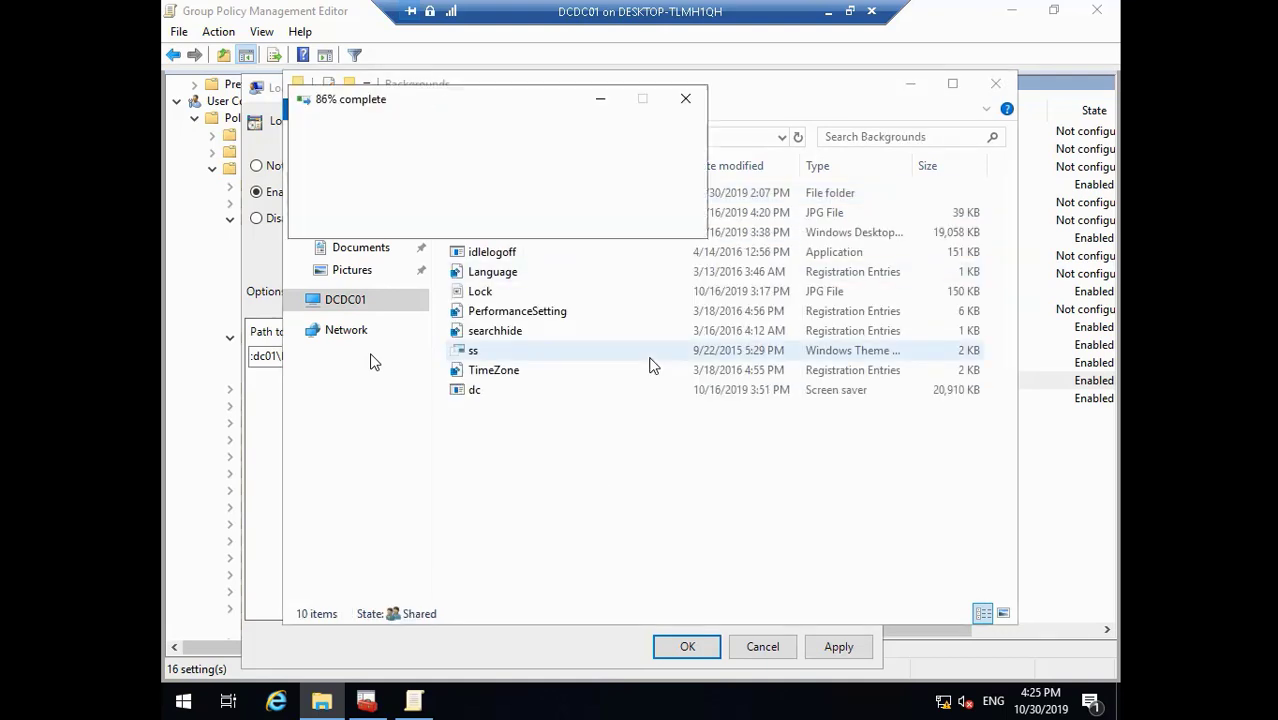
{"action": "left_click", "coordinate": [997, 88]}
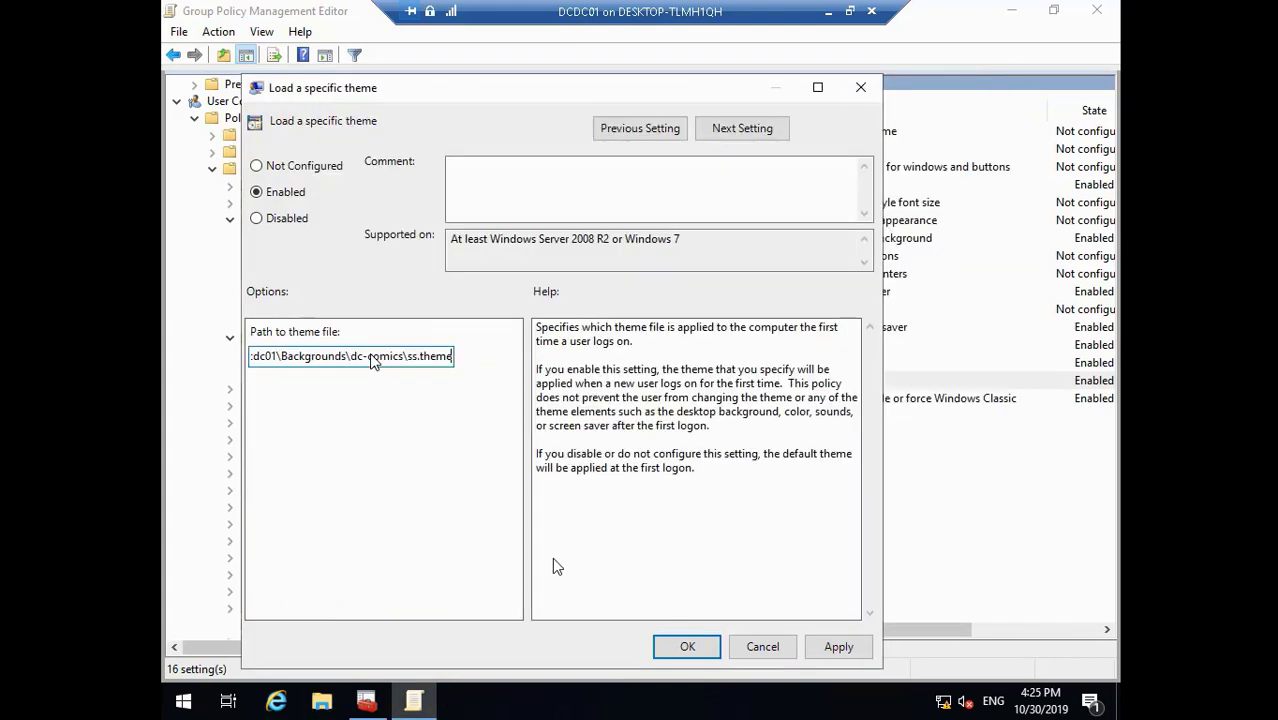
- Apply the ss.theme path in Load a specific theme and confirm the forced dc.scr screen saver stays enabled
{"action": "left_click", "coordinate": [838, 647]}
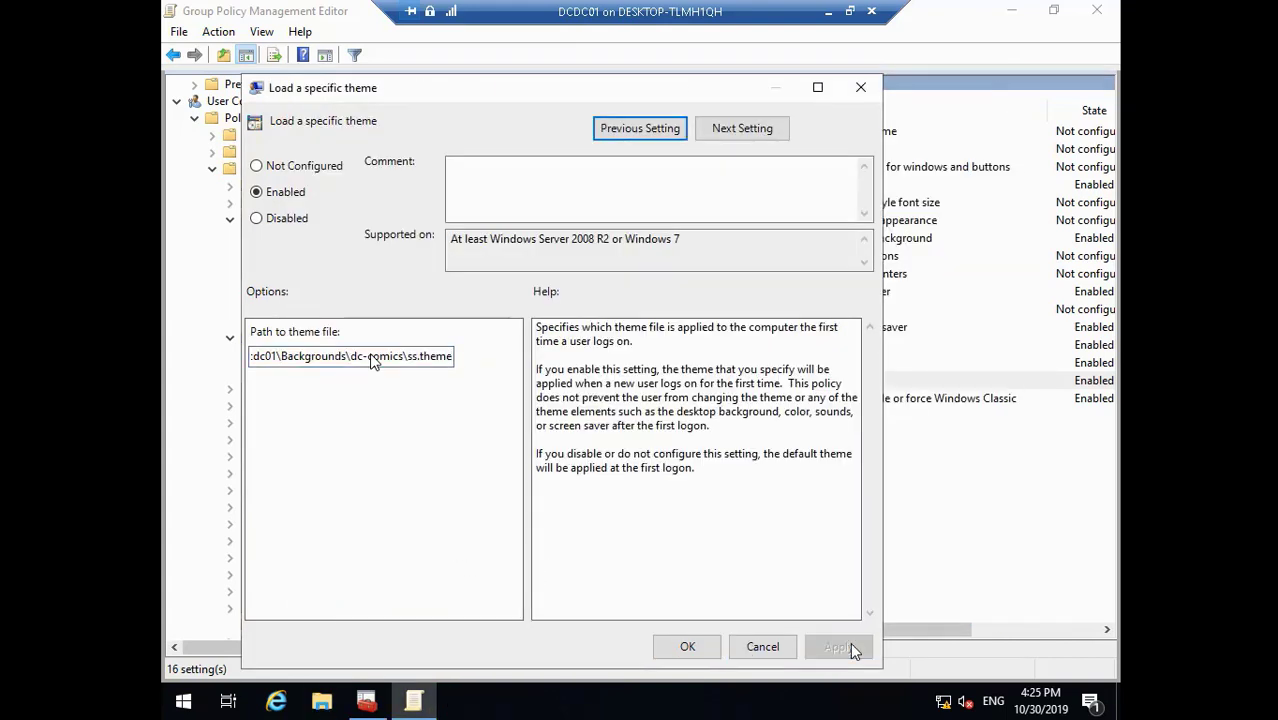
{"action": "left_click", "coordinate": [688, 647]}
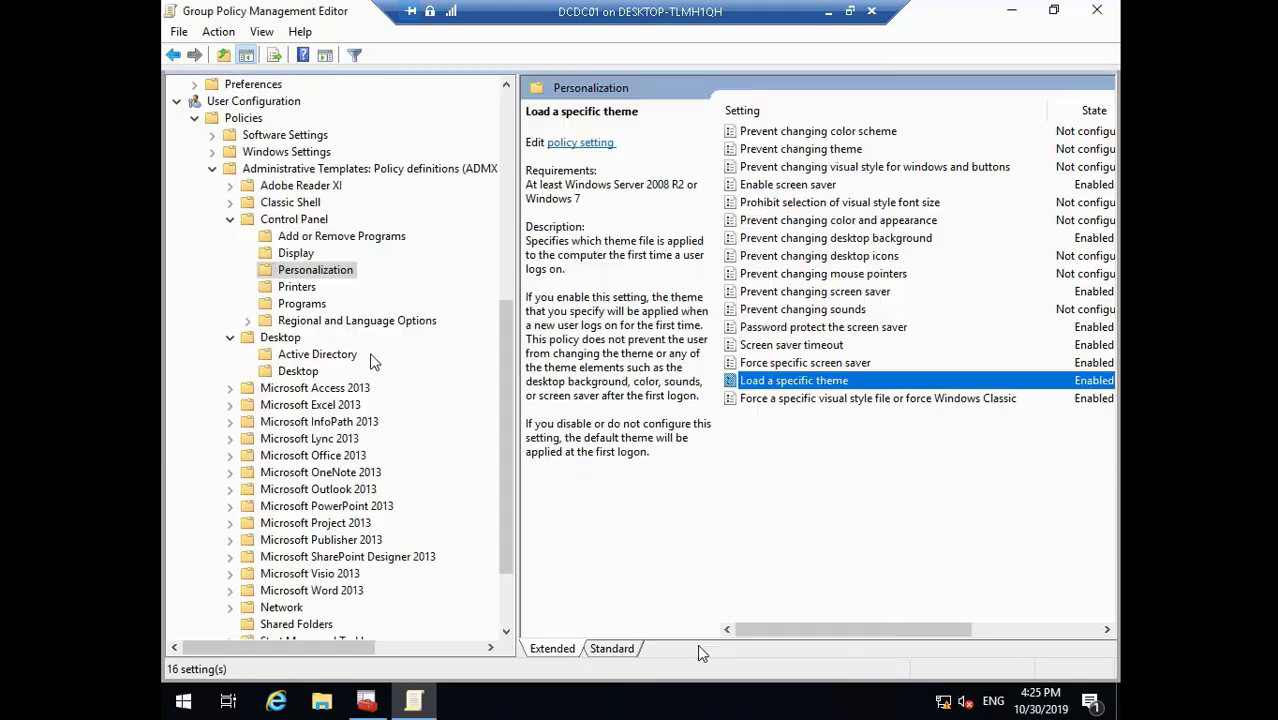
{"action": "double_click", "coordinate": [812, 362]}
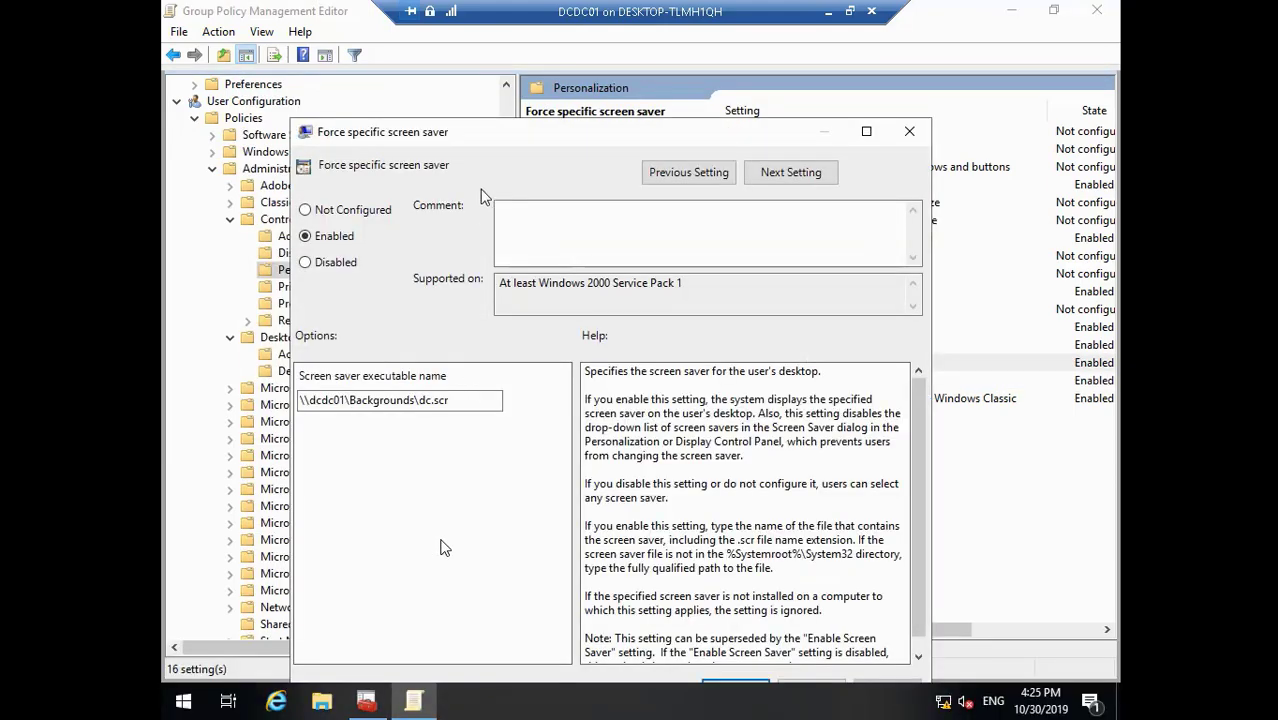
{"action": "left_click_drag", "start_coordinate": [491, 130], "coordinate": [455, 70]}
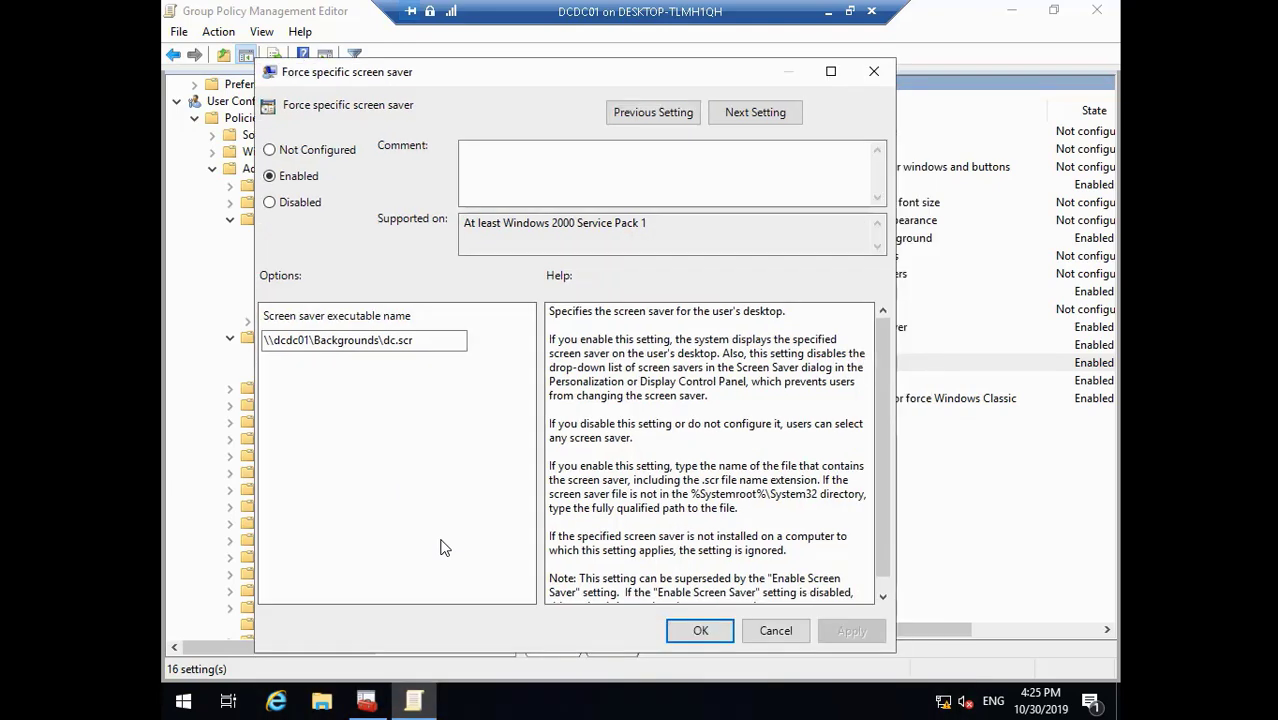
{"action": "left_click", "coordinate": [700, 630]}
{"action": "double_click", "coordinate": [814, 381]}
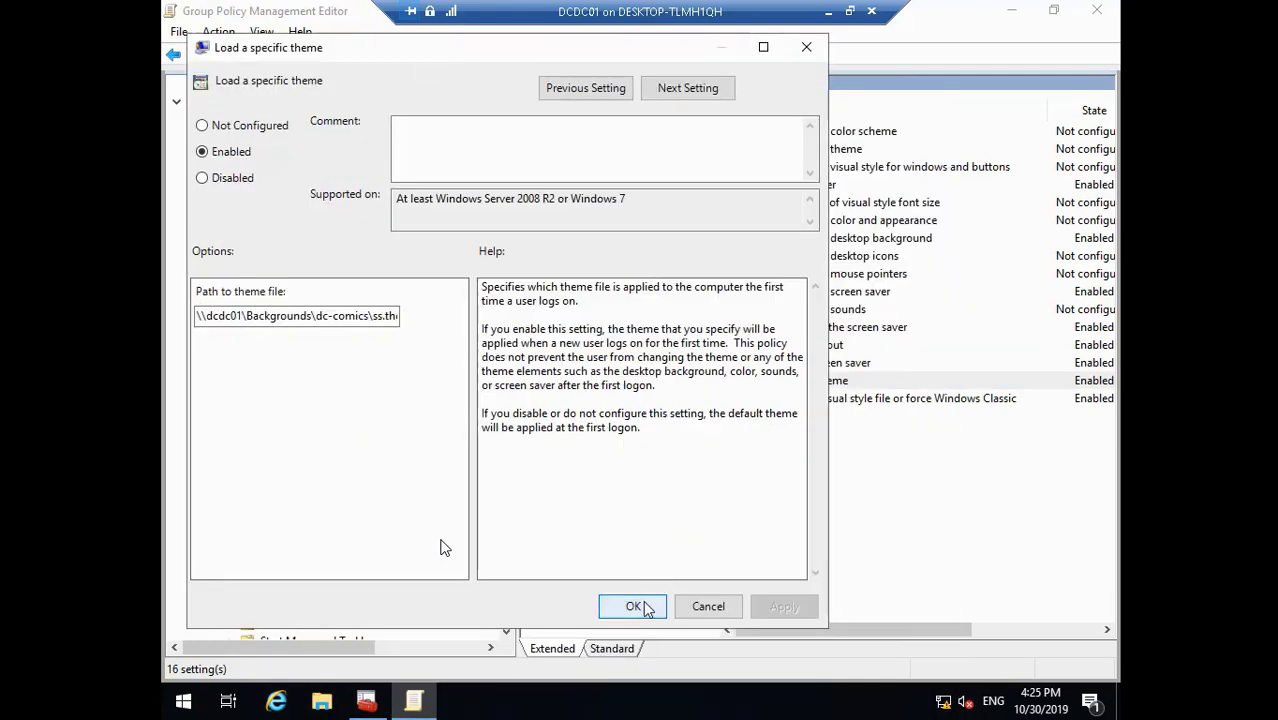
{"action": "left_click", "coordinate": [646, 607]}
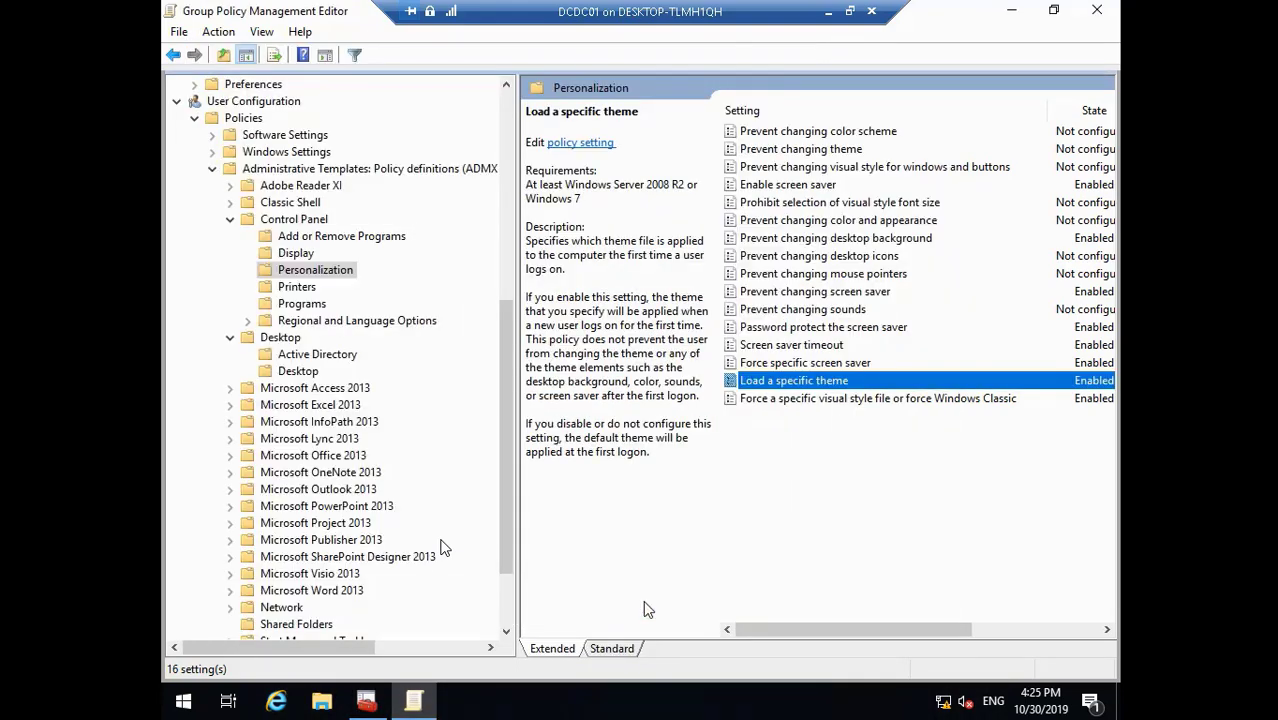
- Review the screen saver policy descriptions, then close the Group Policy Management Editor
{"action": "left_click", "coordinate": [870, 330]}
{"action": "left_click", "coordinate": [866, 290]}
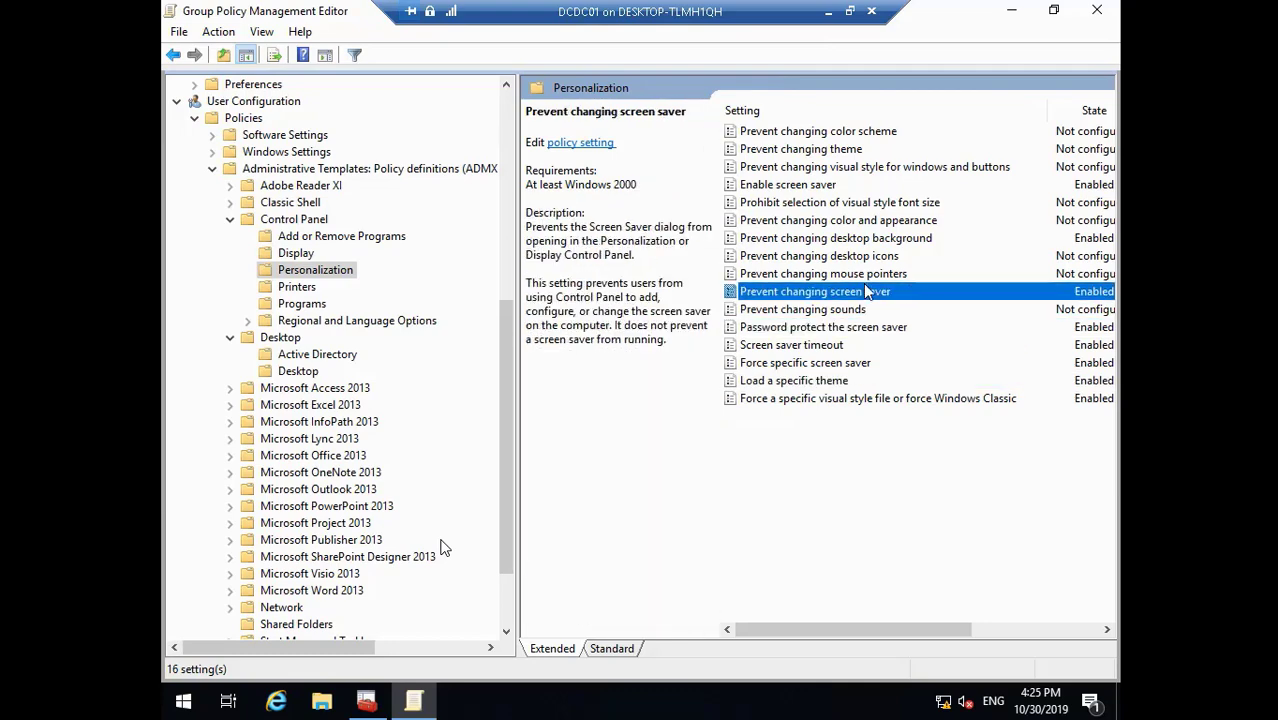
{"action": "left_click", "coordinate": [833, 188]}
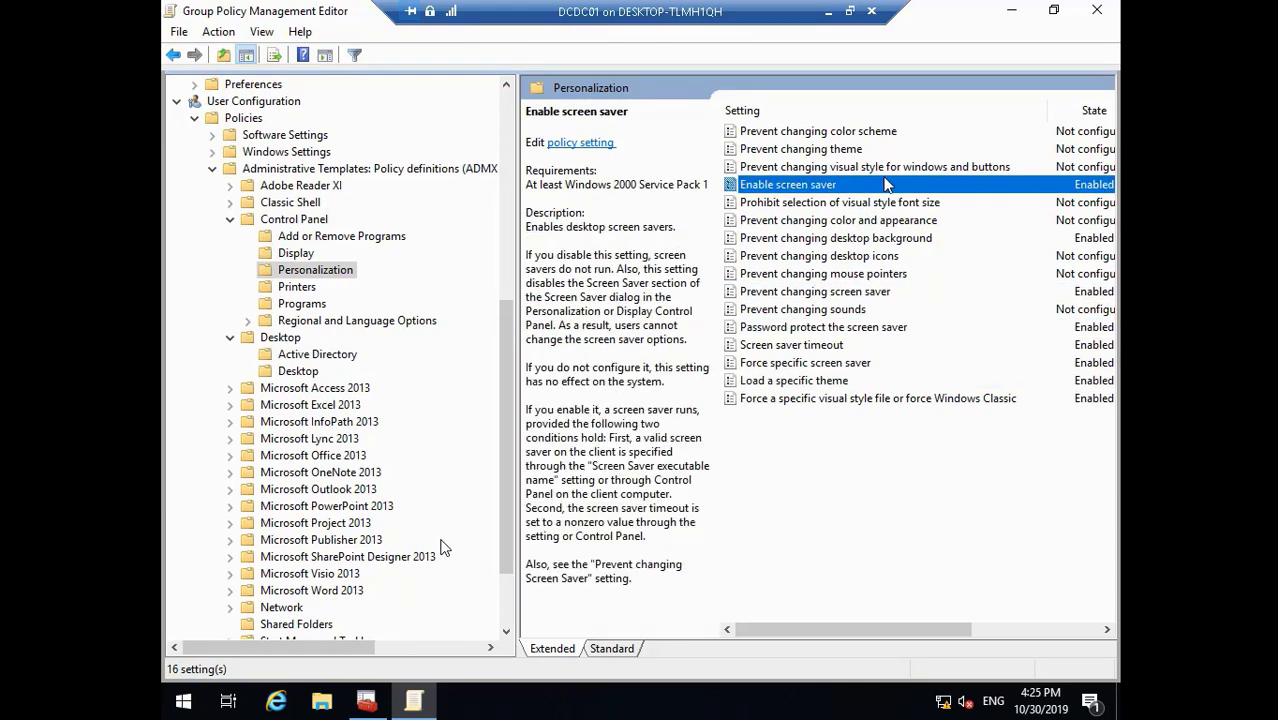
{"action": "left_click", "coordinate": [504, 612]}
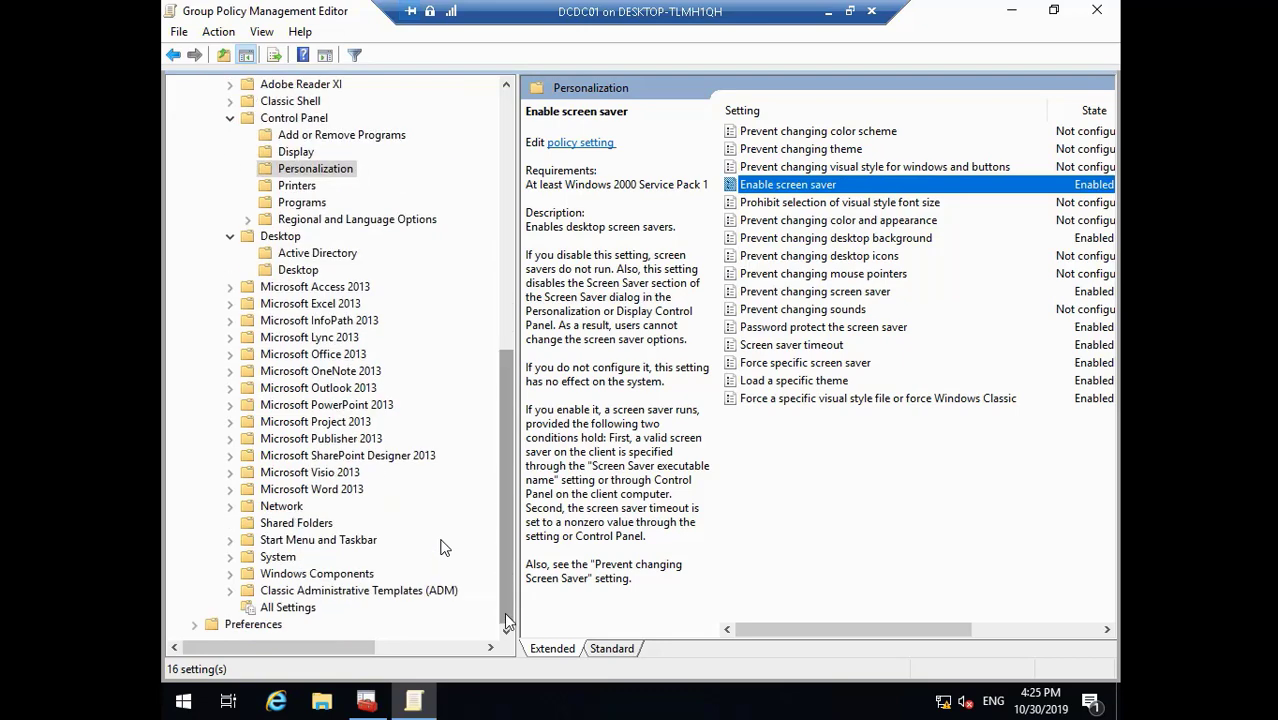
{"action": "left_click", "coordinate": [1097, 10]}
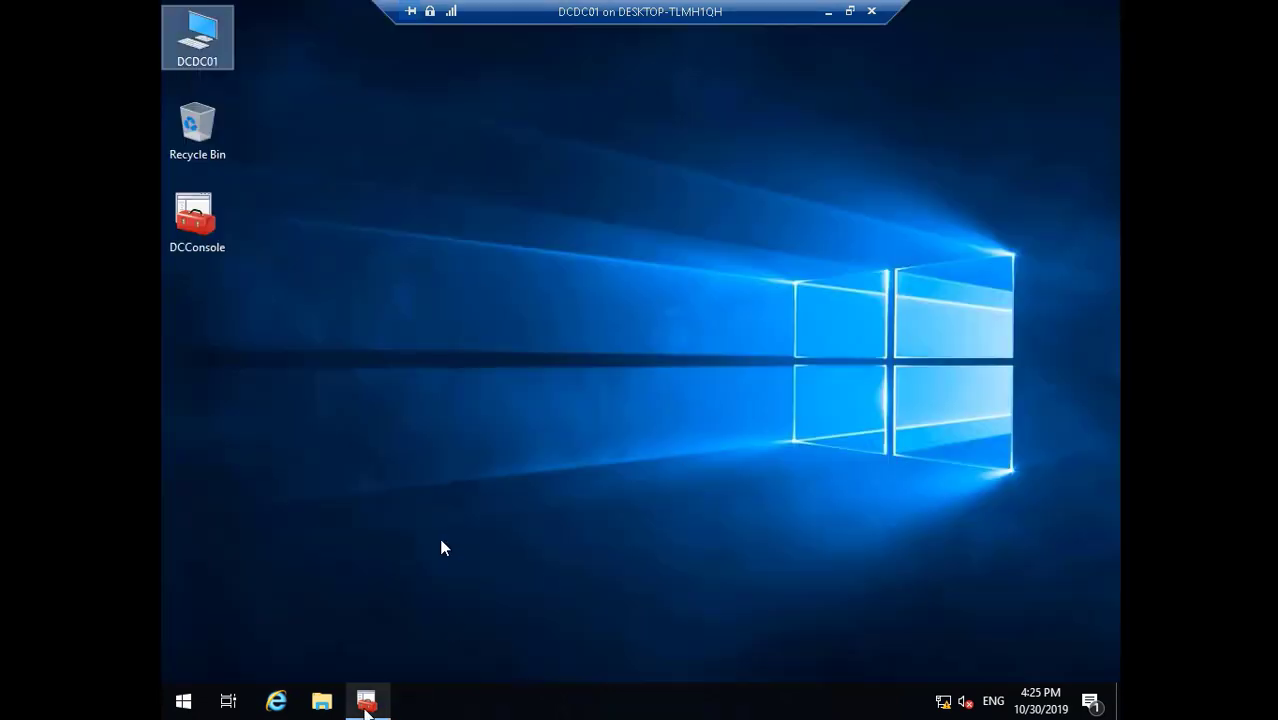
- Close DCConsole, saving its console settings
{"action": "left_click", "coordinate": [366, 700]}
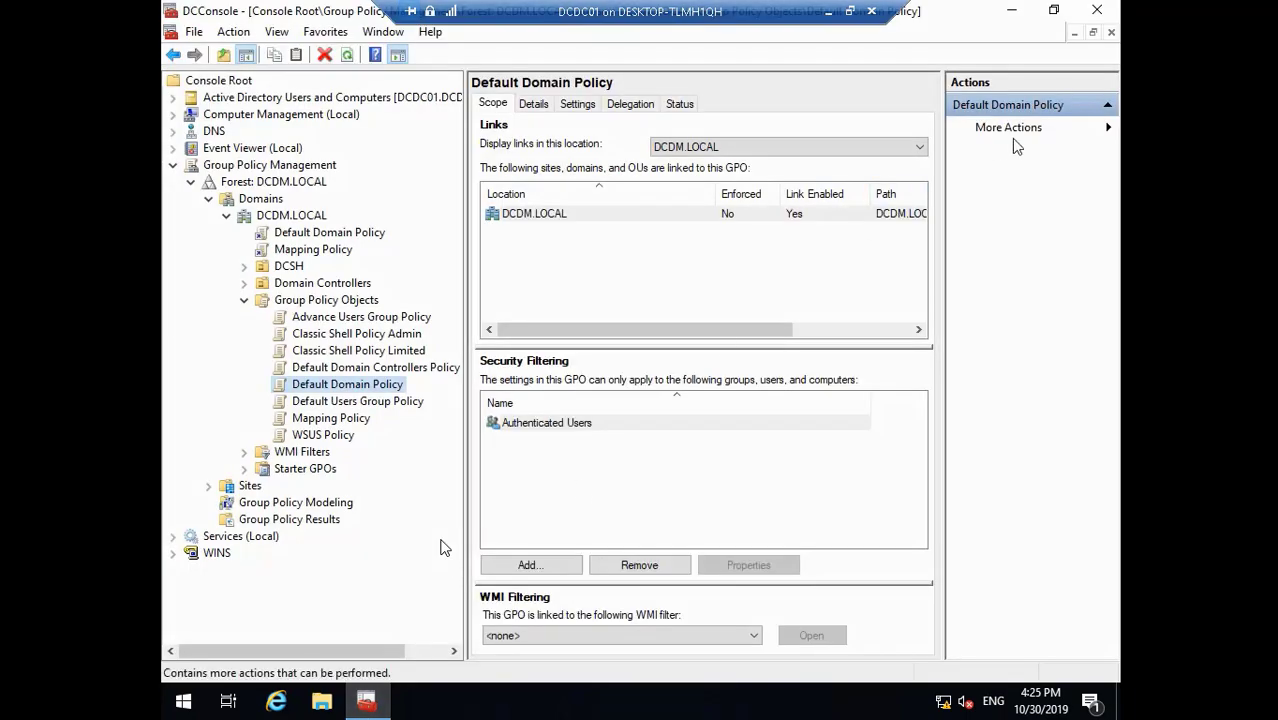
{"action": "left_click", "coordinate": [1103, 11]}
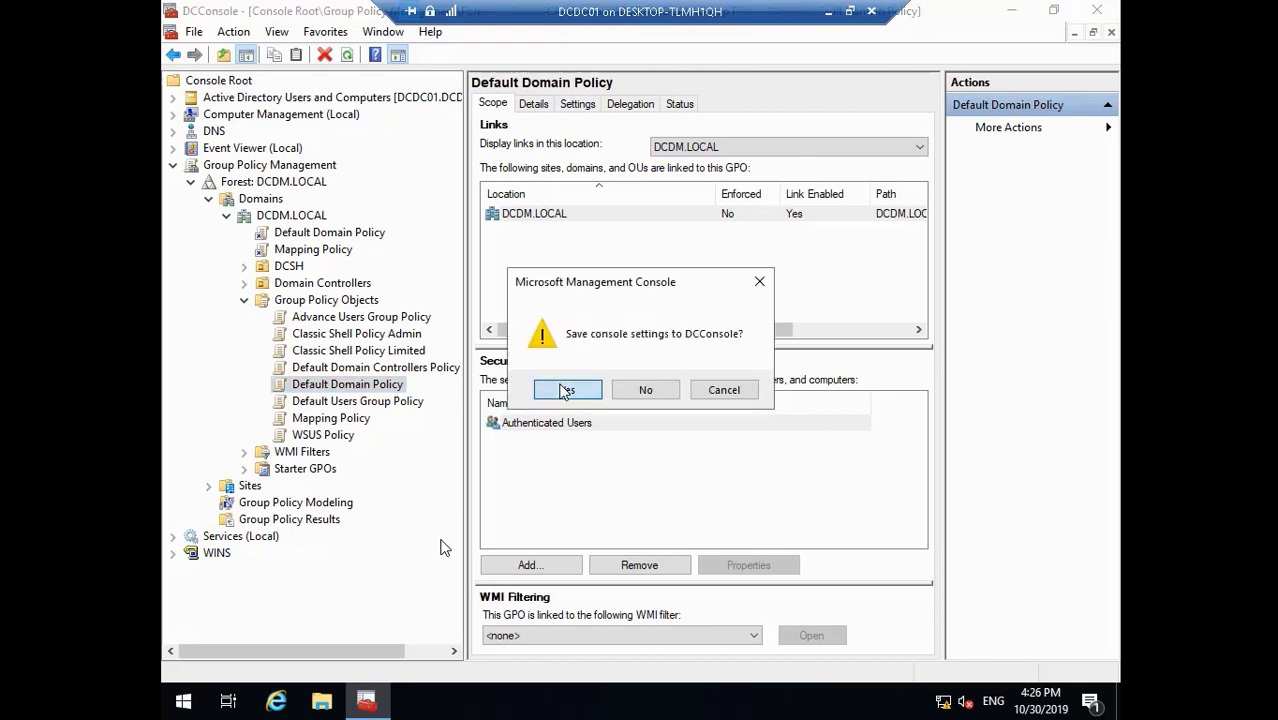
{"action": "left_click", "coordinate": [533, 388]}
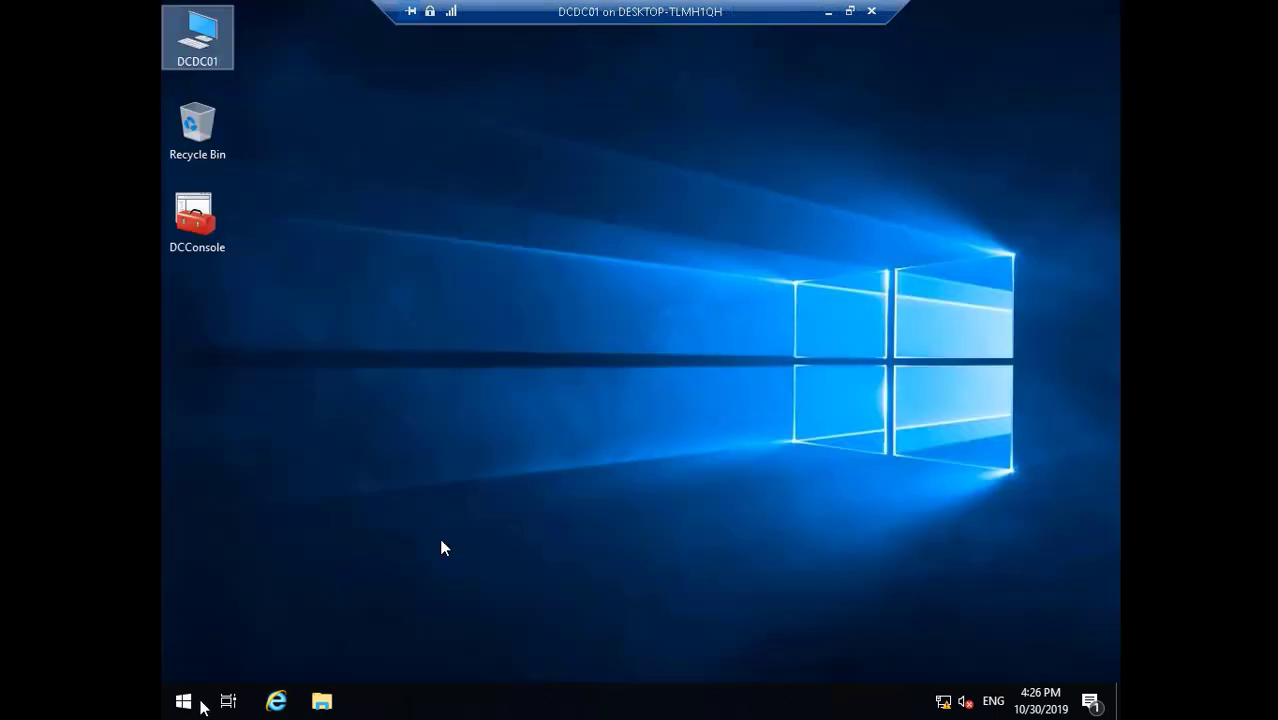
- Check the Classic Start Menu settings without changes, then restart DCDC01
{"action": "right_click", "coordinate": [189, 699]}
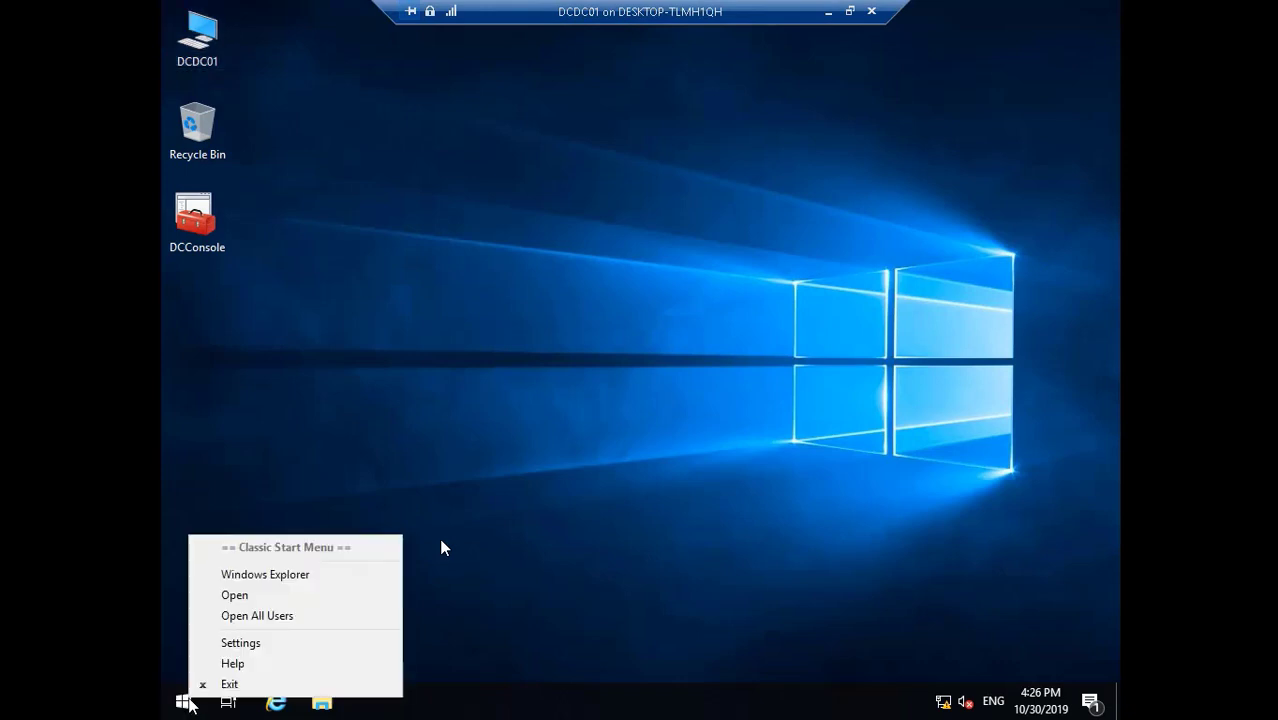
{"action": "left_click", "coordinate": [171, 705]}
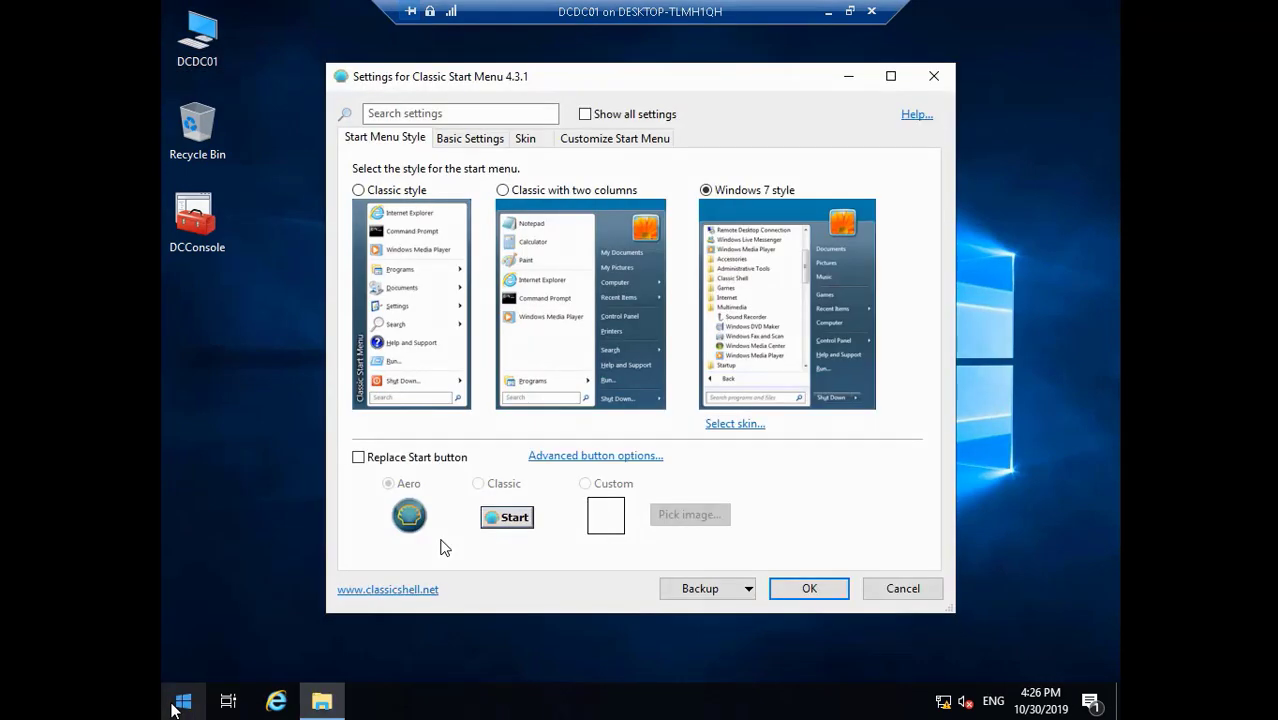
{"action": "left_click", "coordinate": [808, 590]}
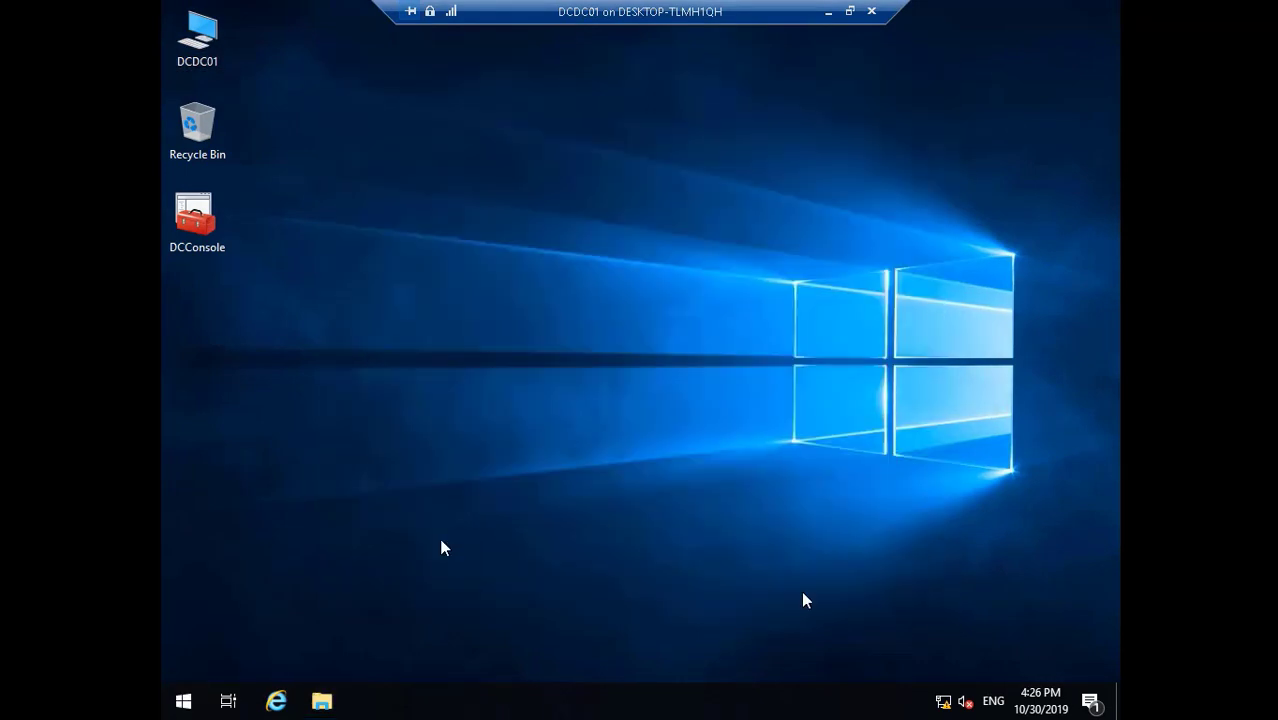
{"action": "left_click", "coordinate": [186, 699]}
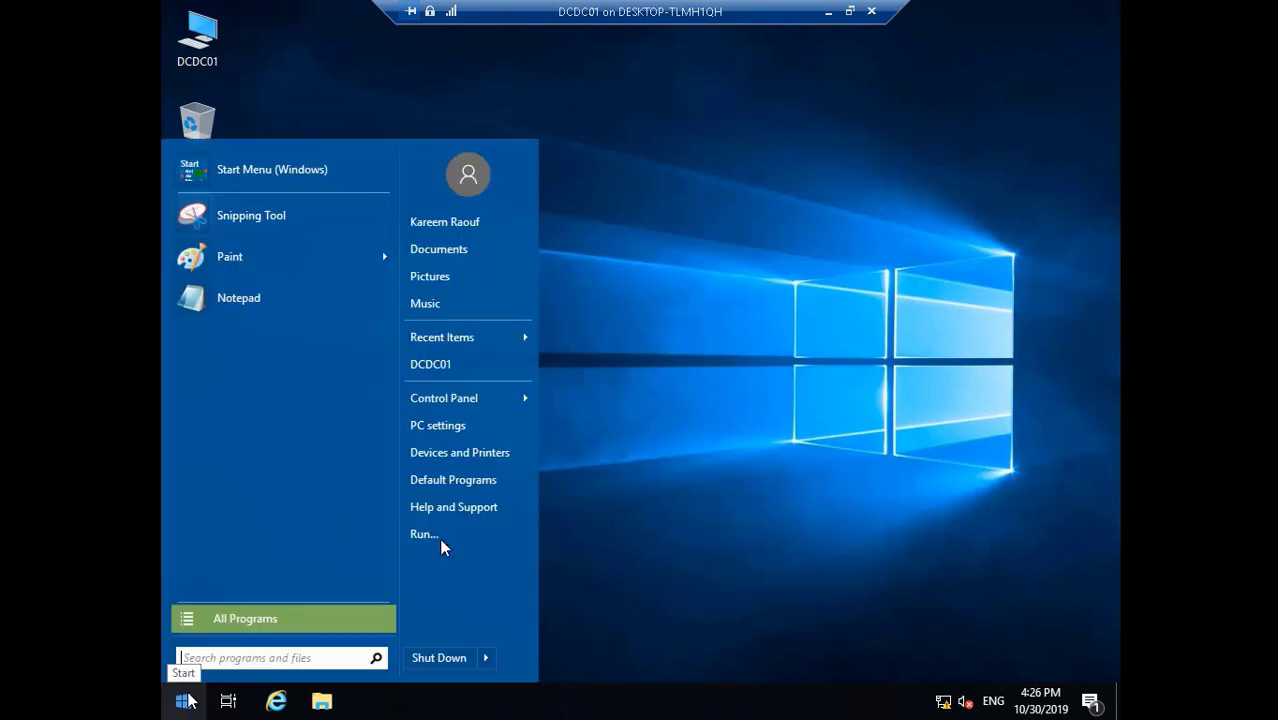
{"action": "left_click", "coordinate": [489, 660]}
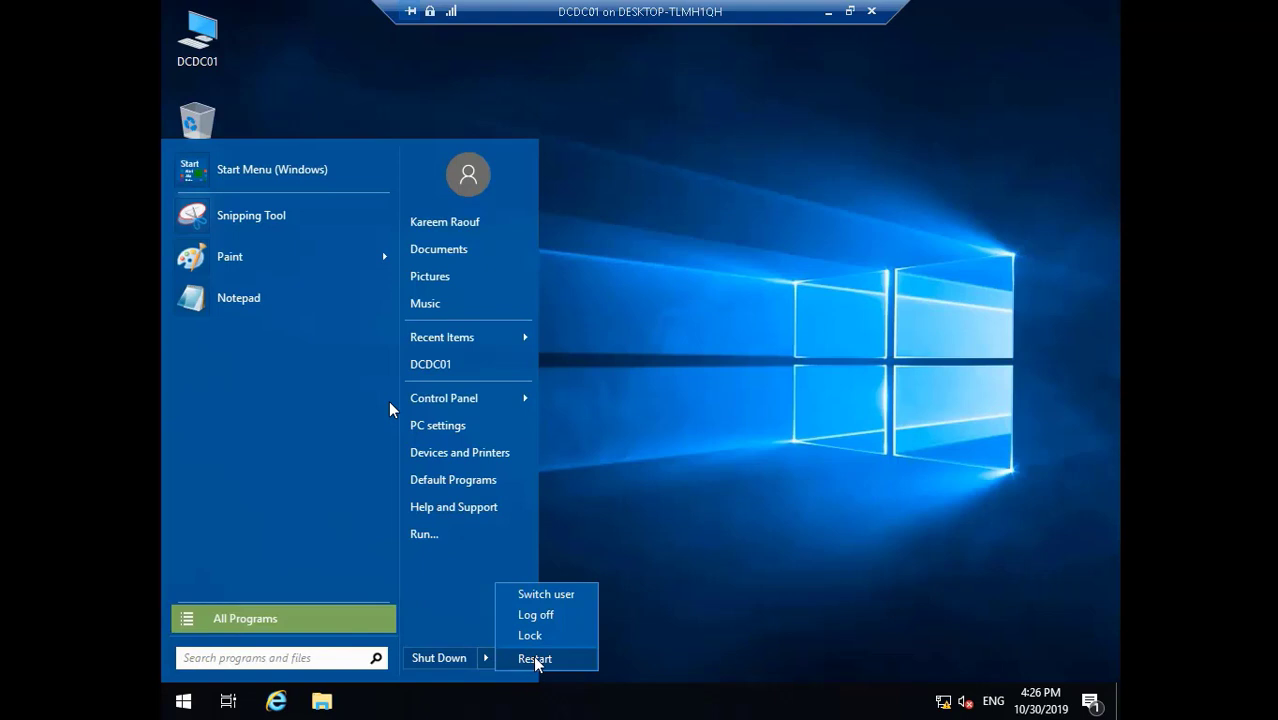
{"action": "left_click", "coordinate": [510, 655]}
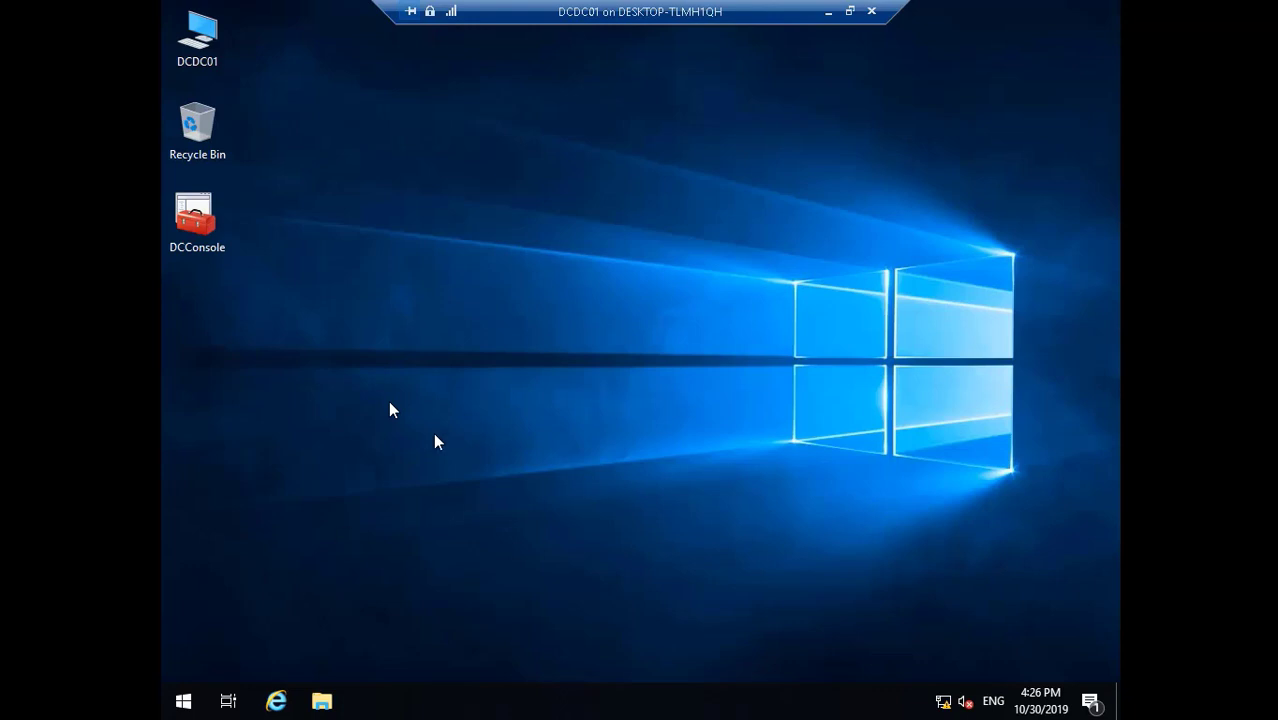
- Reopen the DCDC01 remote session and switch it to a window
{"action": "left_click", "coordinate": [827, 12]}
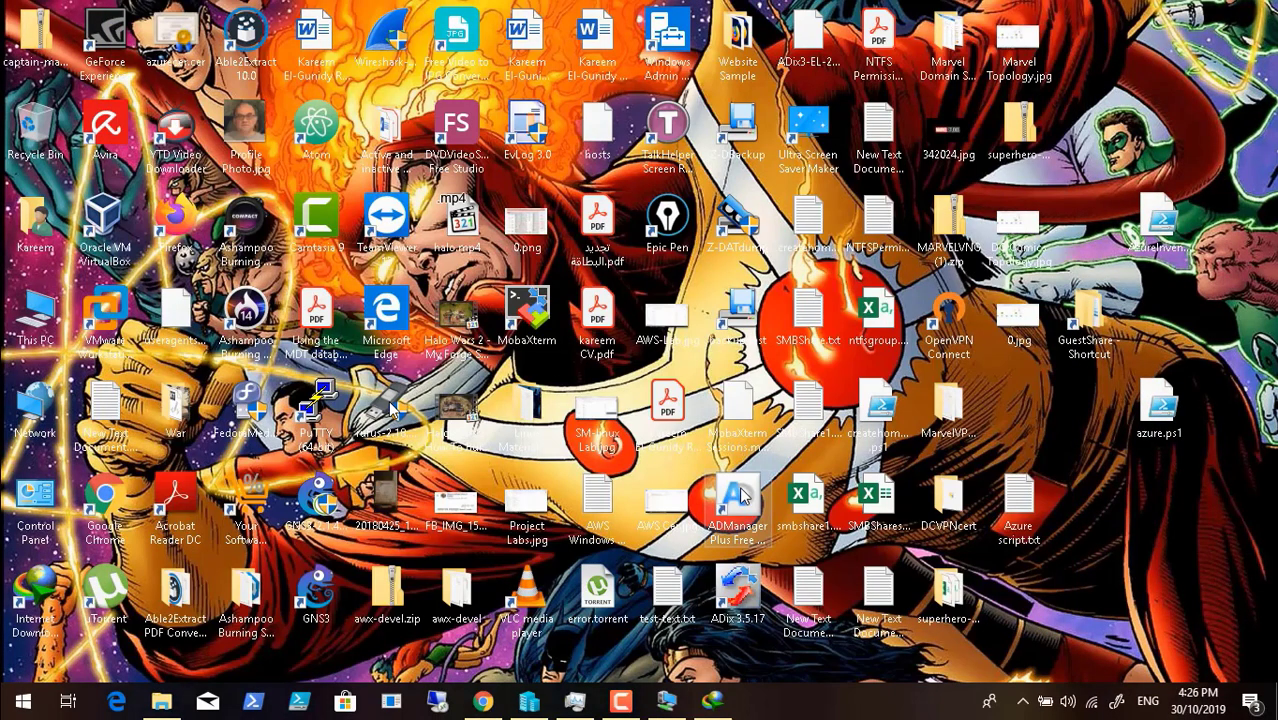
{"action": "left_click", "coordinate": [620, 700]}
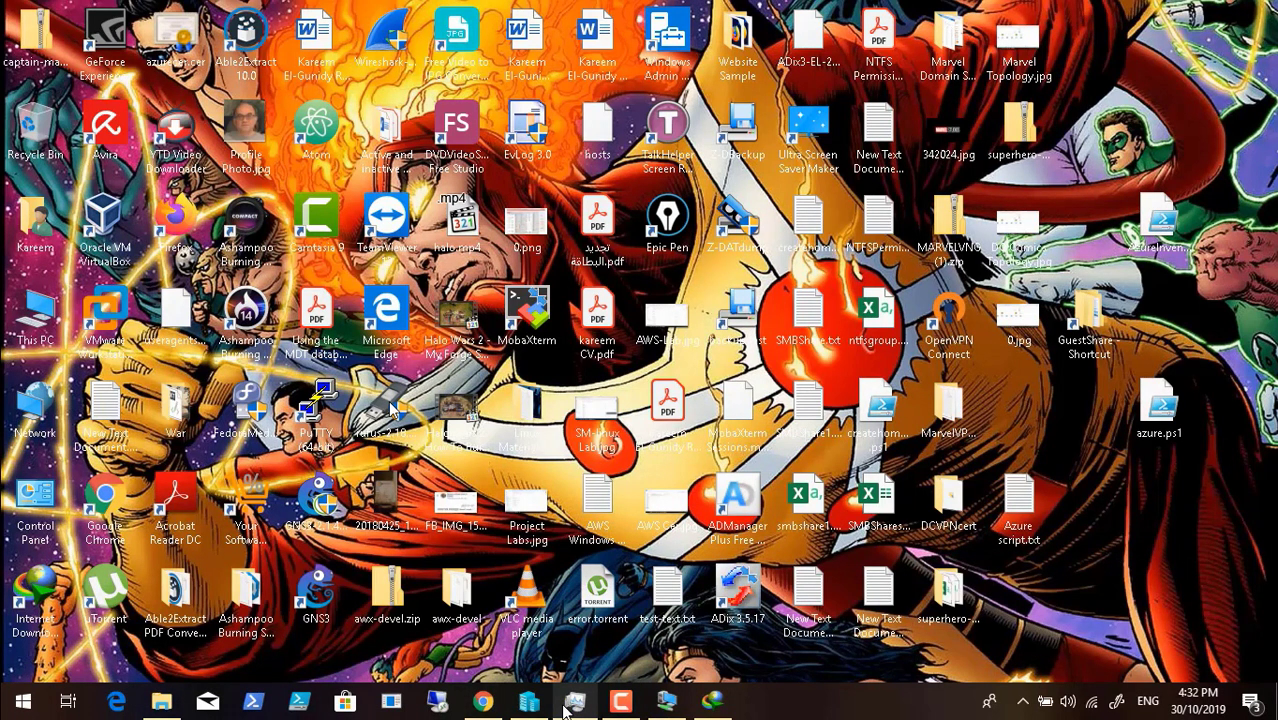
{"action": "left_click", "coordinate": [666, 702]}
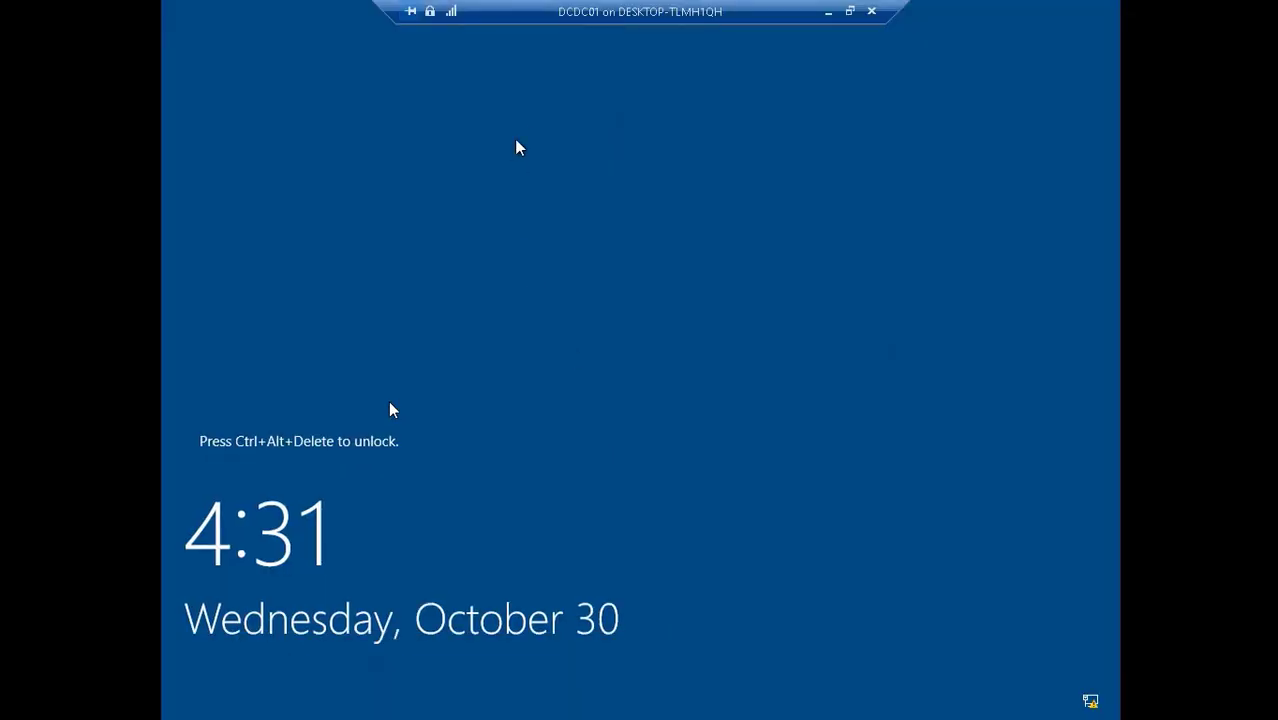
{"action": "left_click", "coordinate": [849, 11]}
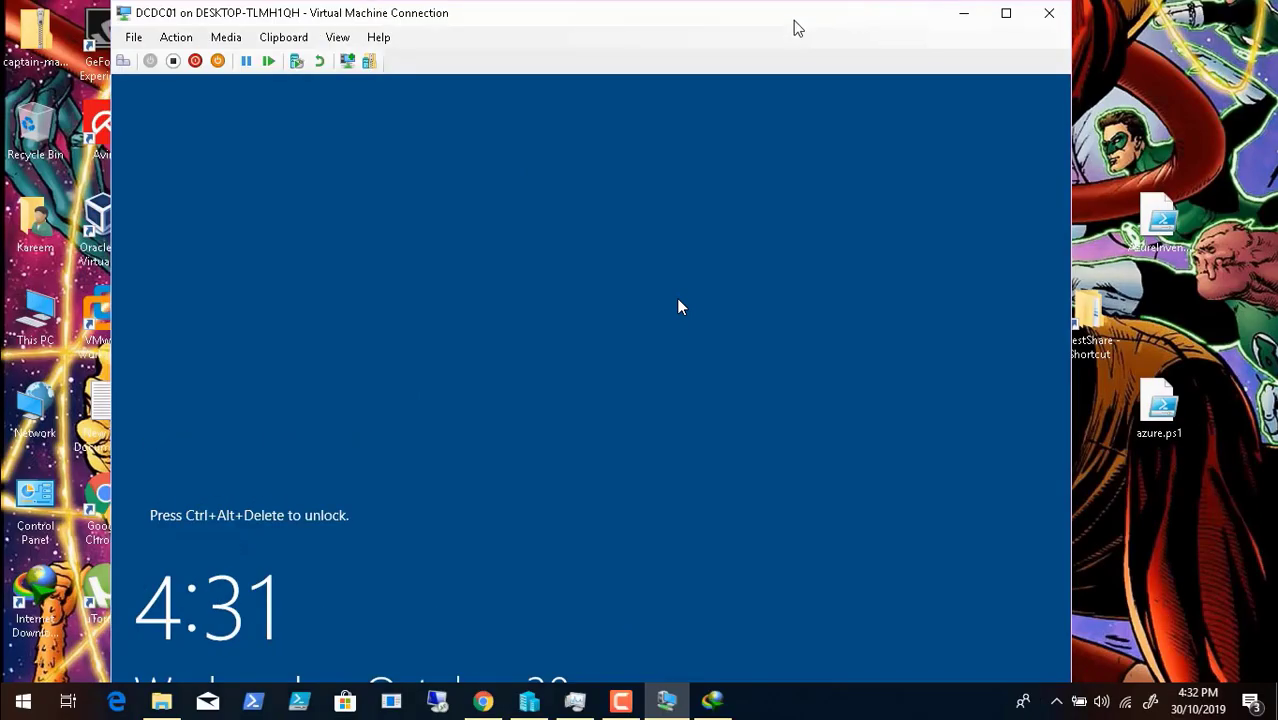
{"action": "left_click", "coordinate": [176, 37]}
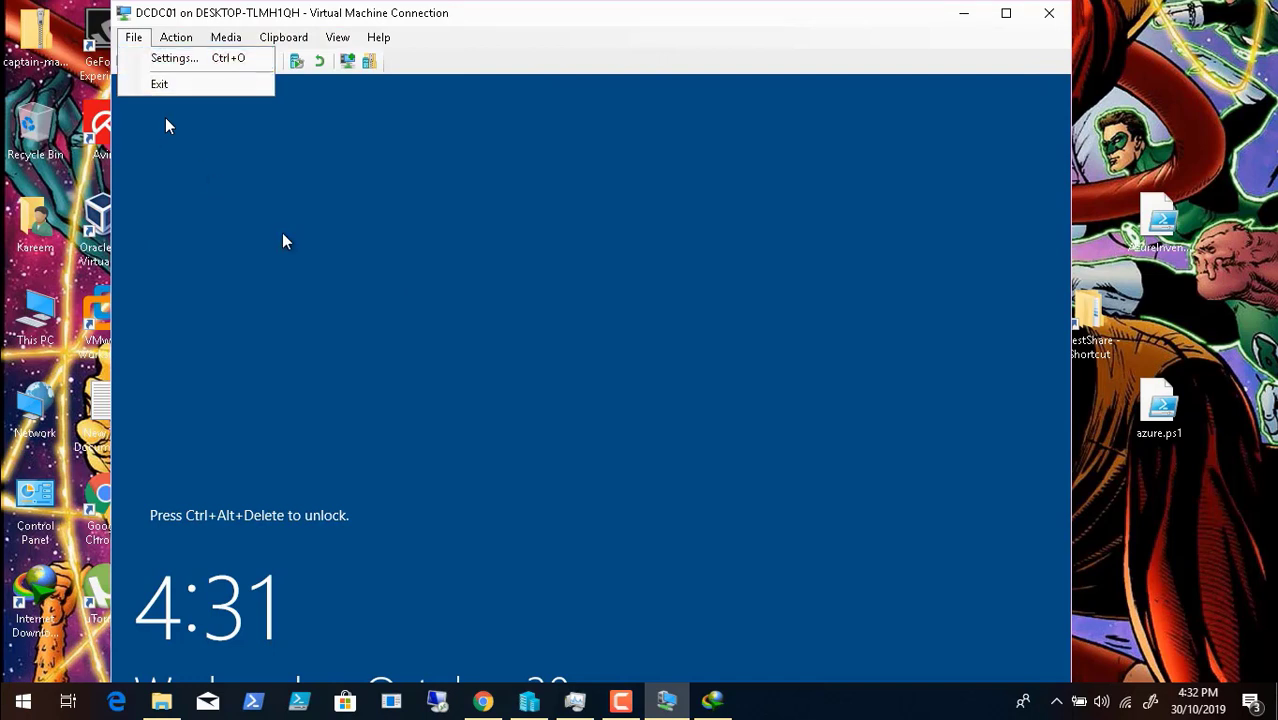
{"action": "left_click", "coordinate": [474, 47]}
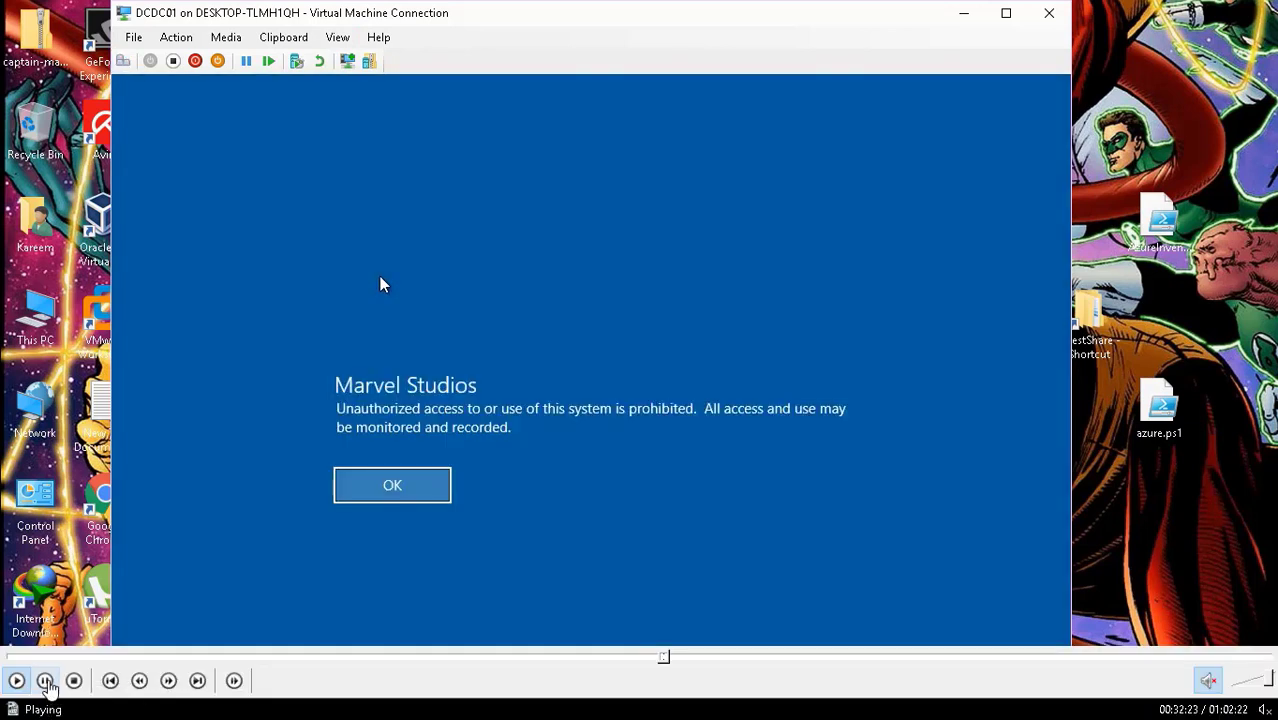
- Accept the Marvel Studios legal notice to reach the Other user sign-in for DCDM
{"action": "left_click", "coordinate": [45, 681]}
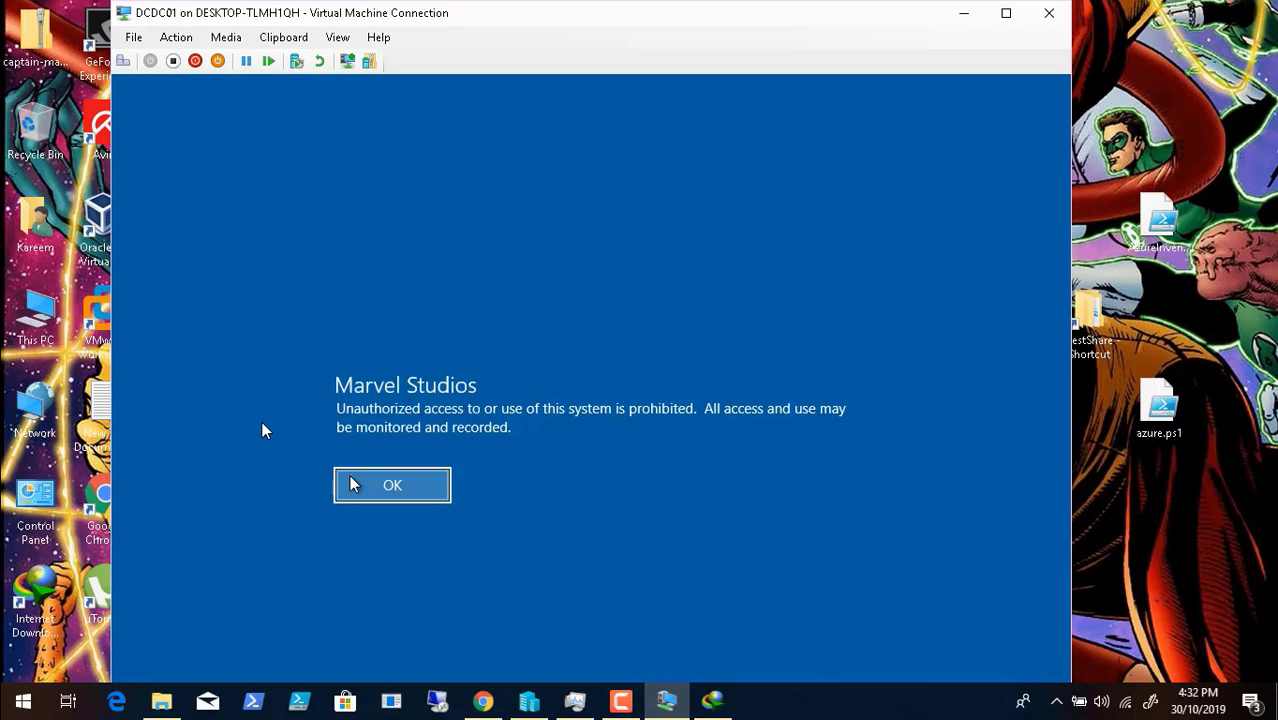
{"action": "mouse_move", "coordinate": [41, 662]}
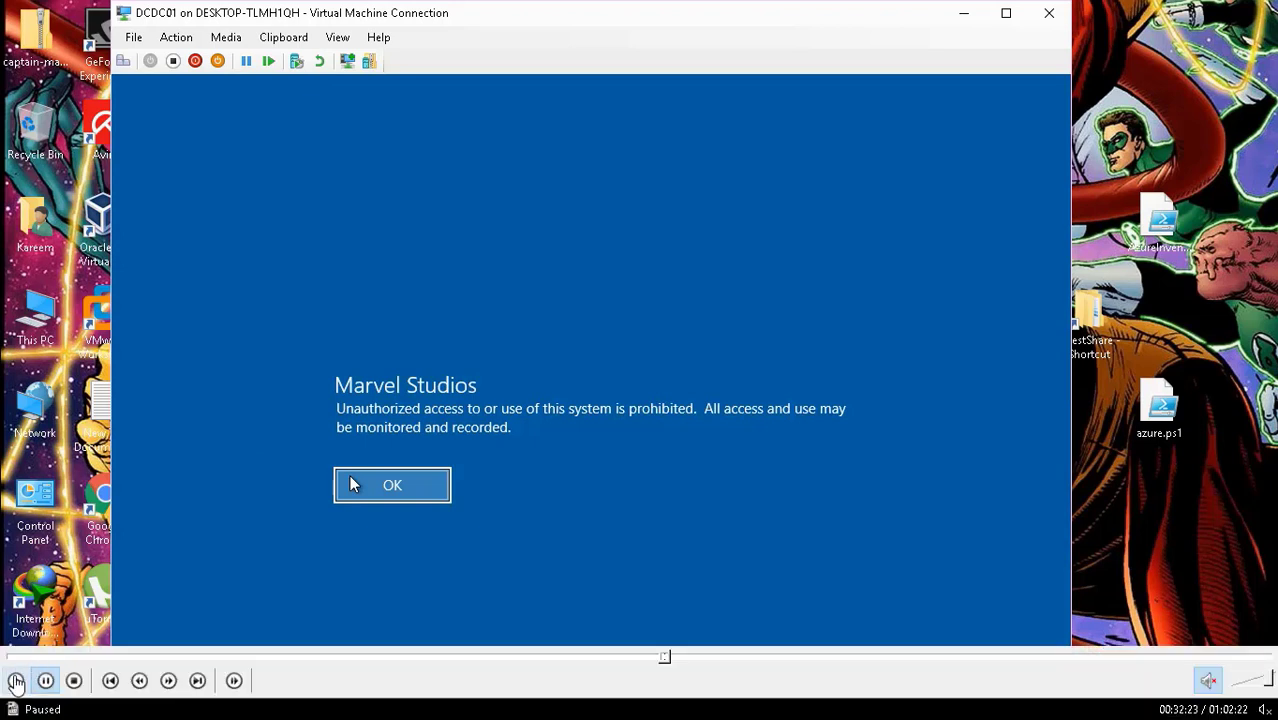
{"action": "left_click", "coordinate": [16, 681]}
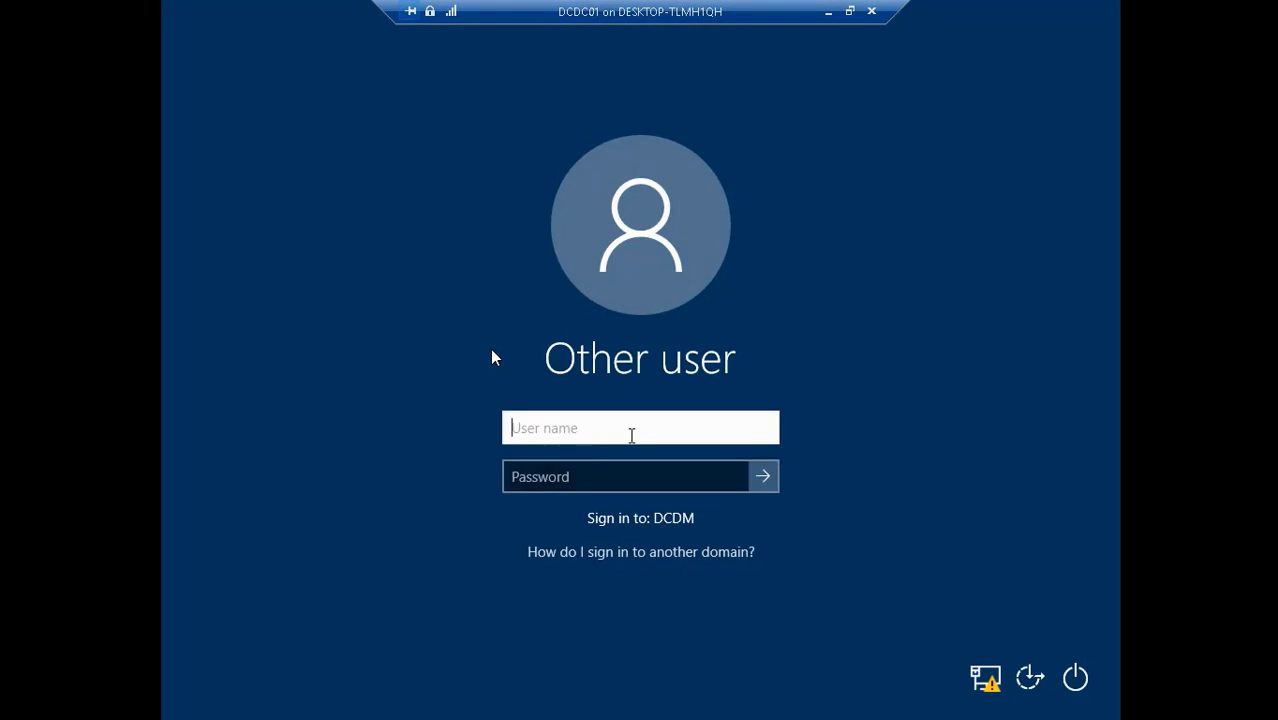
- Sign in to DCDM with the domain user's name and password
{"action": "key", "text": "Tab"}
{"action": "type", "text": "*****"}
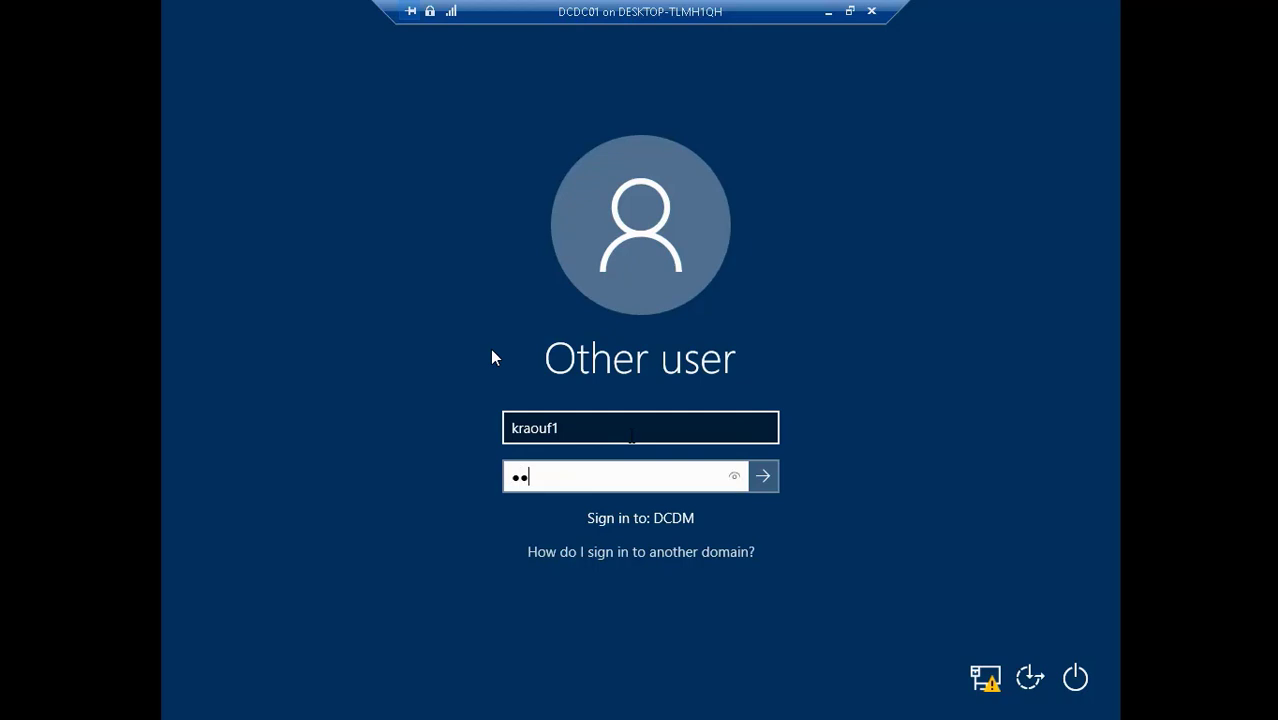
{"action": "type", "text": "******"}
{"action": "key", "text": "Return"}
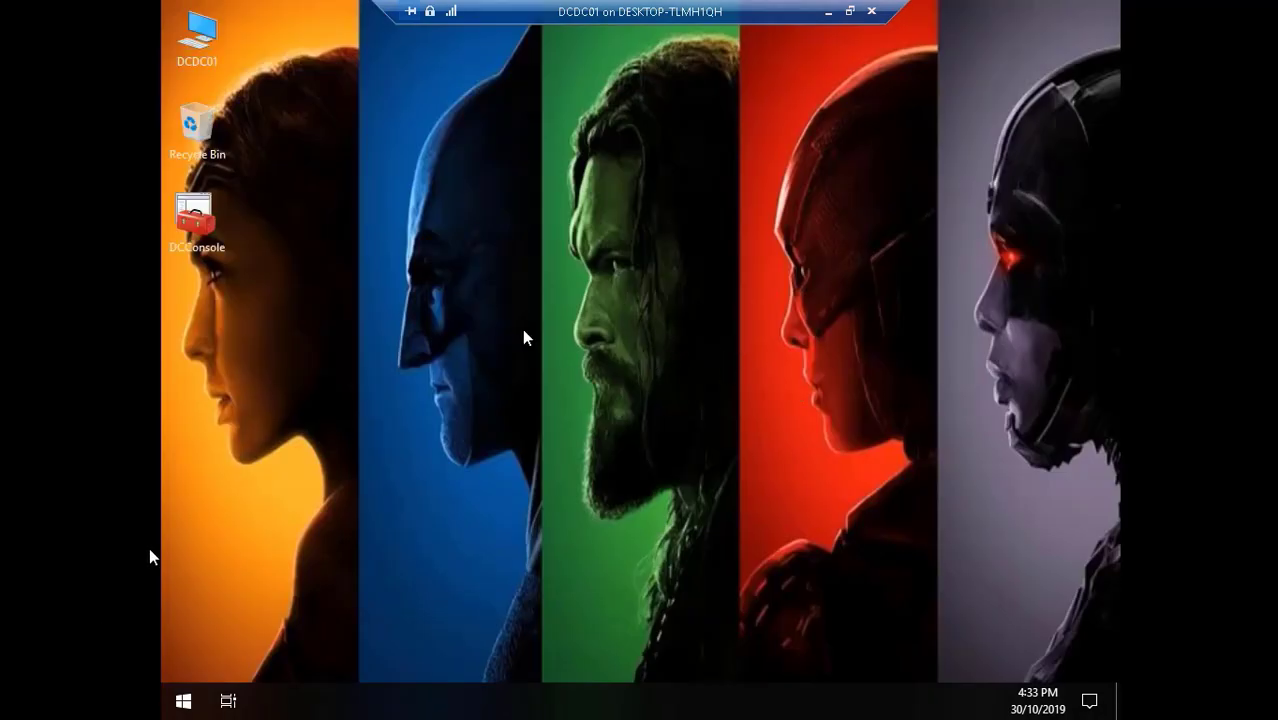
- Set the display resolution to 1366 × 768, keep it, and close Settings
{"action": "right_click", "coordinate": [423, 241]}
{"action": "left_click", "coordinate": [500, 420]}
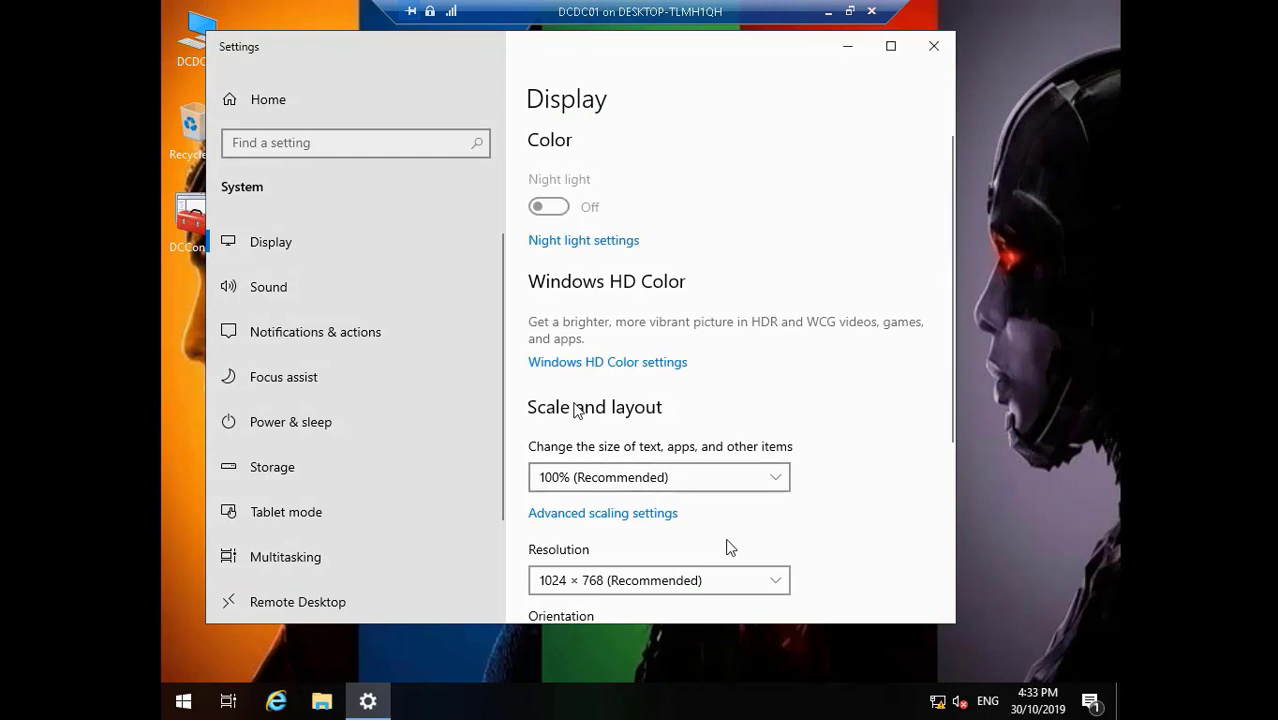
{"action": "left_click", "coordinate": [768, 589]}
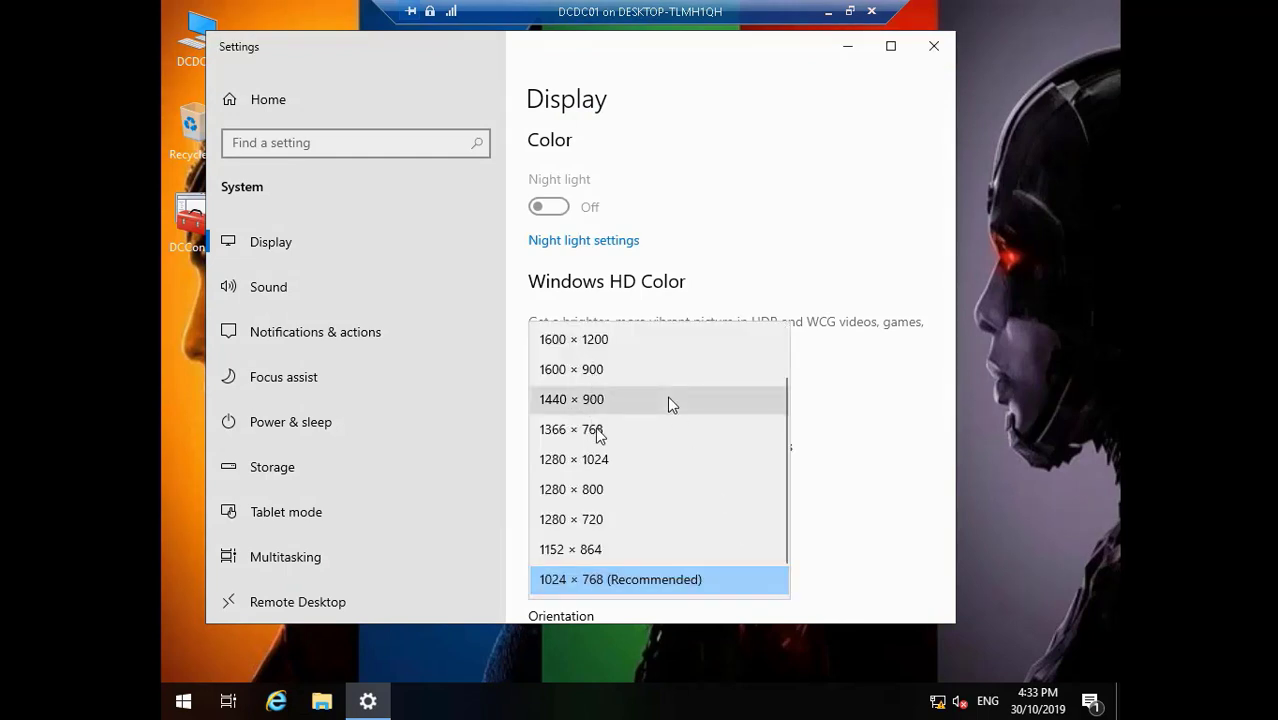
{"action": "left_click", "coordinate": [655, 429]}
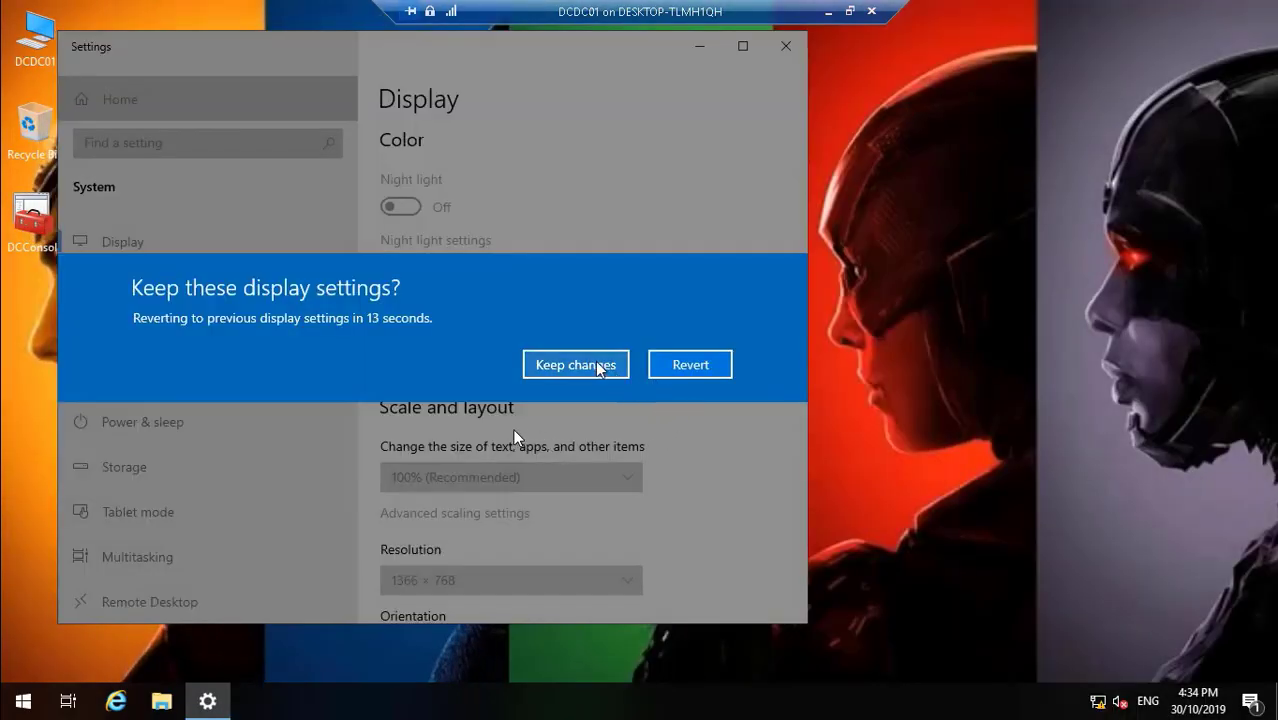
{"action": "left_click", "coordinate": [600, 366]}
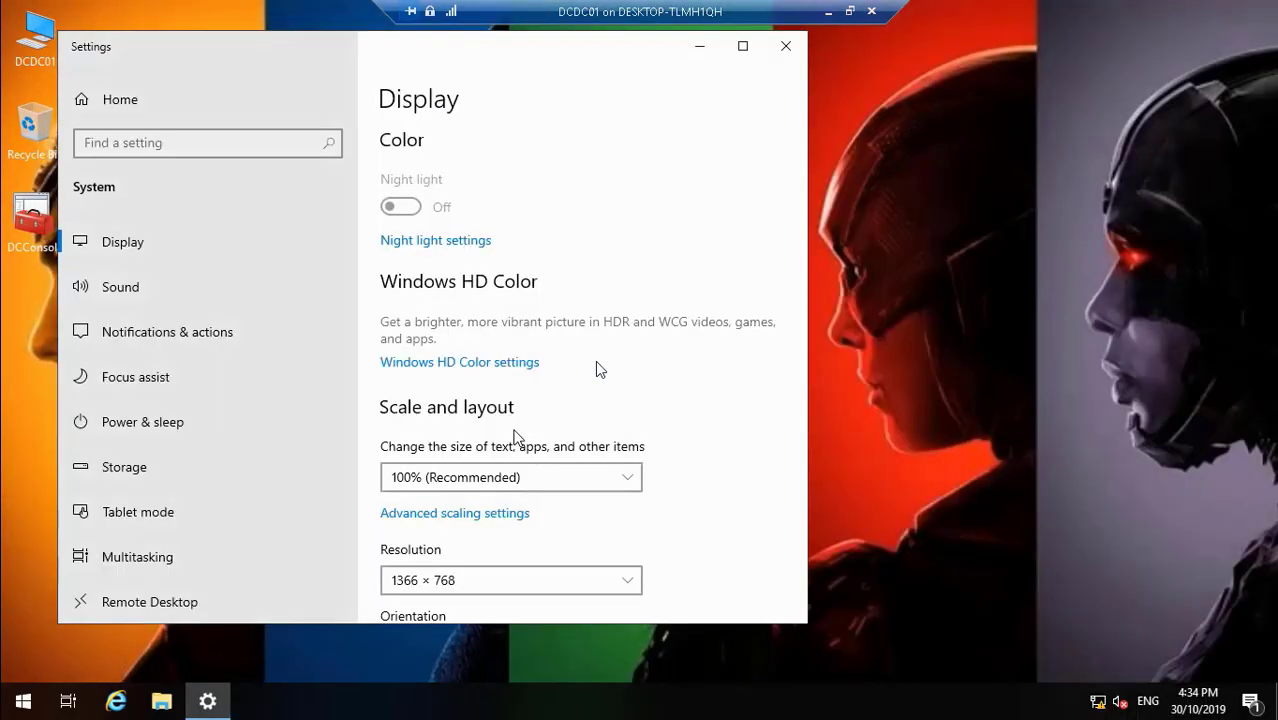
{"action": "left_click", "coordinate": [786, 50]}
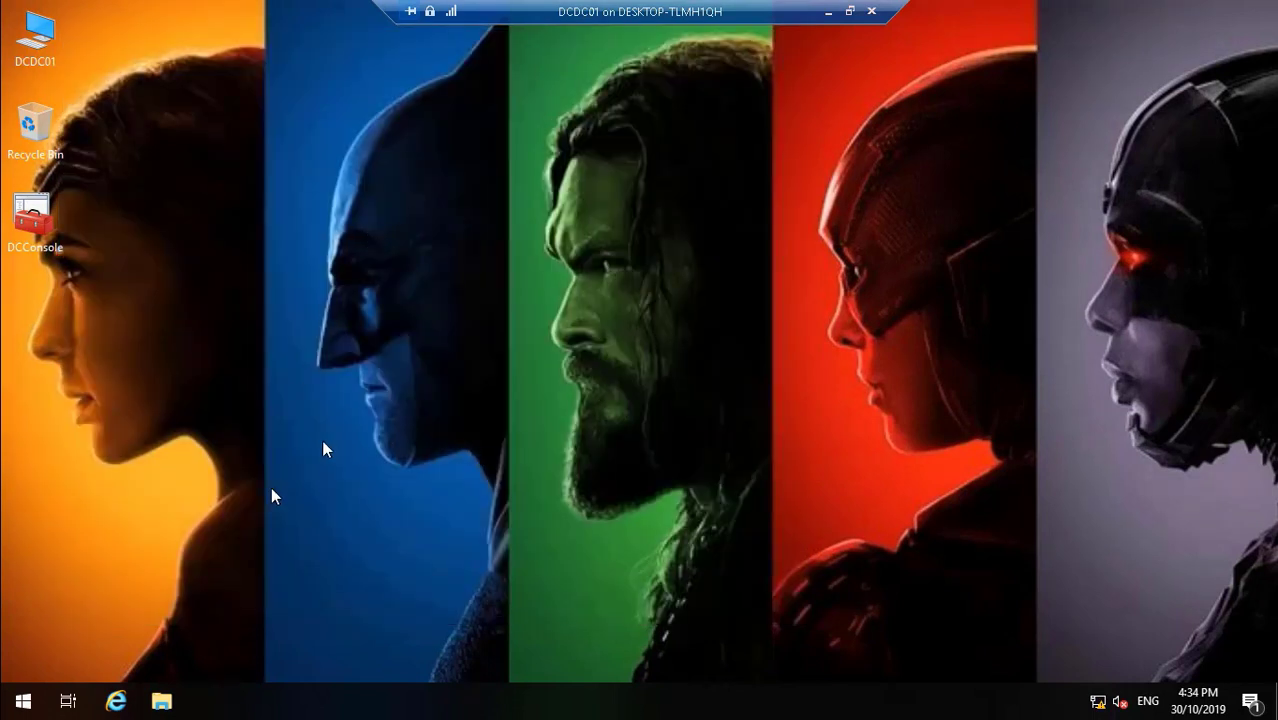
- Launch DCConsole and dismiss the restart notification in Action Center
{"action": "double_click", "coordinate": [25, 221]}
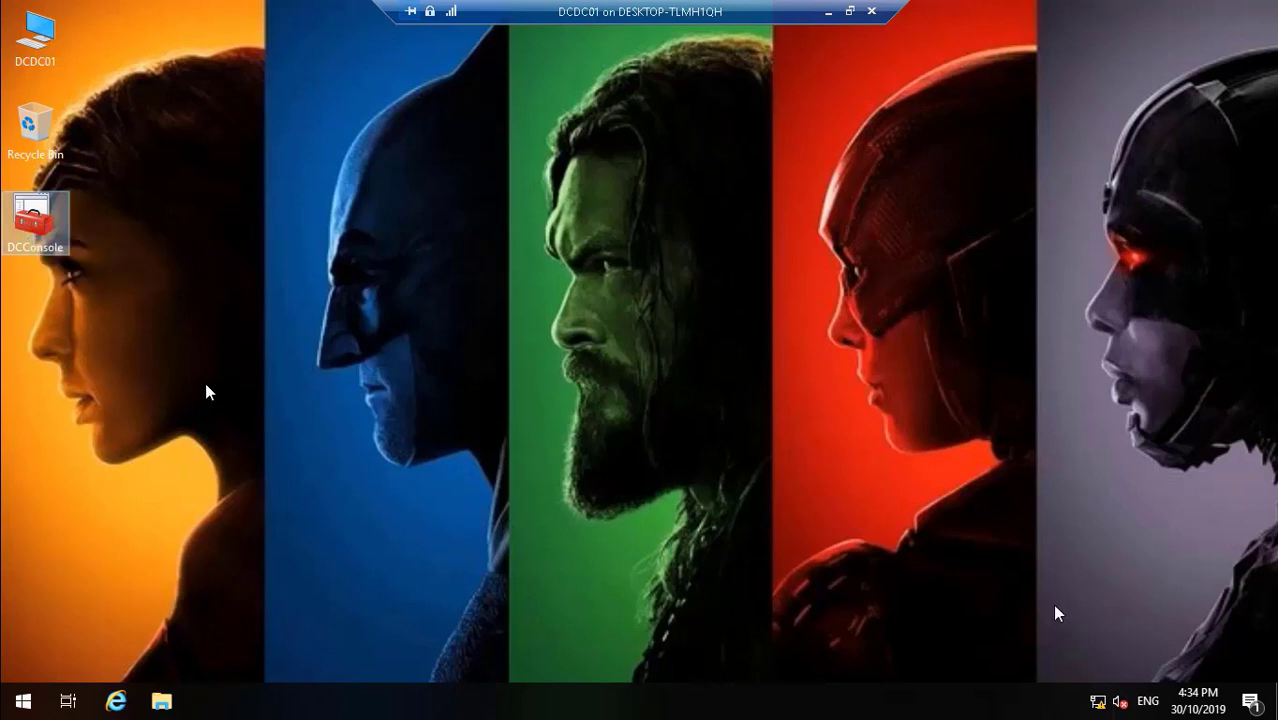
{"action": "left_click", "coordinate": [388, 338]}
{"action": "left_click", "coordinate": [1255, 702]}
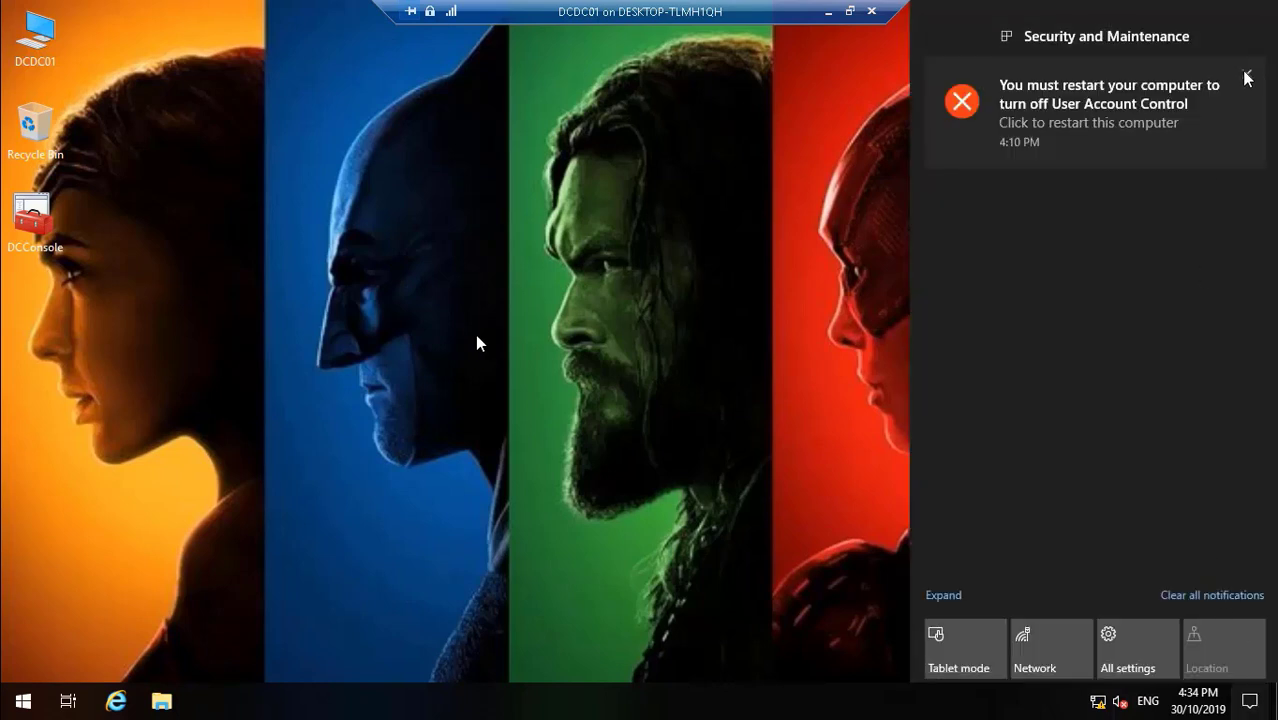
{"action": "left_click", "coordinate": [1247, 76]}
- Edit Default Domain Policy in a maximized editor and expand Computer Configuration > Policies > Windows Settings
{"action": "left_click", "coordinate": [648, 318]}
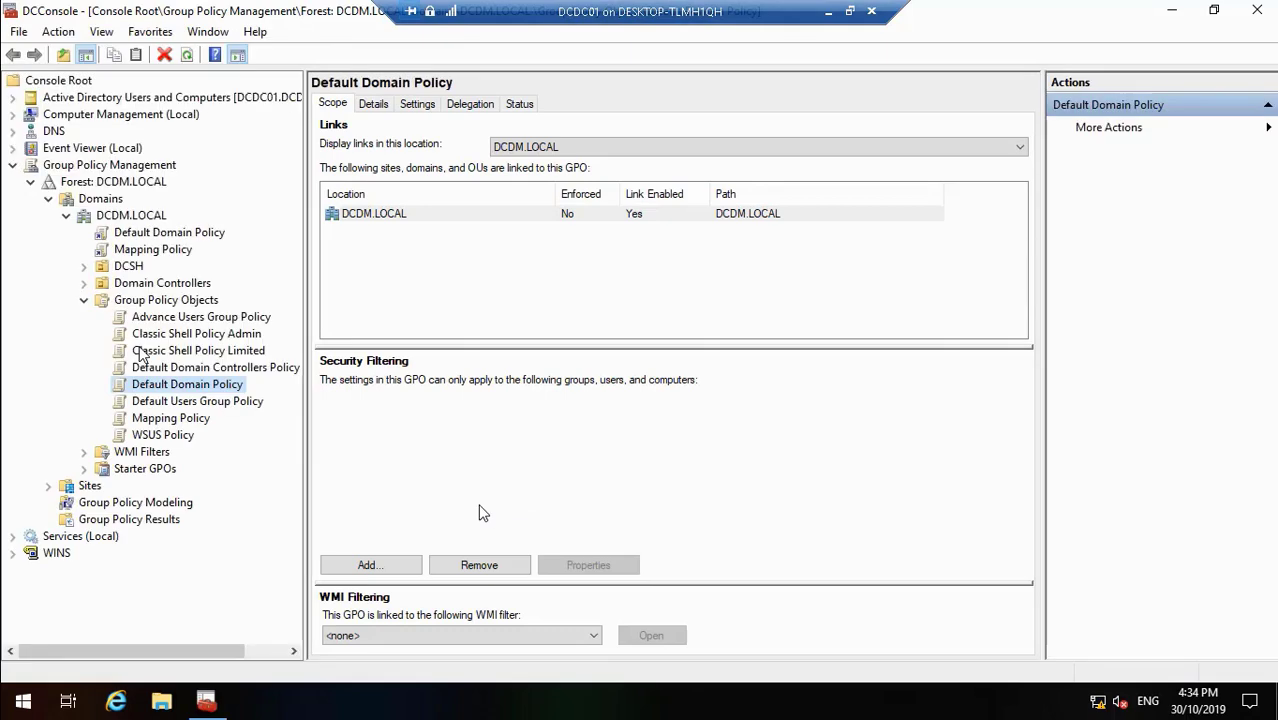
{"action": "right_click", "coordinate": [192, 386]}
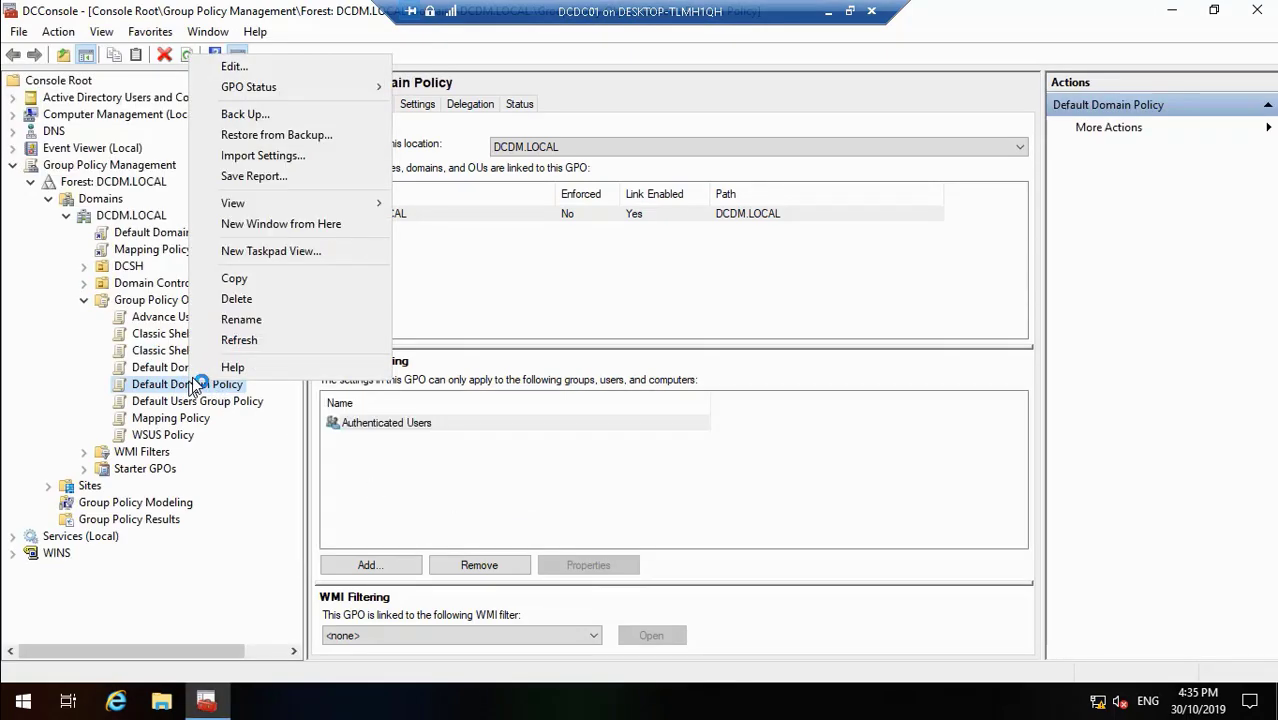
{"action": "left_click", "coordinate": [271, 66]}
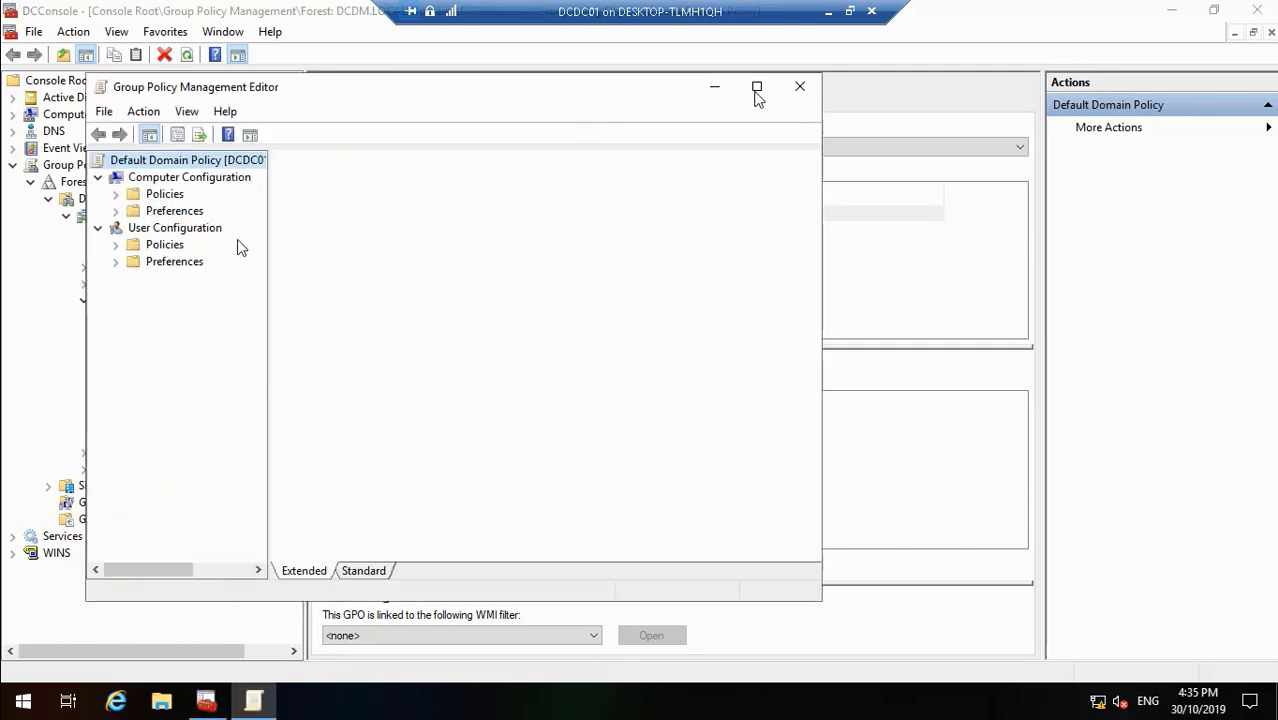
{"action": "left_click", "coordinate": [757, 89]}
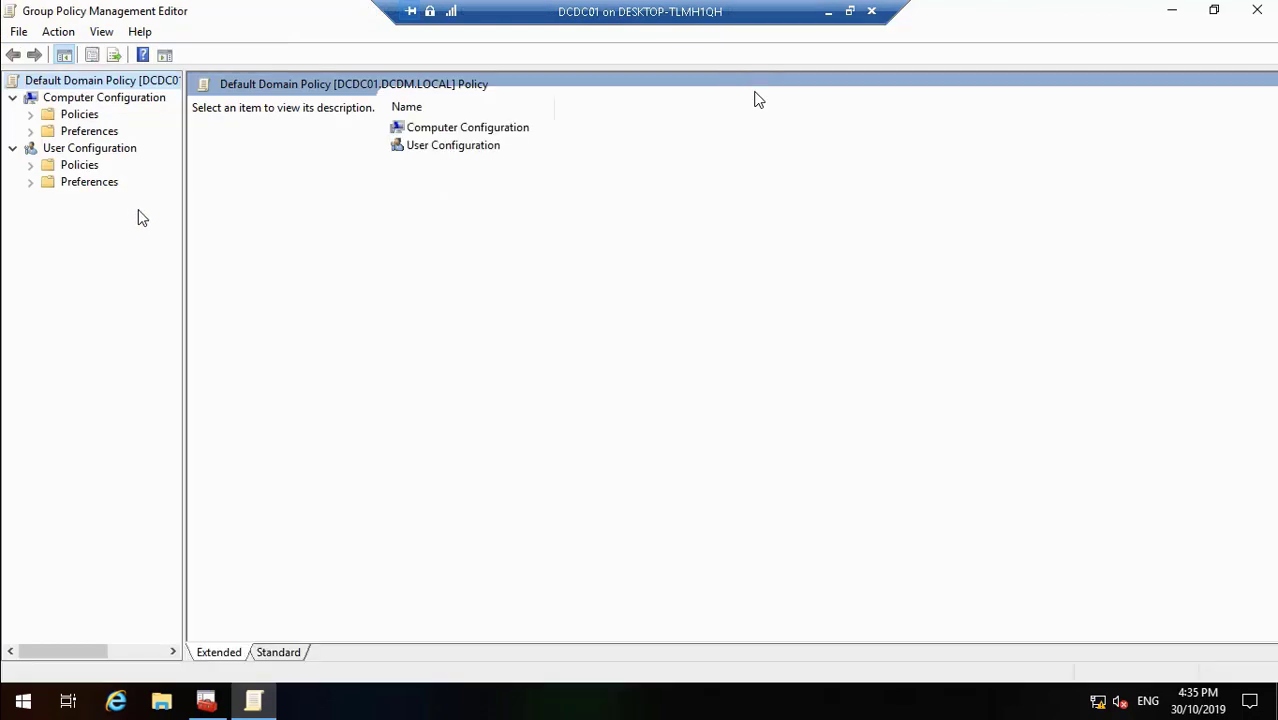
{"action": "left_click", "coordinate": [30, 114]}
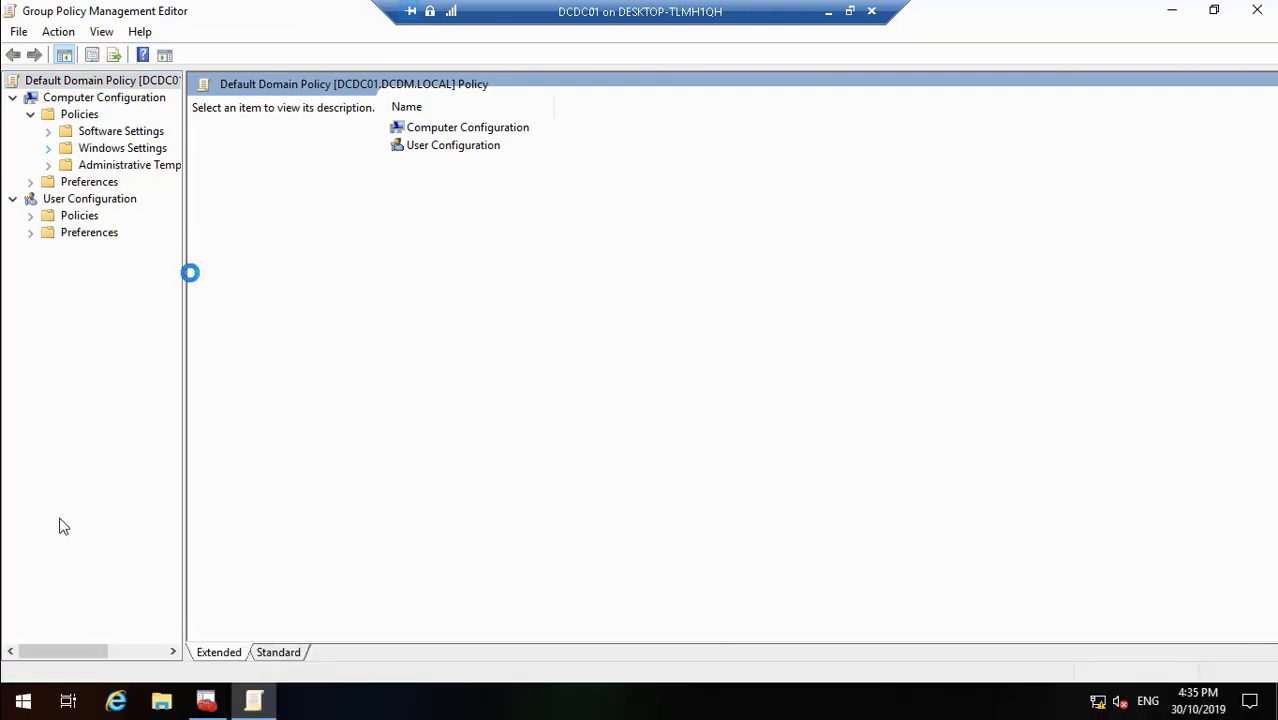
{"action": "mouse_move", "coordinate": [124, 699]}
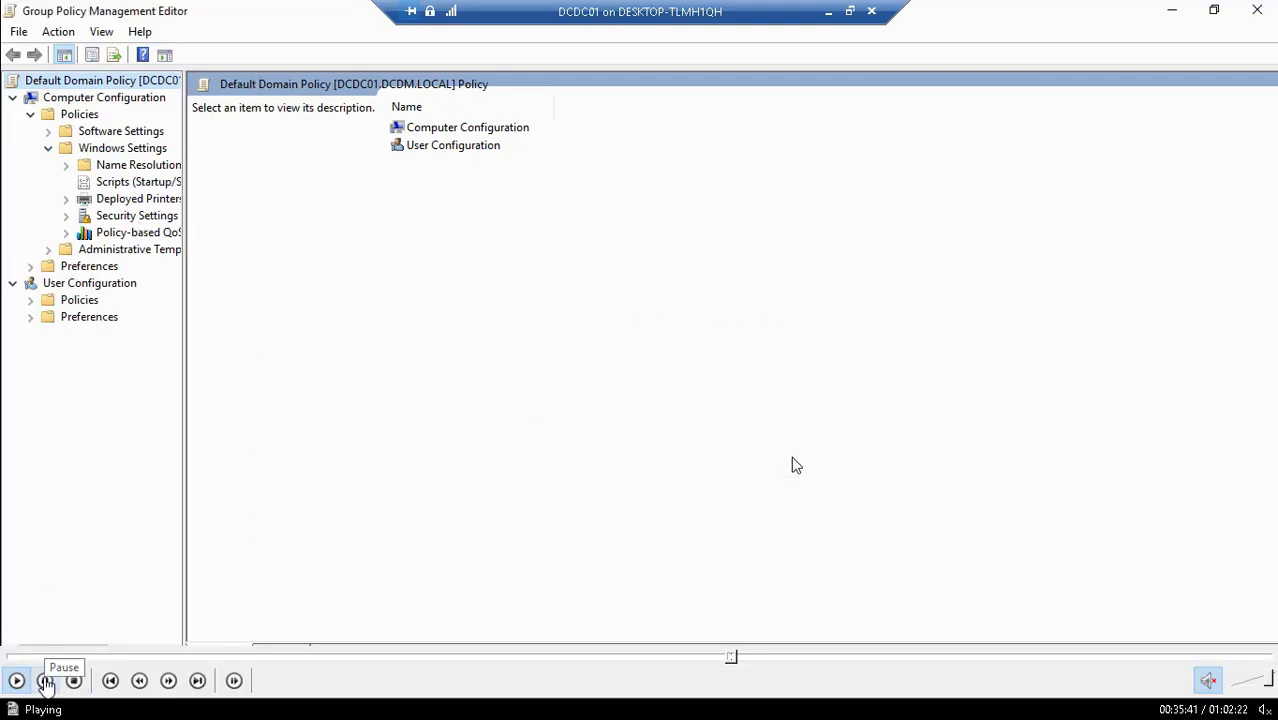
{"action": "left_click", "coordinate": [45, 681]}
- Launch the Local Group Policy Editor (gpedit) from the Run box
{"action": "double_click", "coordinate": [582, 298]}
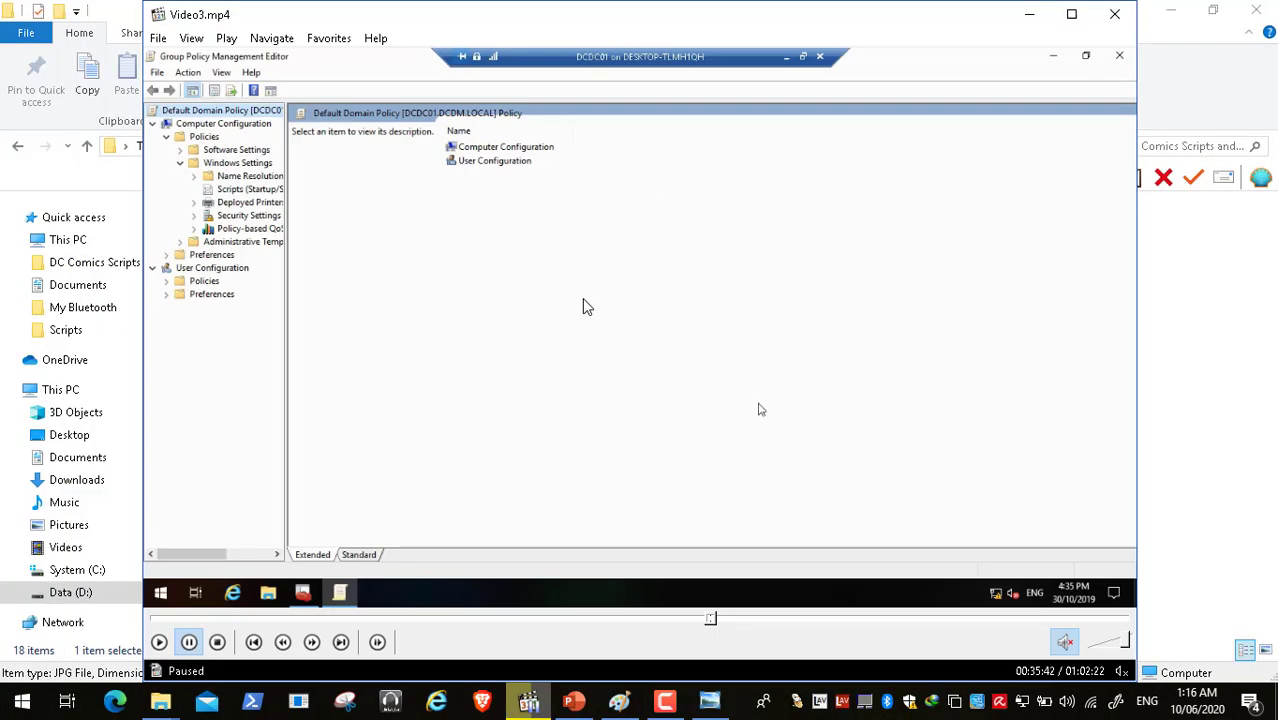
{"action": "left_click", "coordinate": [22, 706]}
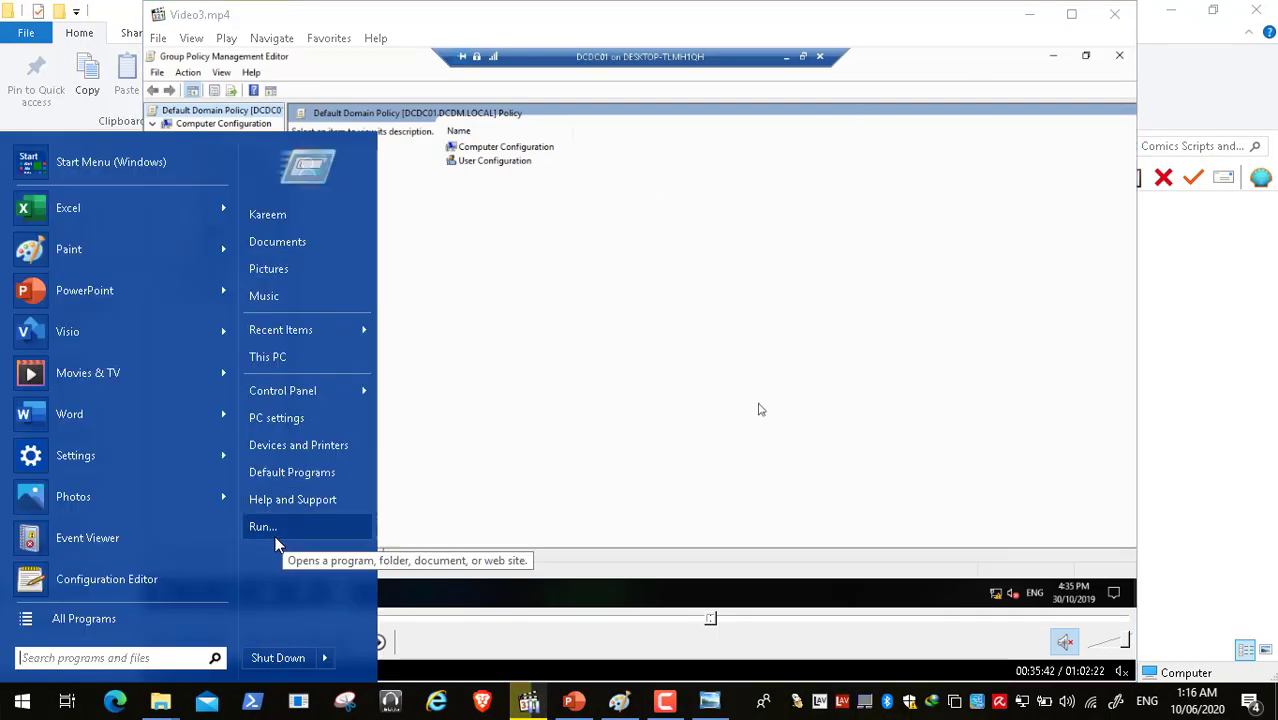
{"action": "left_click", "coordinate": [277, 535]}
{"action": "key", "text": "BackSpace"}
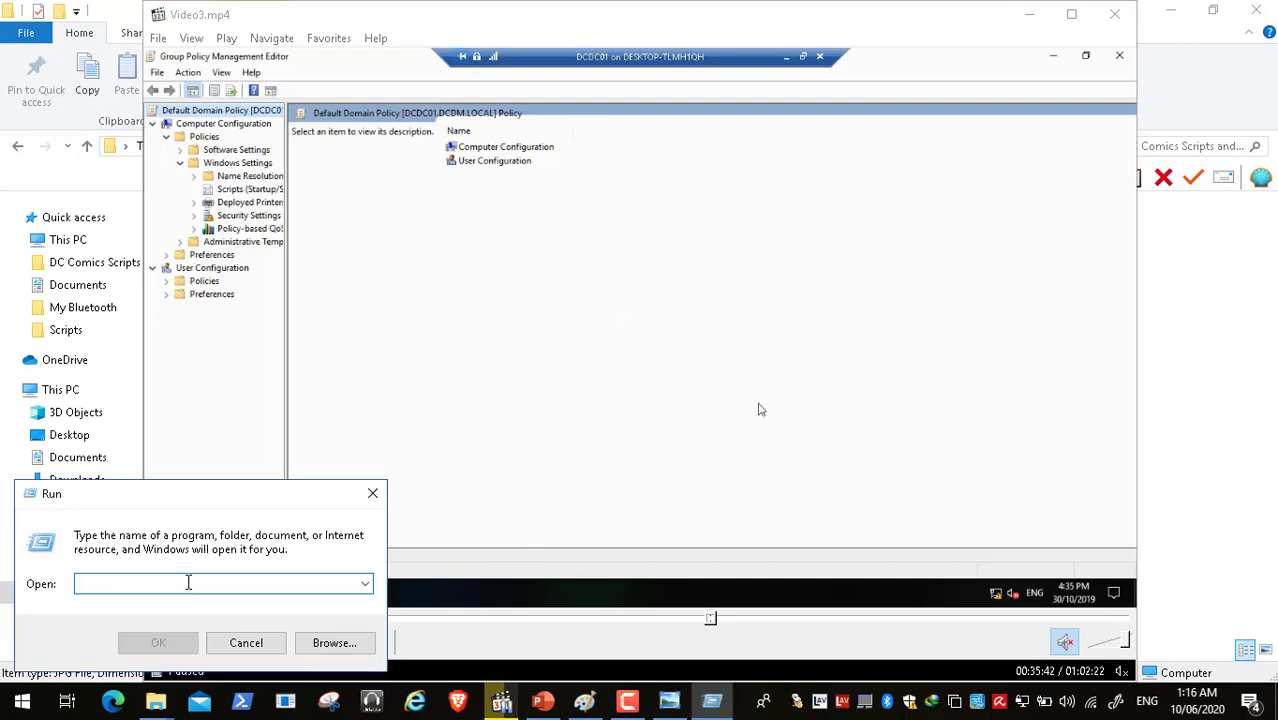
{"action": "type", "text": "gp"}
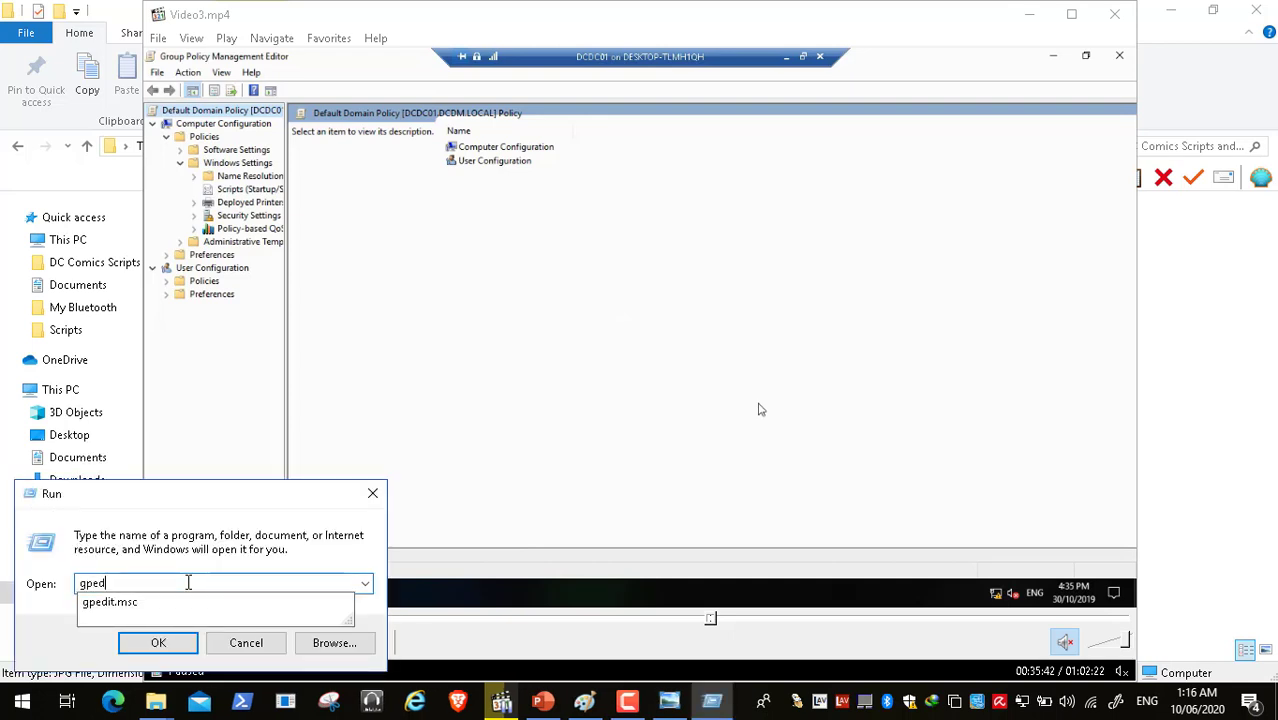
{"action": "type", "text": "ed"}
{"action": "key", "text": "Down"}
{"action": "key", "text": "Return"}
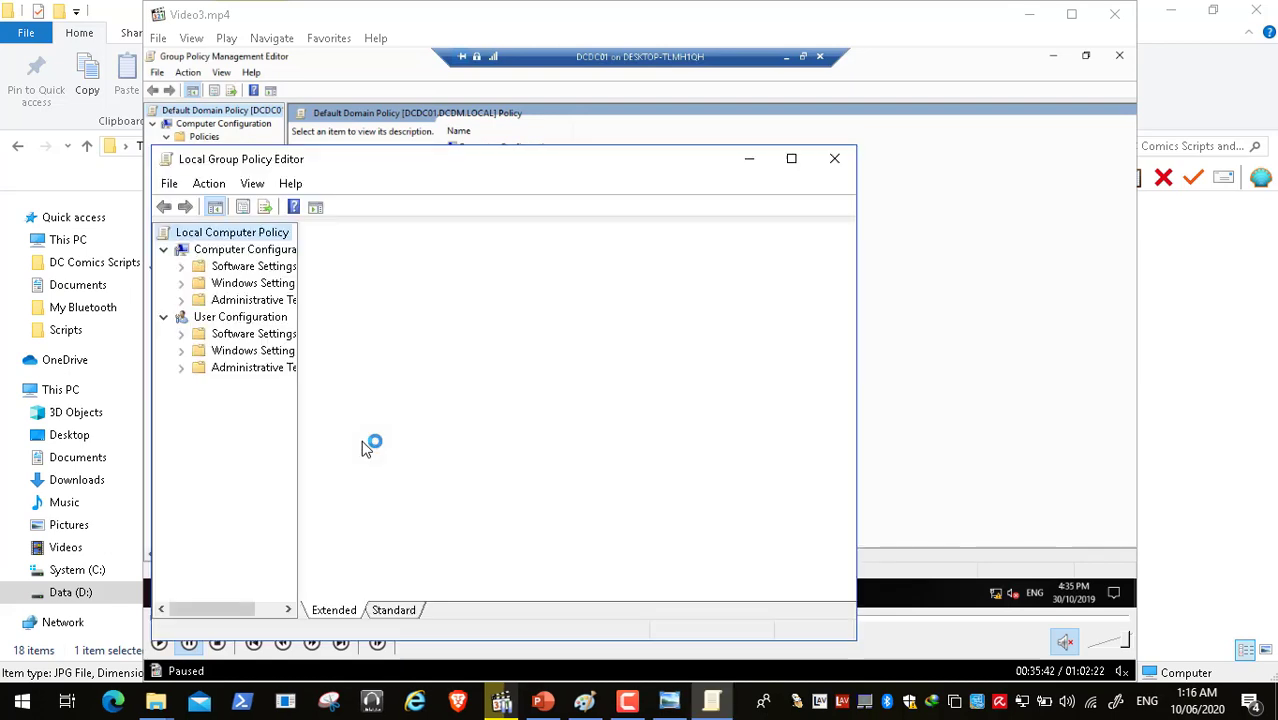
- Maximize the editor and browse Security Settings > Local Policies to Security Options
{"action": "left_click", "coordinate": [791, 158]}
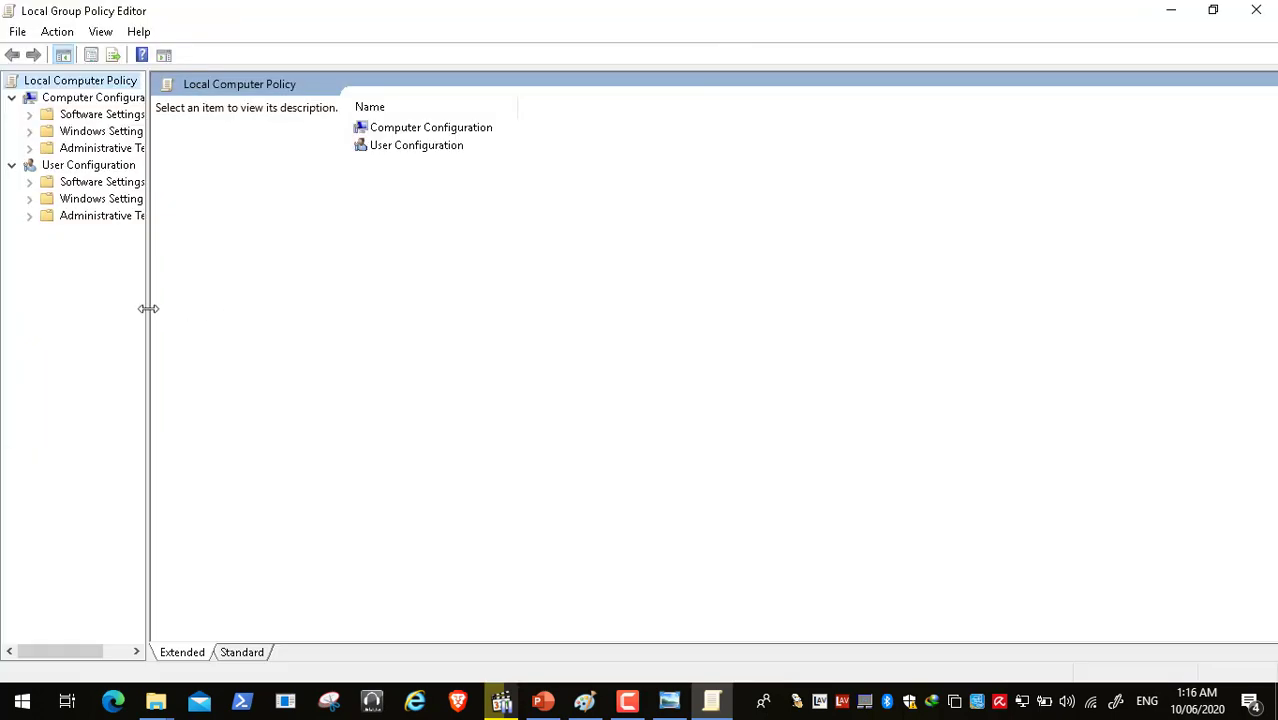
{"action": "left_click_drag", "start_coordinate": [148, 309], "coordinate": [251, 322]}
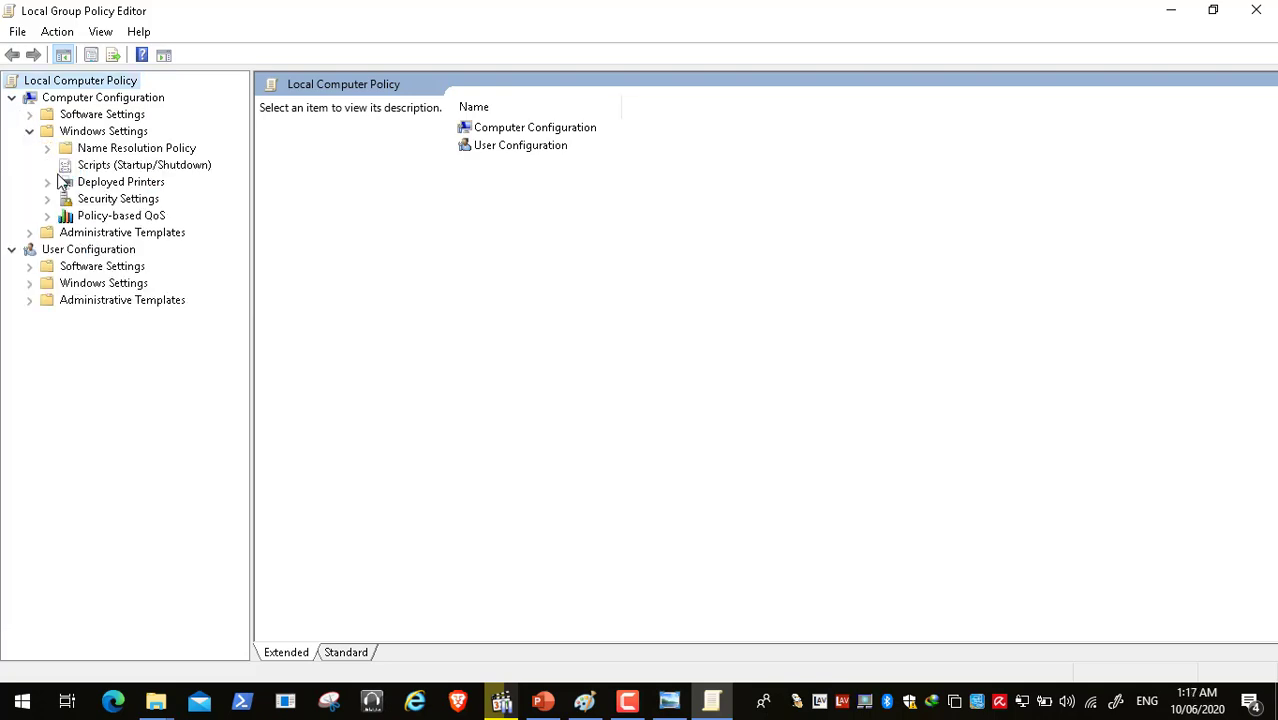
{"action": "left_click", "coordinate": [47, 199]}
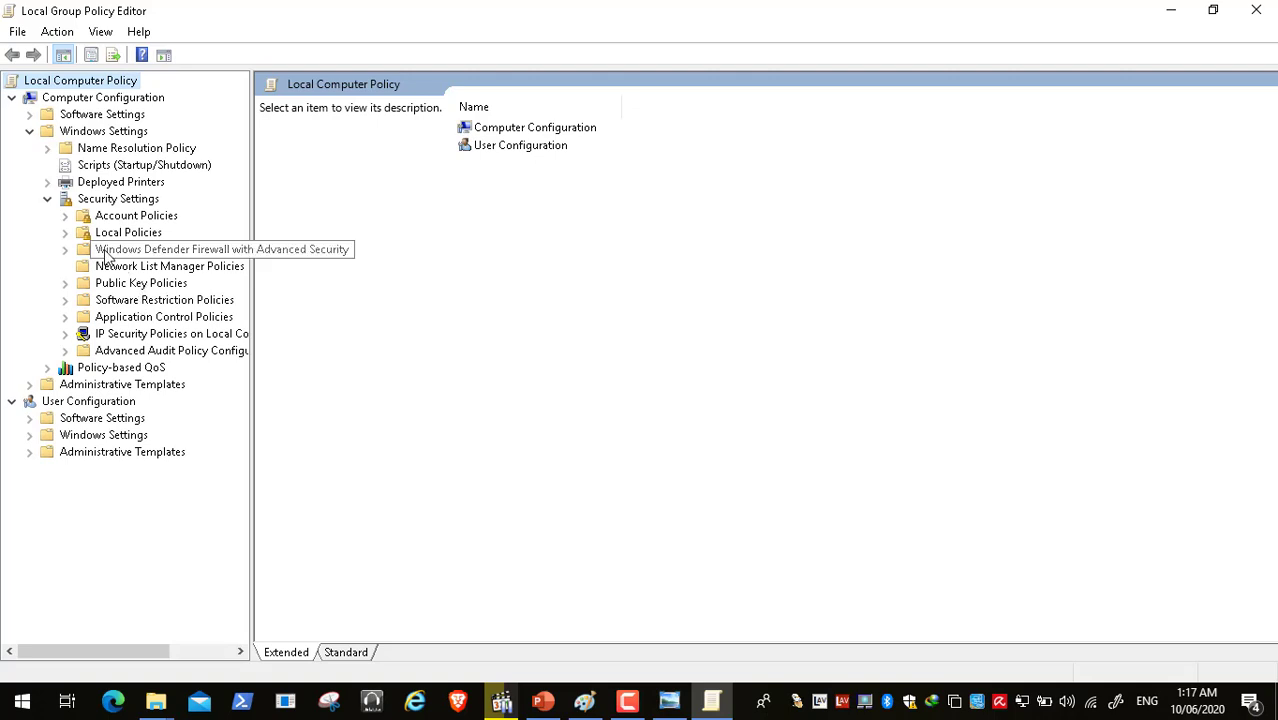
{"action": "left_click", "coordinate": [65, 232]}
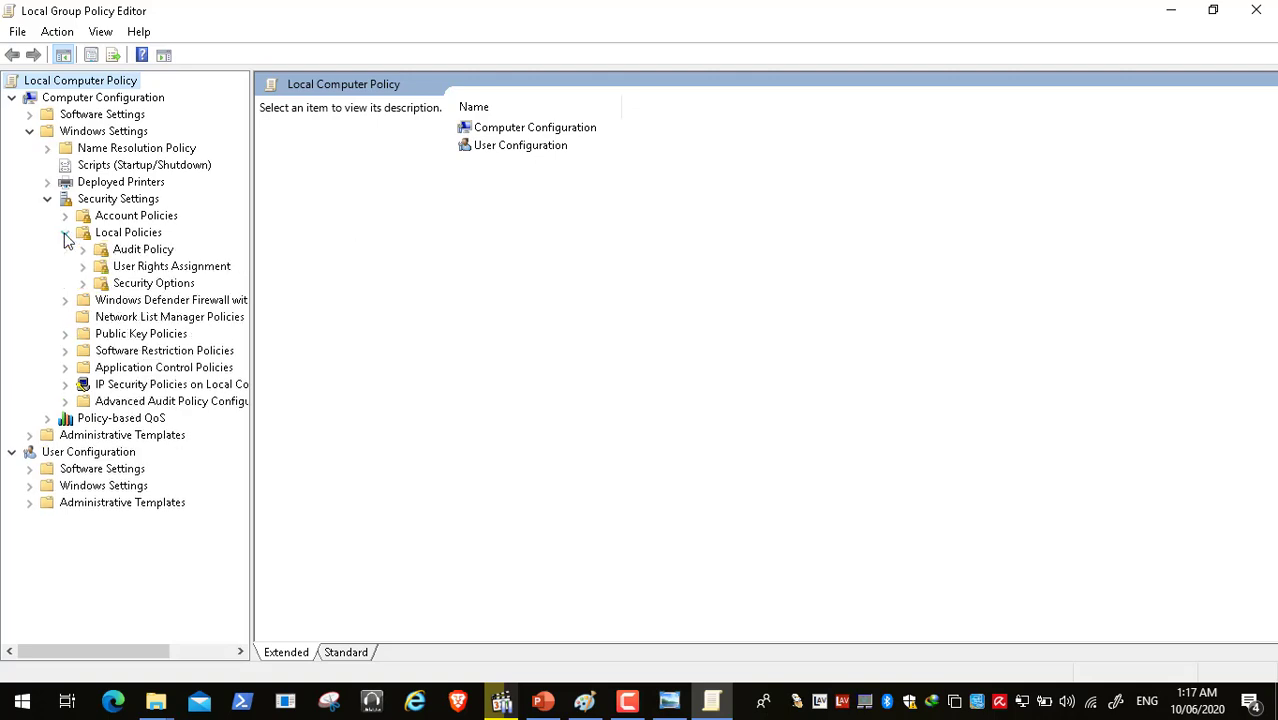
{"action": "left_click", "coordinate": [159, 268]}
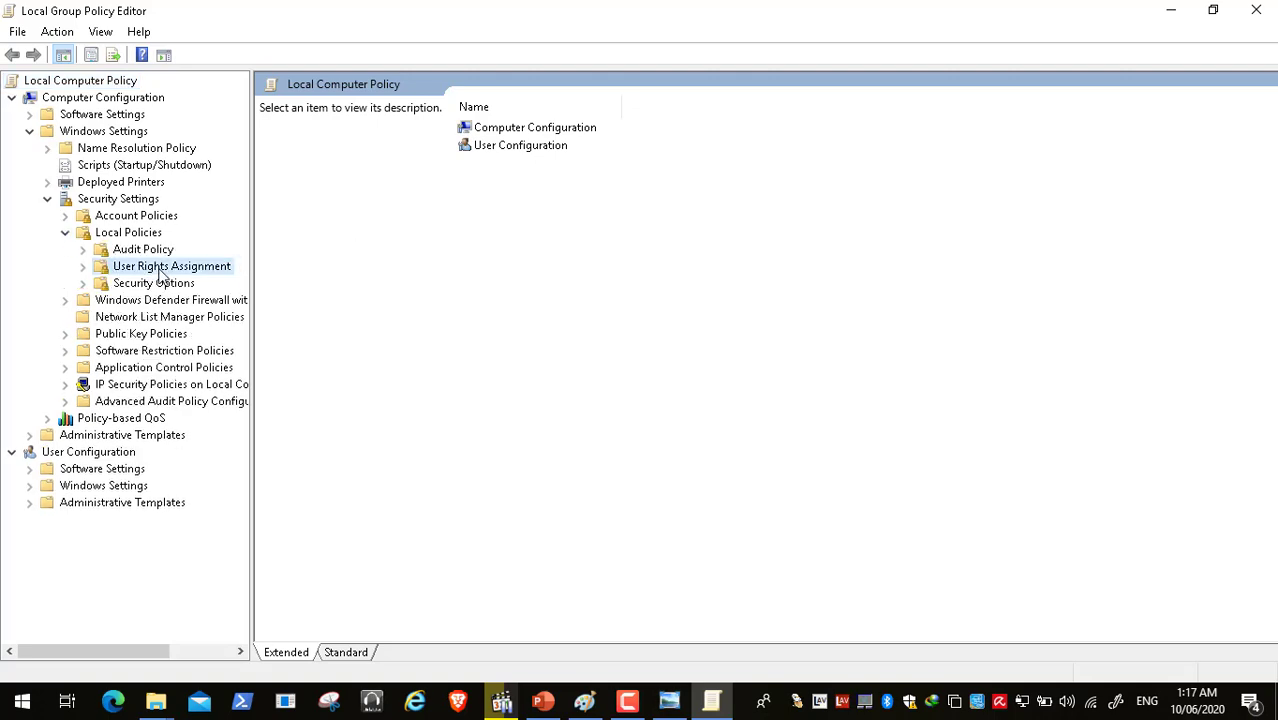
{"action": "left_click", "coordinate": [162, 286]}
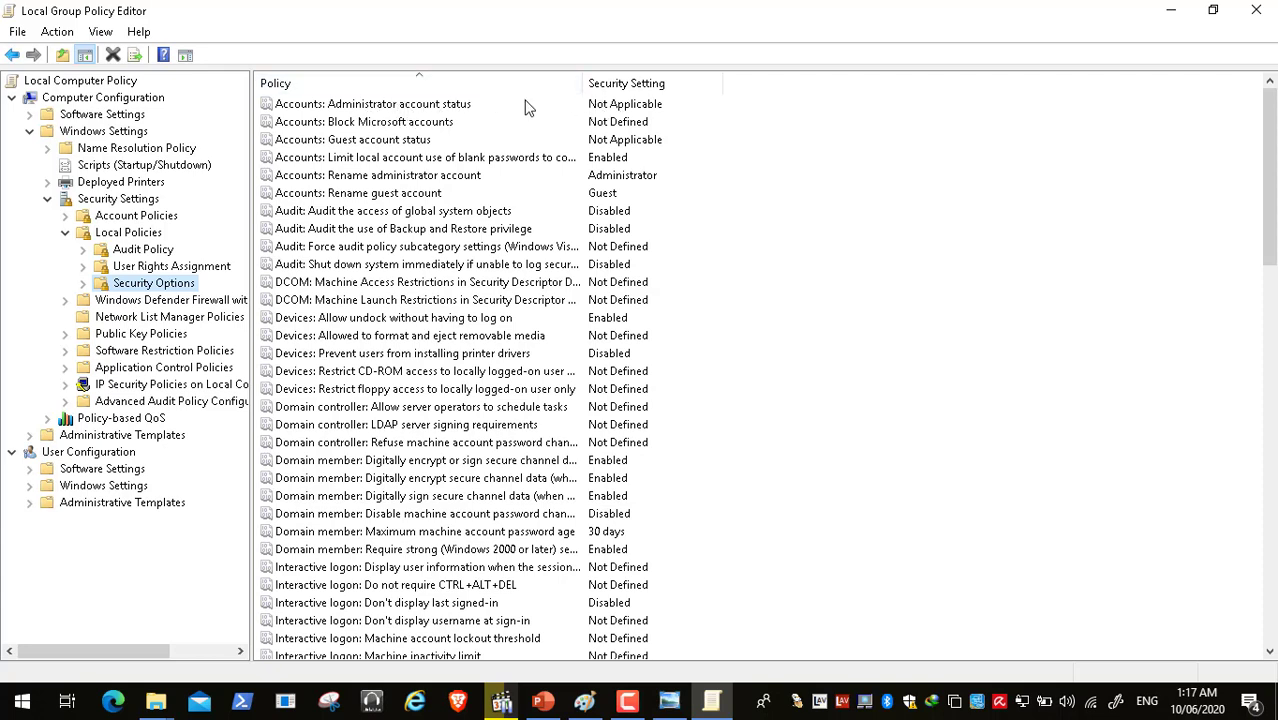
- Inspect the Administrator account status and Rename administrator account policies, leaving them unchanged at Administrator
{"action": "double_click", "coordinate": [459, 107]}
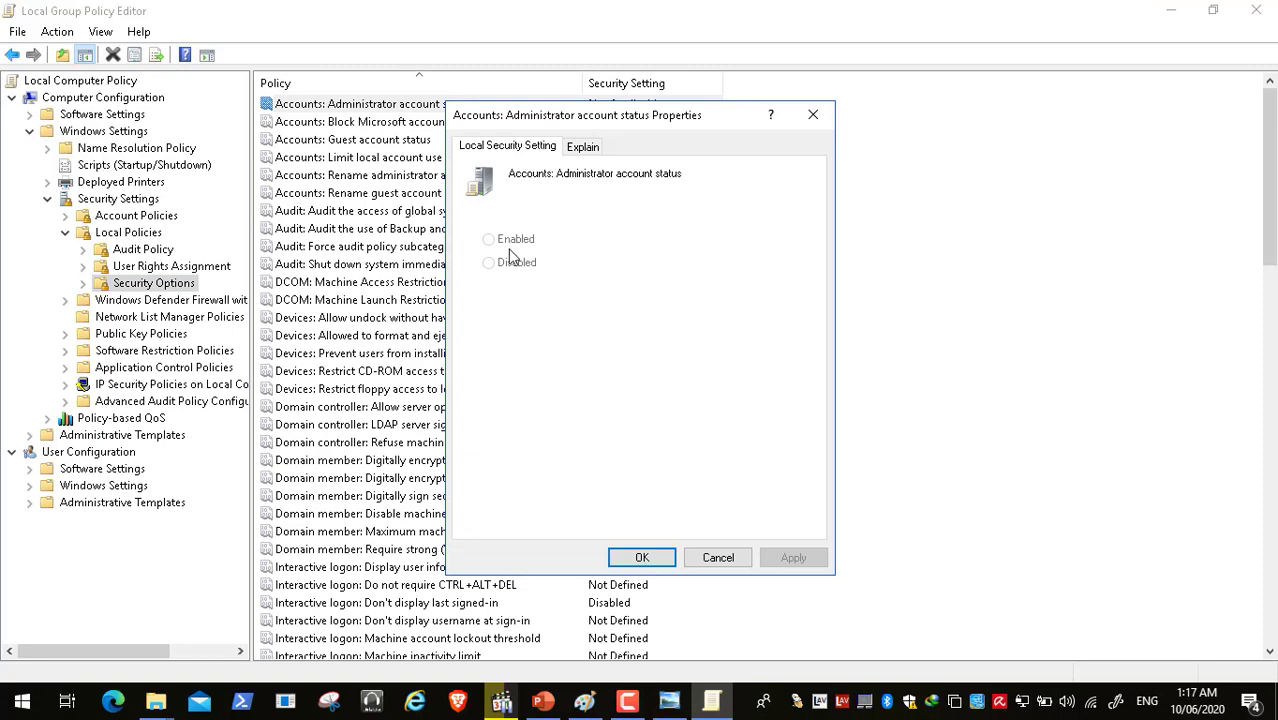
{"action": "left_click", "coordinate": [642, 557]}
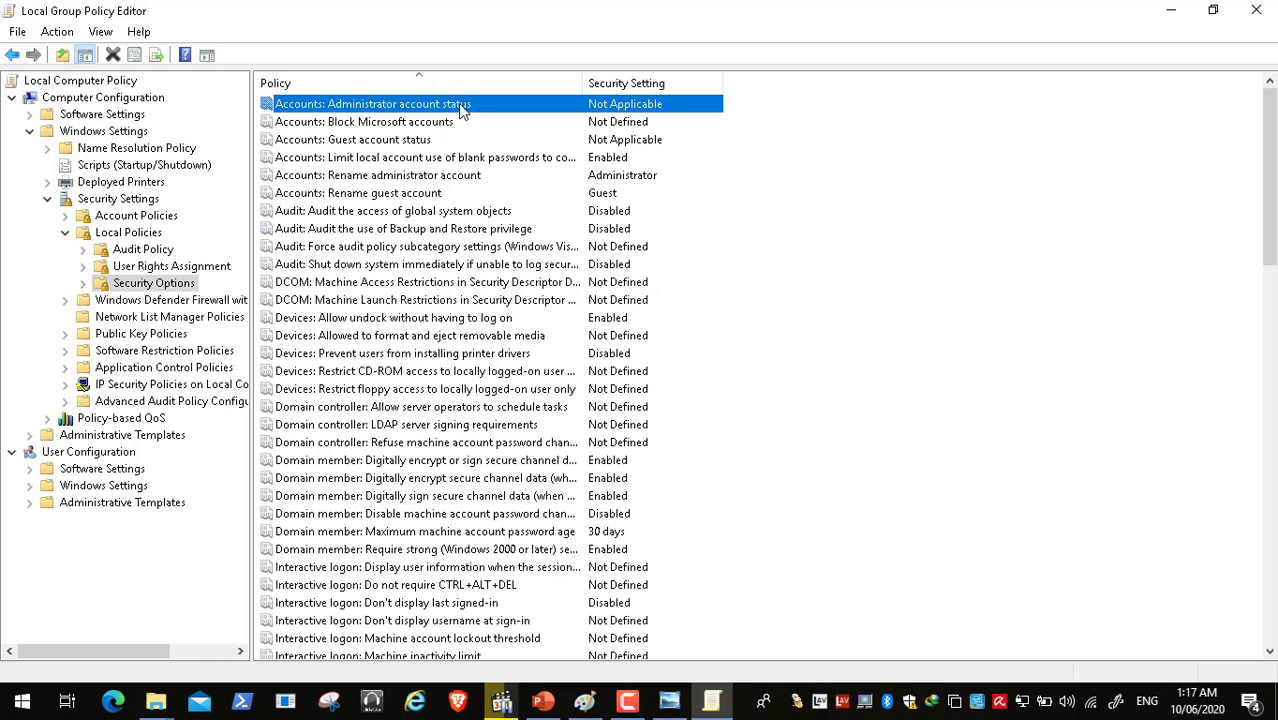
{"action": "left_click", "coordinate": [428, 179]}
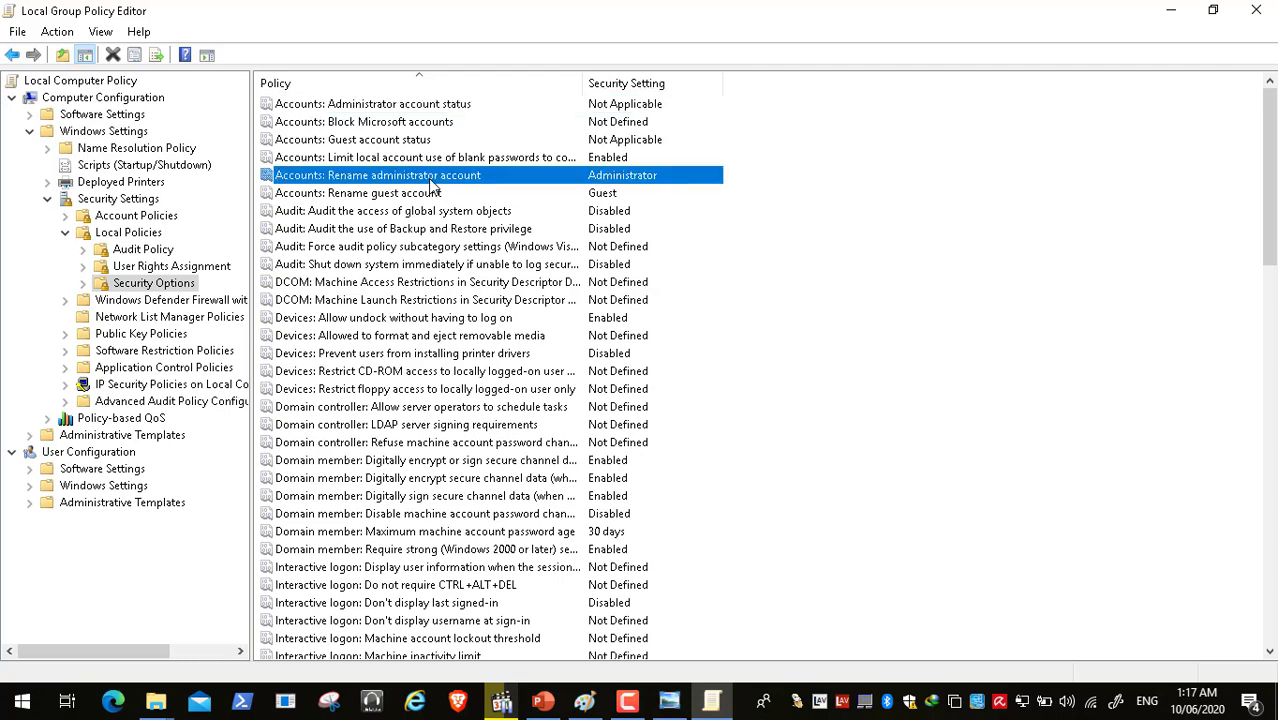
{"action": "double_click", "coordinate": [493, 180]}
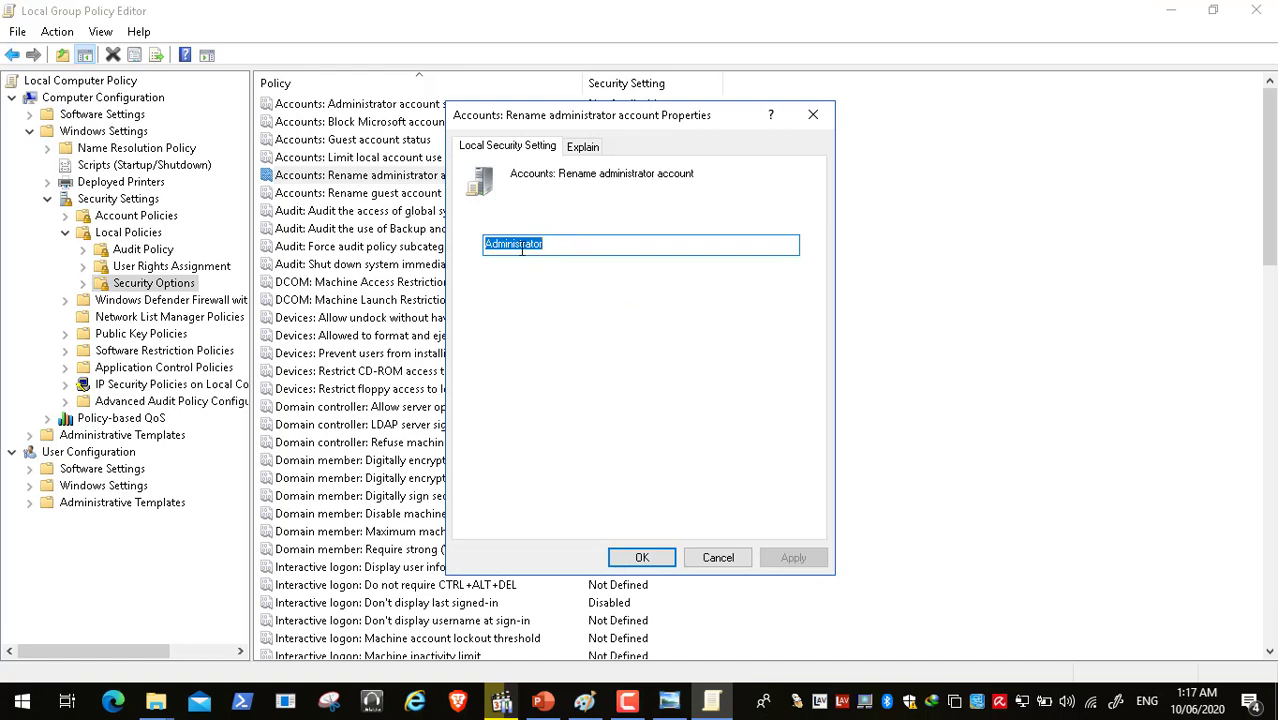
{"action": "left_click", "coordinate": [728, 557]}
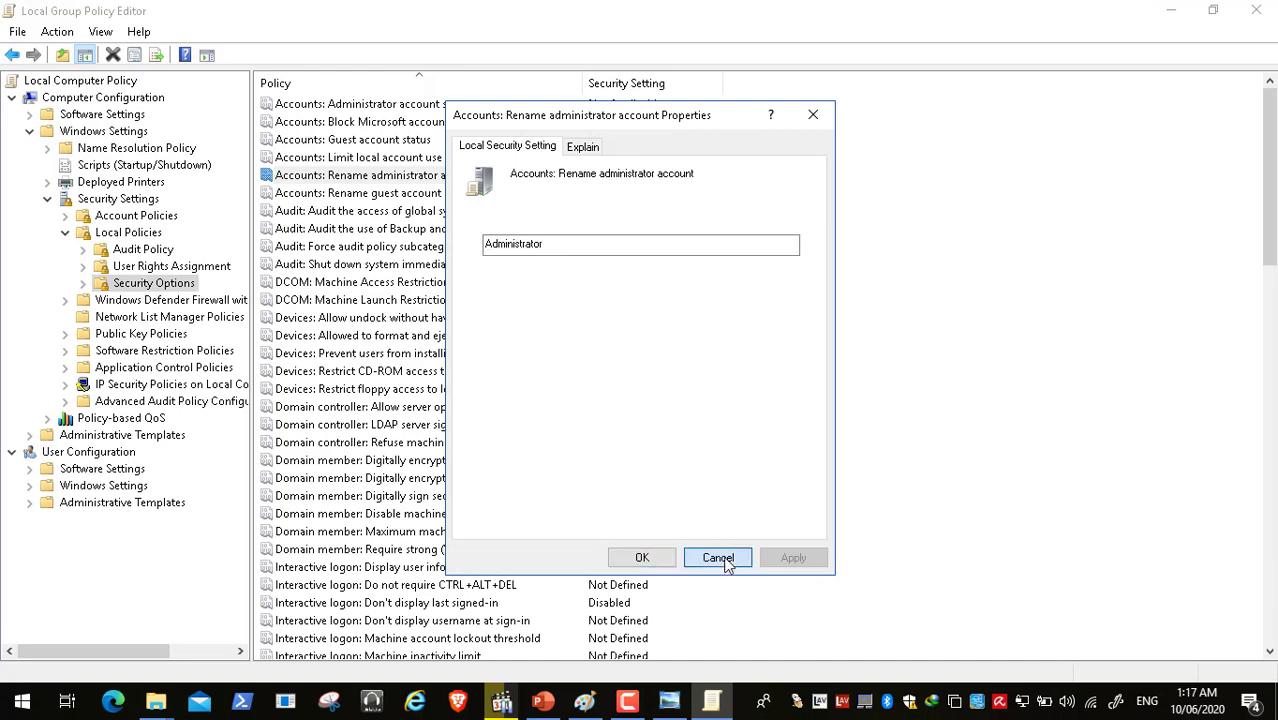
{"action": "left_click", "coordinate": [448, 106]}
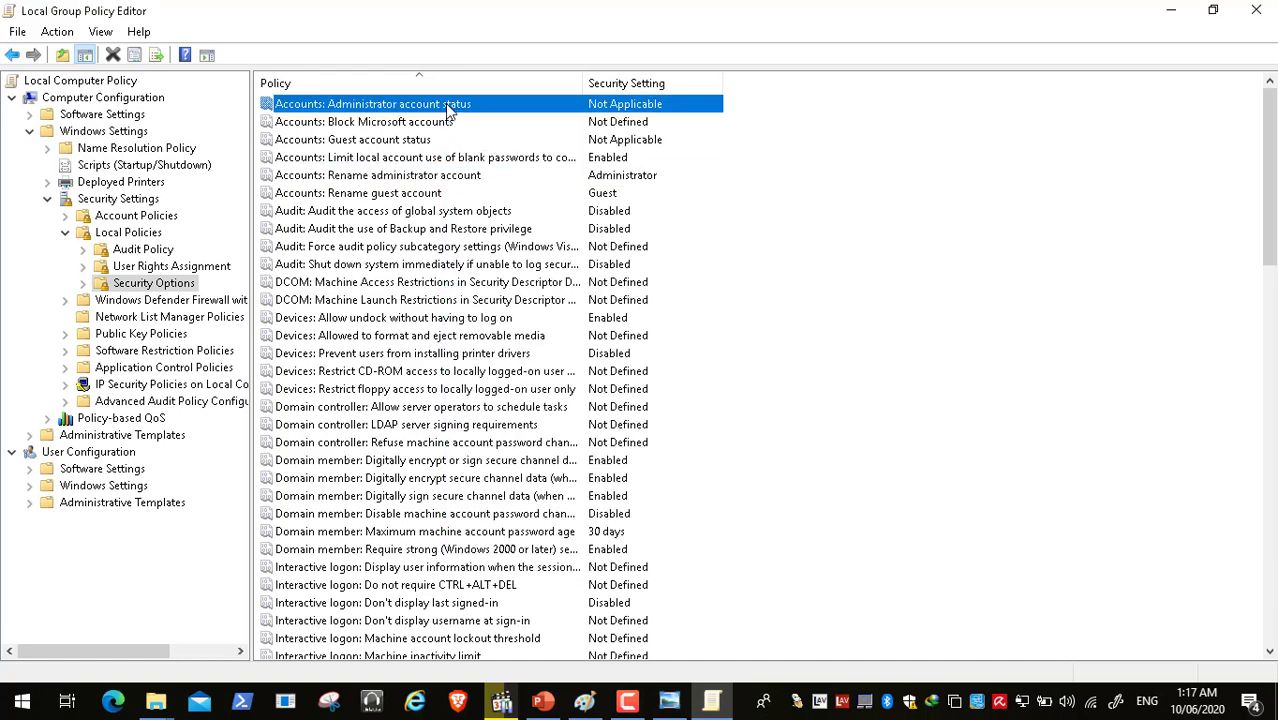
{"action": "left_click", "coordinate": [449, 176]}
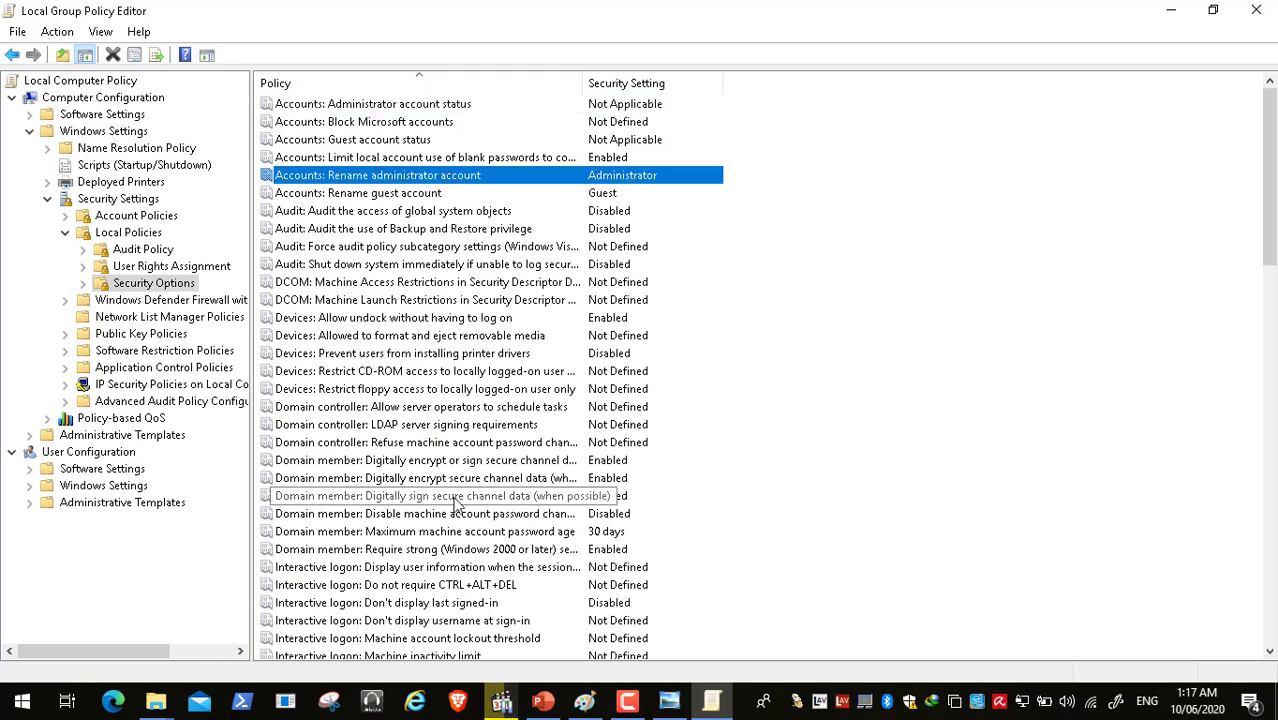
{"action": "left_click", "coordinate": [1271, 652]}
{"action": "left_click", "coordinate": [1271, 652]}
{"action": "left_click", "coordinate": [1271, 652]}
{"action": "left_click", "coordinate": [1271, 652]}
{"action": "left_click", "coordinate": [1271, 652]}
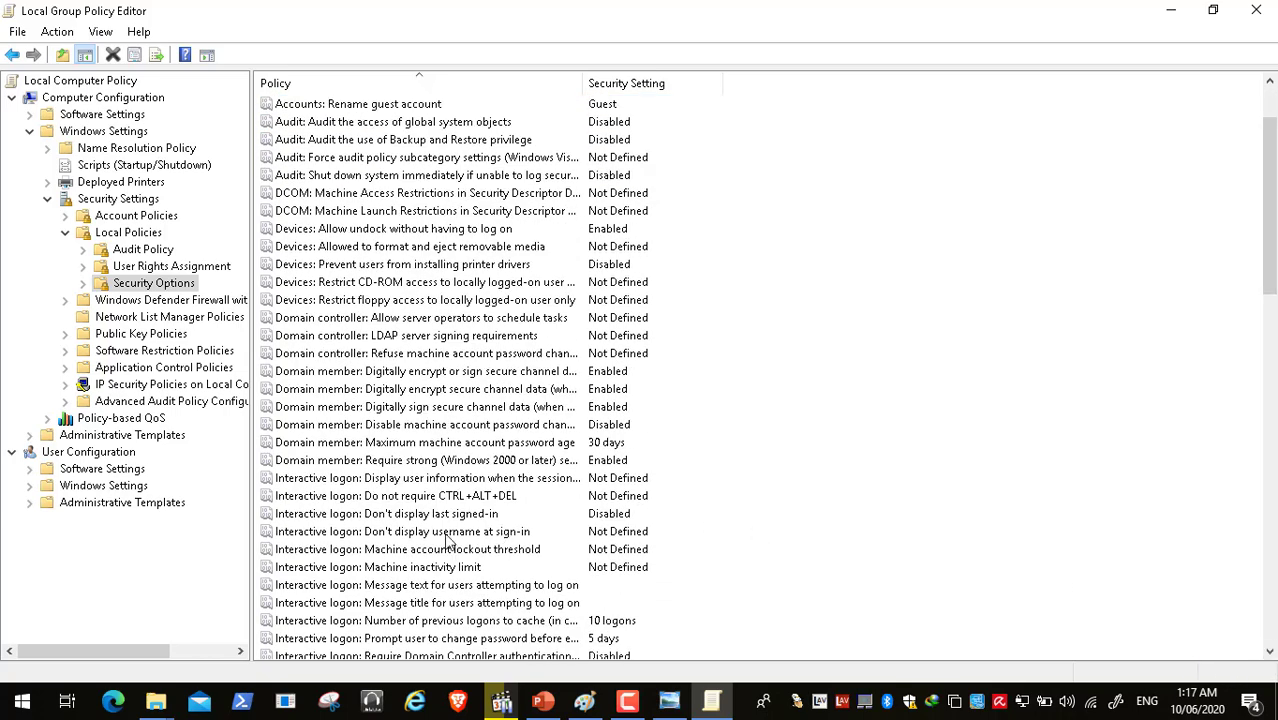
{"action": "left_click", "coordinate": [446, 589]}
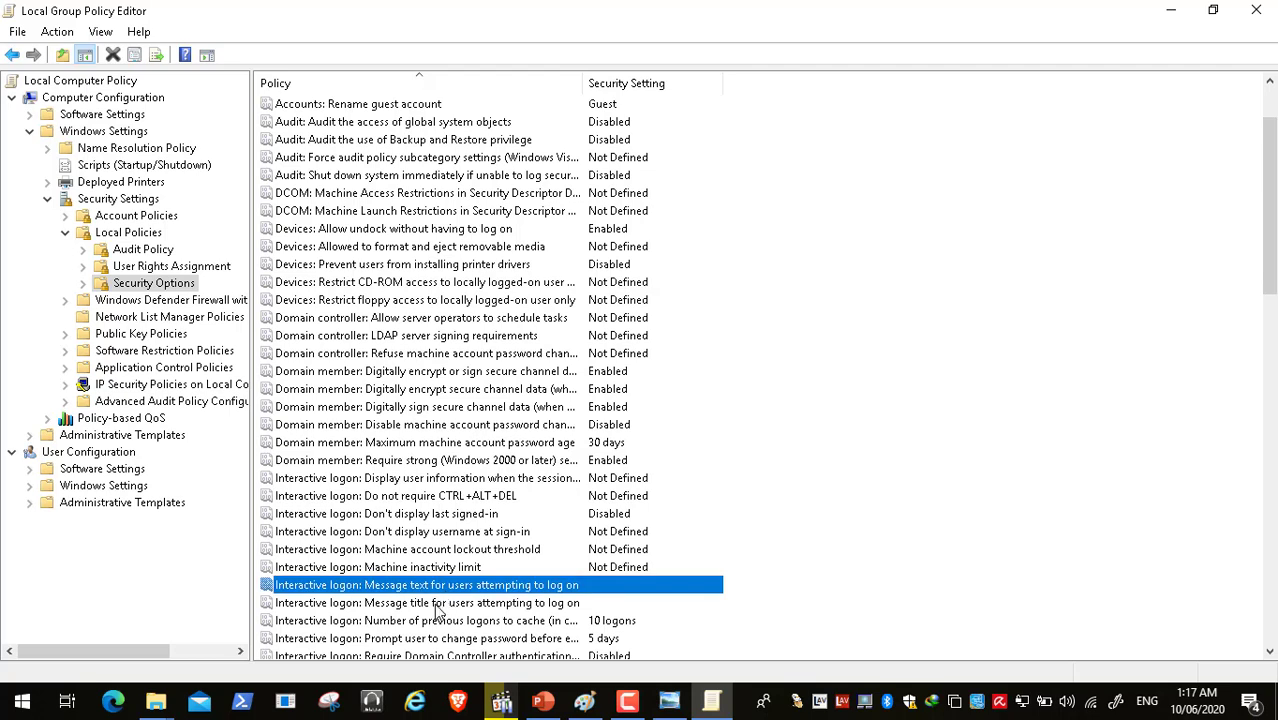
{"action": "double_click", "coordinate": [442, 604]}
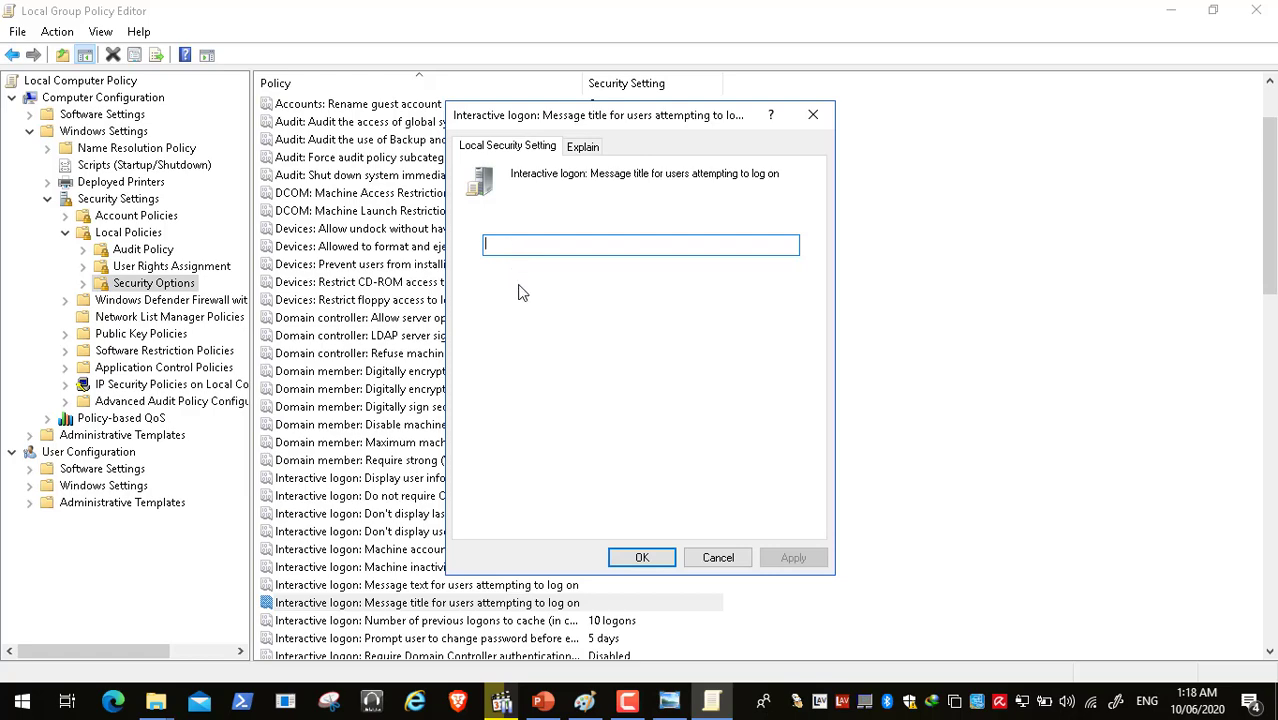
{"action": "left_click", "coordinate": [718, 558]}
{"action": "double_click", "coordinate": [541, 588]}
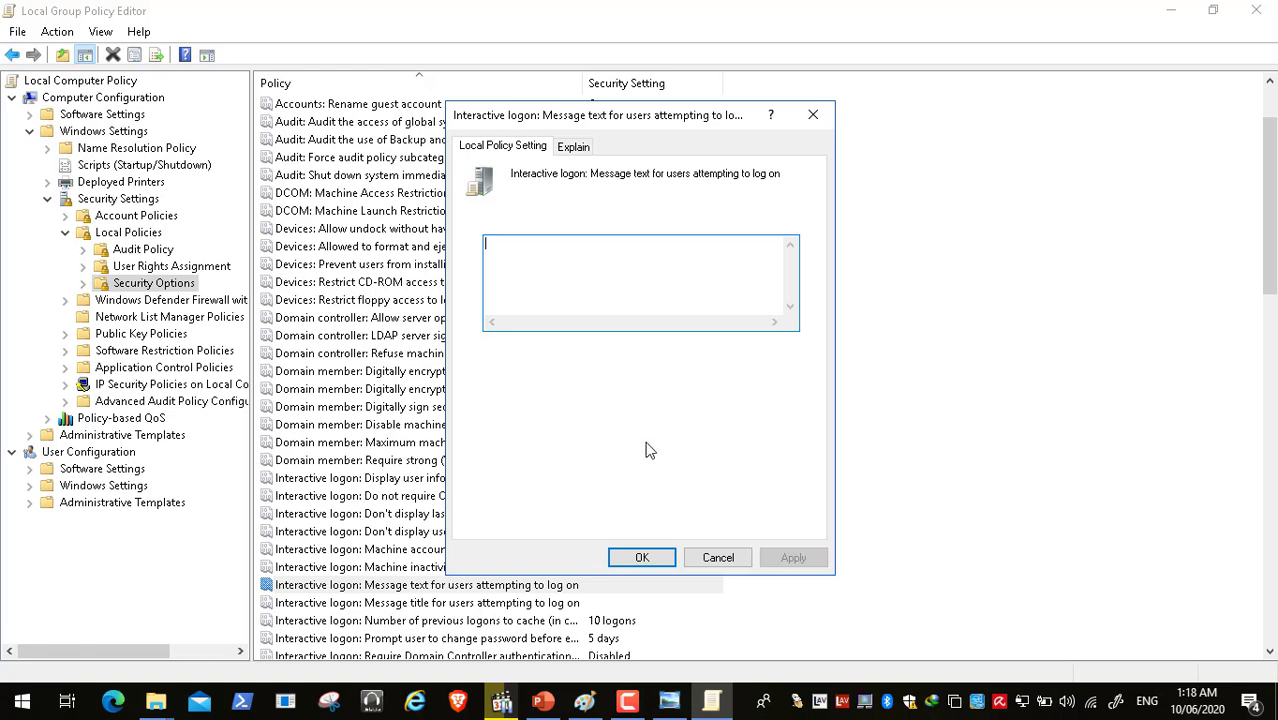
{"action": "left_click", "coordinate": [726, 560]}
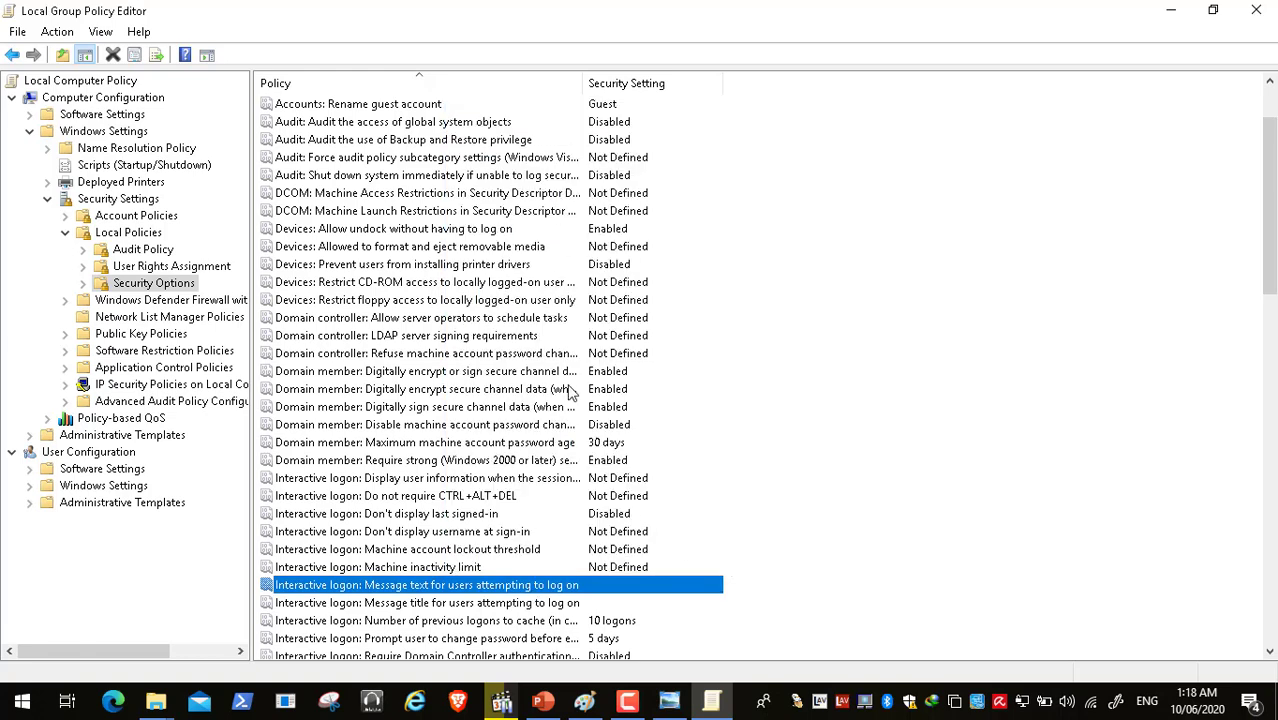
{"action": "left_click", "coordinate": [481, 447]}
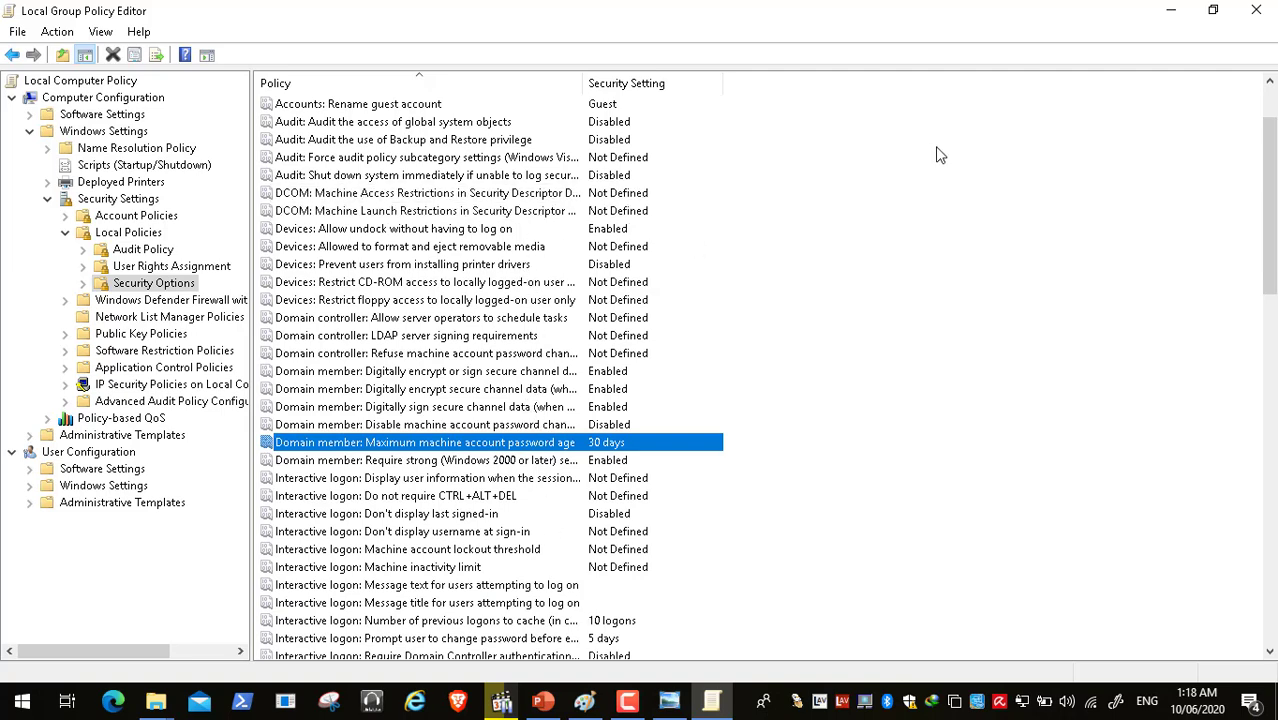
- Resume Video3.mp4 in MPC-HC, toggling full screen on and off
{"action": "left_click", "coordinate": [1171, 10]}
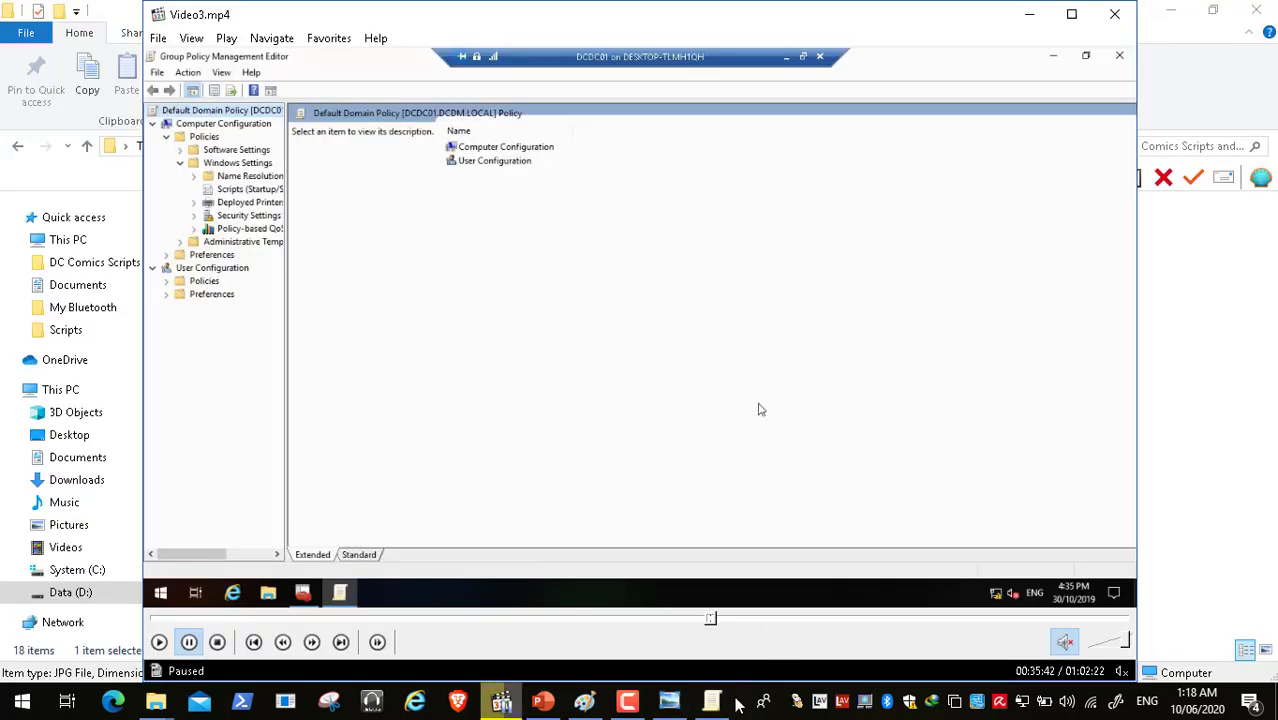
{"action": "left_click", "coordinate": [628, 701]}
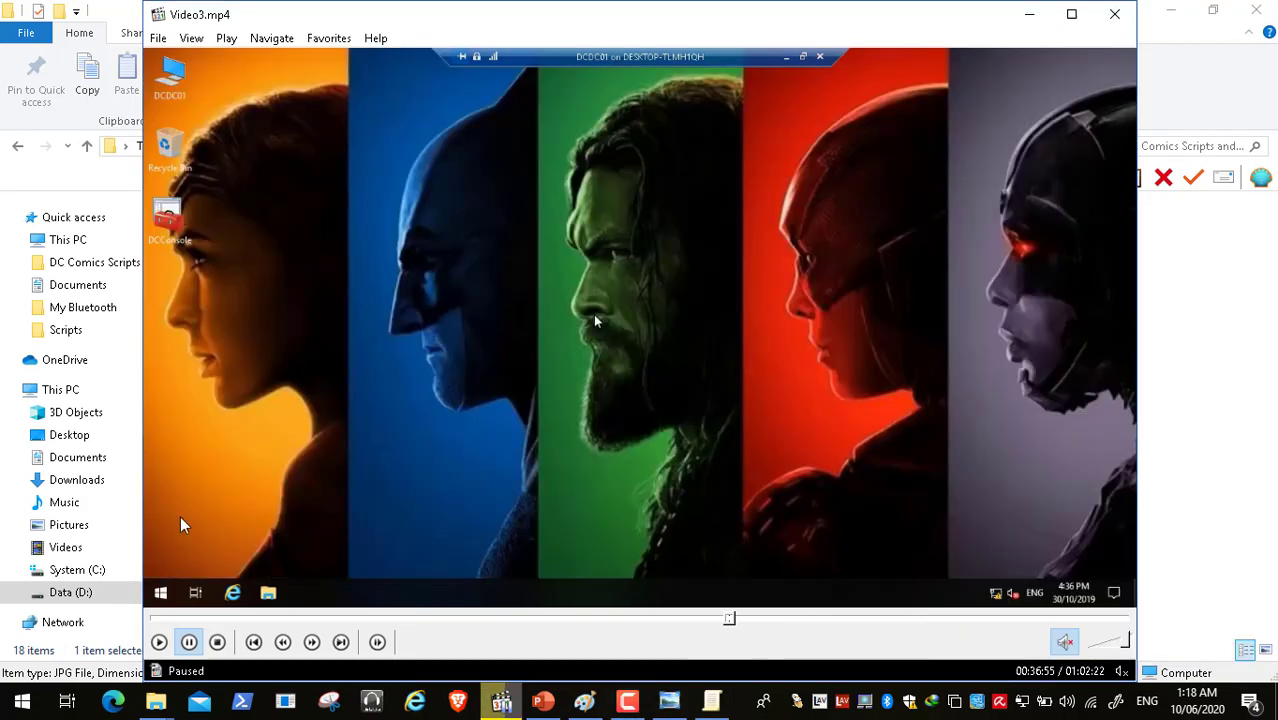
{"action": "left_click", "coordinate": [159, 642]}
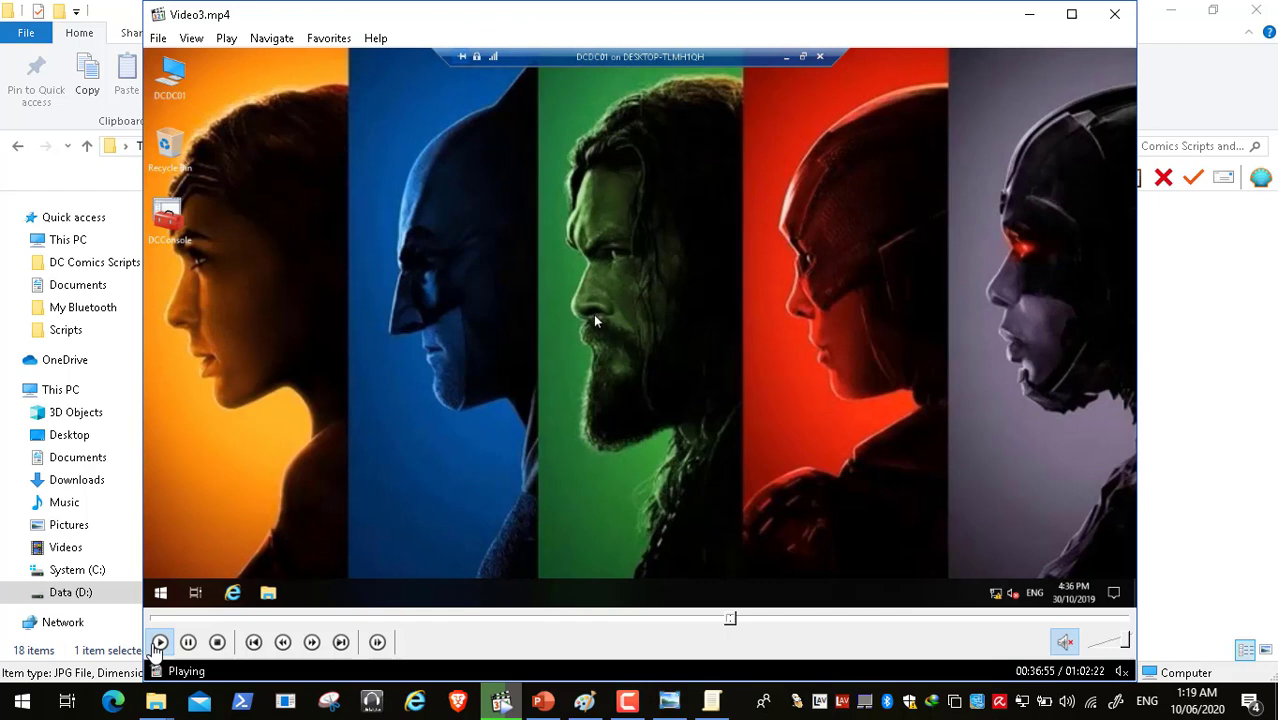
{"action": "double_click", "coordinate": [452, 289]}
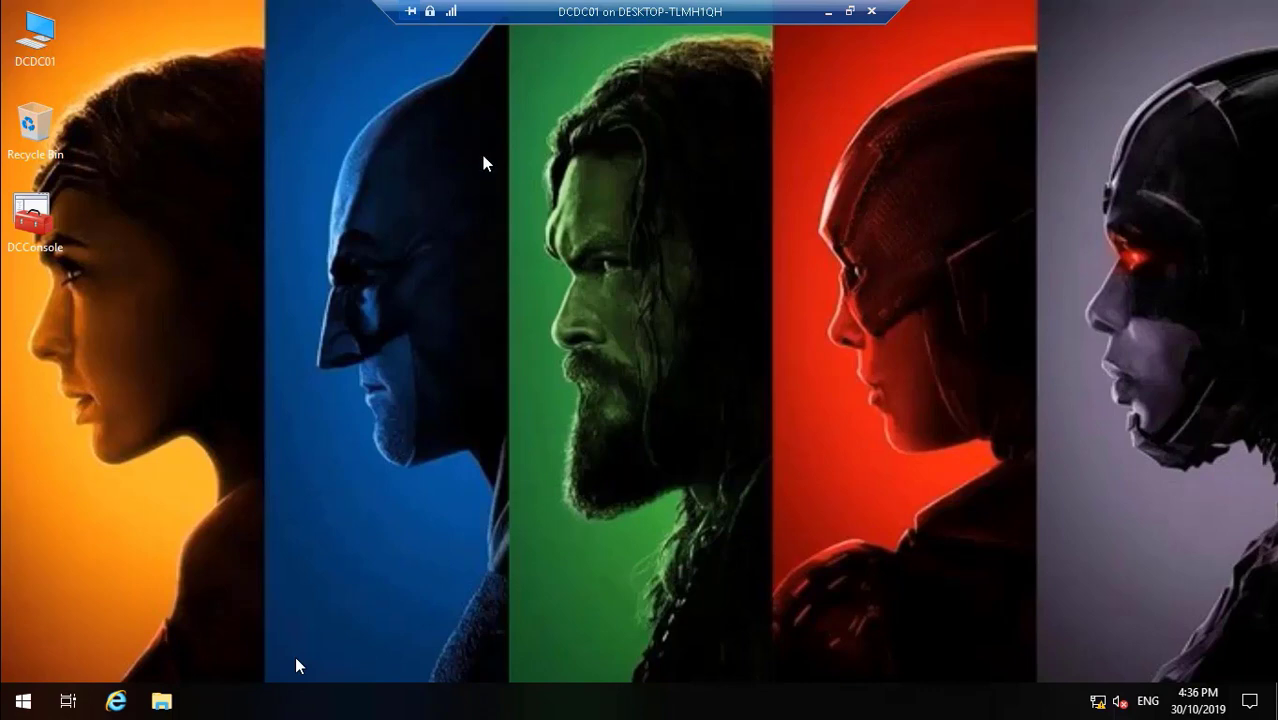
{"action": "double_click", "coordinate": [481, 195]}
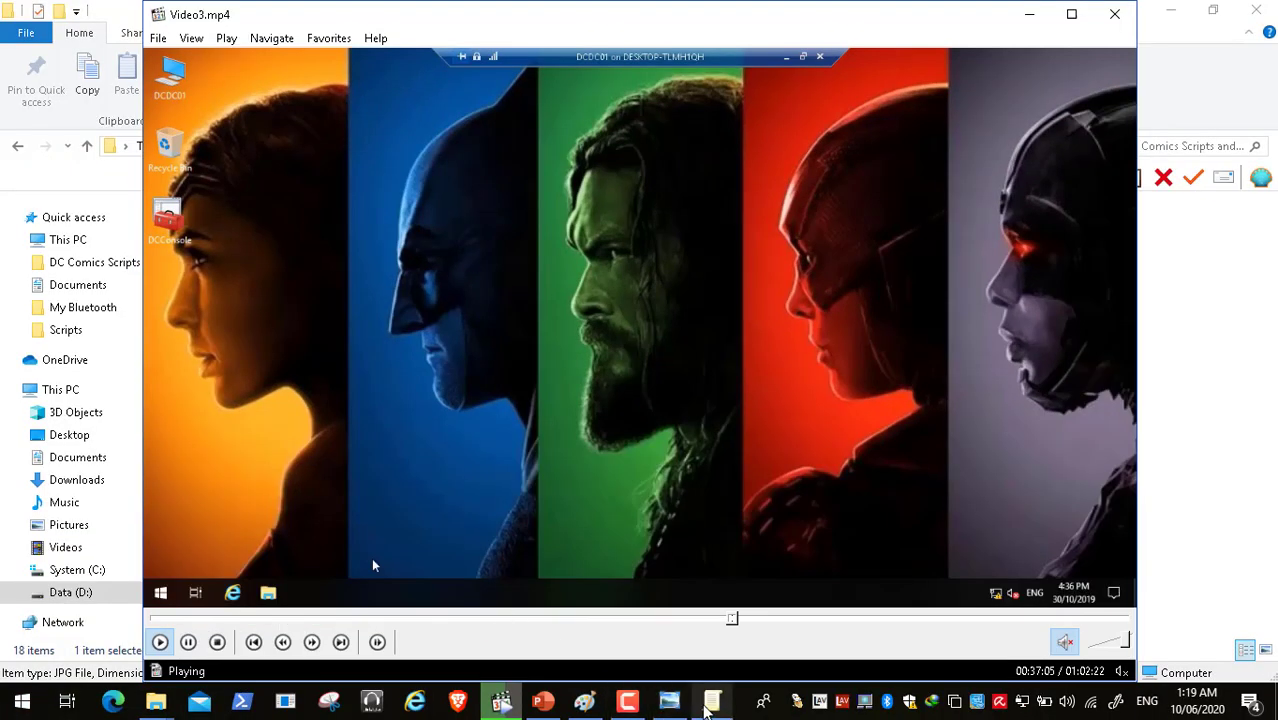
- Recheck the administrator account policies in the Local Group Policy Editor, then close it
{"action": "left_click", "coordinate": [712, 703]}
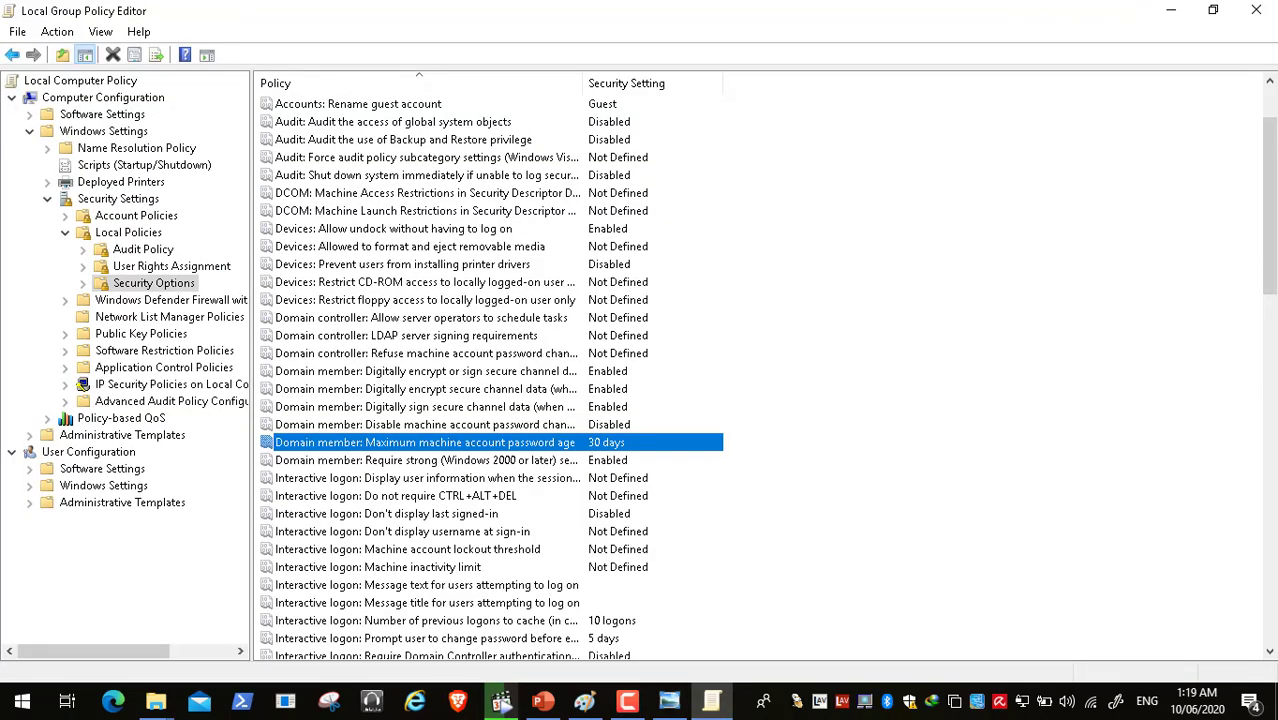
{"action": "left_click", "coordinate": [1269, 100]}
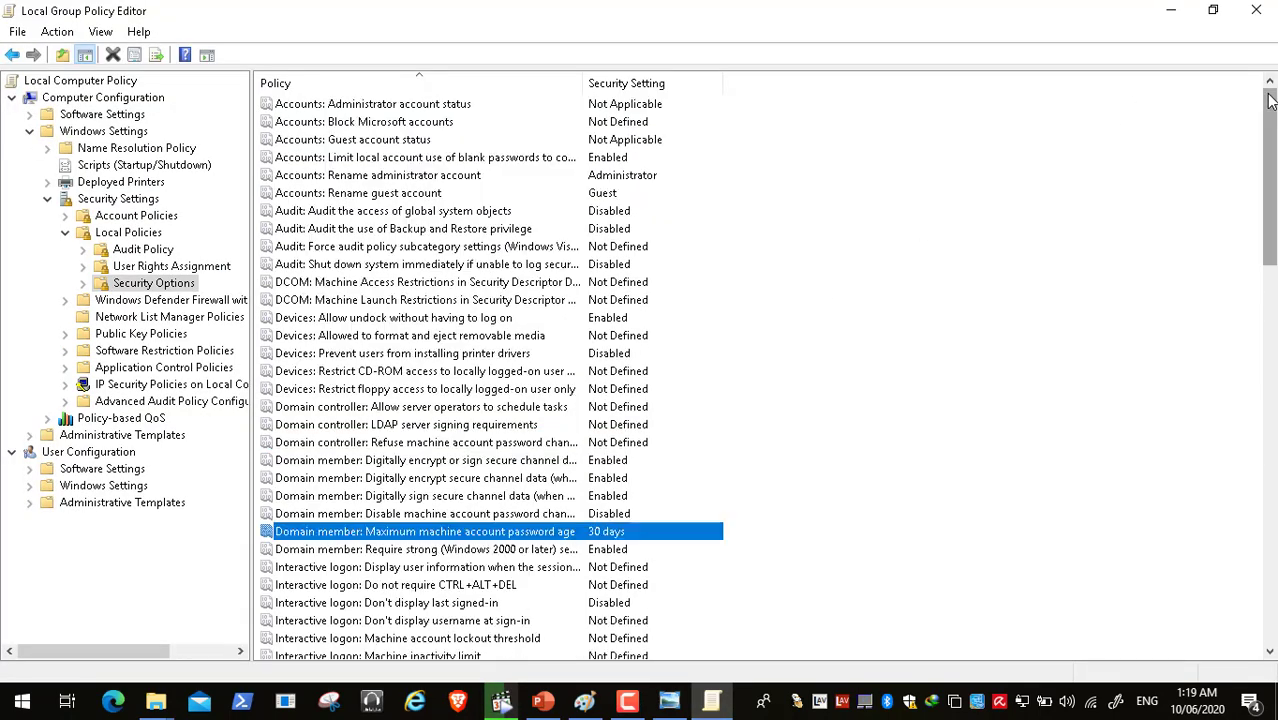
{"action": "left_click", "coordinate": [392, 103]}
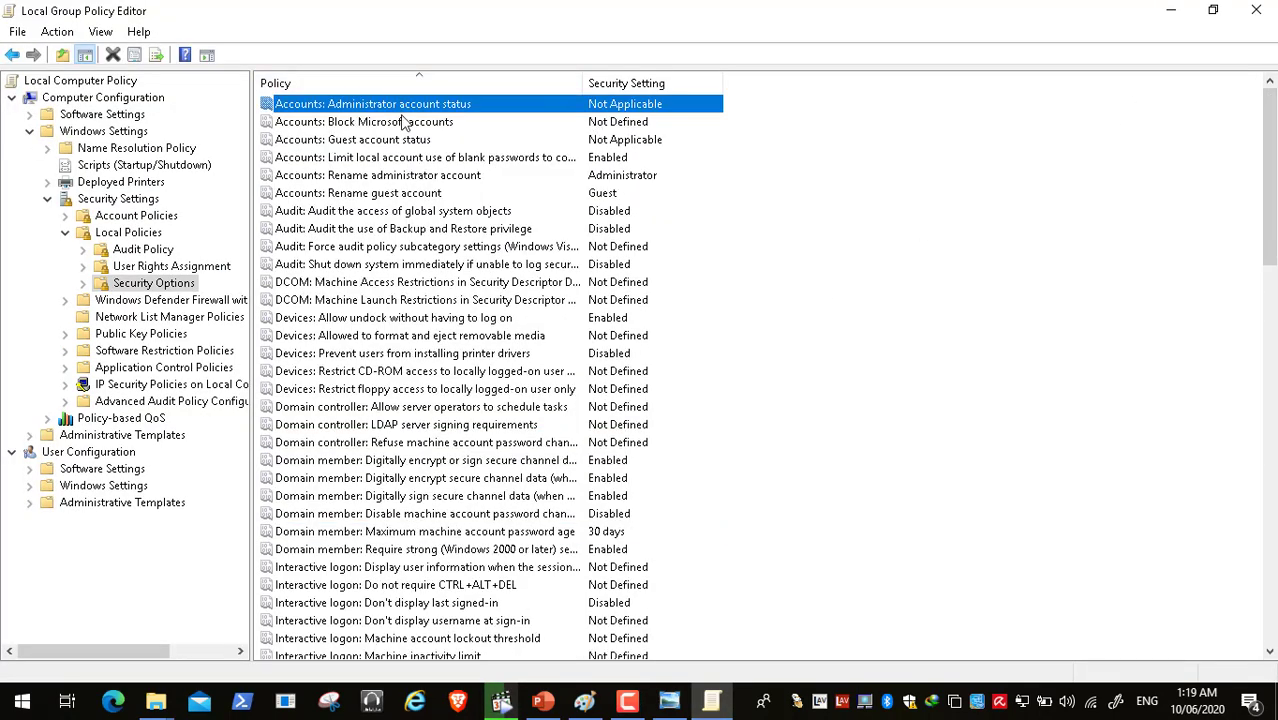
{"action": "left_click", "coordinate": [407, 176]}
{"action": "left_click", "coordinate": [454, 107]}
{"action": "left_click", "coordinate": [1256, 10]}
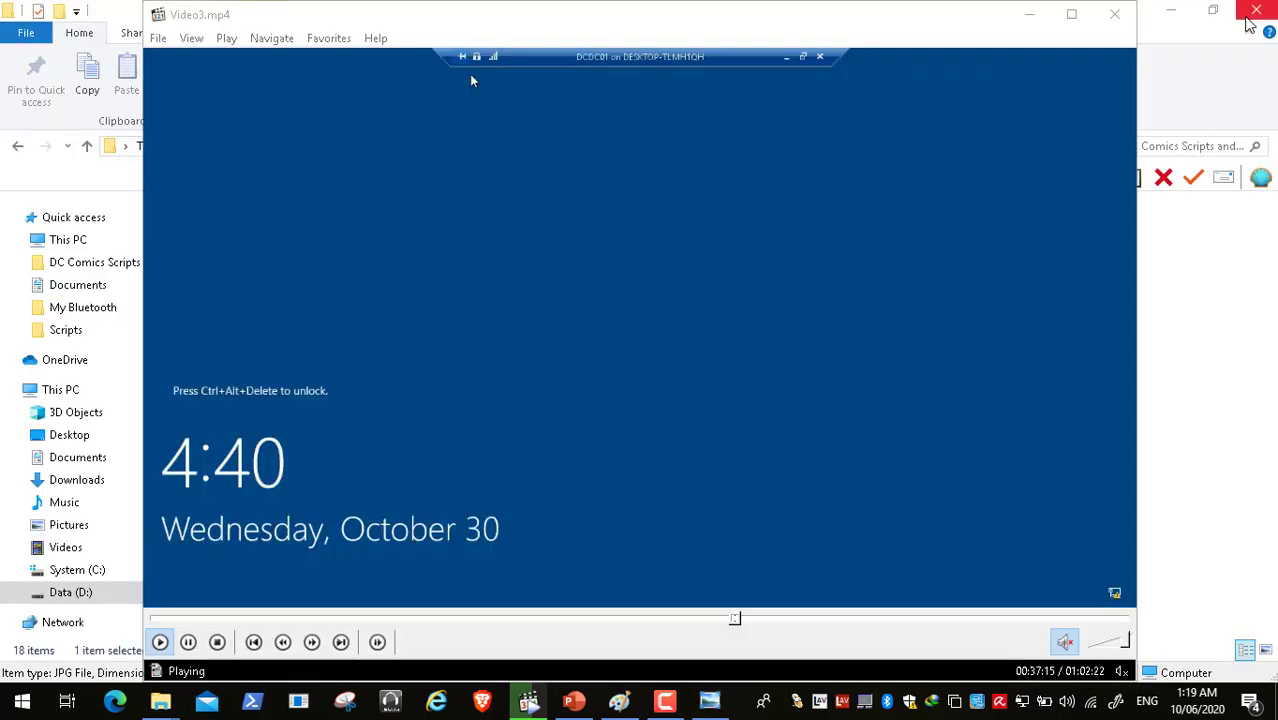
- Pause Video3.mp4 at the domain sign-in screen and run gpedit.msc from Start > Run
{"action": "double_click", "coordinate": [550, 340]}
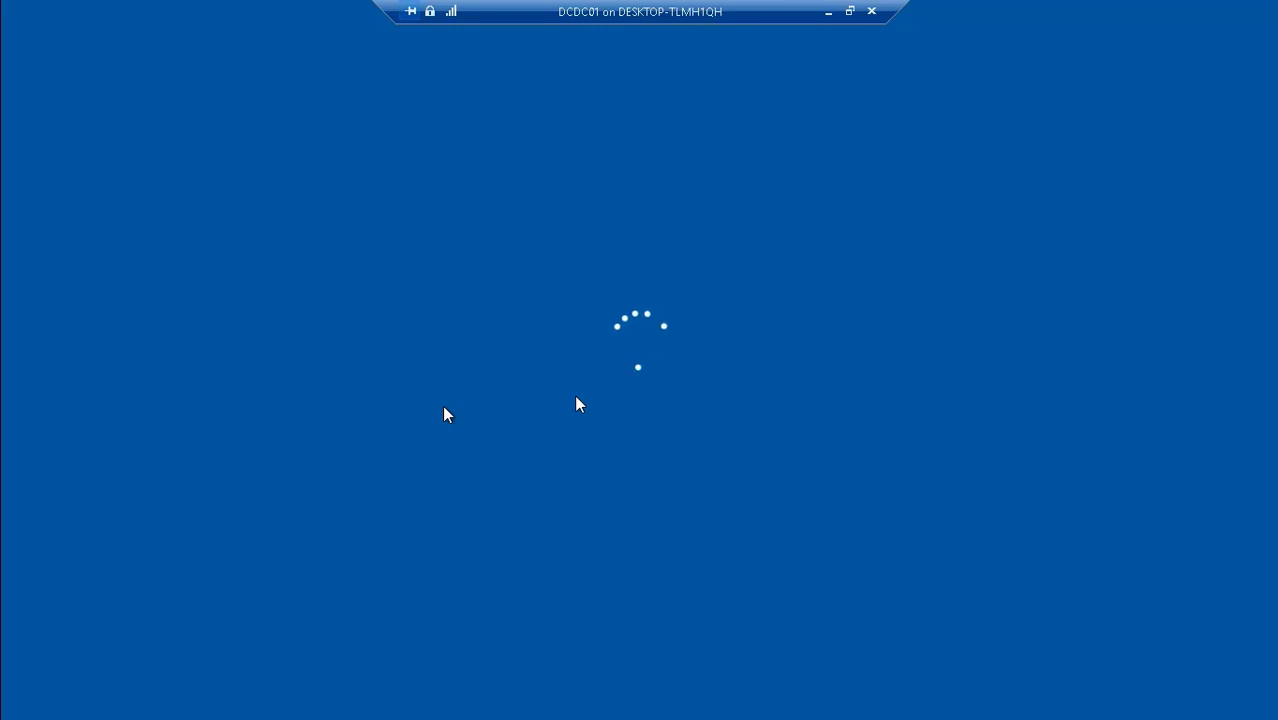
{"action": "double_click", "coordinate": [520, 374]}
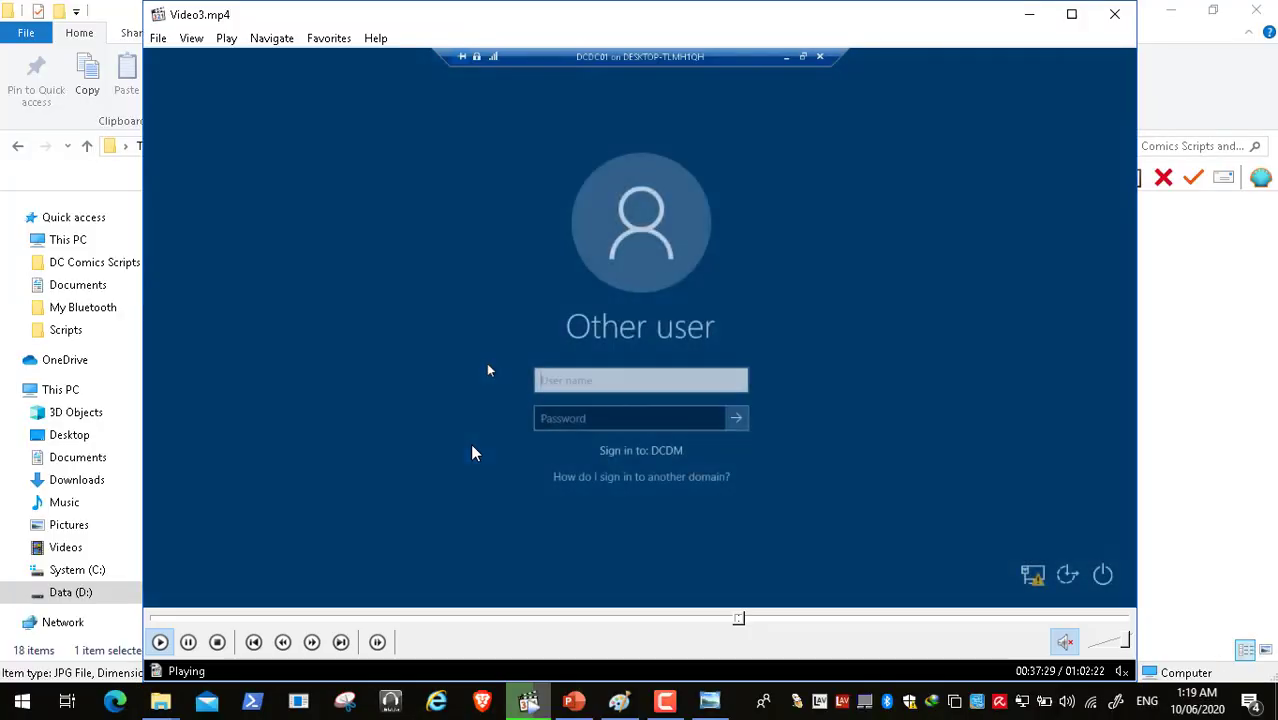
{"action": "left_click", "coordinate": [190, 642]}
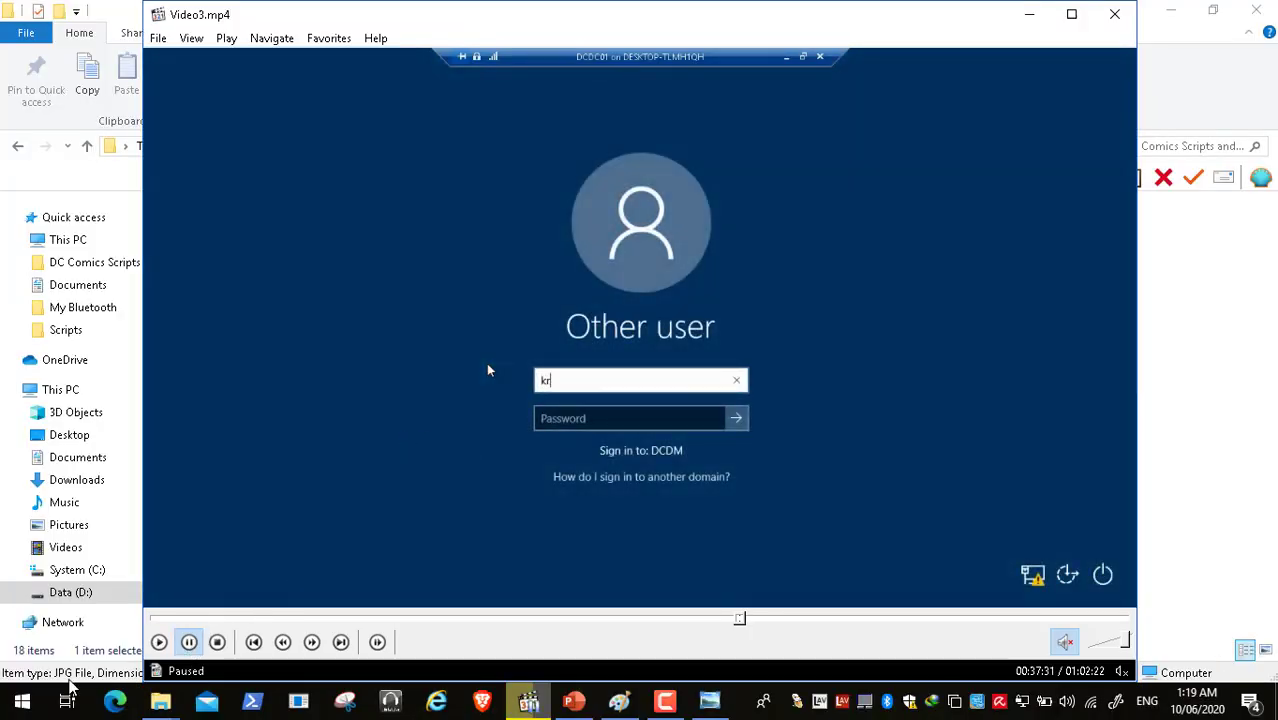
{"action": "left_click", "coordinate": [20, 702]}
{"action": "left_click", "coordinate": [262, 527]}
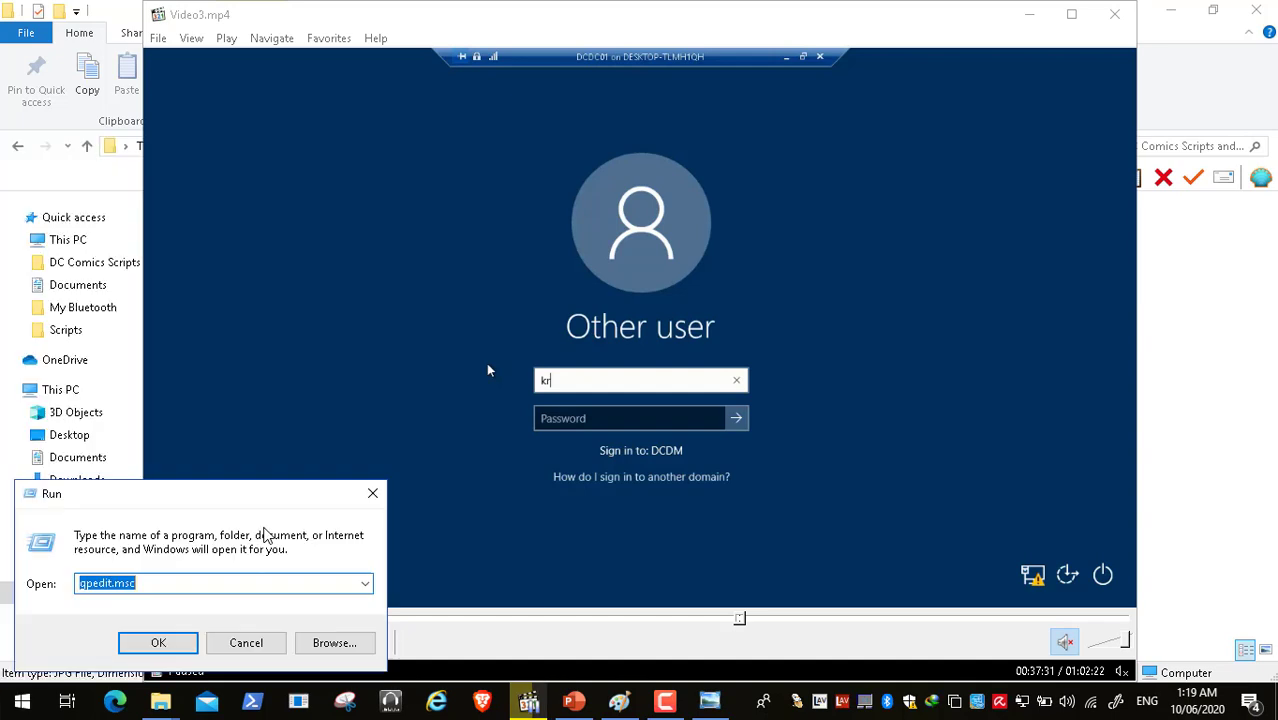
{"action": "left_click", "coordinate": [177, 642]}
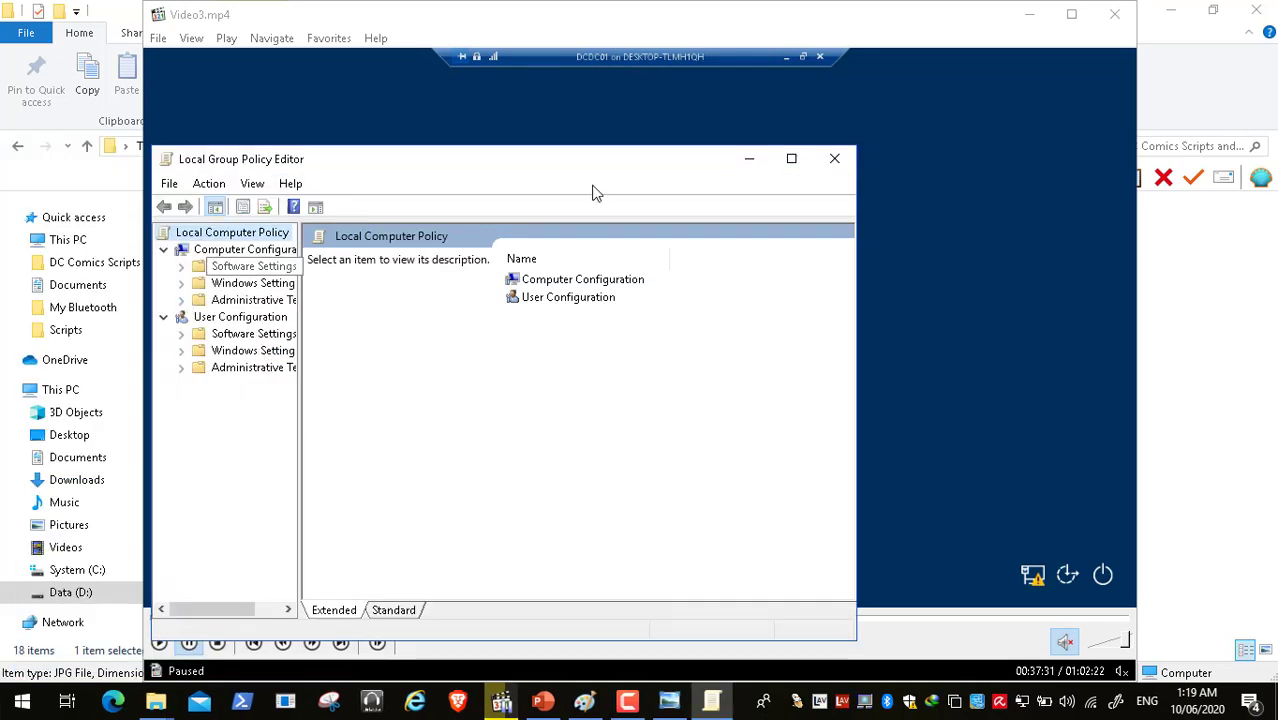
- Maximize the editor and expand Windows Settings > Security Settings > Local Policies > Security Options
{"action": "left_click", "coordinate": [791, 158]}
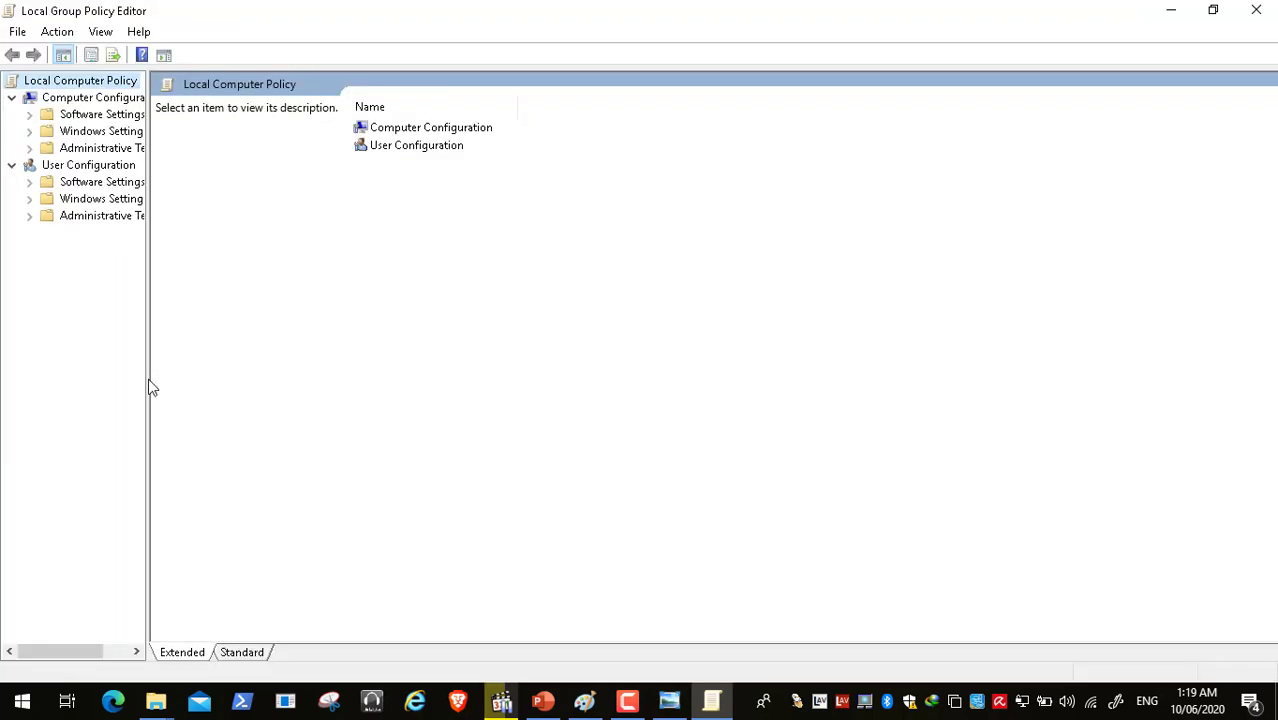
{"action": "left_click_drag", "start_coordinate": [148, 379], "coordinate": [243, 391]}
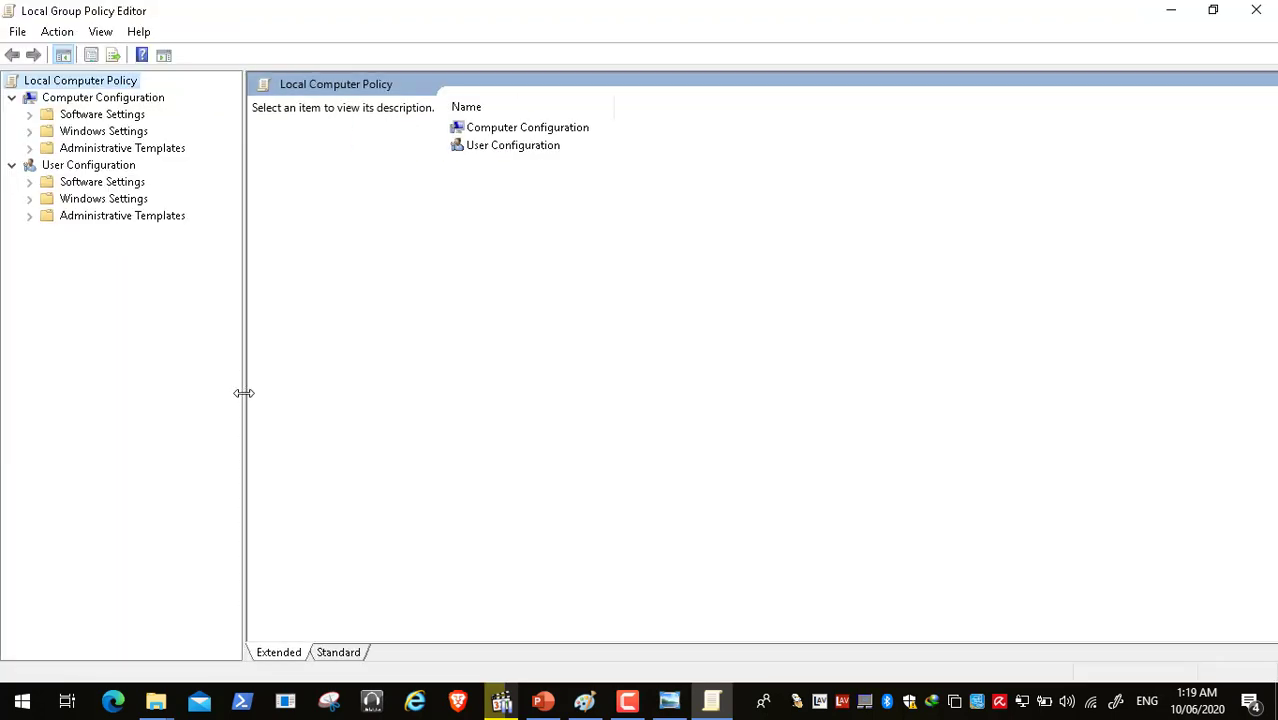
{"action": "left_click", "coordinate": [29, 131]}
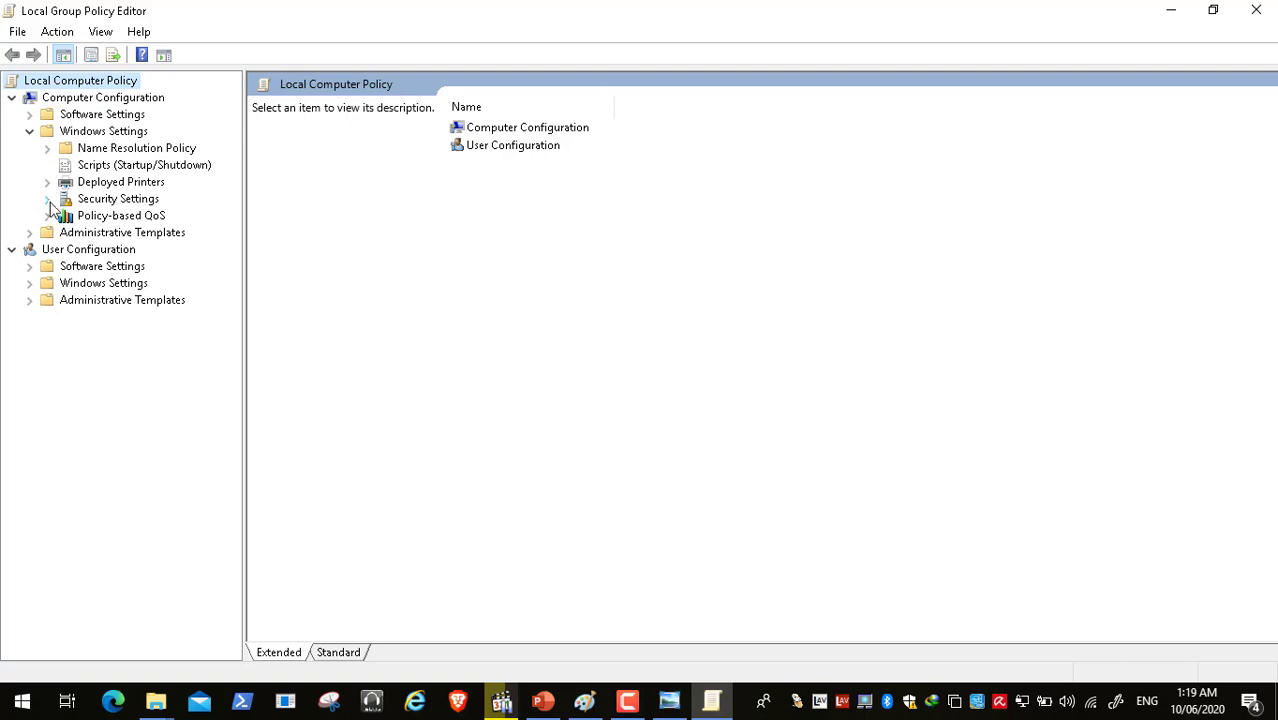
{"action": "left_click", "coordinate": [47, 199]}
{"action": "left_click", "coordinate": [65, 232]}
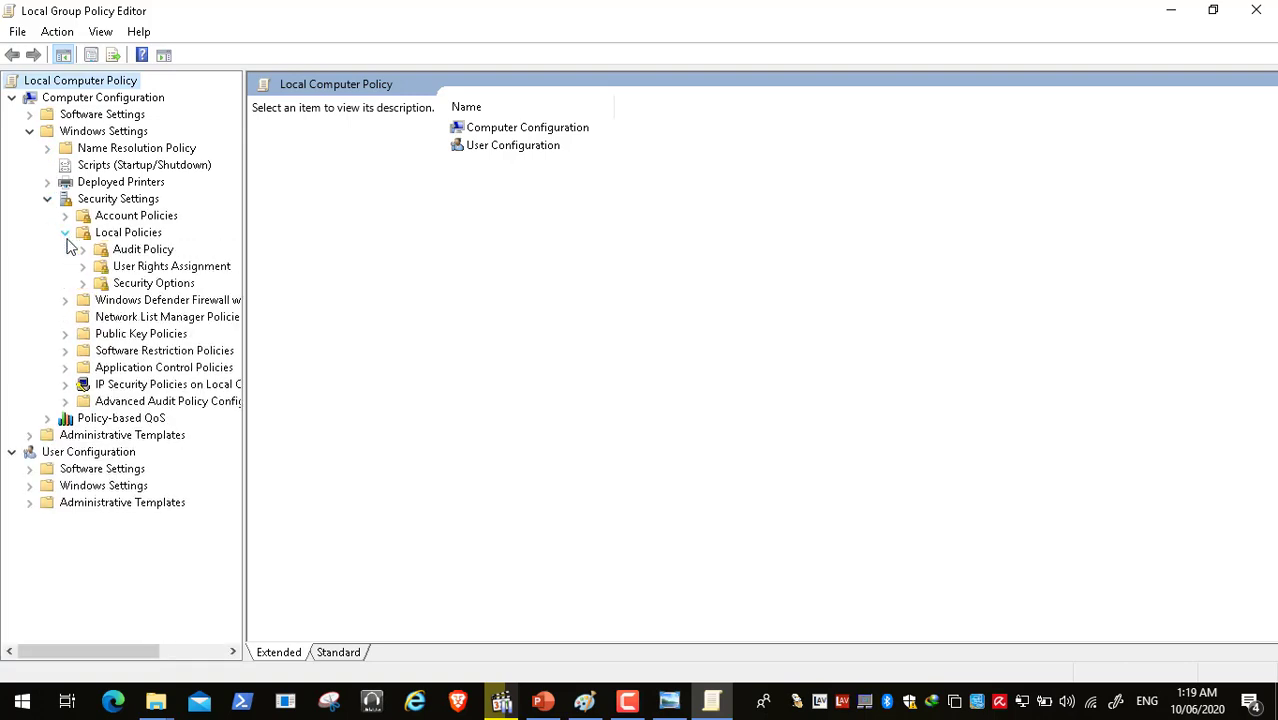
{"action": "left_click", "coordinate": [150, 283]}
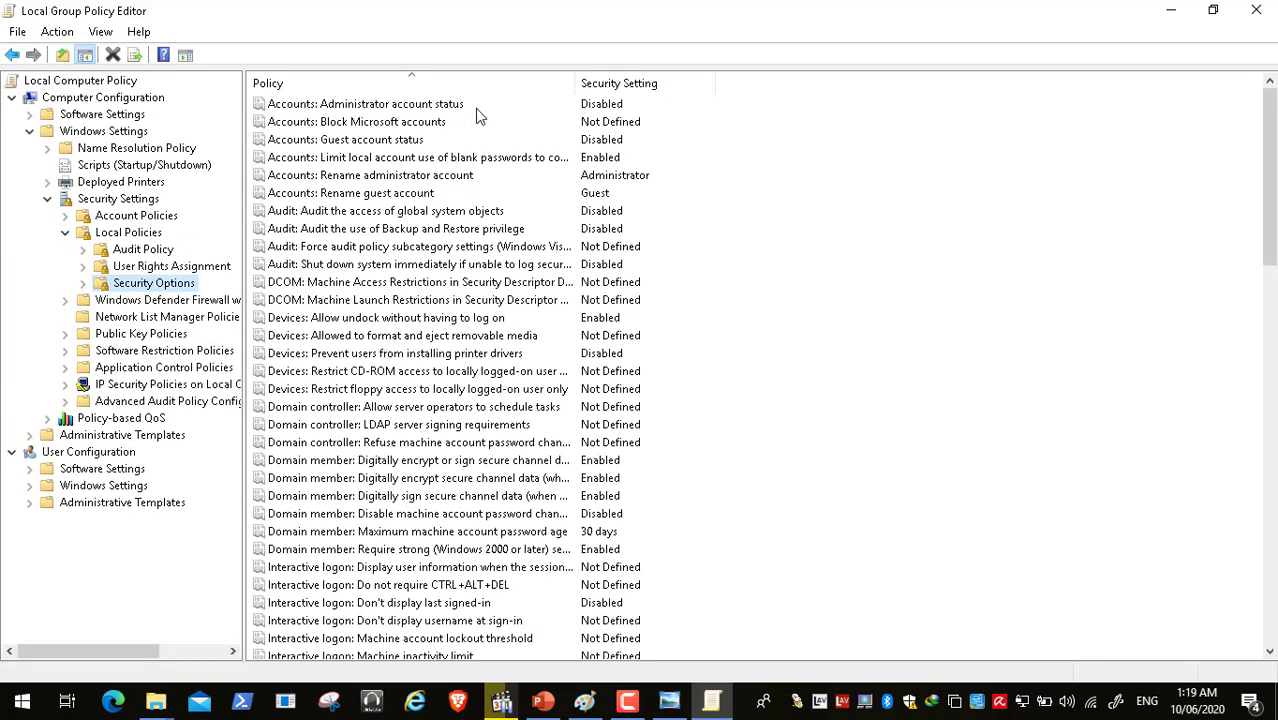
- Review the Administrator account status and rename policies, then close the editor
{"action": "left_click", "coordinate": [459, 108]}
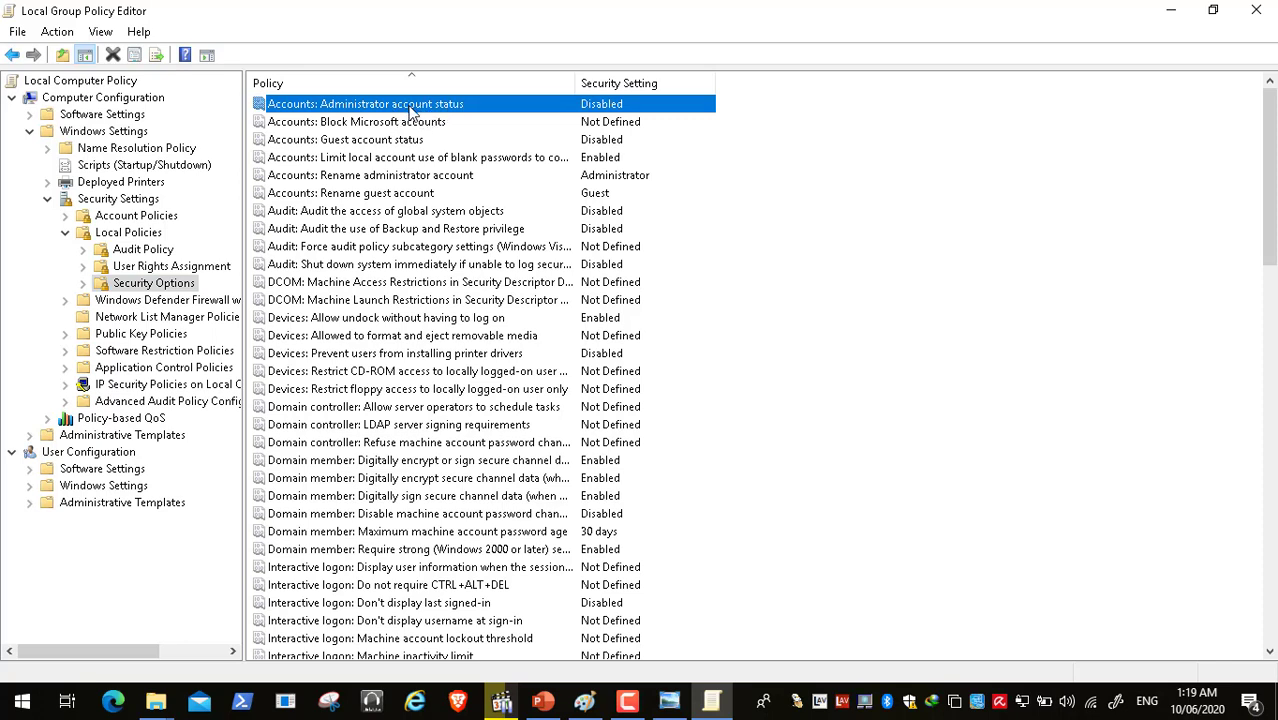
{"action": "left_click", "coordinate": [405, 176]}
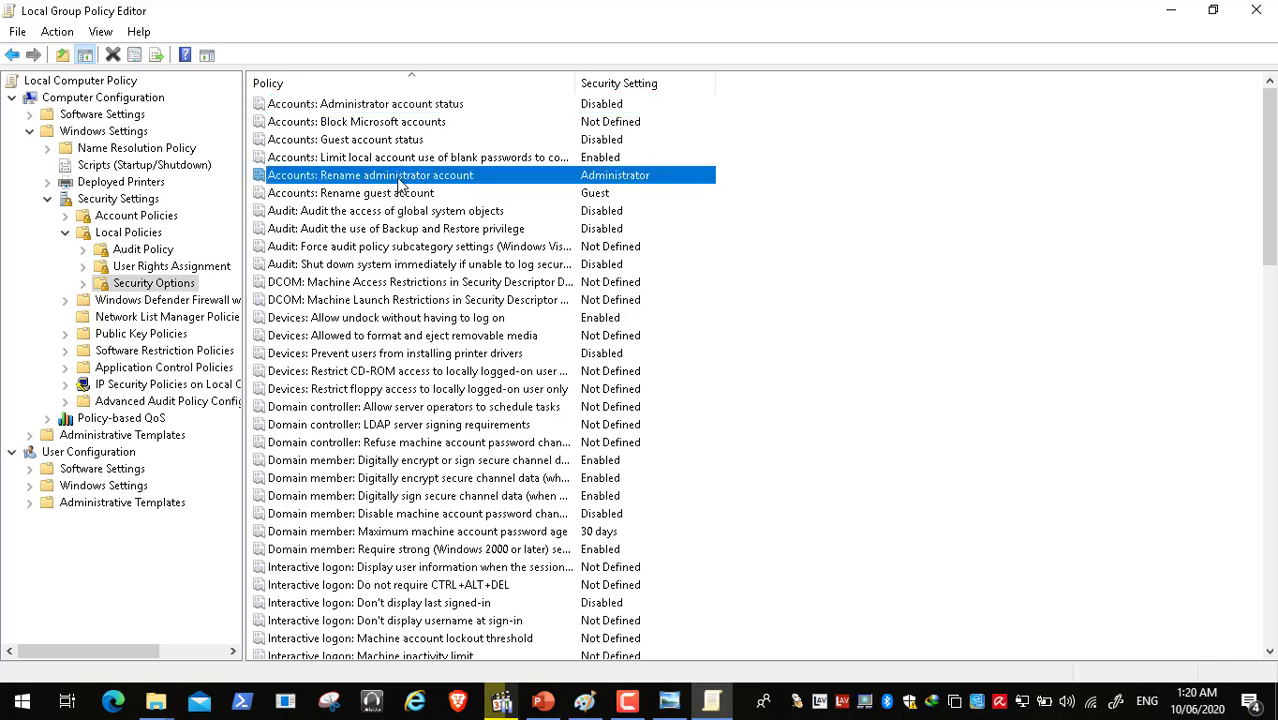
{"action": "left_click", "coordinate": [1256, 10]}
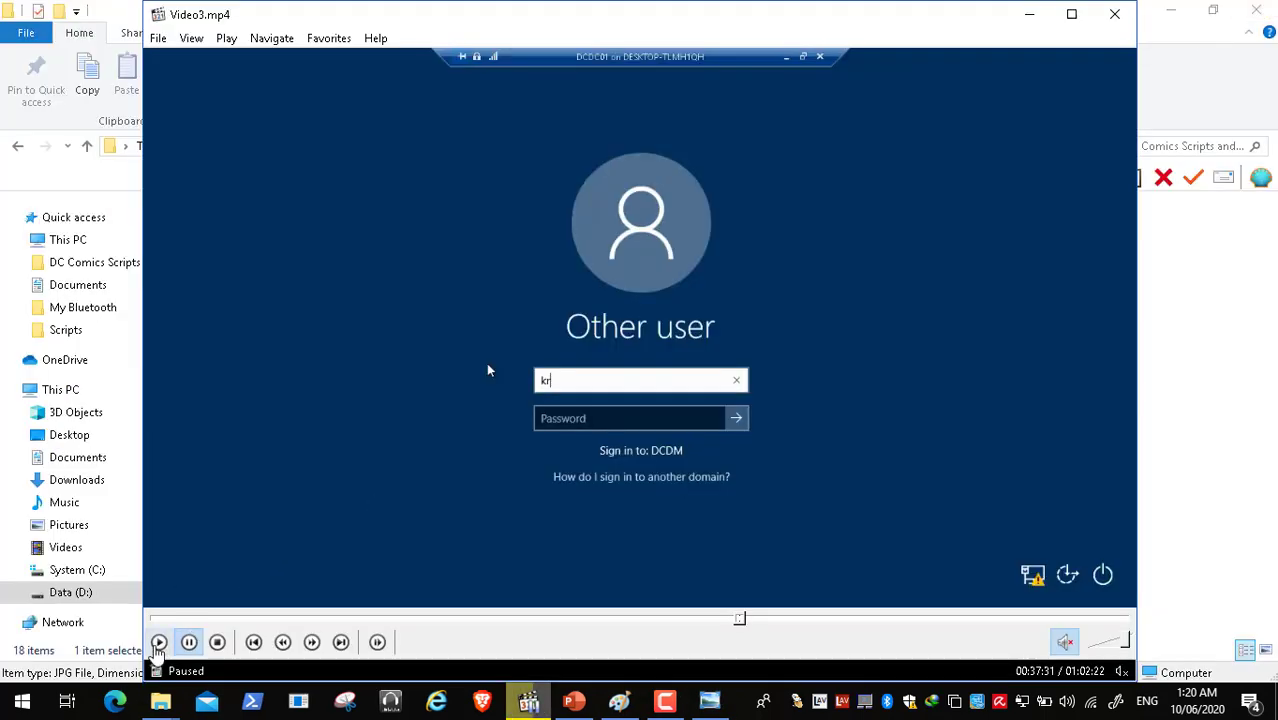
- Resume Video3.mp4 in MPC-HC full screen and move toward the 38:55 mark
{"action": "left_click", "coordinate": [159, 642]}
{"action": "double_click", "coordinate": [543, 298]}
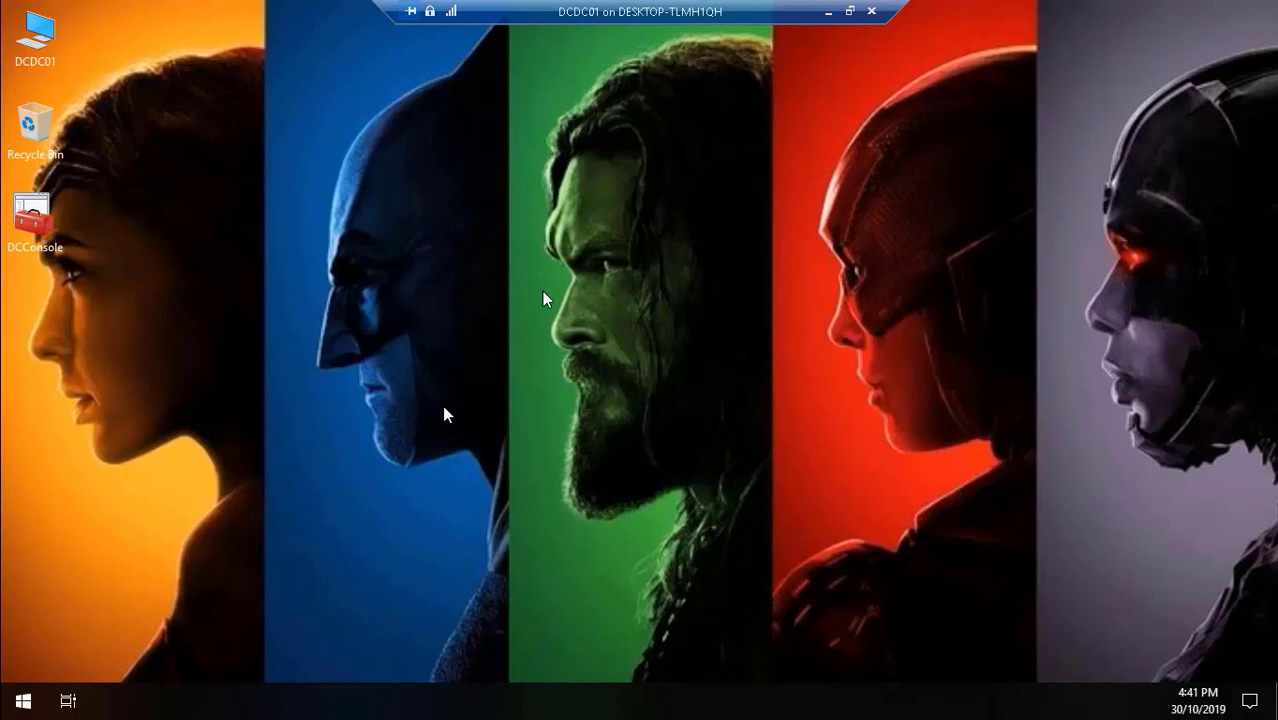
{"action": "mouse_move", "coordinate": [422, 702]}
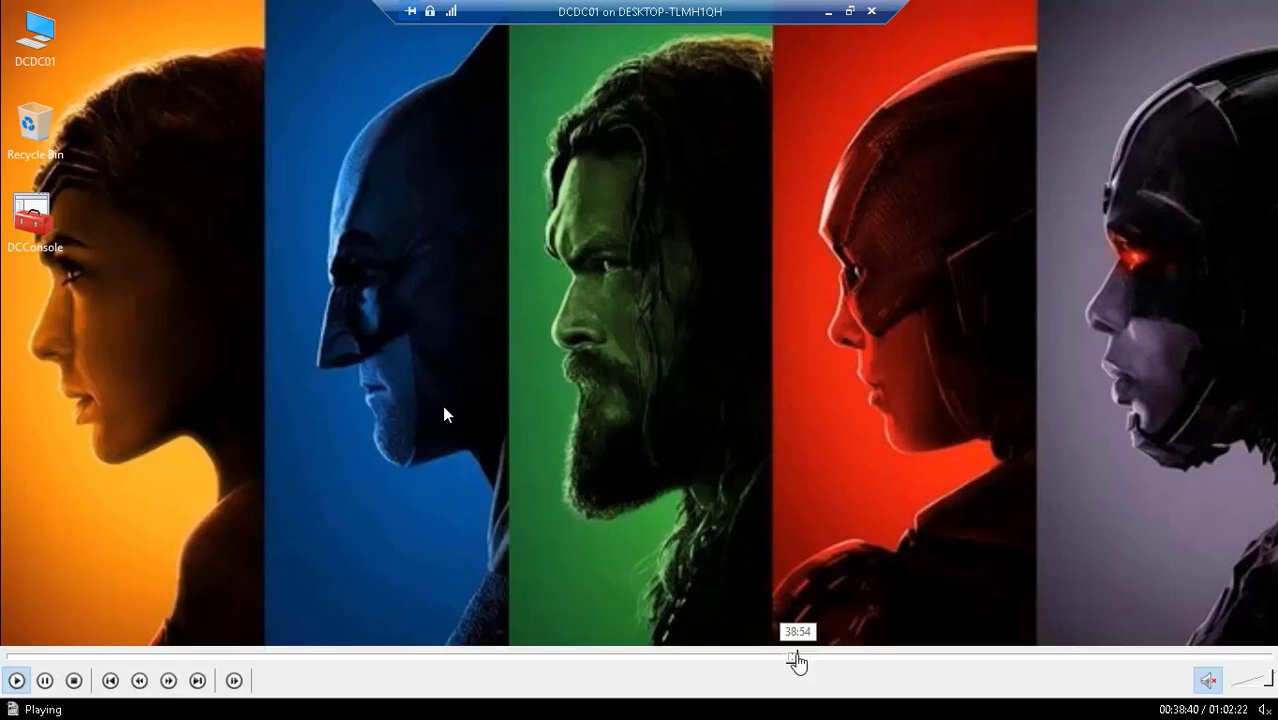
- Seek the recording back to 38:36 and minimise the DCDC01 remote session
{"action": "left_click", "coordinate": [798, 657]}
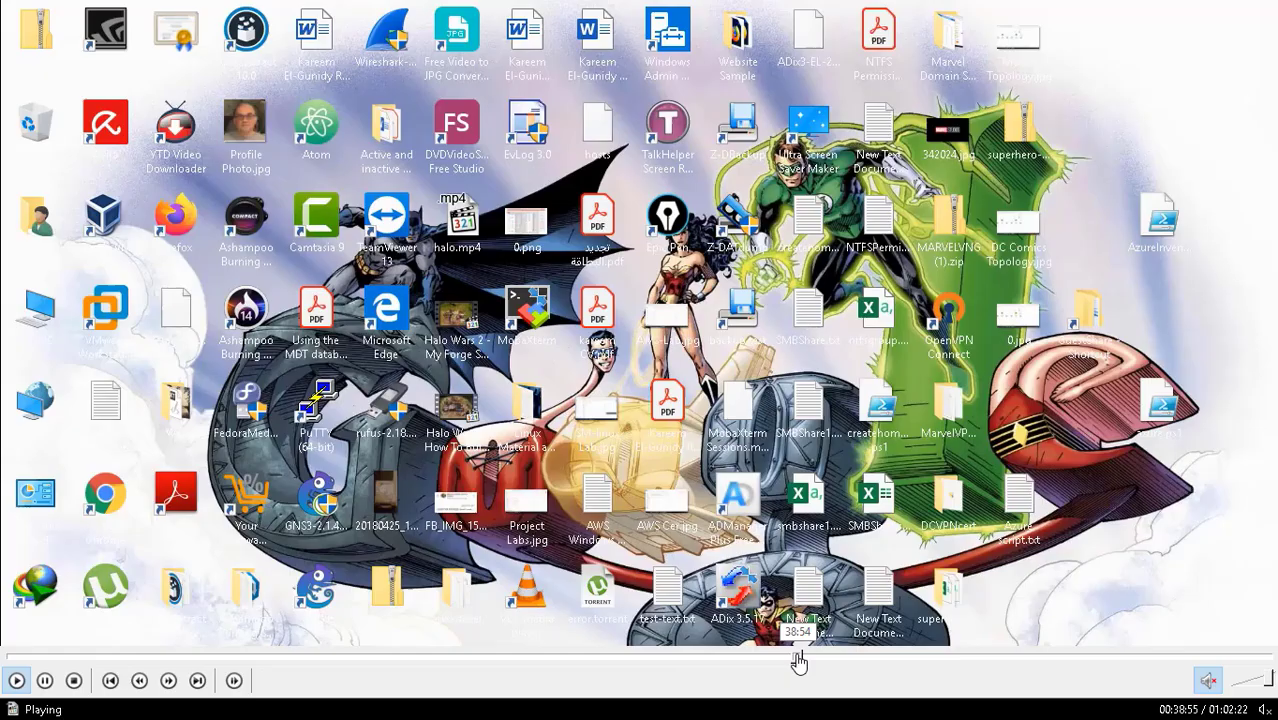
{"action": "left_click", "coordinate": [793, 657]}
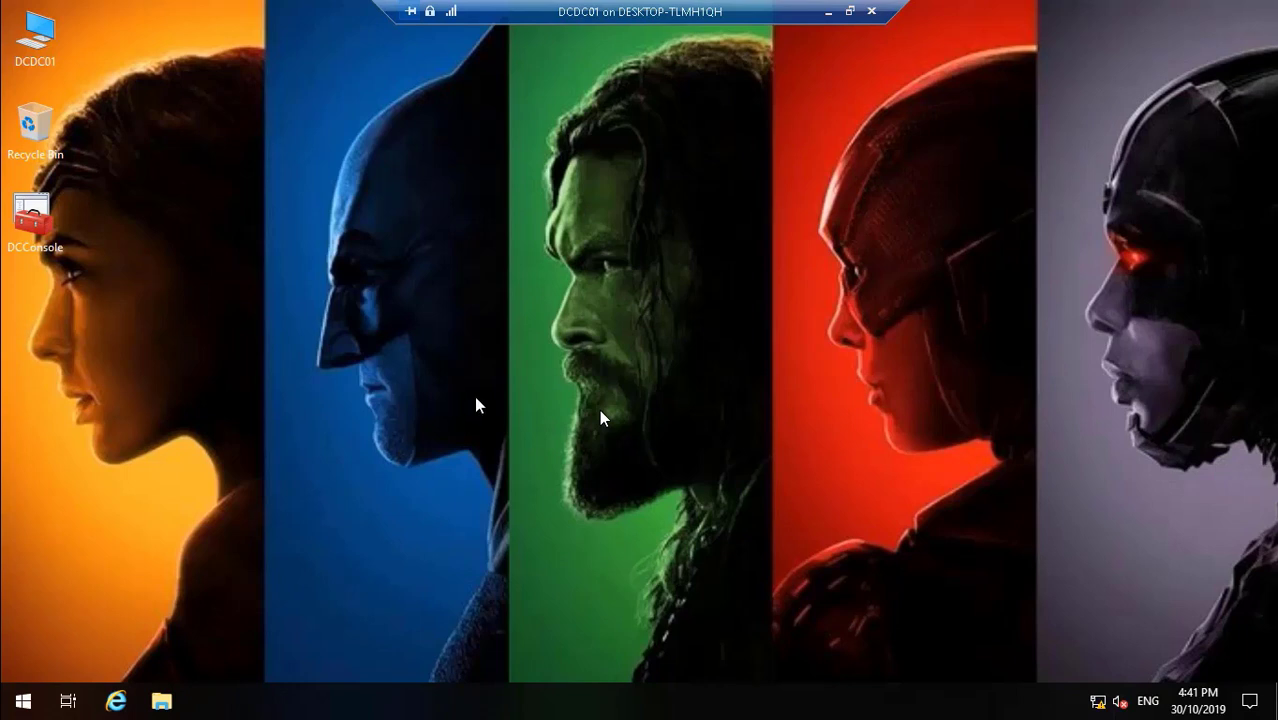
{"action": "left_click", "coordinate": [828, 12]}
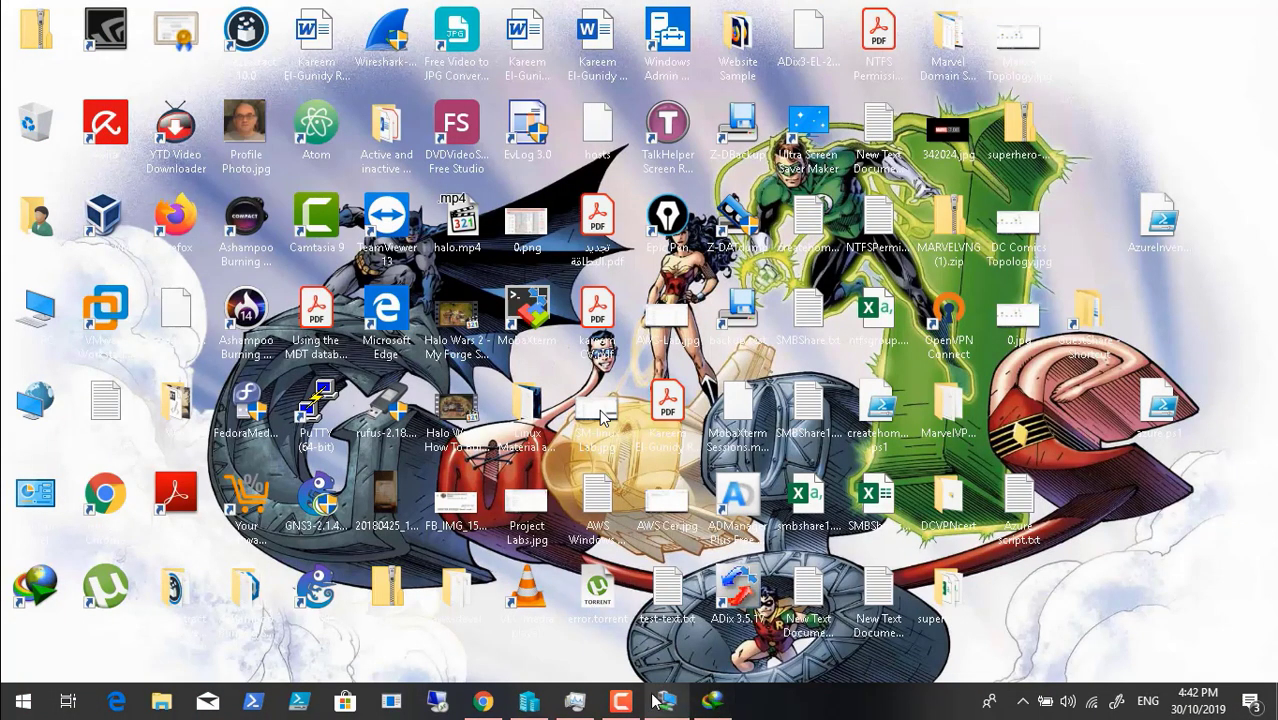
- Show and hide the screen recorder panel, then bring Hyper-V Manager to the front
{"action": "left_click", "coordinate": [620, 700]}
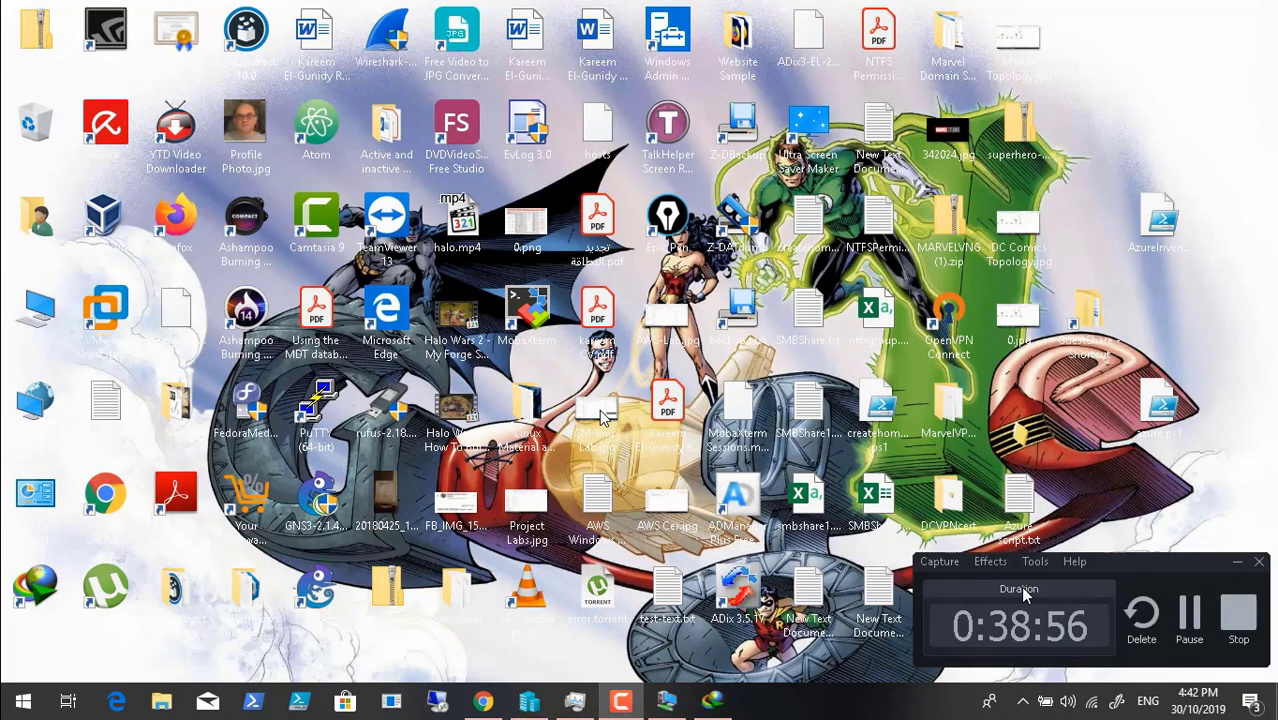
{"action": "left_click", "coordinate": [1237, 562]}
{"action": "left_click", "coordinate": [529, 700]}
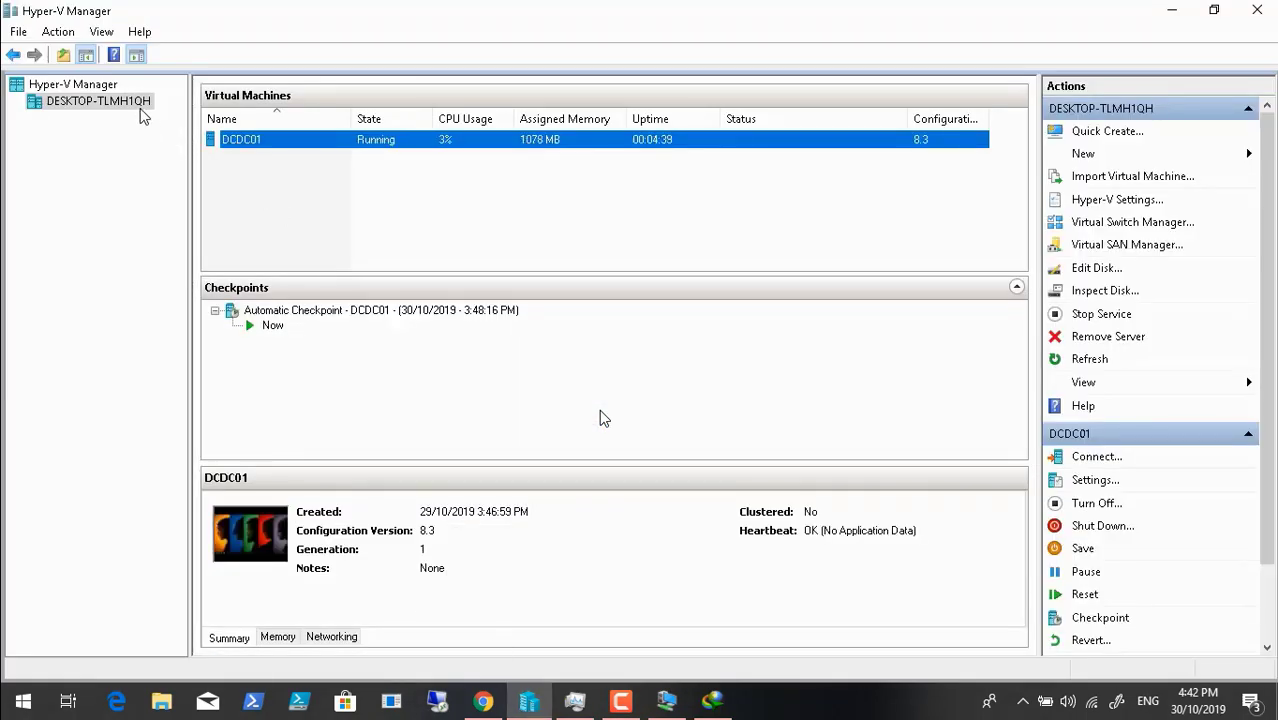
- Start a new virtual machine on the host named DCDC02, keeping the default generation
{"action": "right_click", "coordinate": [138, 106]}
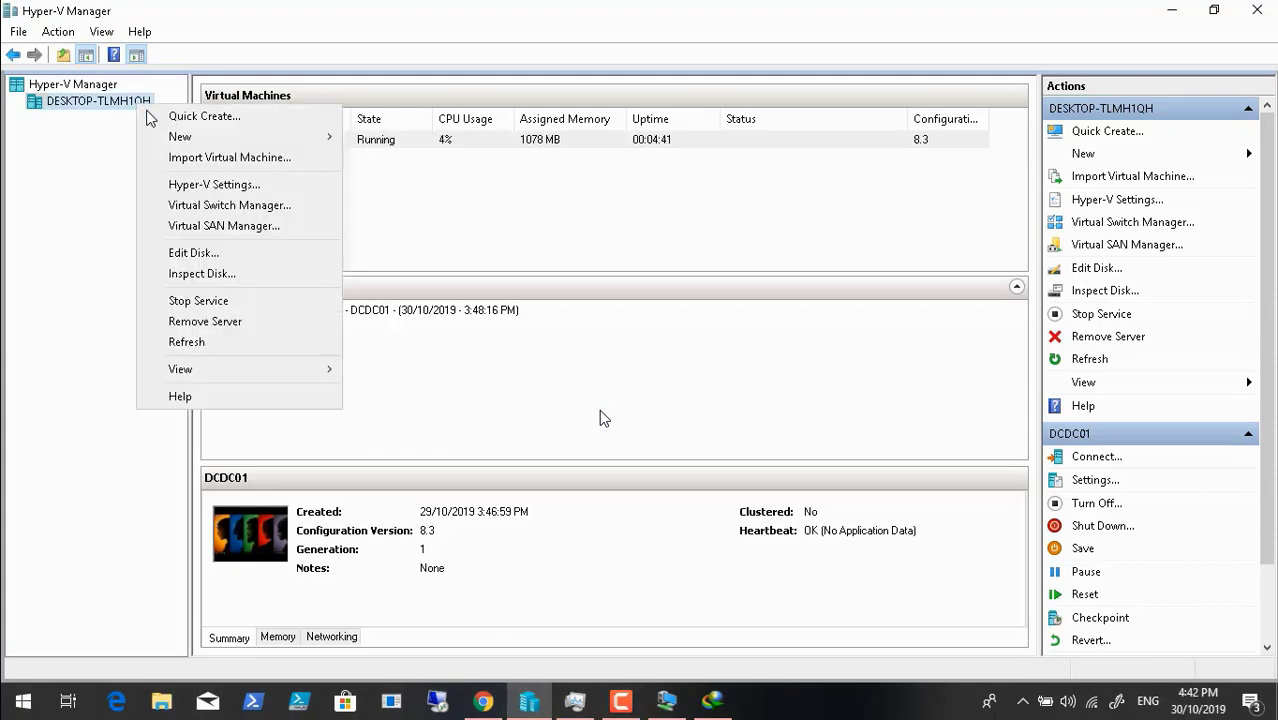
{"action": "mouse_move", "coordinate": [293, 136]}
{"action": "left_click", "coordinate": [411, 137]}
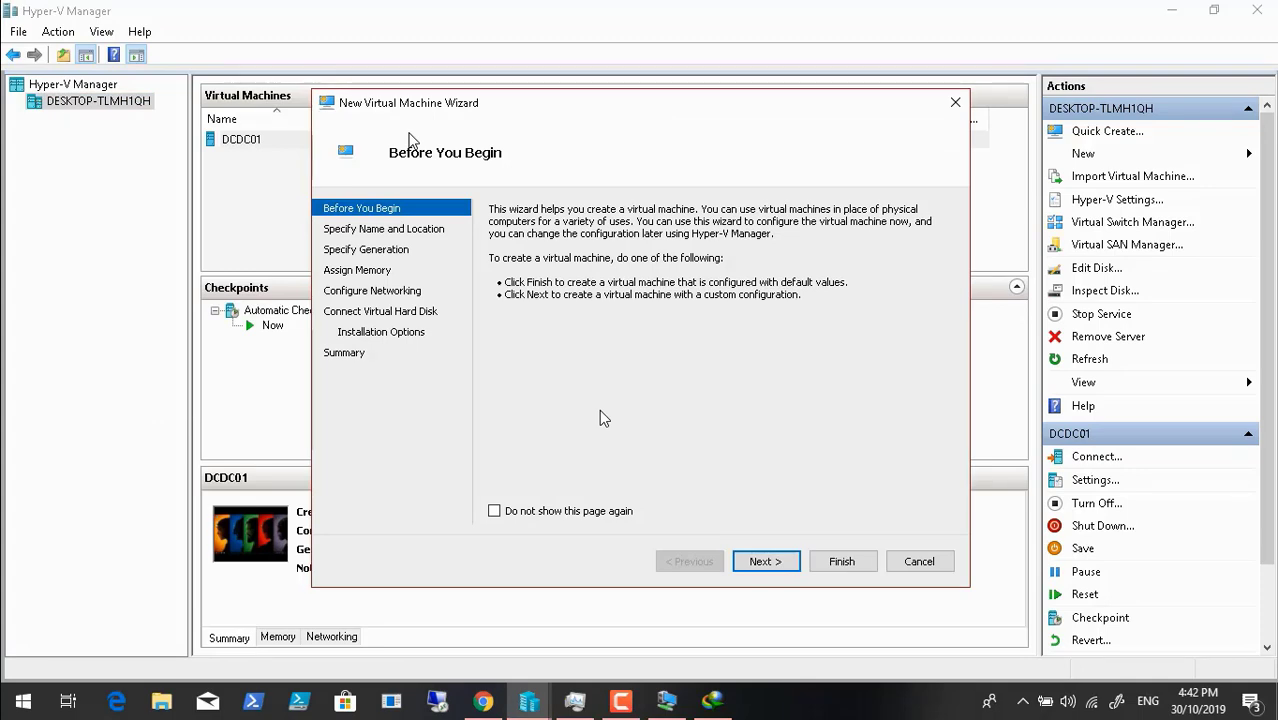
{"action": "left_click", "coordinate": [765, 561]}
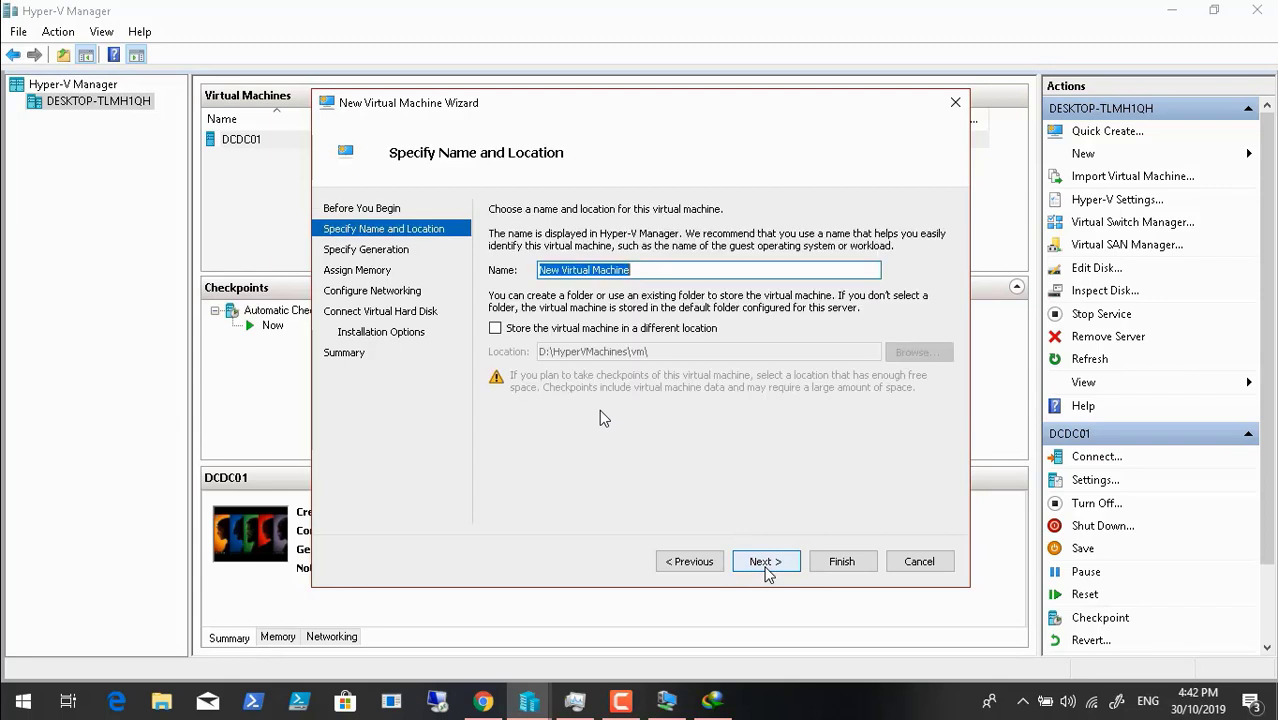
{"action": "key", "text": "BackSpace"}
{"action": "type", "text": "DCDC"}
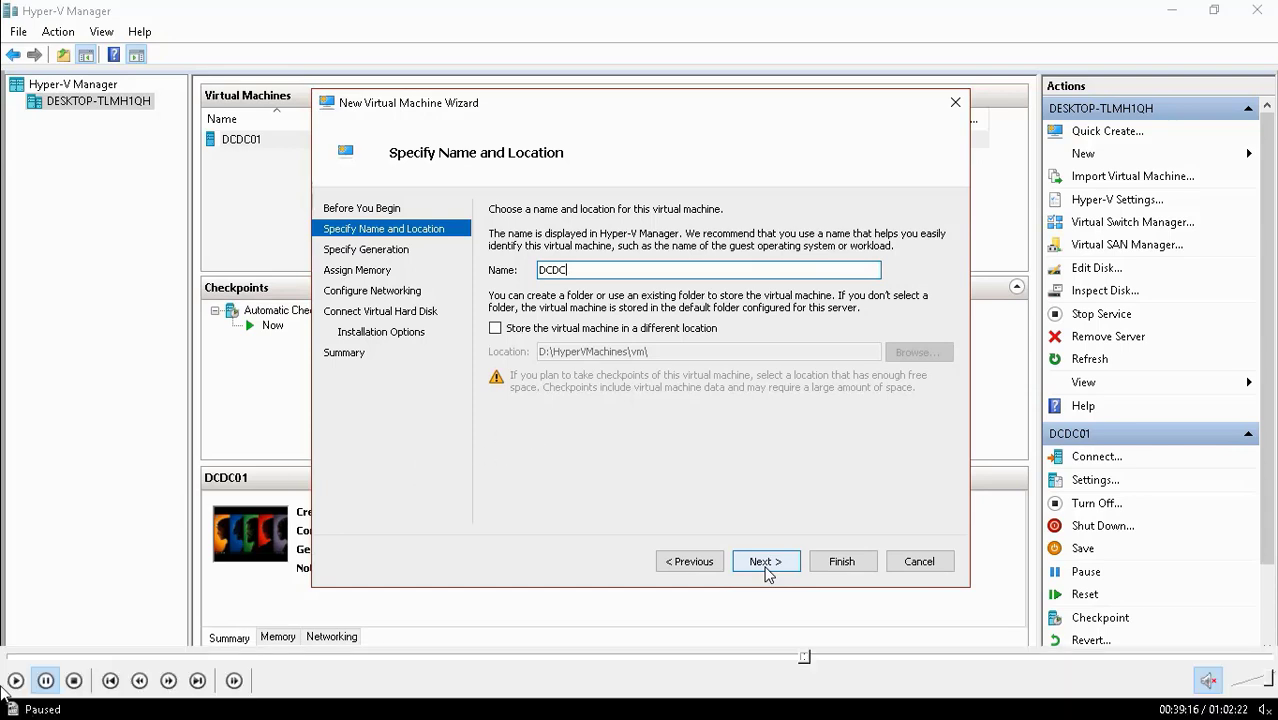
{"action": "type", "text": "02"}
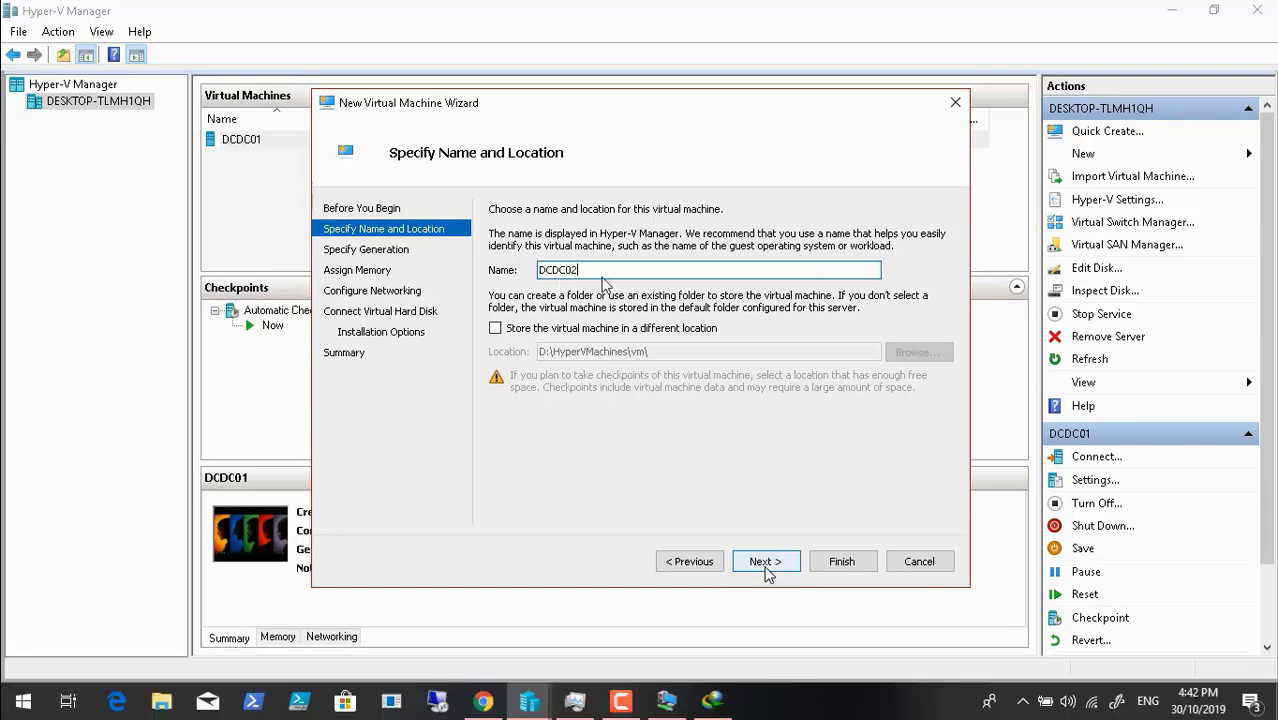
{"action": "left_click", "coordinate": [765, 562]}
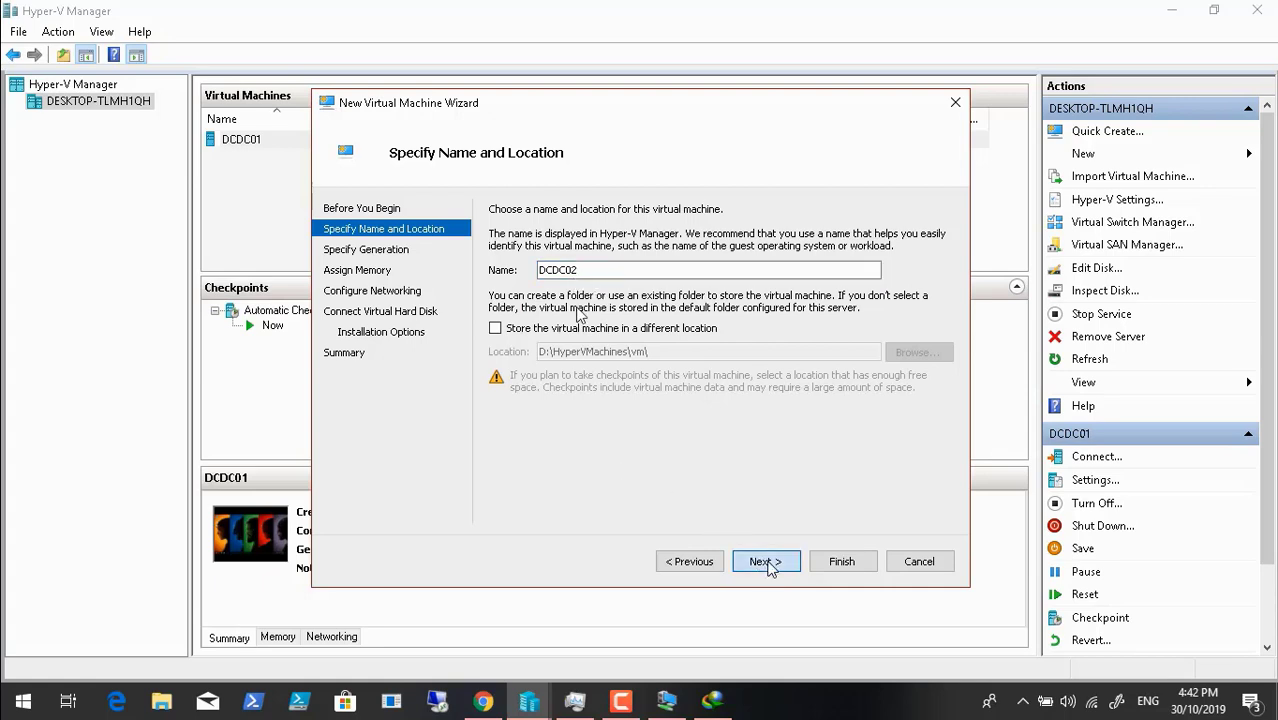
{"action": "left_click", "coordinate": [765, 562]}
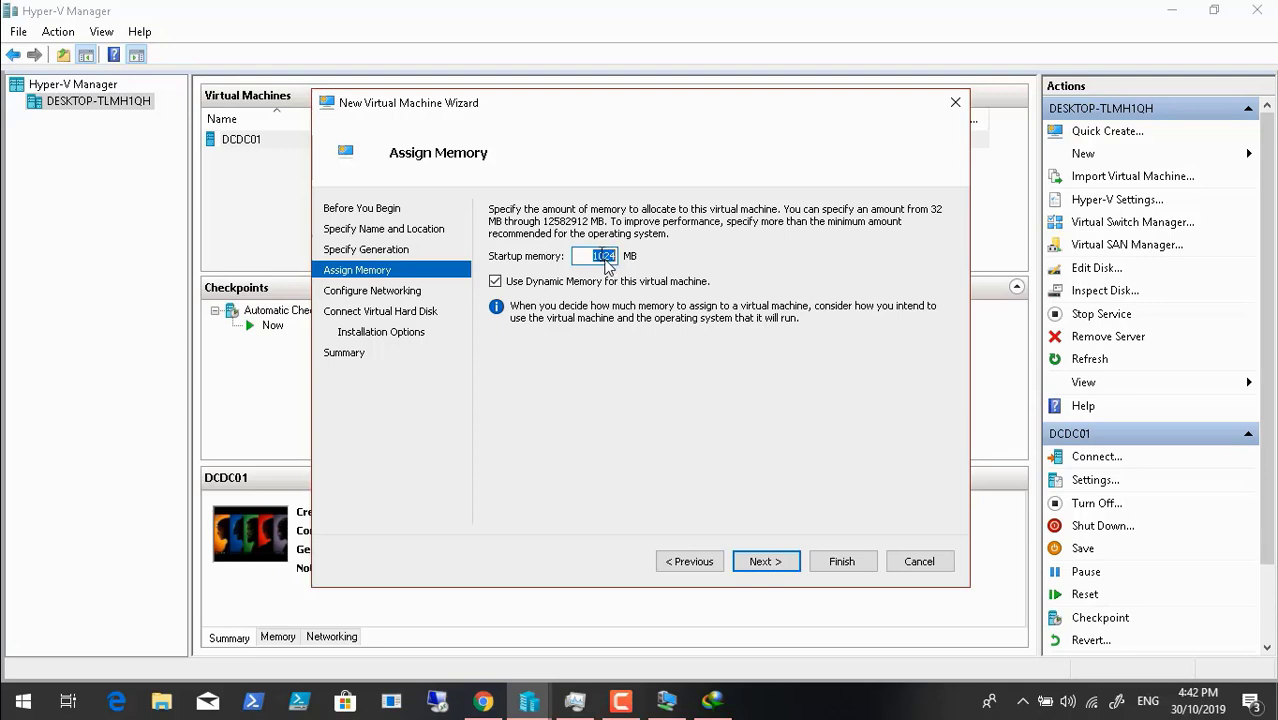
- Give the new machine 4000 MB startup memory and connect it to DCInternalSwitch
{"action": "key", "text": "BackSpace"}
{"action": "type", "text": "4"}
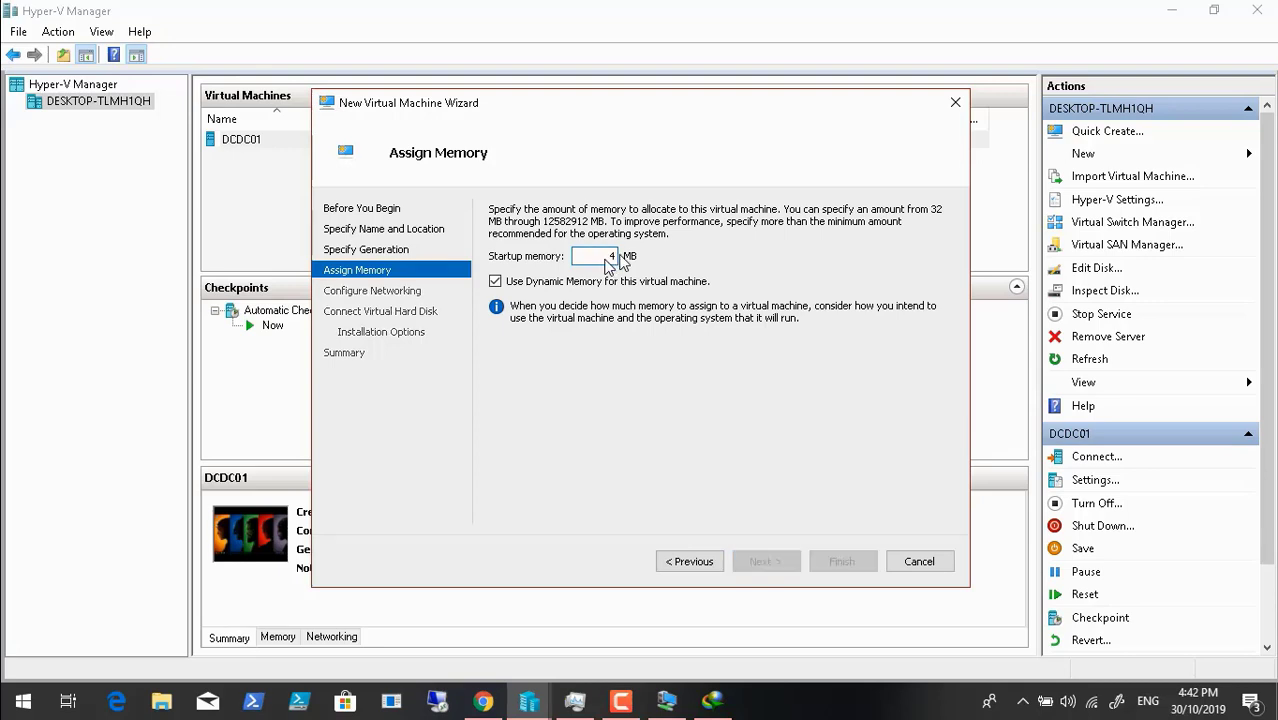
{"action": "type", "text": "000"}
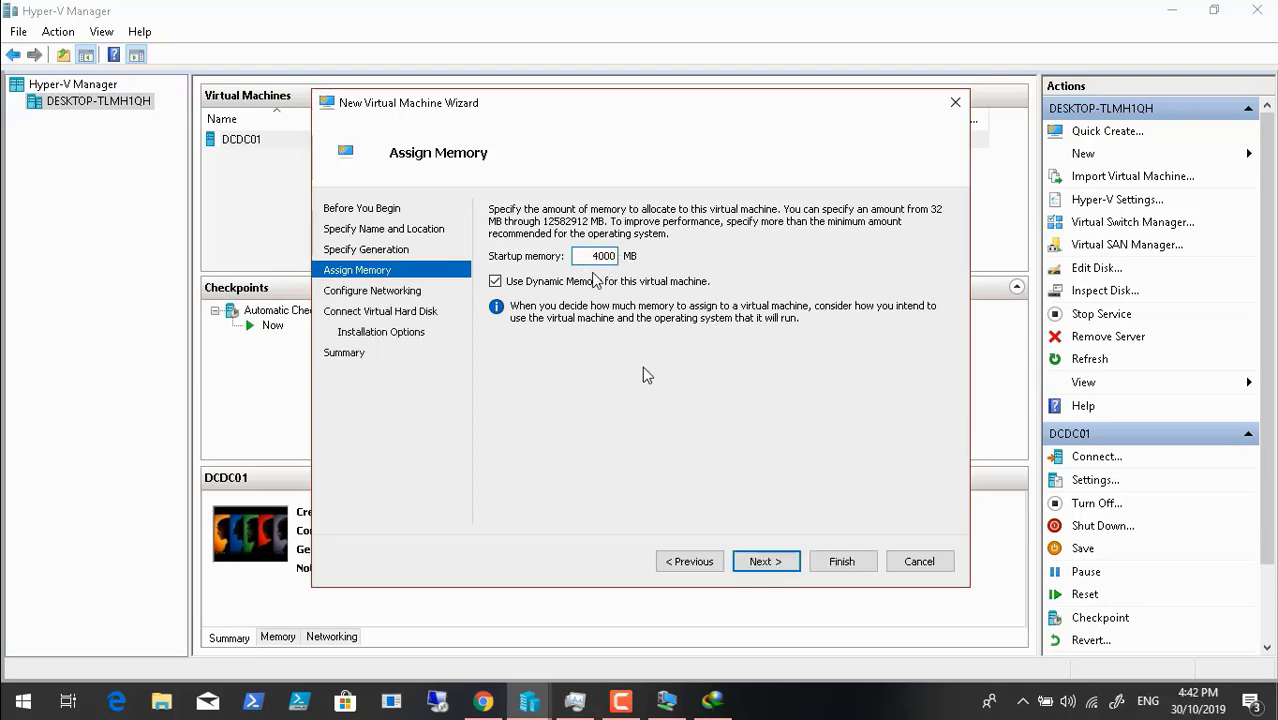
{"action": "left_click", "coordinate": [763, 562]}
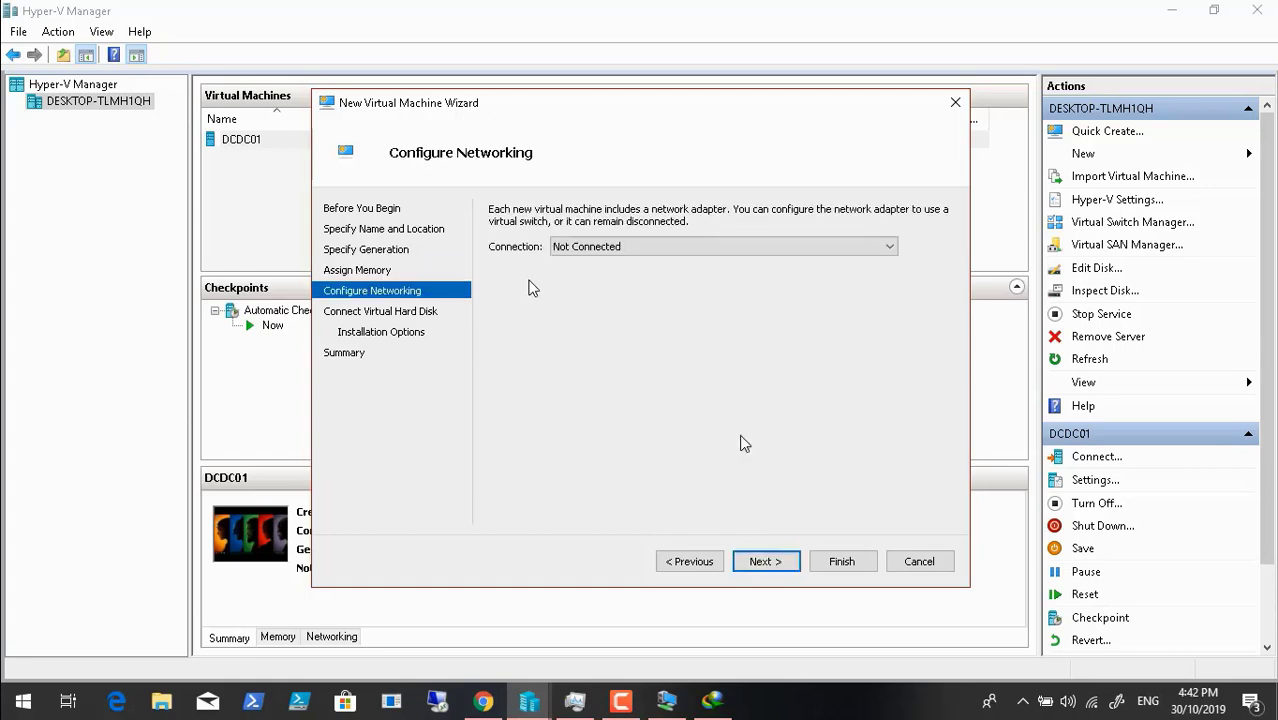
{"action": "left_click", "coordinate": [703, 247]}
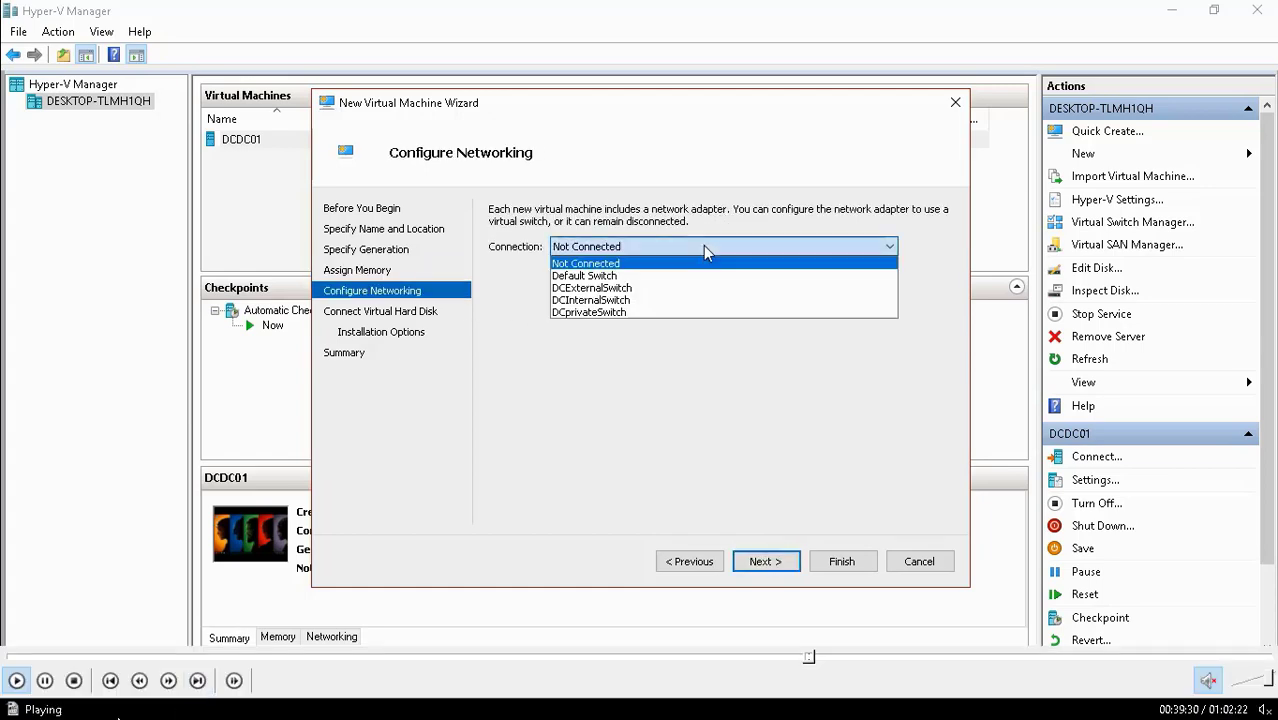
{"action": "left_click", "coordinate": [670, 300]}
{"action": "left_click", "coordinate": [764, 562]}
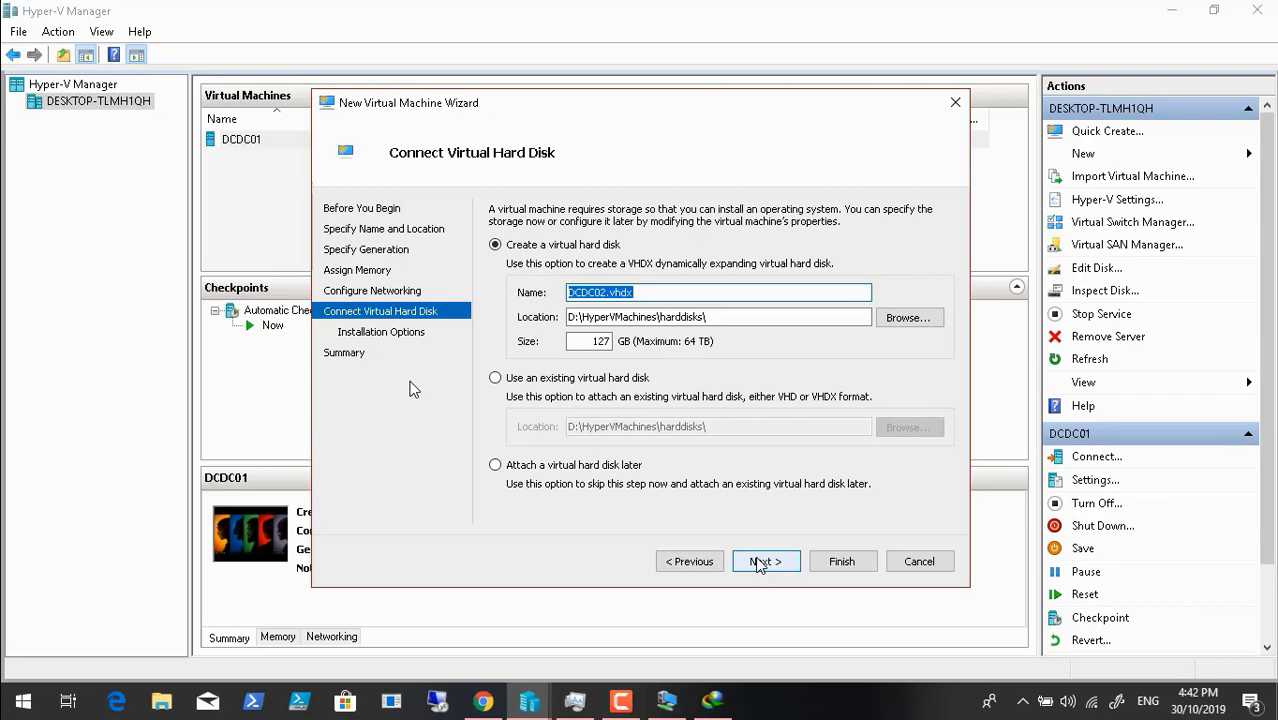
- Size its virtual hard disk at 200 GB, install the OS later, and finish creation
{"action": "left_click", "coordinate": [601, 341]}
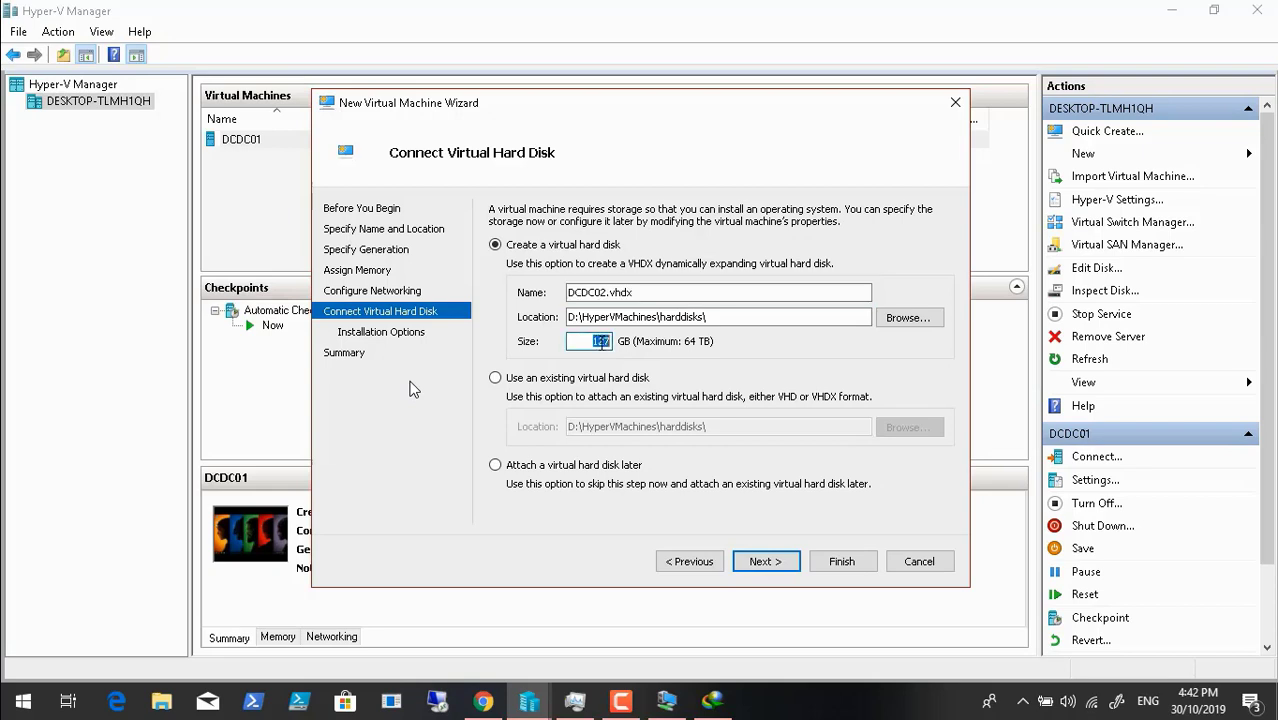
{"action": "type", "text": "200"}
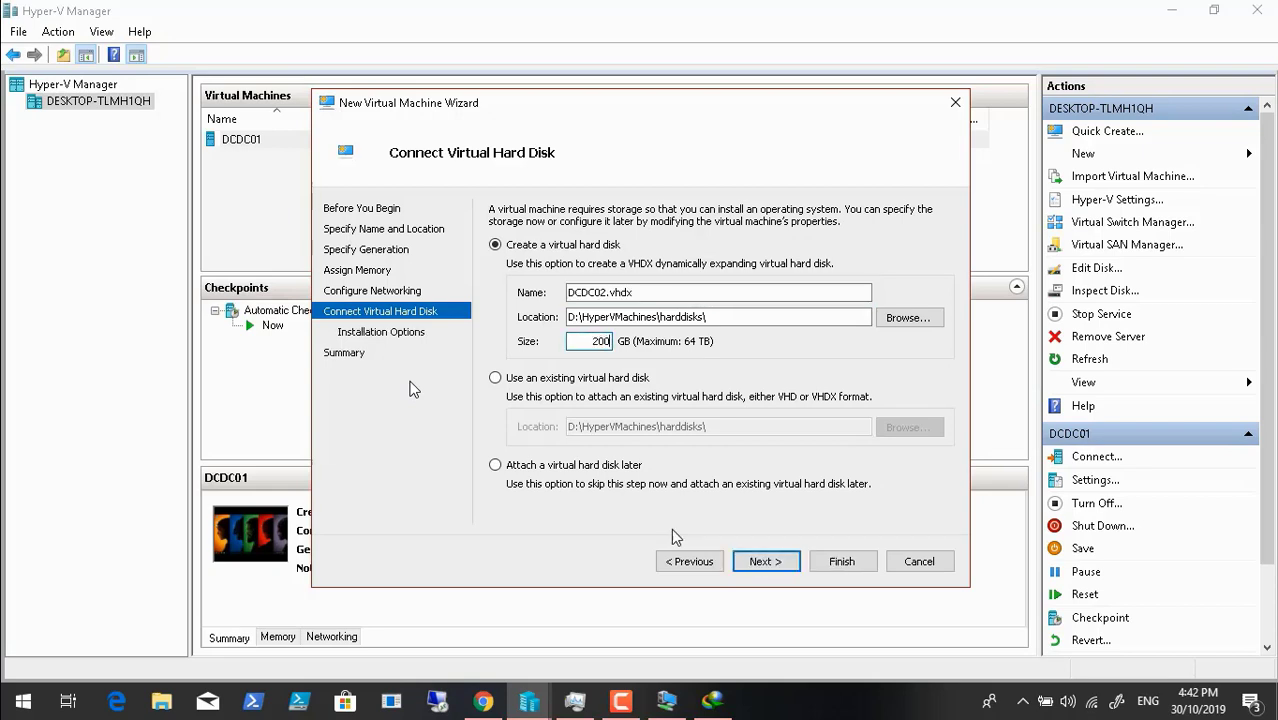
{"action": "left_click", "coordinate": [765, 562]}
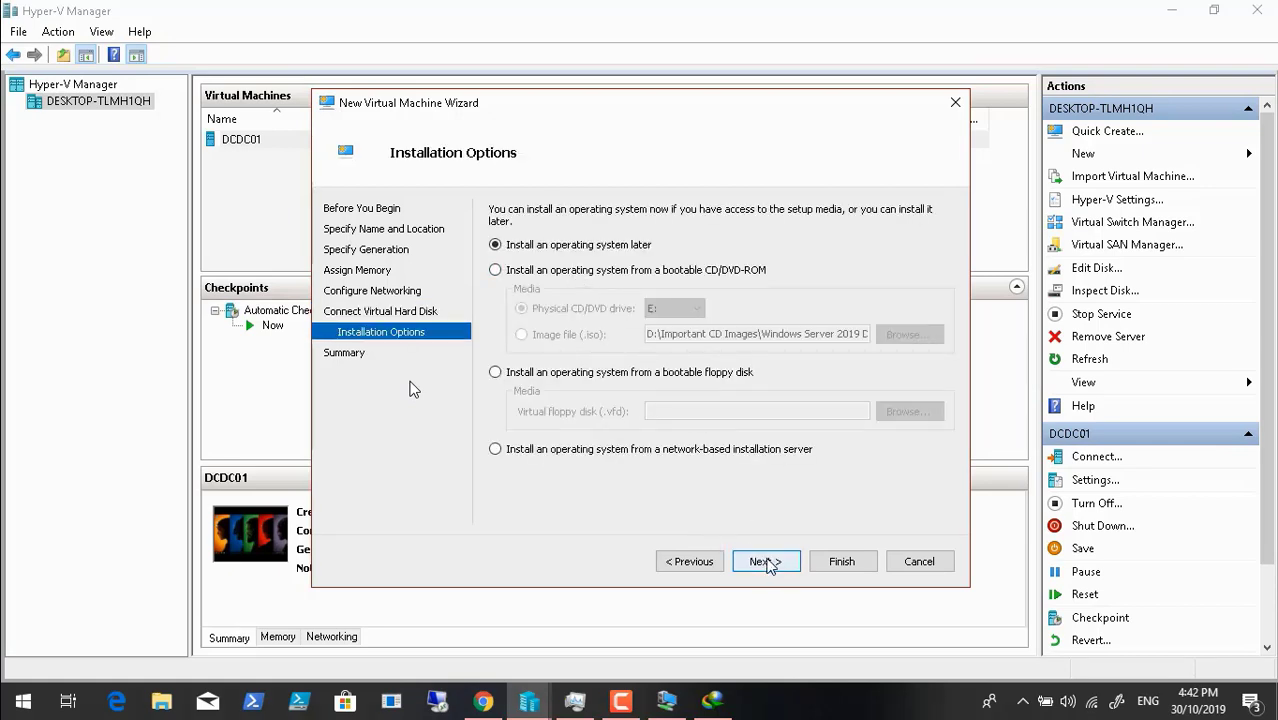
{"action": "left_click", "coordinate": [766, 562]}
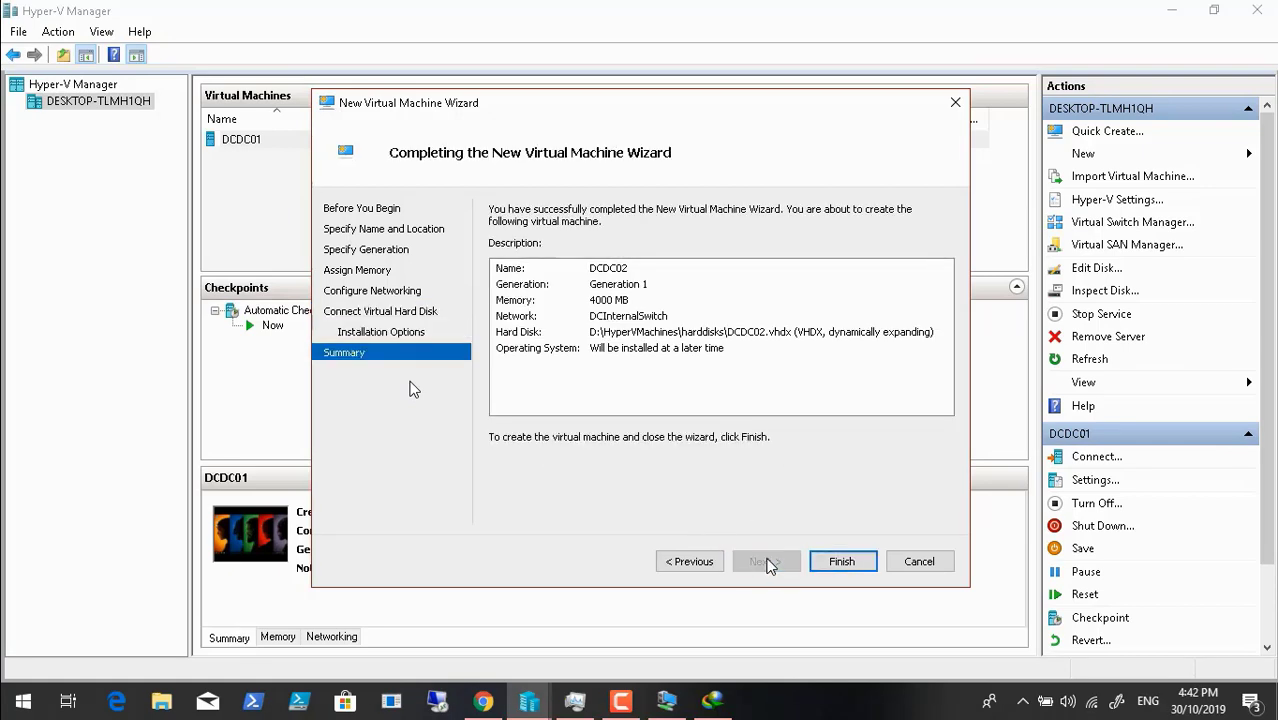
{"action": "left_click", "coordinate": [845, 566]}
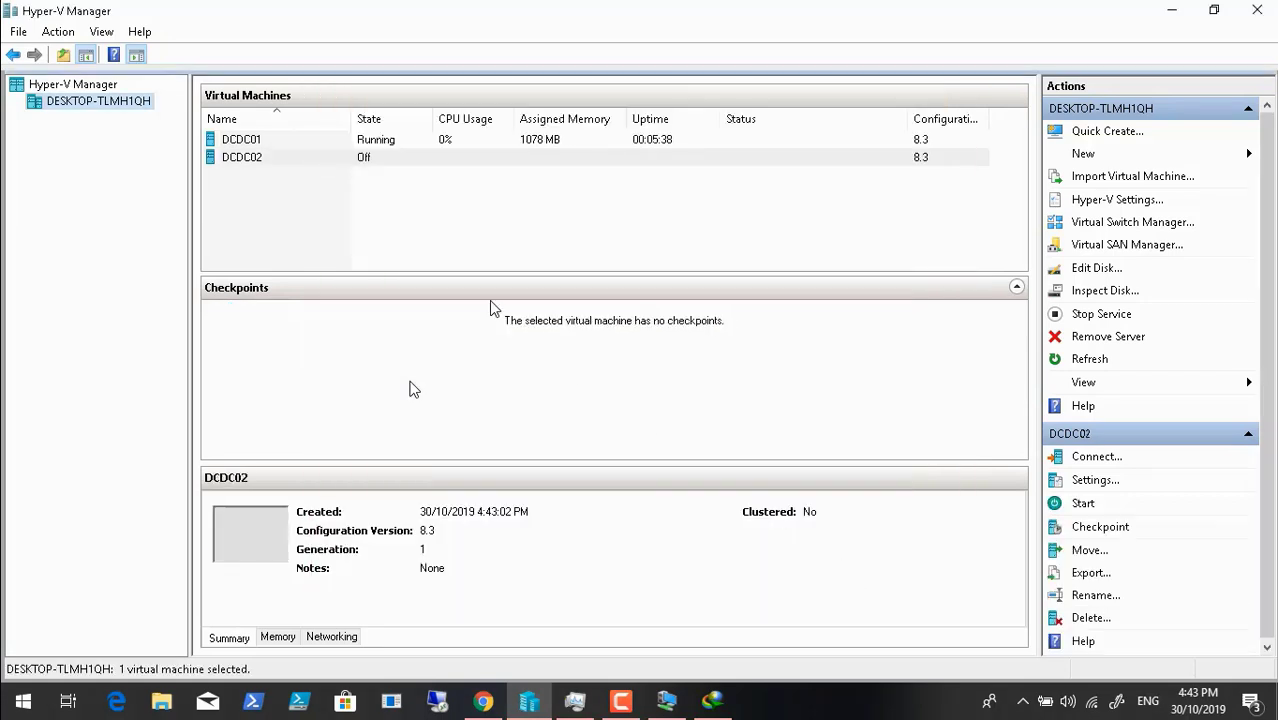
- Set DCDC02's number of virtual processors to 2 in its Settings
{"action": "right_click", "coordinate": [264, 162]}
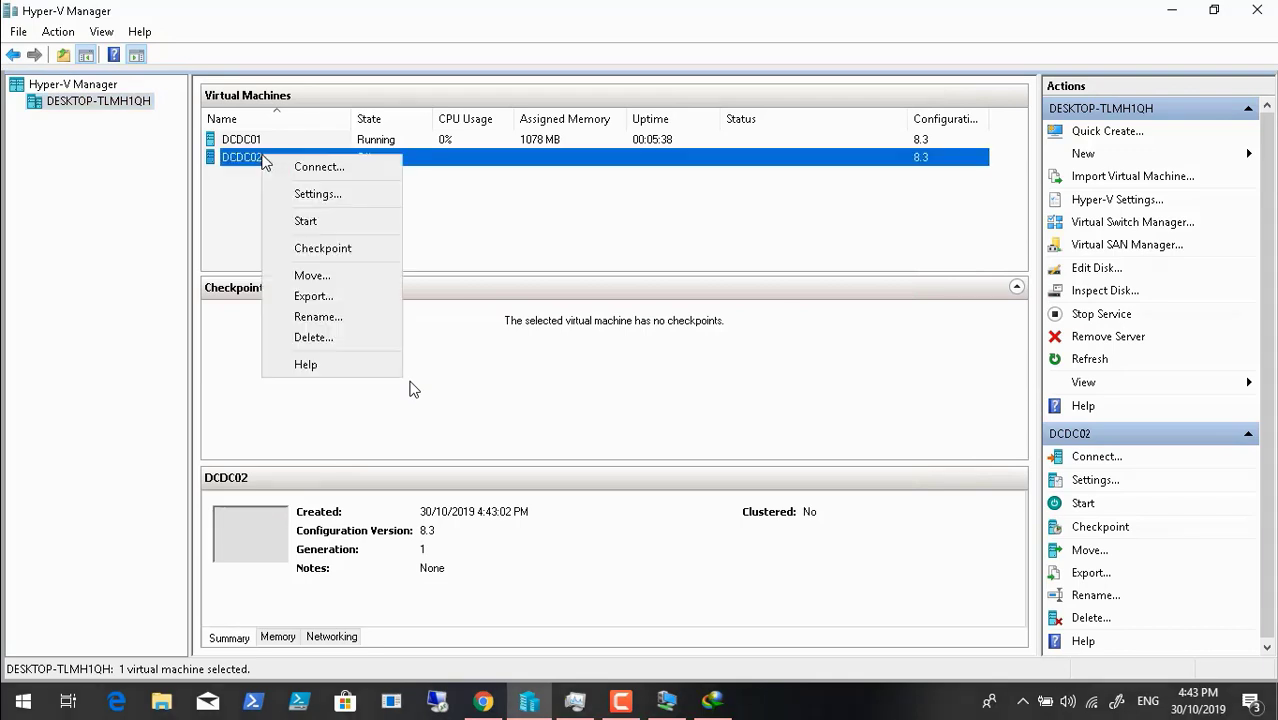
{"action": "left_click", "coordinate": [316, 194]}
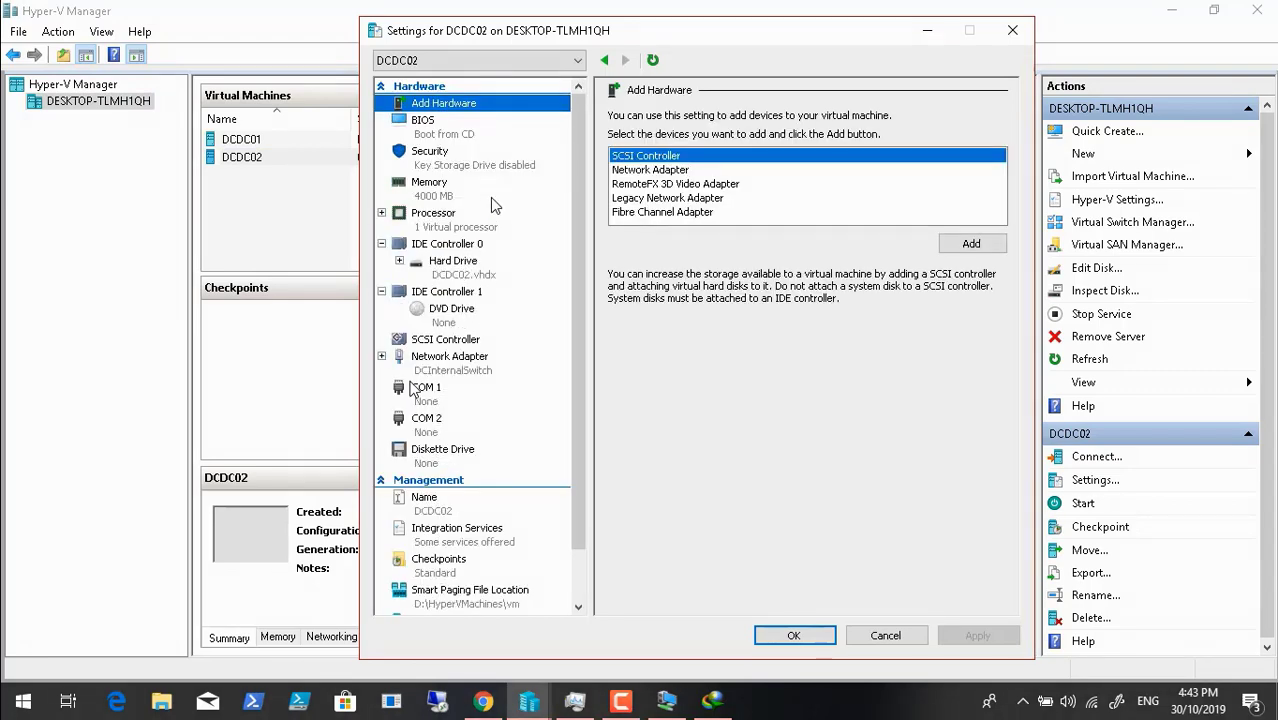
{"action": "left_click", "coordinate": [444, 220]}
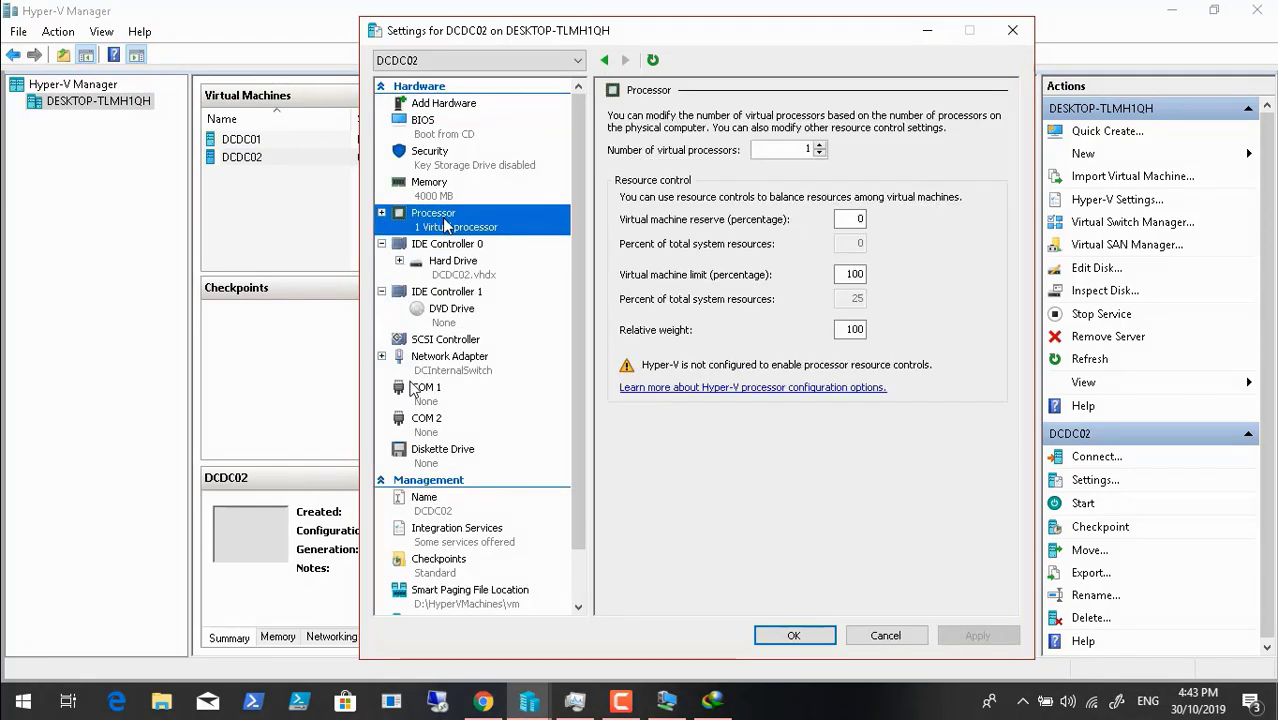
{"action": "left_click", "coordinate": [820, 146]}
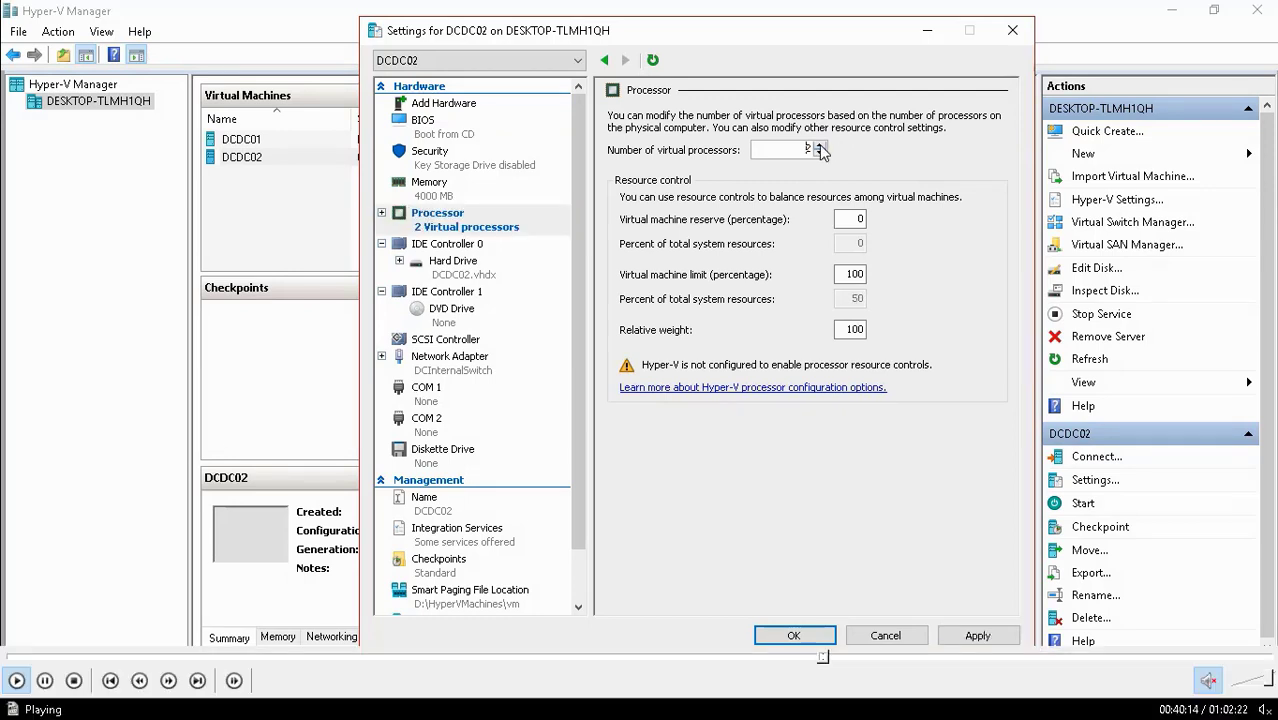
- Pause the recording playback and bring the DCDC01 guest console to the front
{"action": "left_click", "coordinate": [44, 681]}
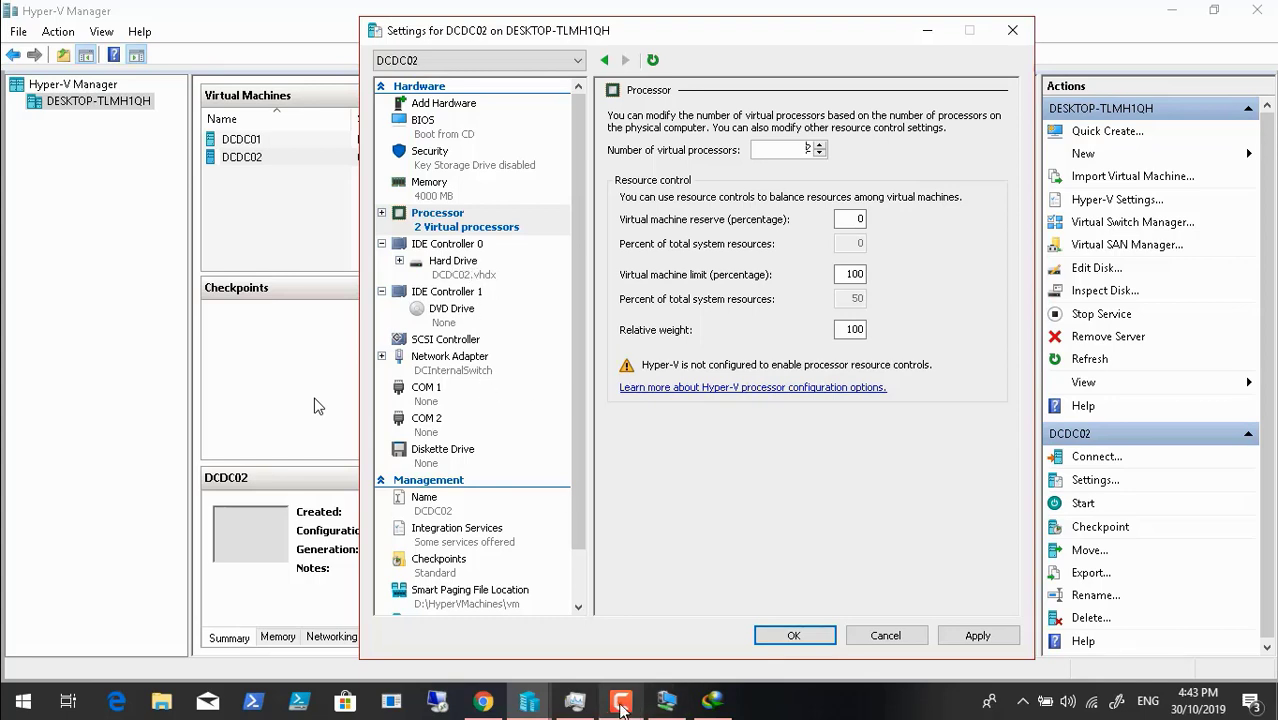
{"action": "left_click", "coordinate": [620, 703]}
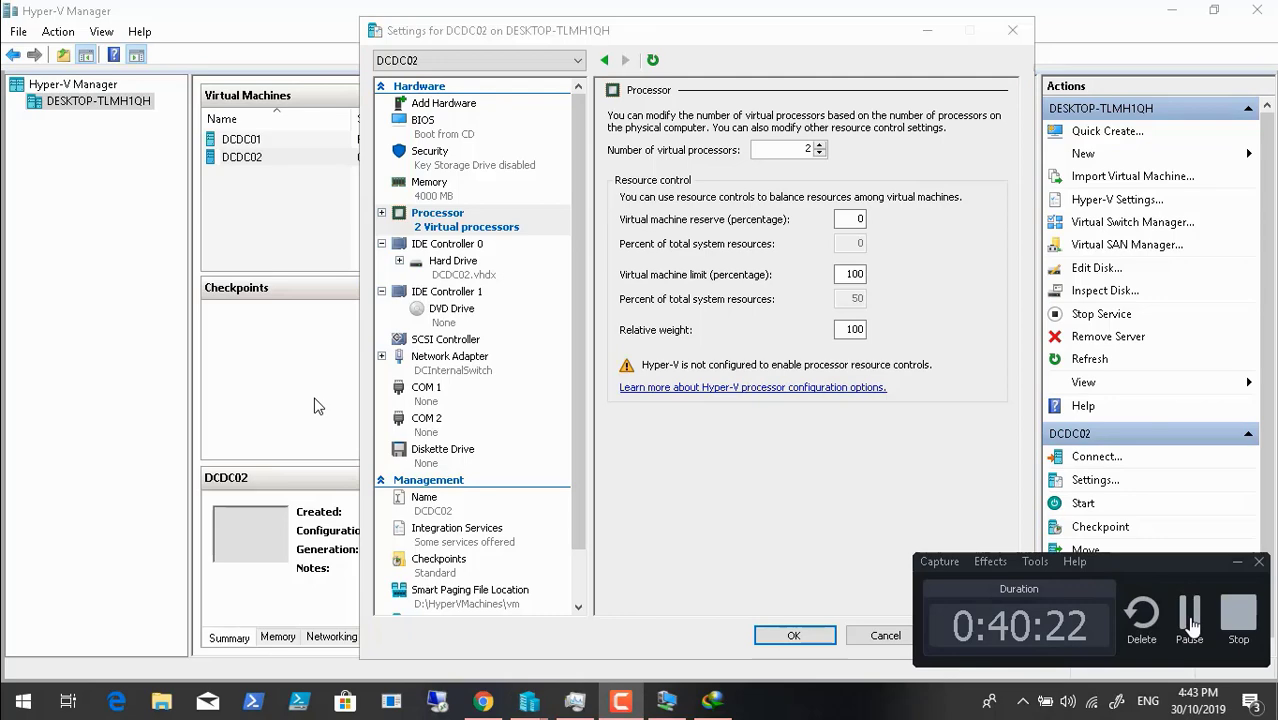
{"action": "left_click", "coordinate": [1190, 620]}
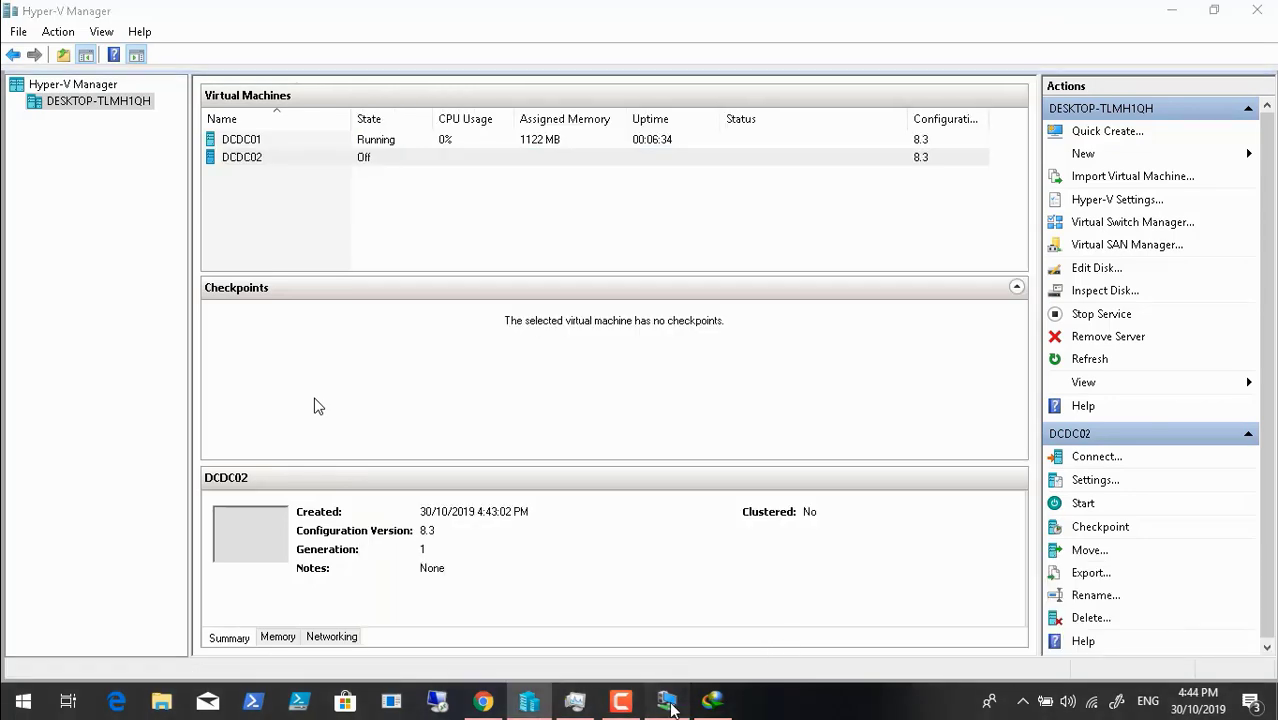
{"action": "left_click", "coordinate": [669, 703]}
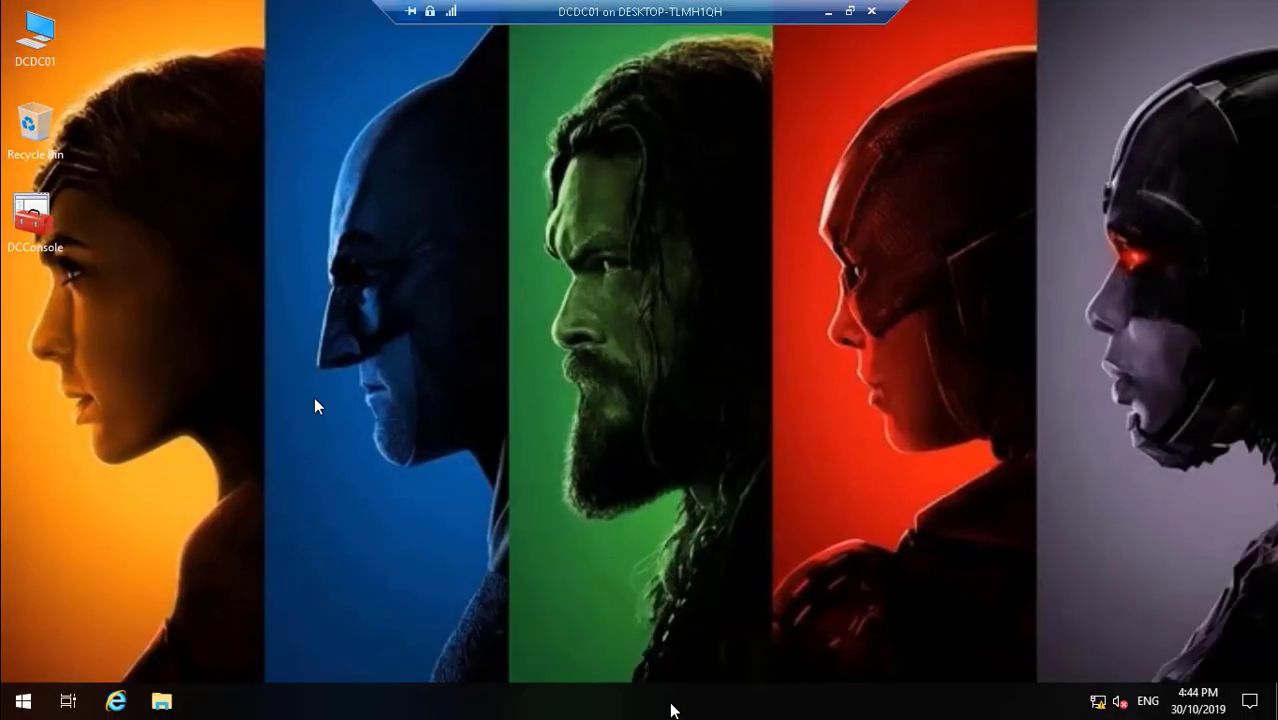
- Shut down the DCDC01 guest with reason Other (Unplanned) and minimise its console
{"action": "right_click", "coordinate": [22, 702]}
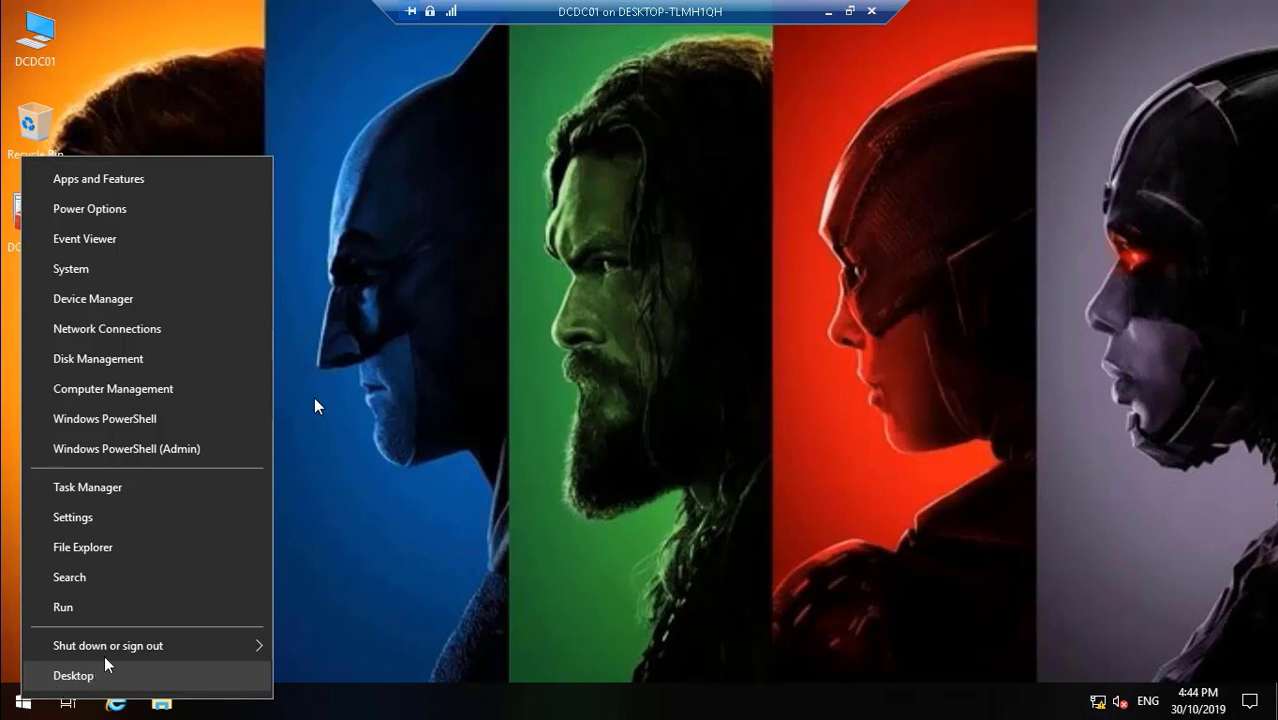
{"action": "mouse_move", "coordinate": [80, 651]}
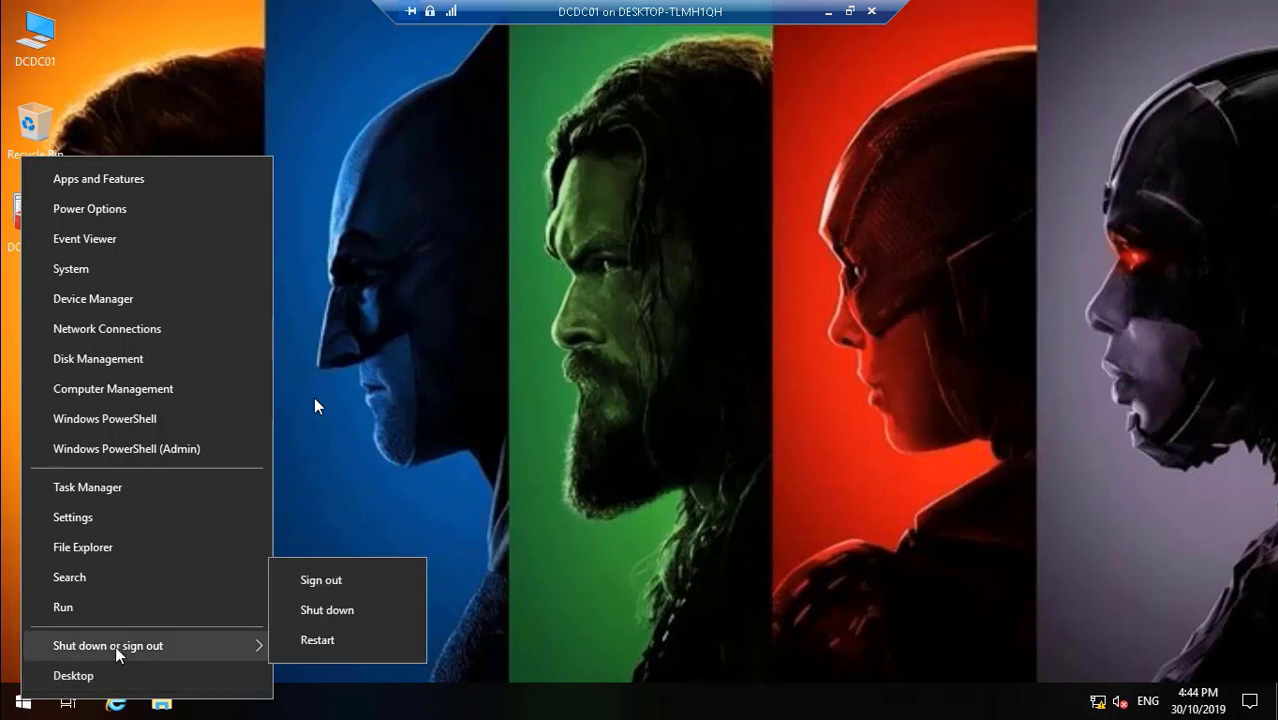
{"action": "left_click", "coordinate": [350, 613]}
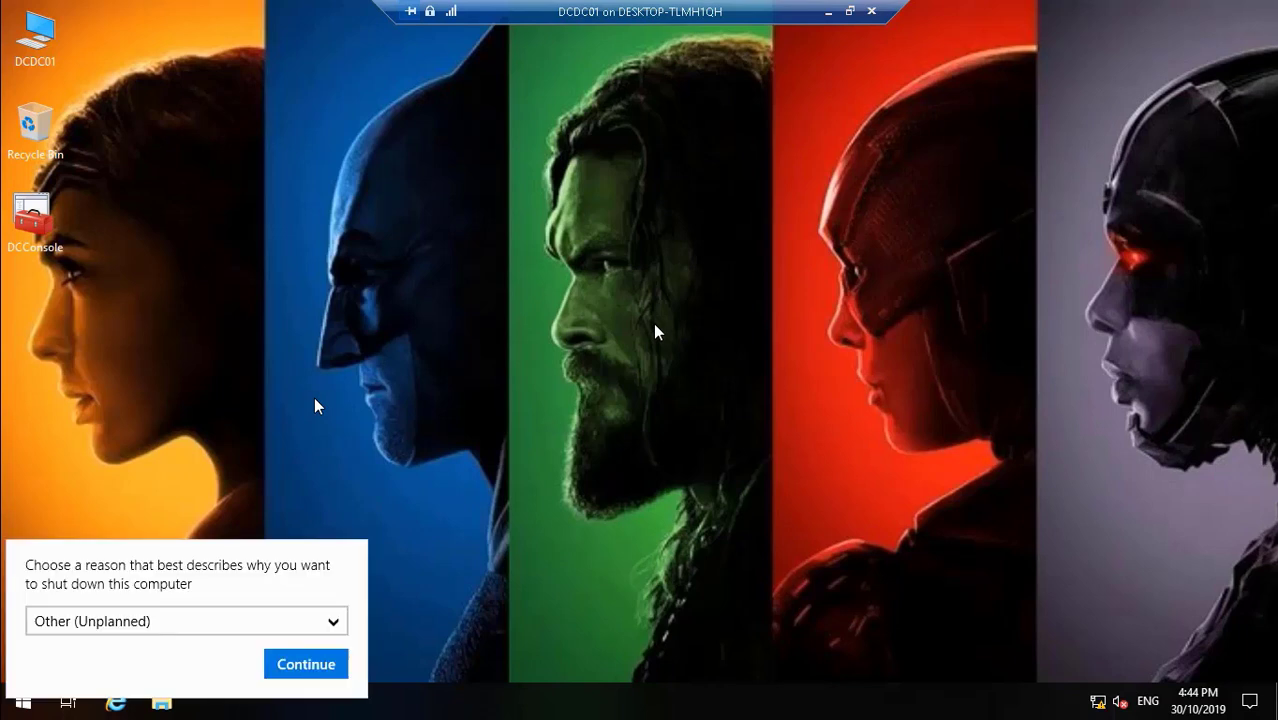
{"action": "left_click", "coordinate": [301, 667]}
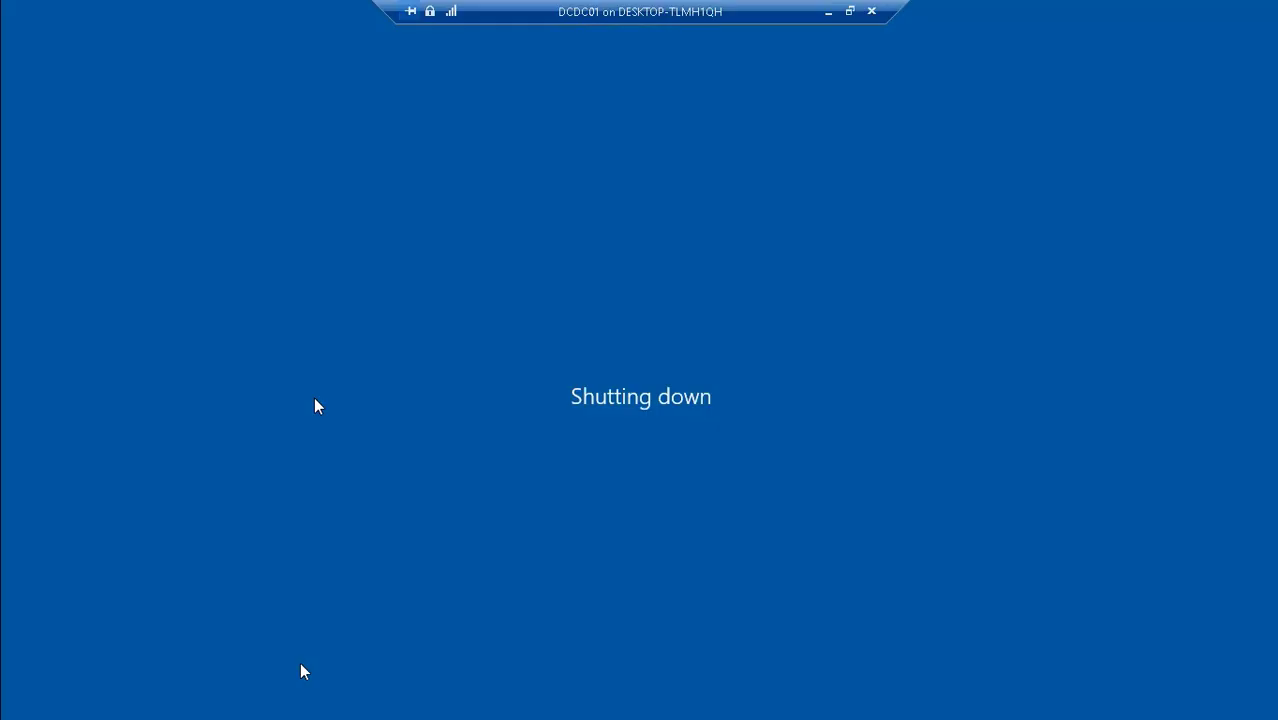
{"action": "left_click", "coordinate": [828, 12]}
{"action": "left_click", "coordinate": [621, 702]}
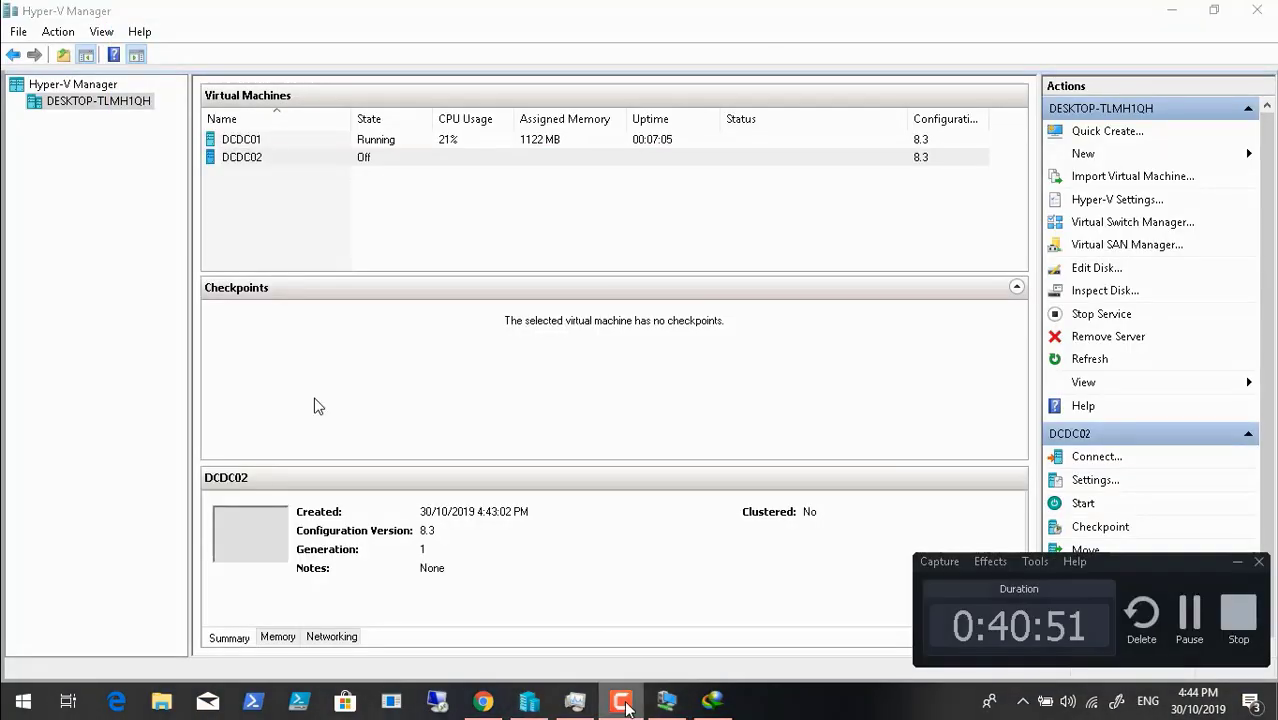
- Reopen the DCDC01 console to confirm it is off, then close it
{"action": "left_click", "coordinate": [1238, 563]}
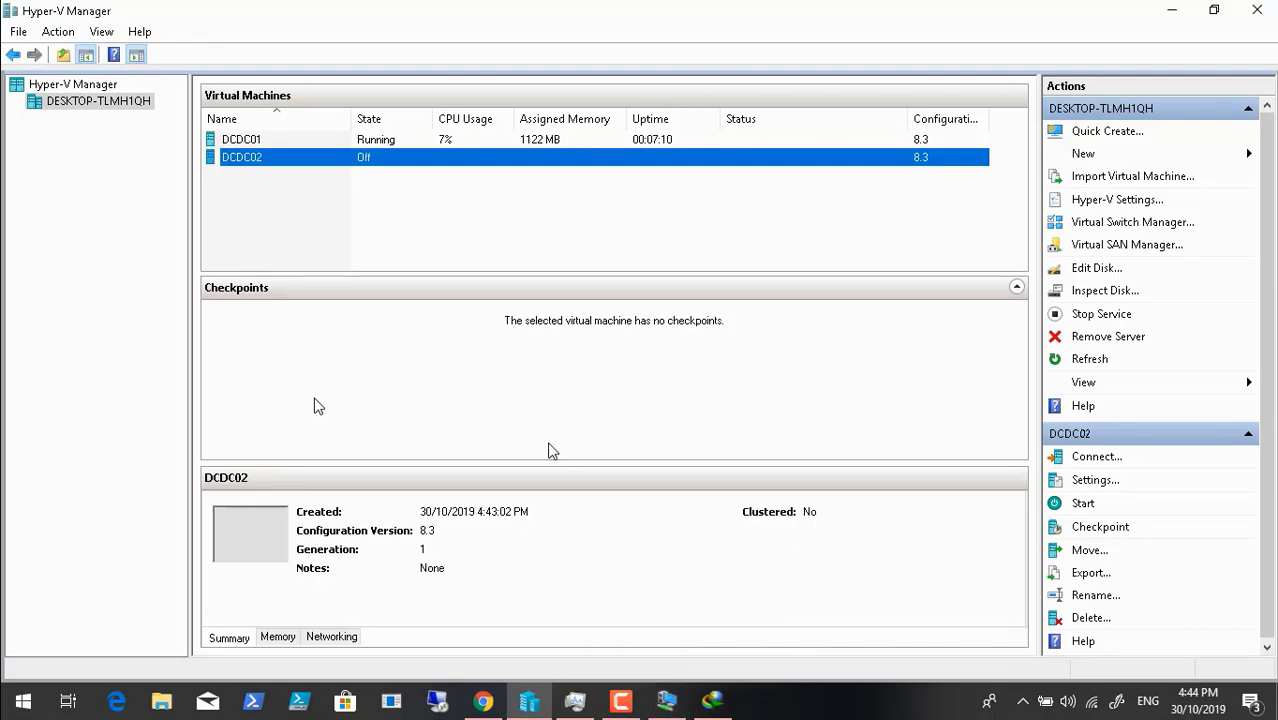
{"action": "left_click", "coordinate": [667, 700]}
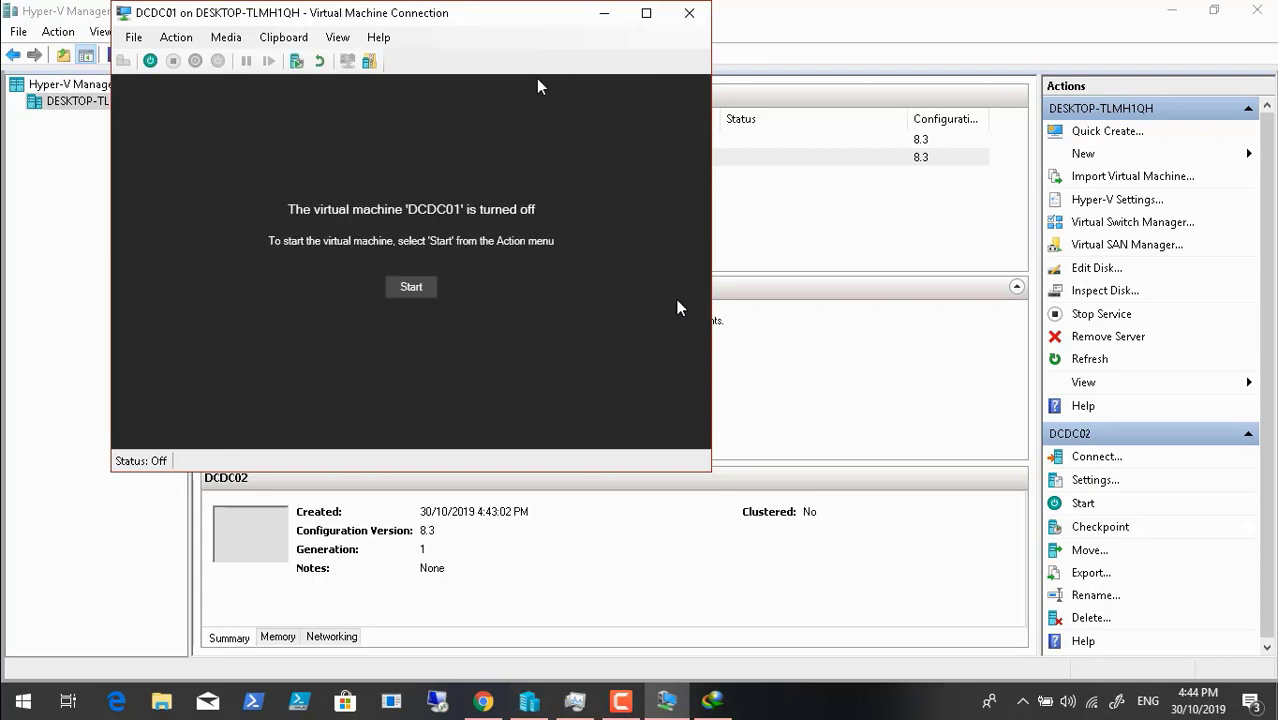
{"action": "left_click", "coordinate": [689, 13]}
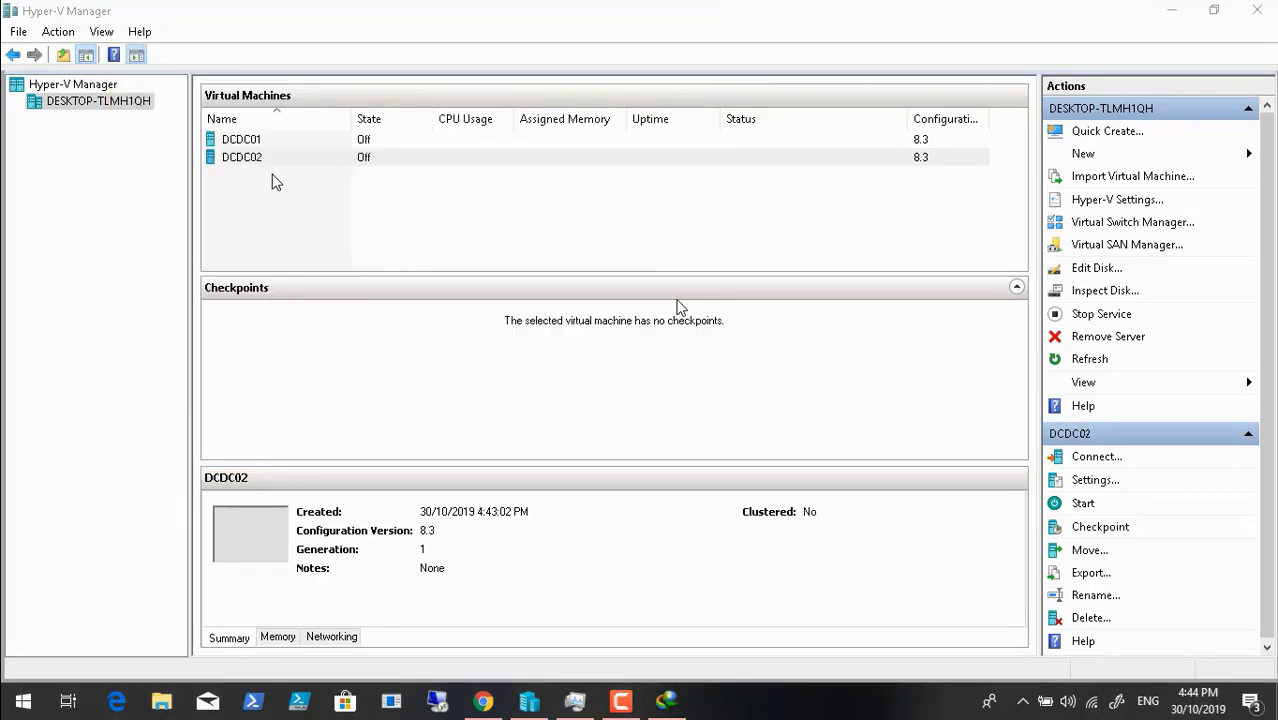
- Select DCDC01 and bring up the options for its Automatic Checkpoint from 3:48:16 PM
{"action": "left_click", "coordinate": [260, 141]}
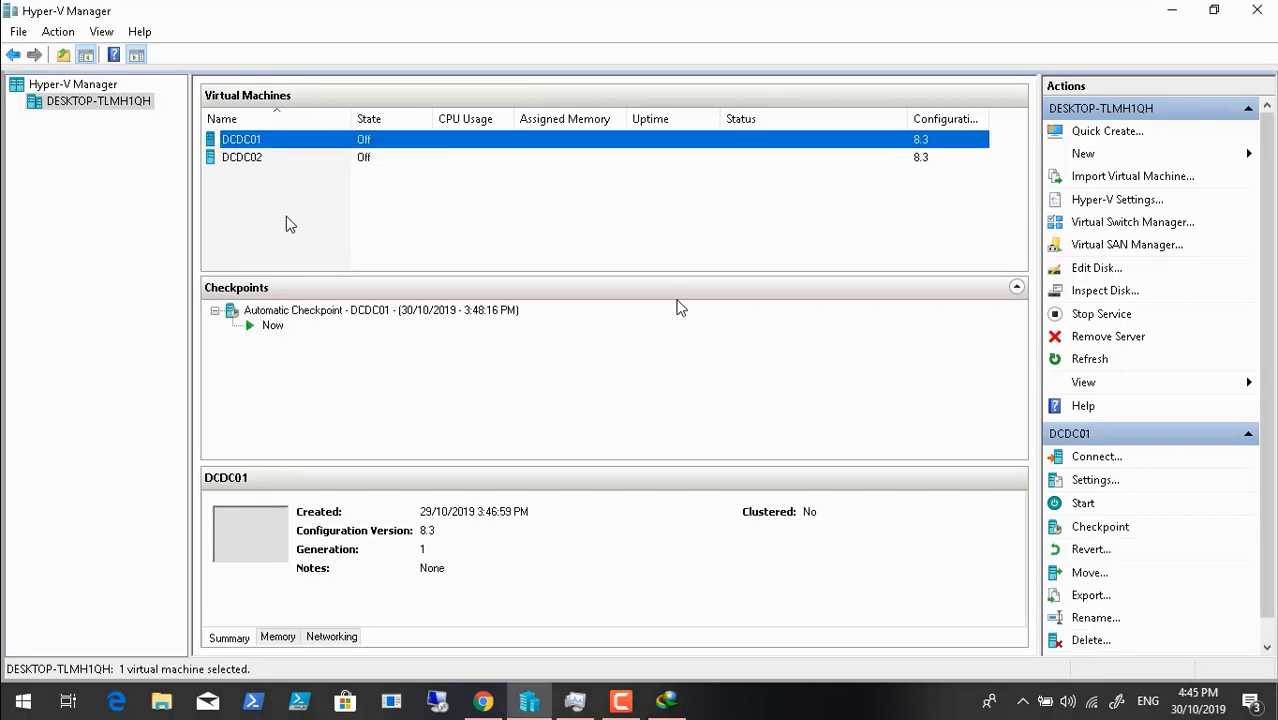
{"action": "right_click", "coordinate": [341, 312]}
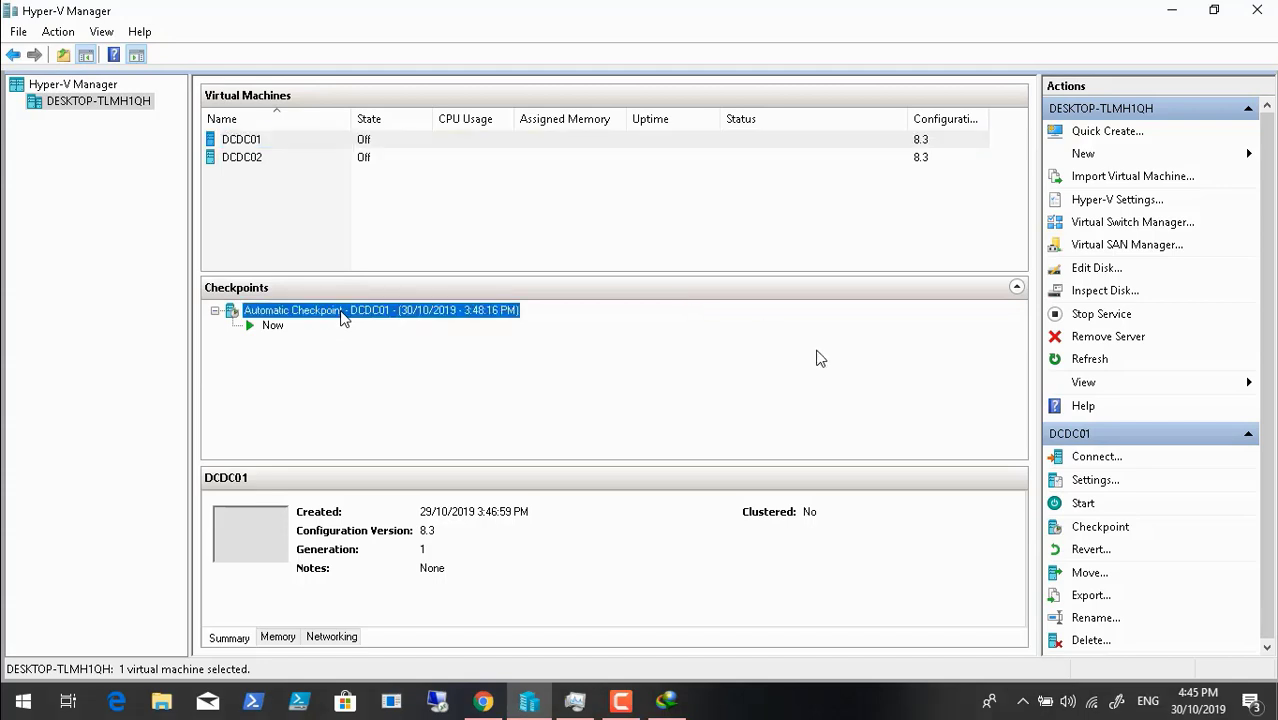
{"action": "left_click", "coordinate": [15, 684]}
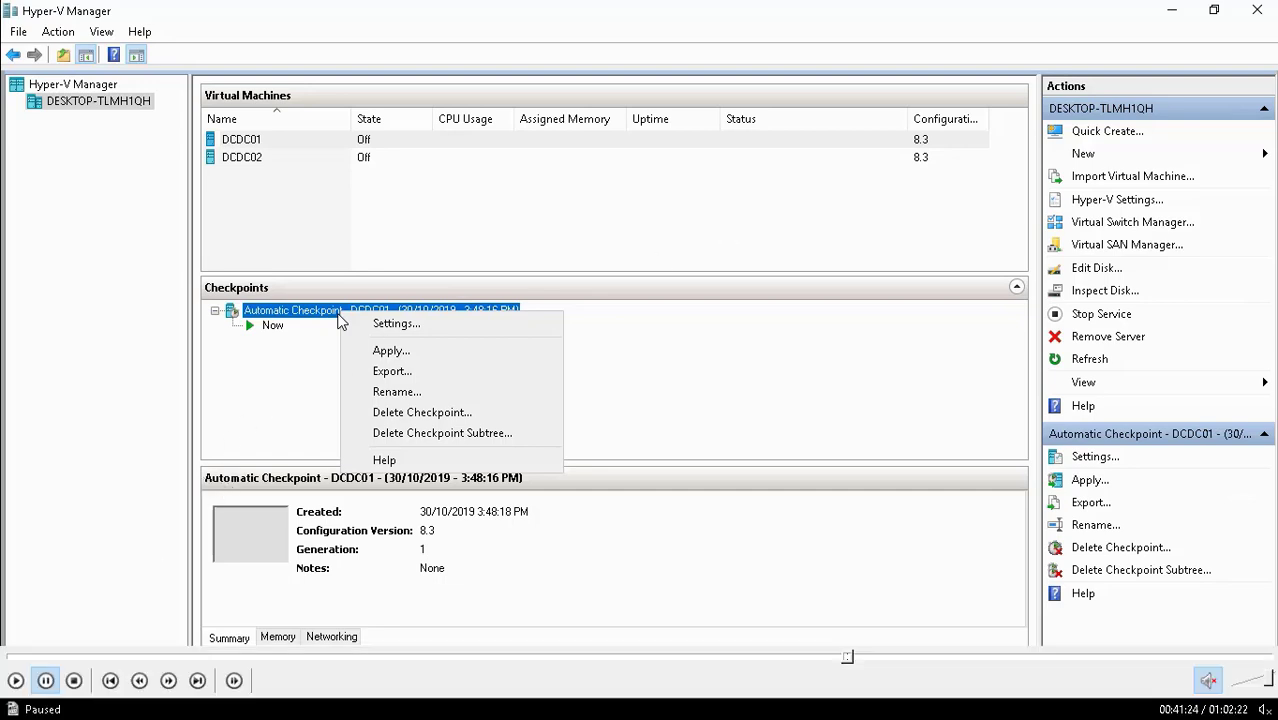
{"action": "left_click", "coordinate": [15, 681]}
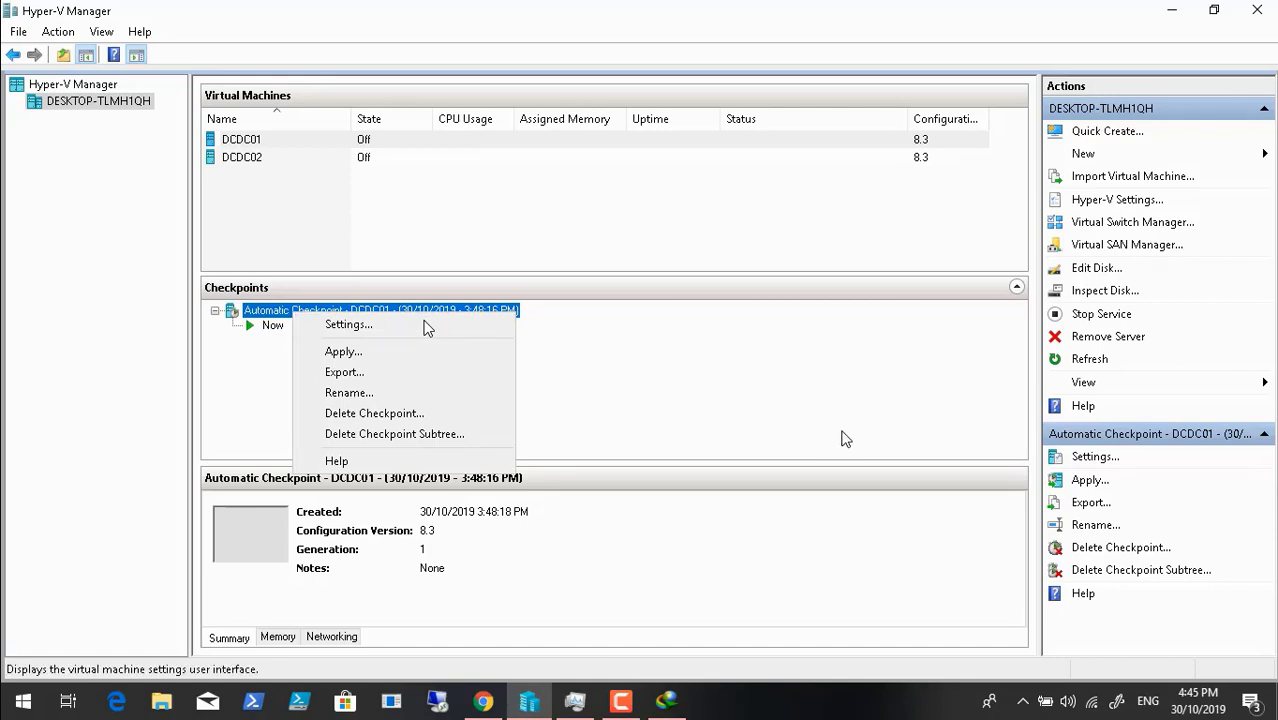
- Checkpoint DCDC01, keeping the default name 30/10/2019 4:45:25 PM
{"action": "left_click", "coordinate": [252, 143]}
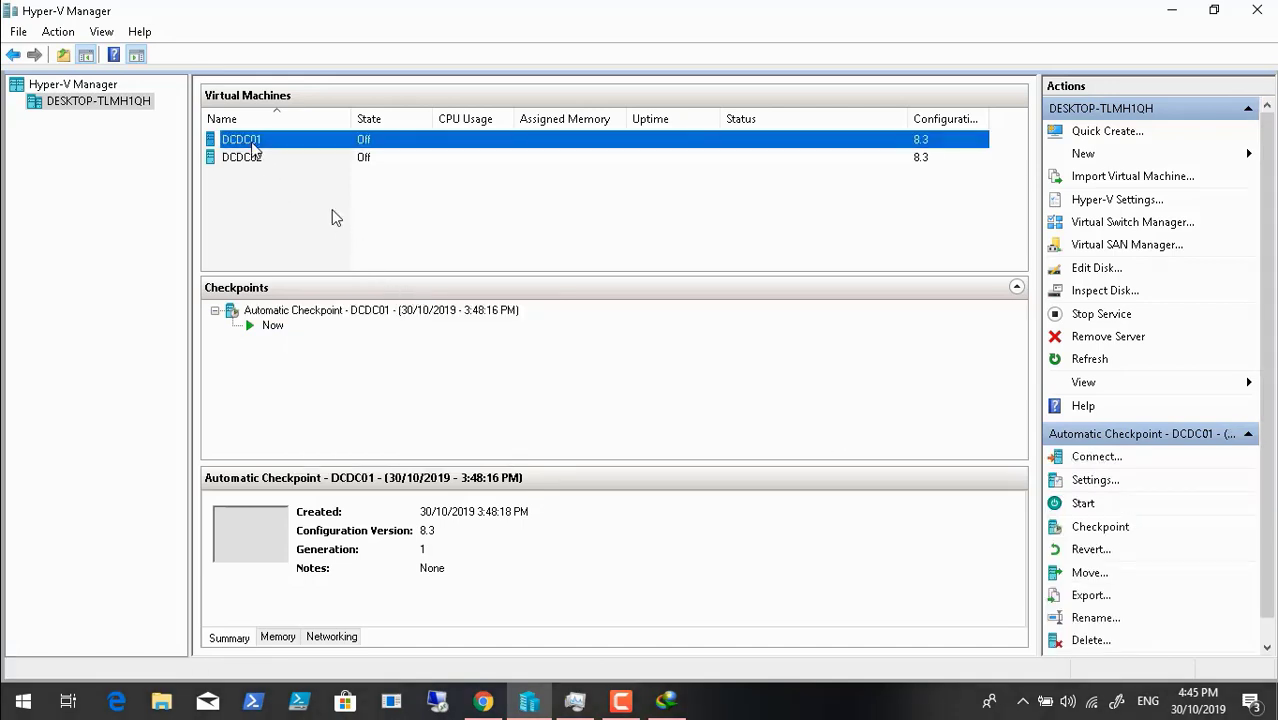
{"action": "left_click", "coordinate": [1118, 530]}
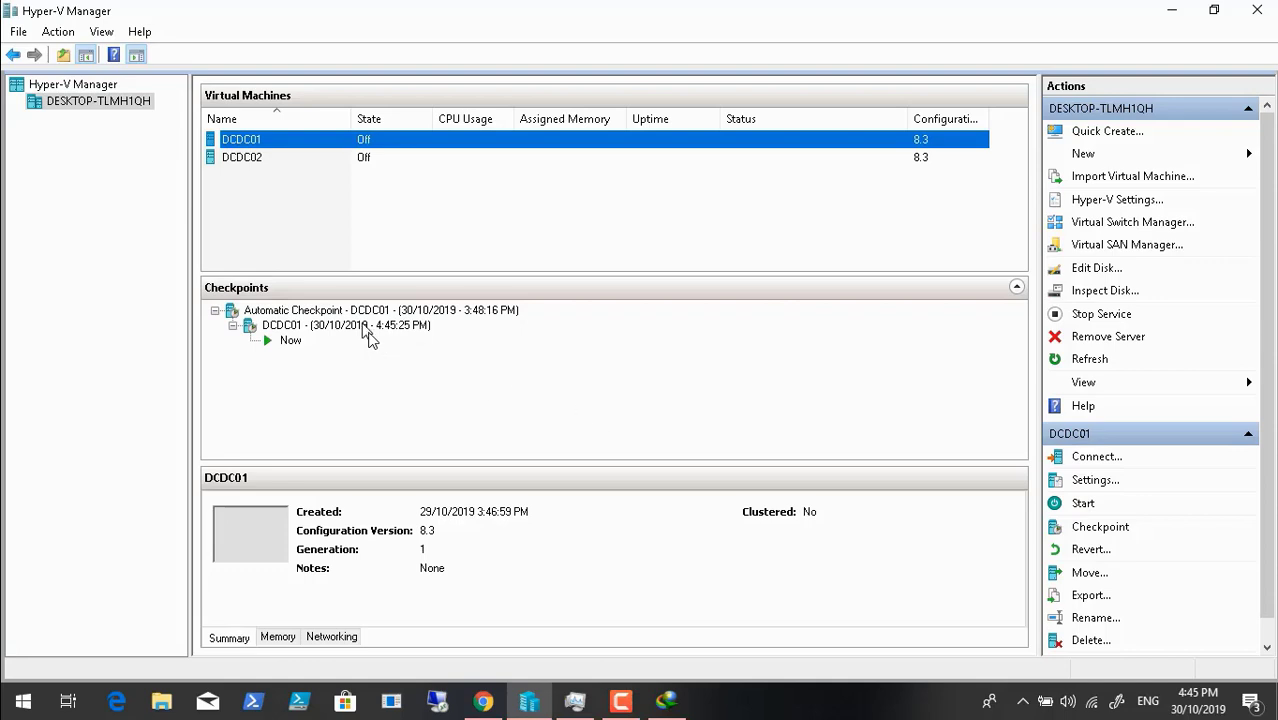
{"action": "right_click", "coordinate": [366, 335]}
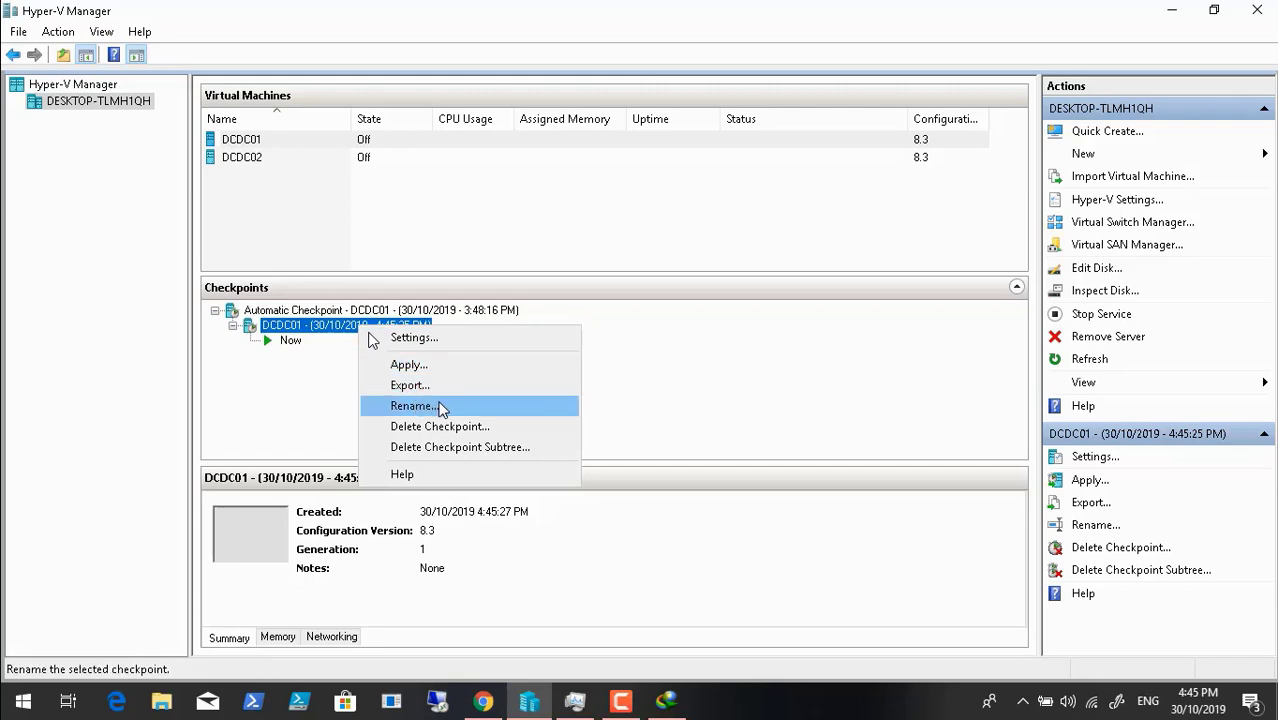
{"action": "left_click", "coordinate": [442, 408]}
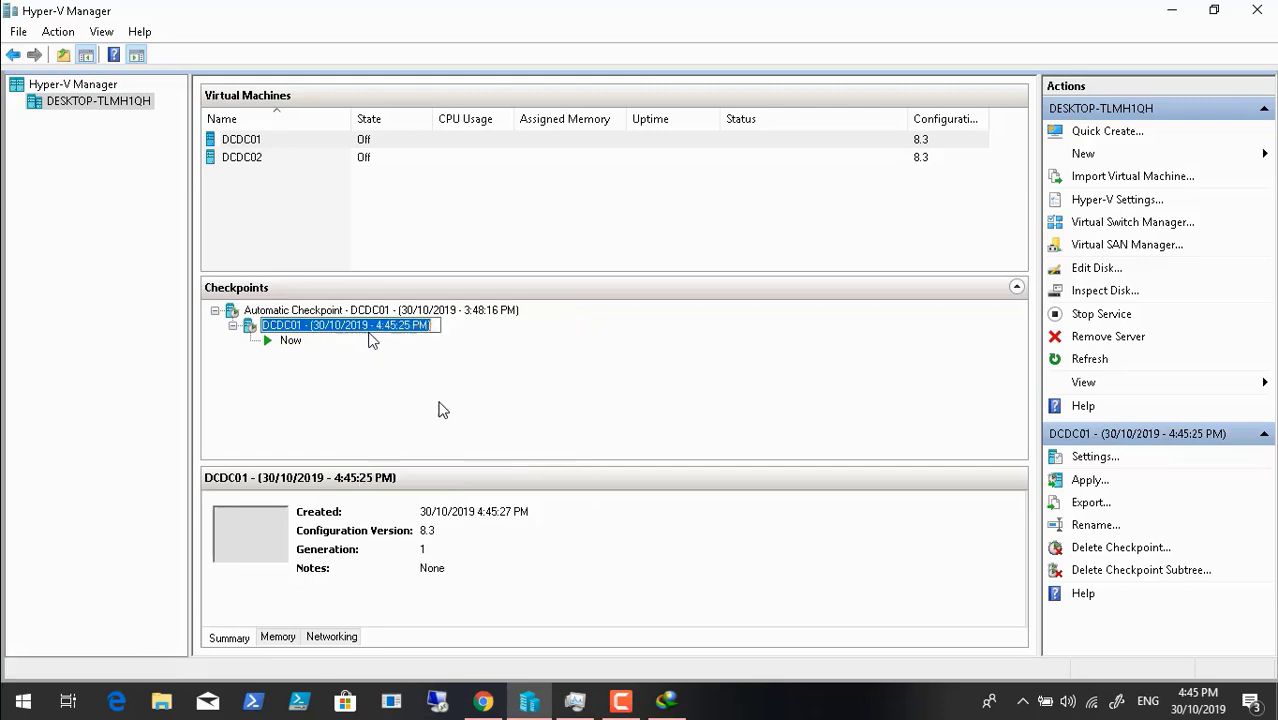
{"action": "left_click", "coordinate": [436, 328]}
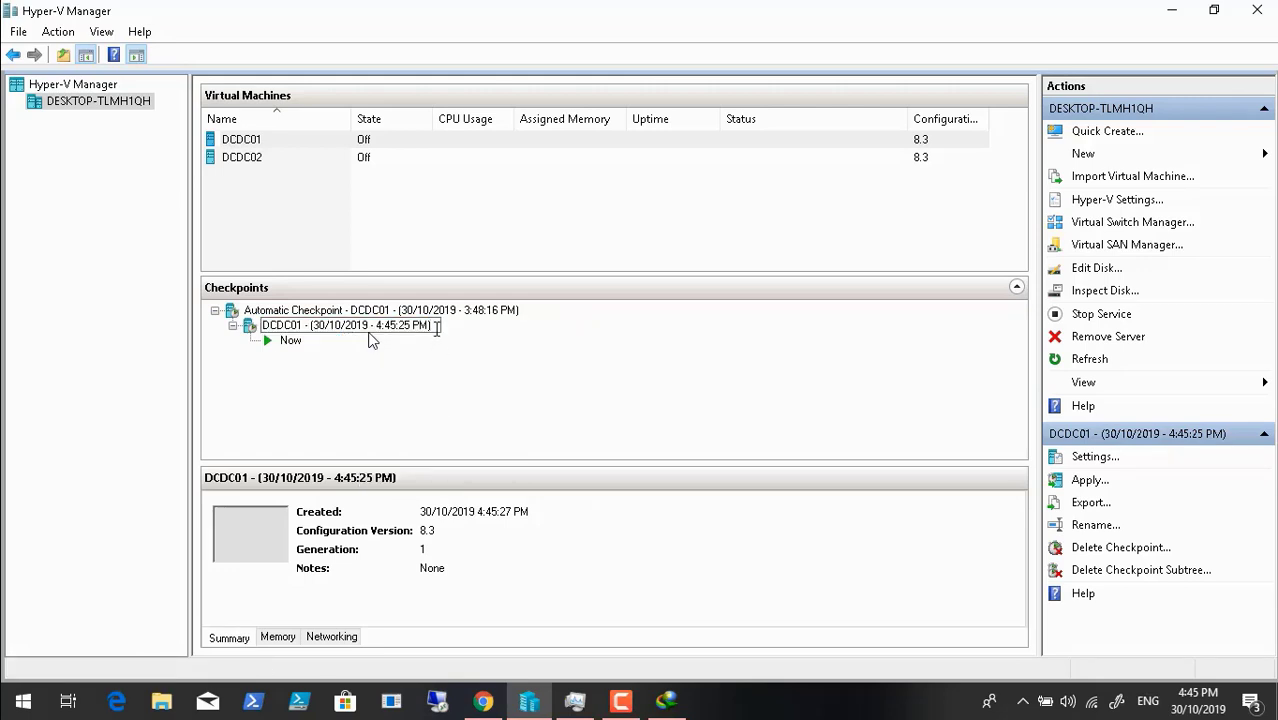
{"action": "left_click", "coordinate": [439, 359]}
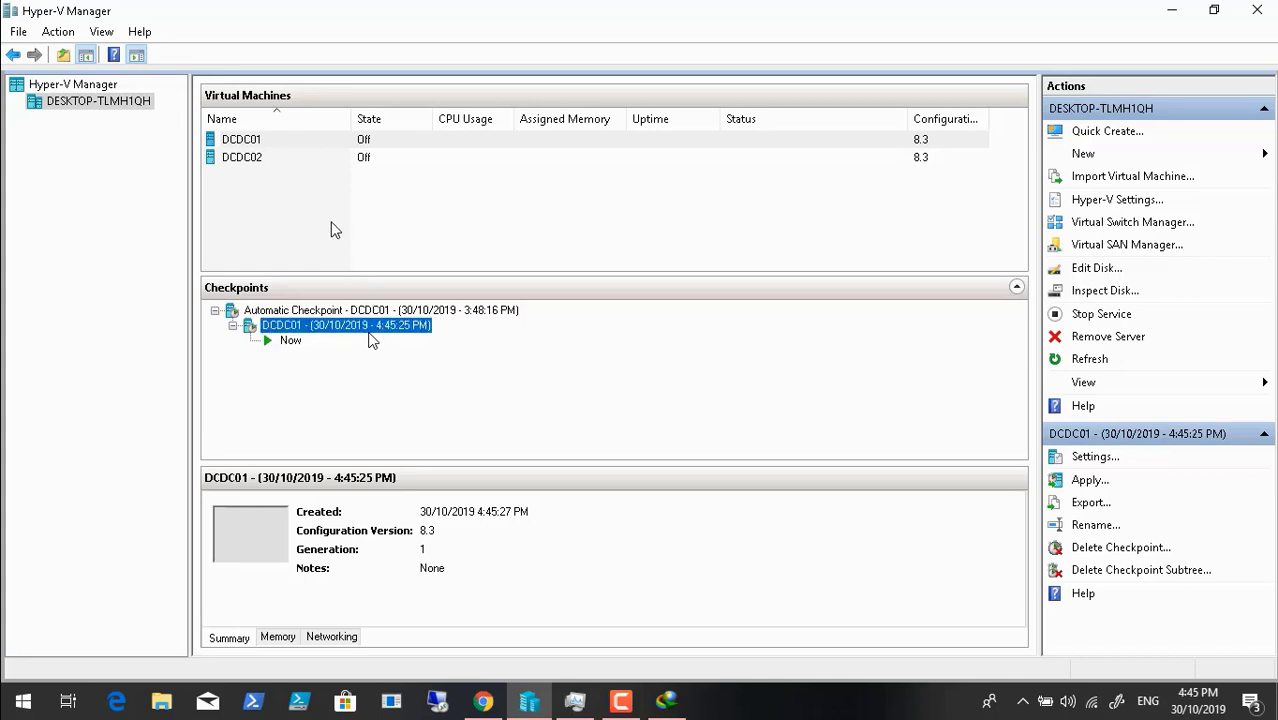
- Compare DCDC02 and DCDC01 details, ending with DCDC02 selected
{"action": "left_click", "coordinate": [250, 168]}
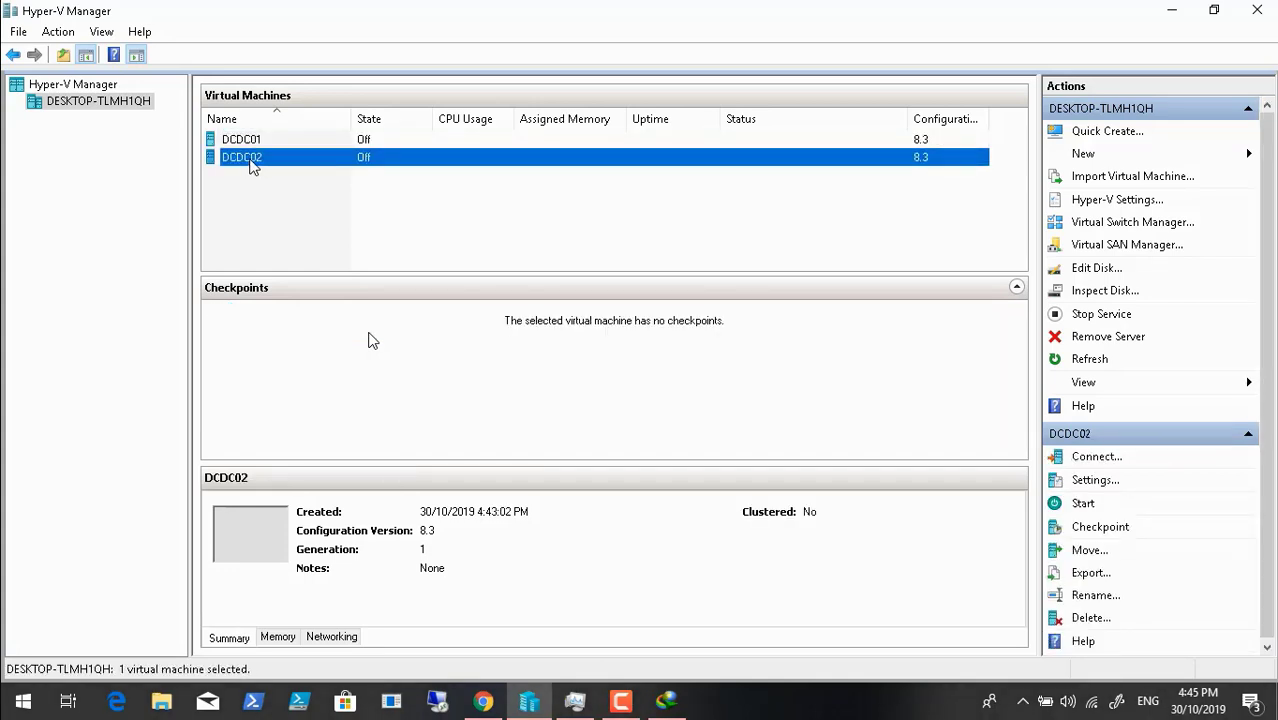
{"action": "left_click", "coordinate": [247, 142]}
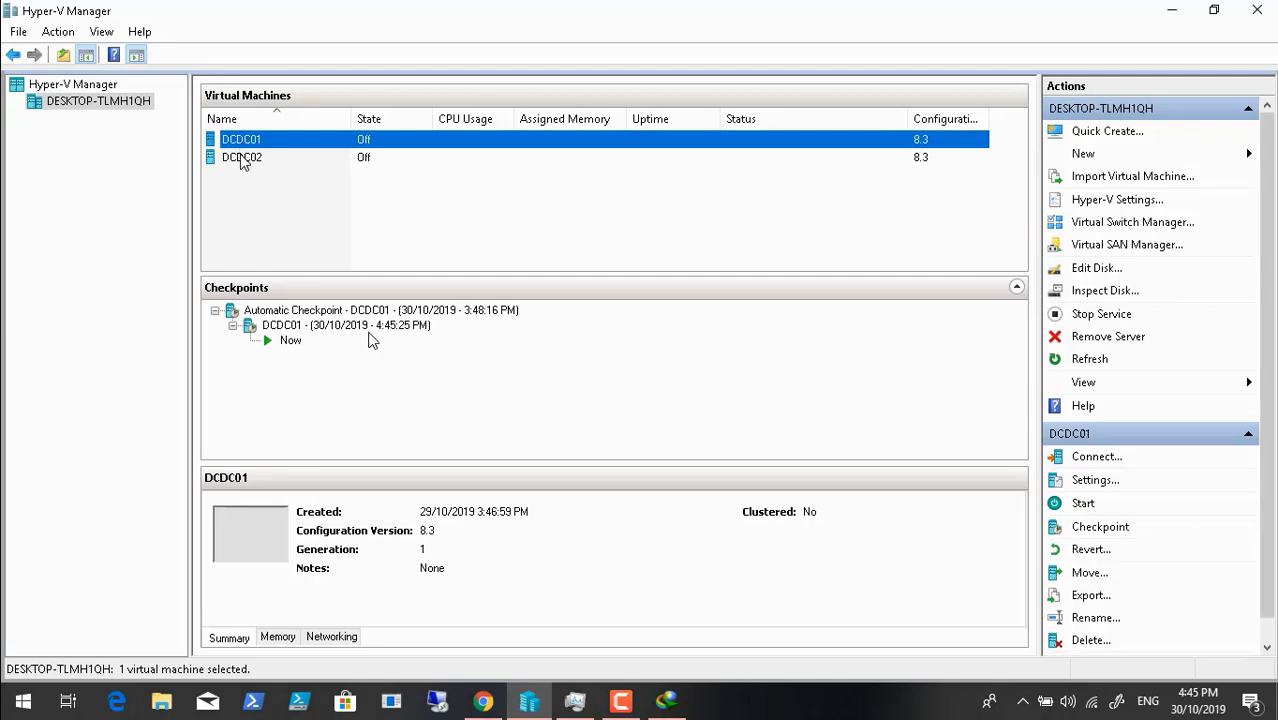
{"action": "left_click", "coordinate": [242, 160]}
- Connect to DCDC02's console and power the machine on
{"action": "right_click", "coordinate": [242, 160]}
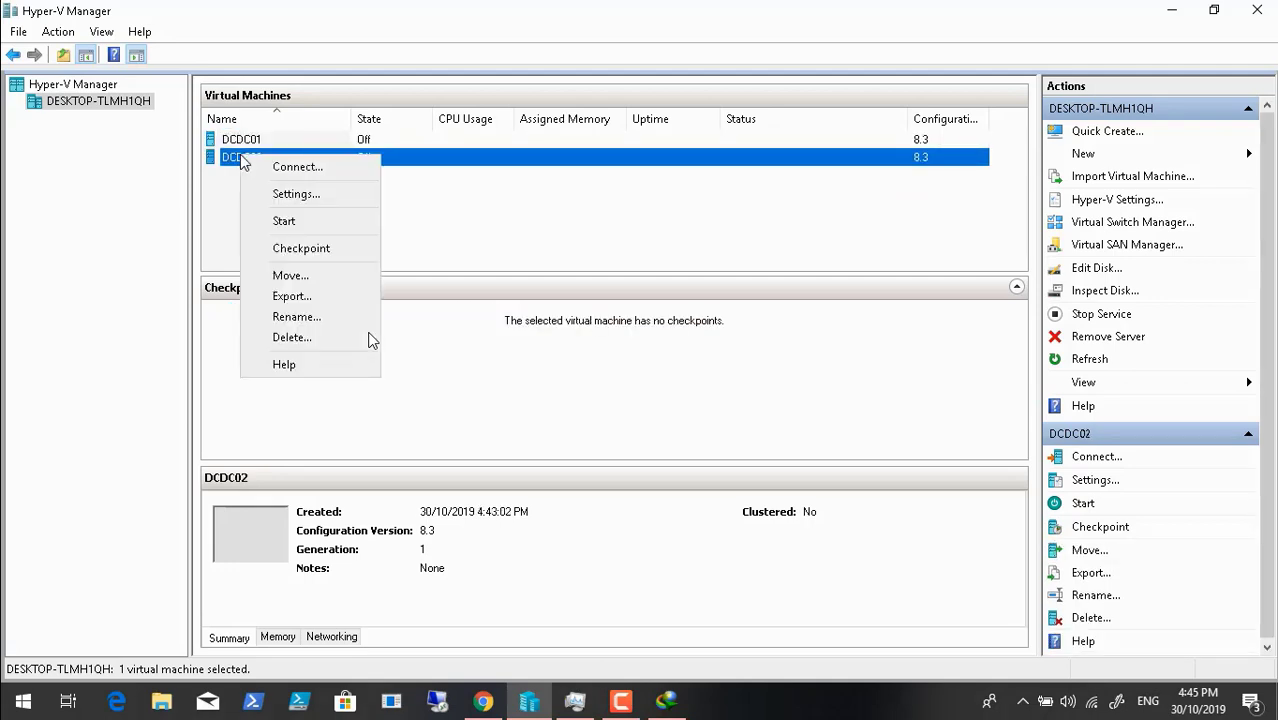
{"action": "left_click", "coordinate": [294, 166]}
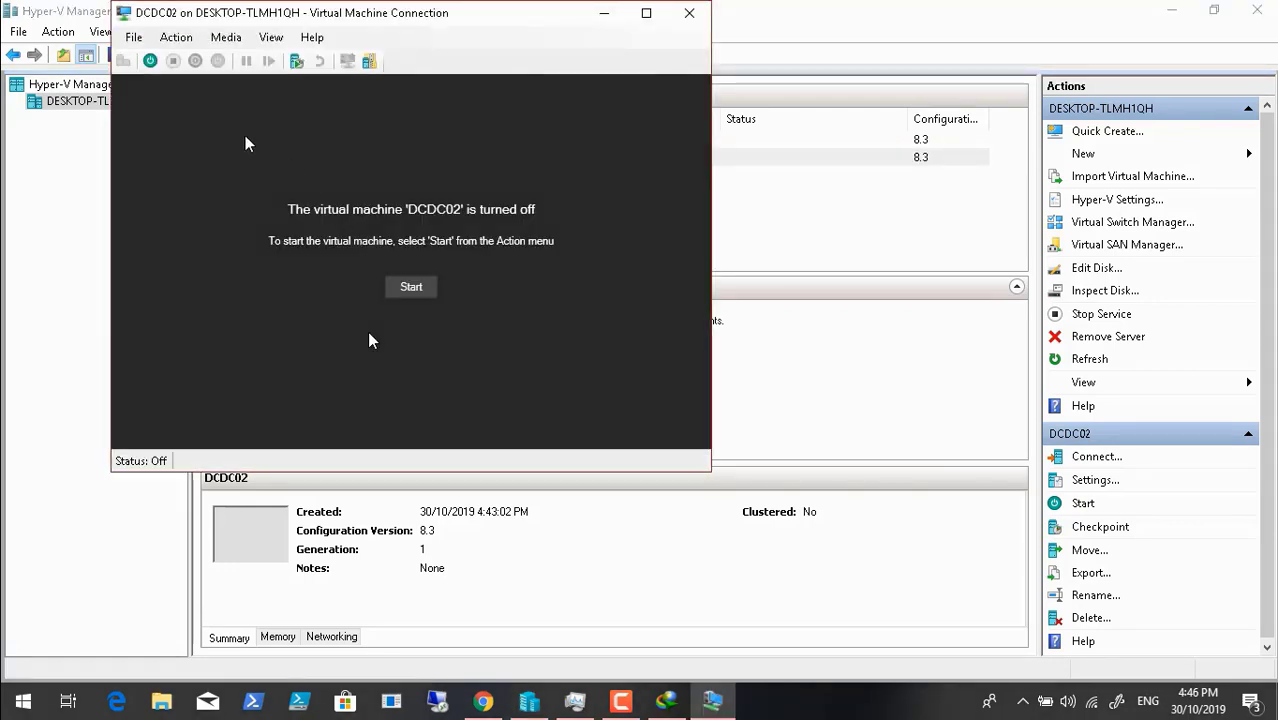
{"action": "left_click", "coordinate": [151, 61]}
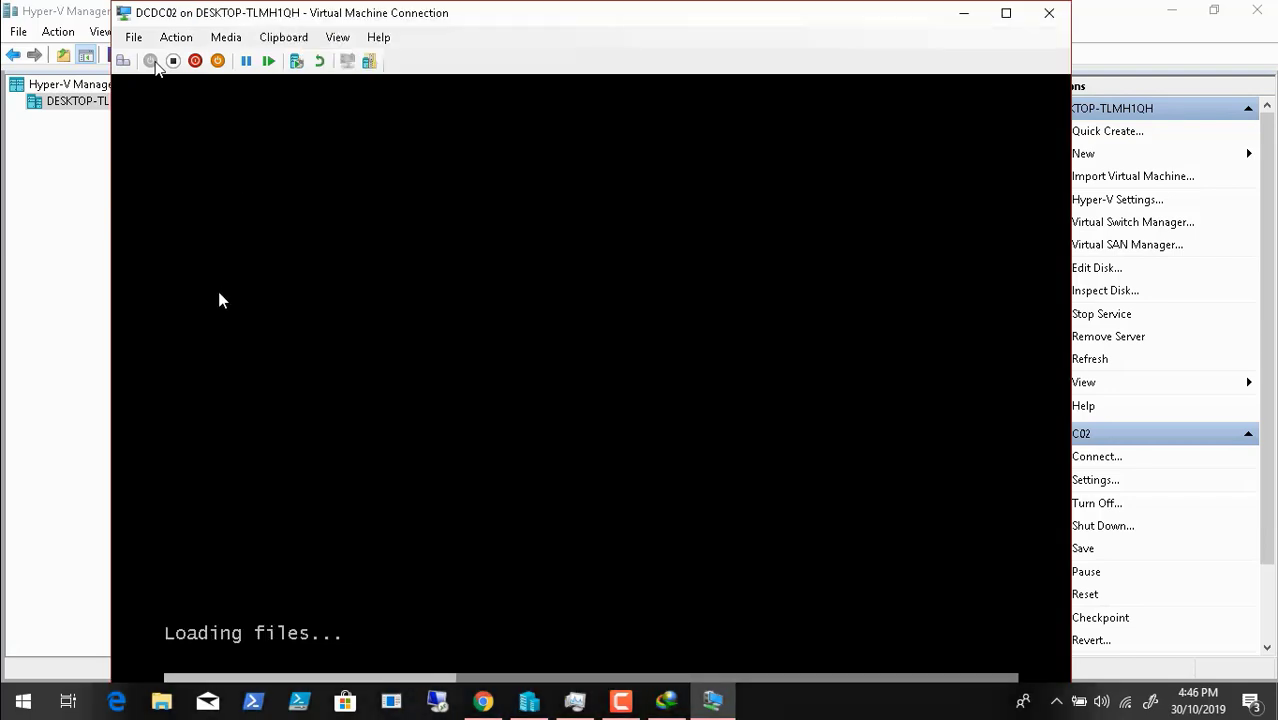
- Show and hide the screen recorder panel while DCDC02 boots
{"action": "mouse_move", "coordinate": [435, 706]}
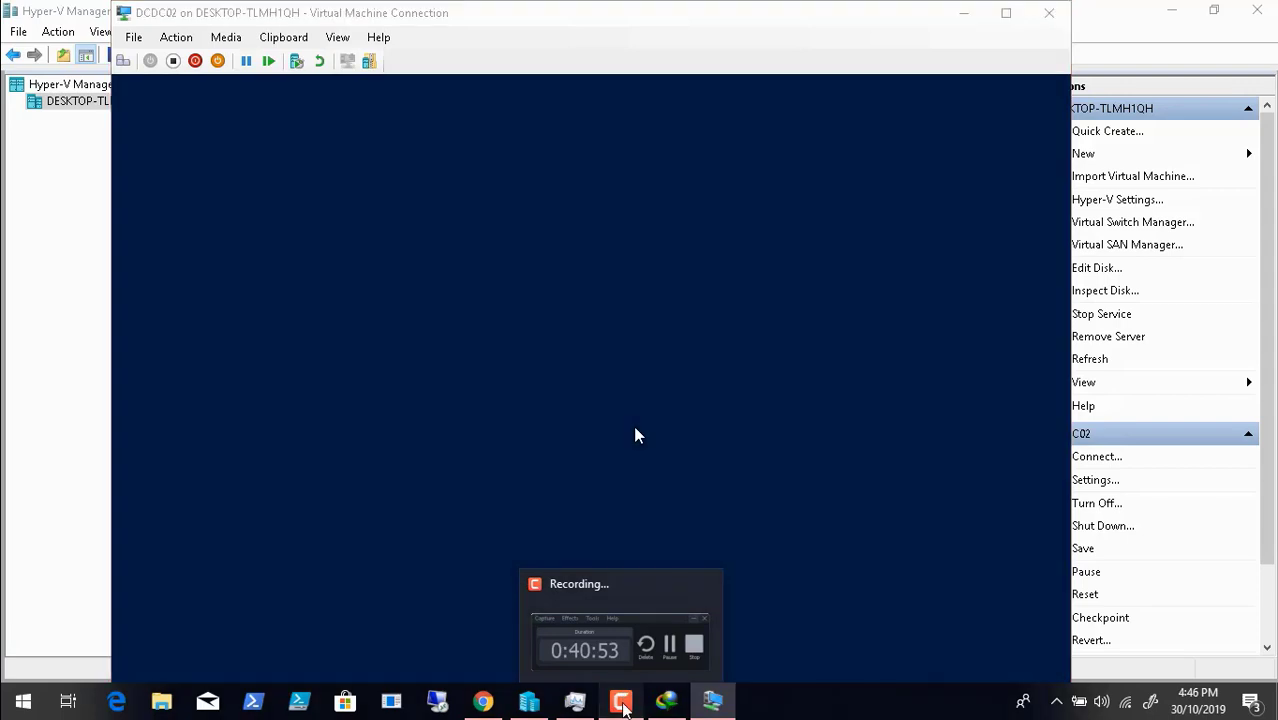
{"action": "left_click", "coordinate": [622, 698]}
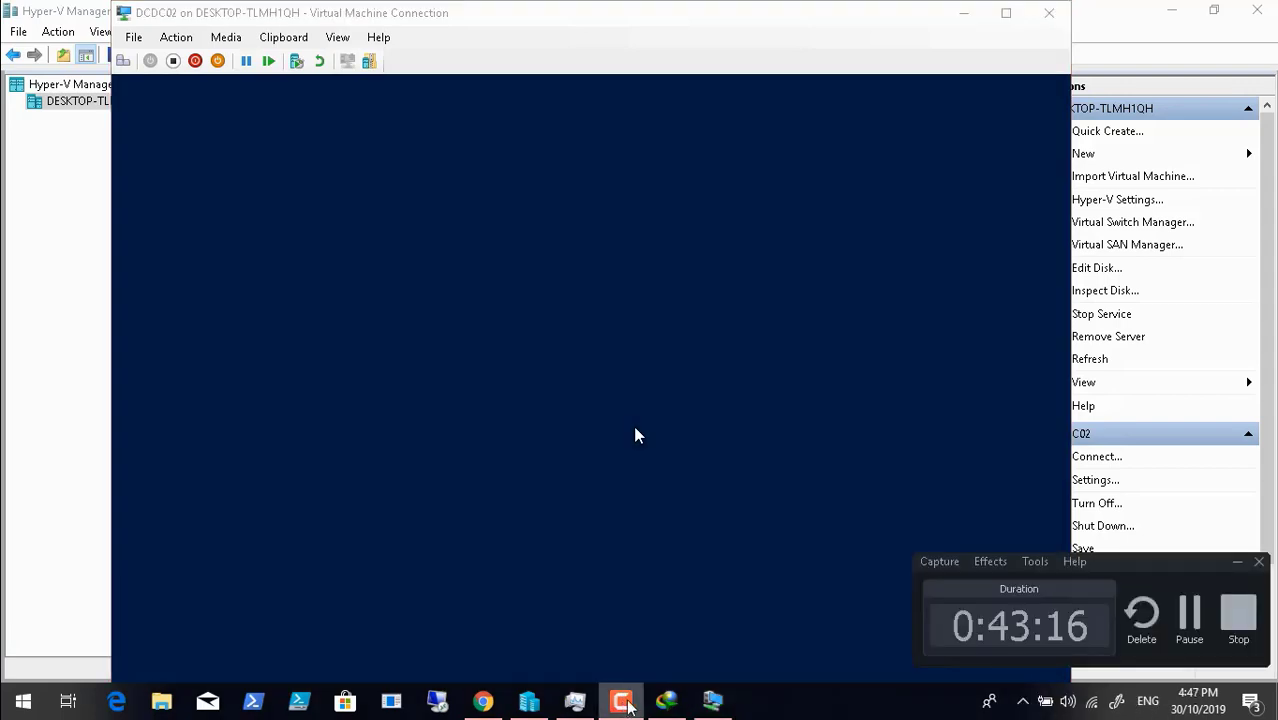
{"action": "left_click", "coordinate": [1200, 618]}
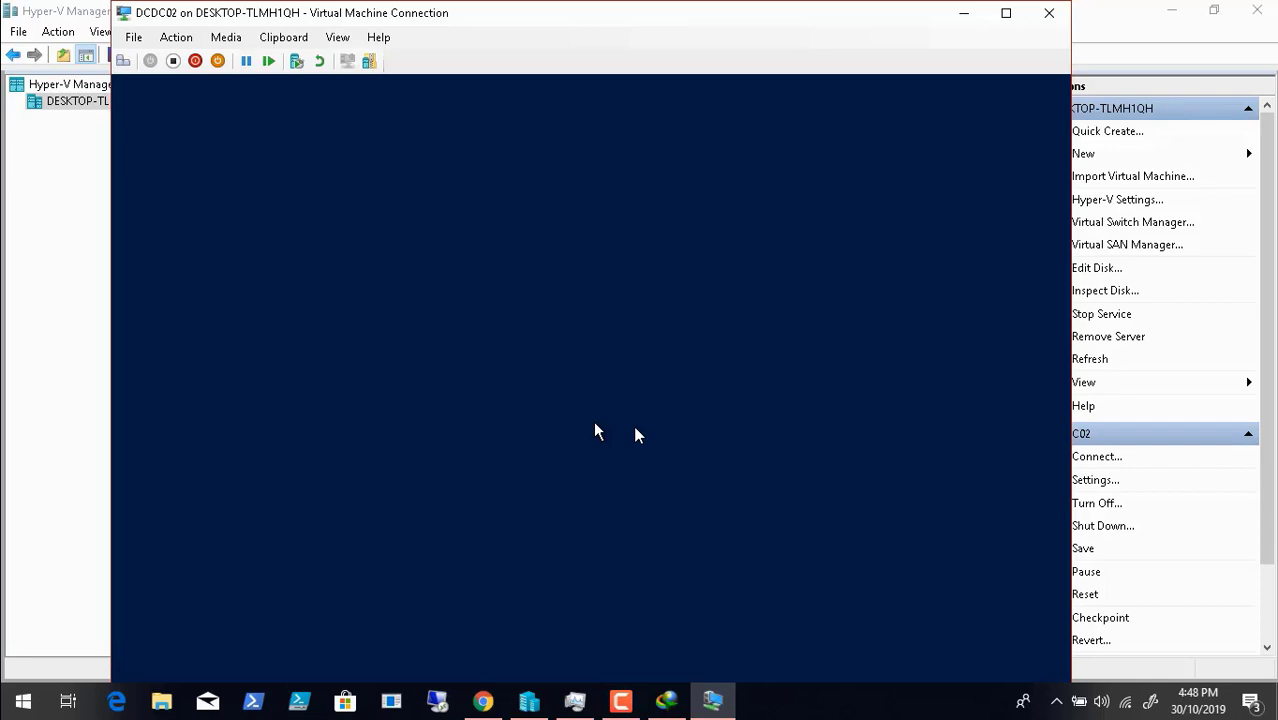
- Advance DCDC02's Windows Server 2019 Setup past the license terms page
{"action": "mouse_move", "coordinate": [775, 678]}
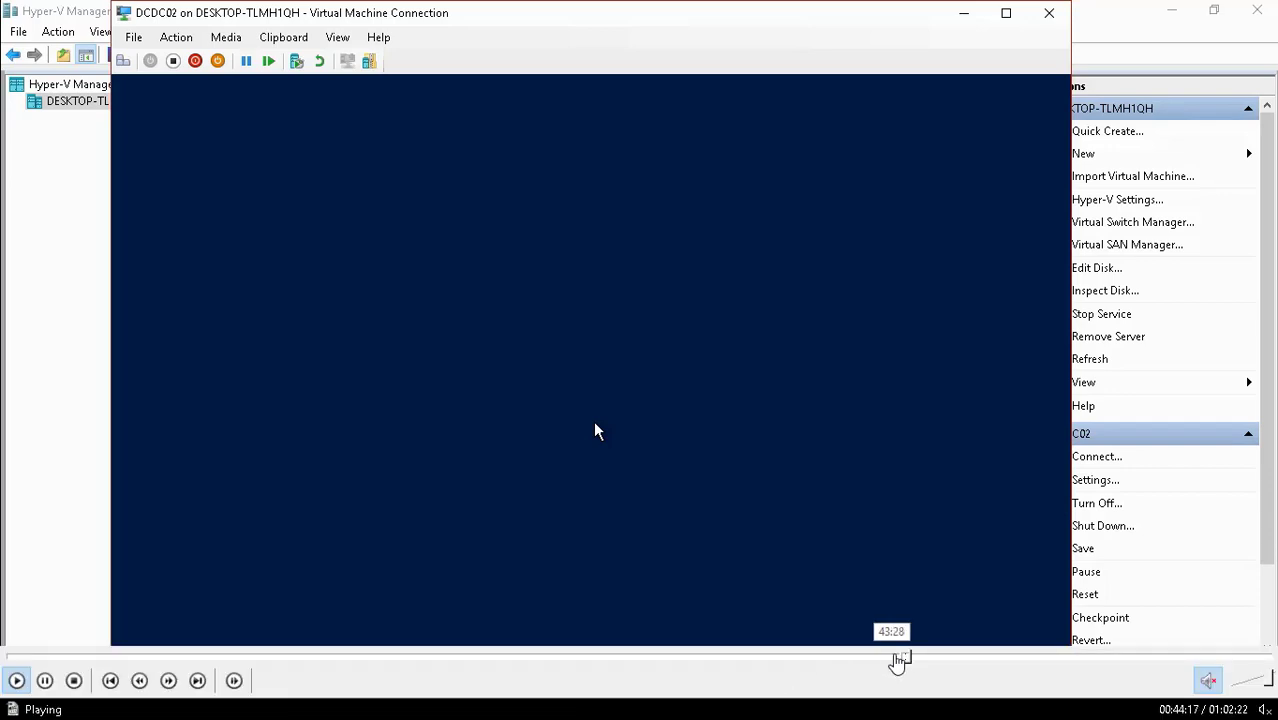
{"action": "left_click", "coordinate": [920, 660]}
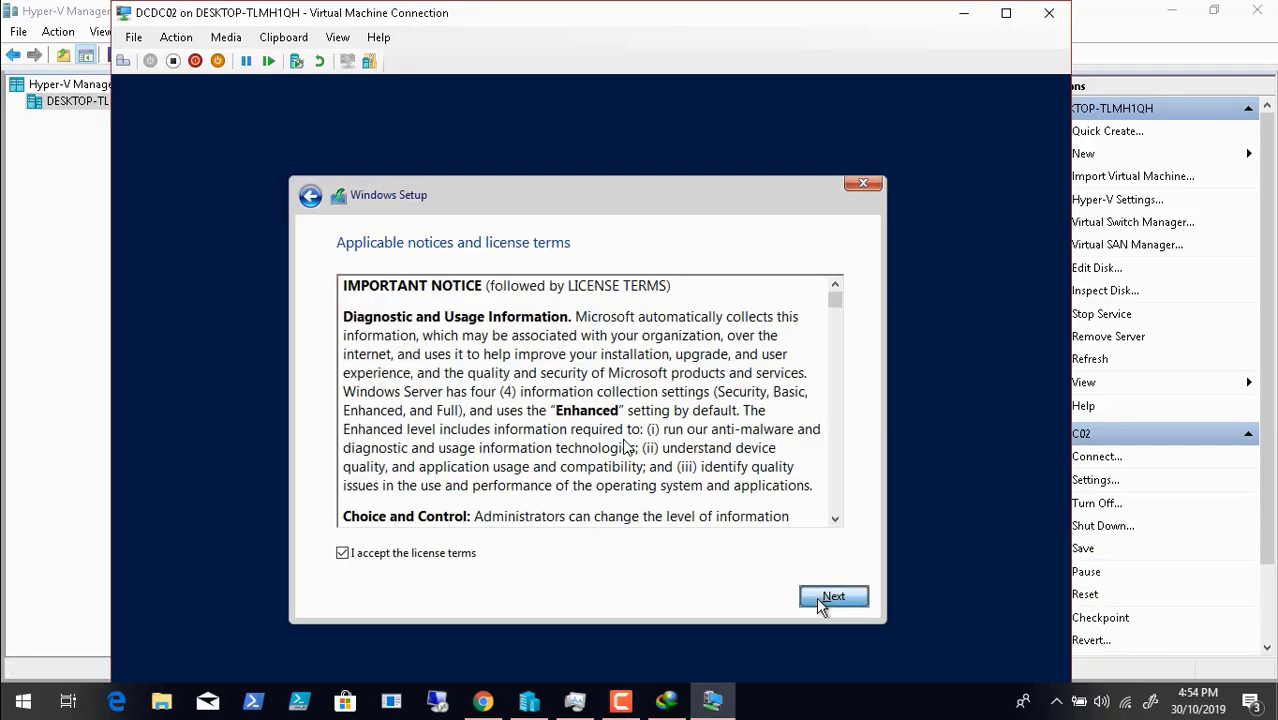
- Choose a Custom install and create a 100000 MB partition on the empty 200 GB drive
{"action": "left_click", "coordinate": [816, 597]}
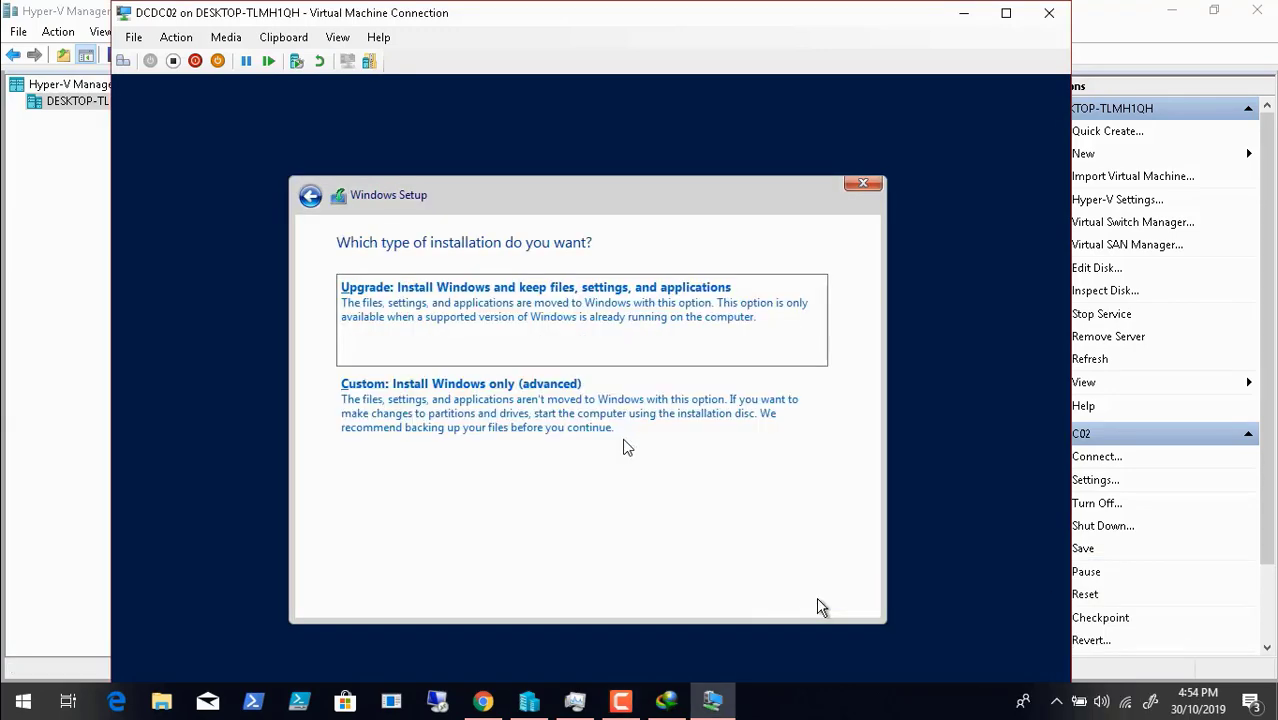
{"action": "left_click", "coordinate": [464, 425]}
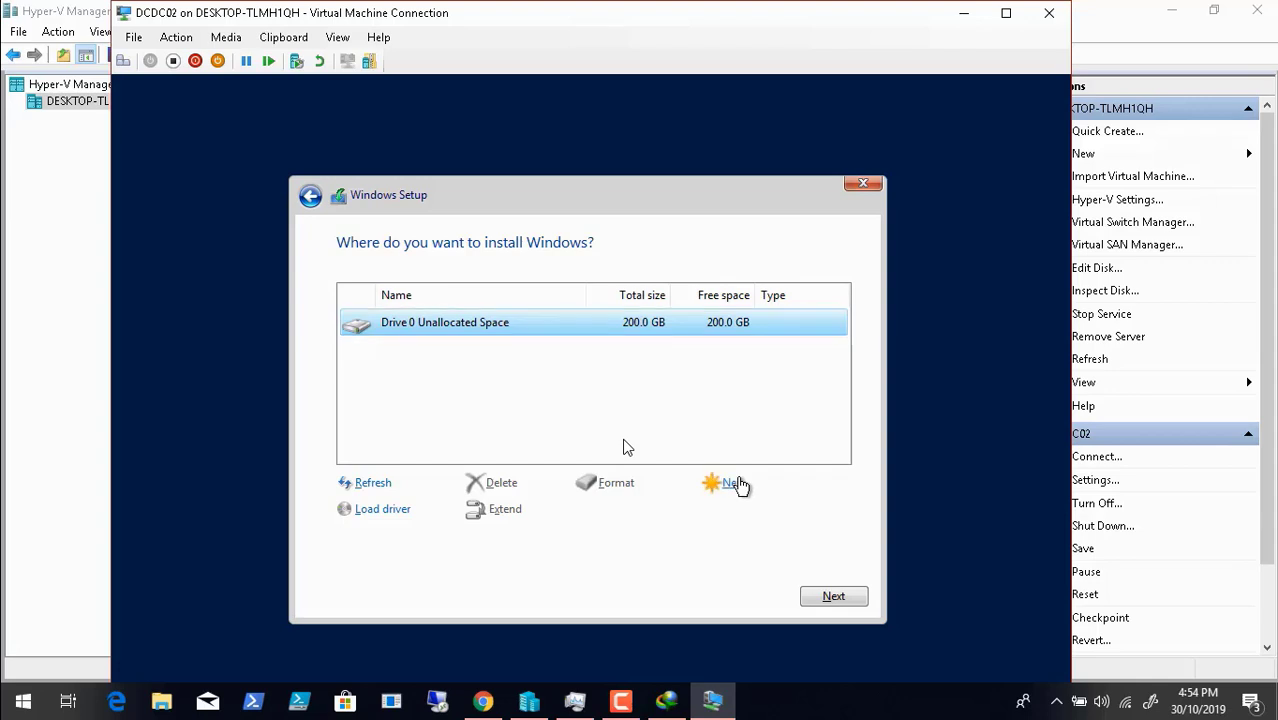
{"action": "left_click", "coordinate": [733, 484]}
{"action": "left_click", "coordinate": [669, 511]}
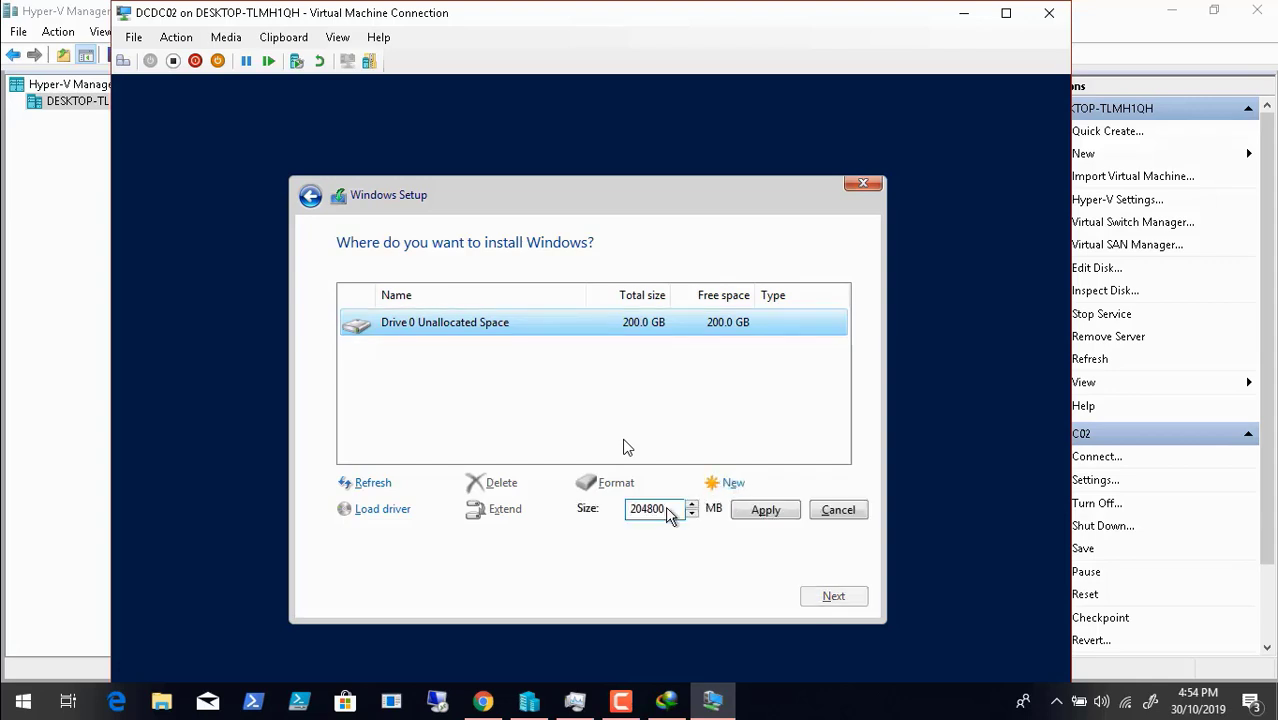
{"action": "key", "text": "BackSpace"}
{"action": "key", "text": "BackSpace"}
{"action": "key", "text": "BackSpace"}
{"action": "key", "text": "BackSpace"}
{"action": "key", "text": "BackSpace"}
{"action": "key", "text": "BackSpace"}
{"action": "type", "text": "100000"}
{"action": "left_click", "coordinate": [765, 512]}
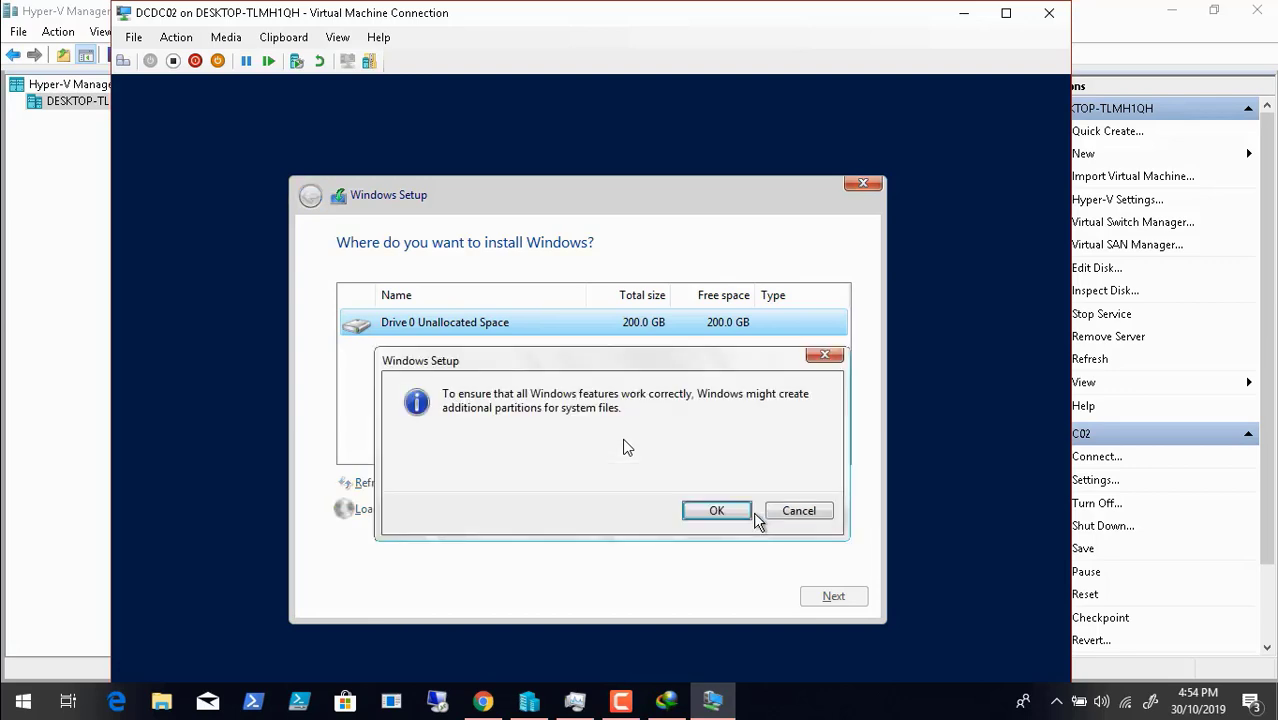
{"action": "left_click", "coordinate": [724, 510]}
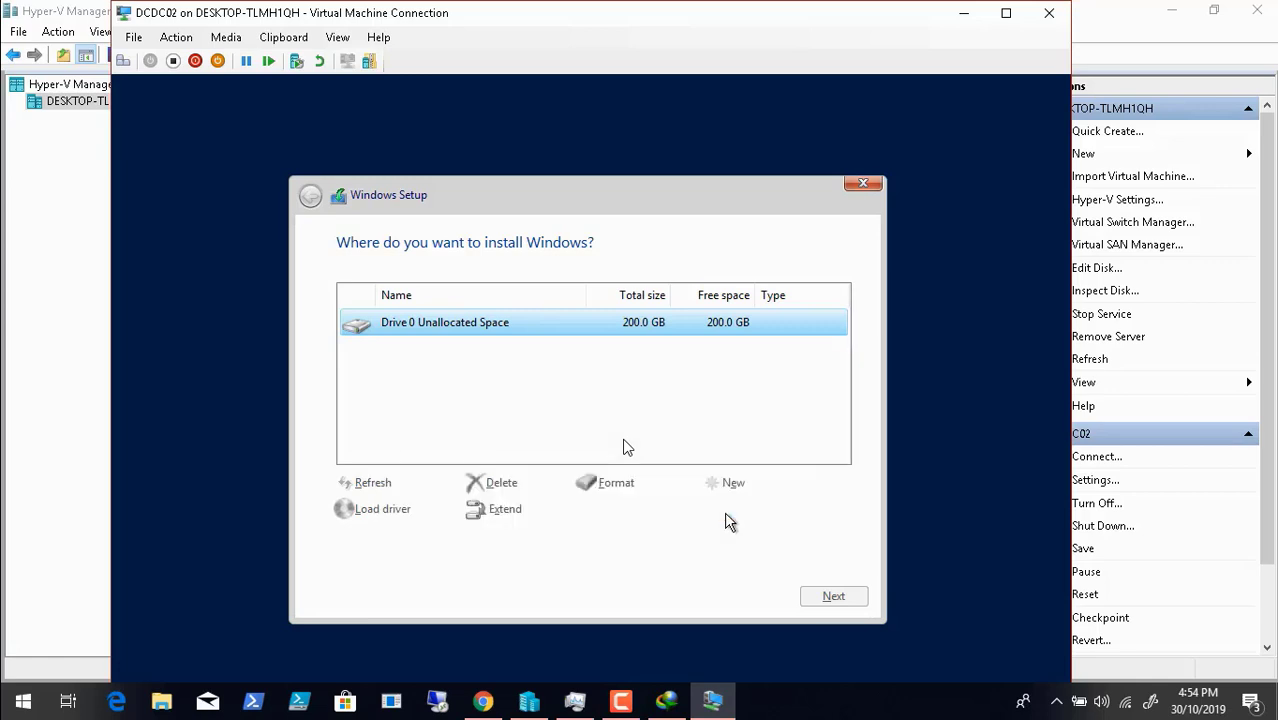
- Partition the remaining space, format Partition 3, and install Windows on Partition 2
{"action": "left_click", "coordinate": [637, 390]}
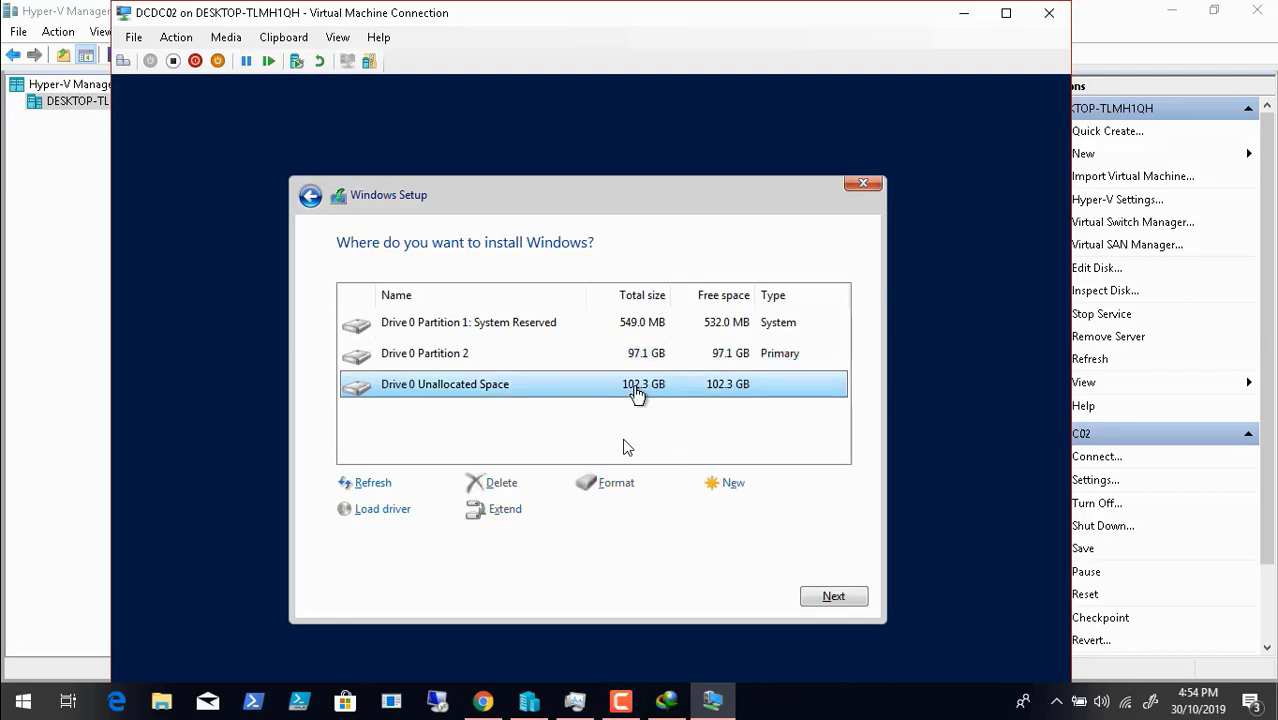
{"action": "left_click", "coordinate": [727, 484]}
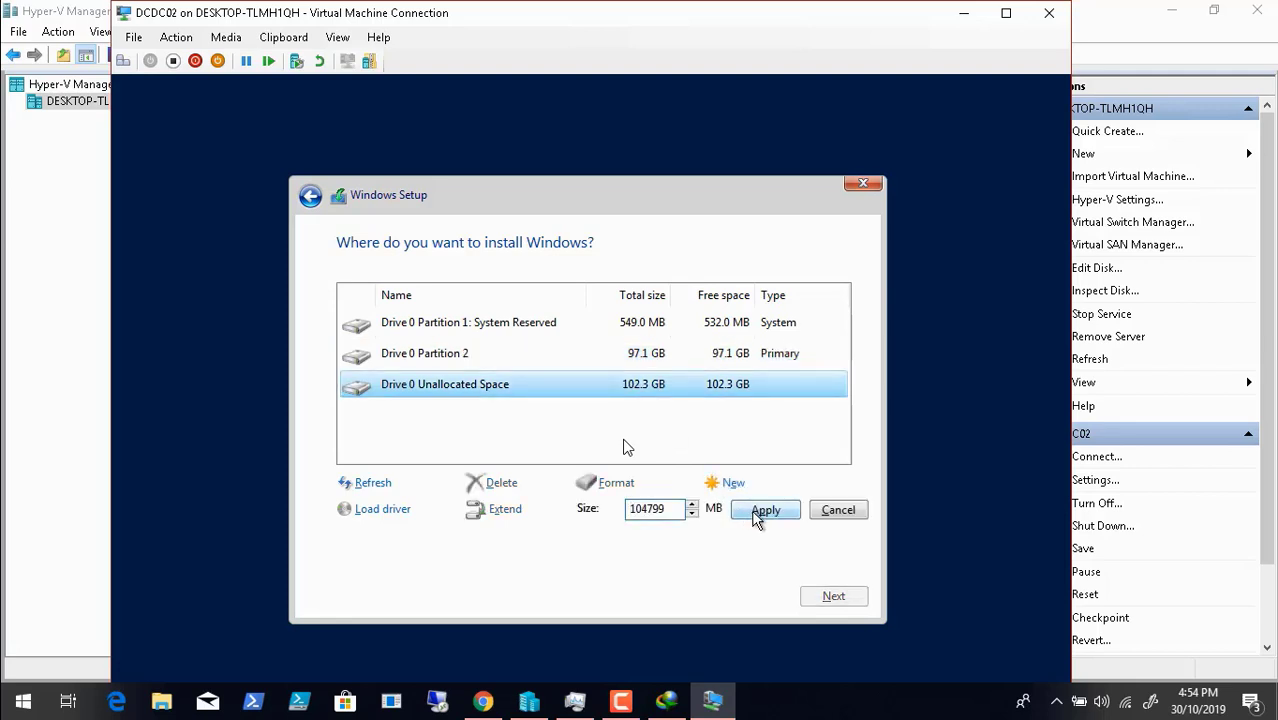
{"action": "left_click", "coordinate": [762, 512]}
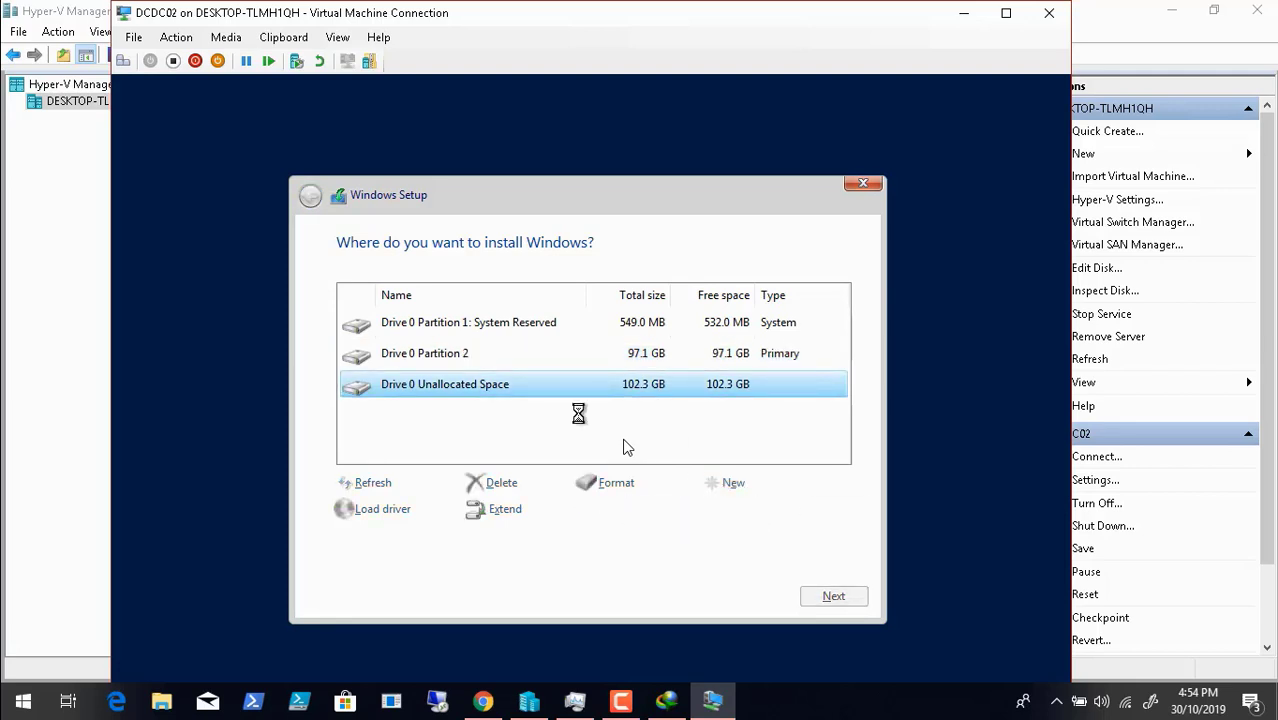
{"action": "left_click", "coordinate": [606, 483]}
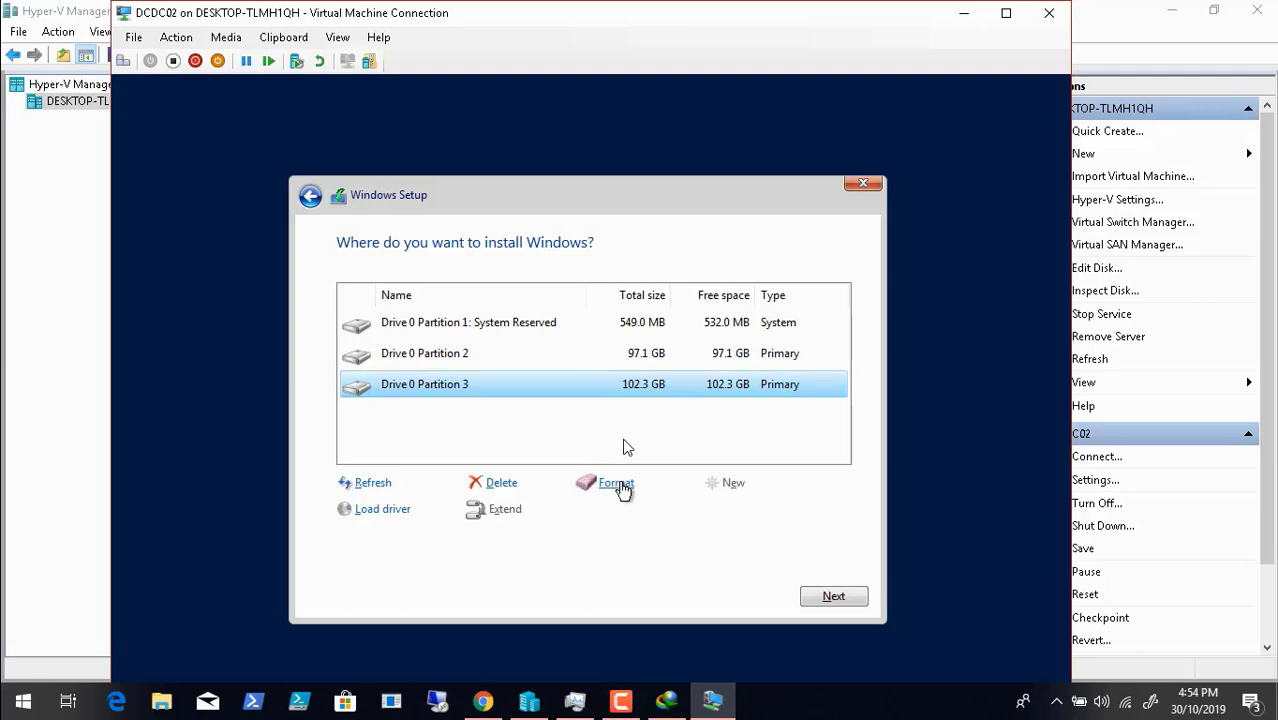
{"action": "left_click", "coordinate": [721, 511]}
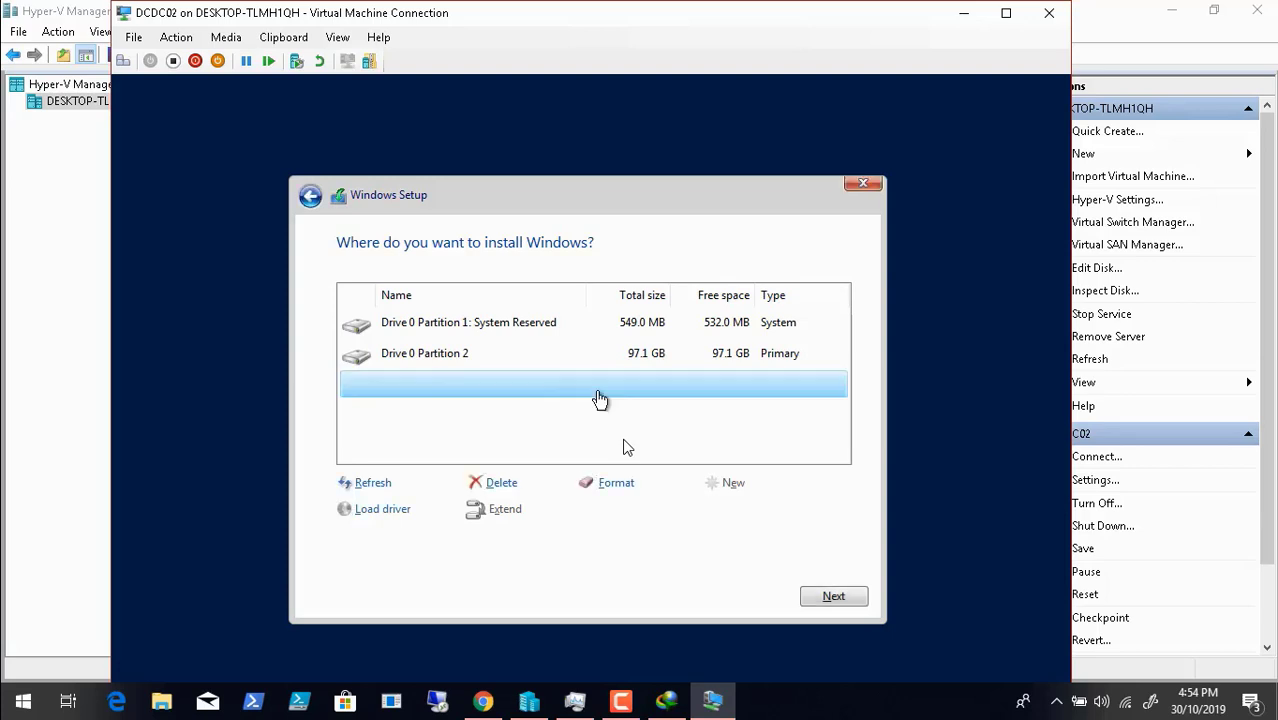
{"action": "left_click", "coordinate": [568, 360]}
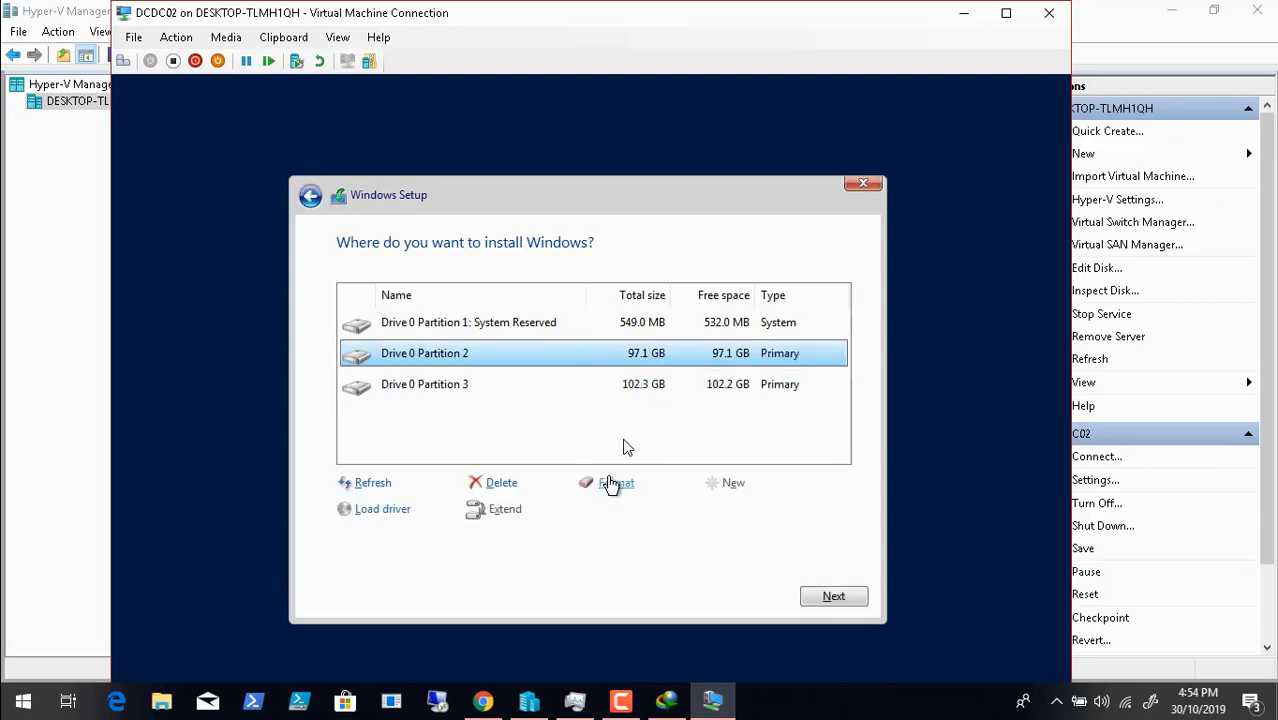
{"action": "left_click", "coordinate": [834, 598]}
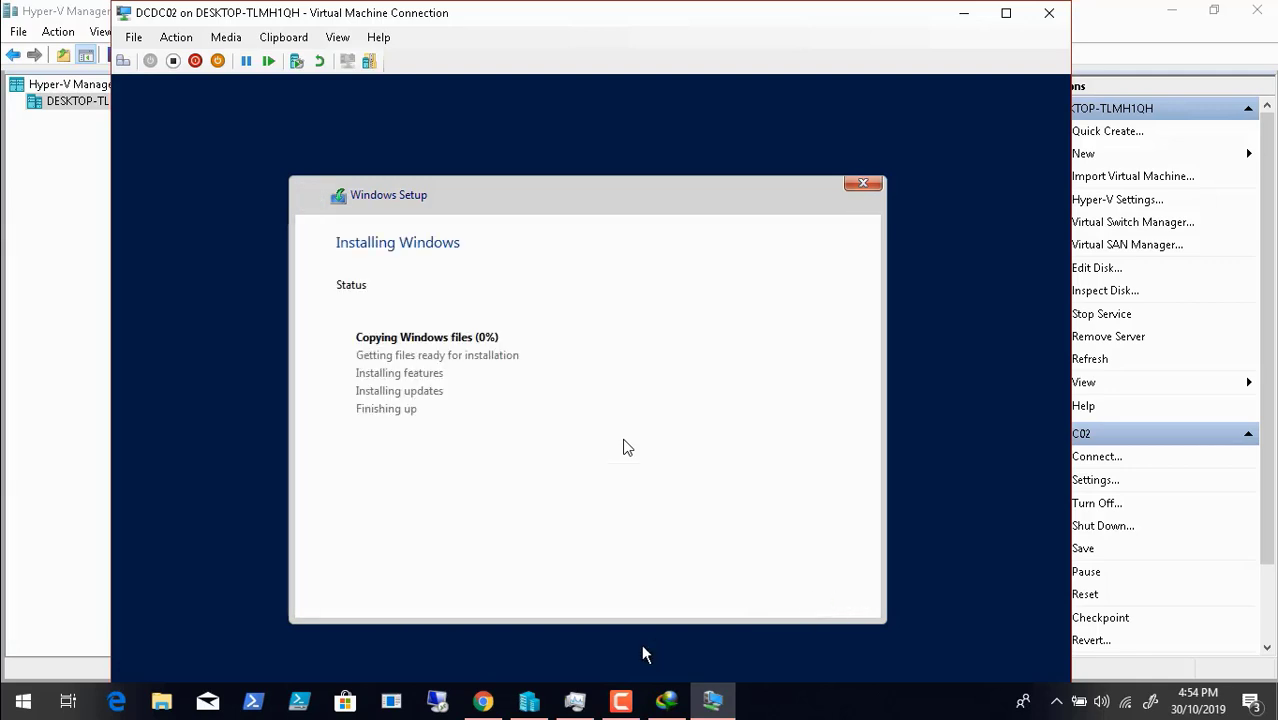
- Switch windows from the taskbar until the Hyper-V Manager console is in front
{"action": "left_click", "coordinate": [622, 703]}
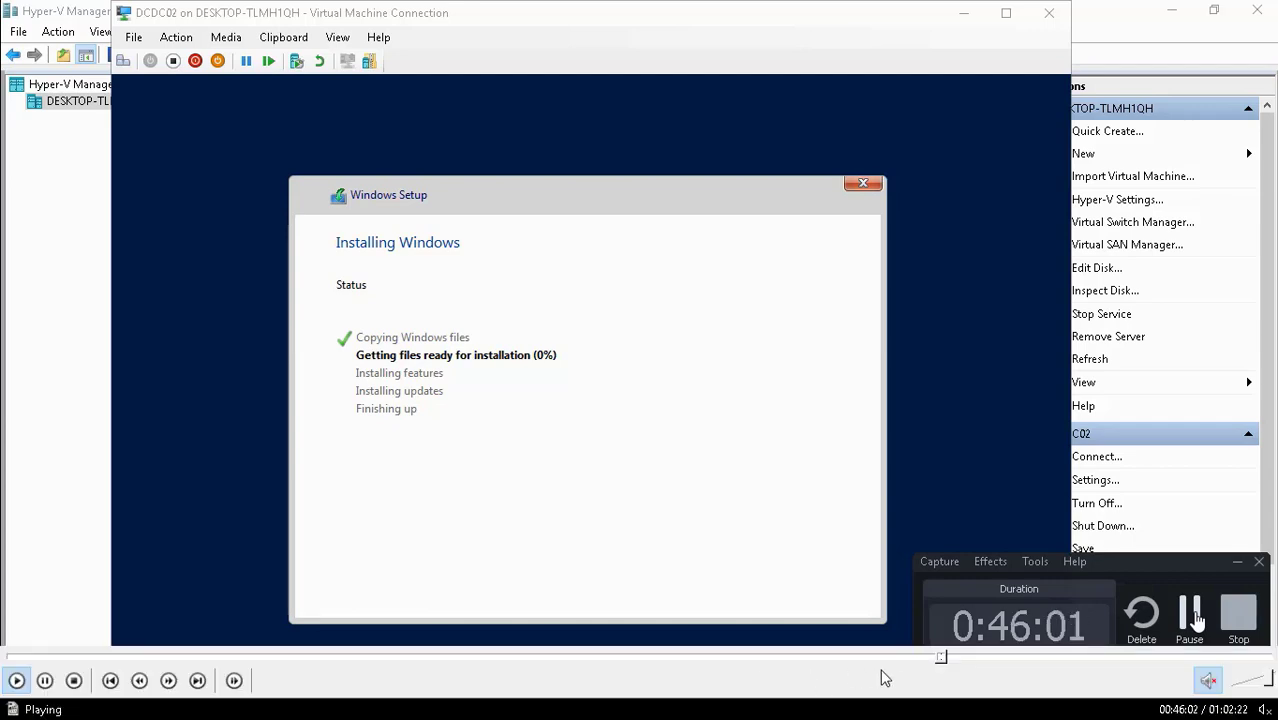
{"action": "left_click", "coordinate": [946, 657]}
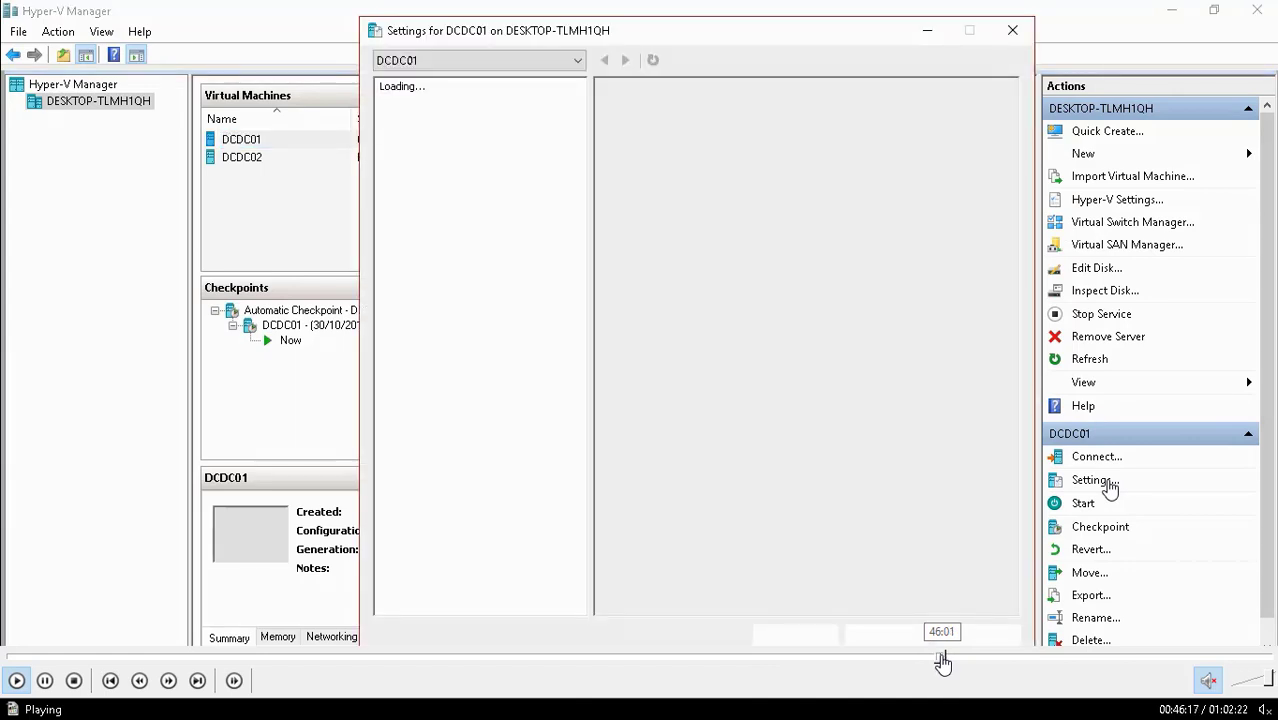
{"action": "left_click", "coordinate": [942, 657]}
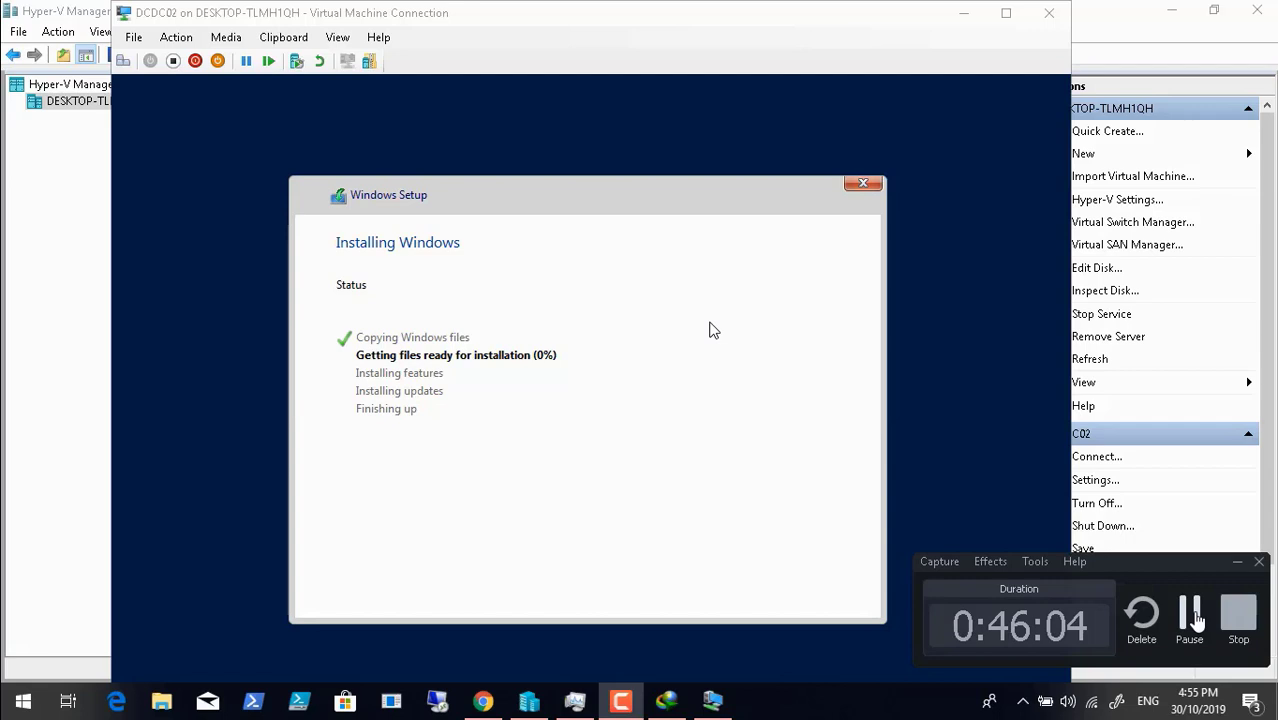
{"action": "left_click", "coordinate": [1190, 615]}
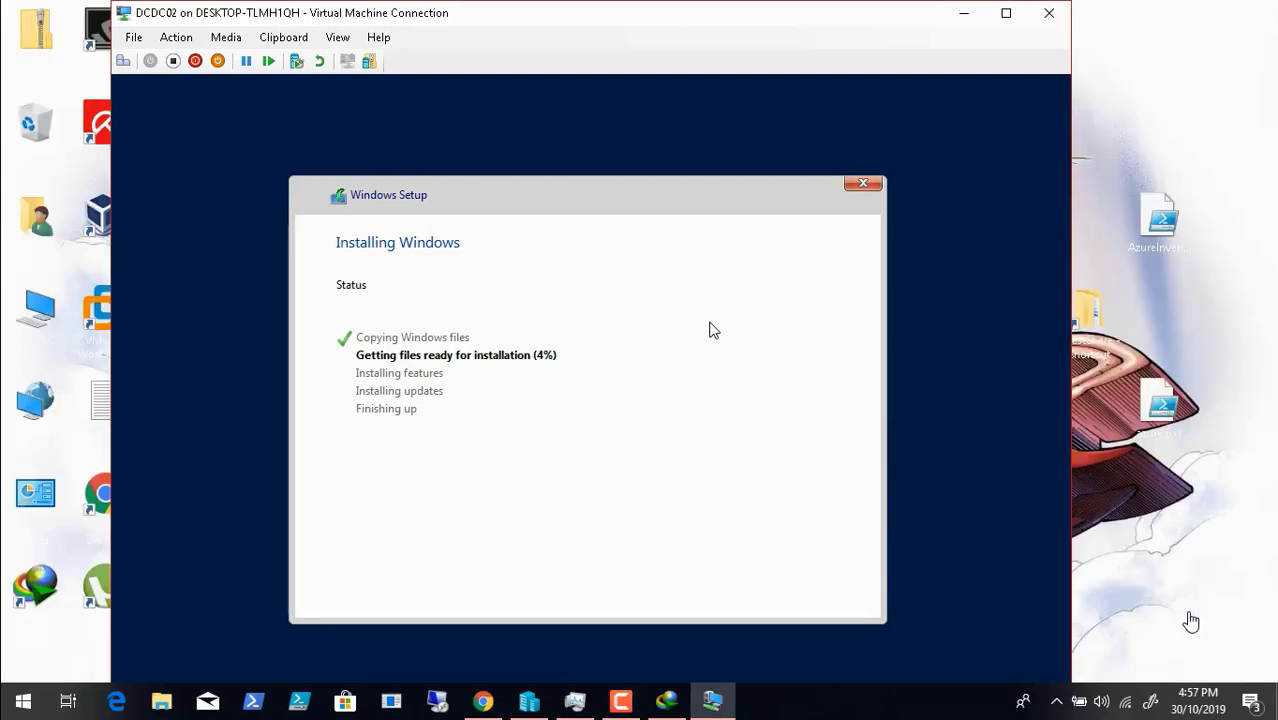
{"action": "left_click", "coordinate": [530, 698]}
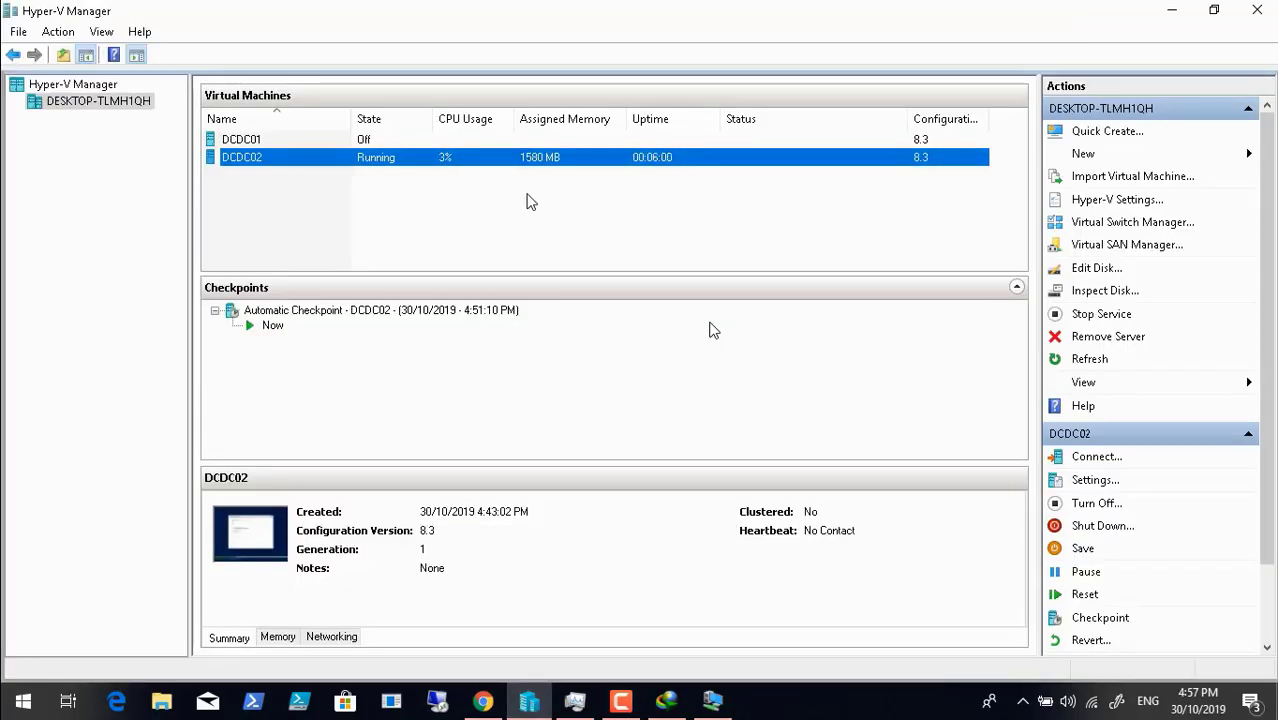
- Lower DCDC01's startup RAM from 2024 to 1024 MB, then return to DCDC02's connection window
{"action": "left_click", "coordinate": [310, 146]}
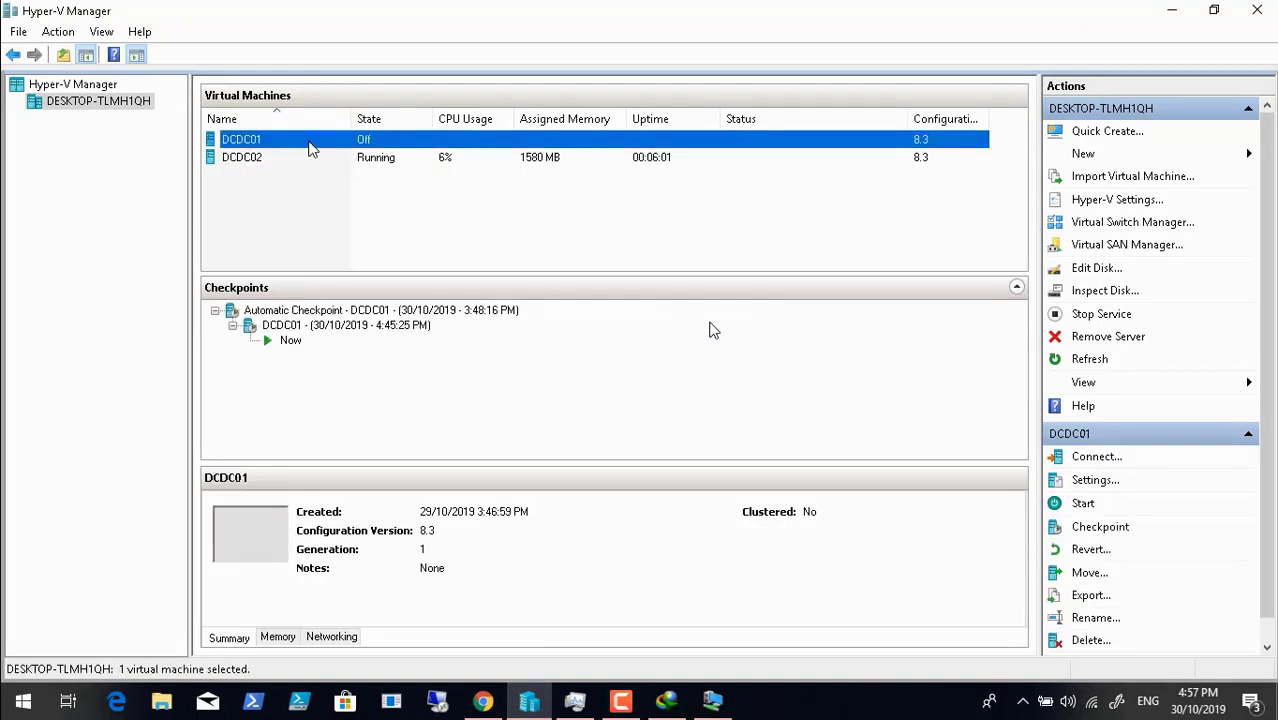
{"action": "left_click", "coordinate": [1095, 480]}
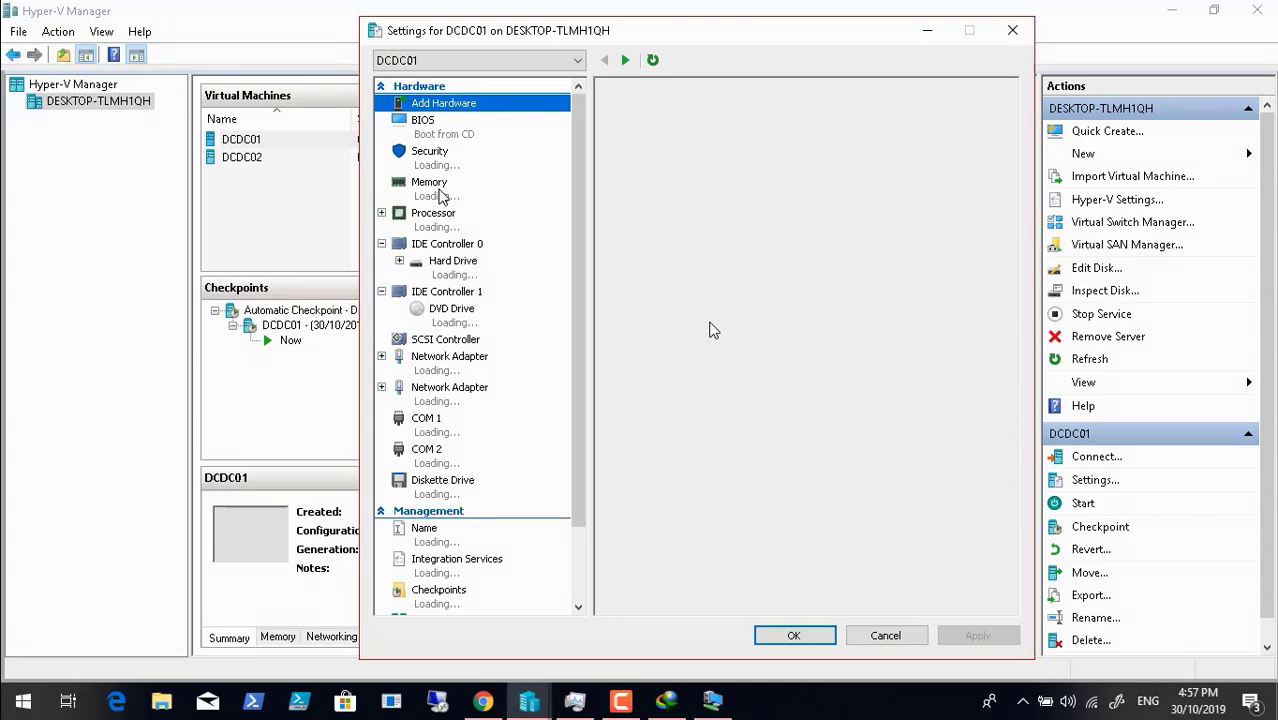
{"action": "left_click", "coordinate": [438, 190]}
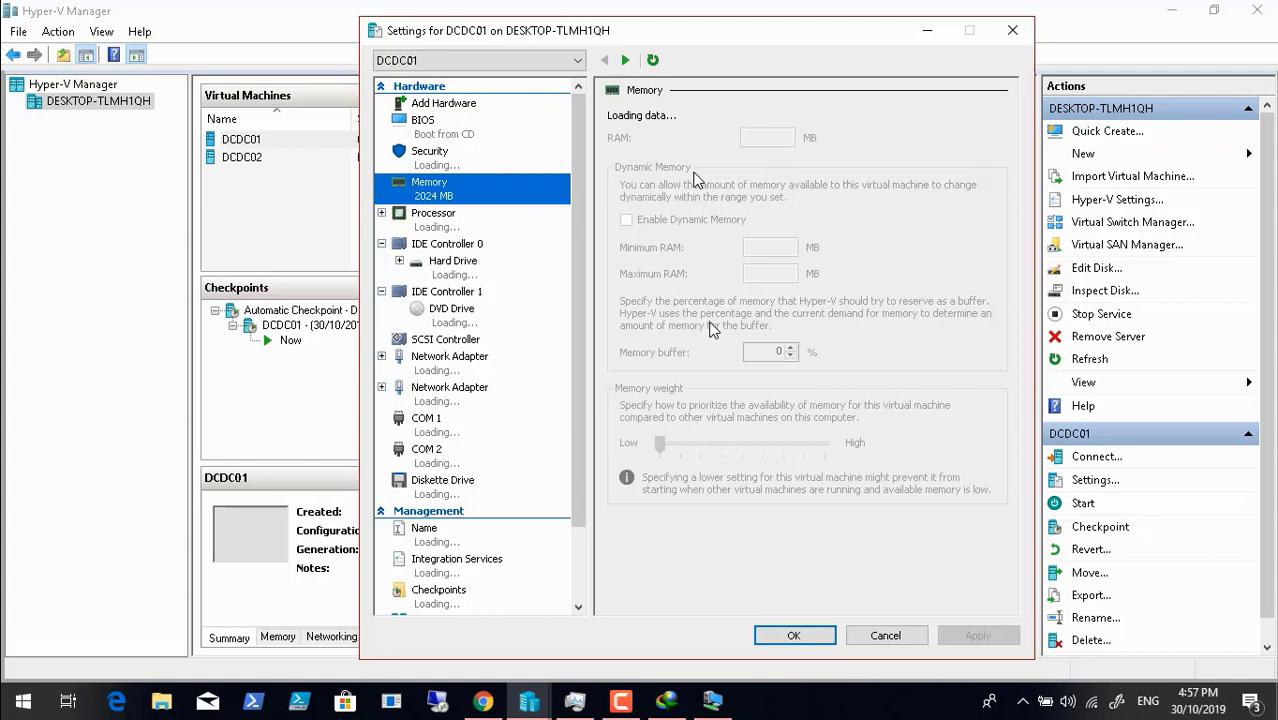
{"action": "left_click", "coordinate": [777, 137]}
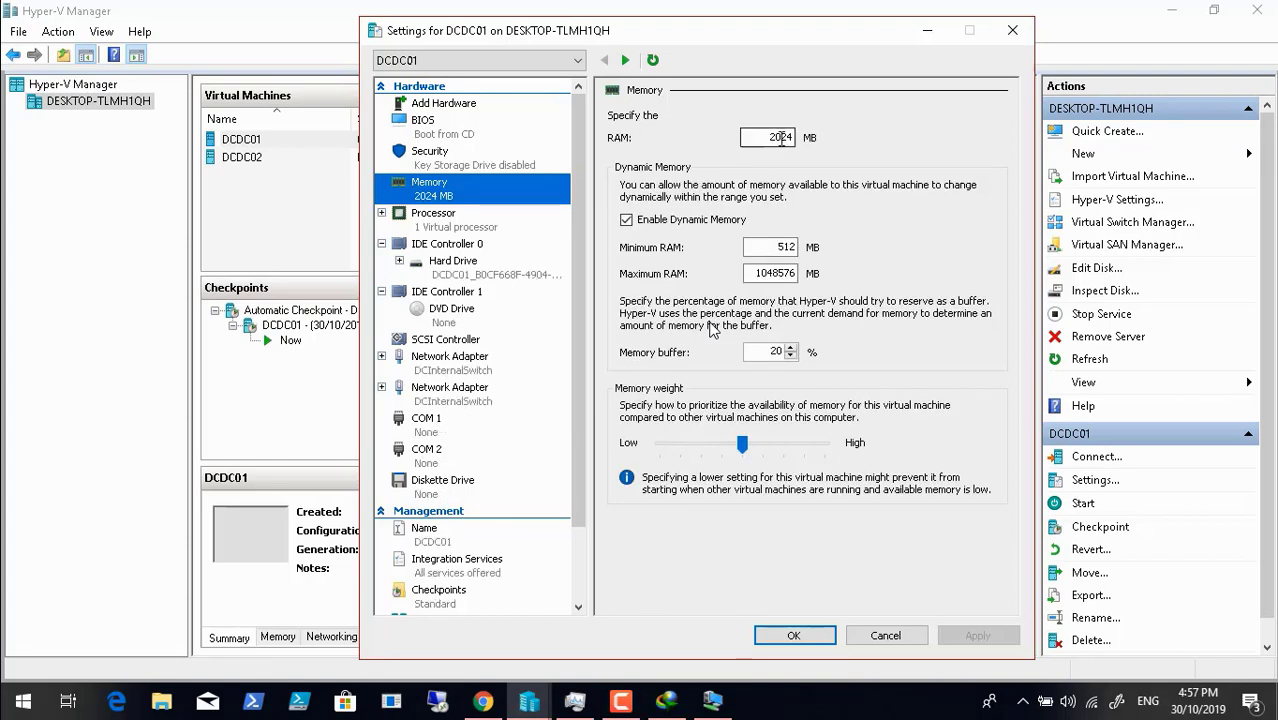
{"action": "left_click", "coordinate": [777, 137]}
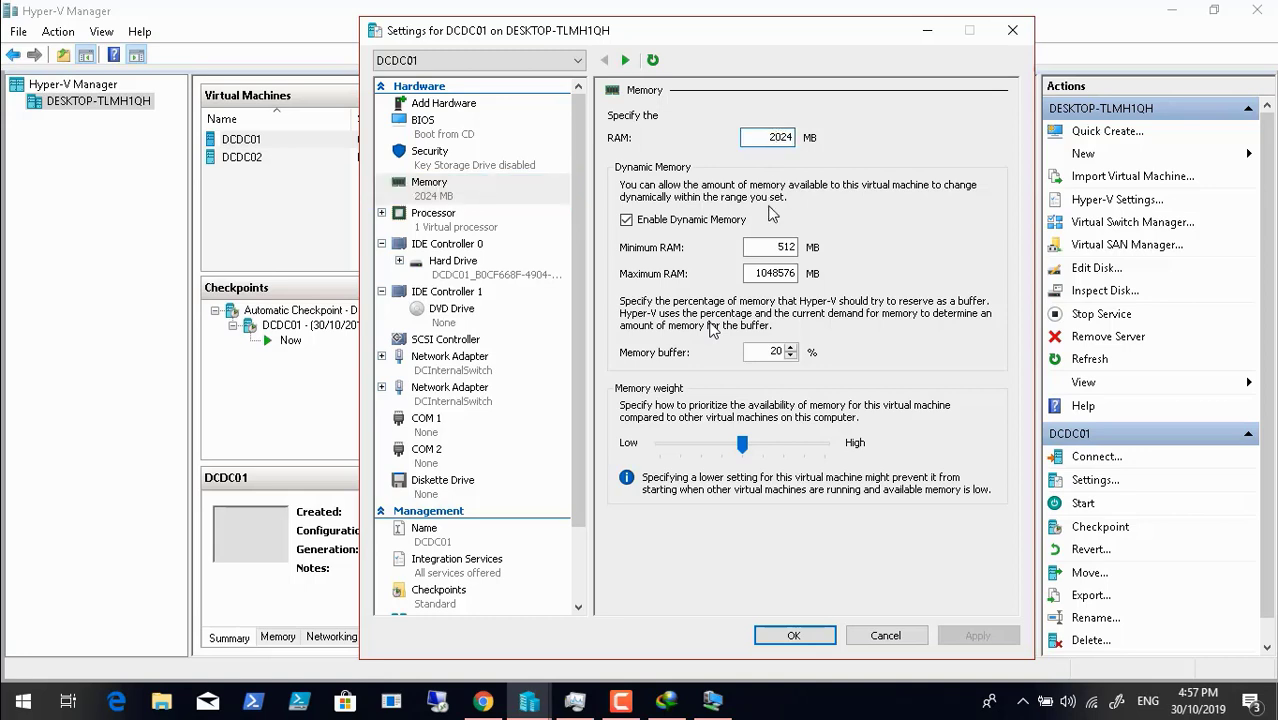
{"action": "key", "text": "BackSpace"}
{"action": "type", "text": "1"}
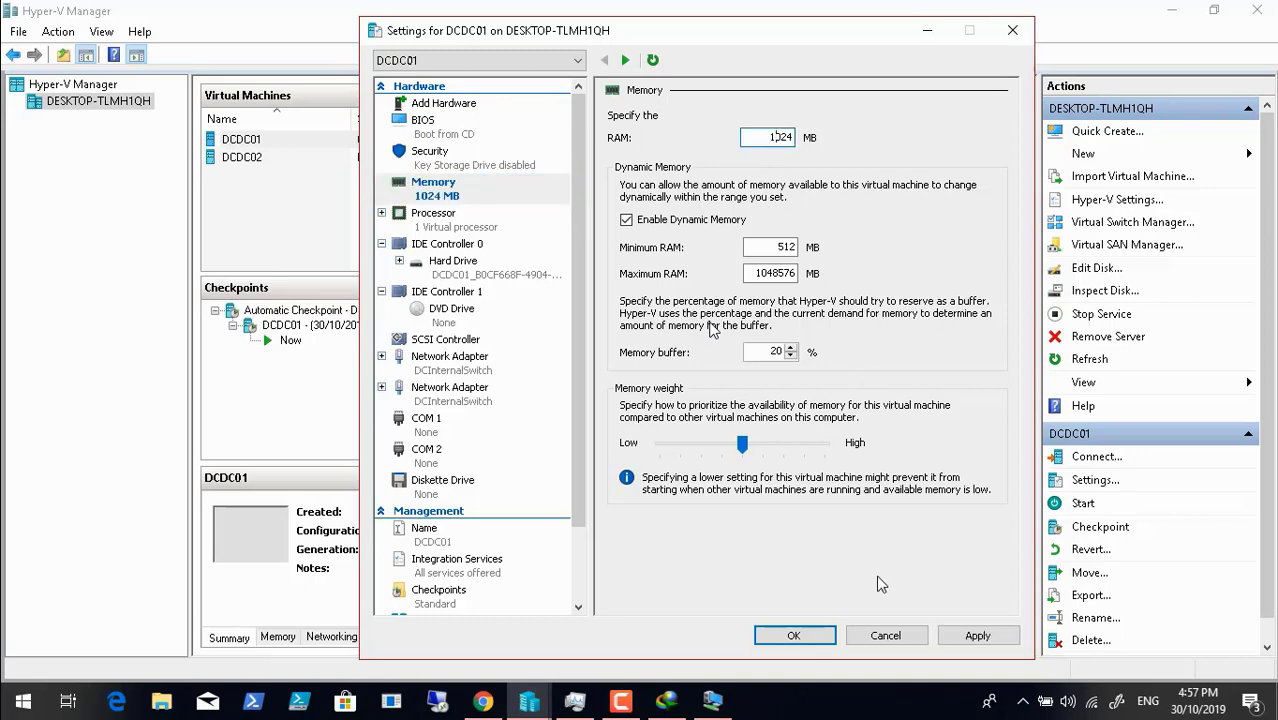
{"action": "left_click", "coordinate": [978, 636]}
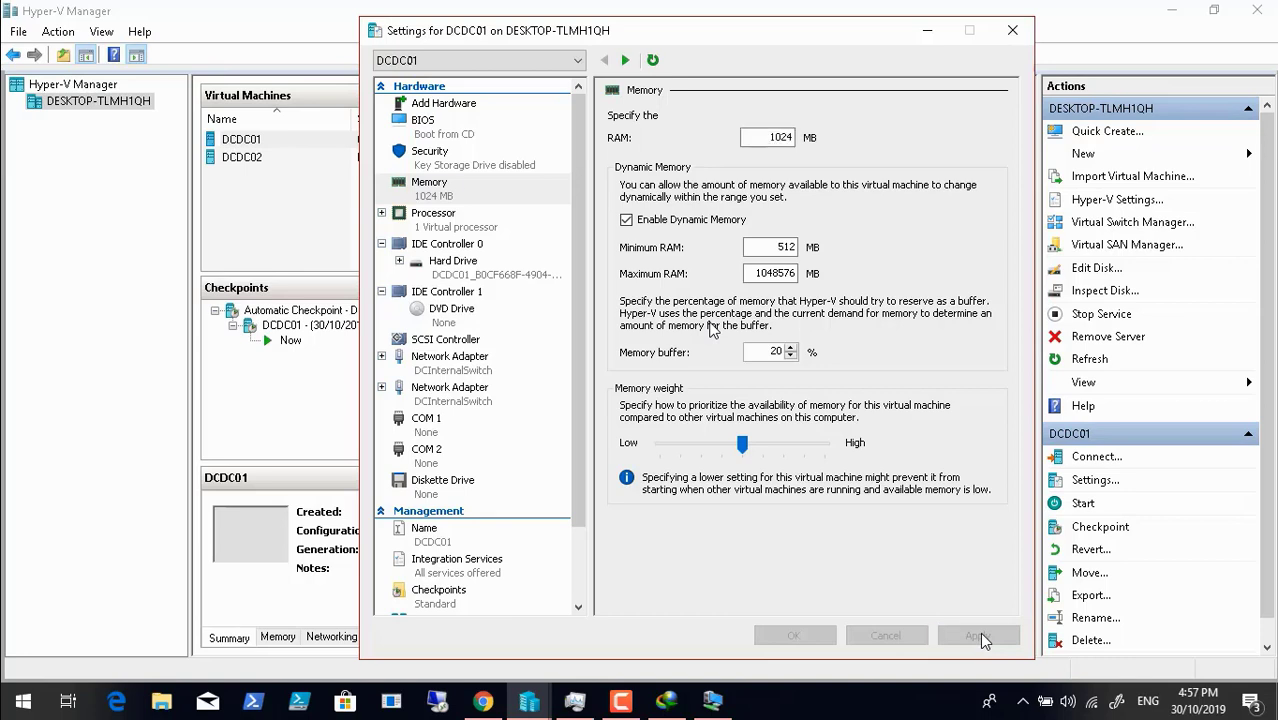
{"action": "left_click", "coordinate": [819, 636]}
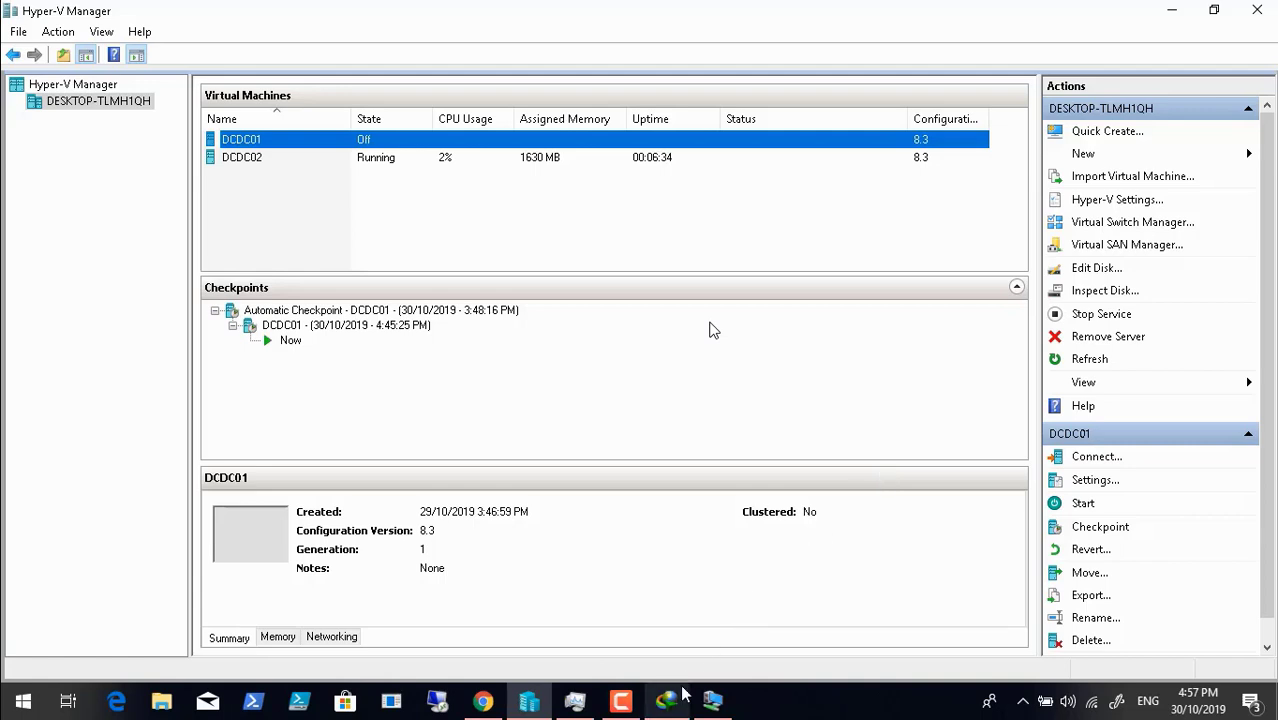
{"action": "left_click", "coordinate": [713, 700]}
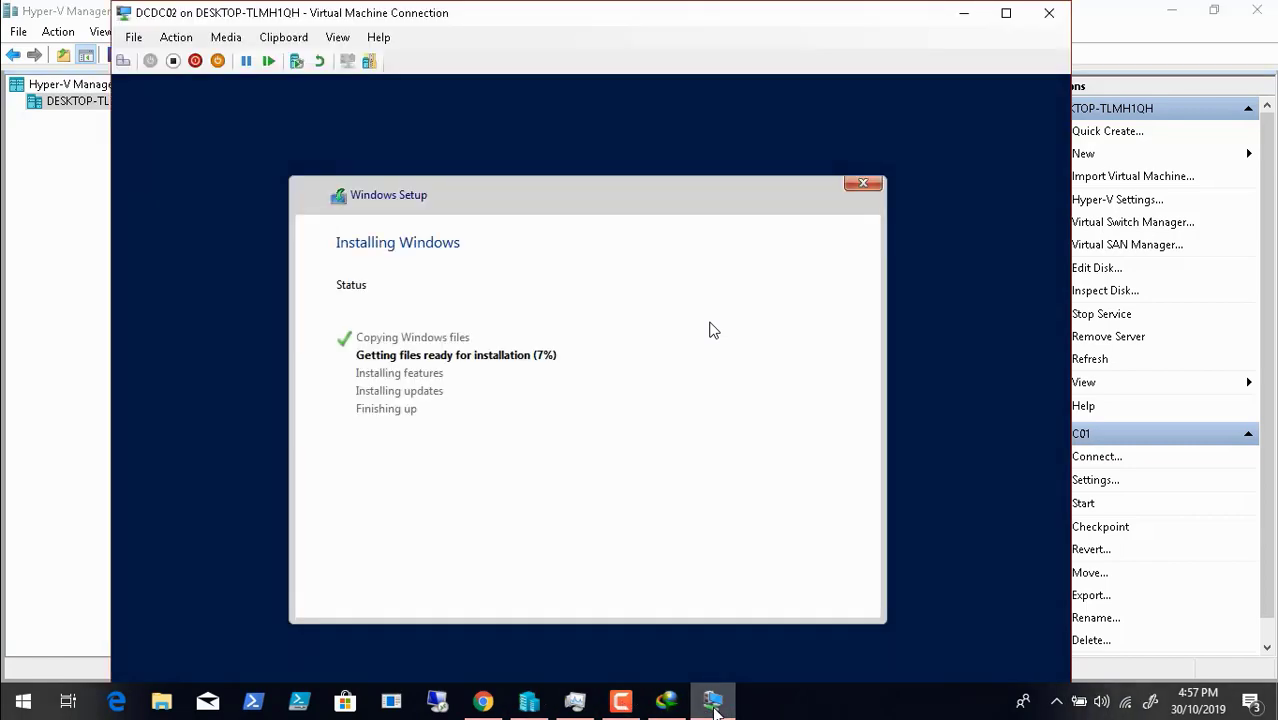
- Skip entering a product key in DCDC02's setup
{"action": "left_click", "coordinate": [621, 700]}
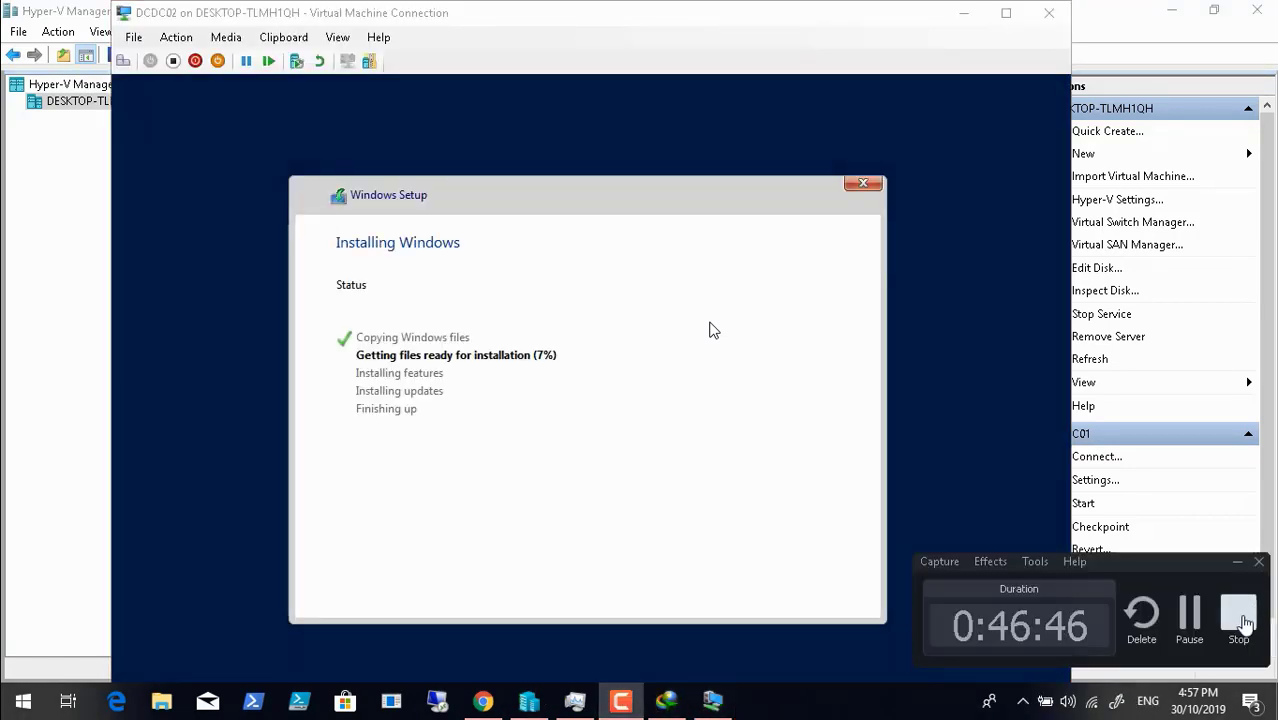
{"action": "left_click", "coordinate": [1190, 612]}
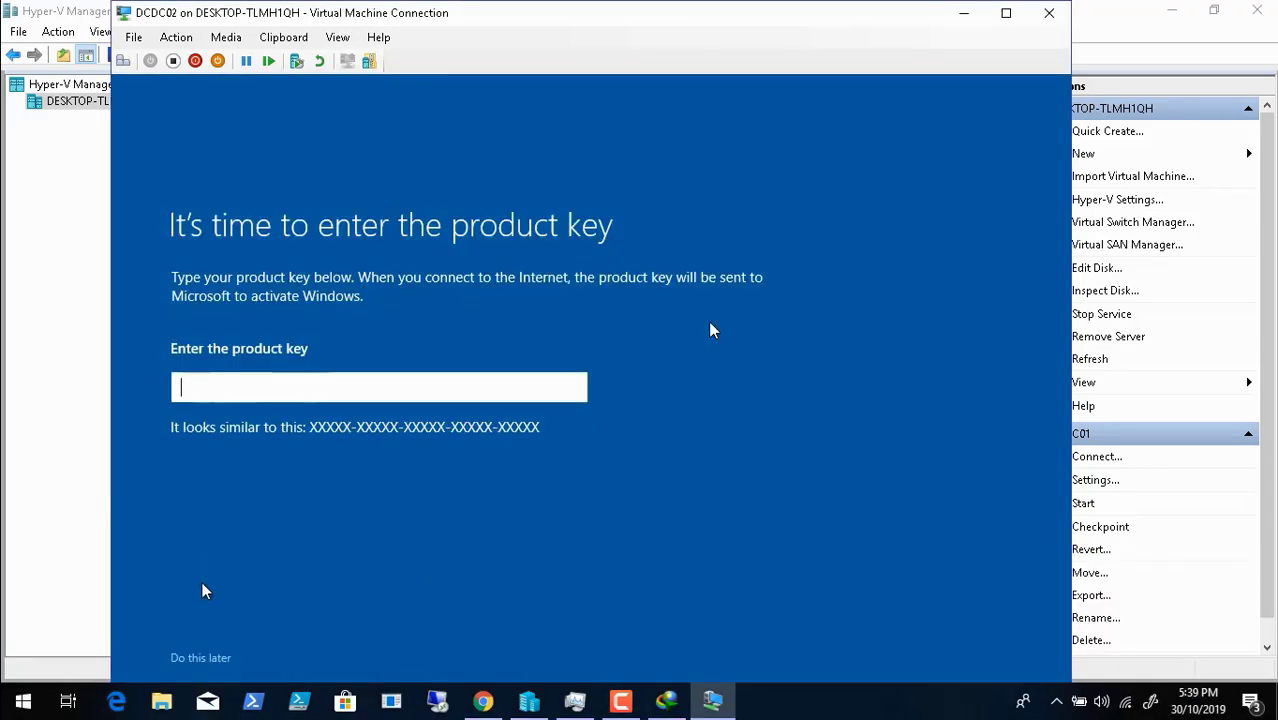
{"action": "left_click", "coordinate": [204, 659]}
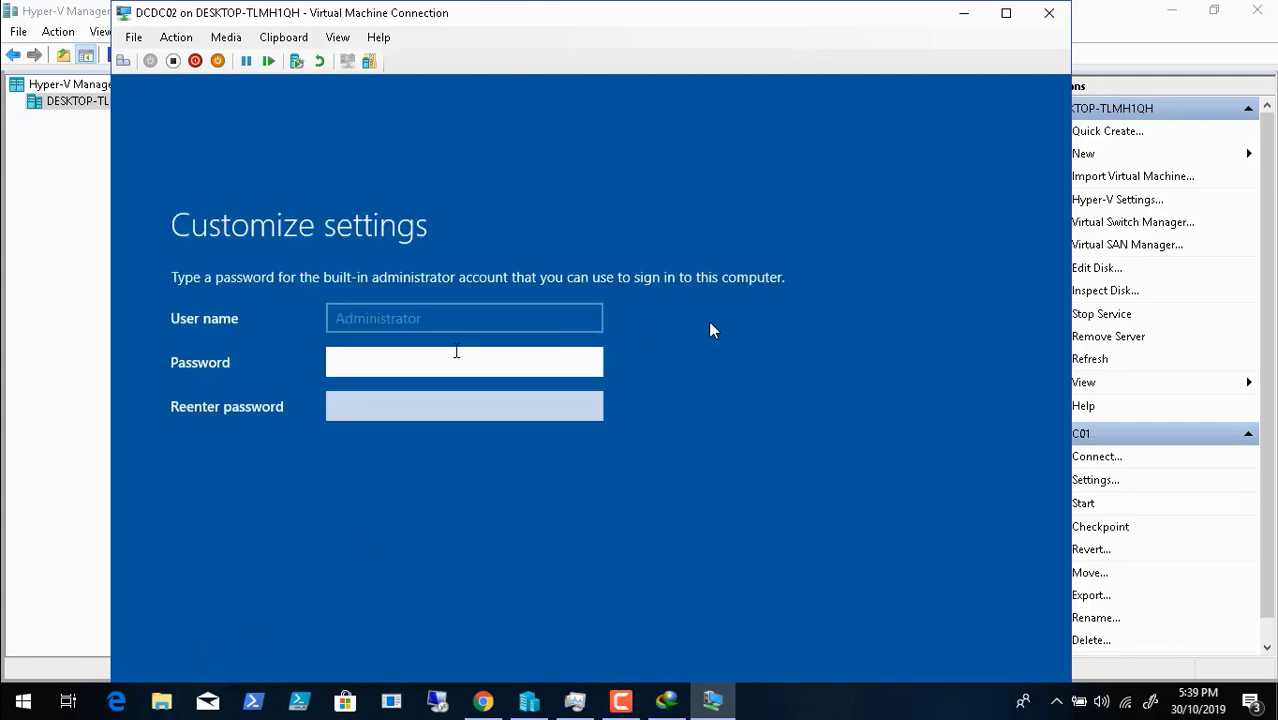
- Enter and re-enter the built-in Administrator password to finish Customize settings
{"action": "type", "text": "Pa$$w0rd1!"}
{"action": "key", "text": "Tab"}
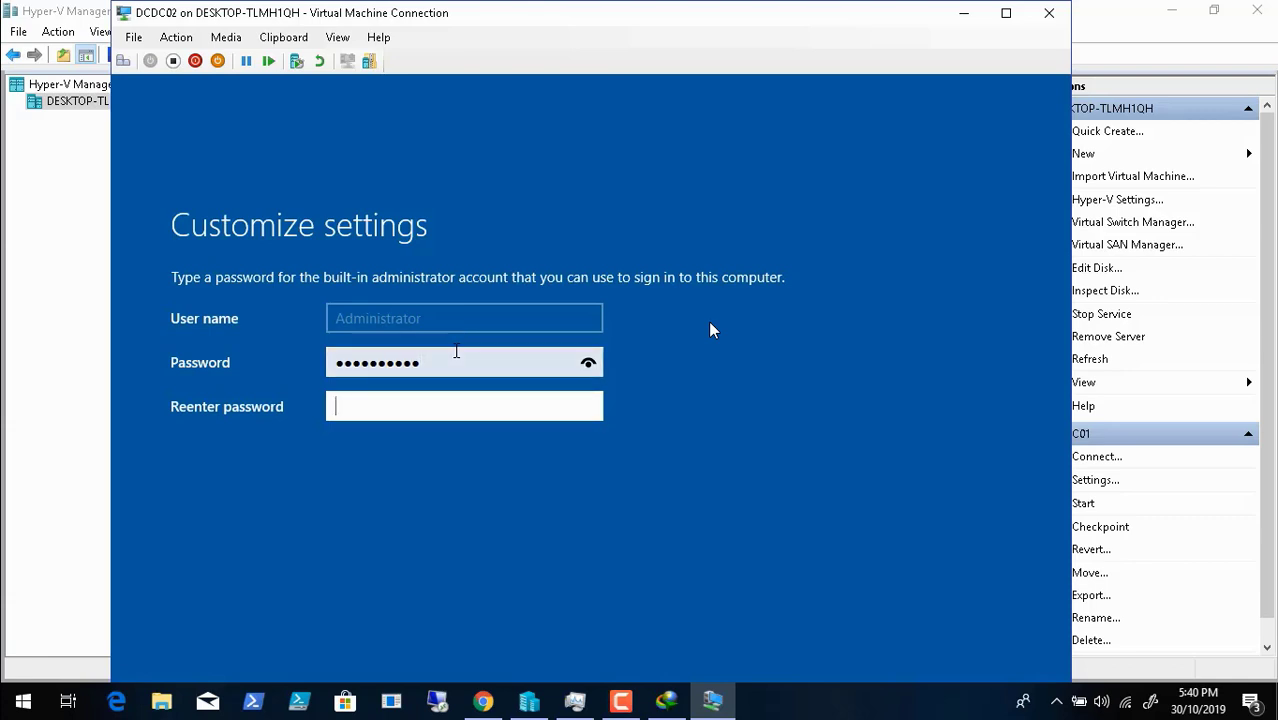
{"action": "type", "text": "P@ssw0rd12"}
{"action": "key", "text": "Return"}
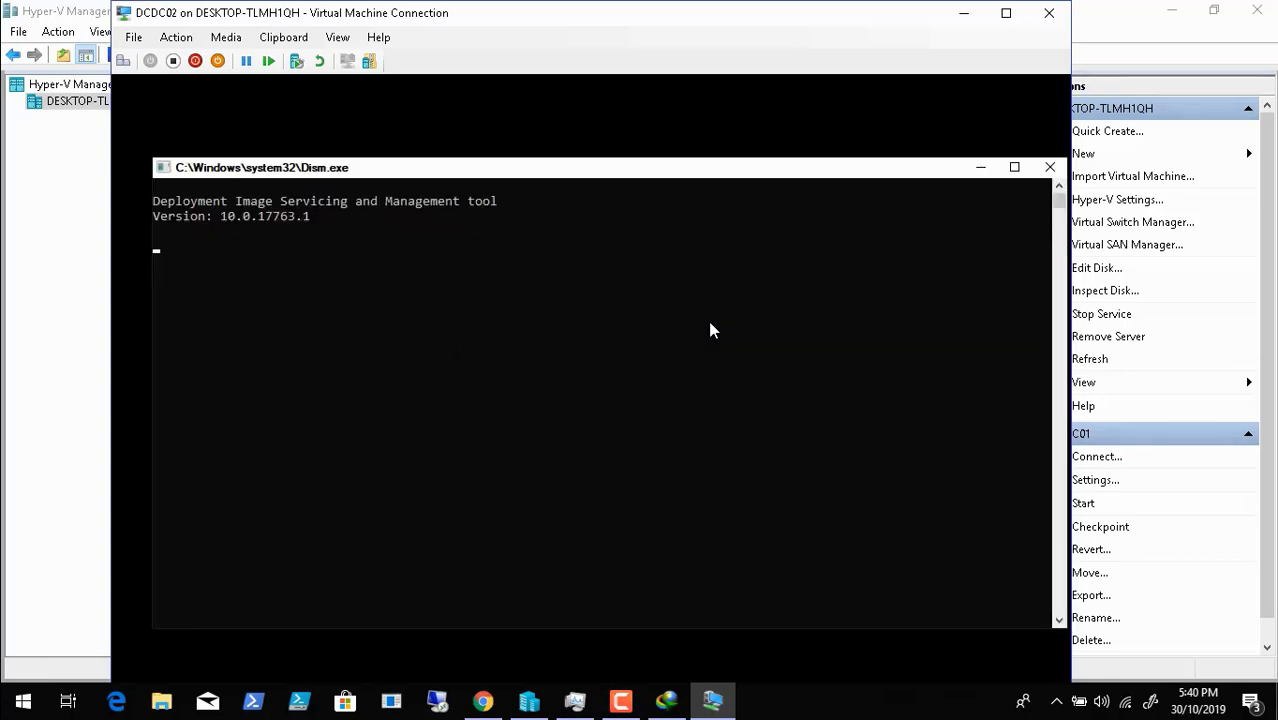
- Connect to DCDC02 at 1366 by 768 and switch the session to full screen
{"action": "left_click", "coordinate": [620, 700]}
{"action": "left_click", "coordinate": [1190, 612]}
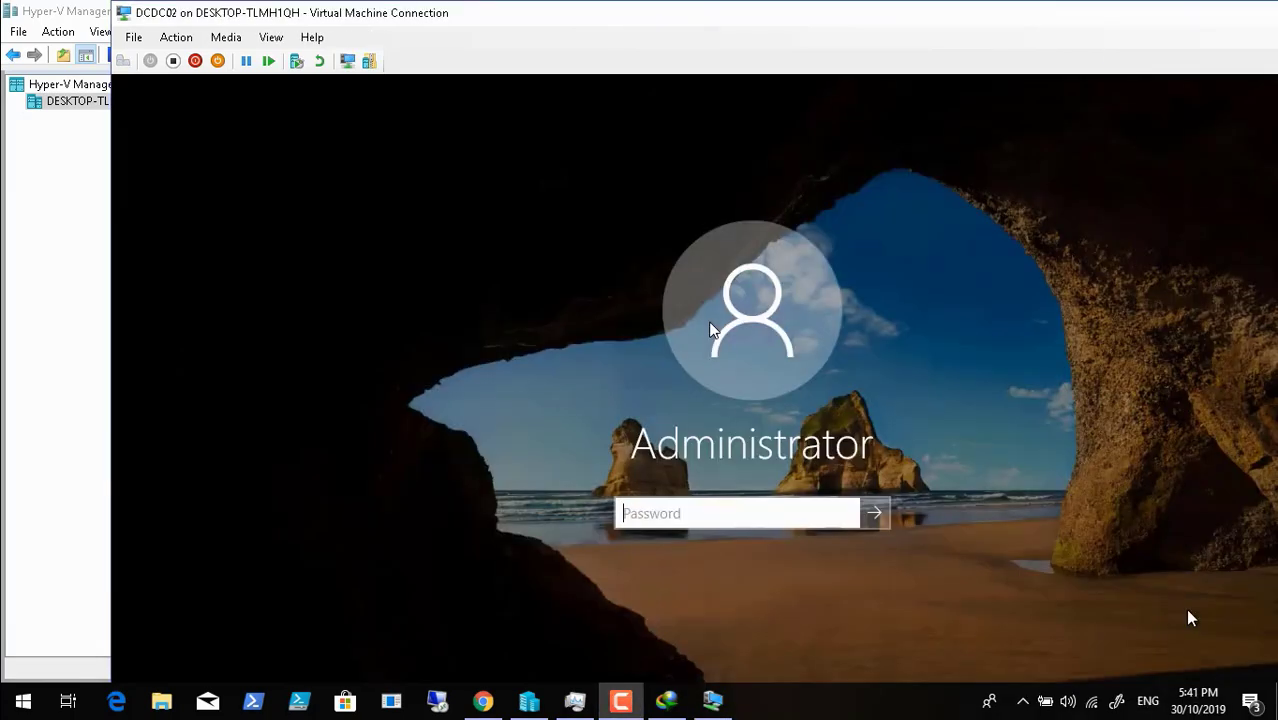
{"action": "left_click", "coordinate": [688, 517]}
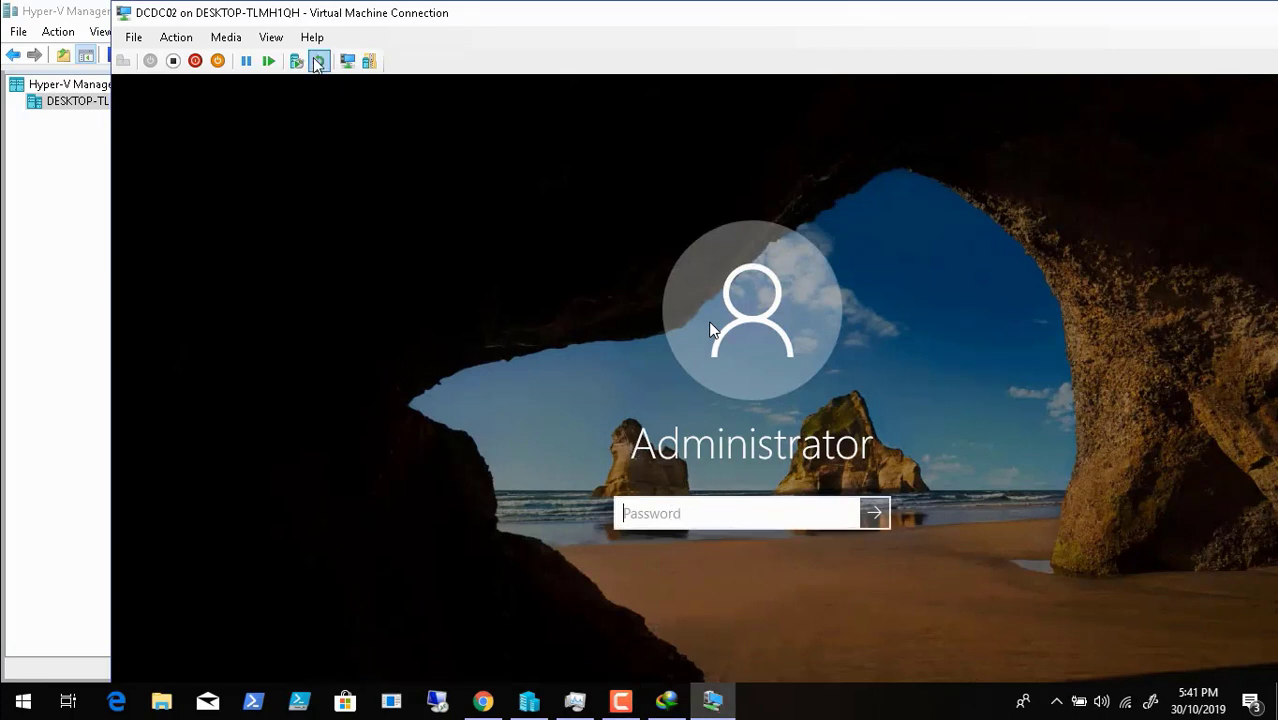
{"action": "left_click", "coordinate": [271, 38]}
{"action": "left_click", "coordinate": [294, 55]}
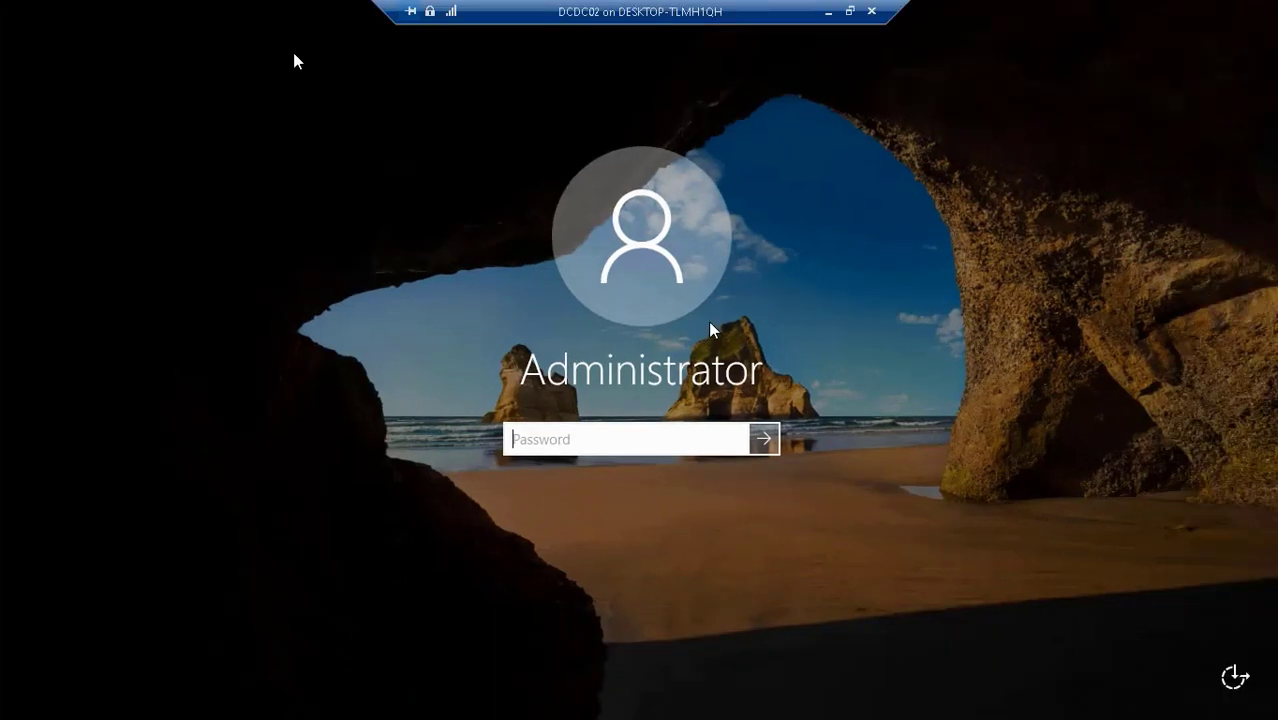
{"action": "left_click", "coordinate": [853, 12]}
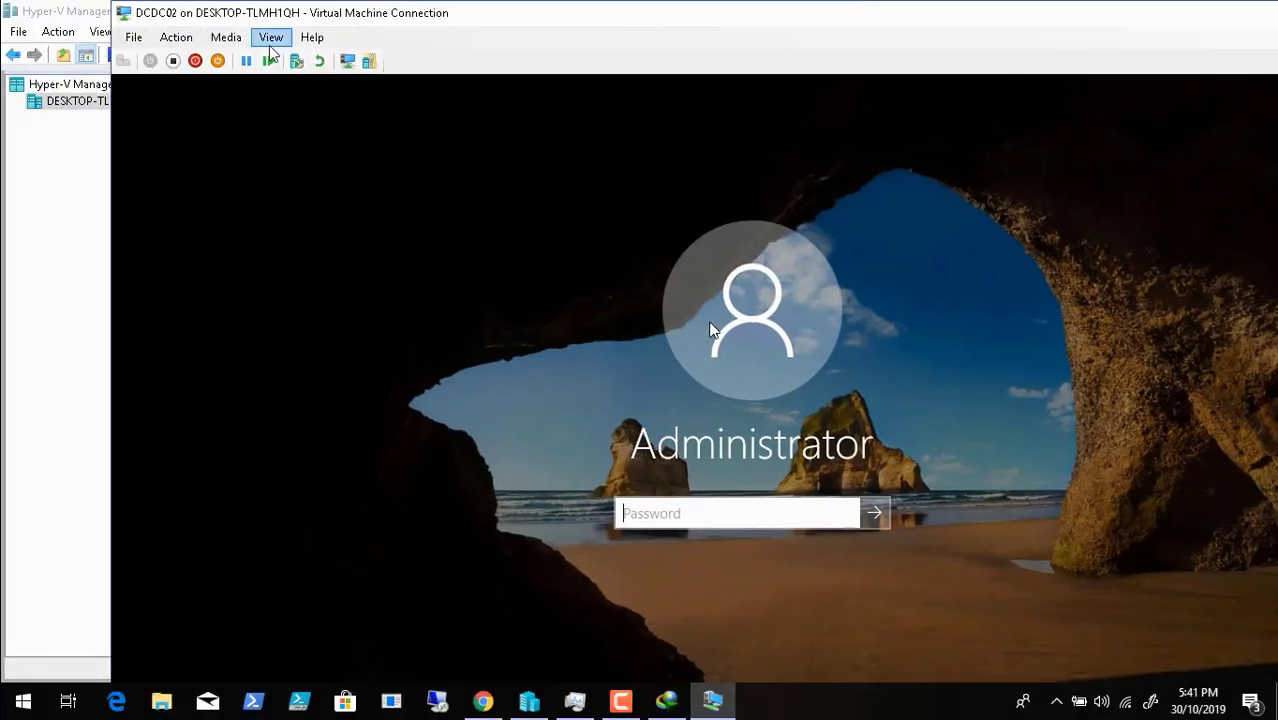
{"action": "left_click", "coordinate": [271, 38]}
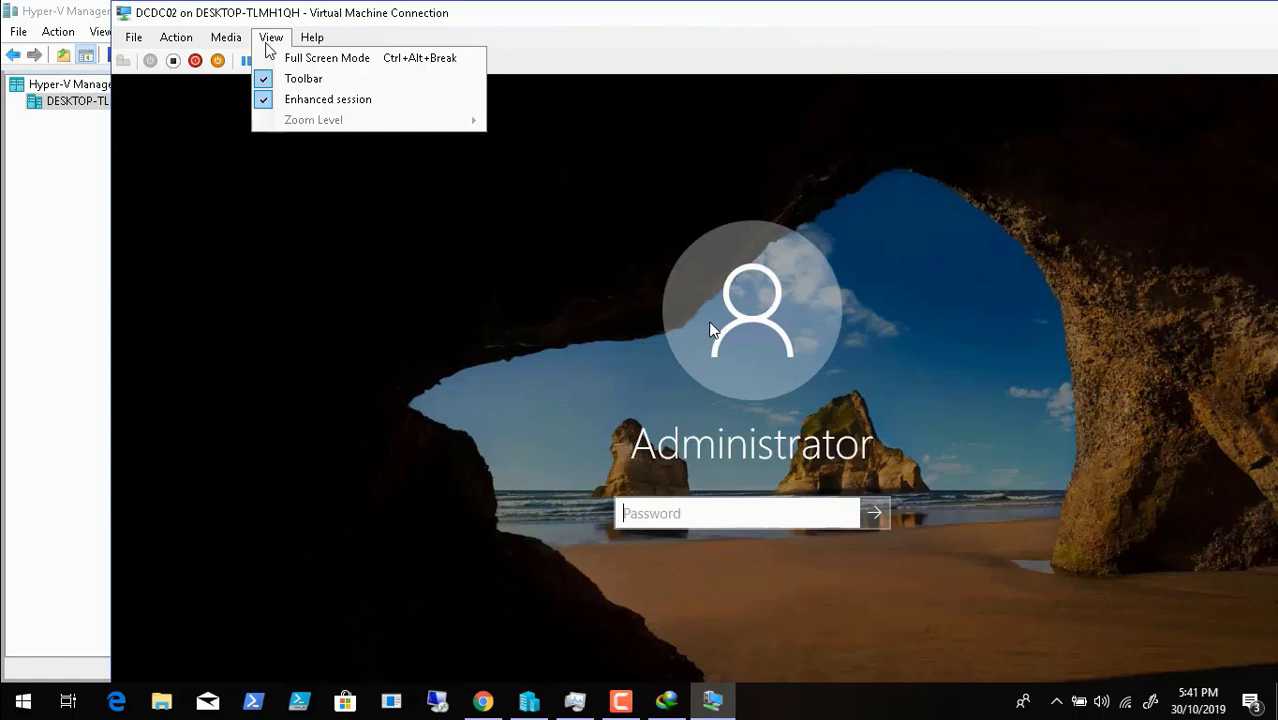
{"action": "left_click", "coordinate": [300, 57]}
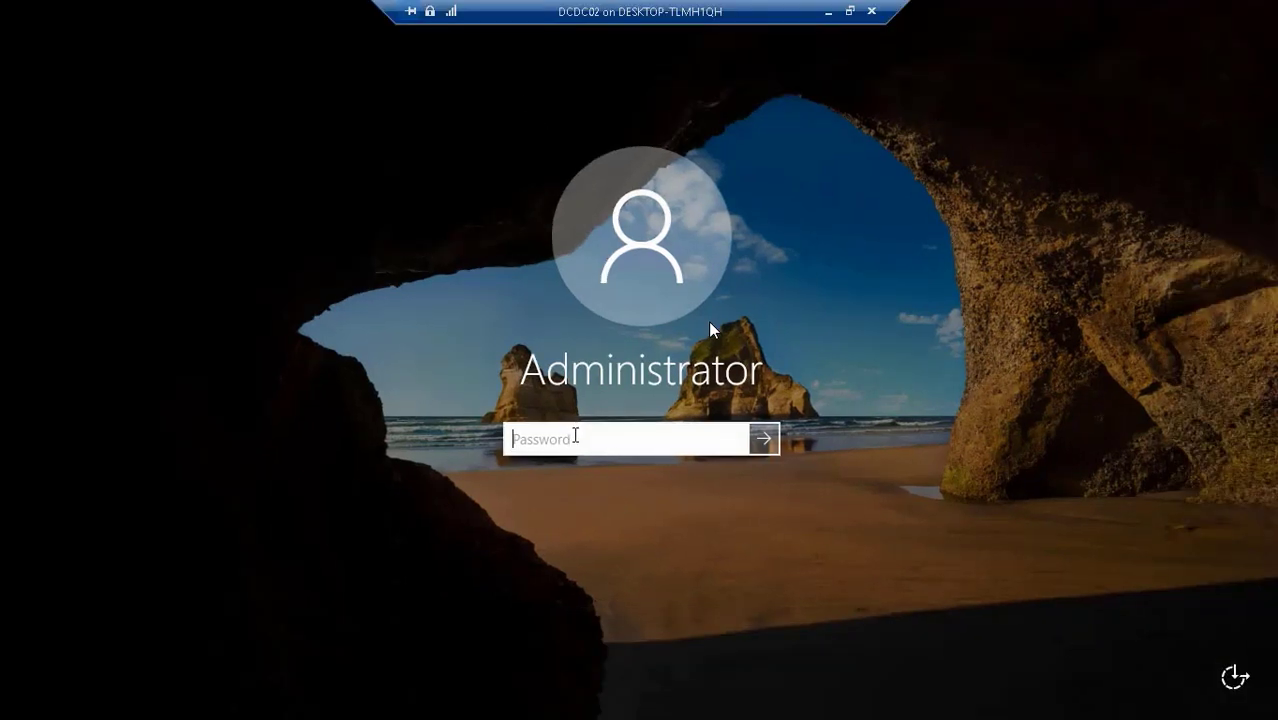
- Sign in to DCDC02 as Administrator with the account password
{"action": "type", "text": "••••••••••"}
{"action": "key", "text": "Return"}
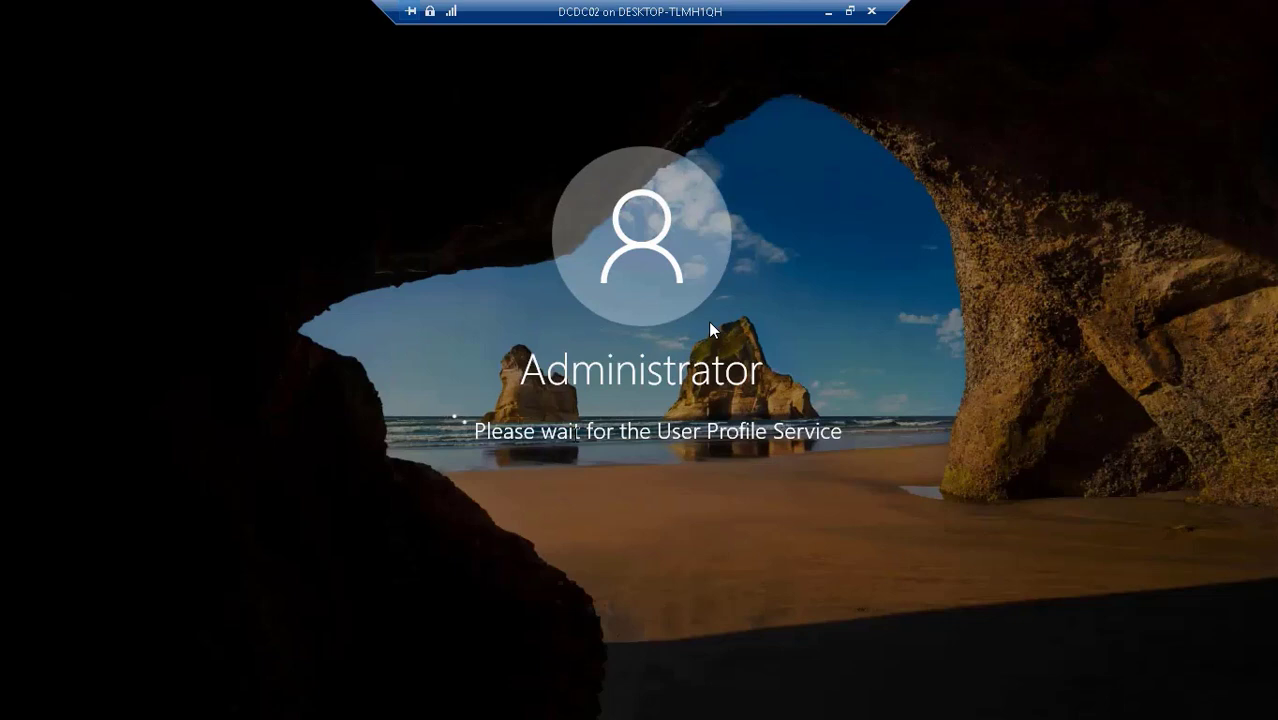
{"action": "mouse_move", "coordinate": [1039, 694]}
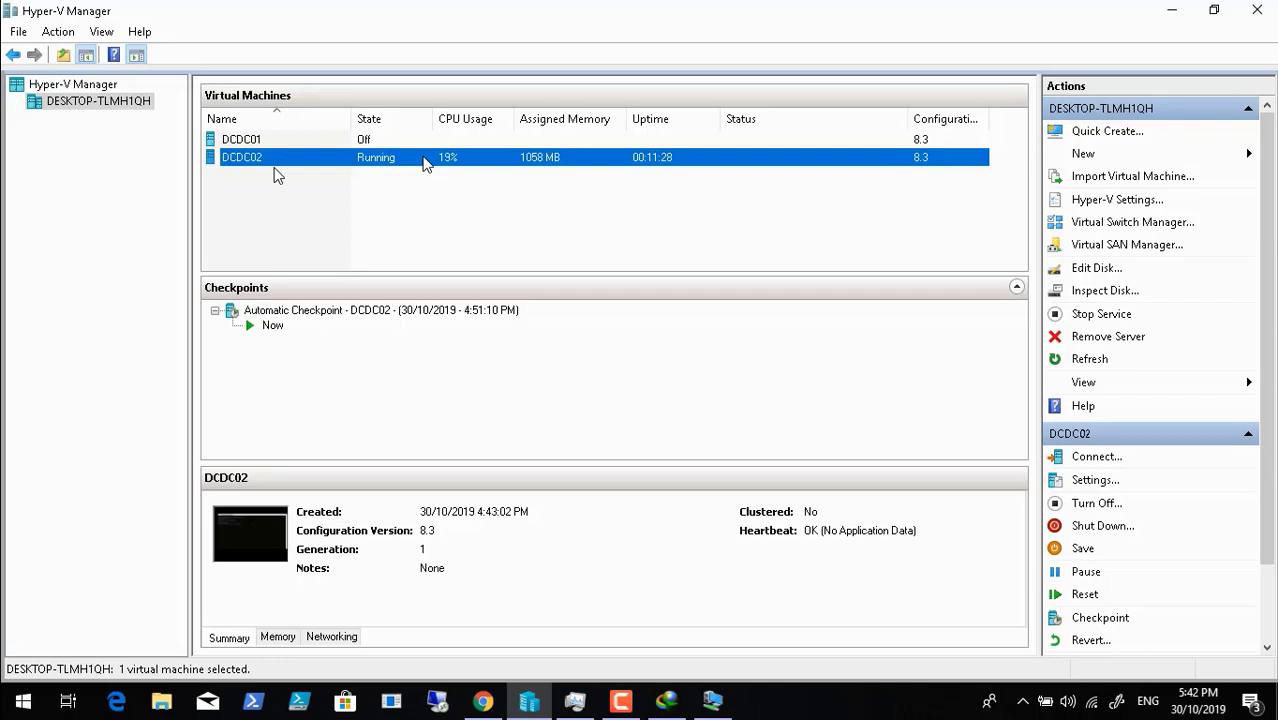
- Open DCDC02's Settings from its right-click menu in the Virtual Machines list
{"action": "left_click", "coordinate": [630, 709]}
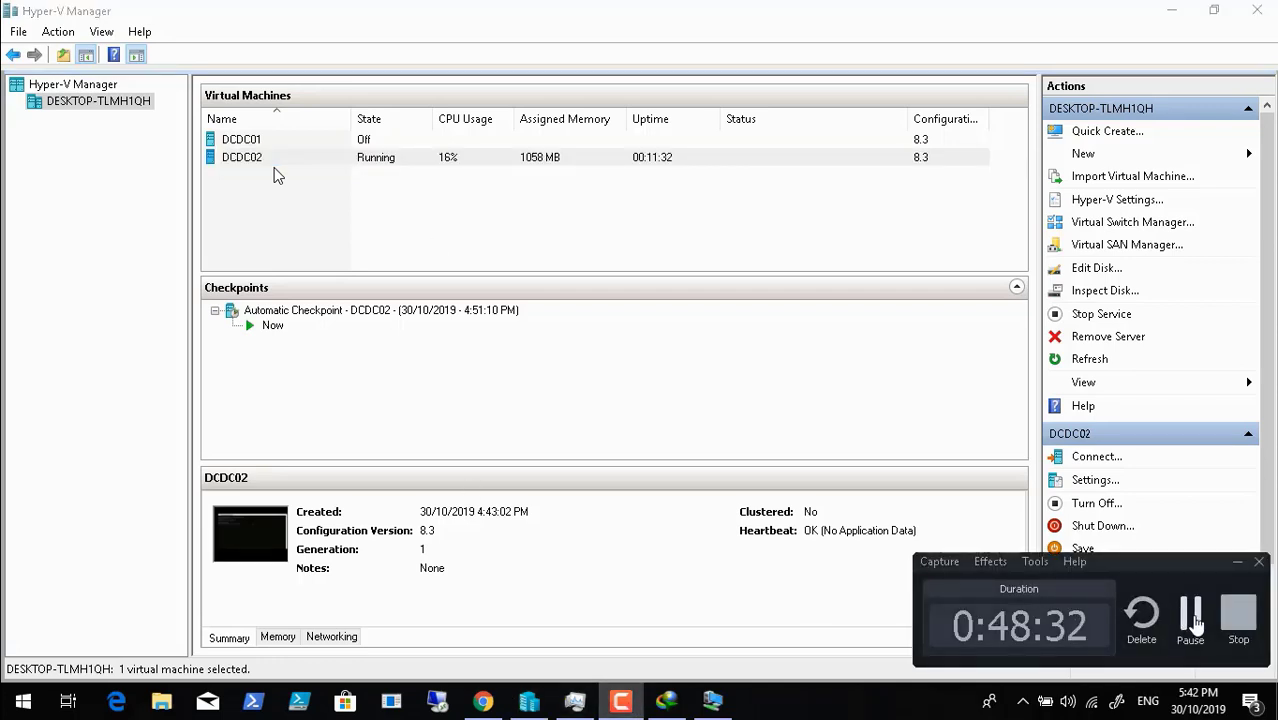
{"action": "left_click", "coordinate": [1192, 620]}
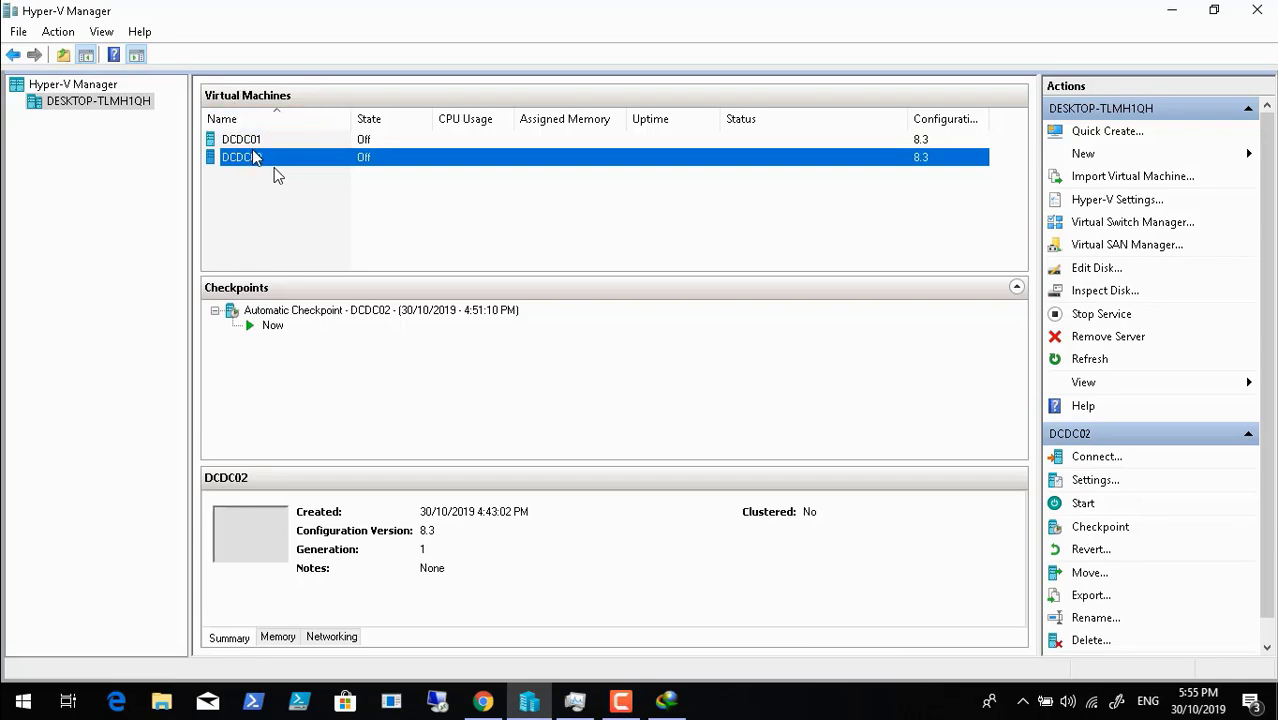
{"action": "right_click", "coordinate": [274, 167]}
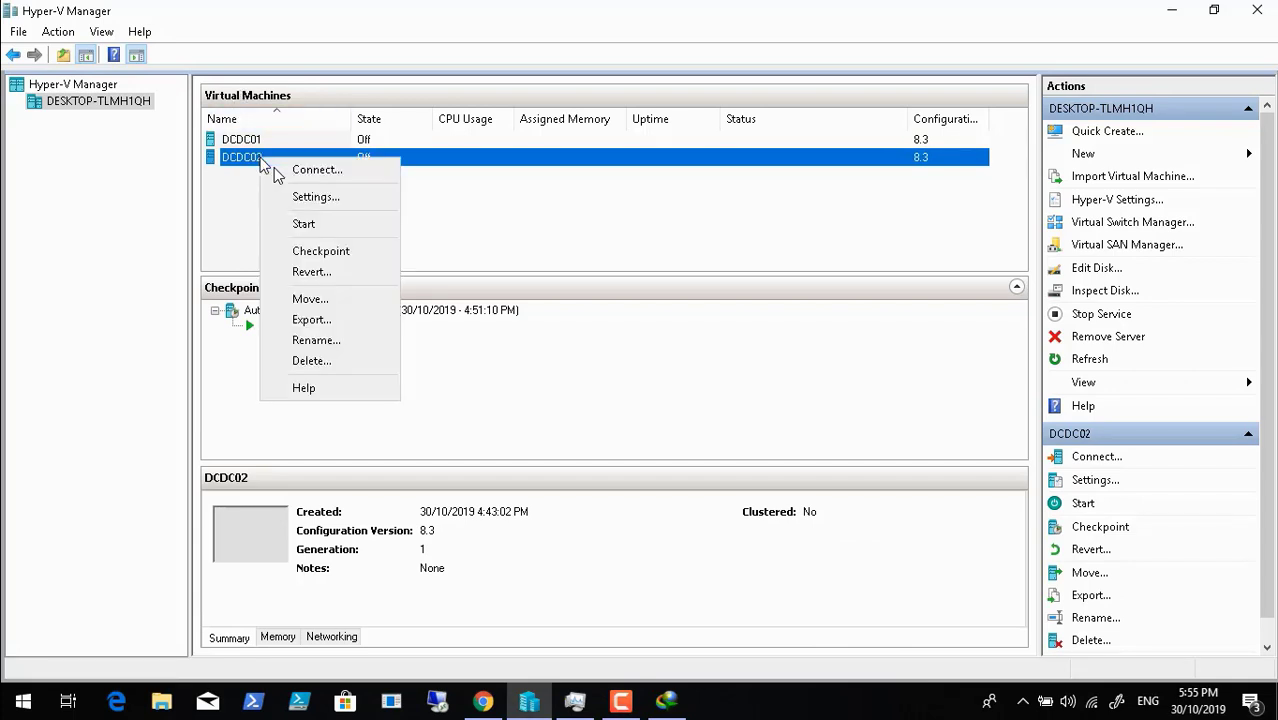
{"action": "left_click", "coordinate": [315, 197]}
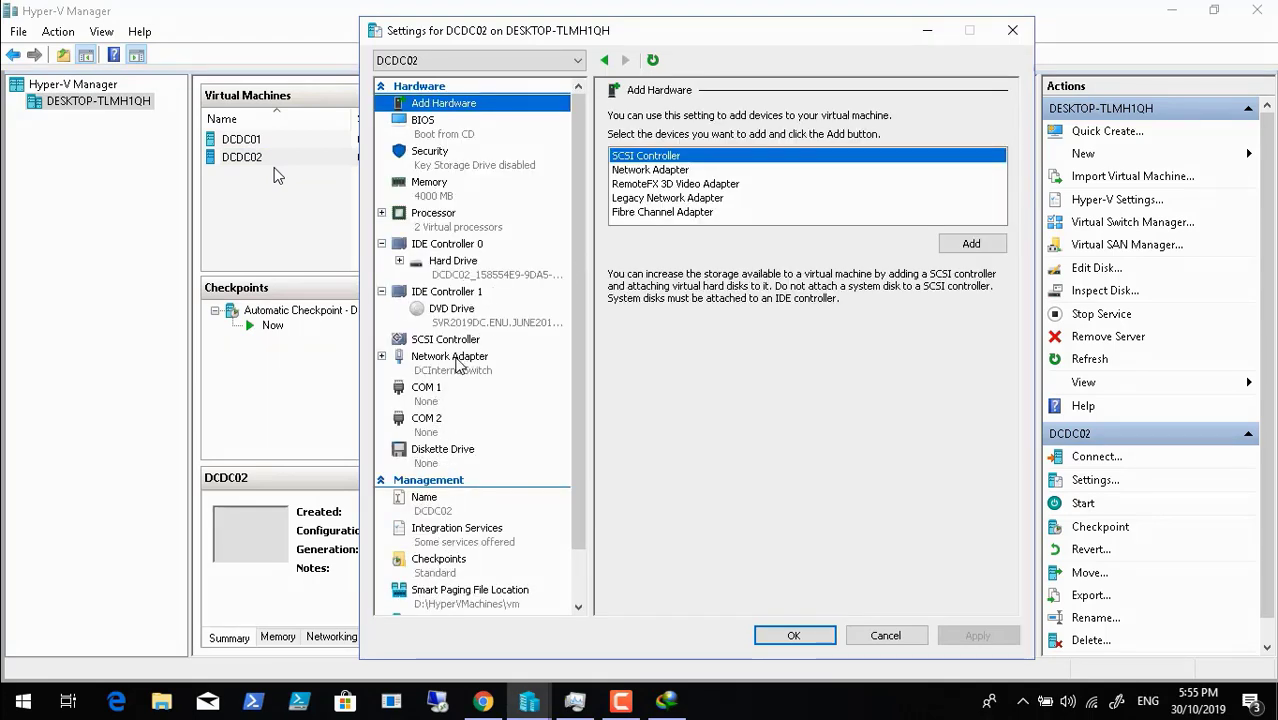
- Add a second Network Adapter to DCDC02 on DCInternalSwitch and save the settings
{"action": "left_click", "coordinate": [455, 362]}
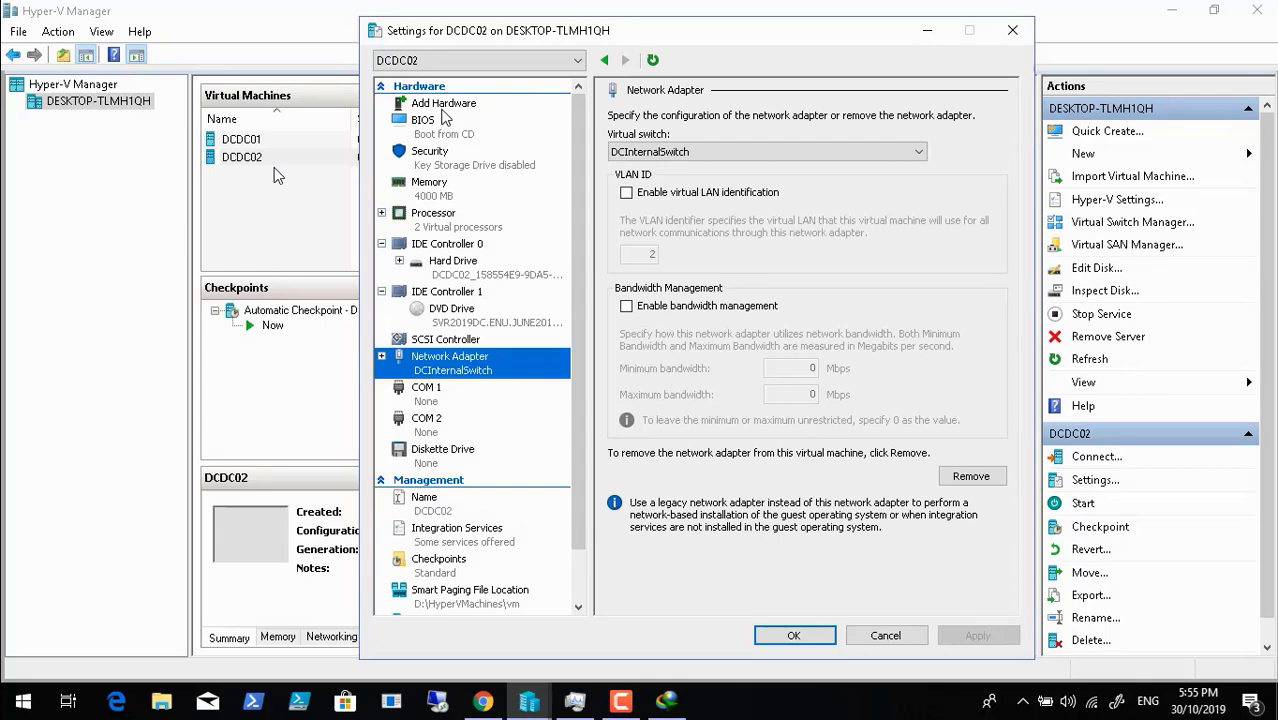
{"action": "left_click", "coordinate": [444, 110]}
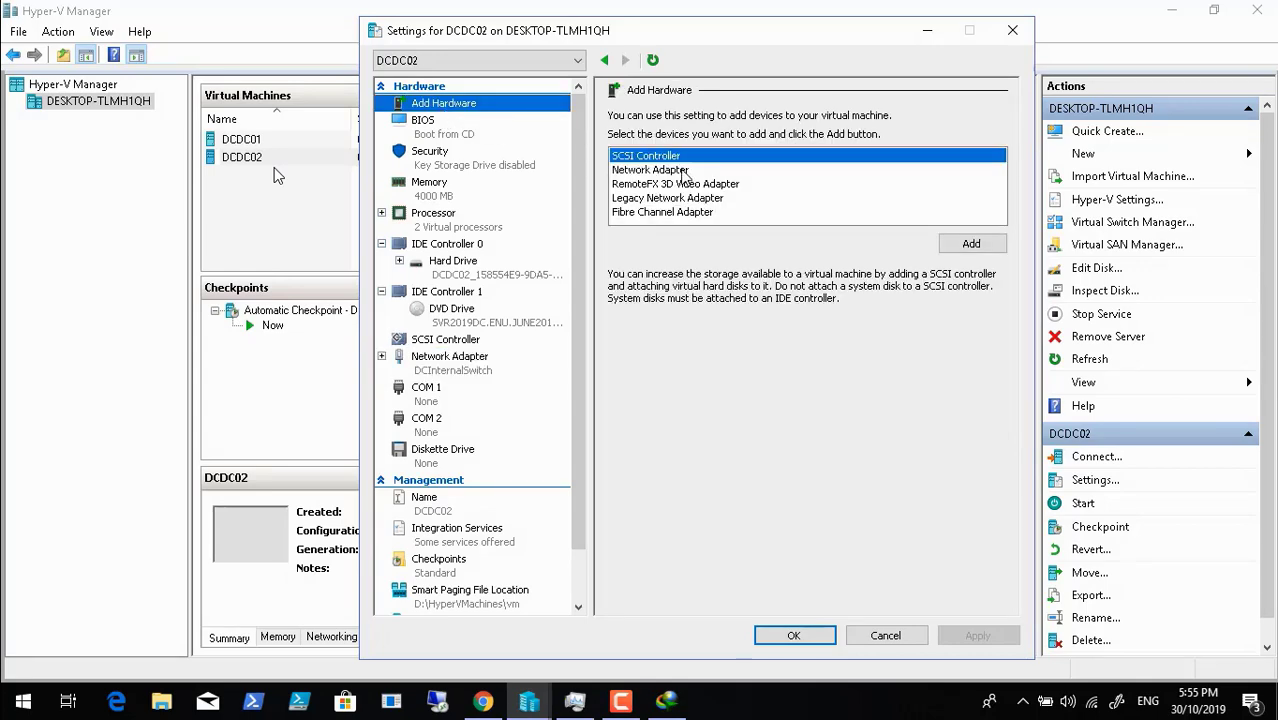
{"action": "left_click", "coordinate": [684, 171]}
{"action": "left_click", "coordinate": [971, 244]}
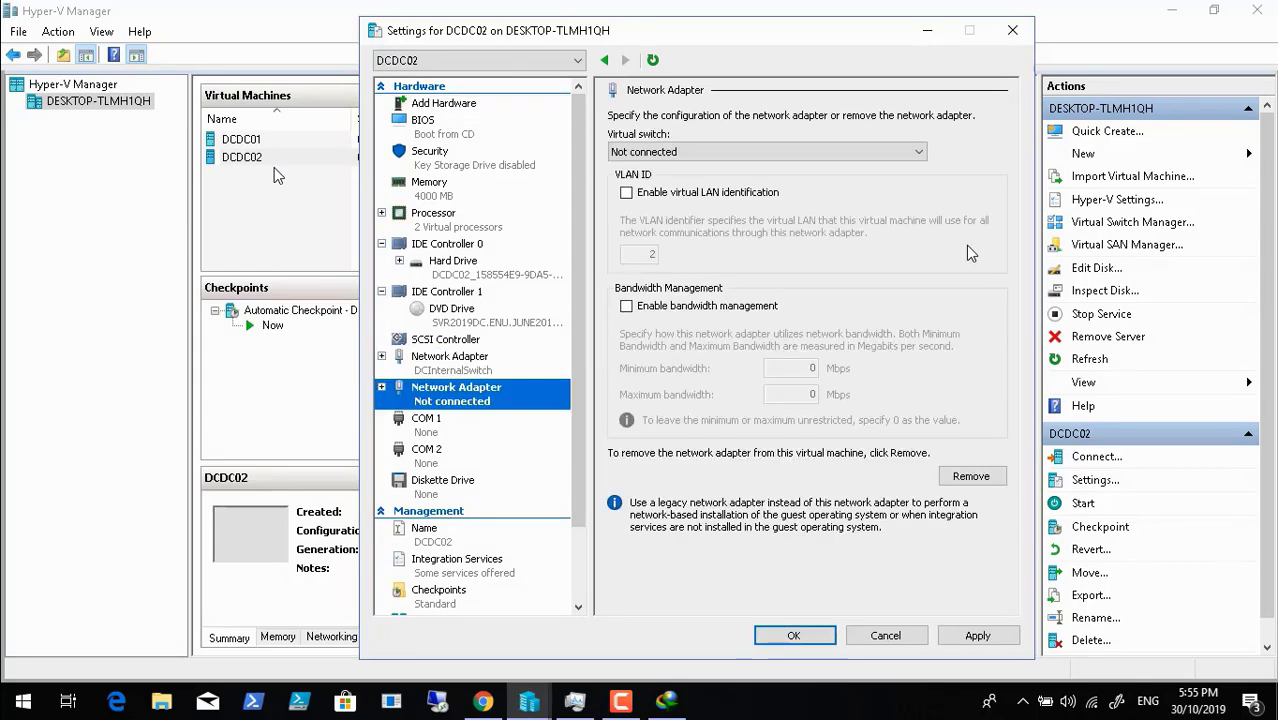
{"action": "left_click", "coordinate": [752, 153]}
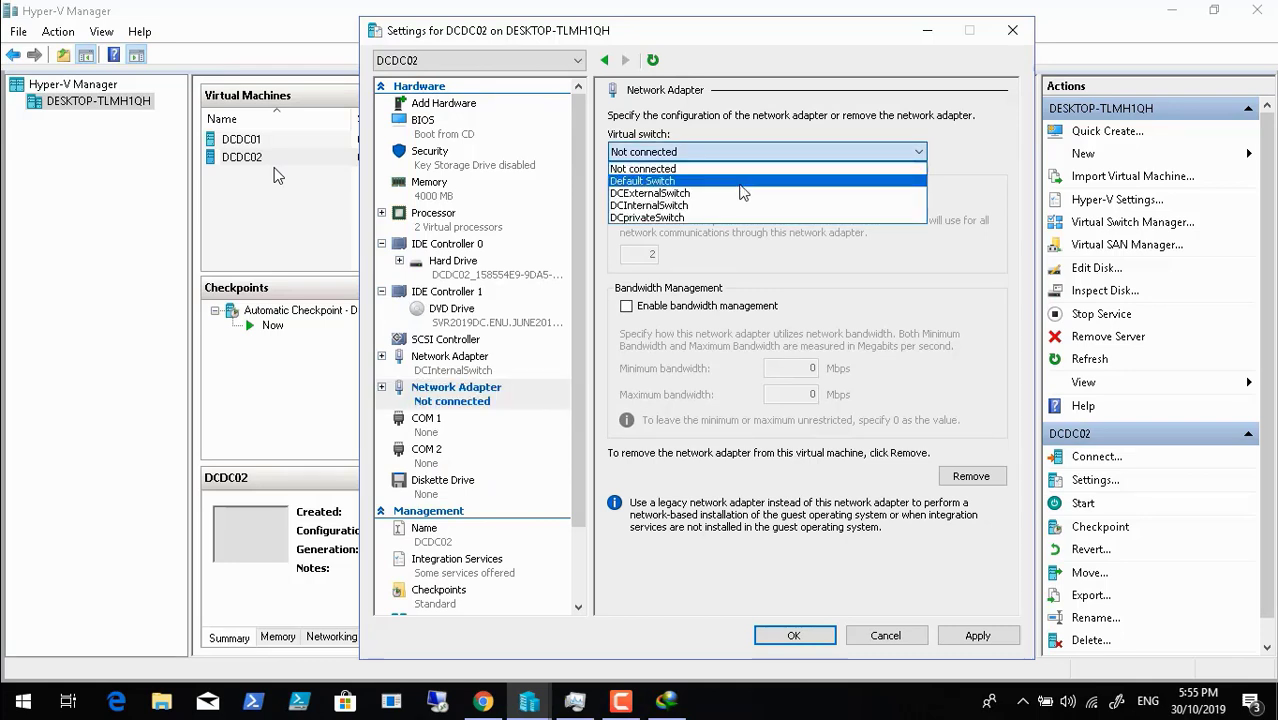
{"action": "left_click", "coordinate": [742, 205]}
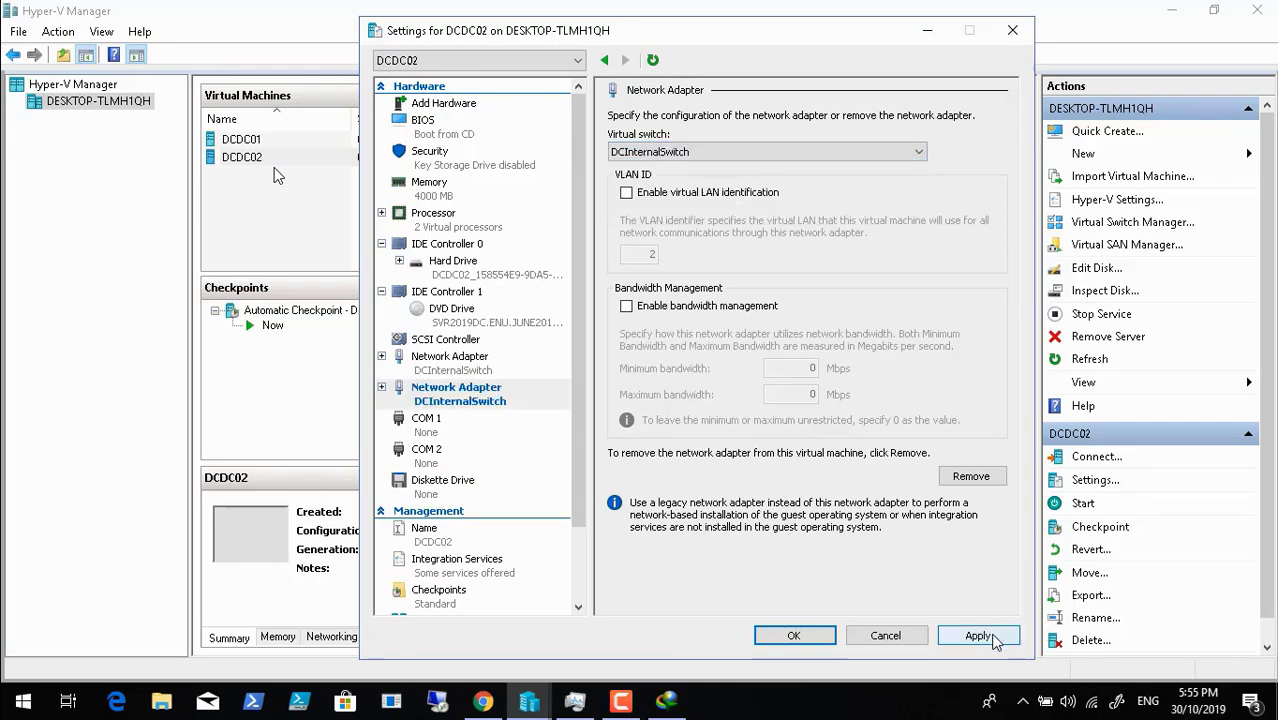
{"action": "left_click", "coordinate": [978, 636]}
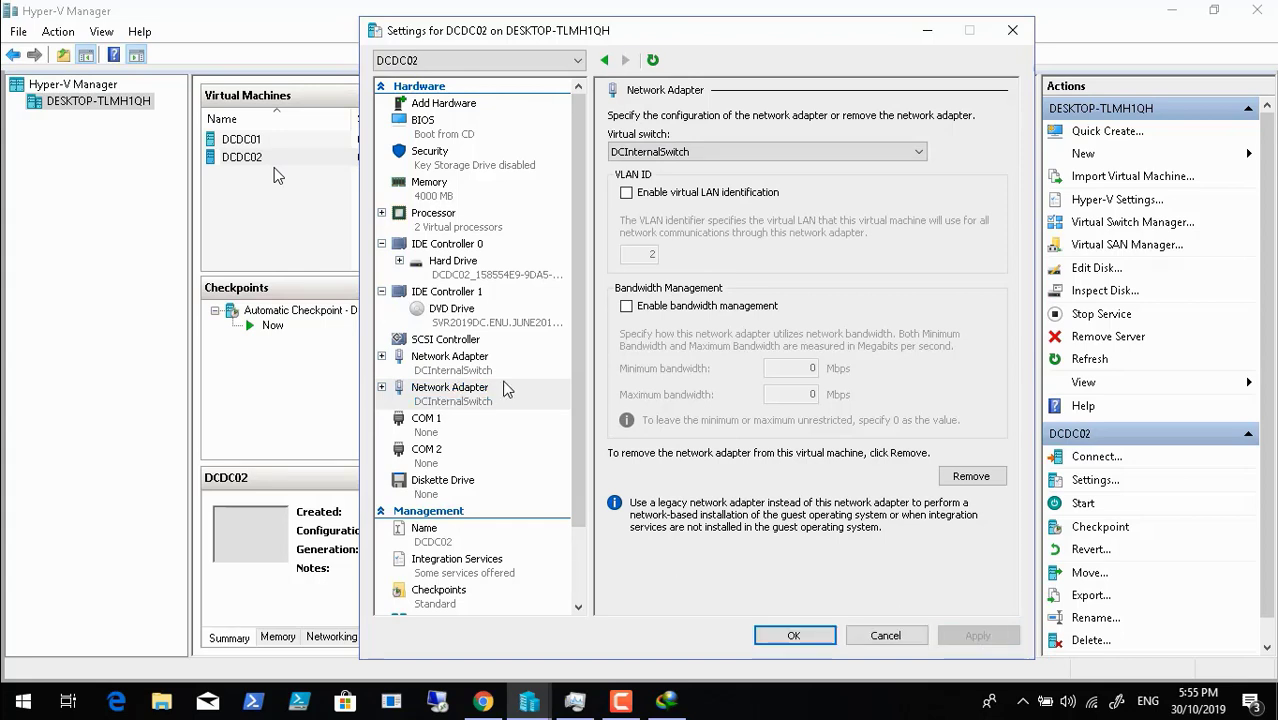
{"action": "left_click", "coordinate": [490, 372]}
{"action": "left_click", "coordinate": [490, 401]}
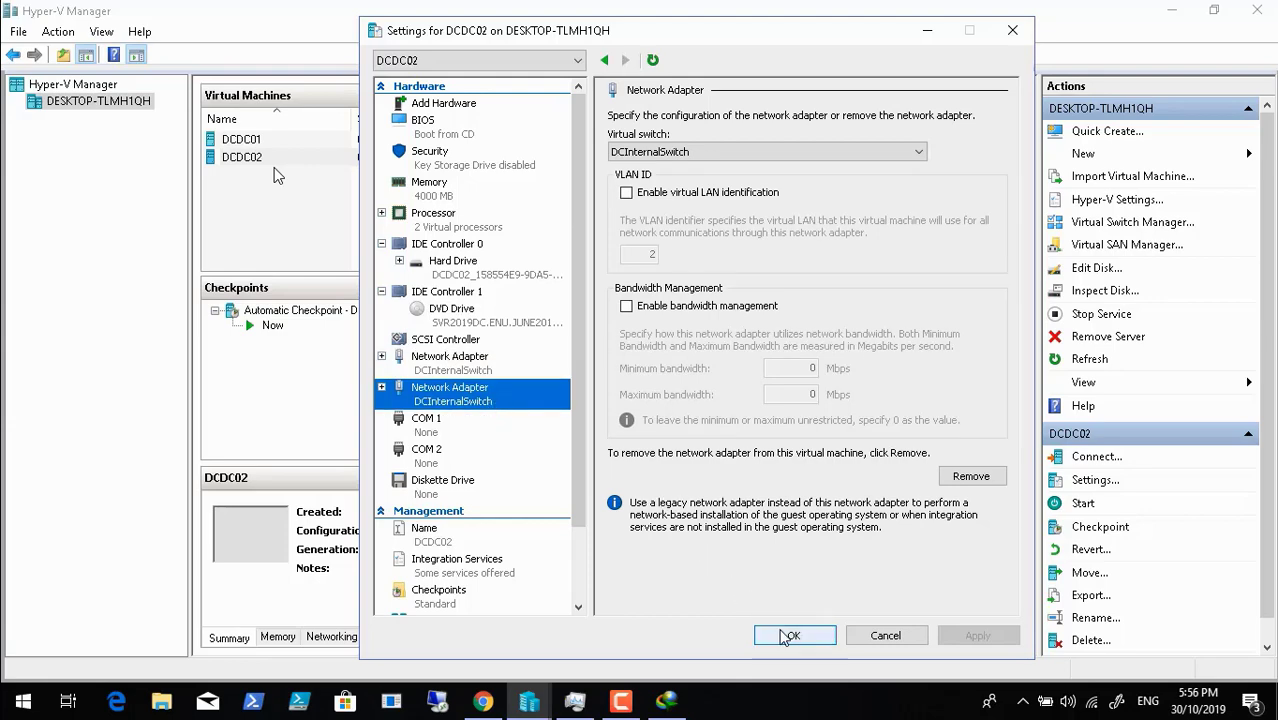
{"action": "left_click", "coordinate": [784, 637]}
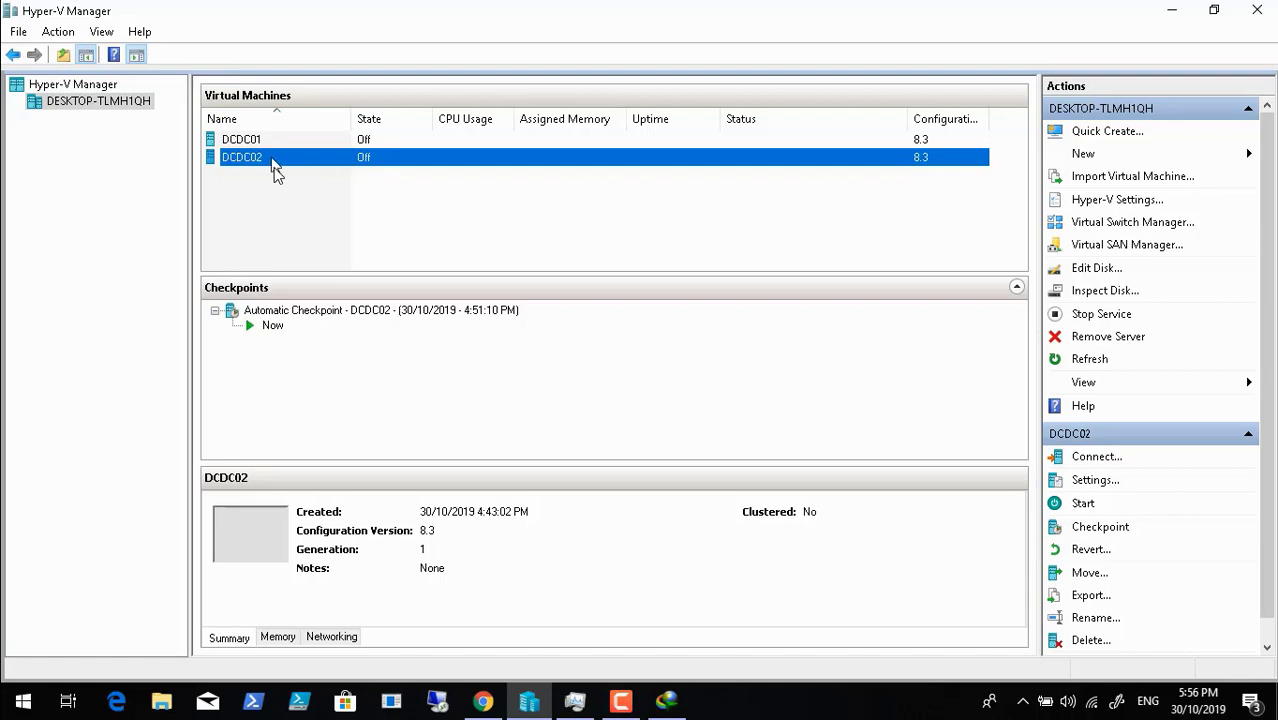
- Connect to DCDC02 and start it, choosing Continue instead of reverting to the automatic checkpoint
{"action": "right_click", "coordinate": [272, 161]}
{"action": "left_click", "coordinate": [299, 168]}
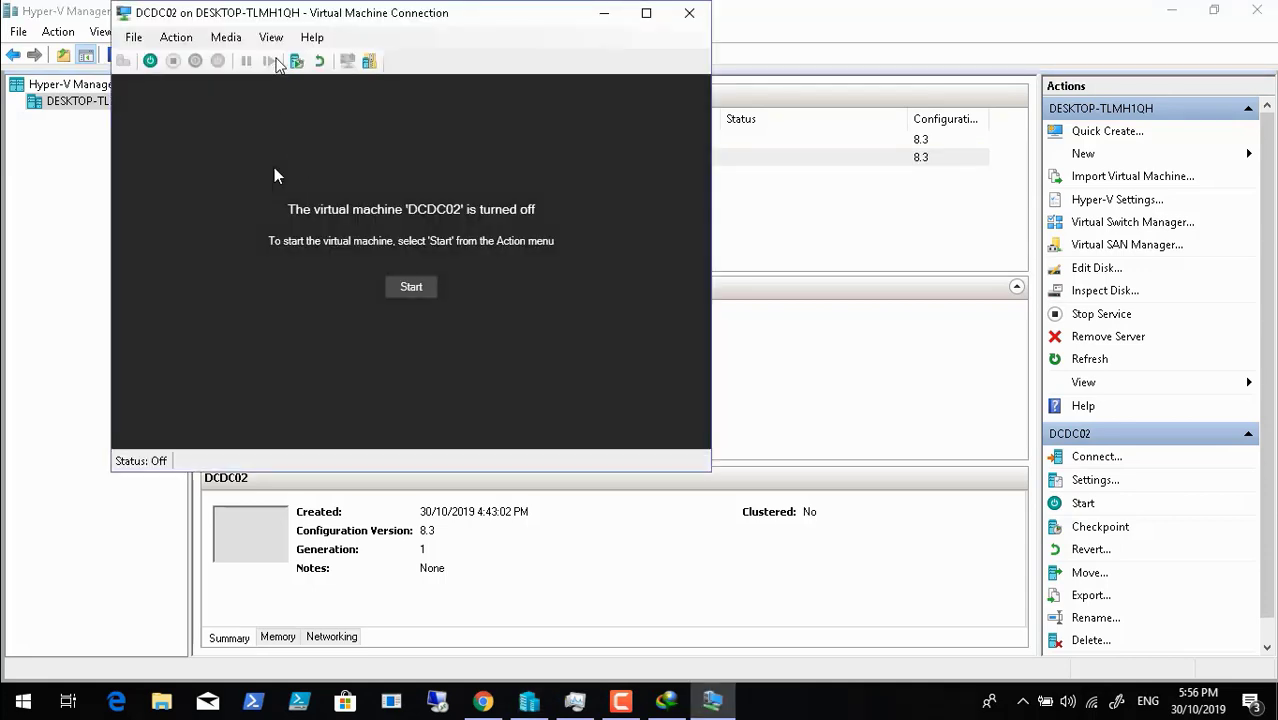
{"action": "left_click", "coordinate": [270, 40]}
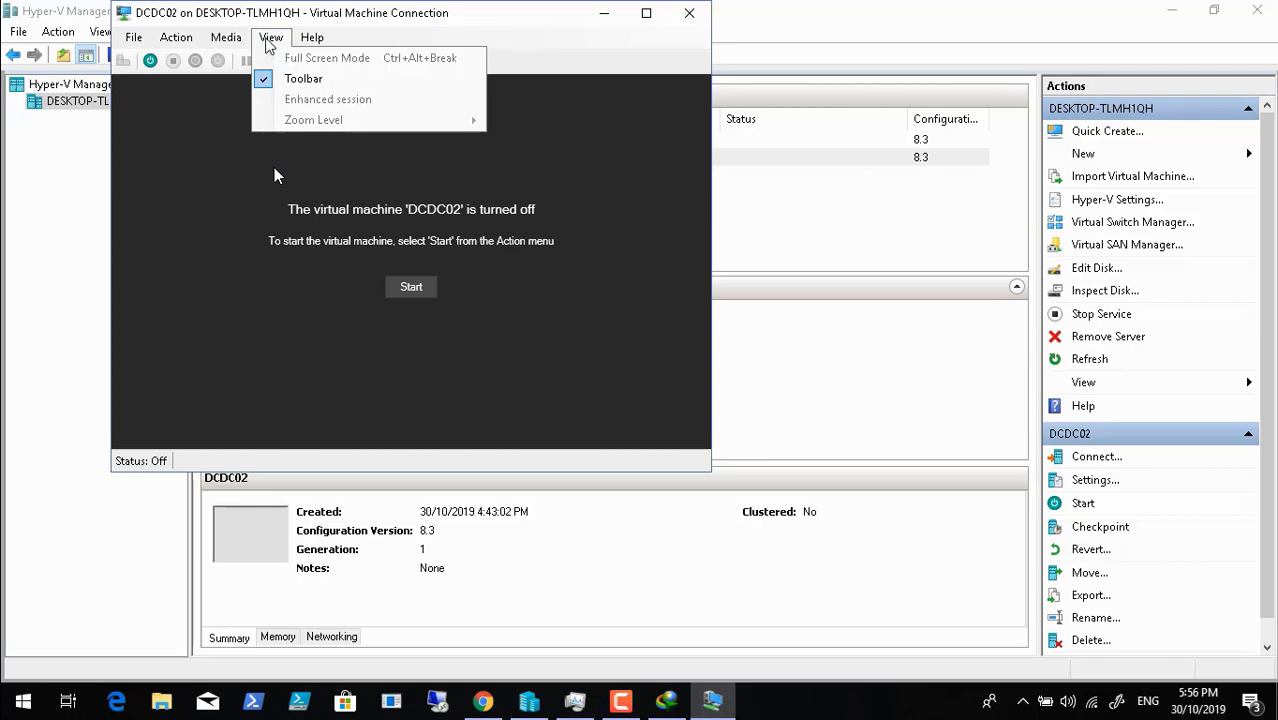
{"action": "left_click", "coordinate": [270, 42]}
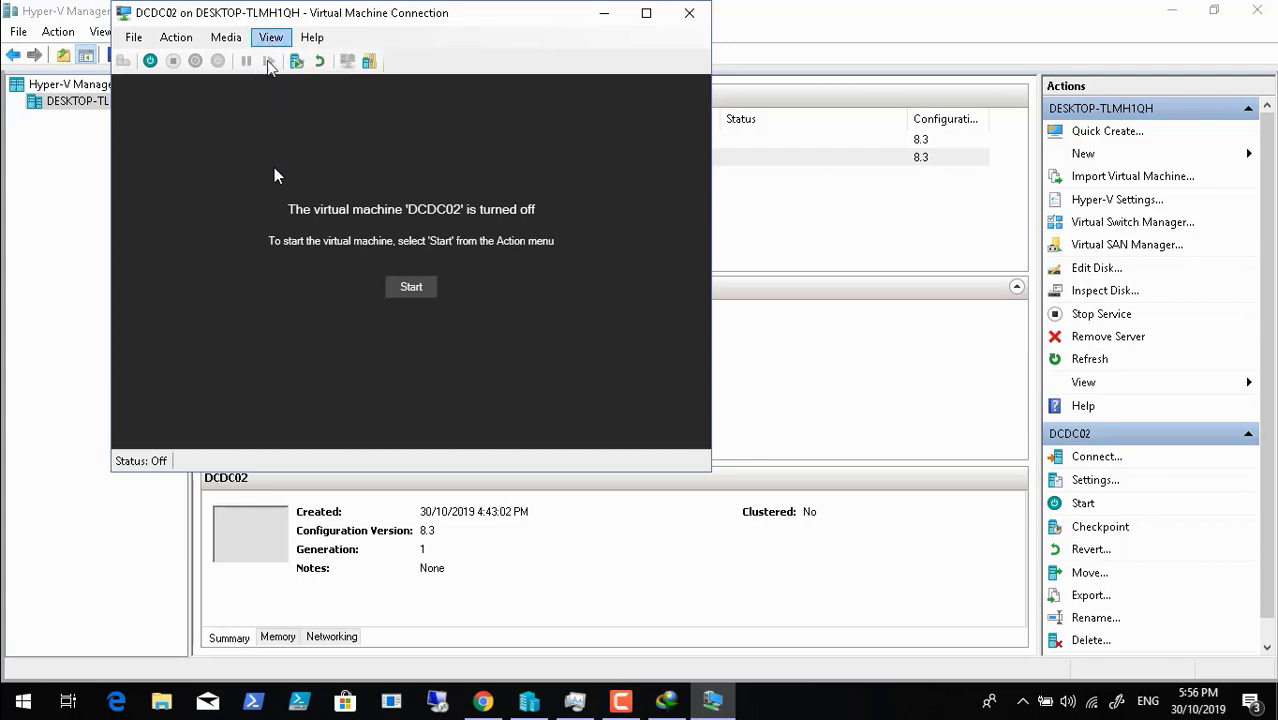
{"action": "left_click", "coordinate": [411, 287]}
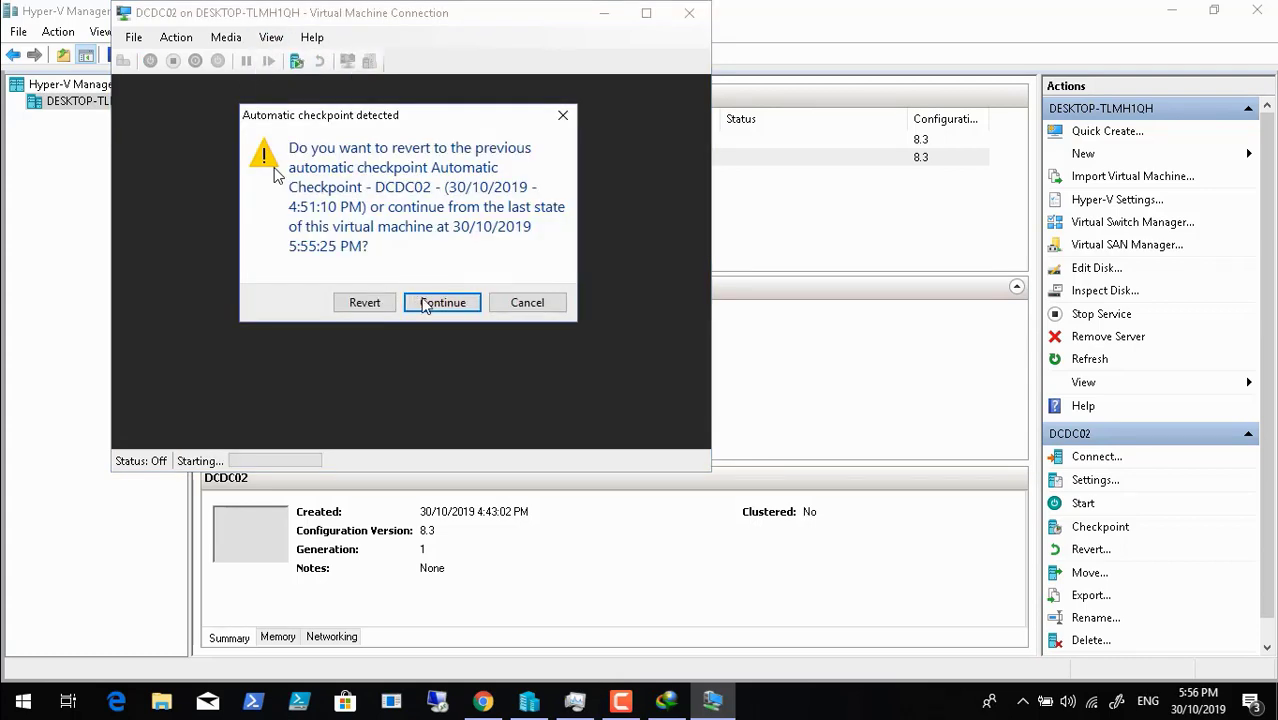
{"action": "left_click", "coordinate": [443, 310]}
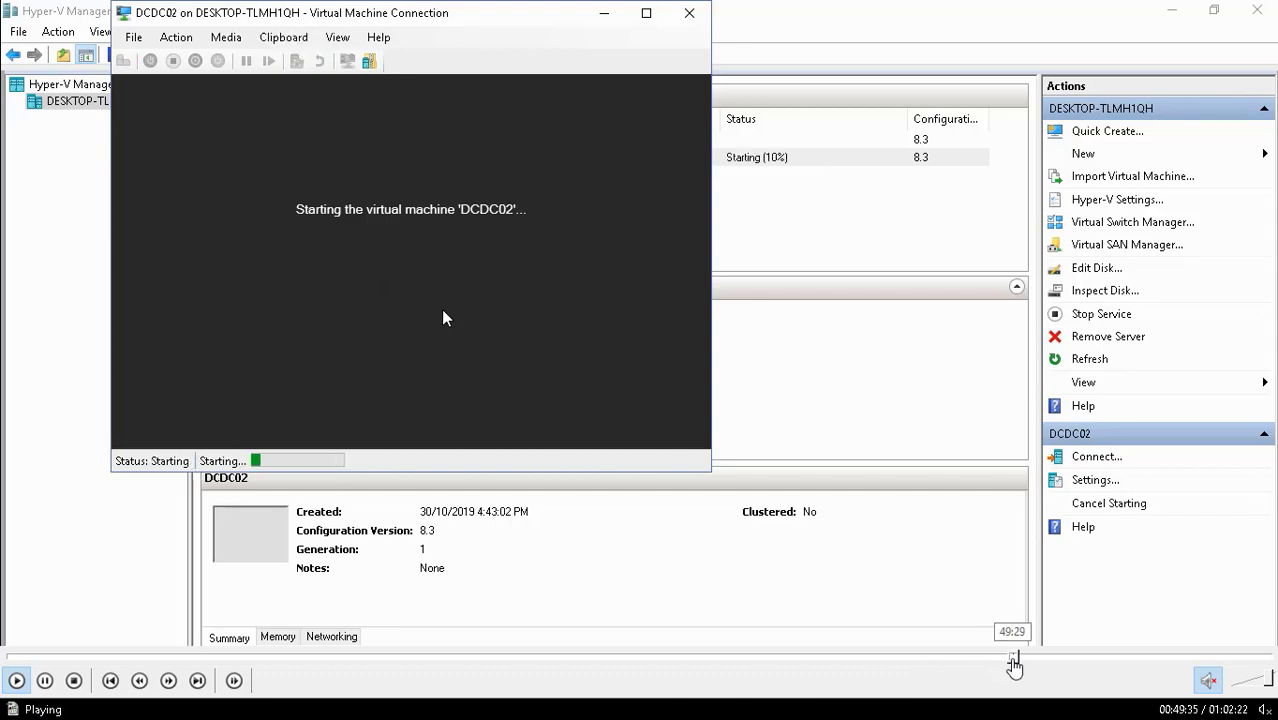
- Scrub the recording's playback forward to DCDC02's Windows desktop
{"action": "left_click", "coordinate": [1019, 662]}
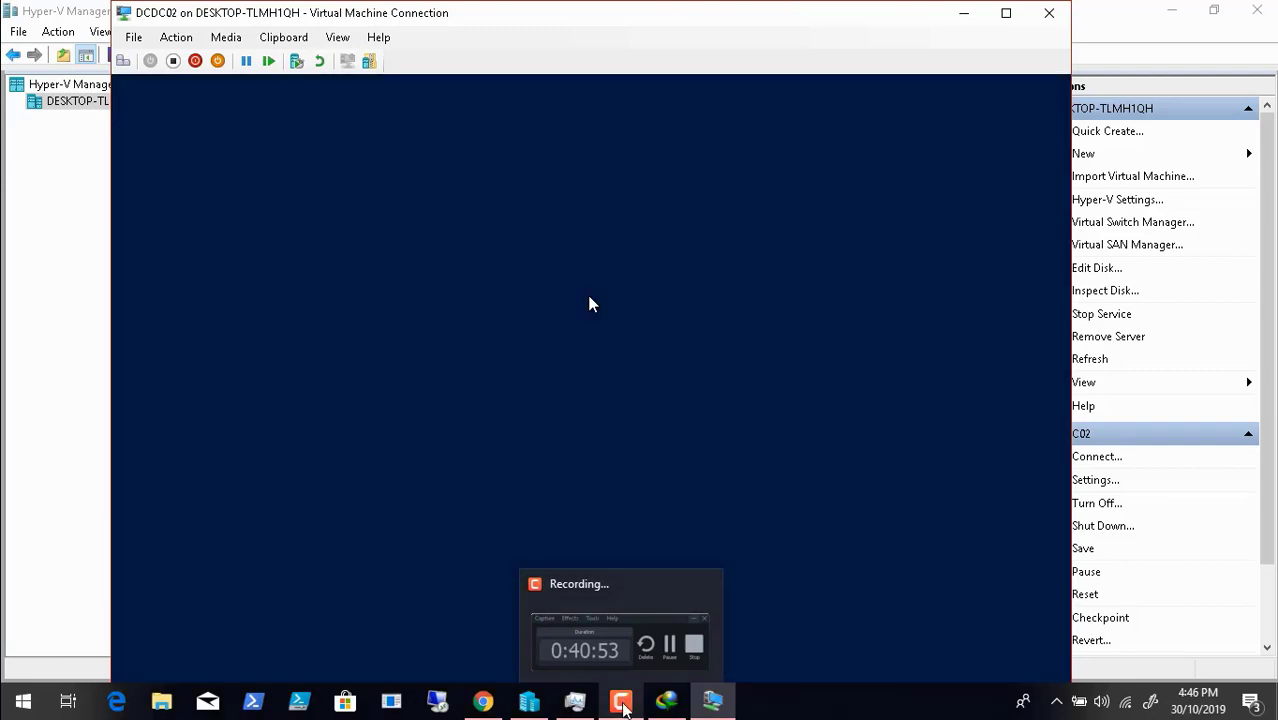
{"action": "left_click", "coordinate": [622, 703]}
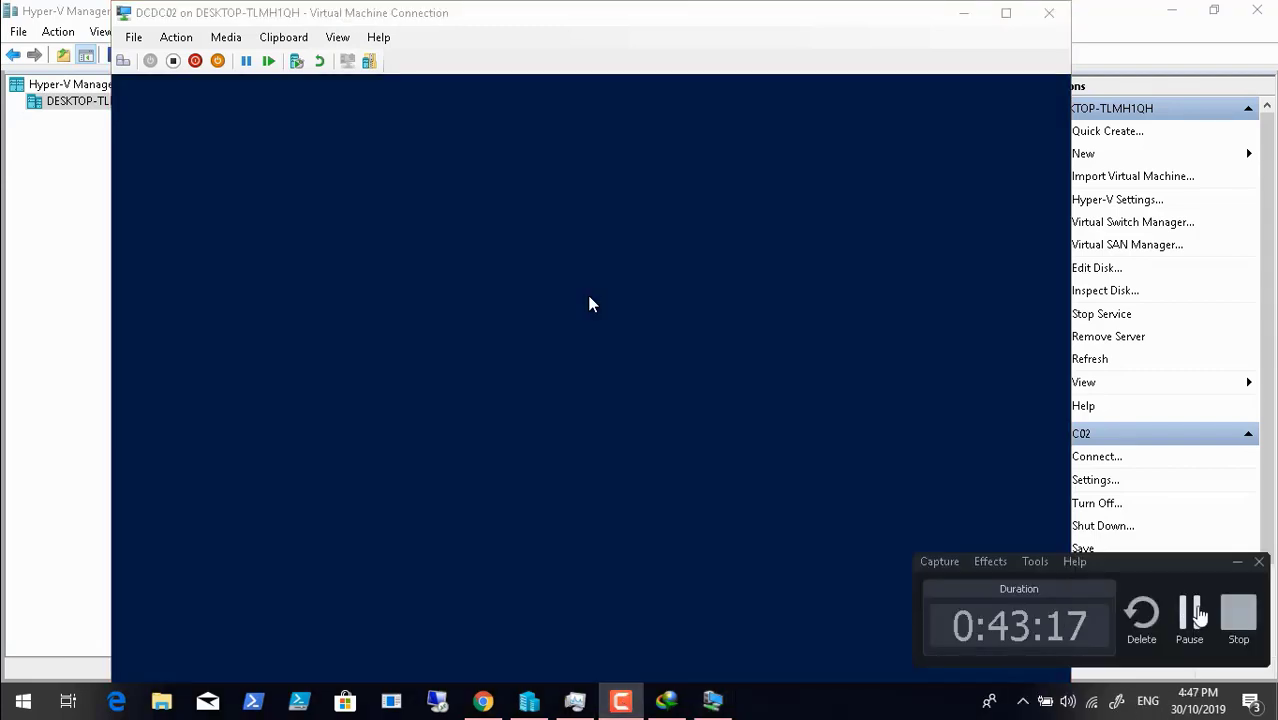
{"action": "left_click", "coordinate": [686, 433]}
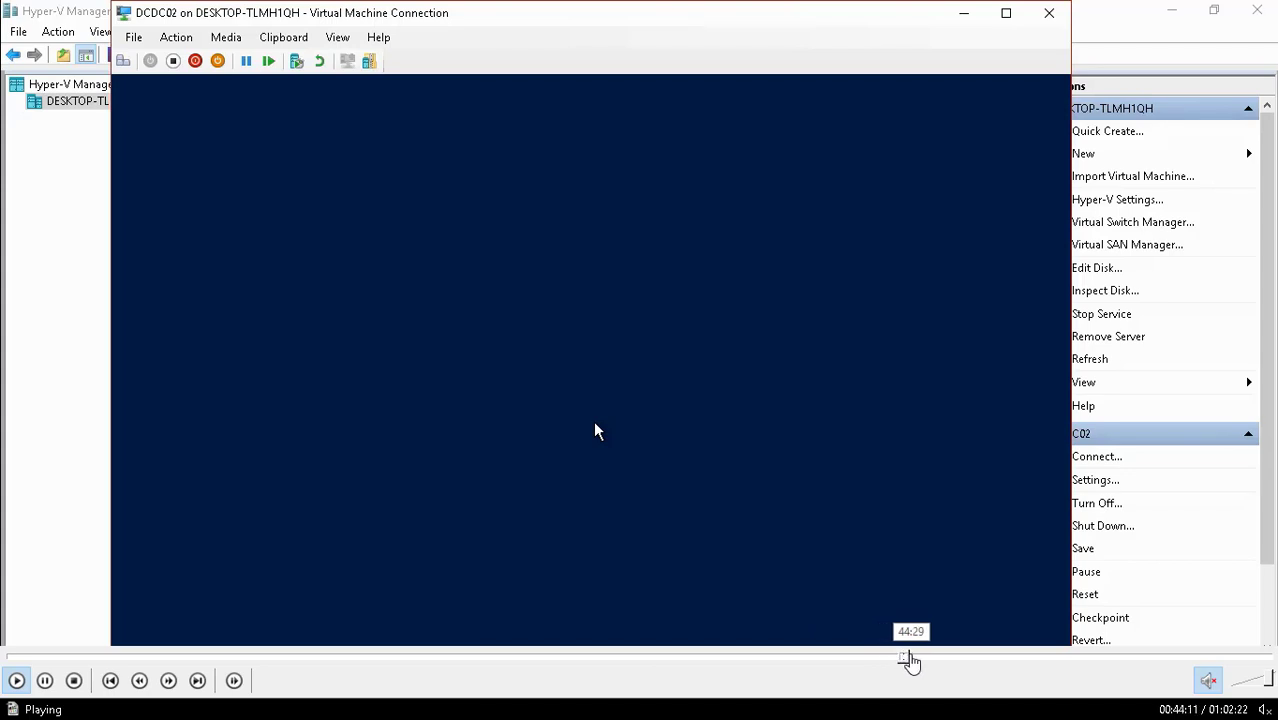
{"action": "left_click", "coordinate": [918, 660]}
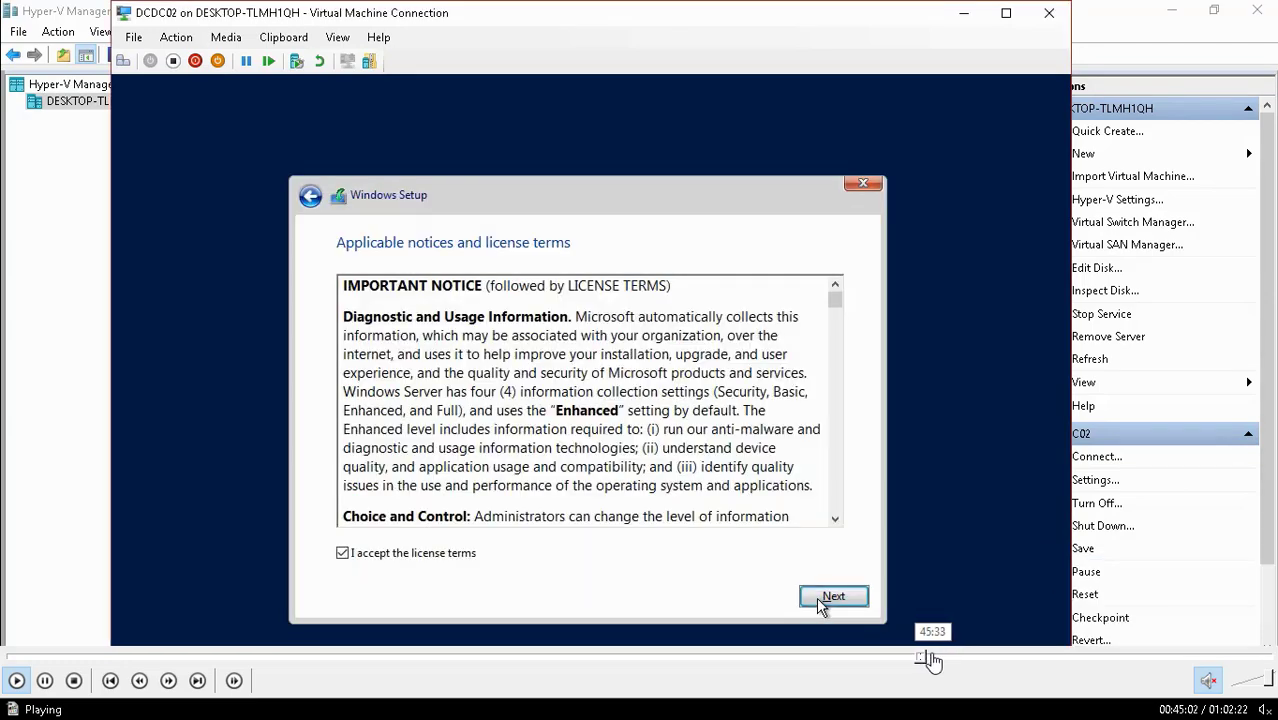
{"action": "left_click", "coordinate": [936, 660]}
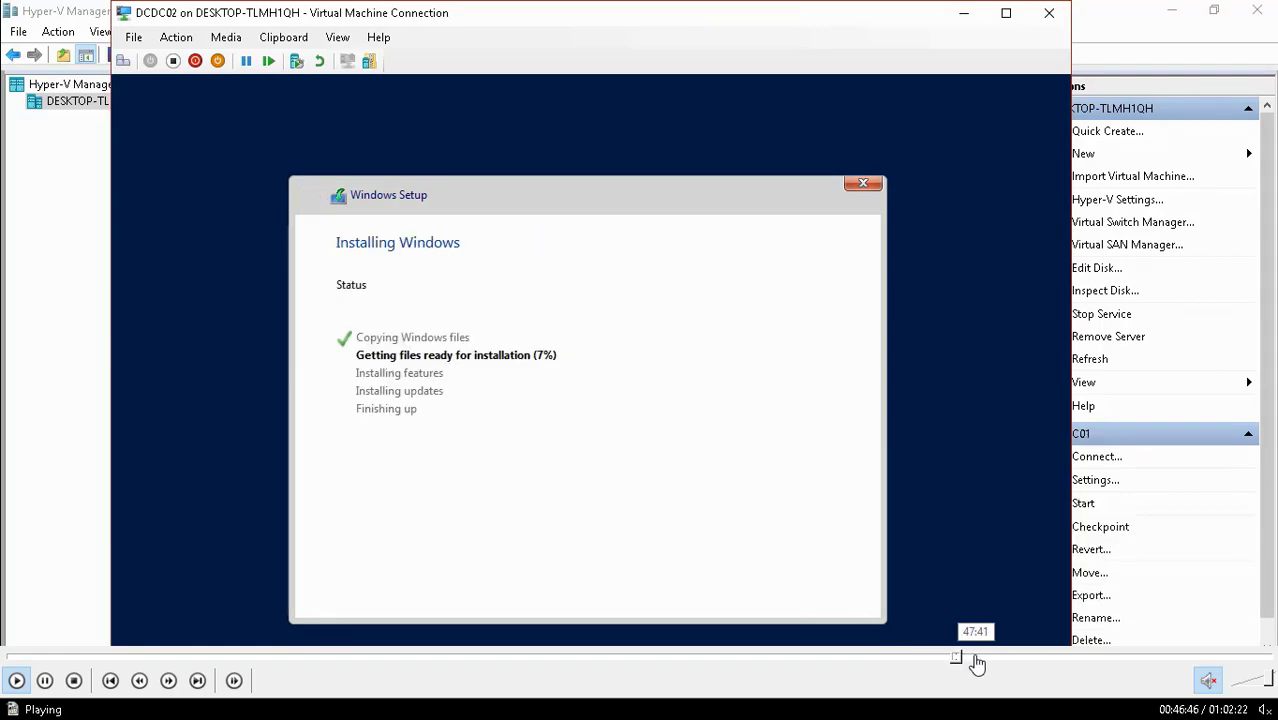
{"action": "left_click", "coordinate": [975, 660]}
{"action": "left_click", "coordinate": [1001, 660]}
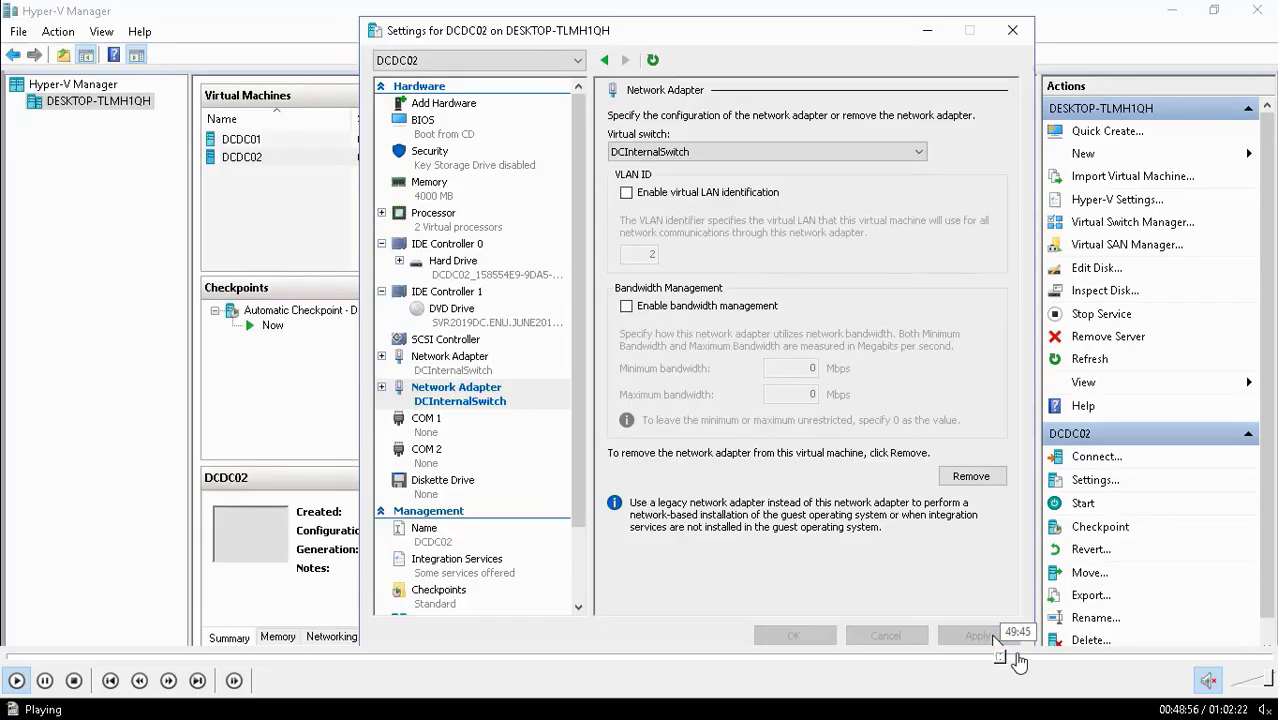
{"action": "left_click", "coordinate": [1018, 660]}
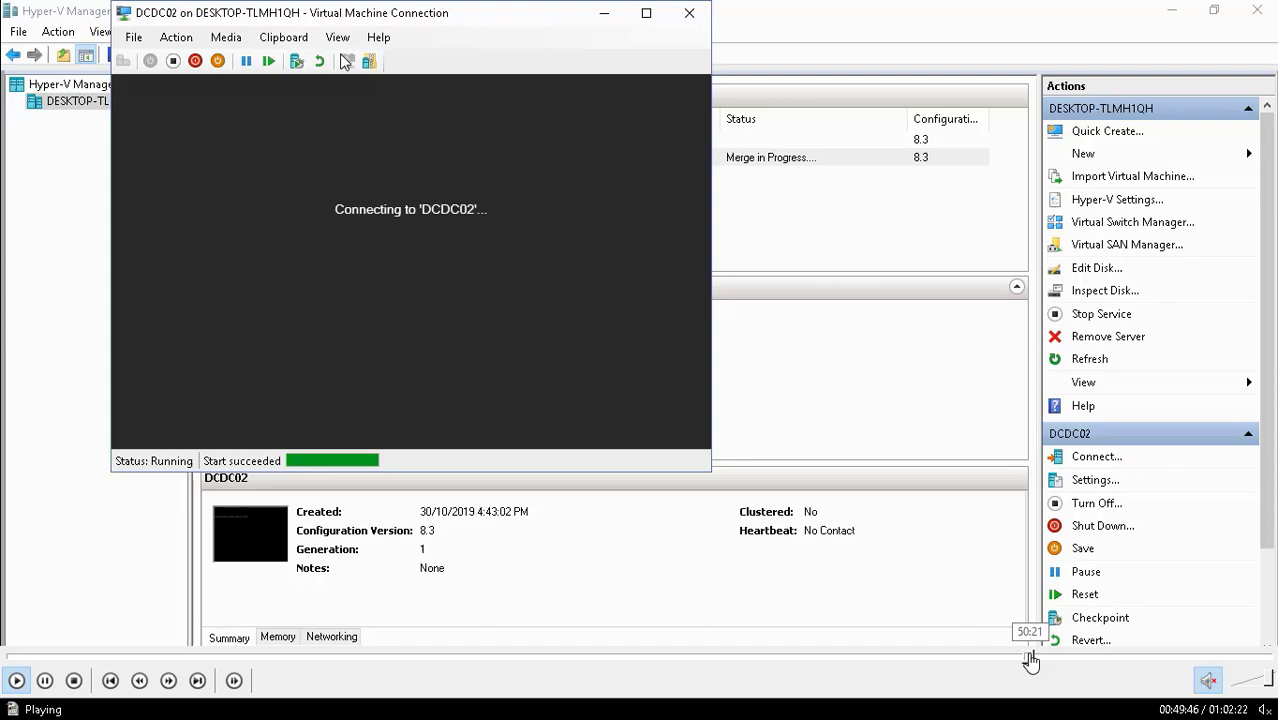
{"action": "left_click", "coordinate": [1027, 660]}
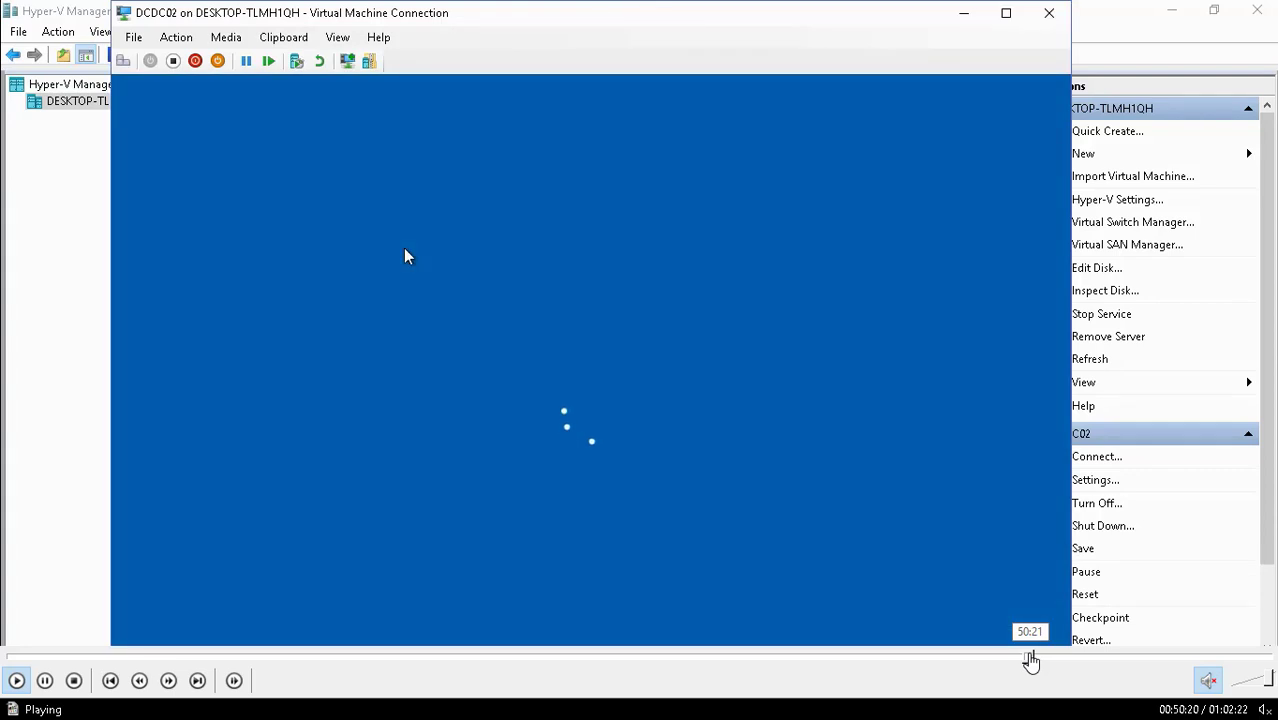
{"action": "left_click", "coordinate": [1043, 660]}
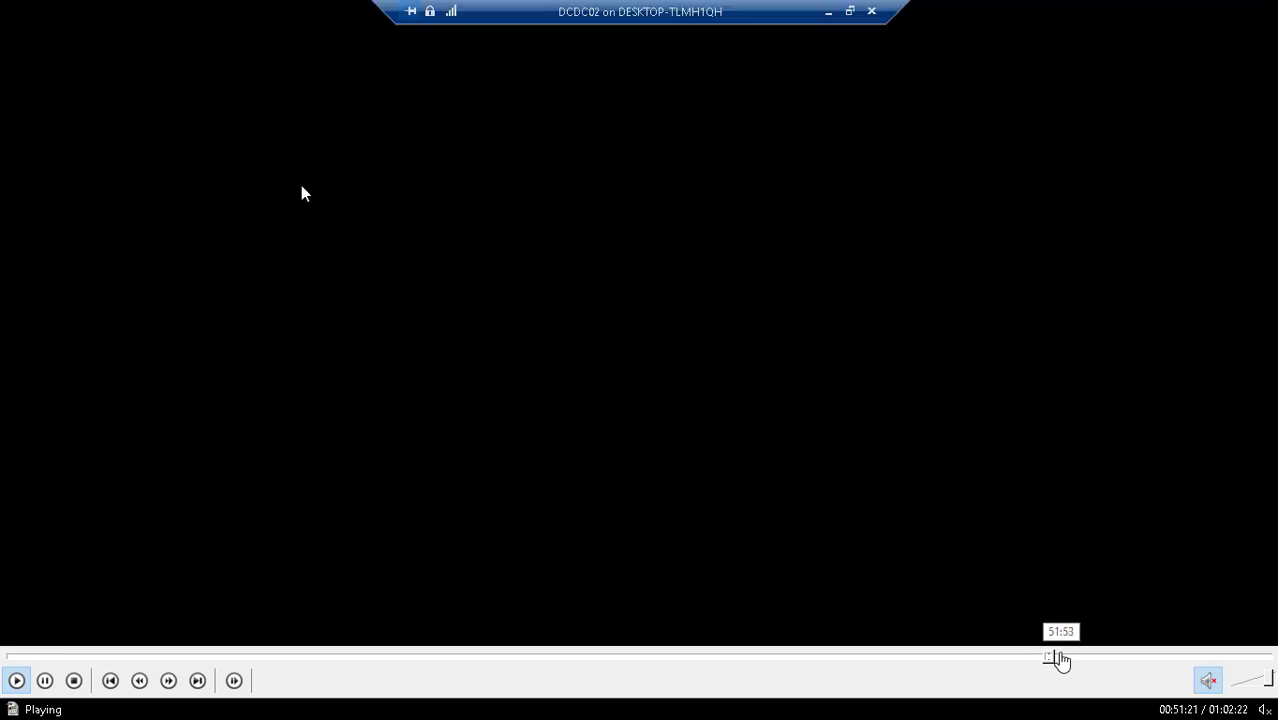
{"action": "left_click", "coordinate": [1062, 660]}
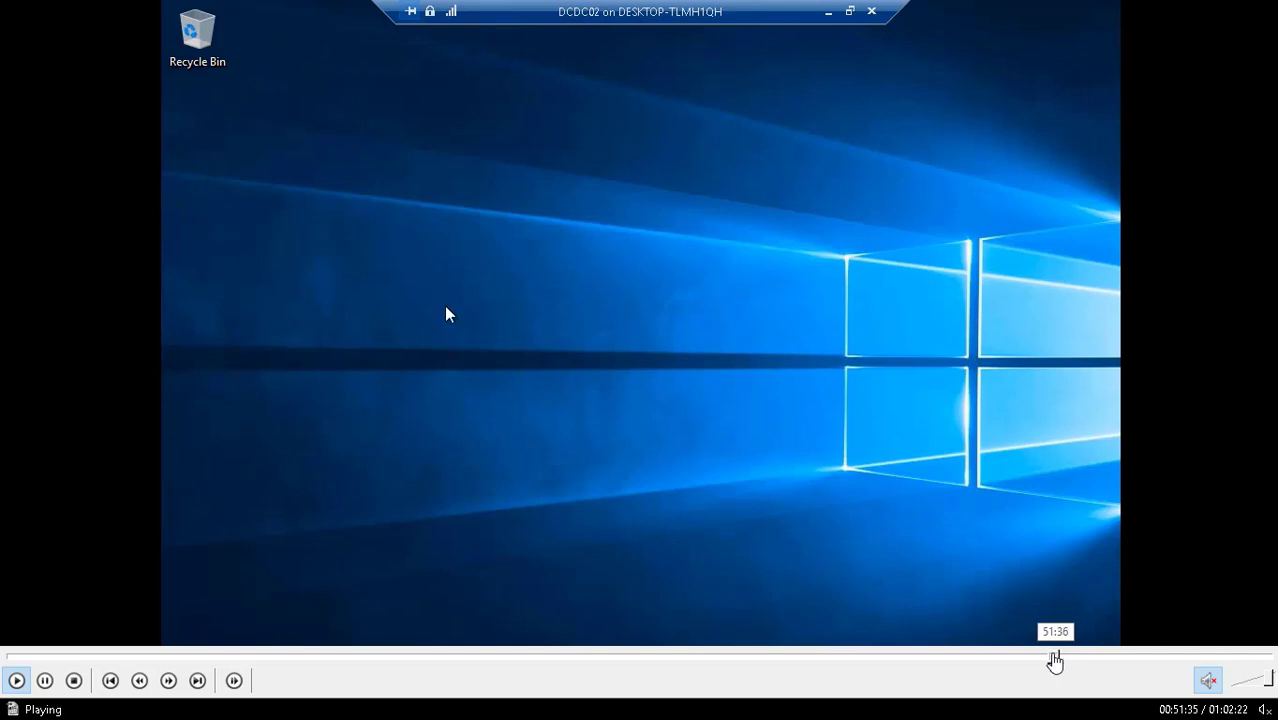
- Scrub back and forth, settling around 51:20 on DCDC02's black full-screen session
{"action": "left_click", "coordinate": [1047, 660]}
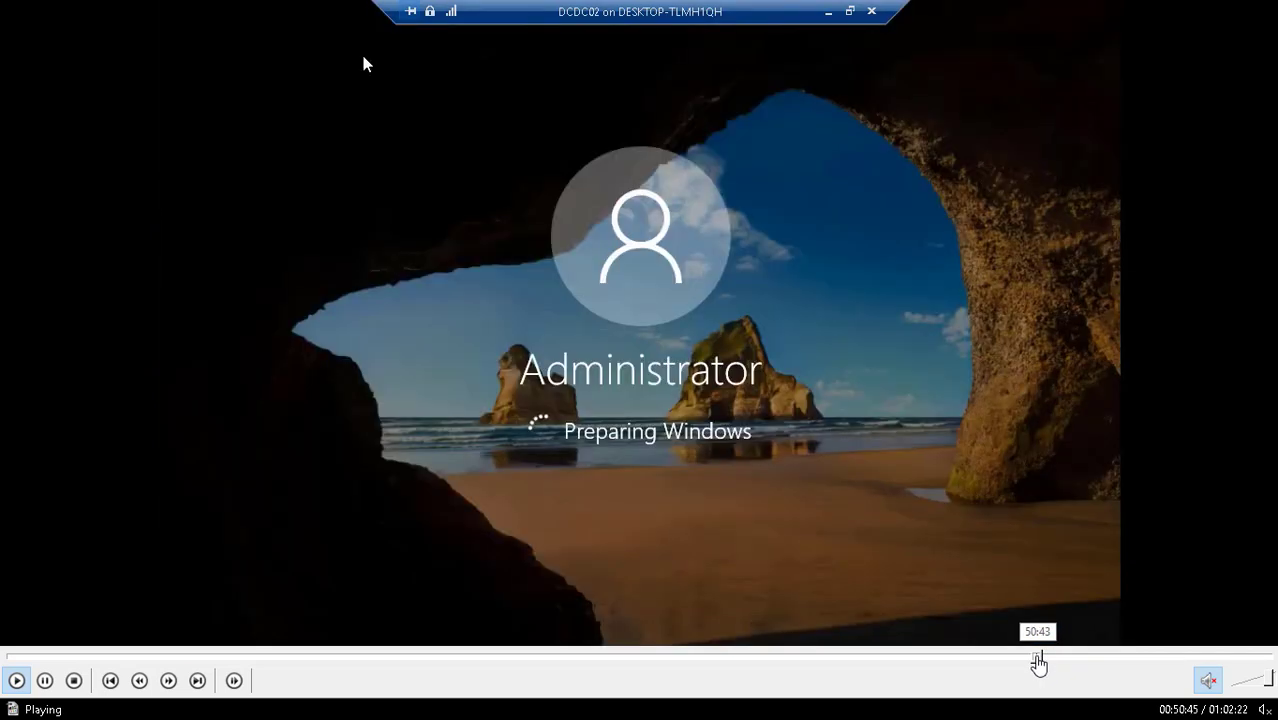
{"action": "left_click", "coordinate": [1029, 660]}
{"action": "left_click", "coordinate": [1021, 660]}
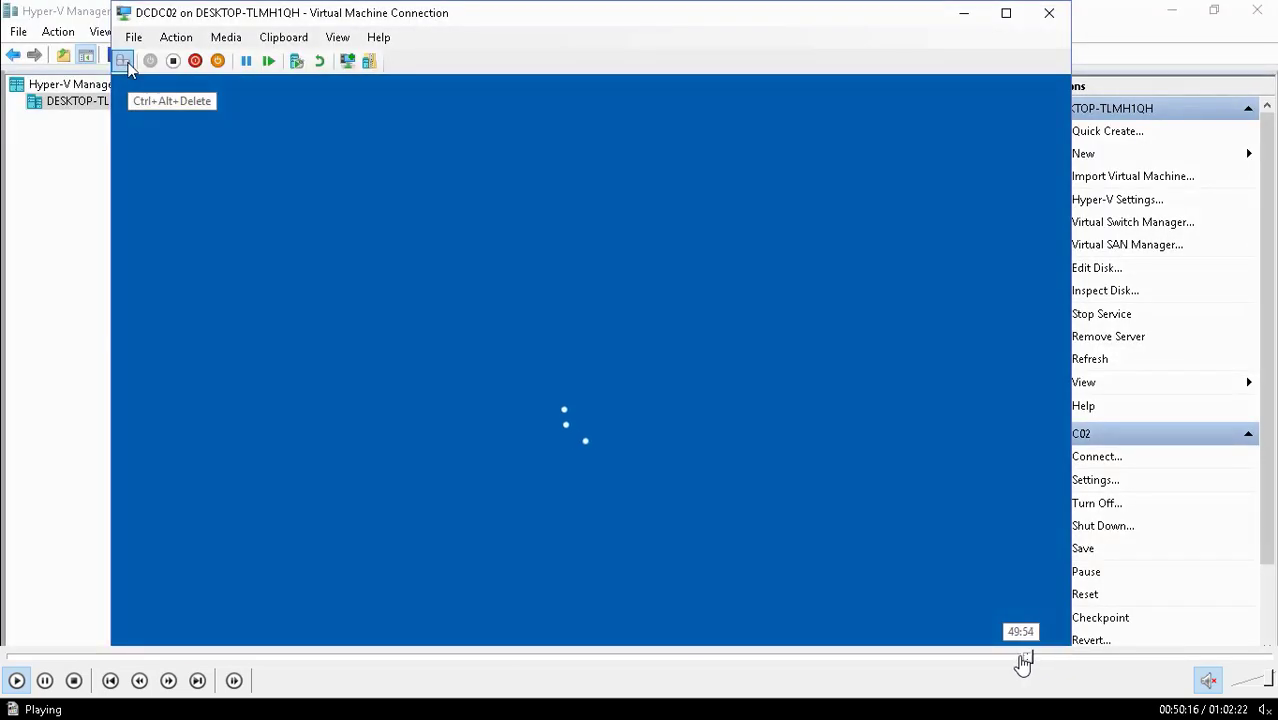
{"action": "left_click", "coordinate": [1019, 660]}
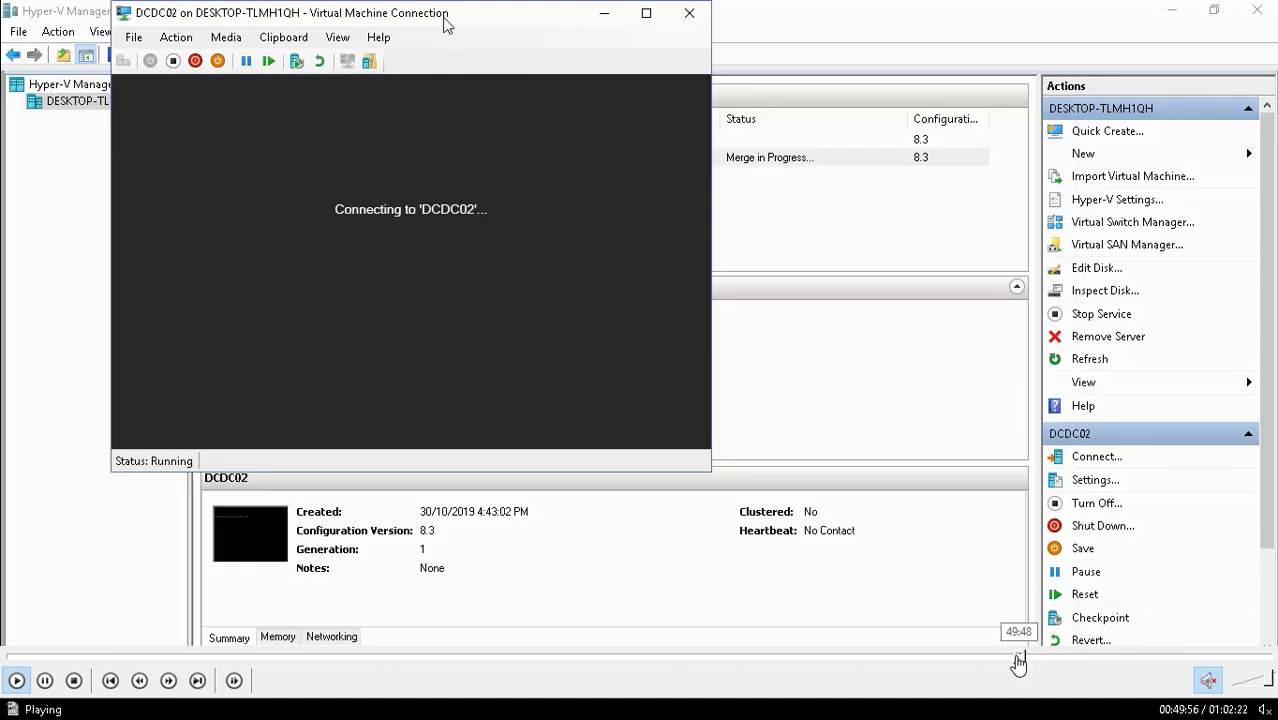
{"action": "left_click", "coordinate": [1013, 660]}
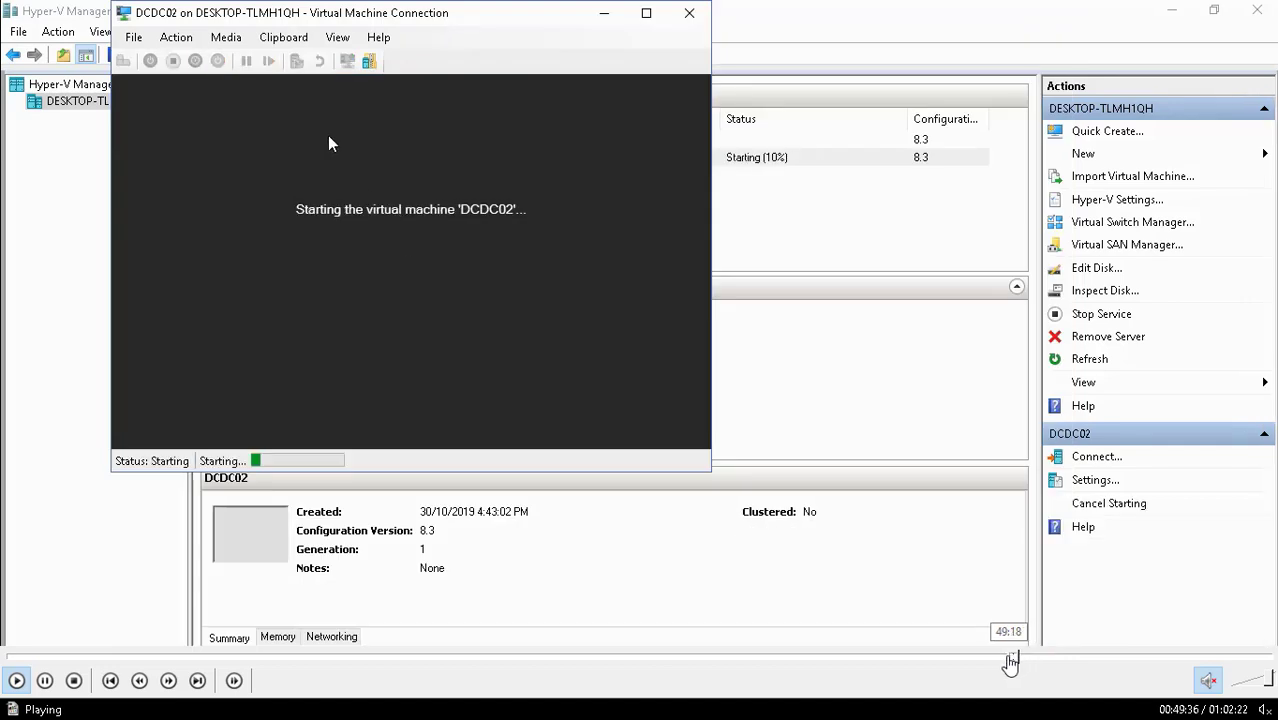
{"action": "left_click", "coordinate": [1000, 660]}
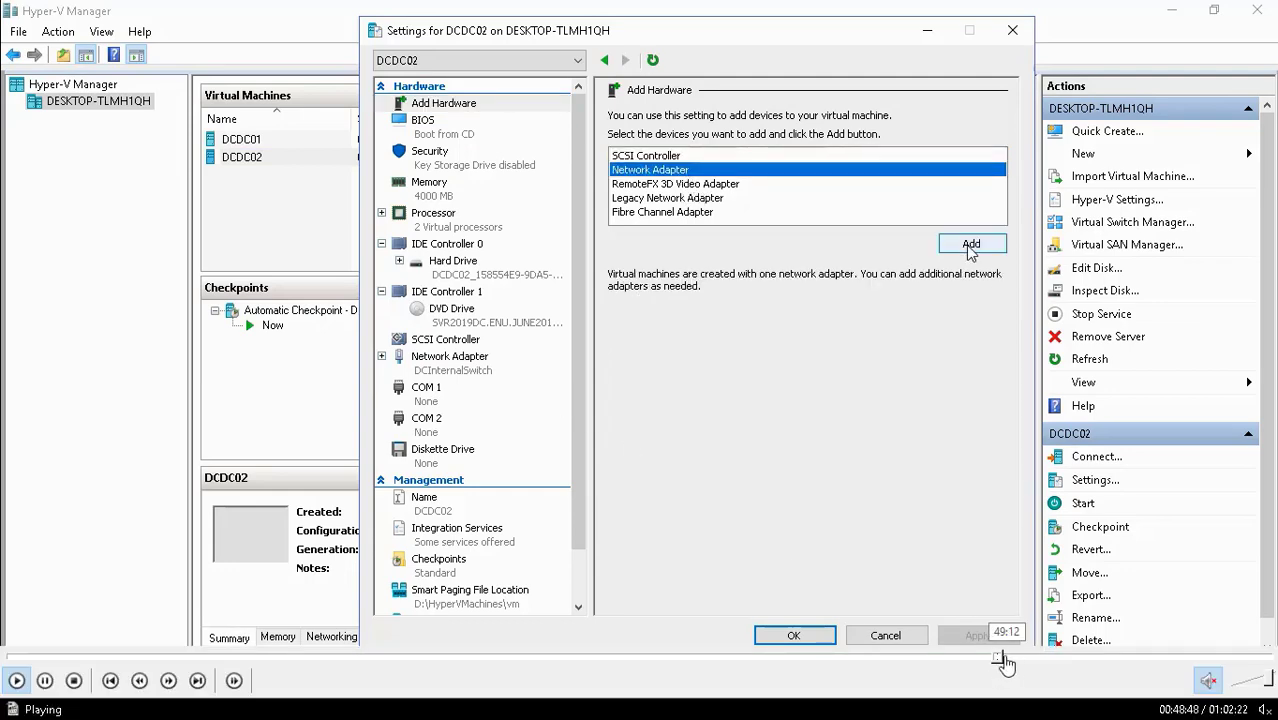
{"action": "left_click", "coordinate": [1005, 660]}
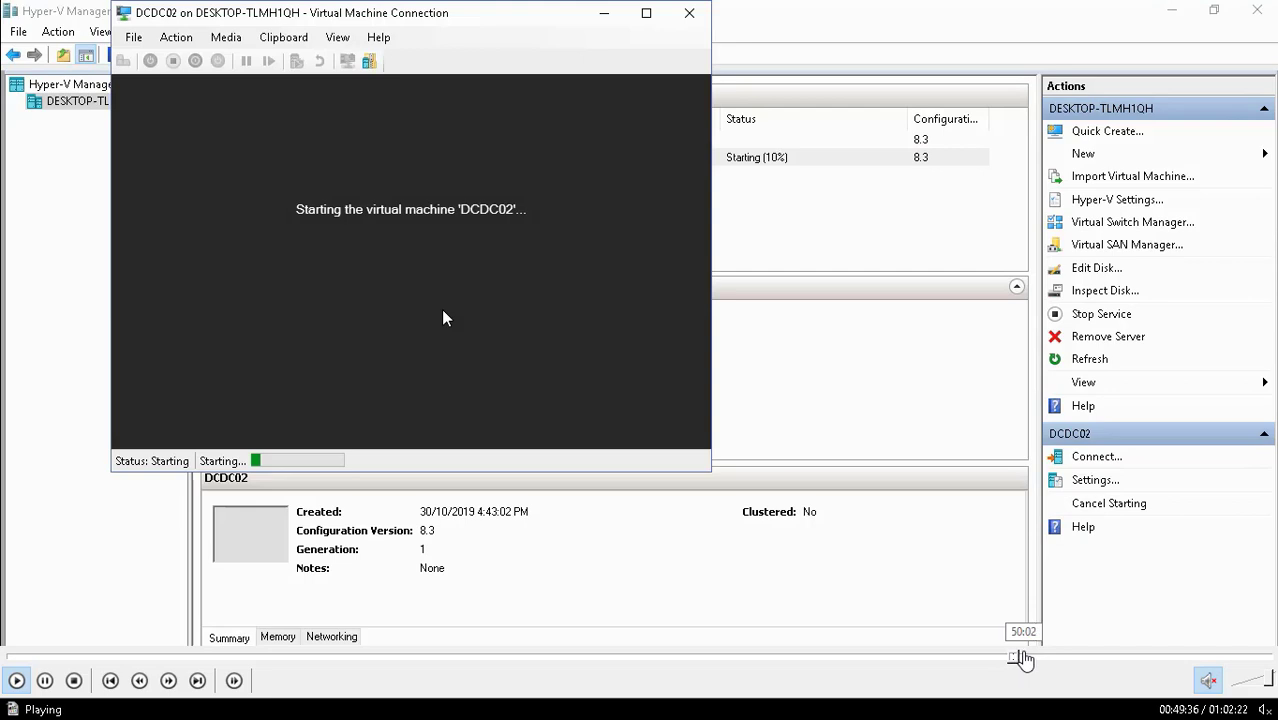
{"action": "left_click", "coordinate": [1020, 658]}
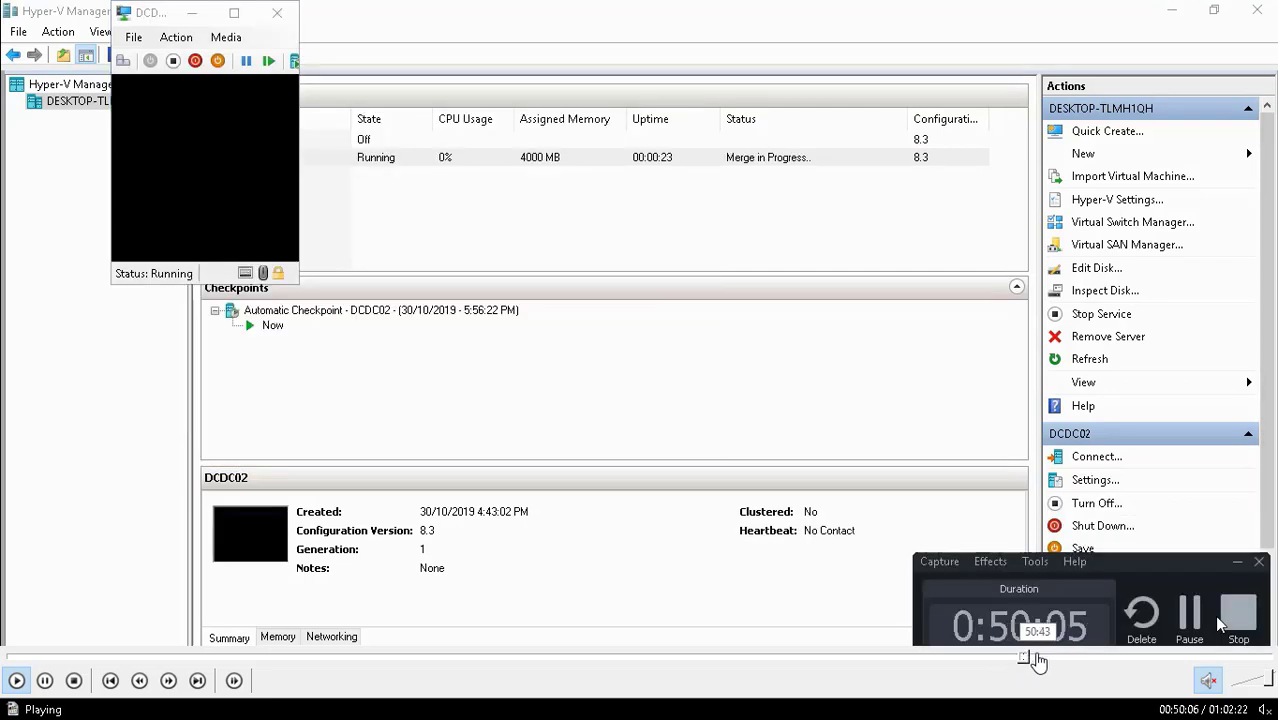
{"action": "left_click", "coordinate": [1037, 660]}
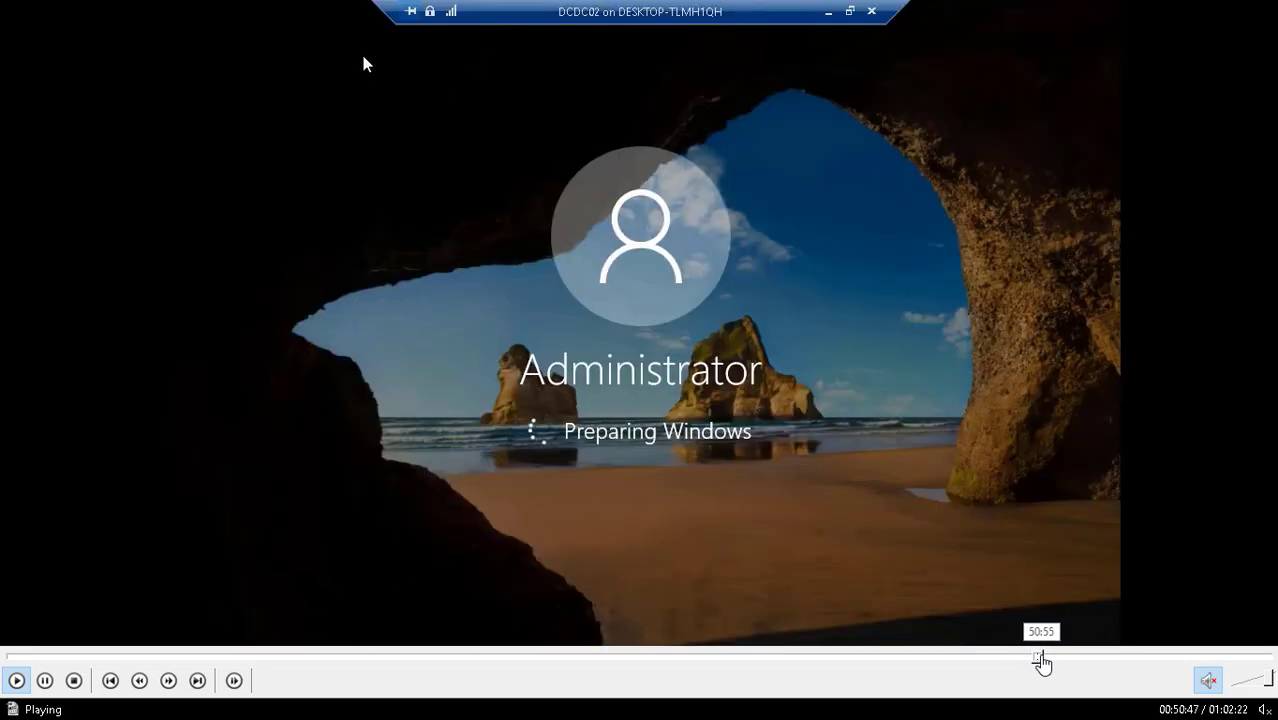
{"action": "left_click", "coordinate": [1048, 660]}
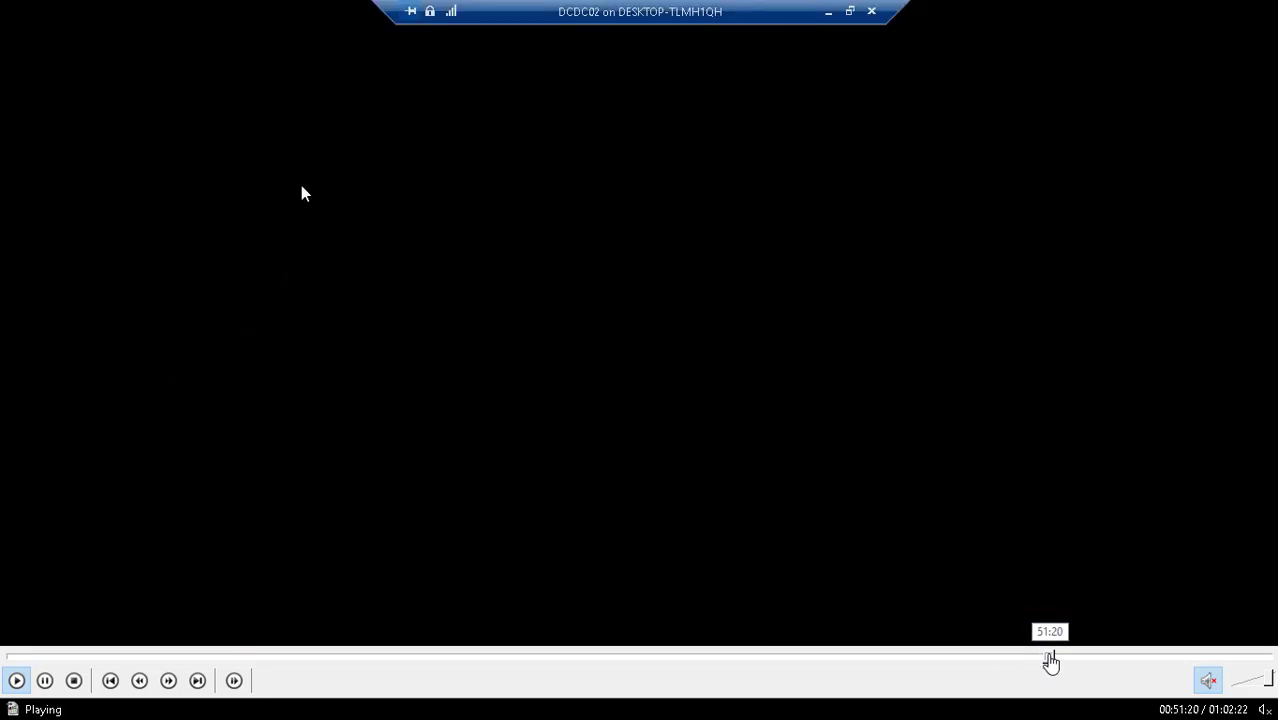
- Switch DCDC02's display resolution to 1366 × 768 in Display settings
{"action": "left_click", "coordinate": [1056, 660]}
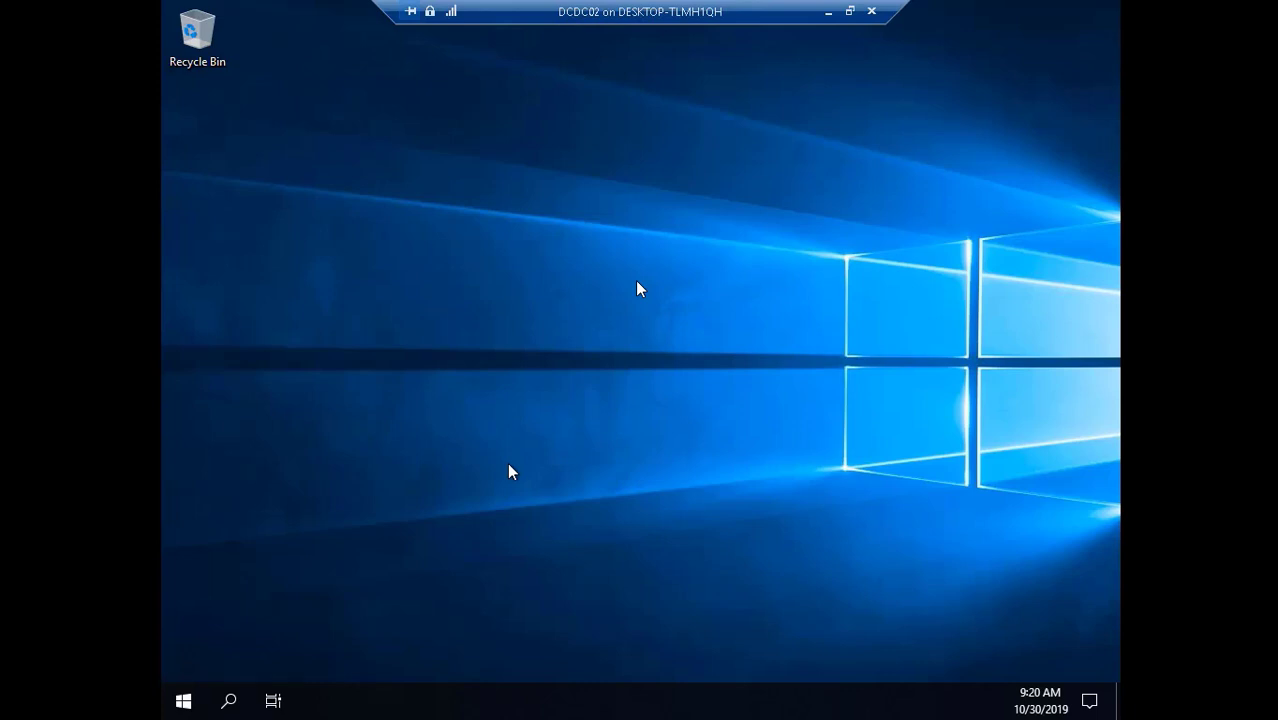
{"action": "mouse_move", "coordinate": [915, 680]}
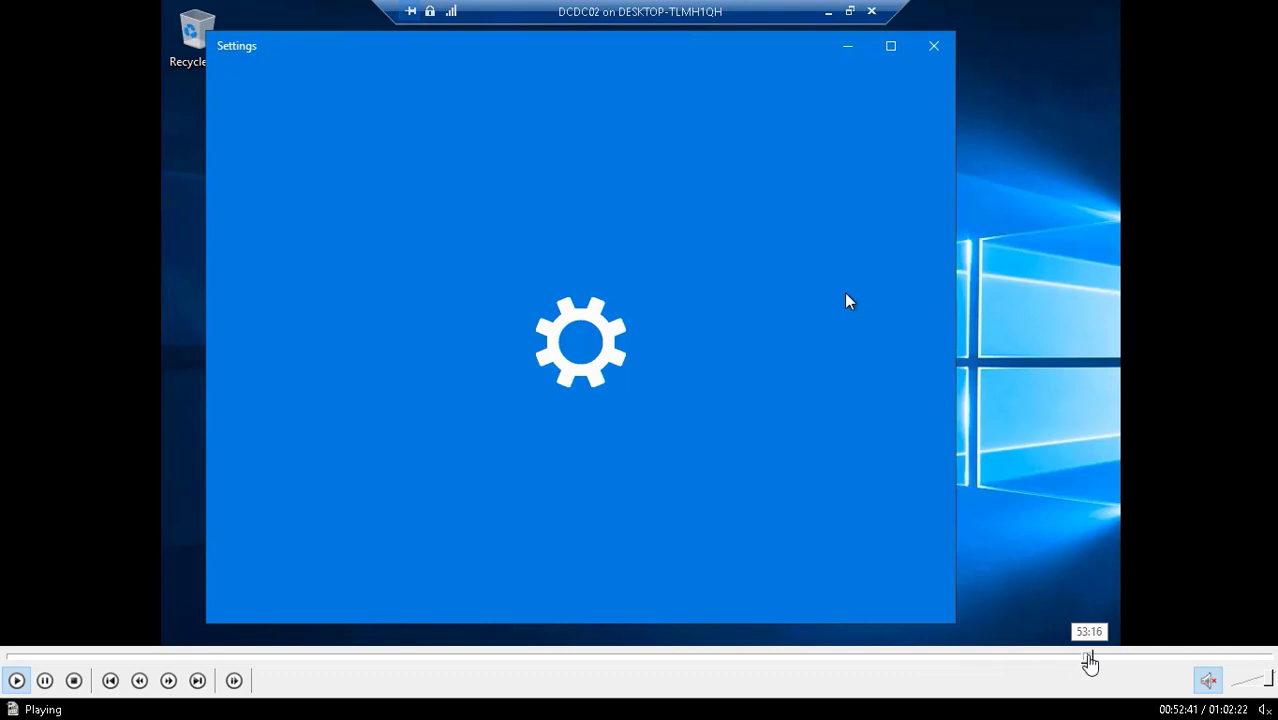
{"action": "left_click", "coordinate": [1089, 657]}
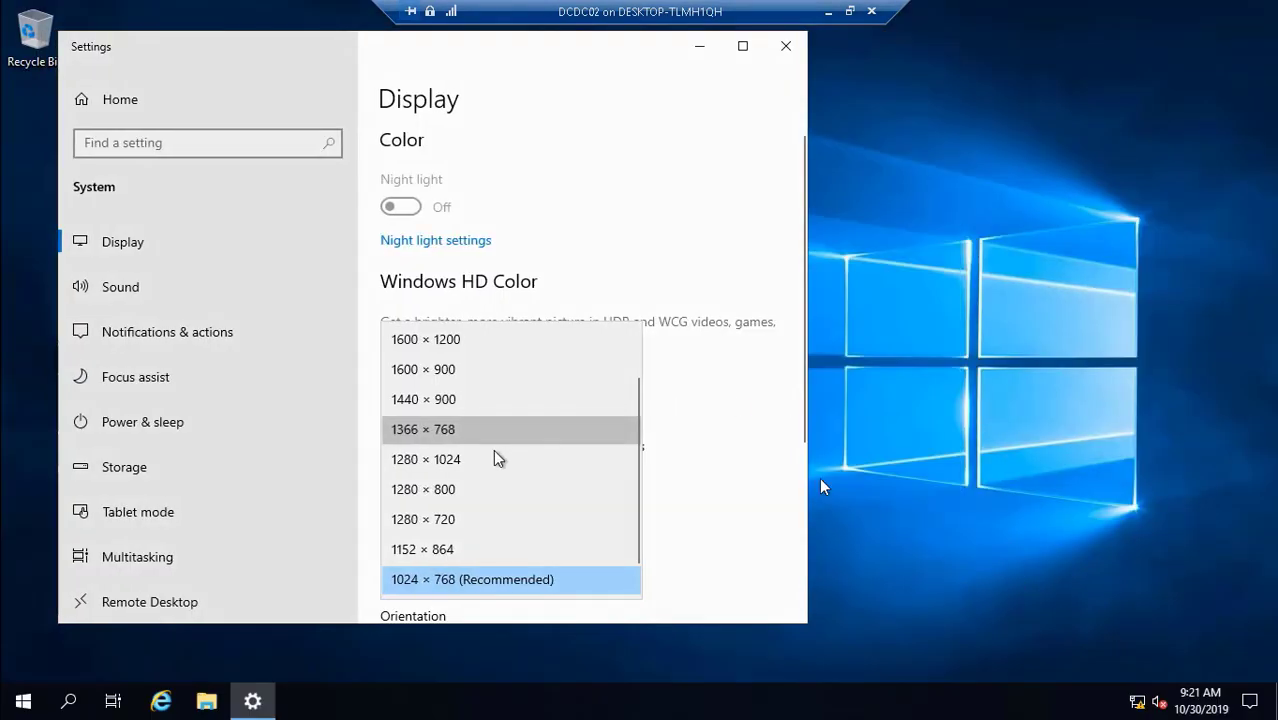
{"action": "mouse_move", "coordinate": [1030, 696]}
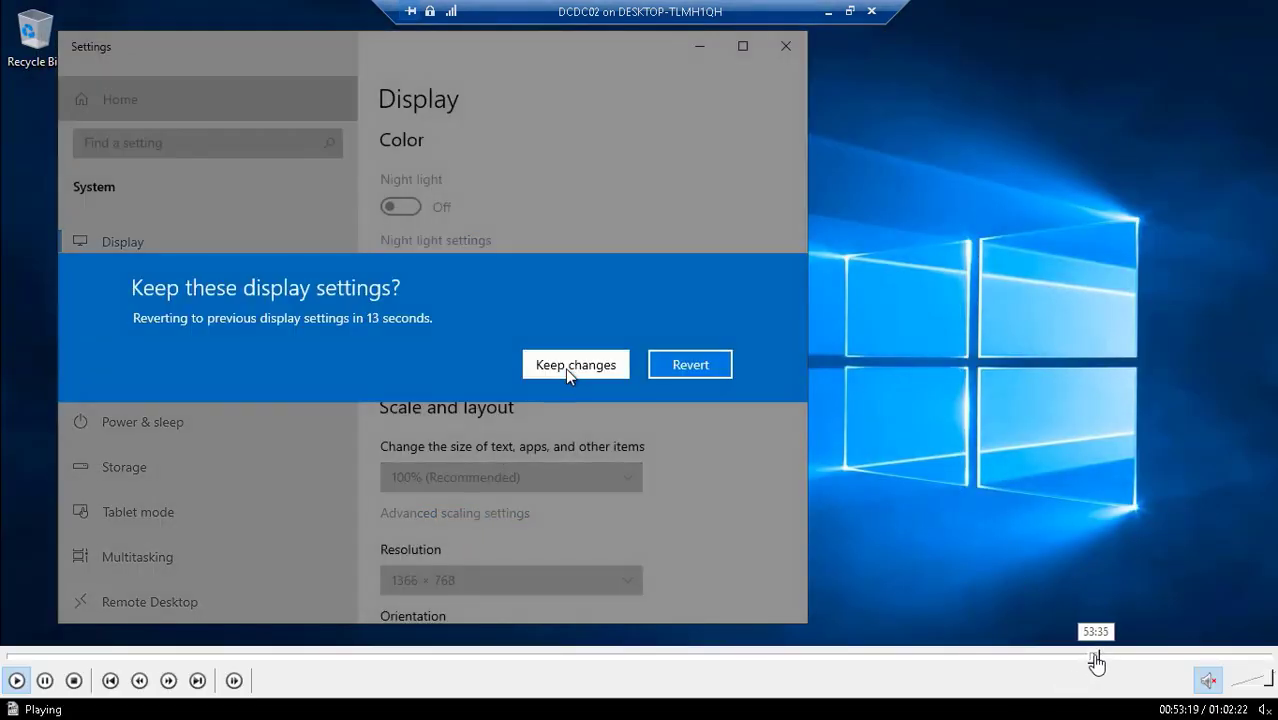
{"action": "left_click", "coordinate": [1092, 657]}
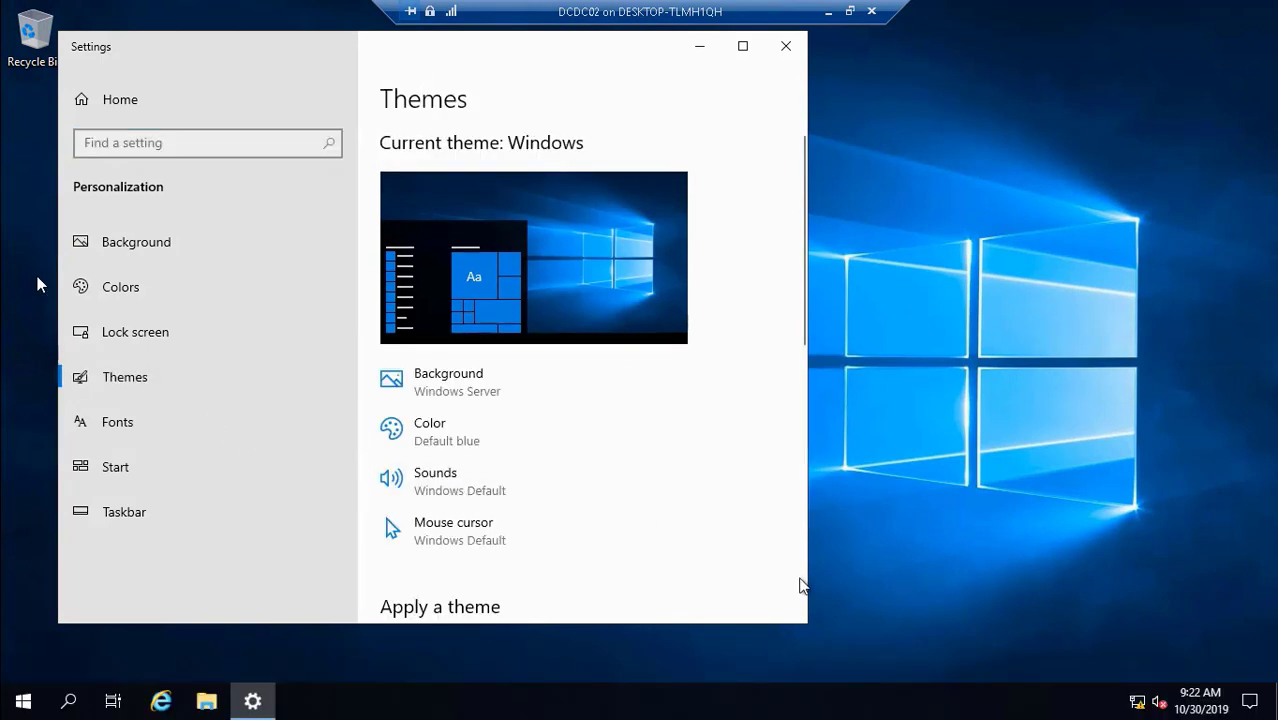
- Enable the Computer, User's Files and Network desktop icons in Desktop icon settings and apply
{"action": "scroll", "coordinate": [799, 586], "scroll_direction": "down", "scroll_amount": 5}
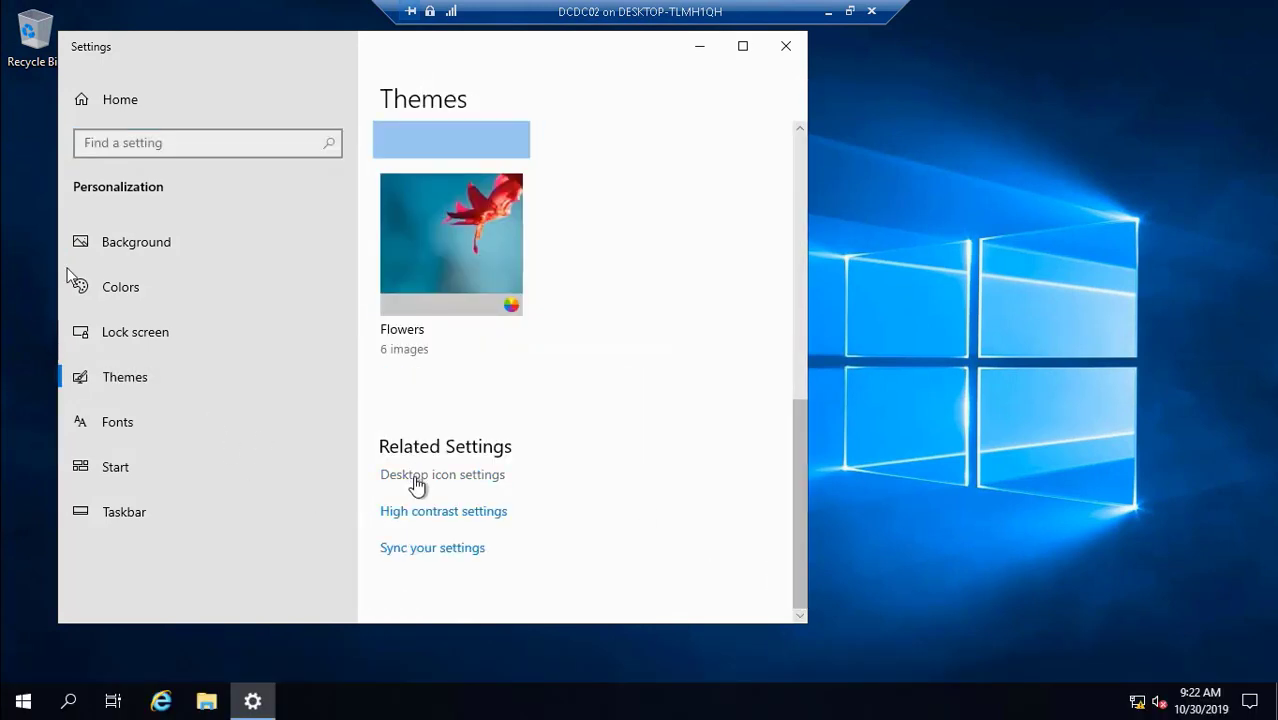
{"action": "left_click", "coordinate": [417, 485]}
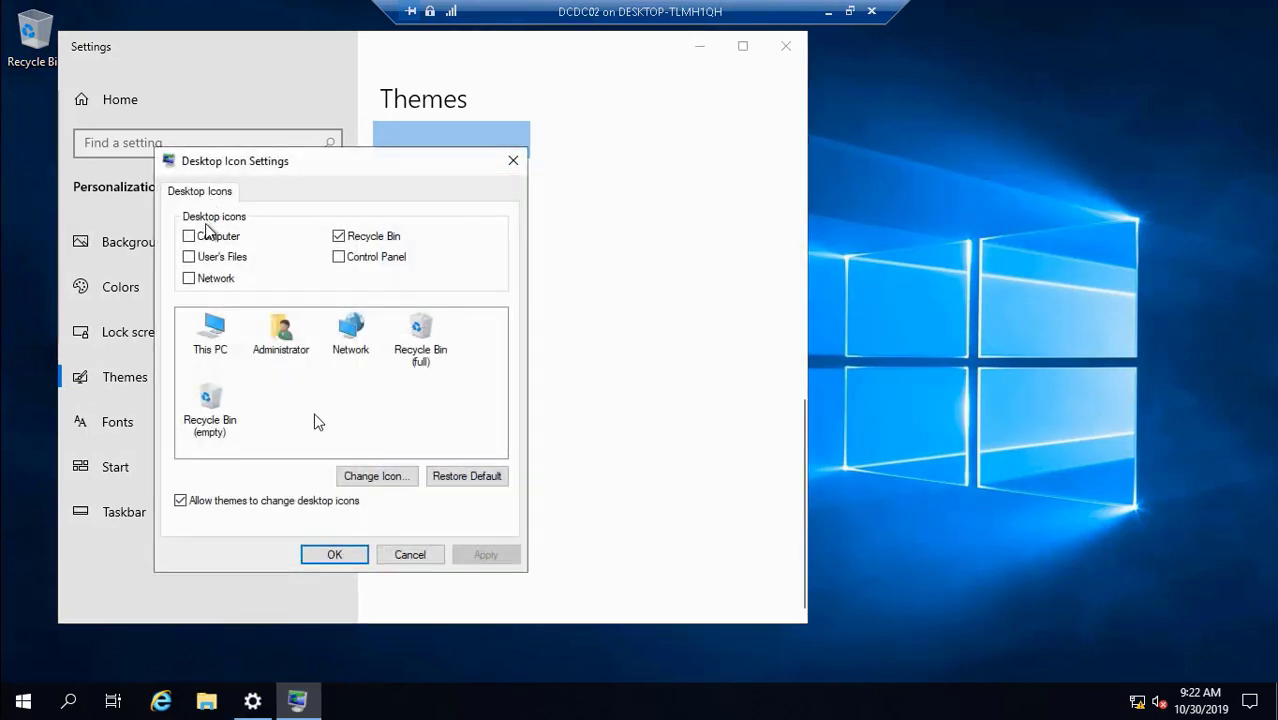
{"action": "left_click", "coordinate": [189, 236]}
{"action": "left_click", "coordinate": [195, 257]}
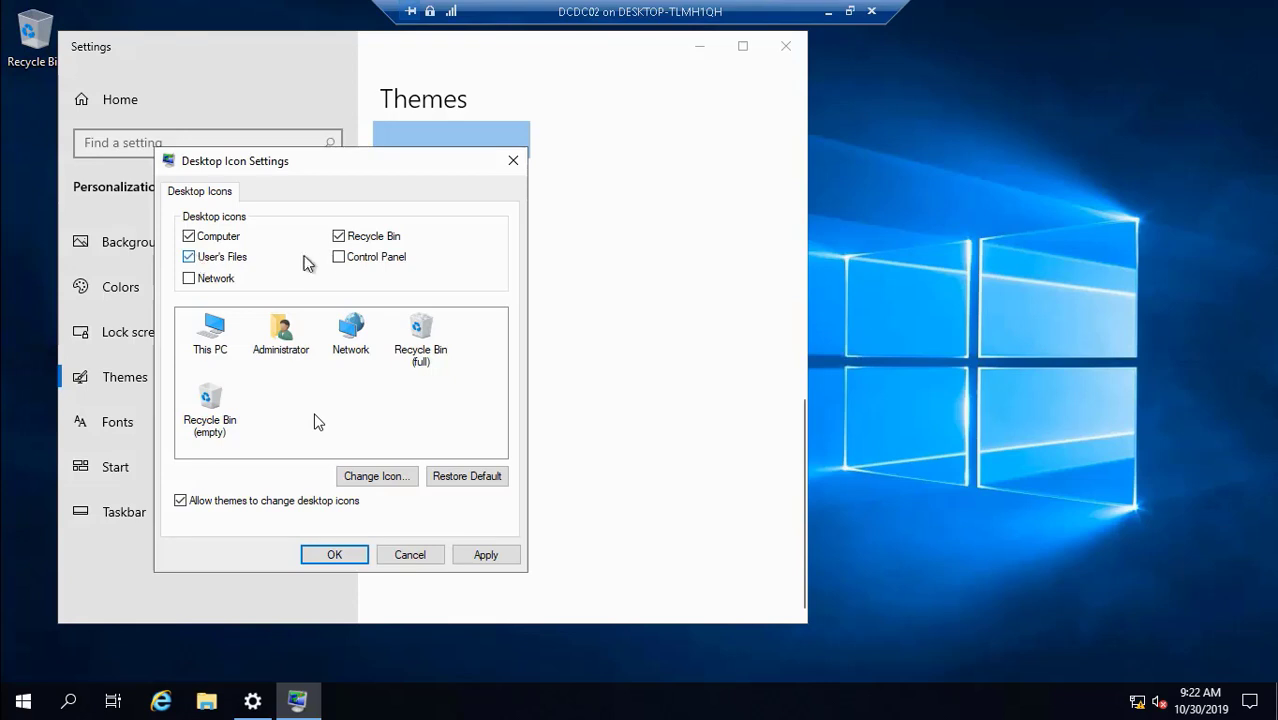
{"action": "left_click", "coordinate": [214, 280]}
{"action": "left_click", "coordinate": [510, 556]}
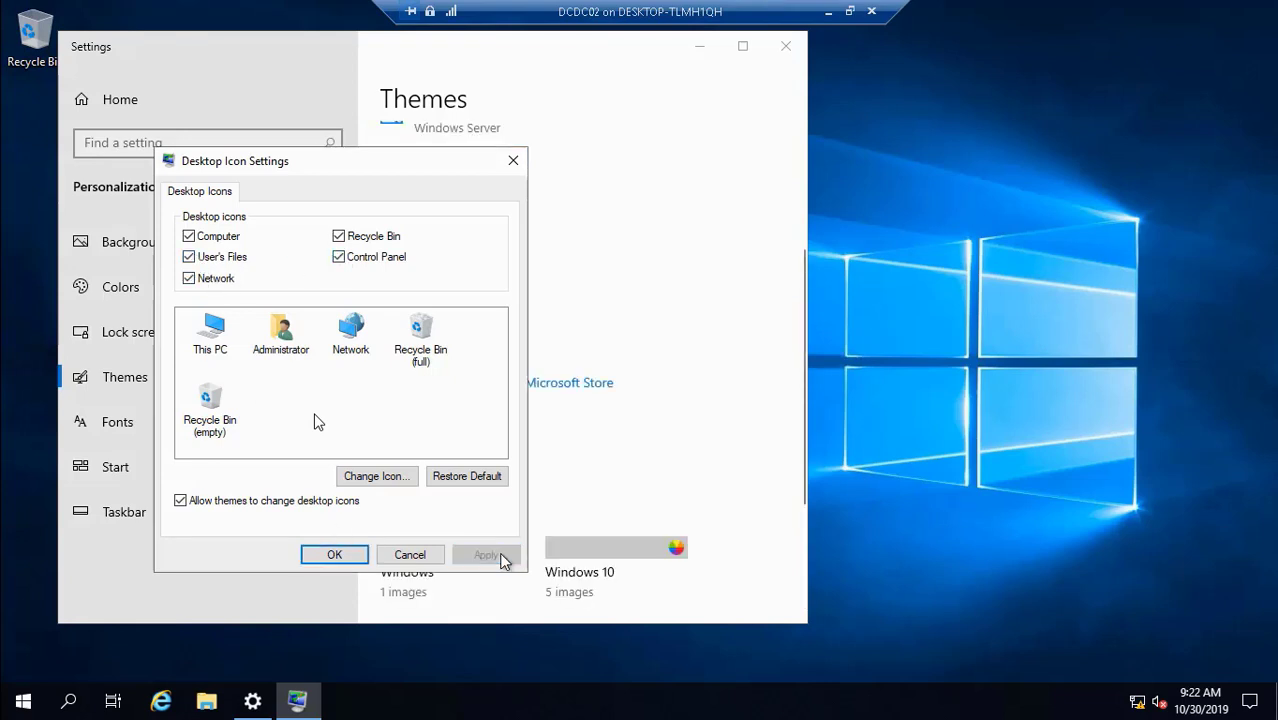
{"action": "left_click", "coordinate": [320, 556]}
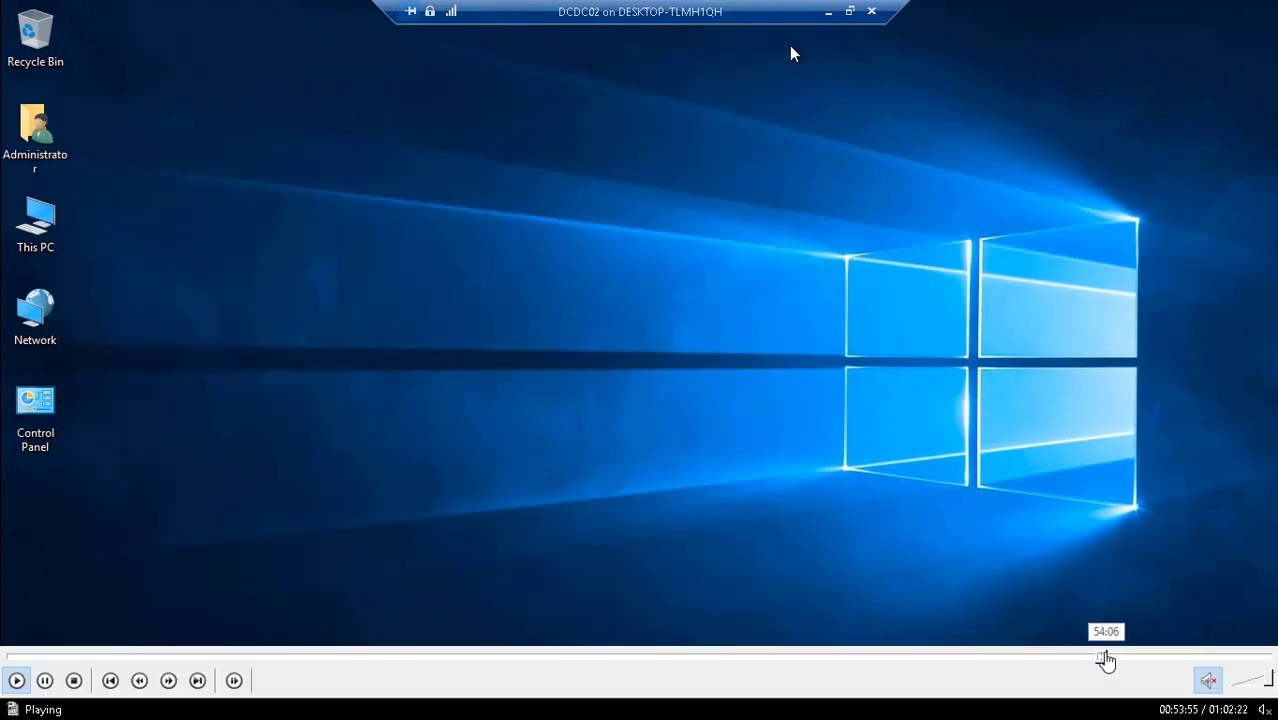
- Check DCDC02's System page (Windows Server 2019 Datacenter, WORKGROUP), then go to Server Manager's Local Server
{"action": "left_click", "coordinate": [1104, 658]}
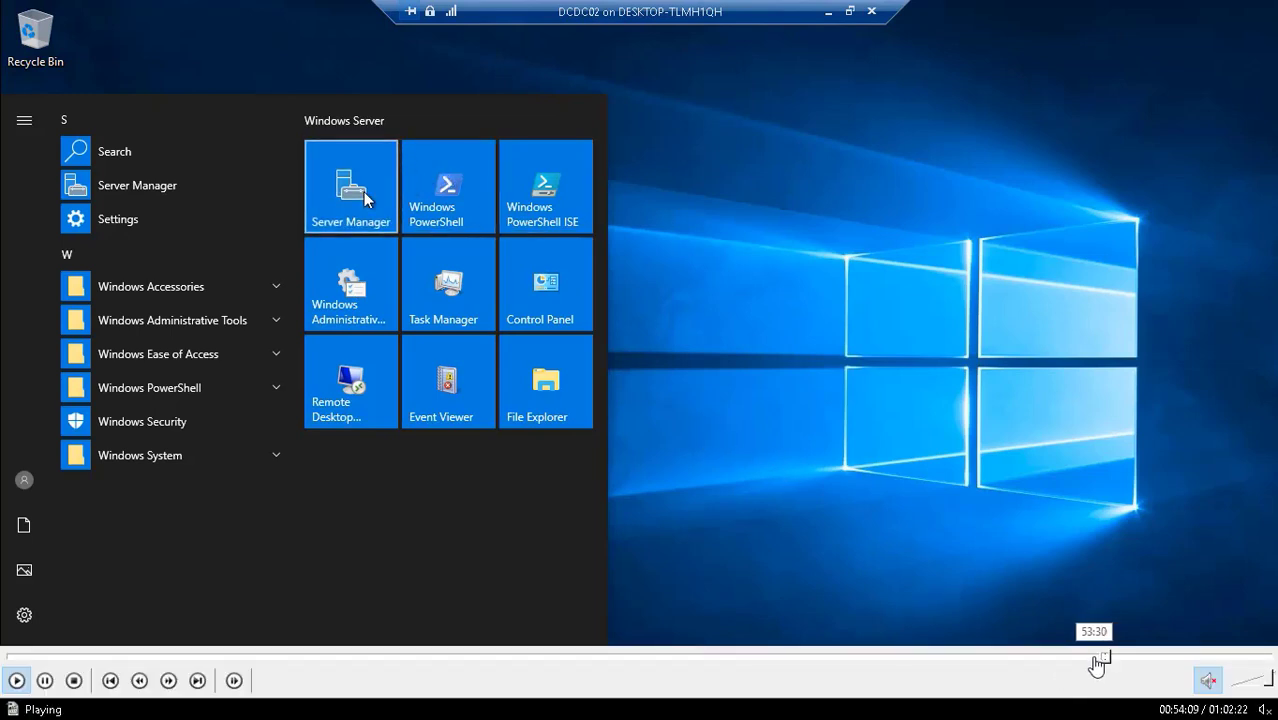
{"action": "left_click", "coordinate": [1113, 663]}
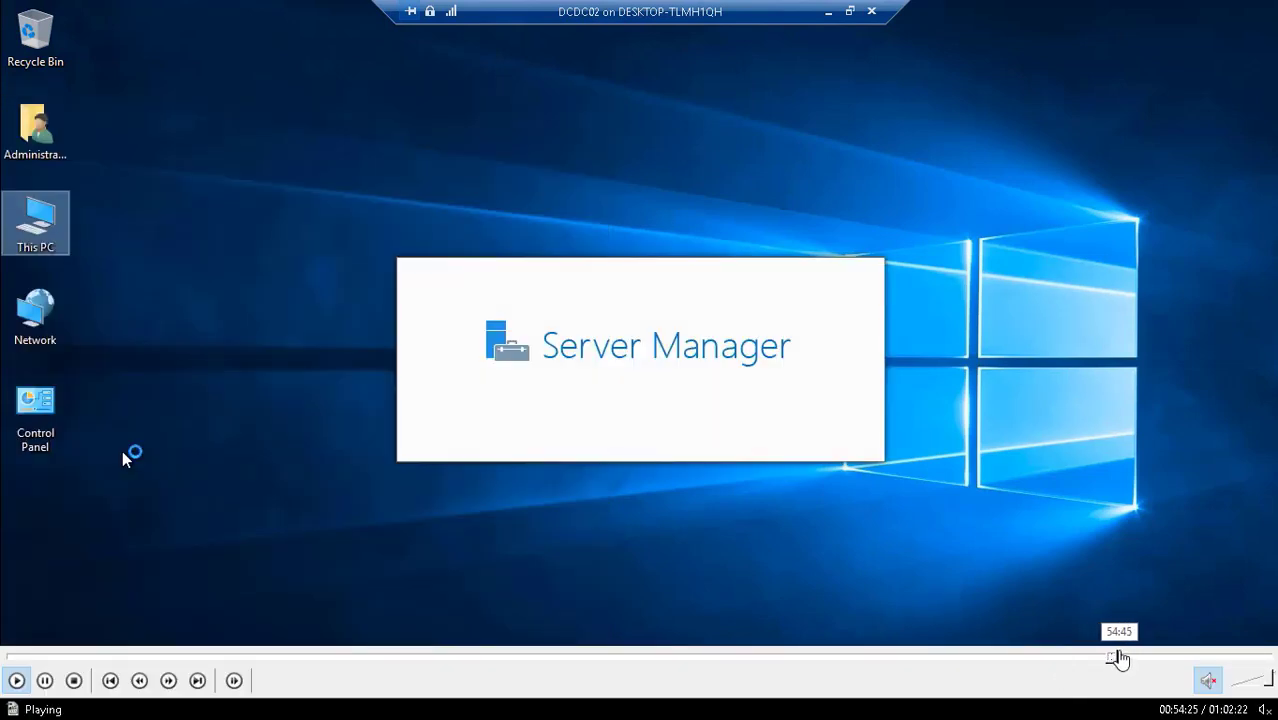
{"action": "left_click", "coordinate": [1119, 660]}
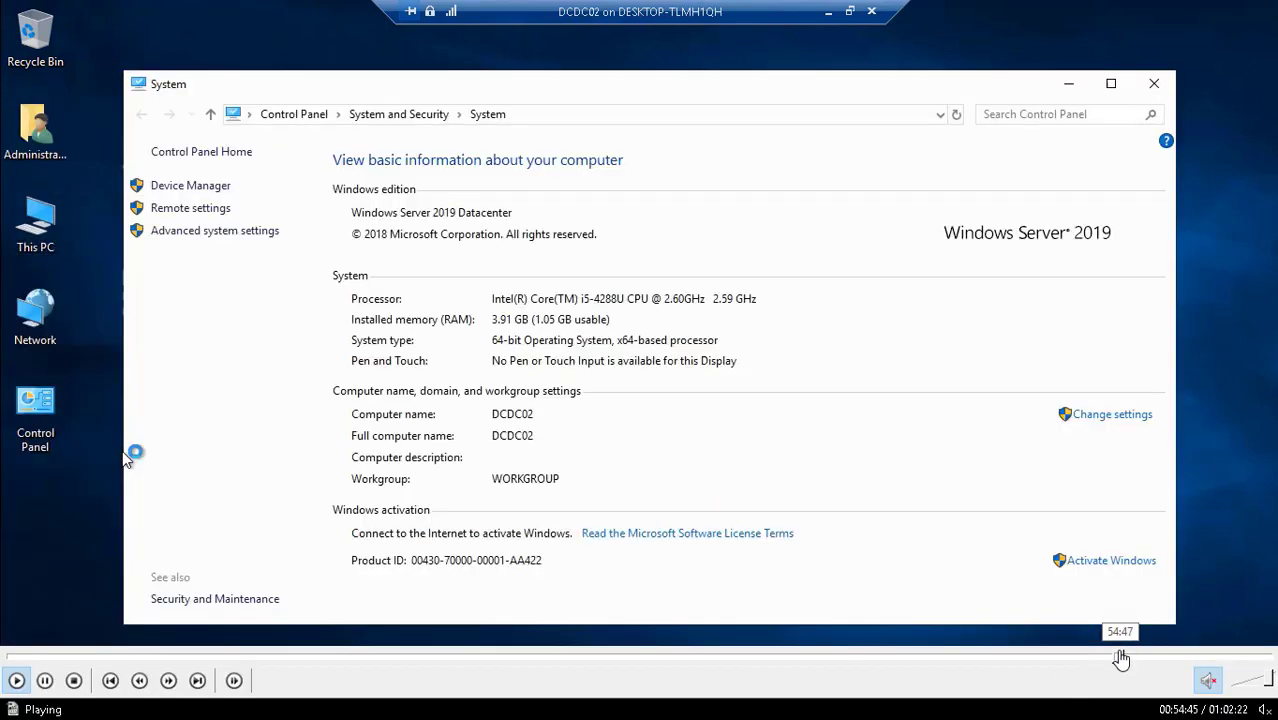
{"action": "left_click", "coordinate": [1116, 660]}
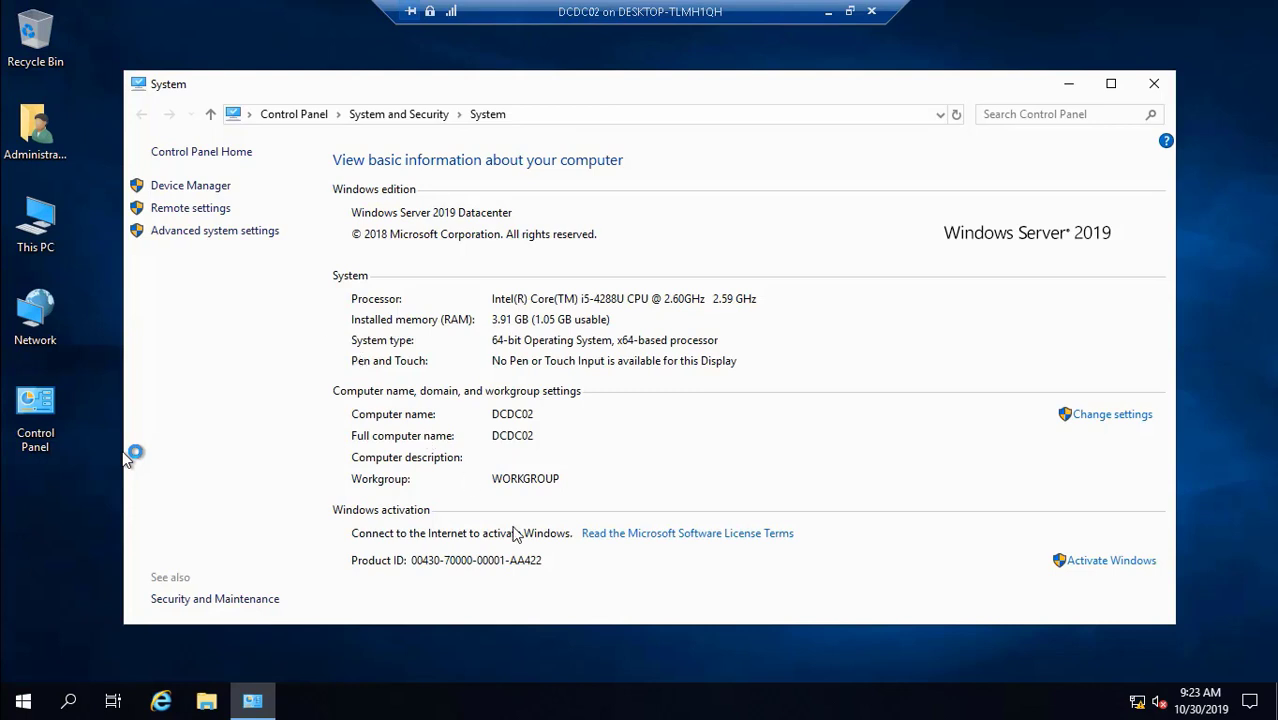
{"action": "mouse_move", "coordinate": [615, 697]}
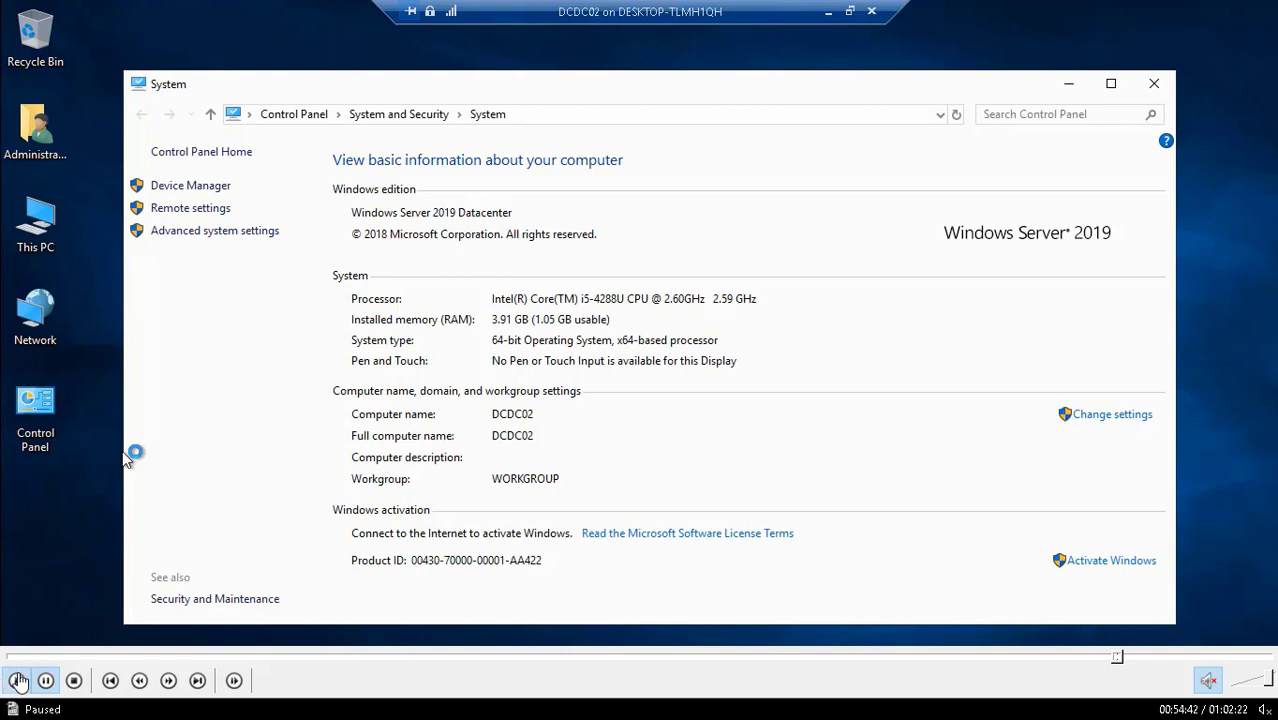
{"action": "left_click", "coordinate": [15, 680]}
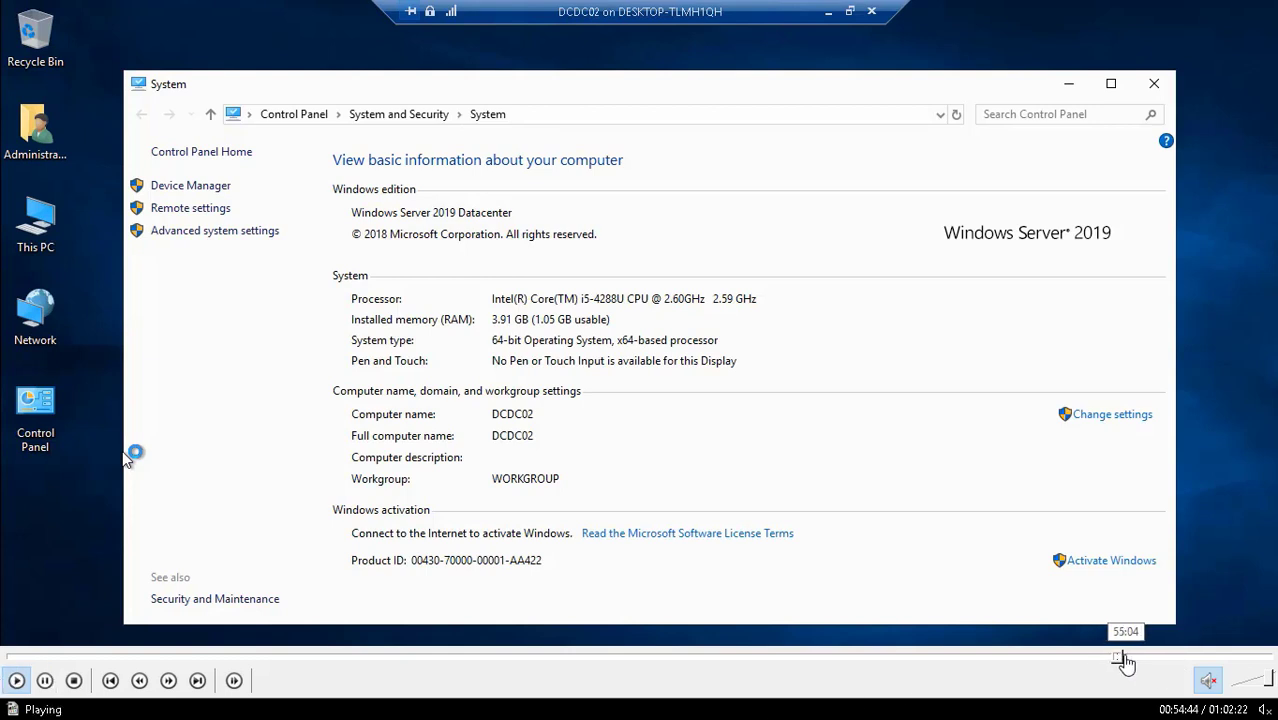
{"action": "left_click", "coordinate": [1123, 660]}
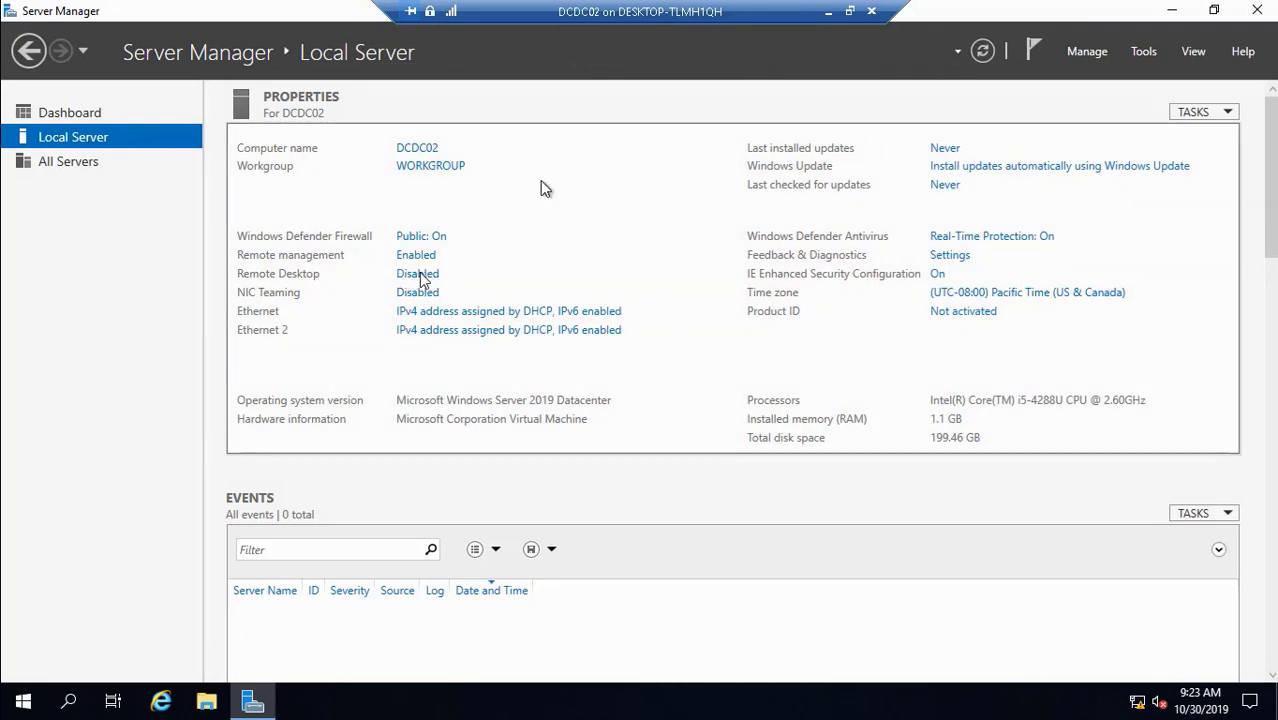
- Allow remote connections to DCDC02, accept the firewall warning, and apply the setting
{"action": "left_click", "coordinate": [425, 278]}
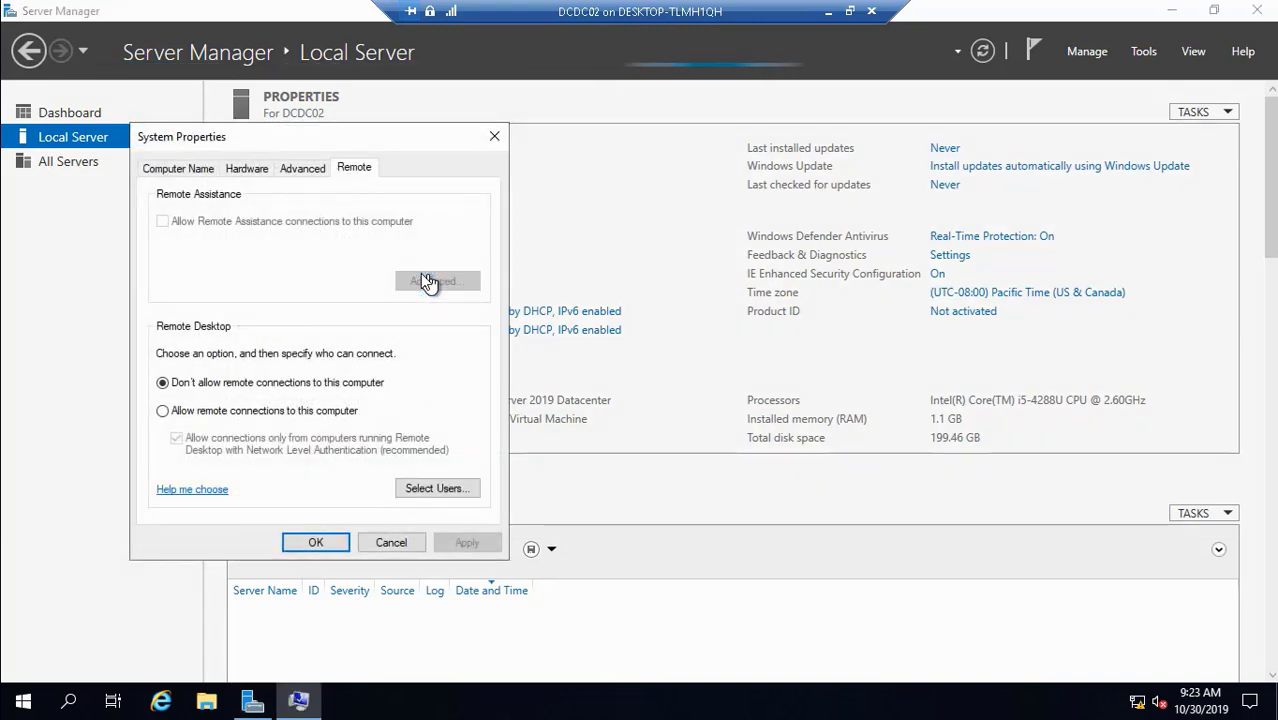
{"action": "left_click", "coordinate": [234, 416]}
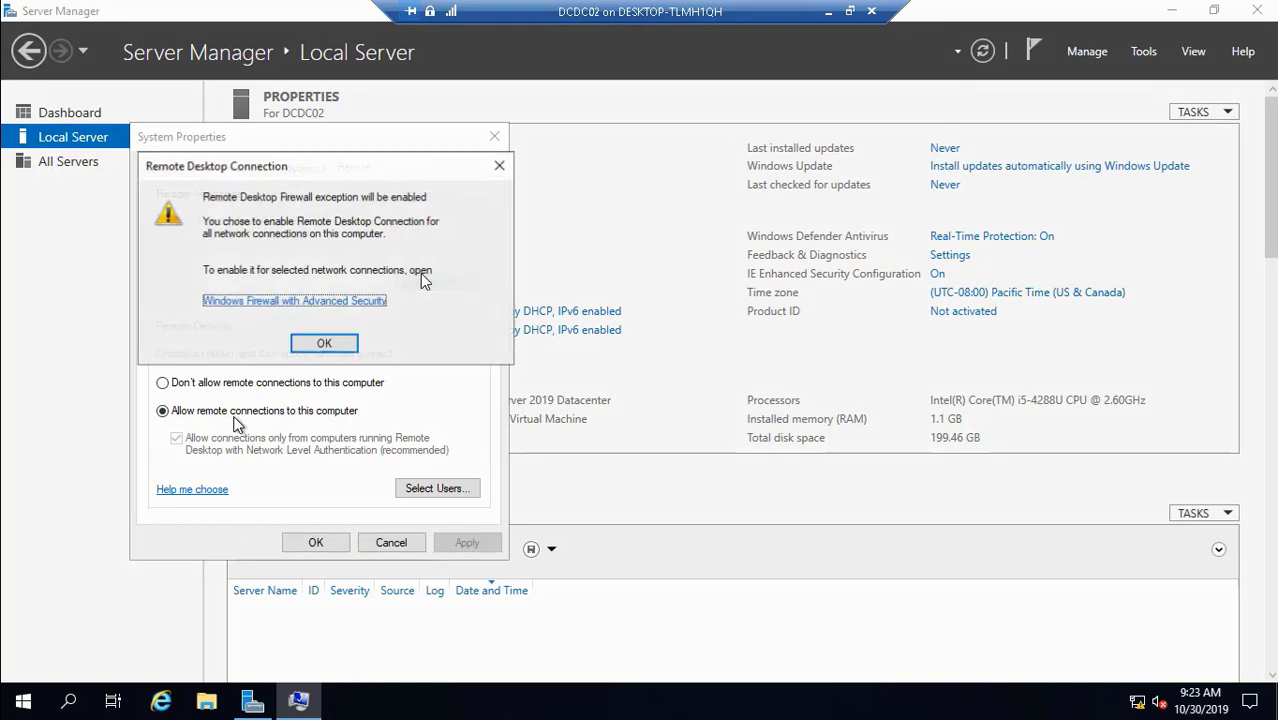
{"action": "left_click", "coordinate": [325, 344]}
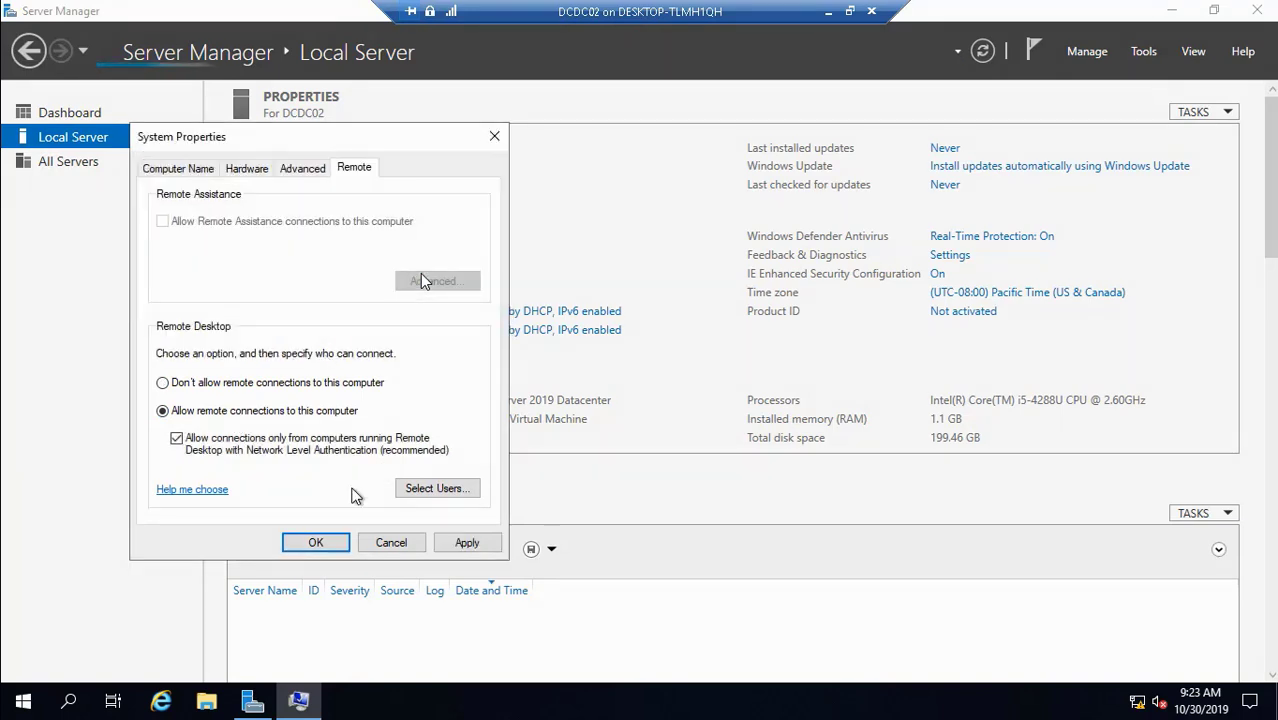
{"action": "left_click", "coordinate": [477, 547]}
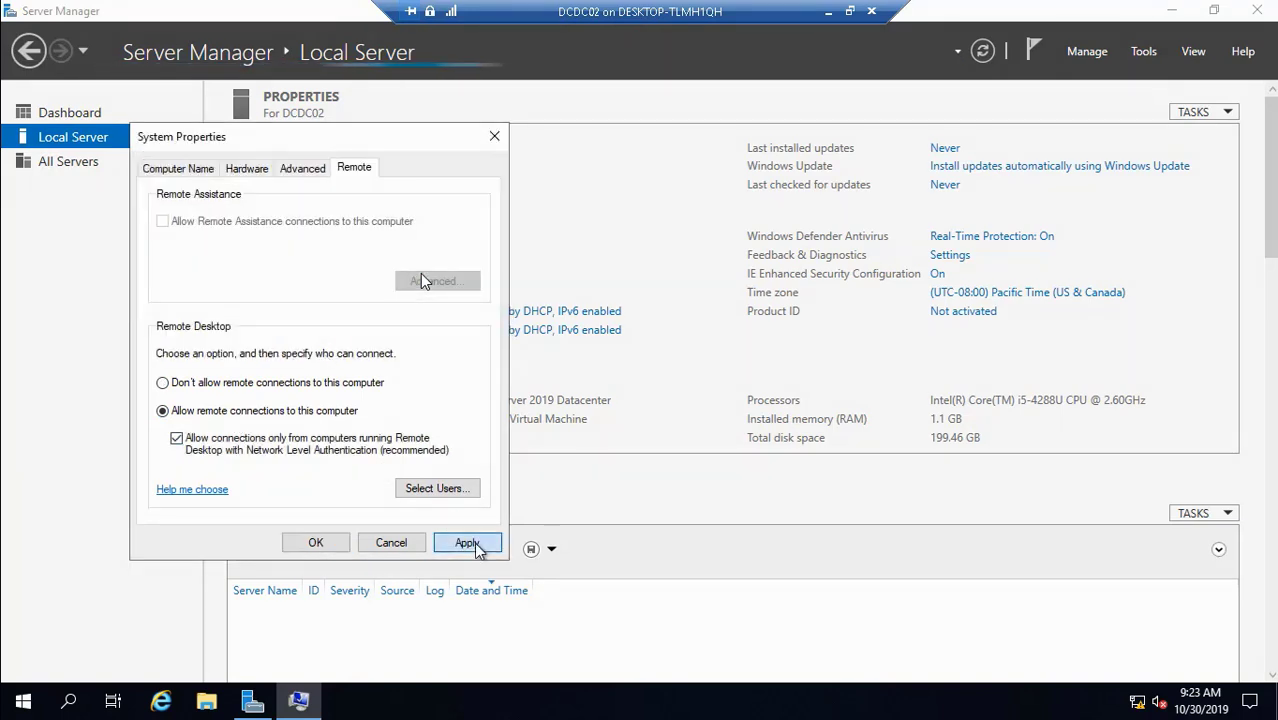
{"action": "left_click", "coordinate": [322, 546]}
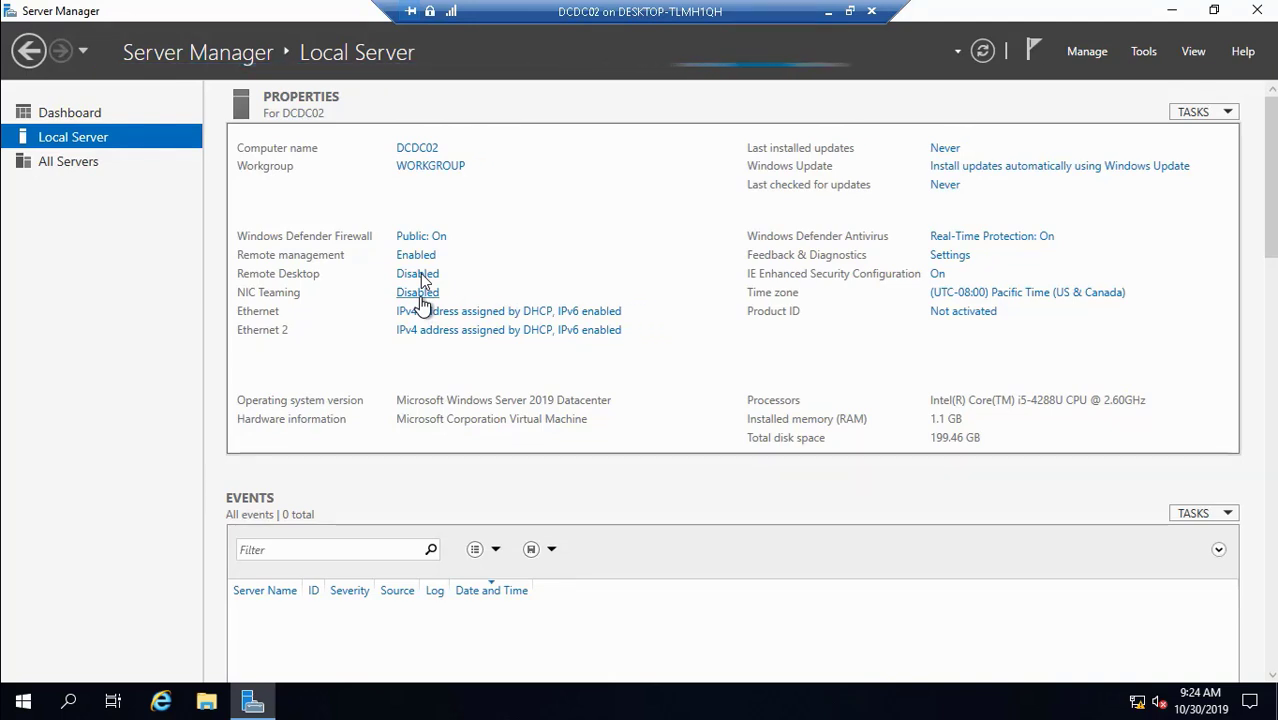
- Open NIC Teaming maximized and add Ethernet and Ethernet 2 to a new team
{"action": "left_click", "coordinate": [419, 293]}
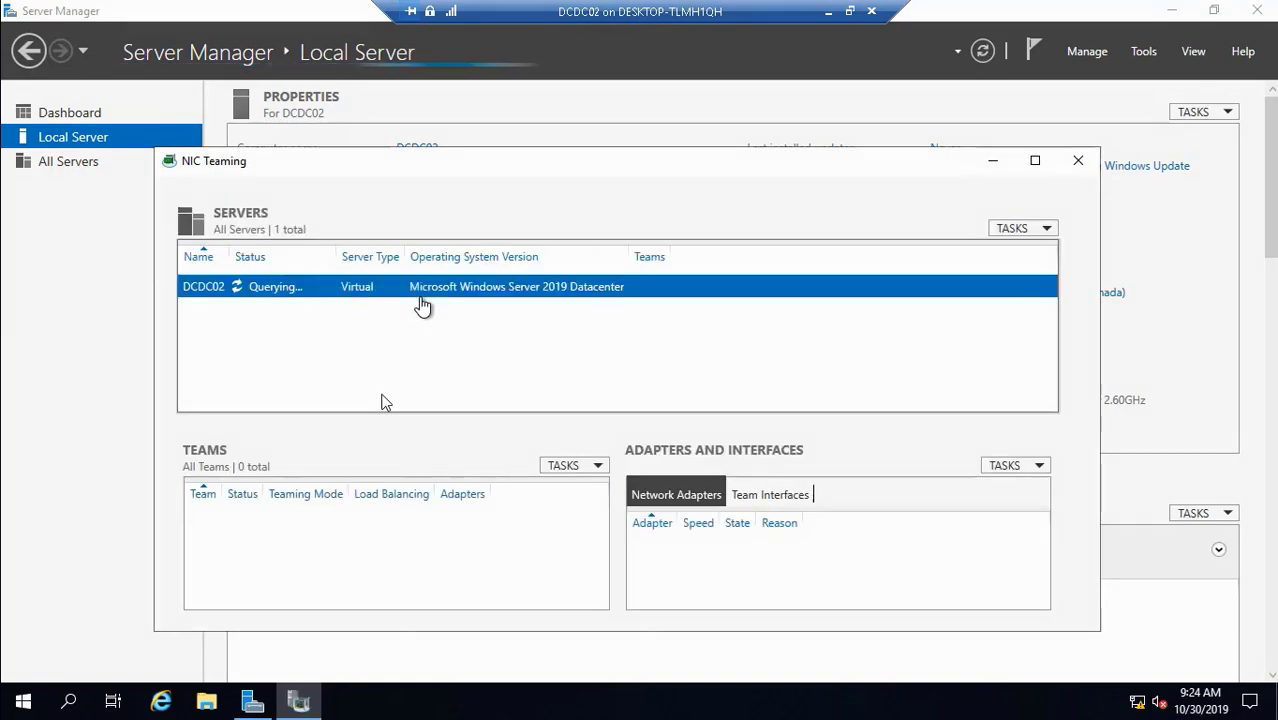
{"action": "left_click", "coordinate": [1035, 161]}
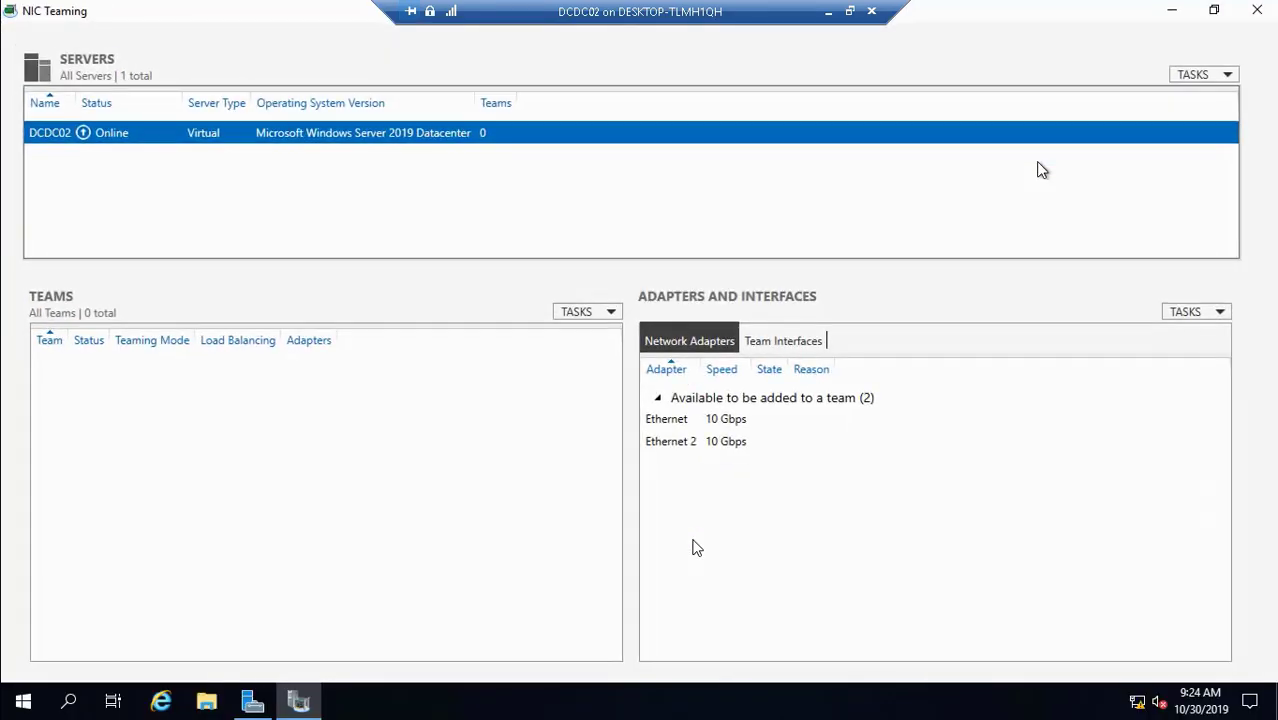
{"action": "left_click", "coordinate": [730, 420]}
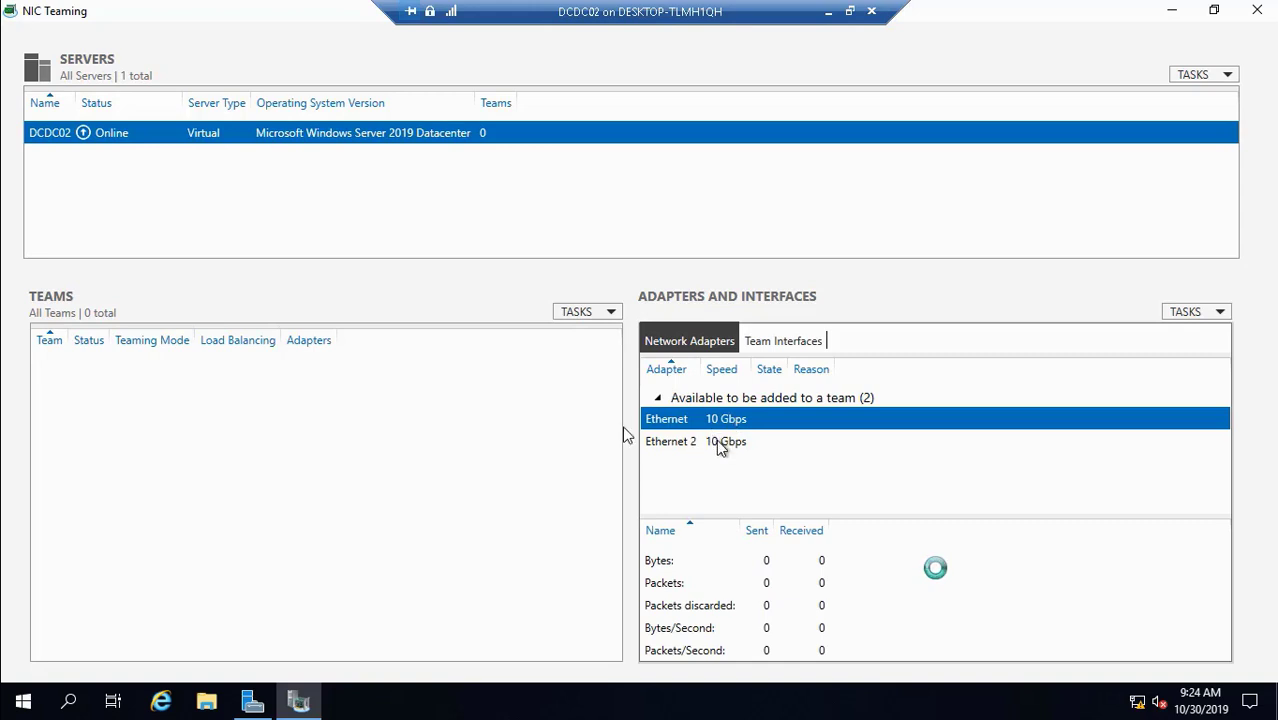
{"action": "left_click", "coordinate": [717, 441], "text": "ctrl"}
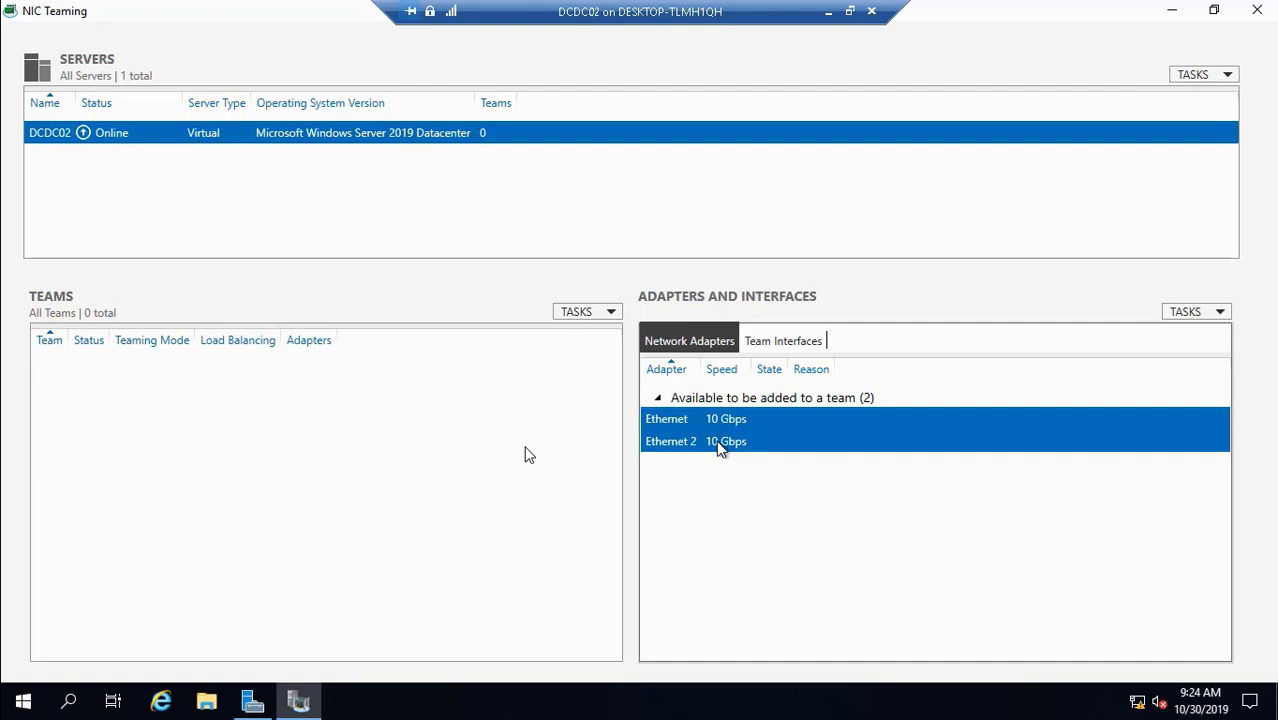
{"action": "right_click", "coordinate": [719, 446]}
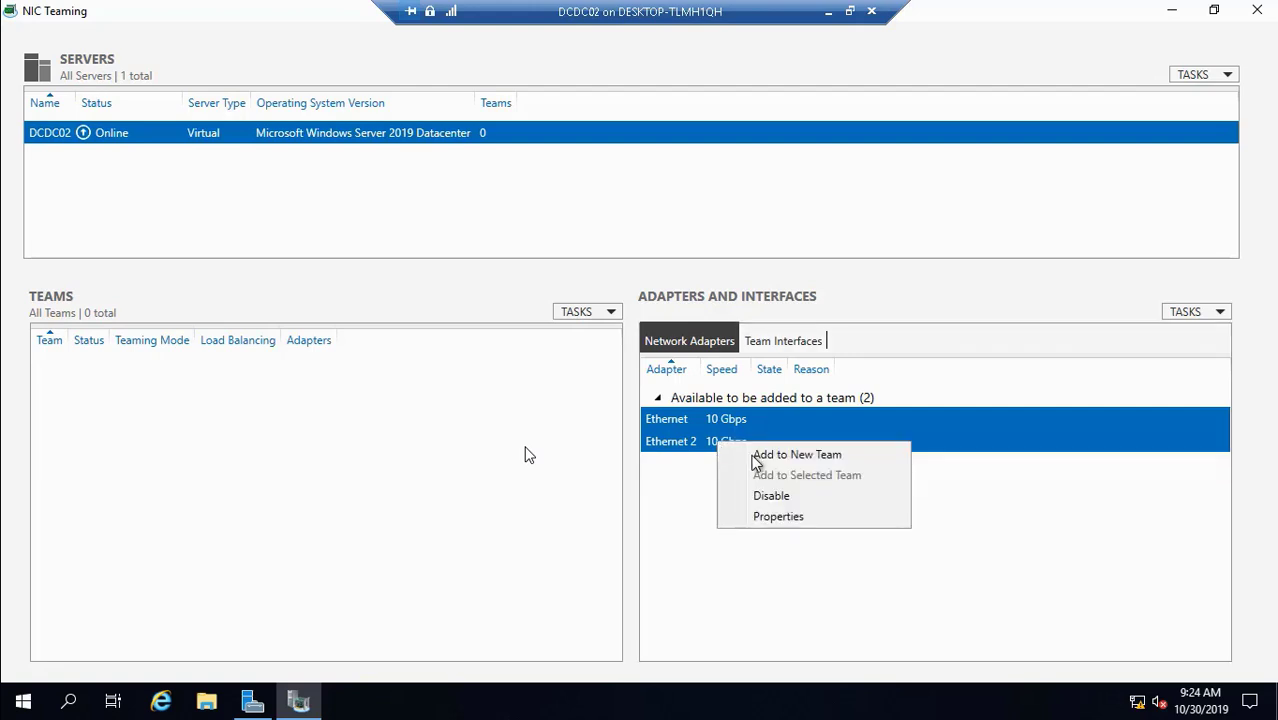
{"action": "left_click", "coordinate": [754, 456]}
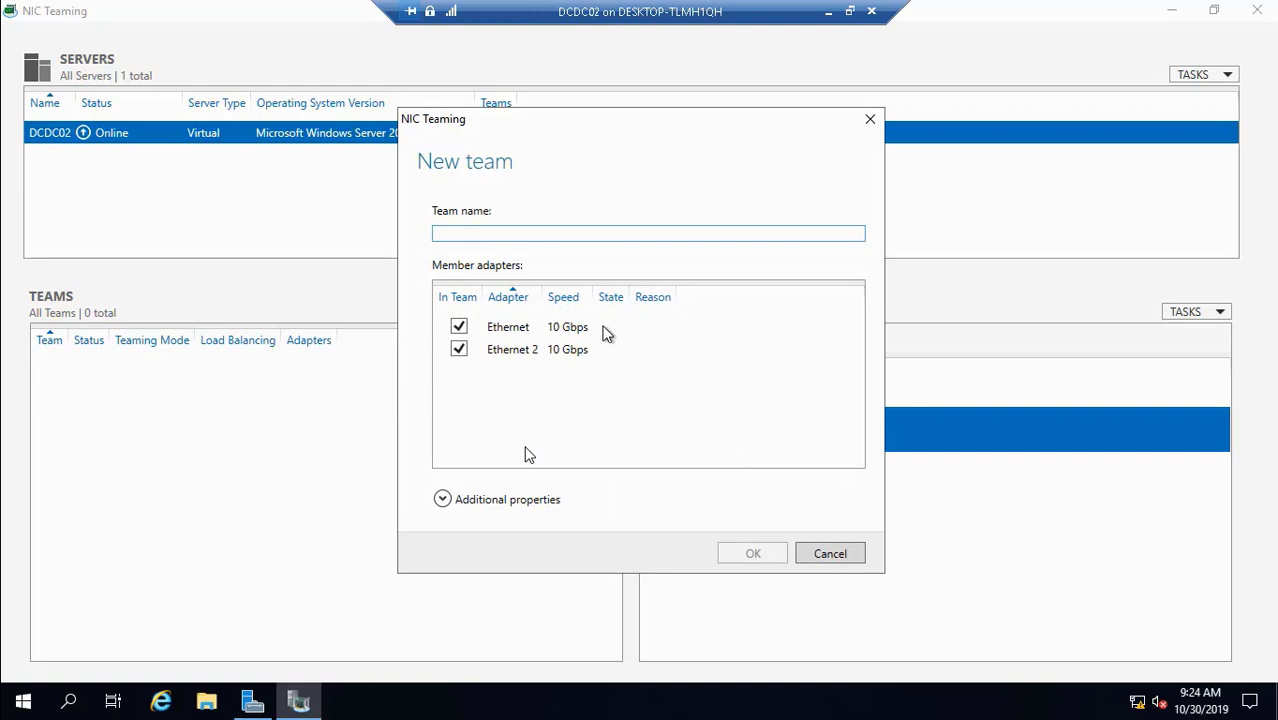
- Name the team DCTeam02, verify Switch Independent and Address Hash, and create it
{"action": "type", "text": "DCTeam02"}
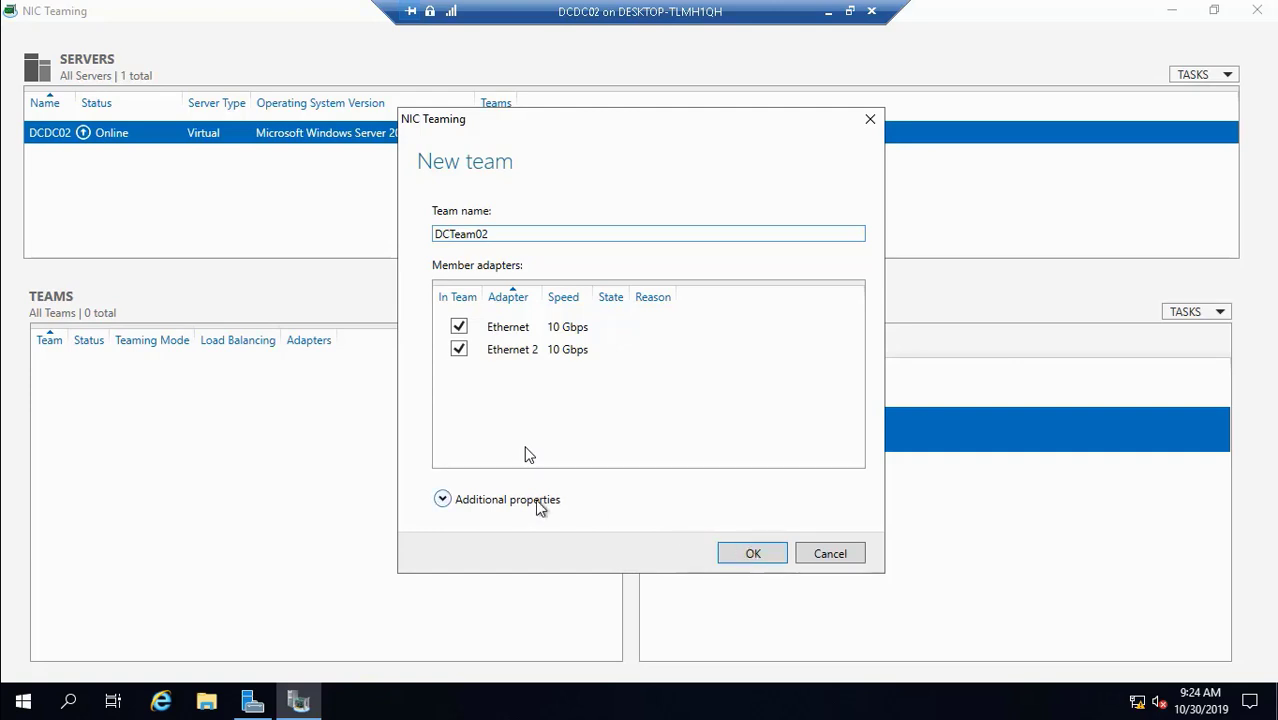
{"action": "left_click", "coordinate": [506, 502]}
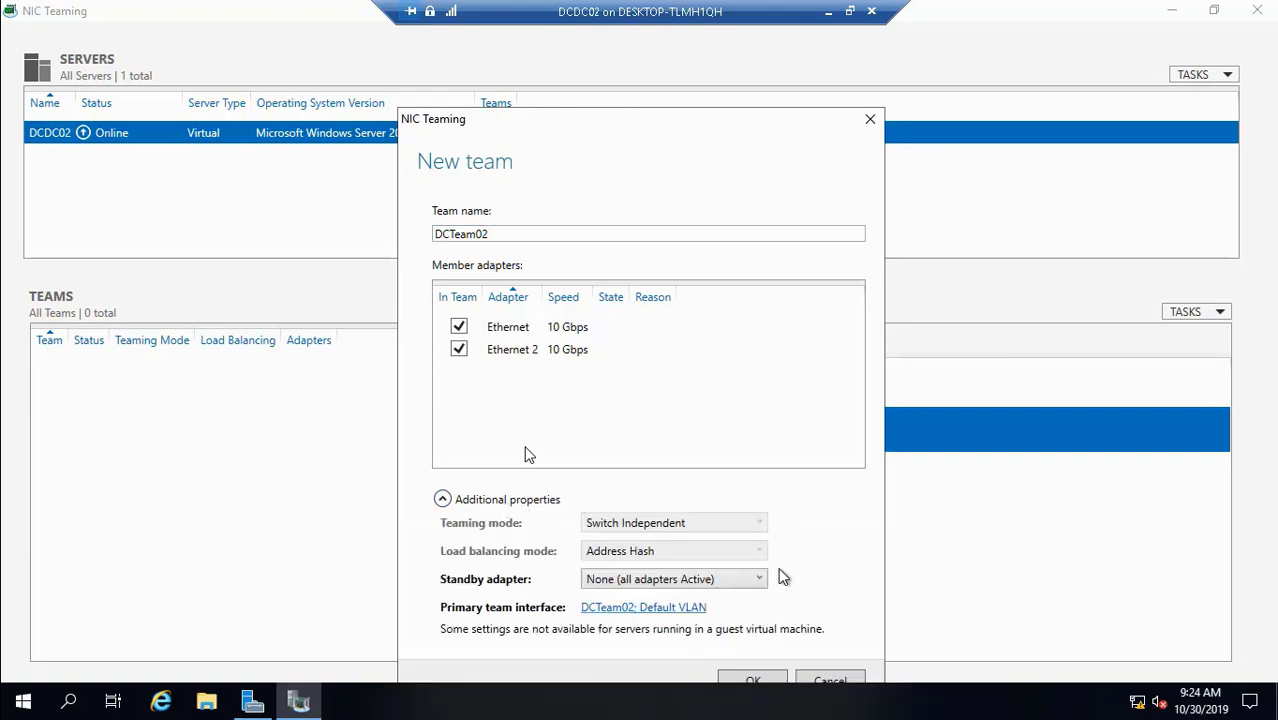
{"action": "left_click", "coordinate": [754, 681]}
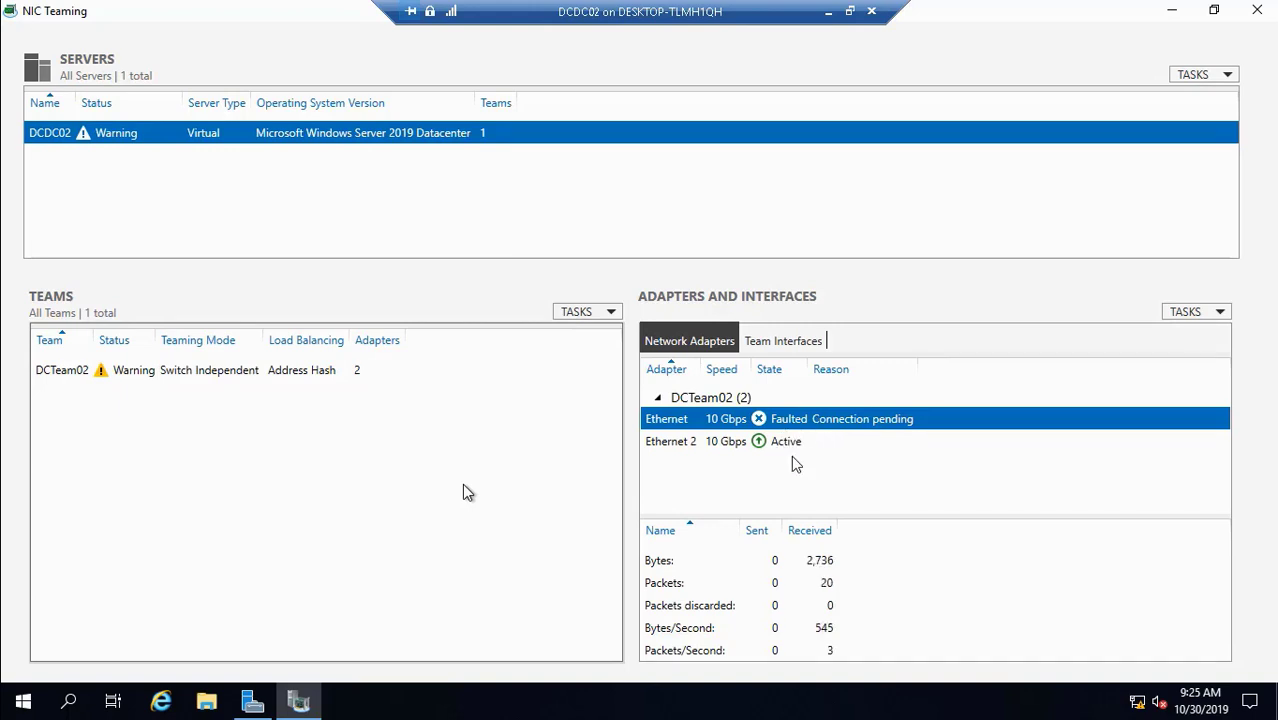
- Close NIC Teaming and Server Manager once DCTeam02 shows OK with both adapters active
{"action": "mouse_move", "coordinate": [870, 680]}
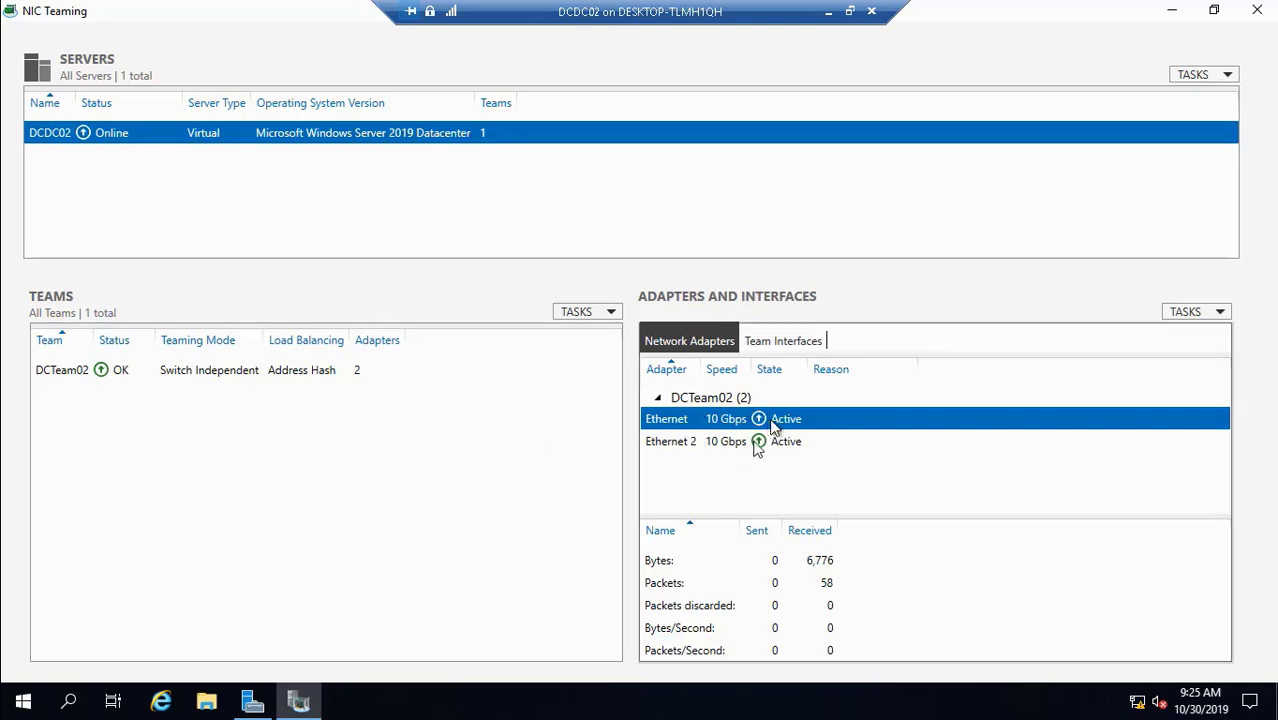
{"action": "left_click", "coordinate": [1258, 11]}
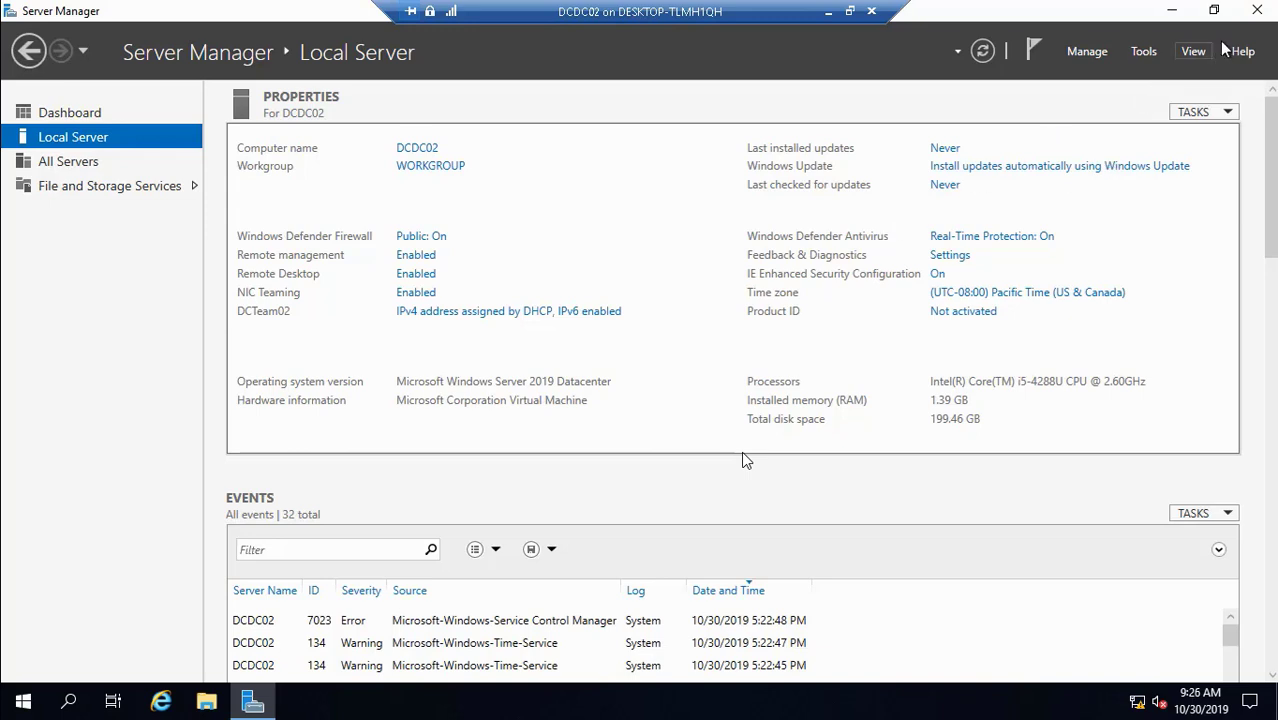
{"action": "left_click", "coordinate": [1258, 11]}
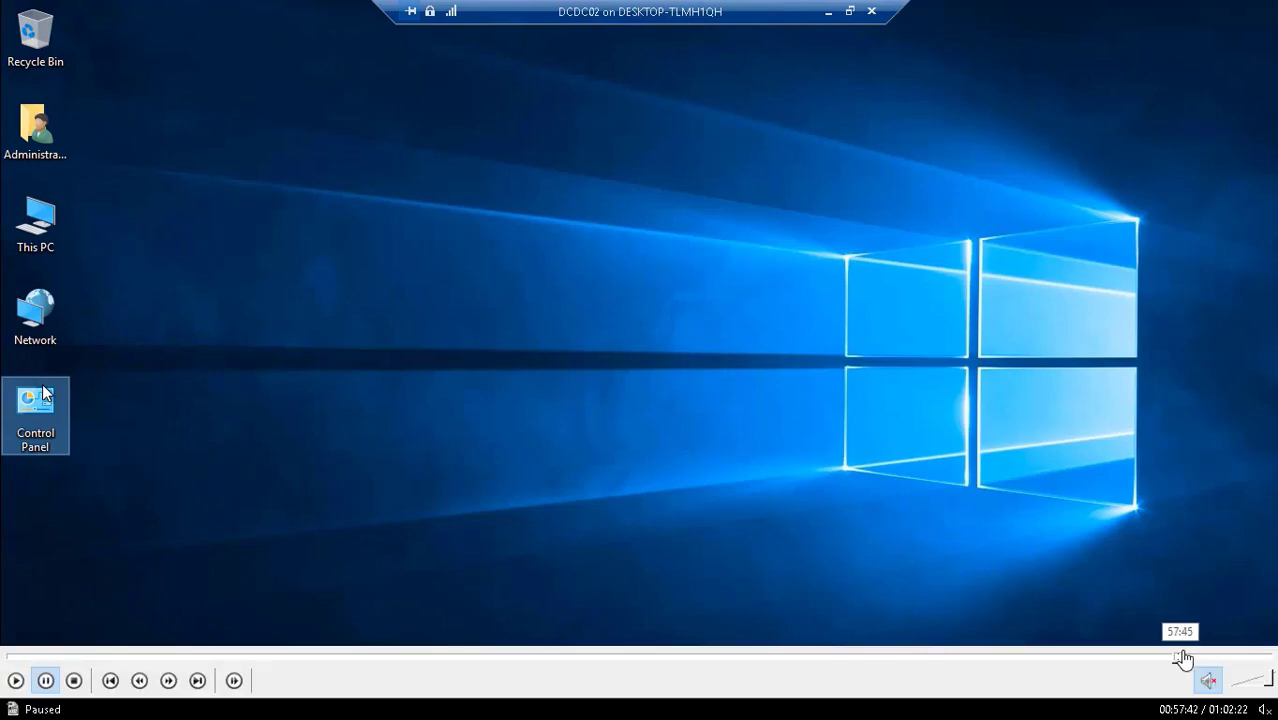
- Start the DCDC01 virtual machine and bring up its console
{"action": "left_click", "coordinate": [1186, 657]}
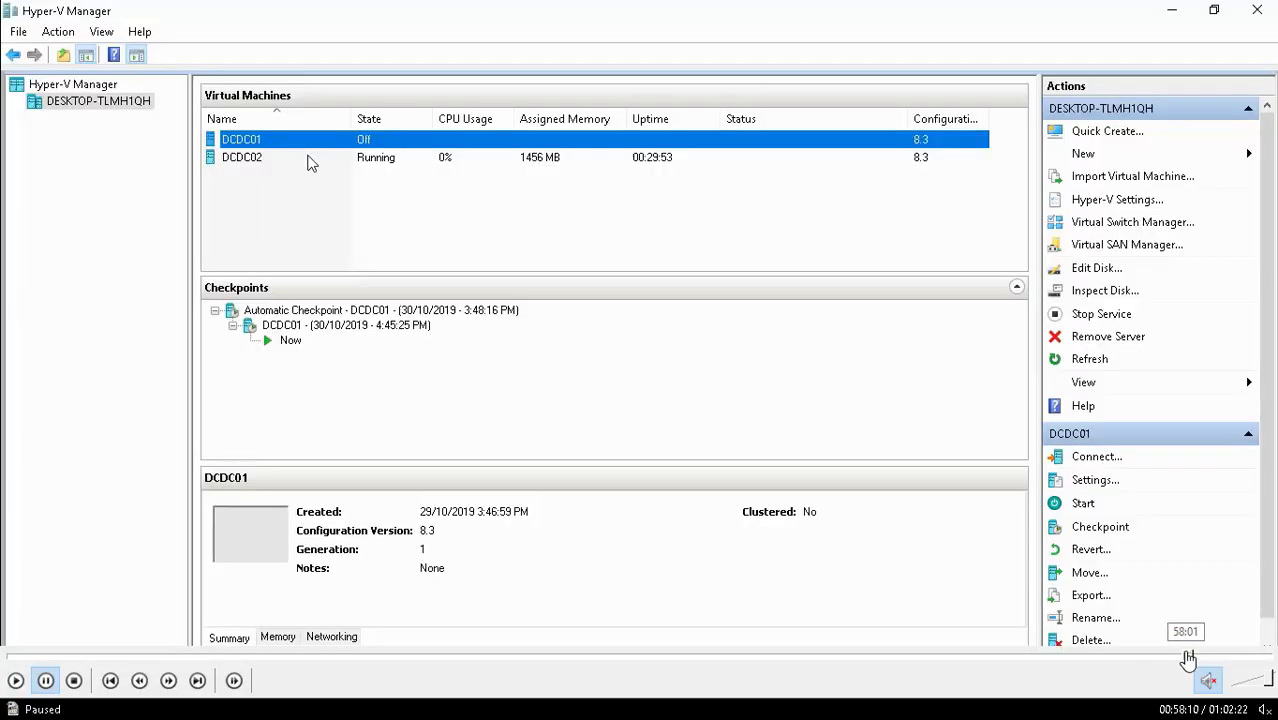
{"action": "left_click", "coordinate": [1193, 657]}
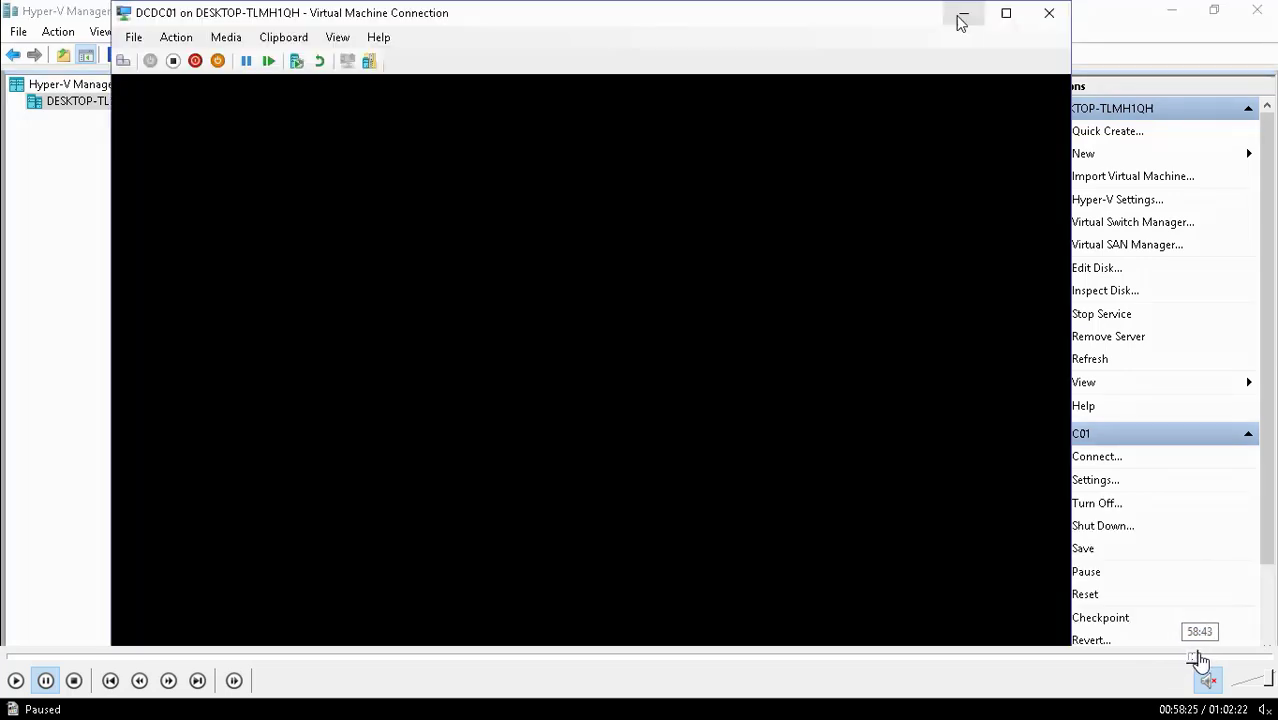
{"action": "left_click", "coordinate": [1200, 657]}
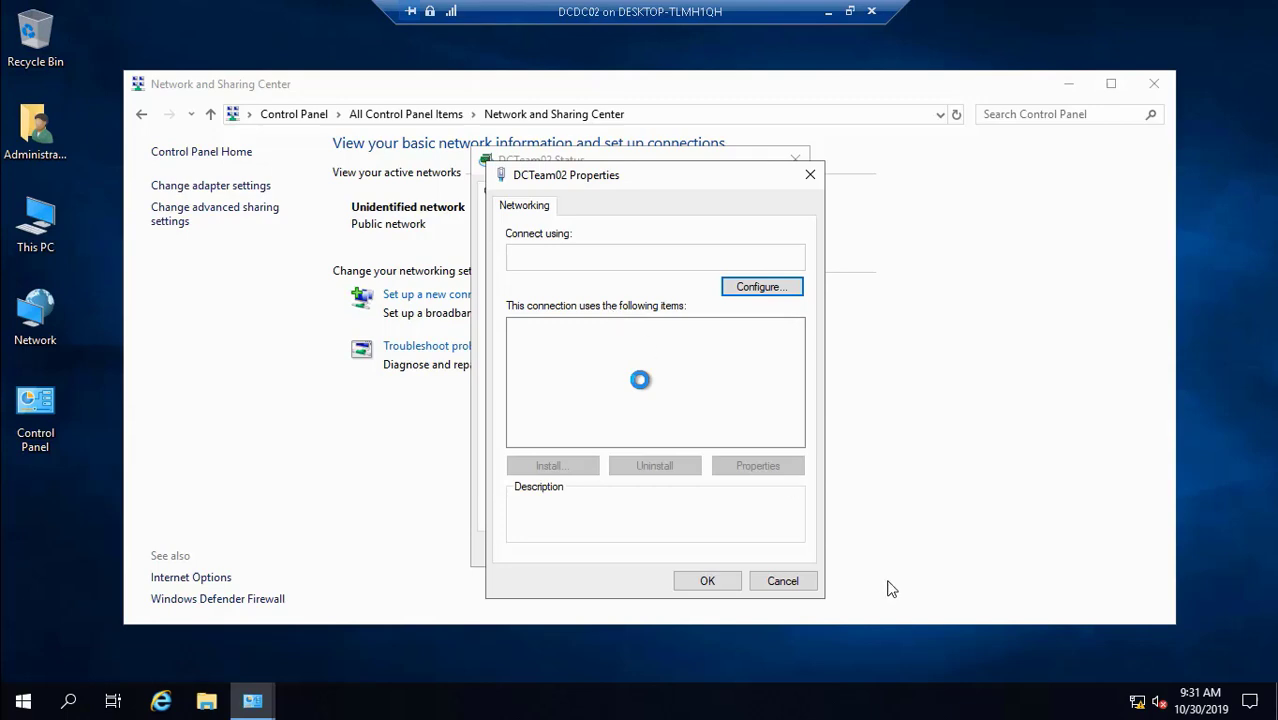
{"action": "left_click", "coordinate": [1193, 660]}
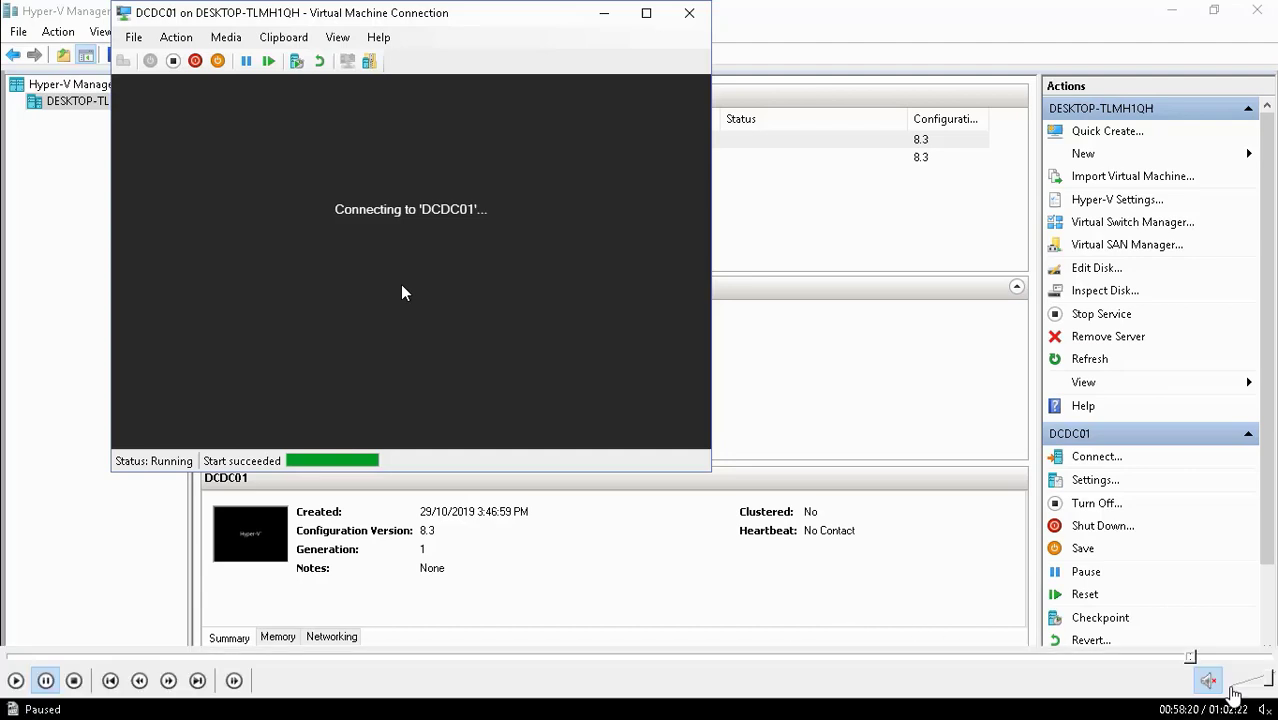
{"action": "left_click", "coordinate": [1186, 658]}
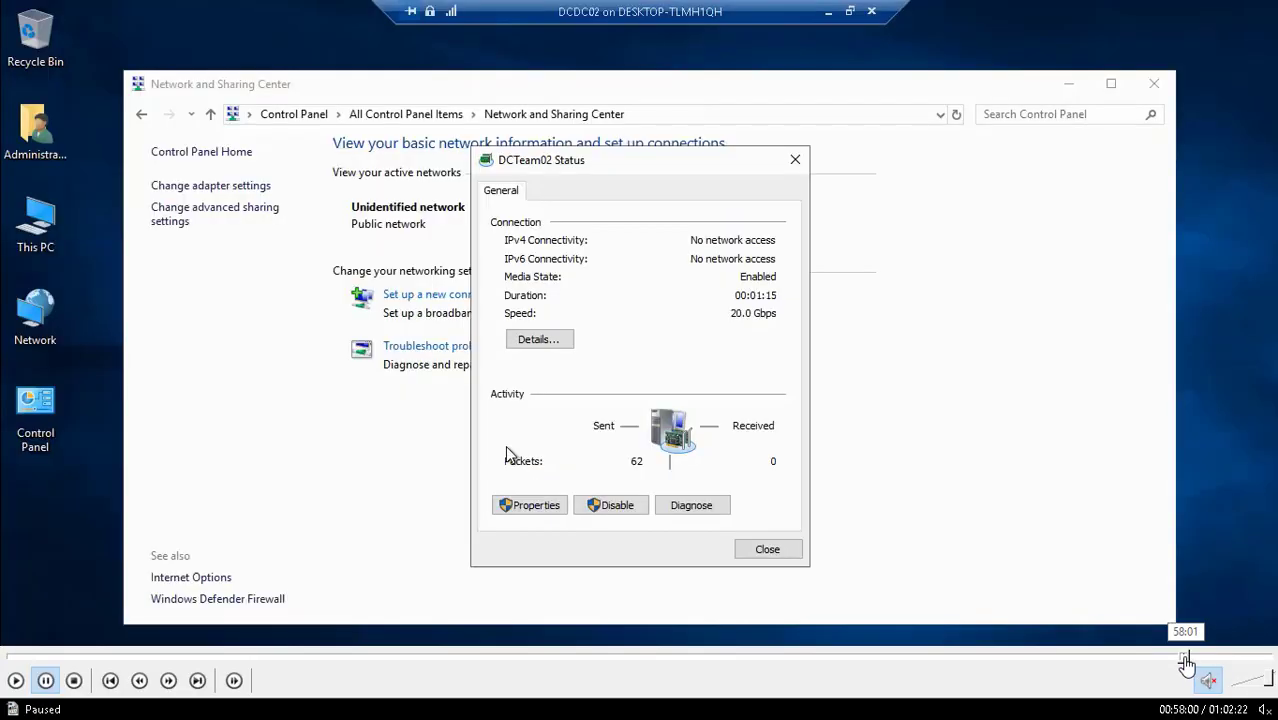
{"action": "left_click", "coordinate": [1180, 658]}
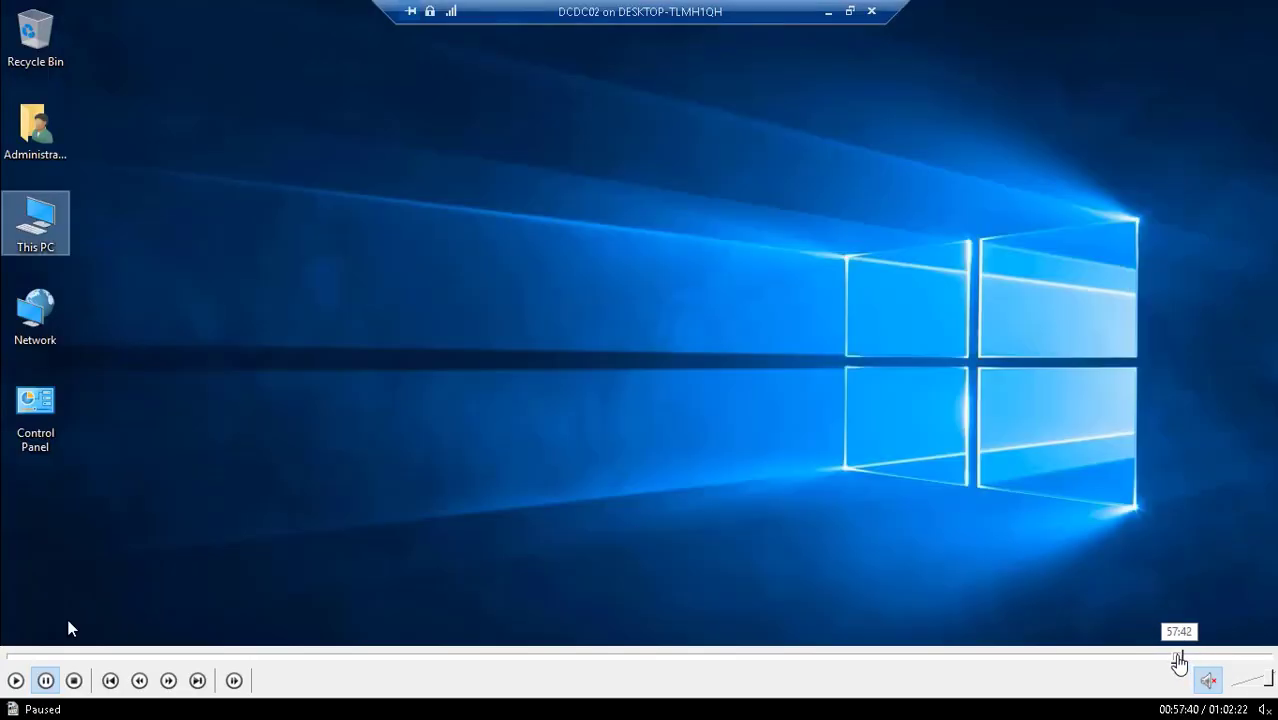
{"action": "left_click", "coordinate": [1182, 658]}
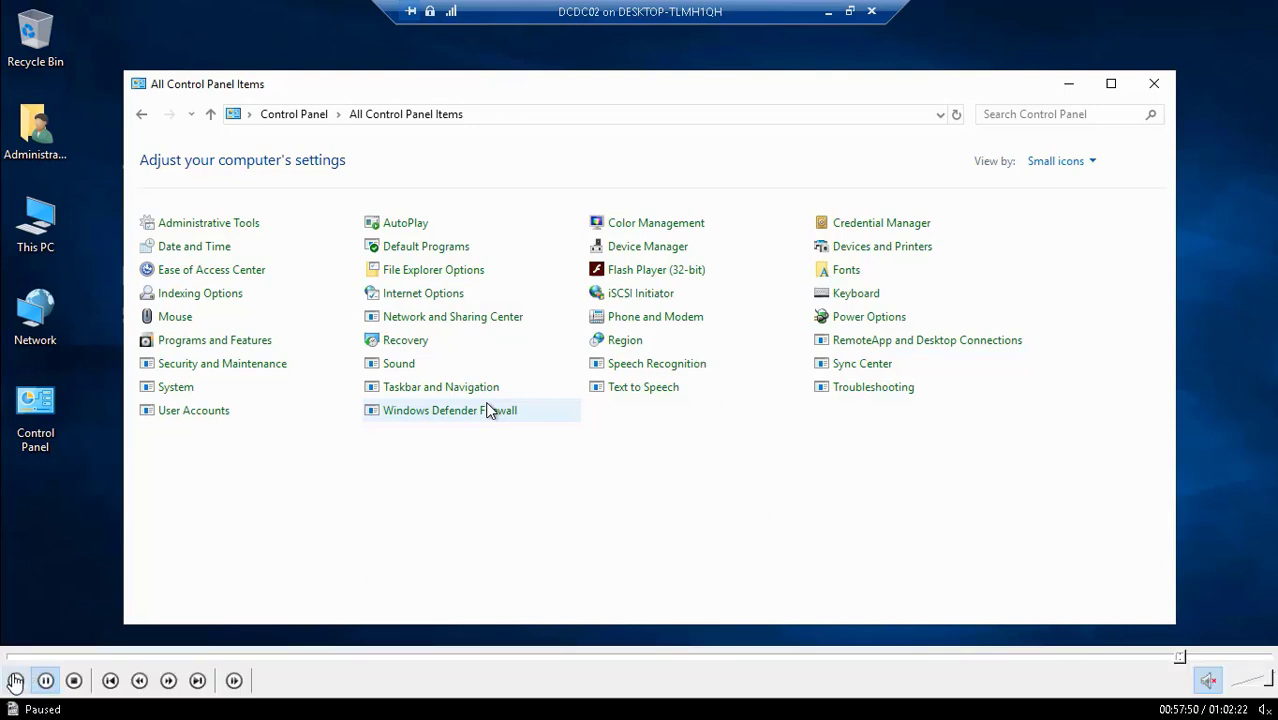
{"action": "left_click", "coordinate": [16, 682]}
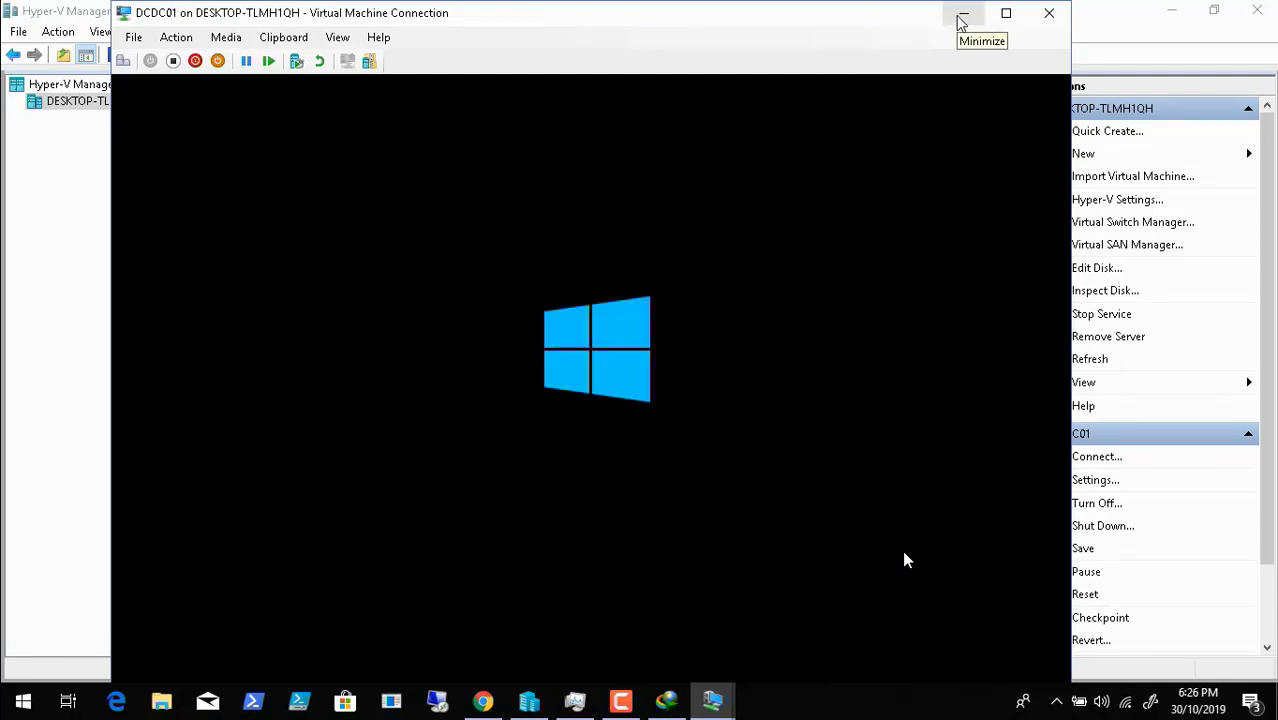
- Minimize DCDC01's console and list the open VM Connection windows
{"action": "left_click", "coordinate": [958, 16]}
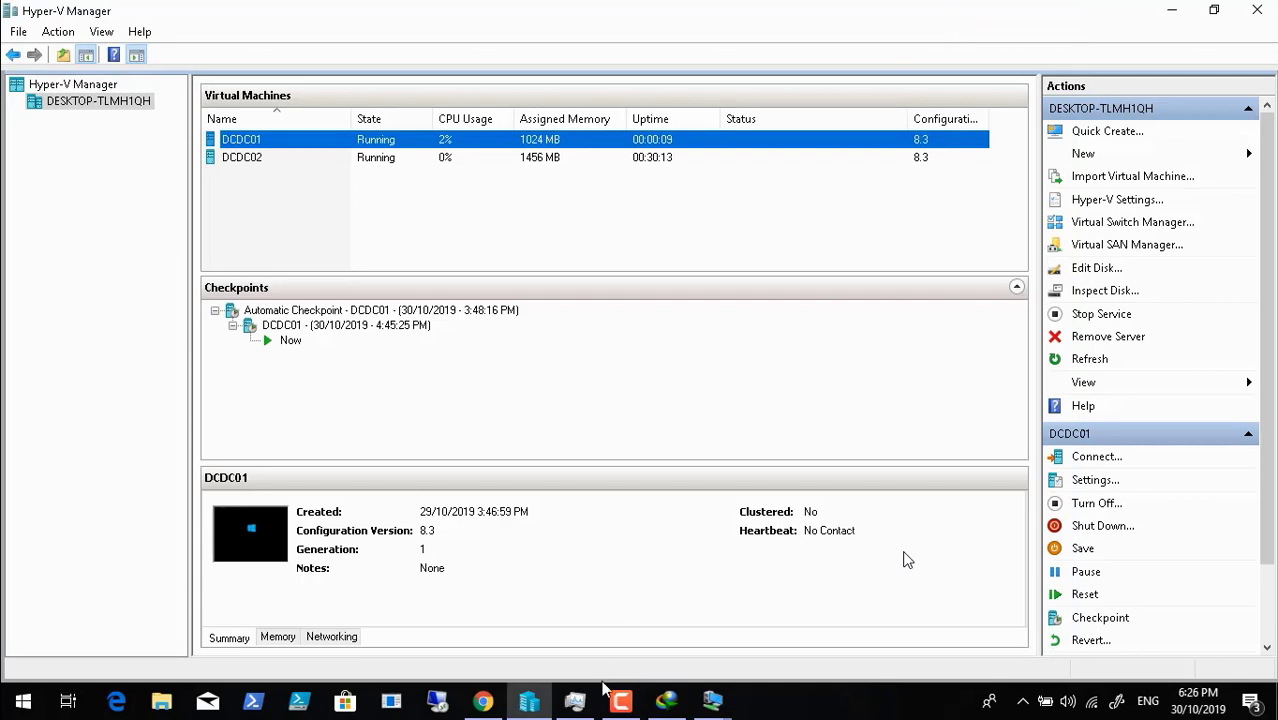
{"action": "left_click", "coordinate": [621, 700]}
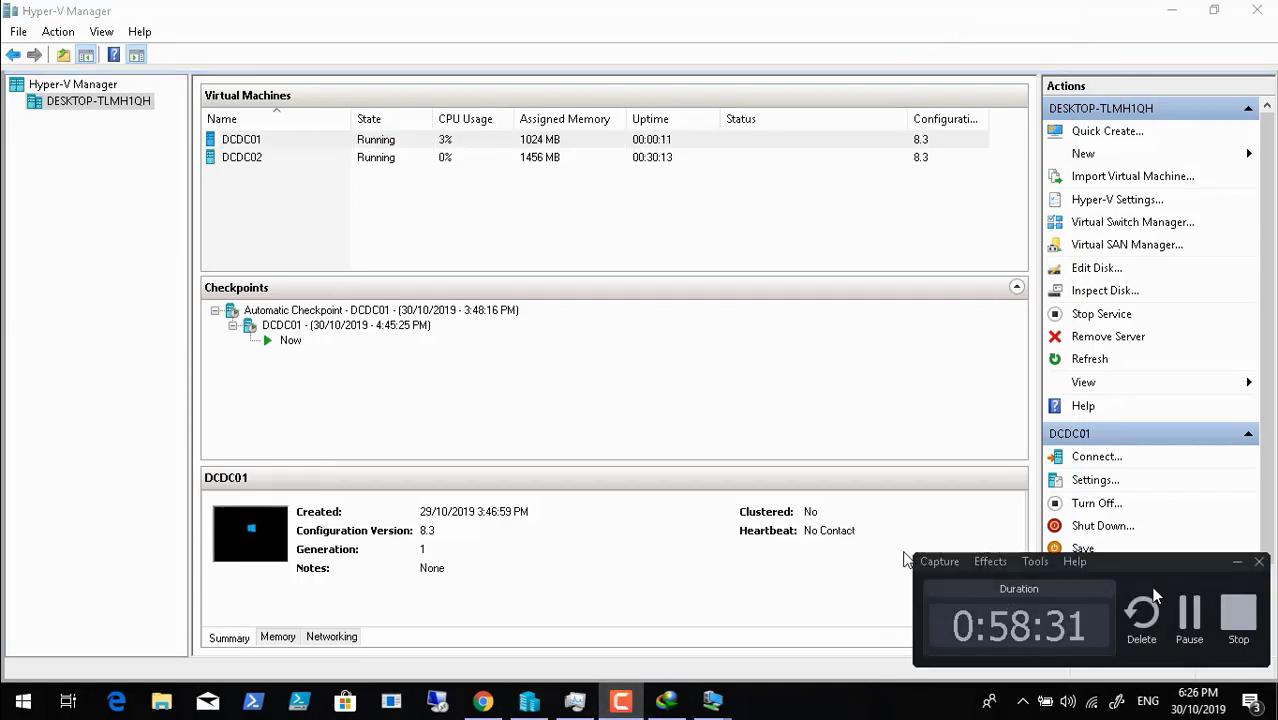
{"action": "left_click", "coordinate": [1189, 615]}
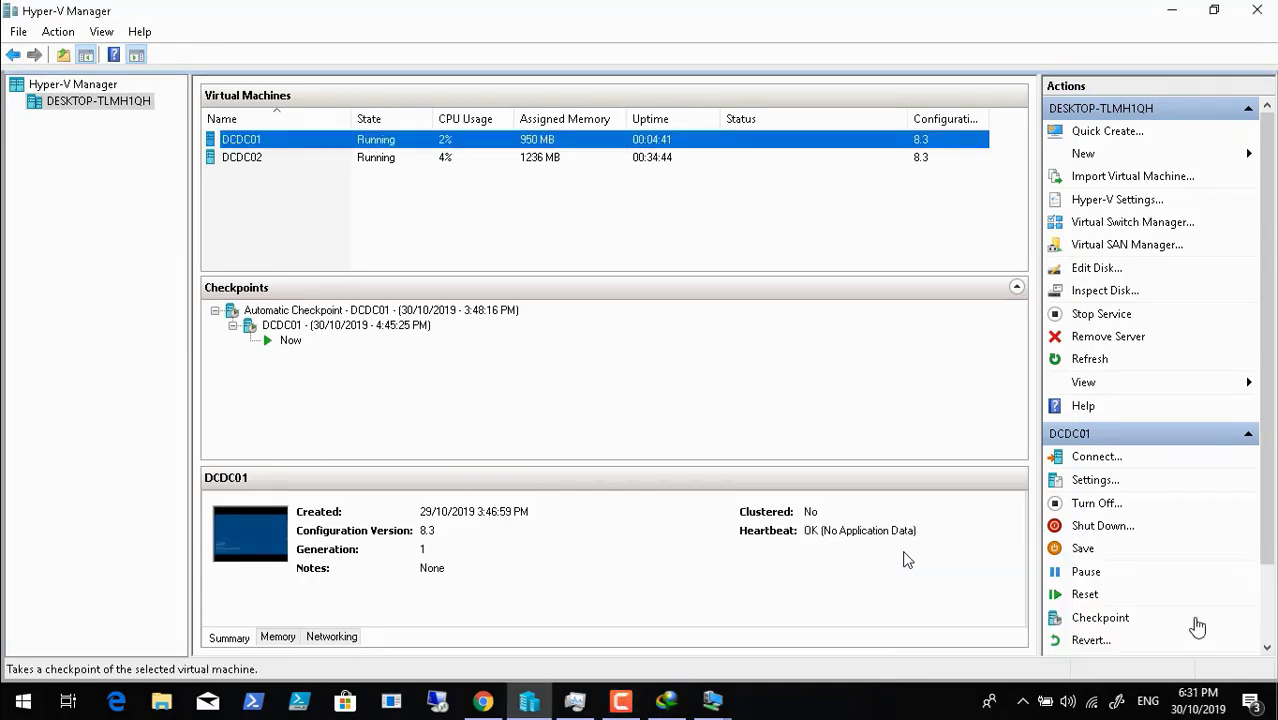
{"action": "left_click", "coordinate": [712, 700]}
- Switch to DCDC02's console and open DCTeam02's IPv4 properties
{"action": "left_click", "coordinate": [610, 620]}
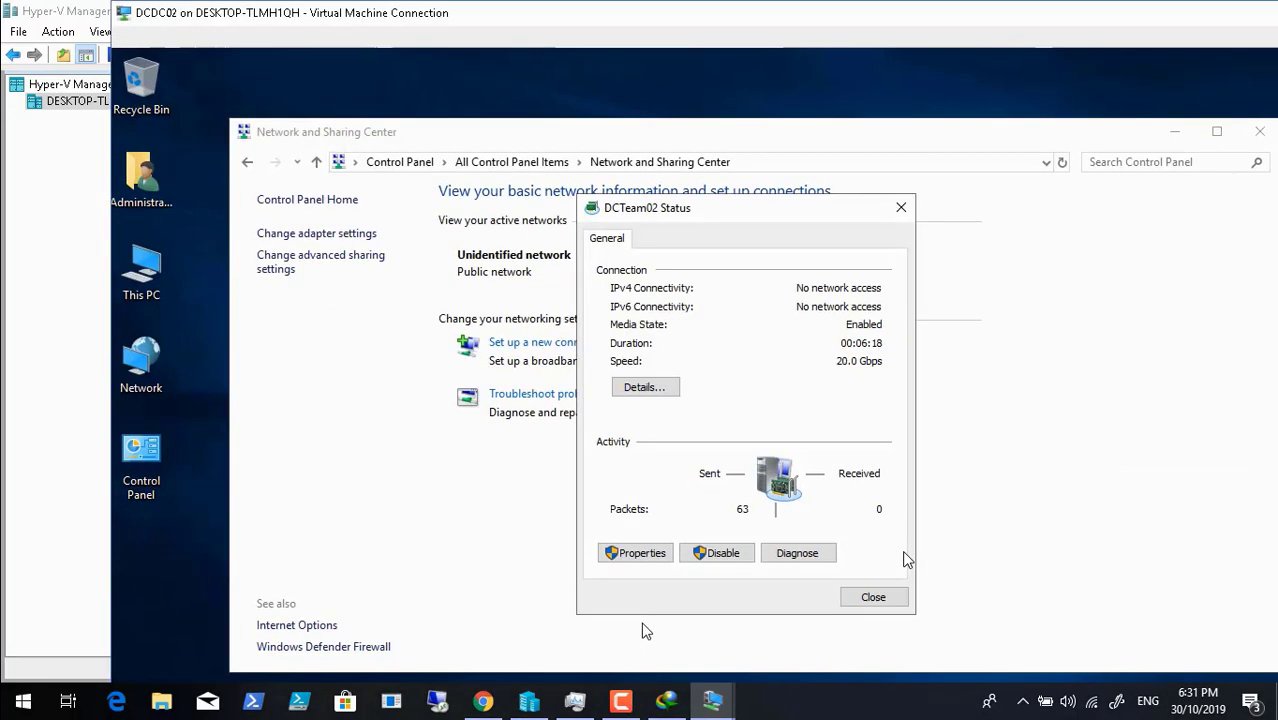
{"action": "left_click", "coordinate": [536, 507]}
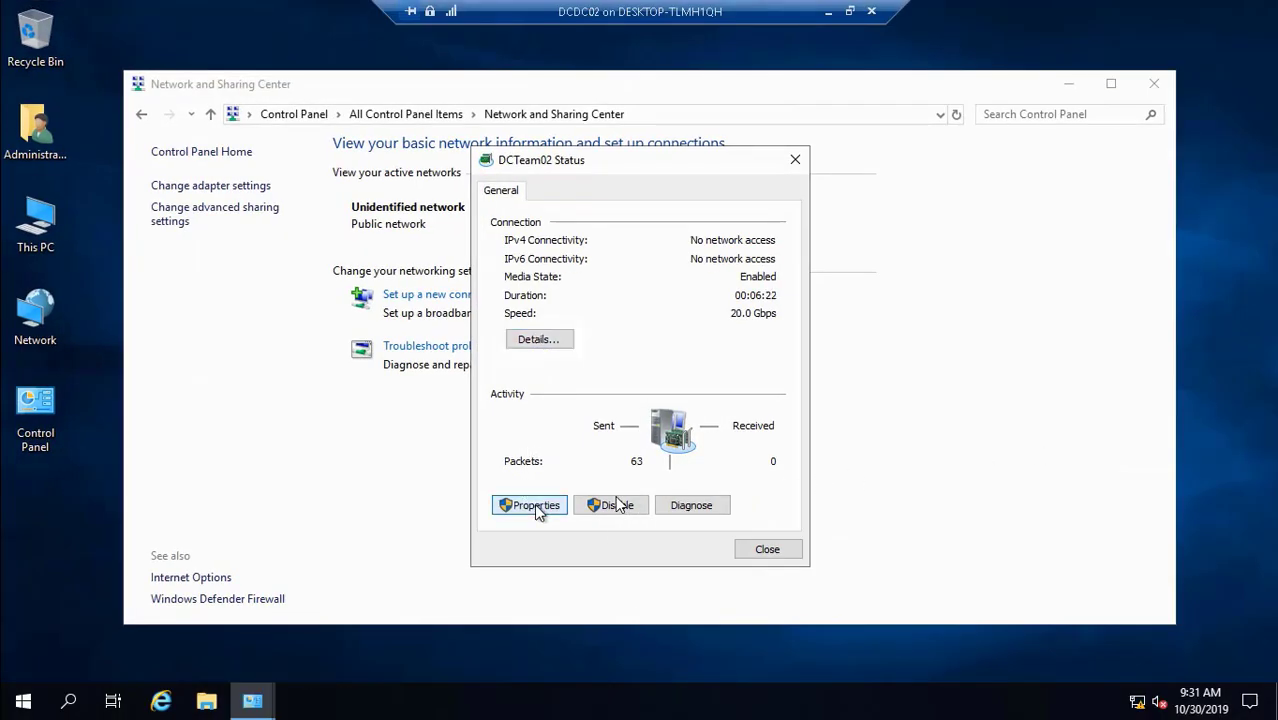
{"action": "left_click", "coordinate": [538, 507]}
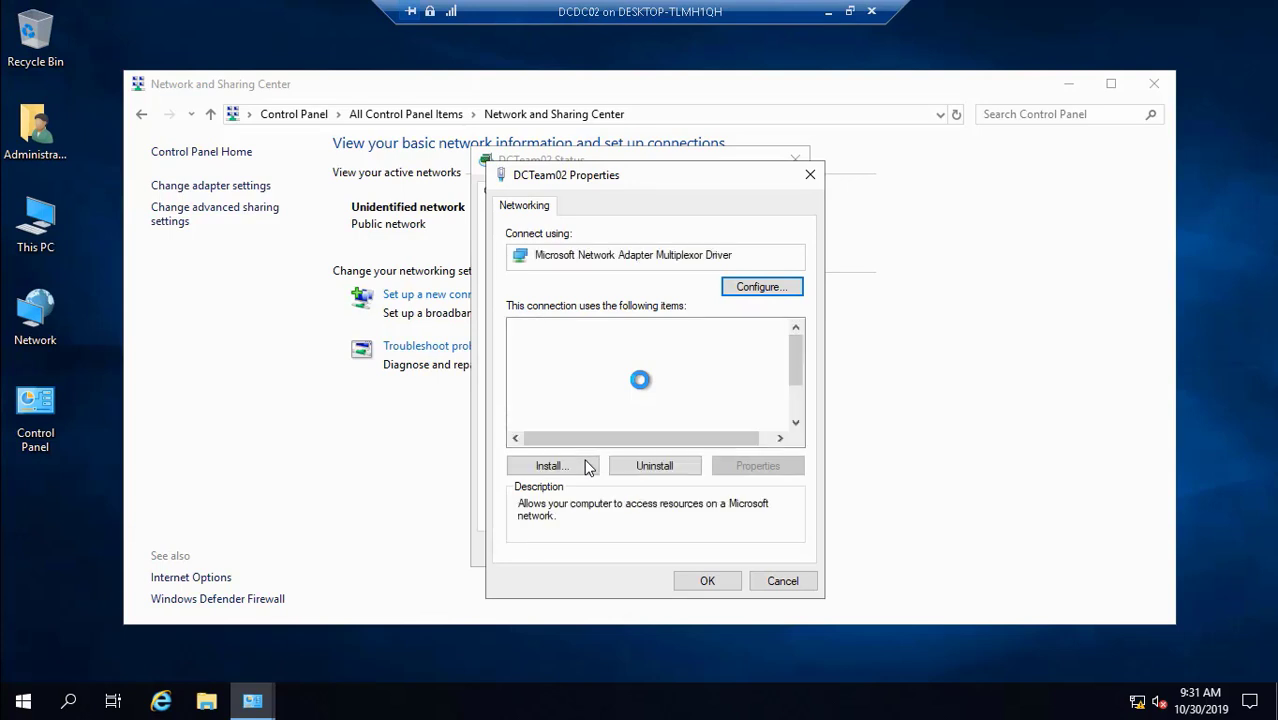
{"action": "left_click", "coordinate": [620, 408]}
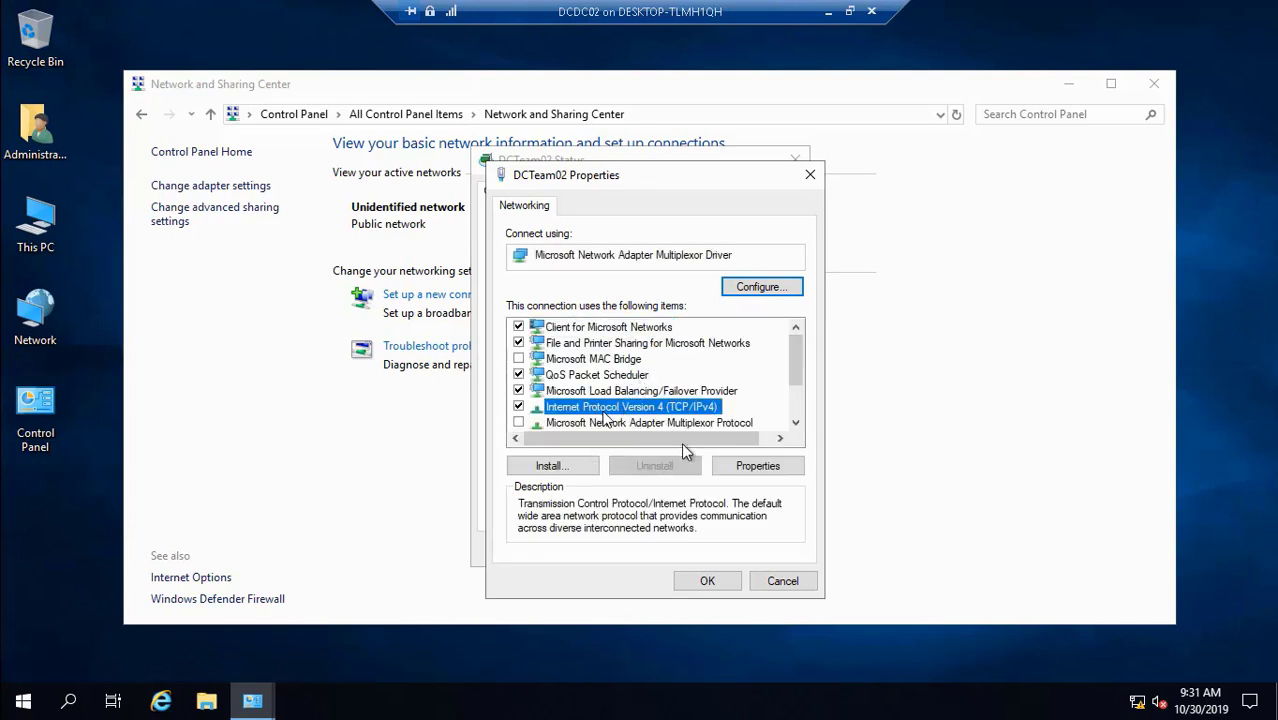
{"action": "left_click", "coordinate": [745, 467]}
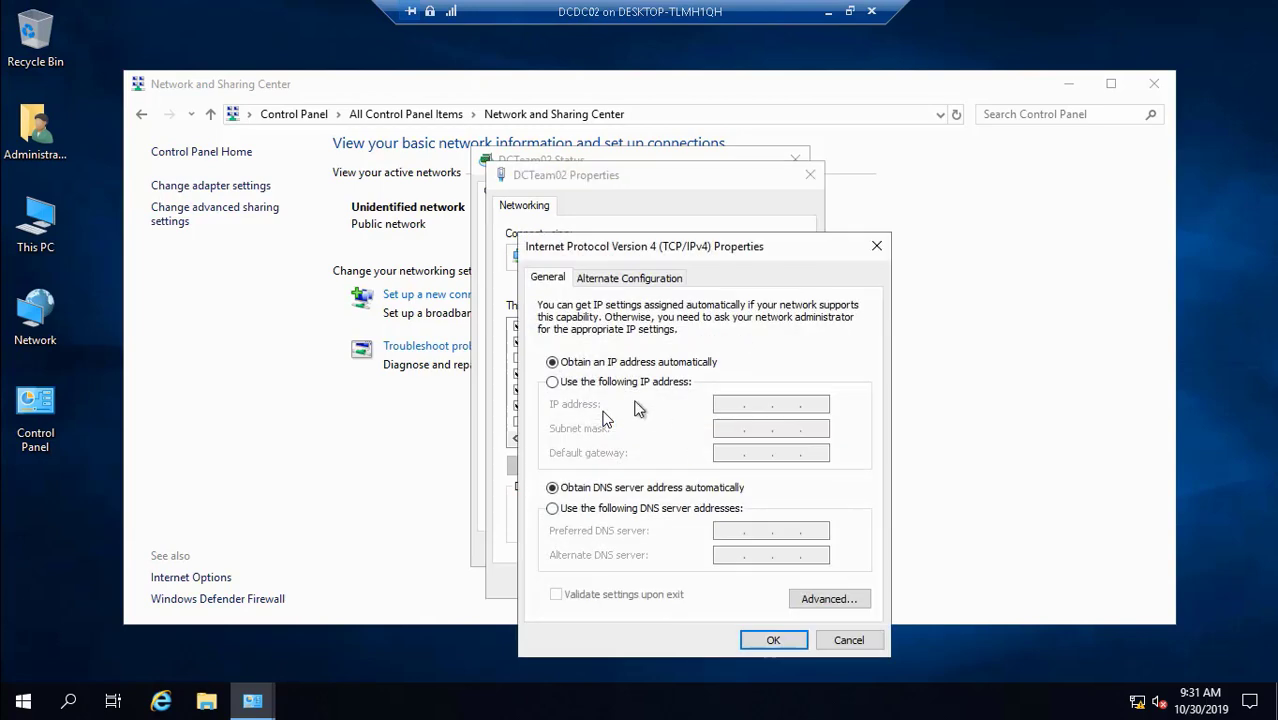
- Set static IPv4 10.0.1.21, mask 255.0.0.0, and preferred DNS server 10.0.1.20
{"action": "left_click", "coordinate": [596, 385]}
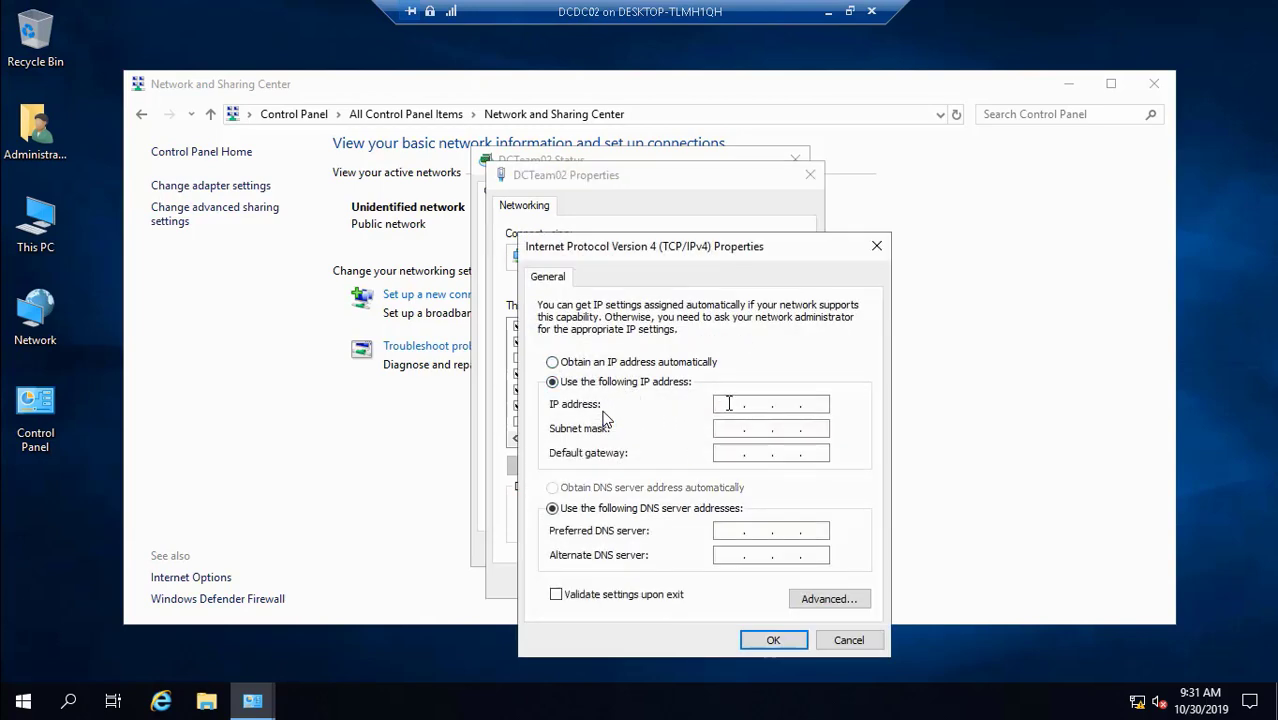
{"action": "left_click", "coordinate": [729, 403]}
{"action": "type", "text": "10.0.1.21"}
{"action": "left_click", "coordinate": [734, 430]}
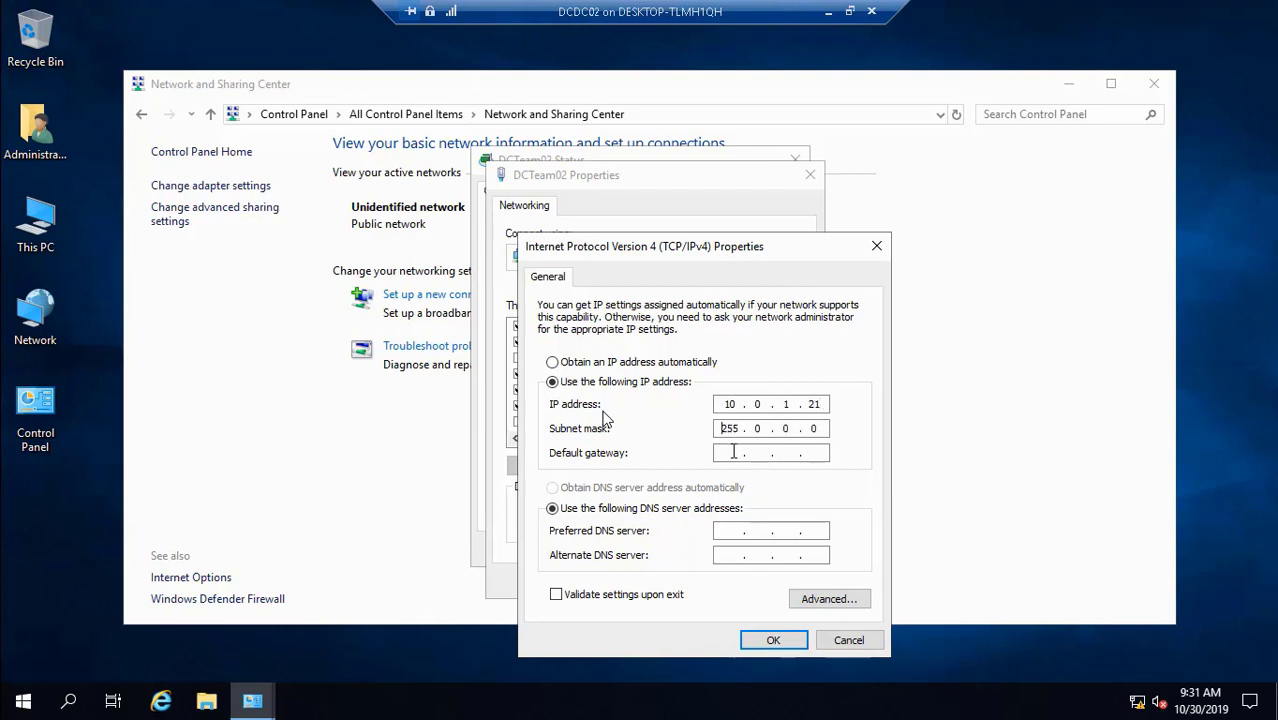
{"action": "left_click", "coordinate": [733, 452]}
{"action": "left_click", "coordinate": [728, 530]}
{"action": "type", "text": "10 . . ."}
{"action": "left_click", "coordinate": [765, 530]}
{"action": "type", "text": "1.20"}
{"action": "left_click", "coordinate": [831, 598]}
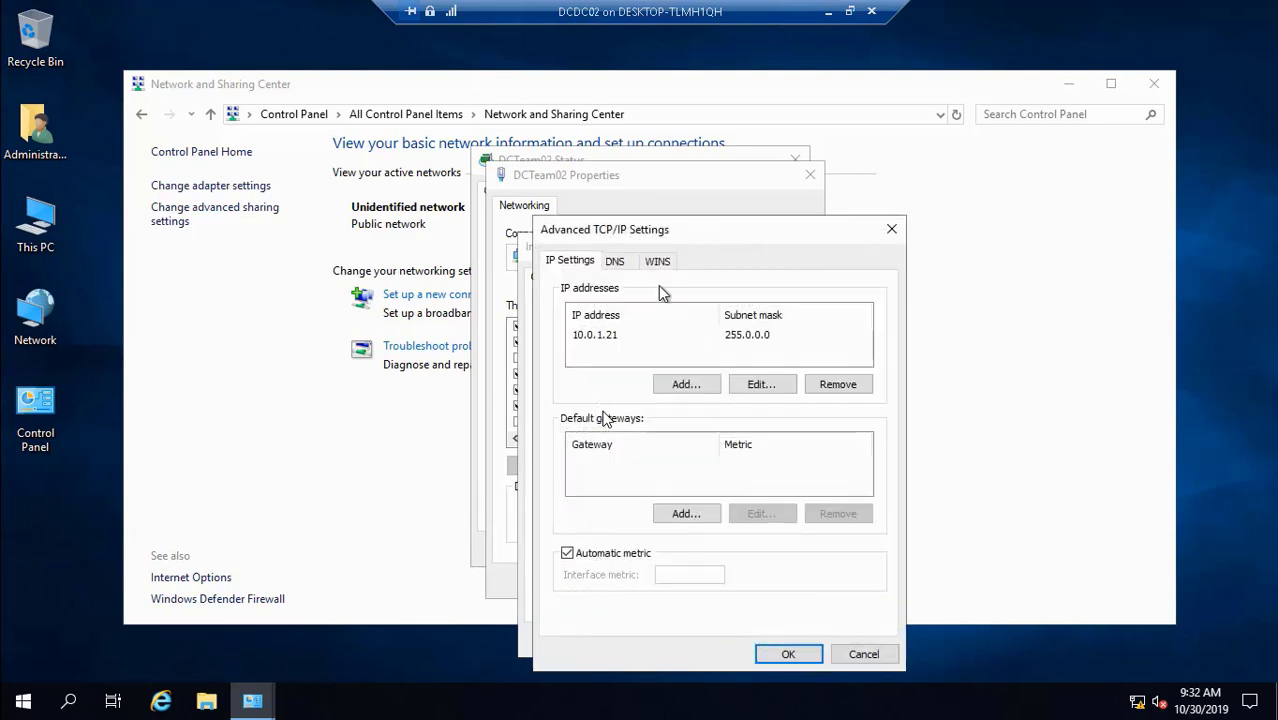
- Enable NetBIOS over TCP/IP, add WINS server 10.0.1.20, and confirm the advanced settings
{"action": "left_click", "coordinate": [657, 263]}
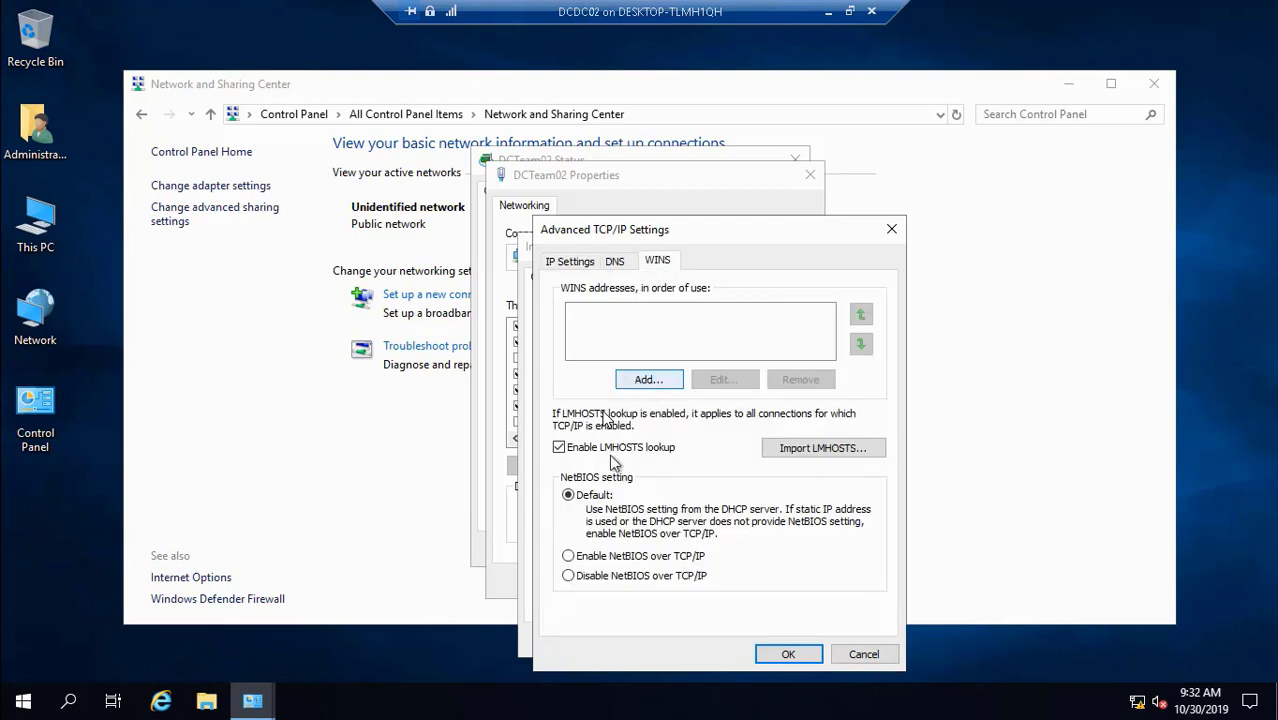
{"action": "left_click", "coordinate": [572, 558]}
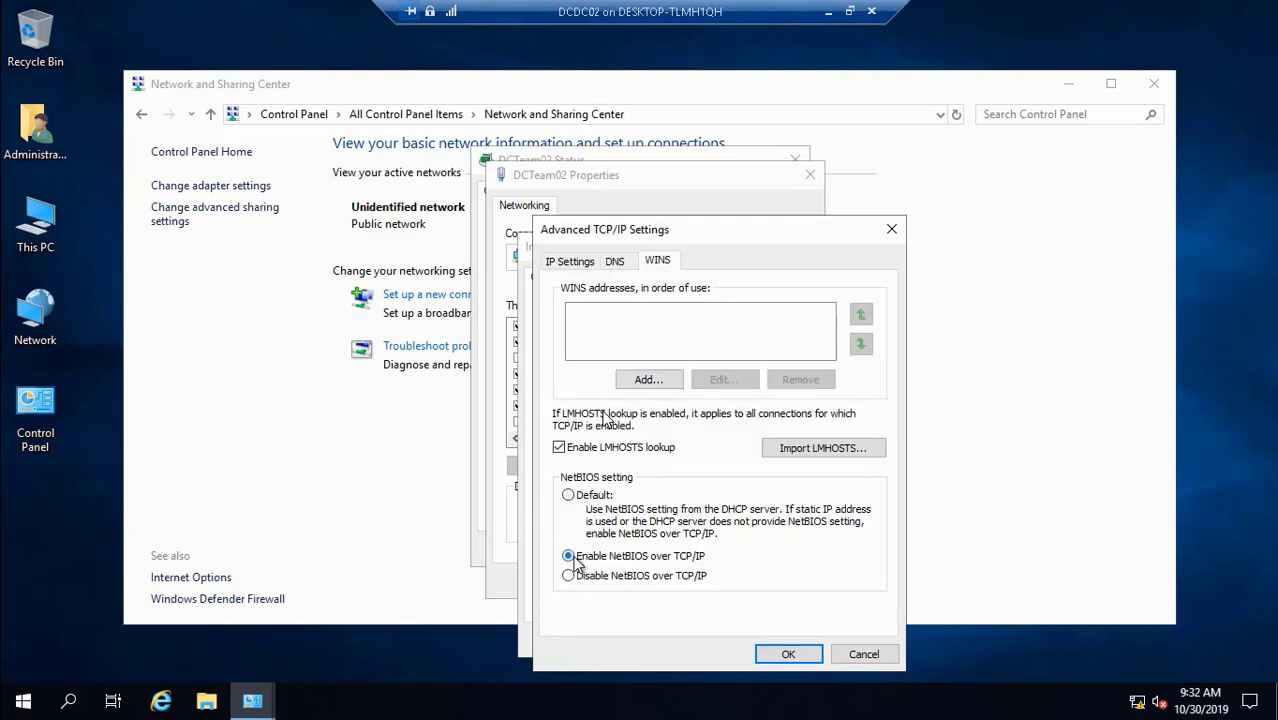
{"action": "left_click", "coordinate": [649, 380]}
{"action": "type", "text": "10 . "}
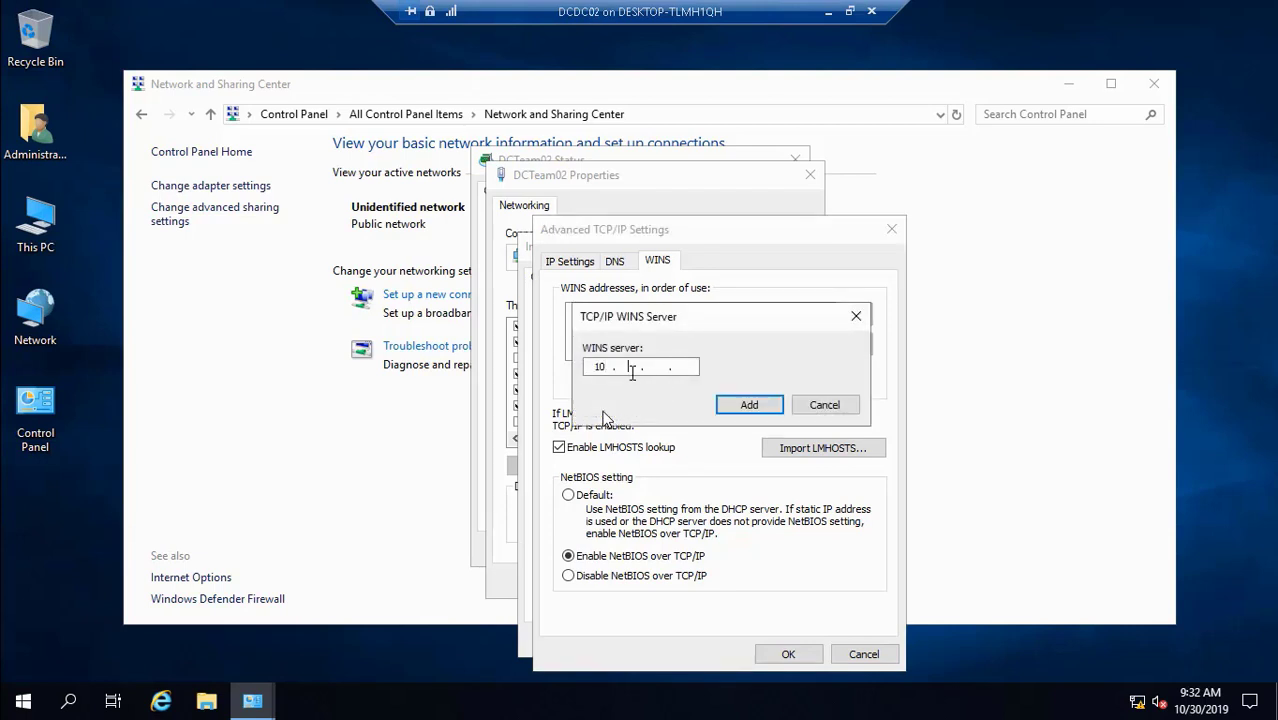
{"action": "type", "text": "0 . "}
{"action": "type", "text": "1 . "}
{"action": "type", "text": "10"}
{"action": "left_click", "coordinate": [736, 407]}
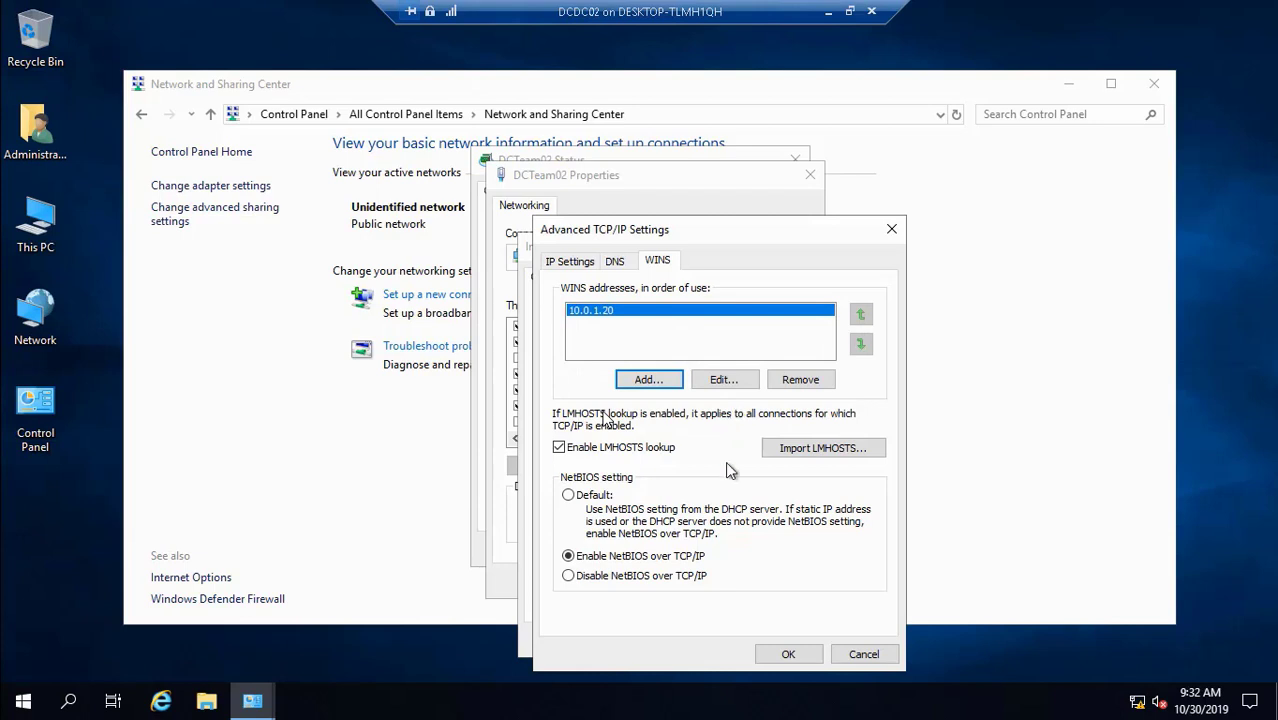
{"action": "left_click", "coordinate": [787, 654]}
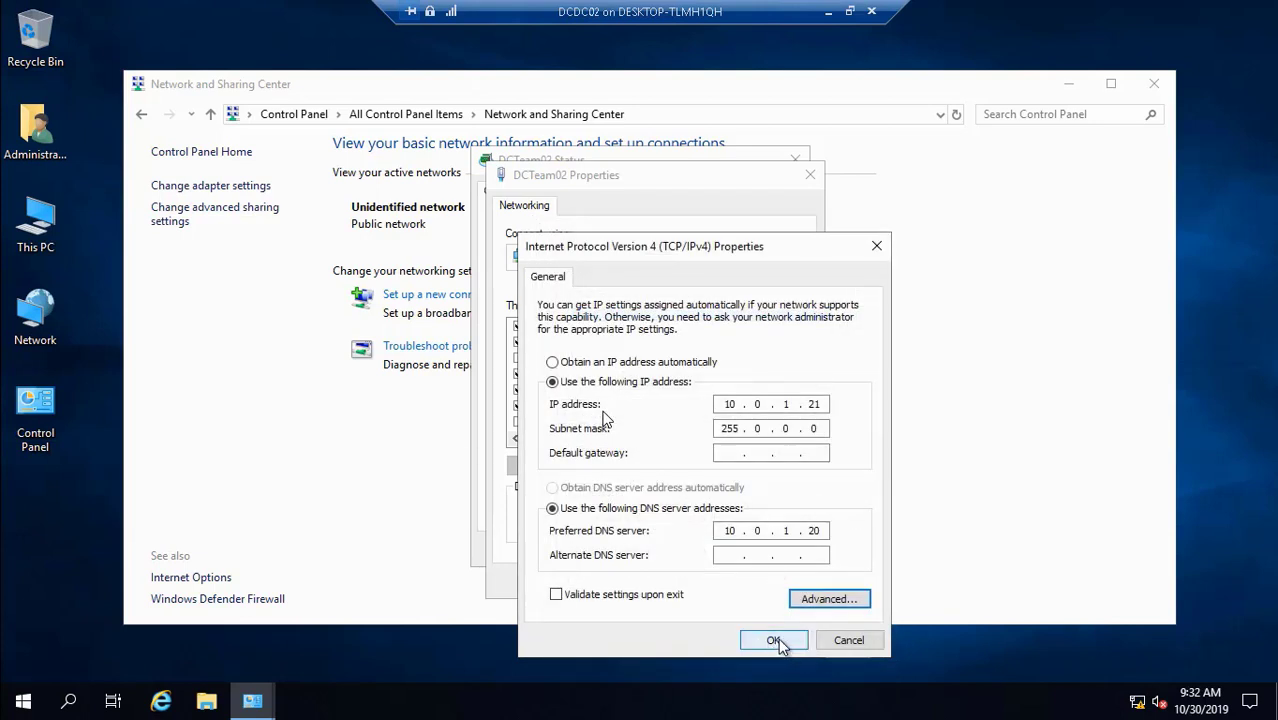
- Enter subnet mask 255.255.255.0, save the IPv4 settings, and close the DCTeam02 Properties and Status windows
{"action": "left_click", "coordinate": [761, 428]}
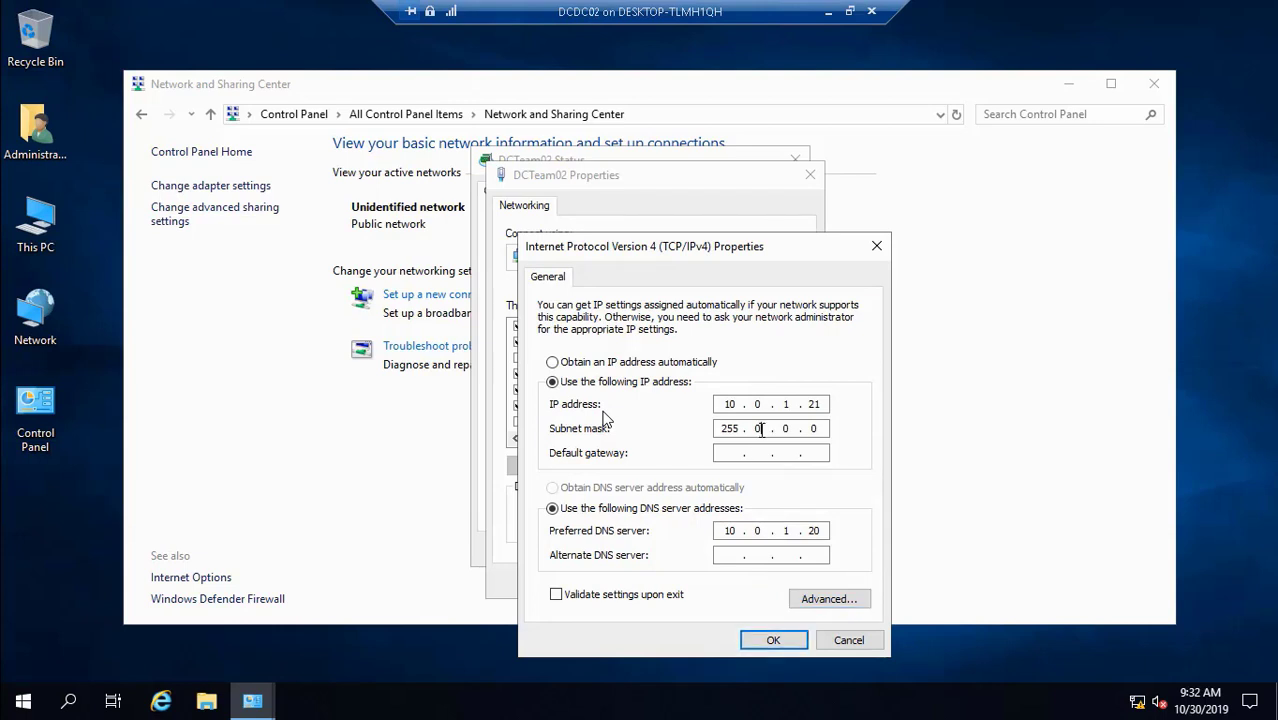
{"action": "type", "text": "255 . 255 . 255"}
{"action": "left_click", "coordinate": [774, 640]}
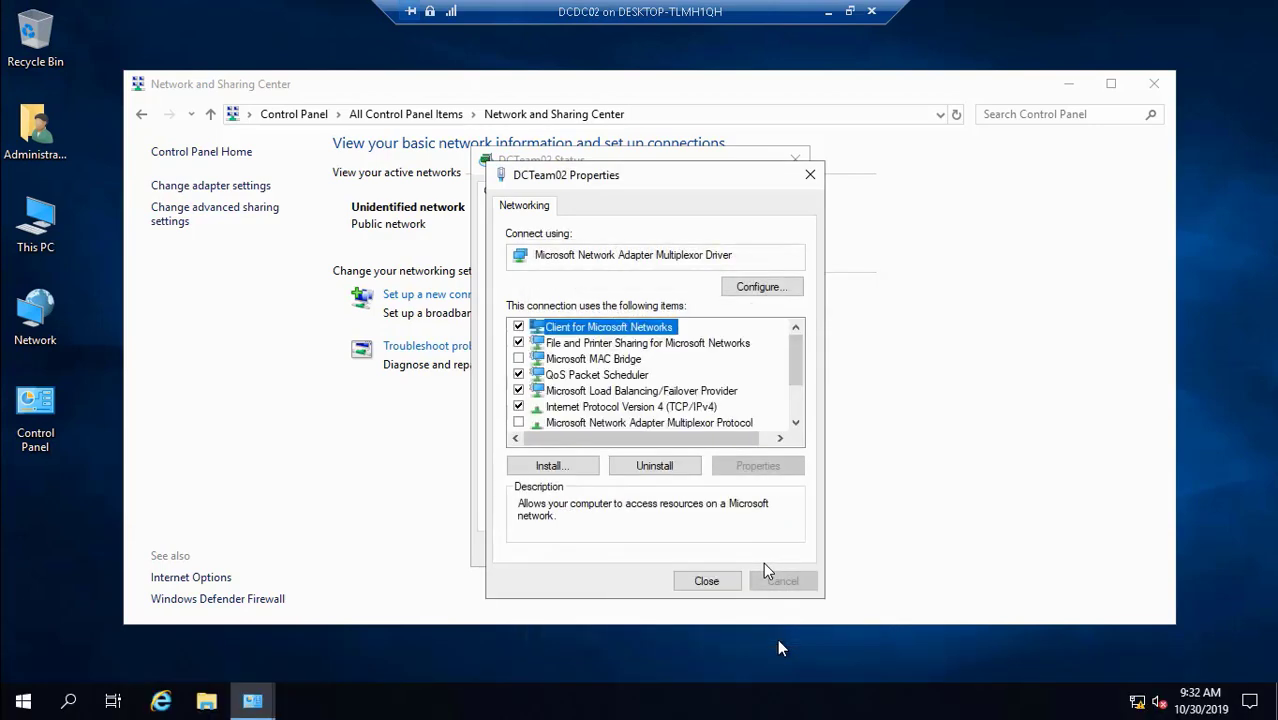
{"action": "left_click", "coordinate": [714, 582]}
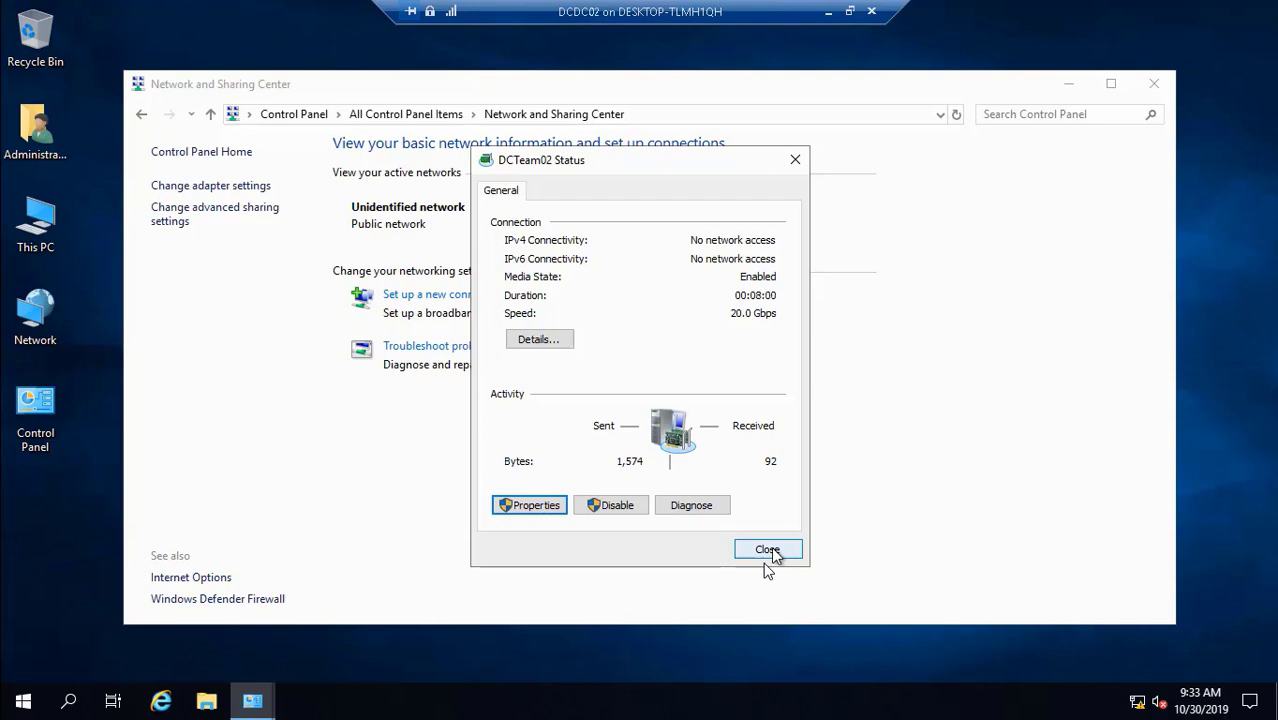
{"action": "left_click", "coordinate": [768, 550]}
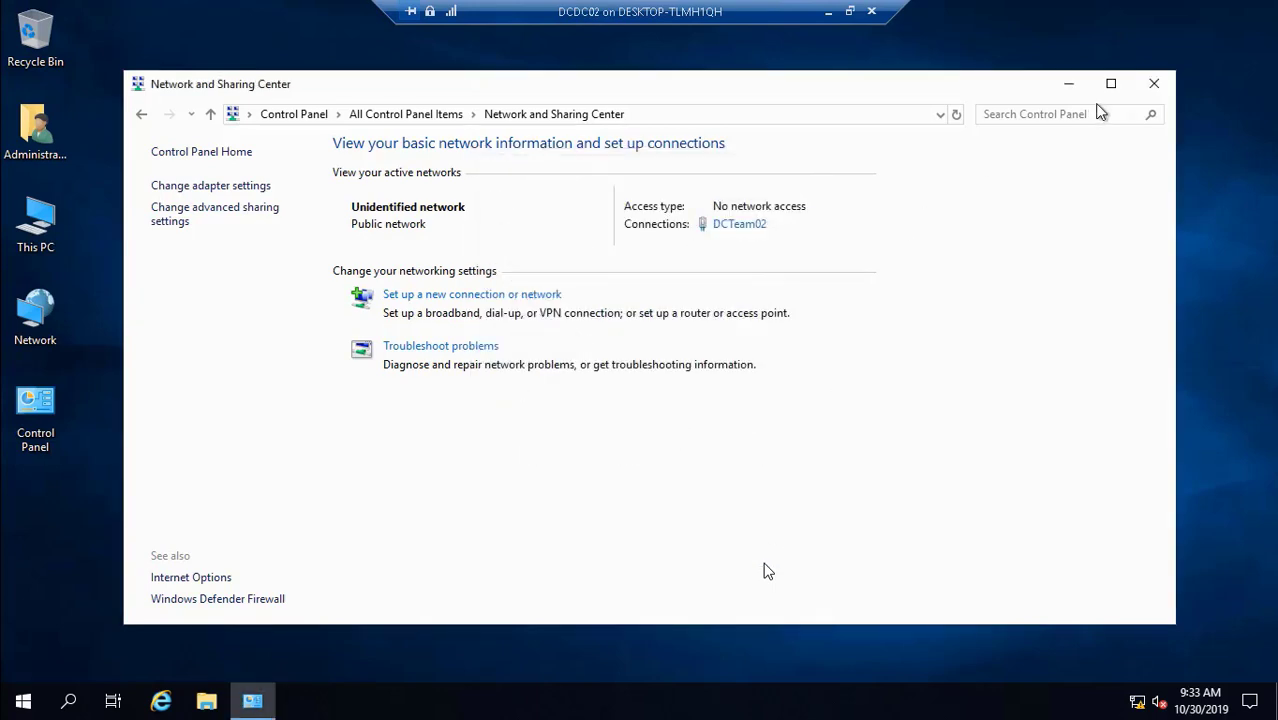
- Close Network and Sharing Center and open a Command Prompt via Run with cmd
{"action": "left_click", "coordinate": [1155, 88]}
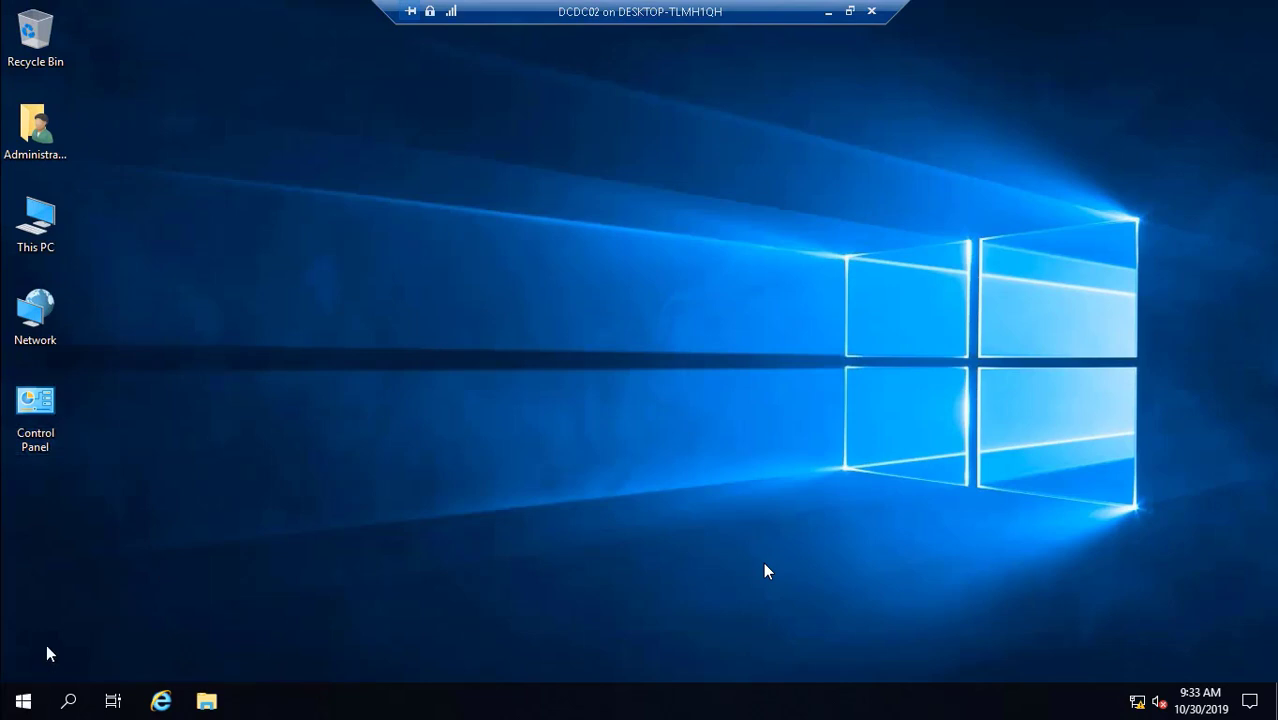
{"action": "right_click", "coordinate": [23, 700]}
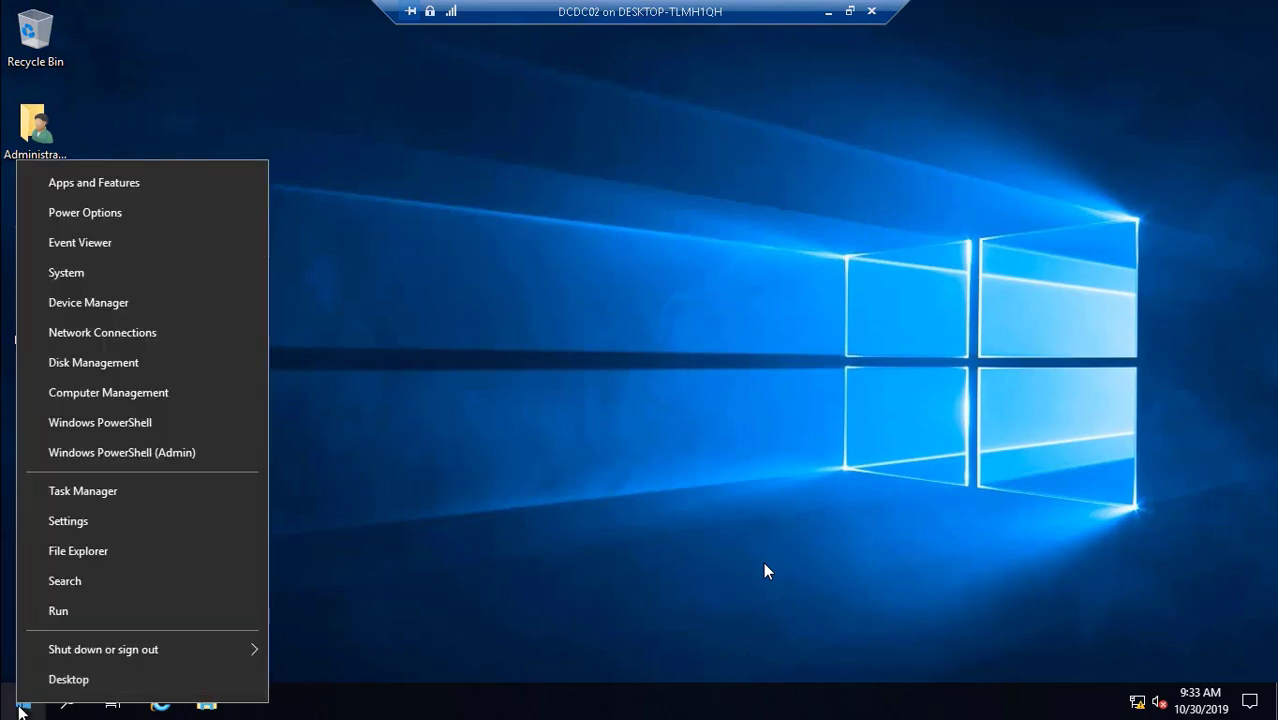
{"action": "left_click", "coordinate": [103, 608]}
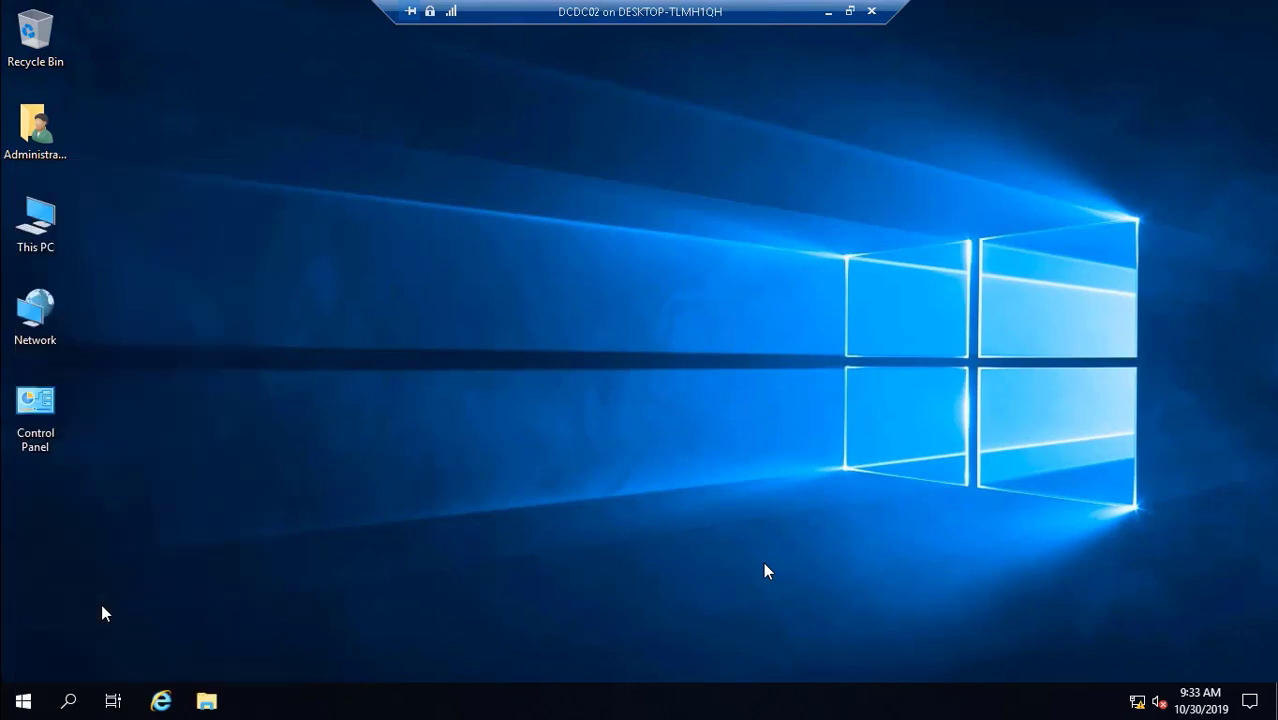
{"action": "type", "text": "winver"}
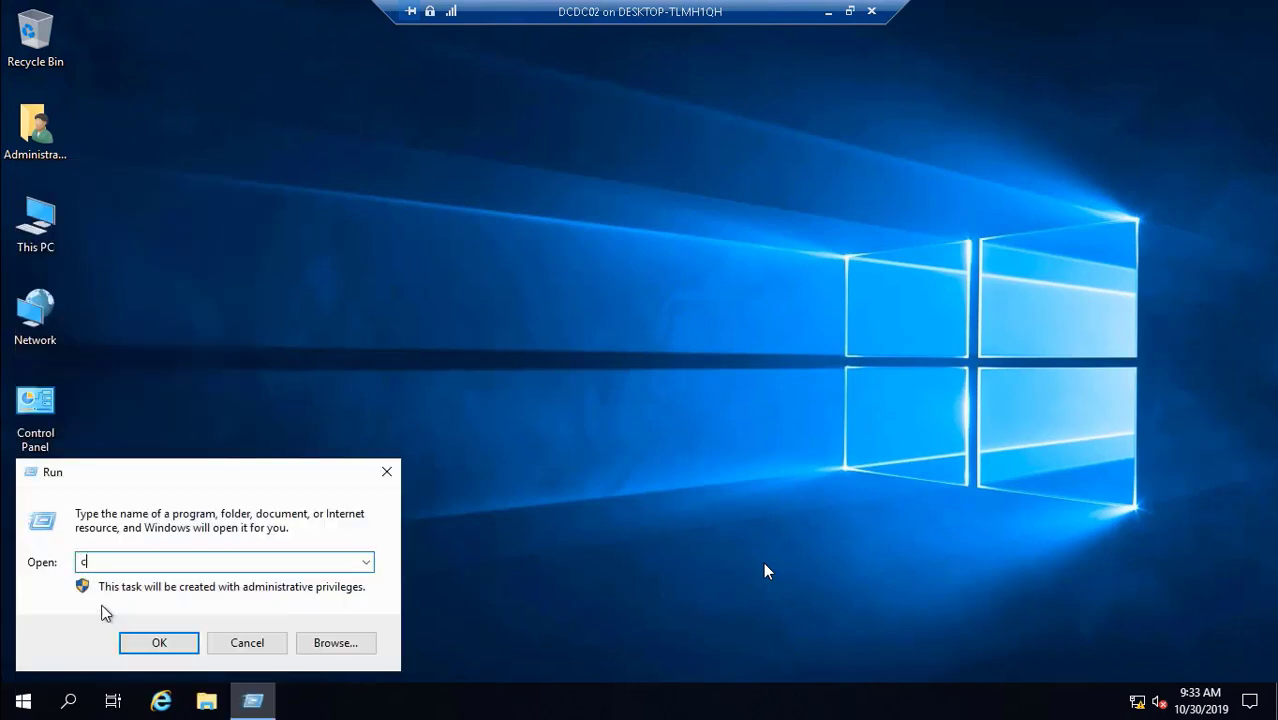
{"action": "key", "text": "Return"}
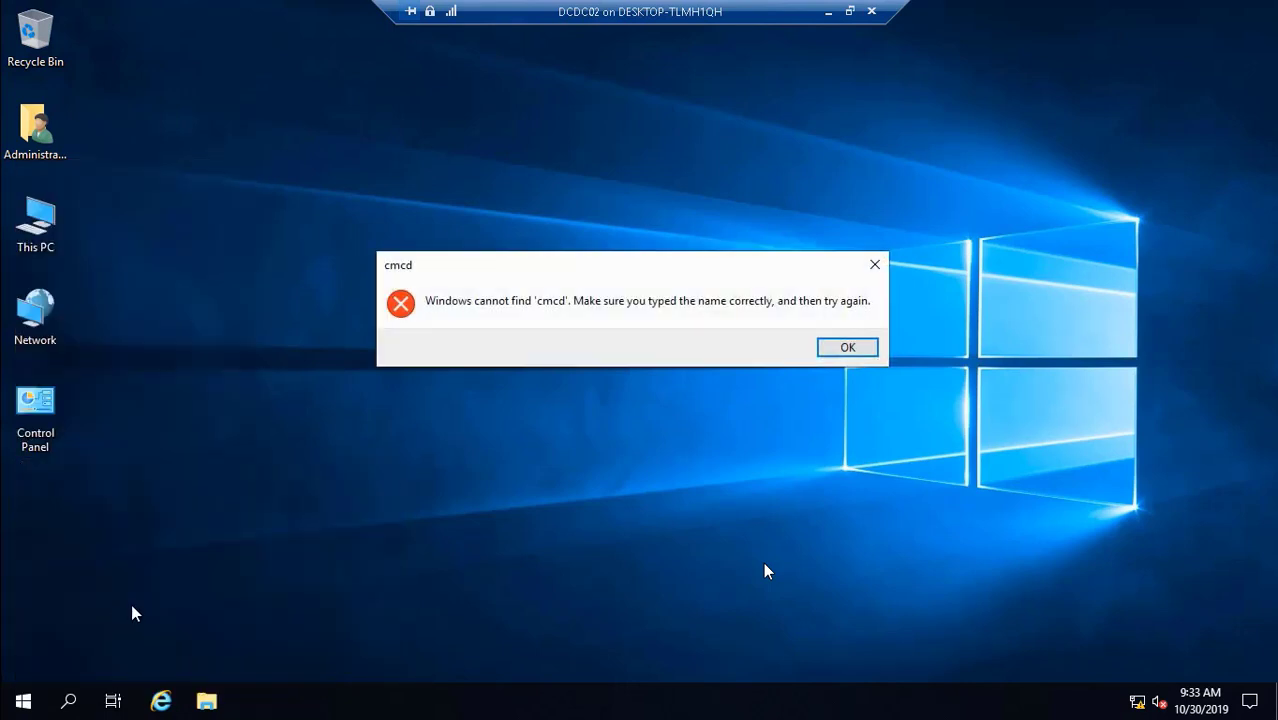
{"action": "left_click", "coordinate": [848, 347]}
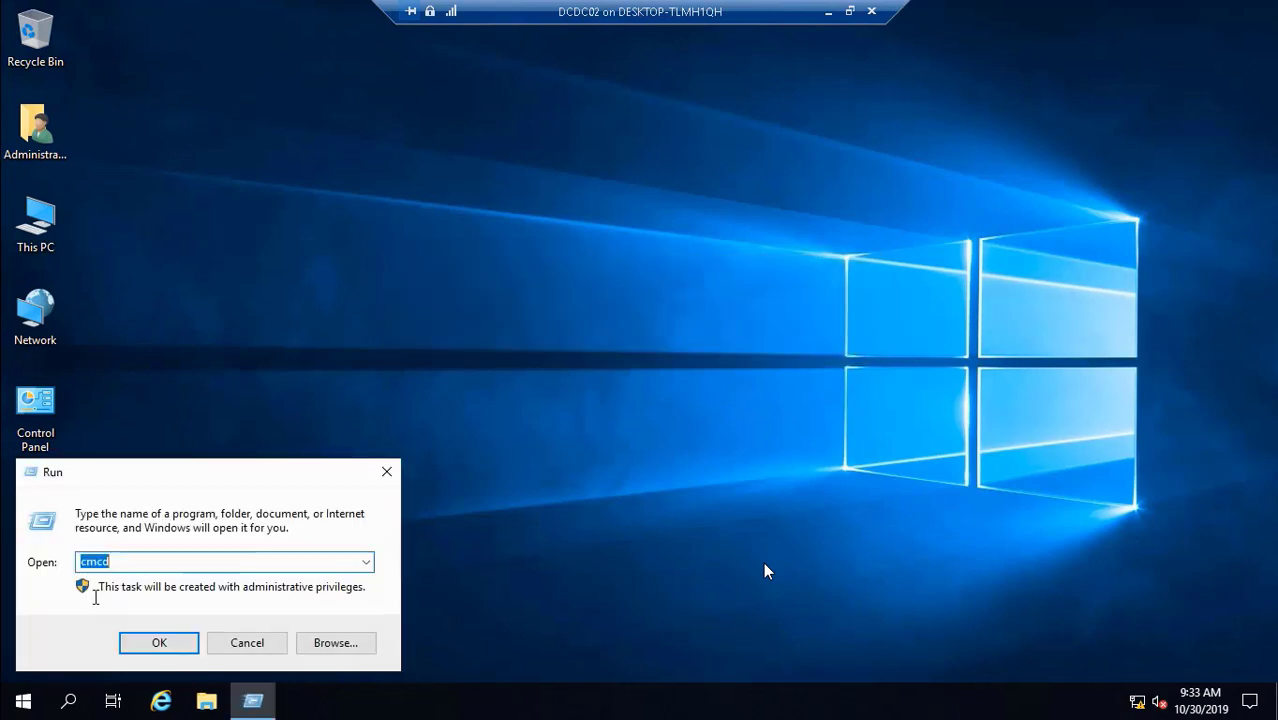
{"action": "key", "text": "BackSpace"}
{"action": "type", "text": "cmd"}
{"action": "key", "text": "Return"}
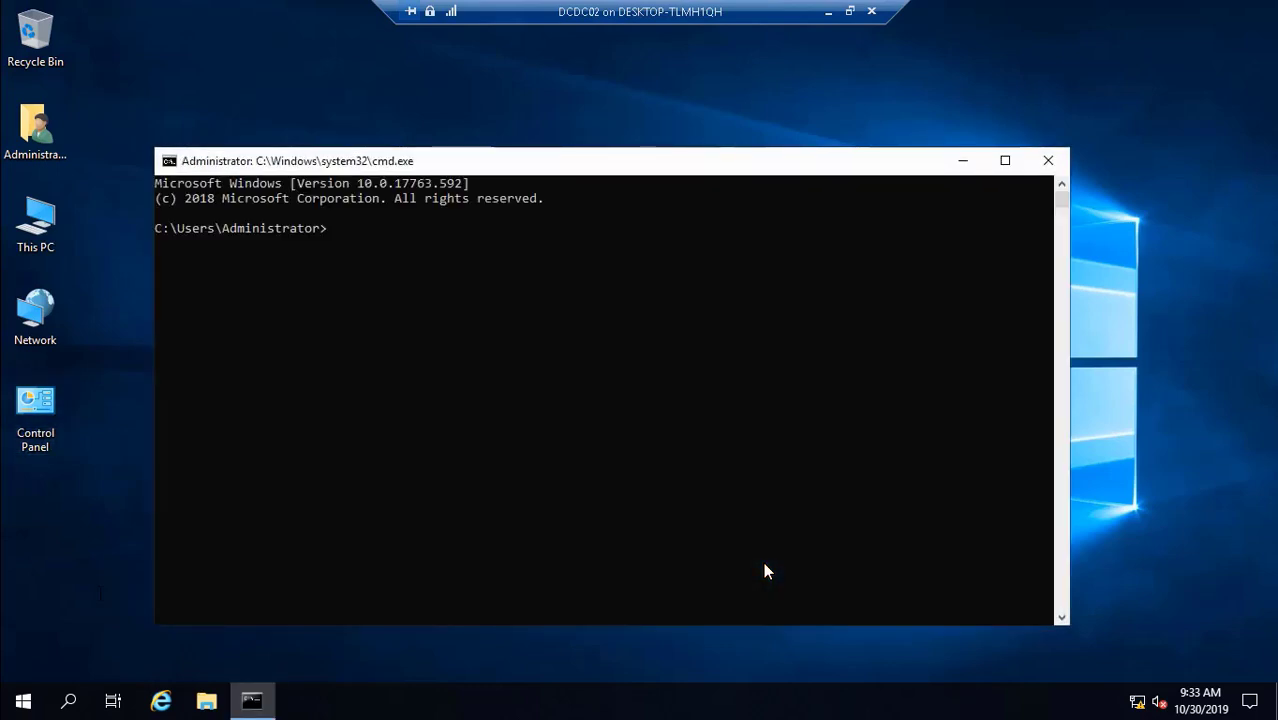
- Ping 10.0.1.20 for four successful replies, then exit the command prompt
{"action": "type", "text": "ping"}
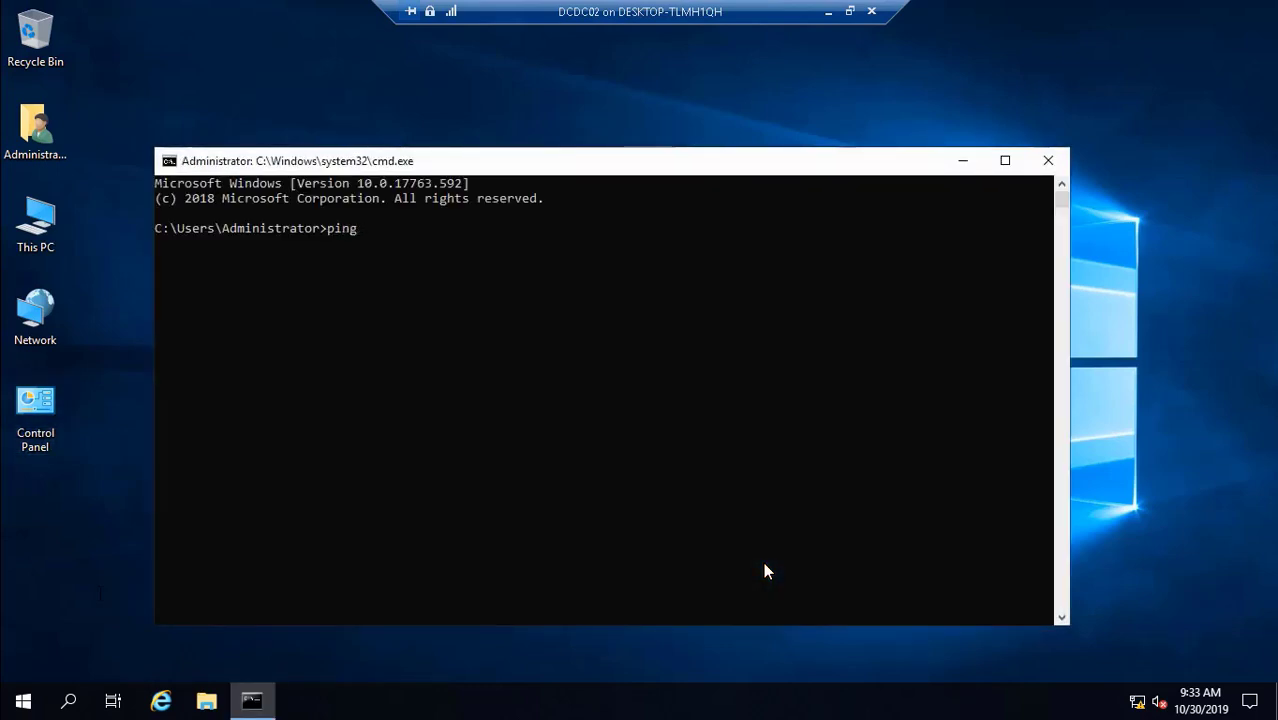
{"action": "type", "text": " 10.0"}
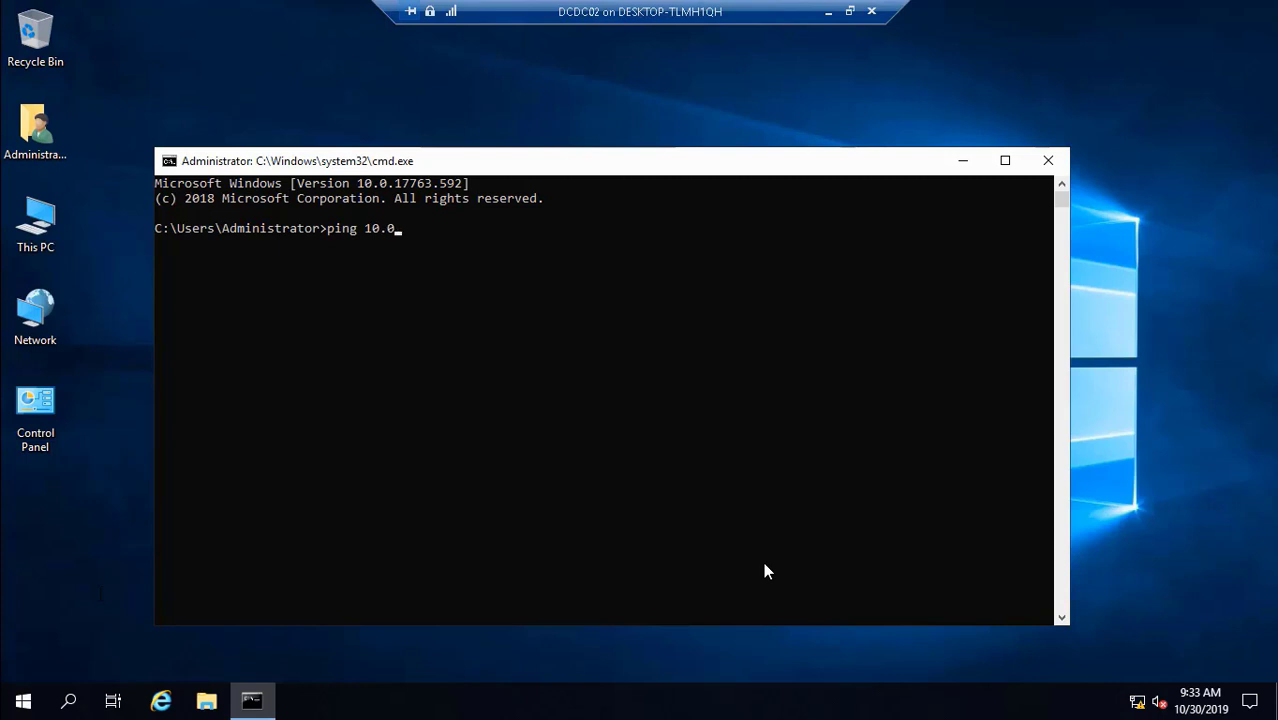
{"action": "type", "text": ".1.20"}
{"action": "key", "text": "Return"}
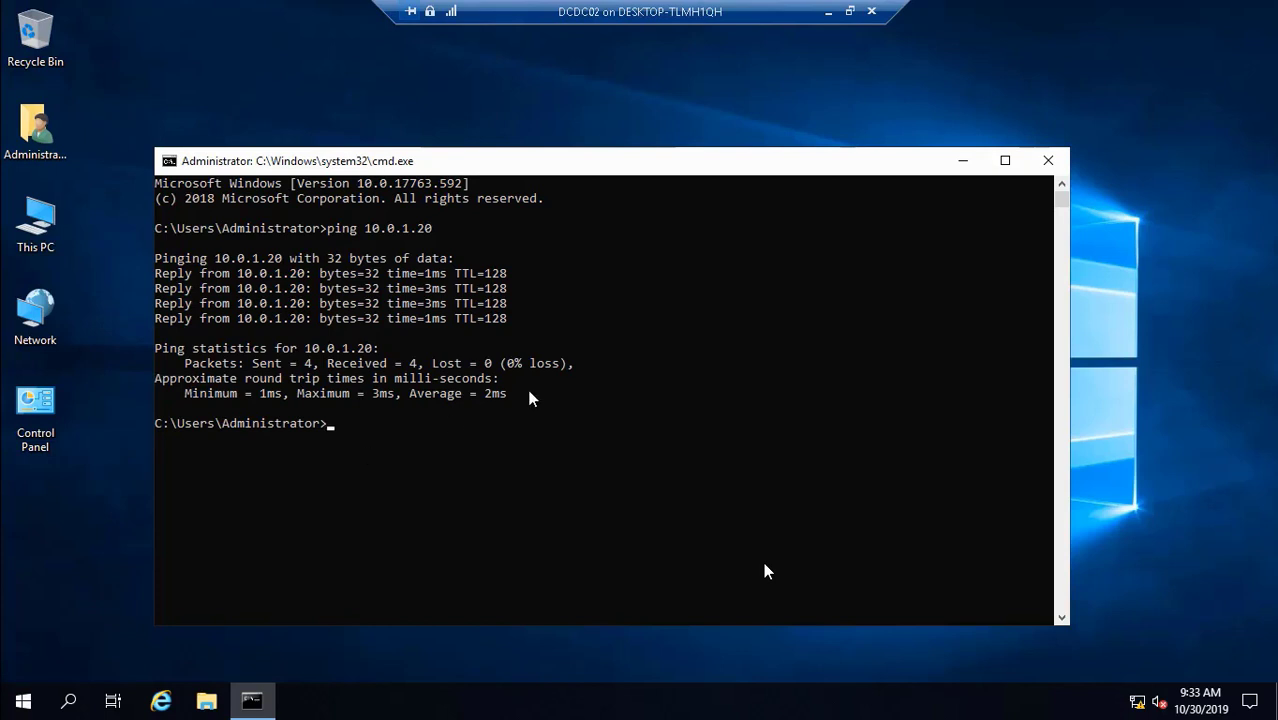
{"action": "type", "text": "exit"}
{"action": "key", "text": "Return"}
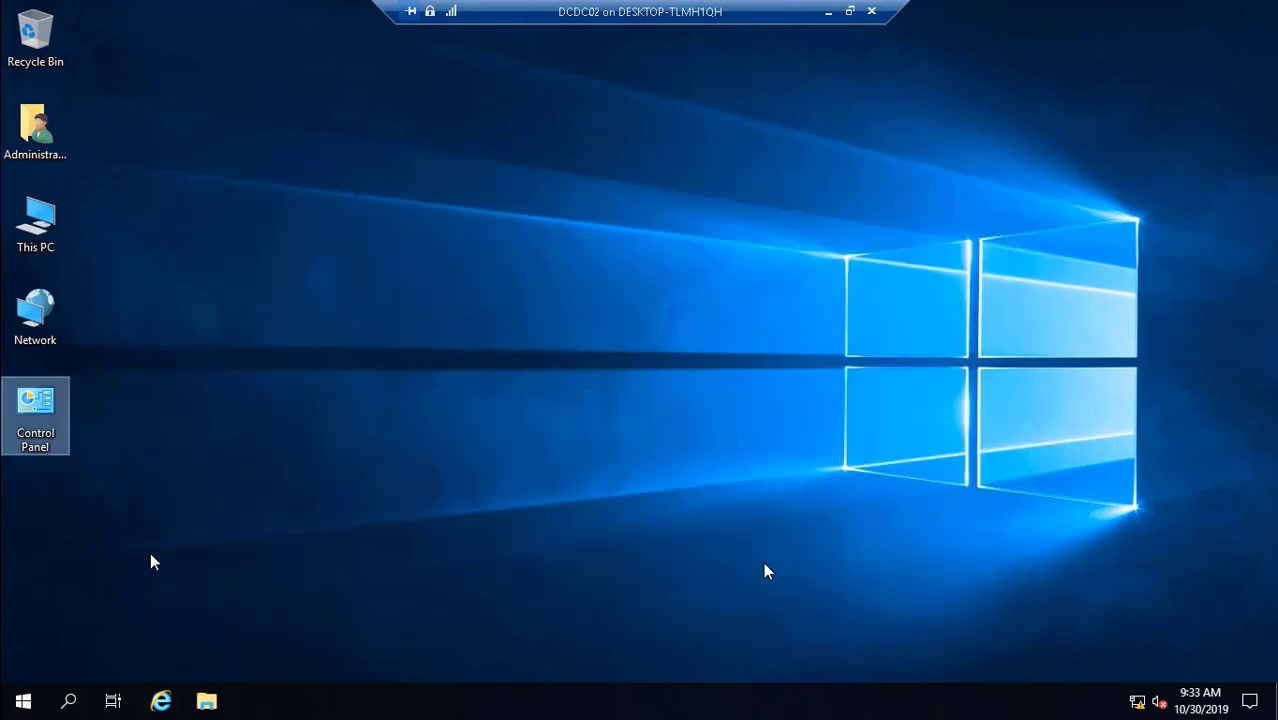
- Shut down DCDC02 from the Start context menu, accepting the shutdown reason prompt, and exit full-screen playback
{"action": "right_click", "coordinate": [23, 703]}
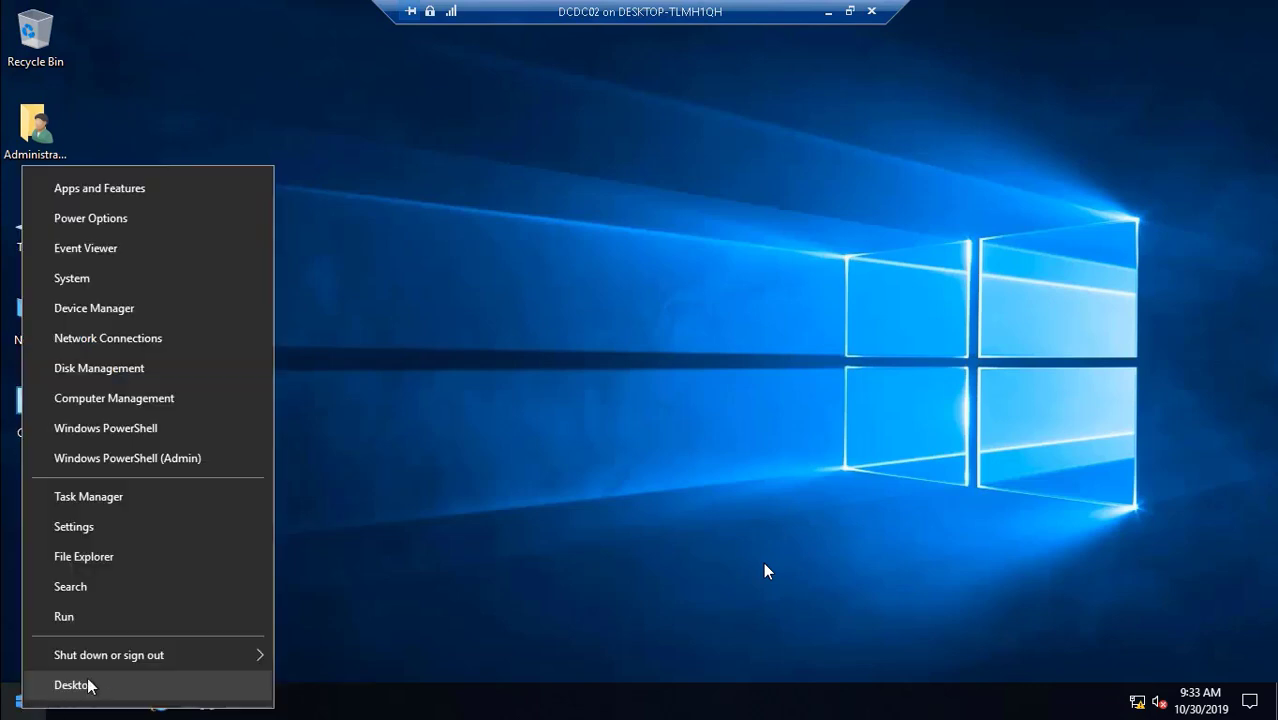
{"action": "mouse_move", "coordinate": [183, 662]}
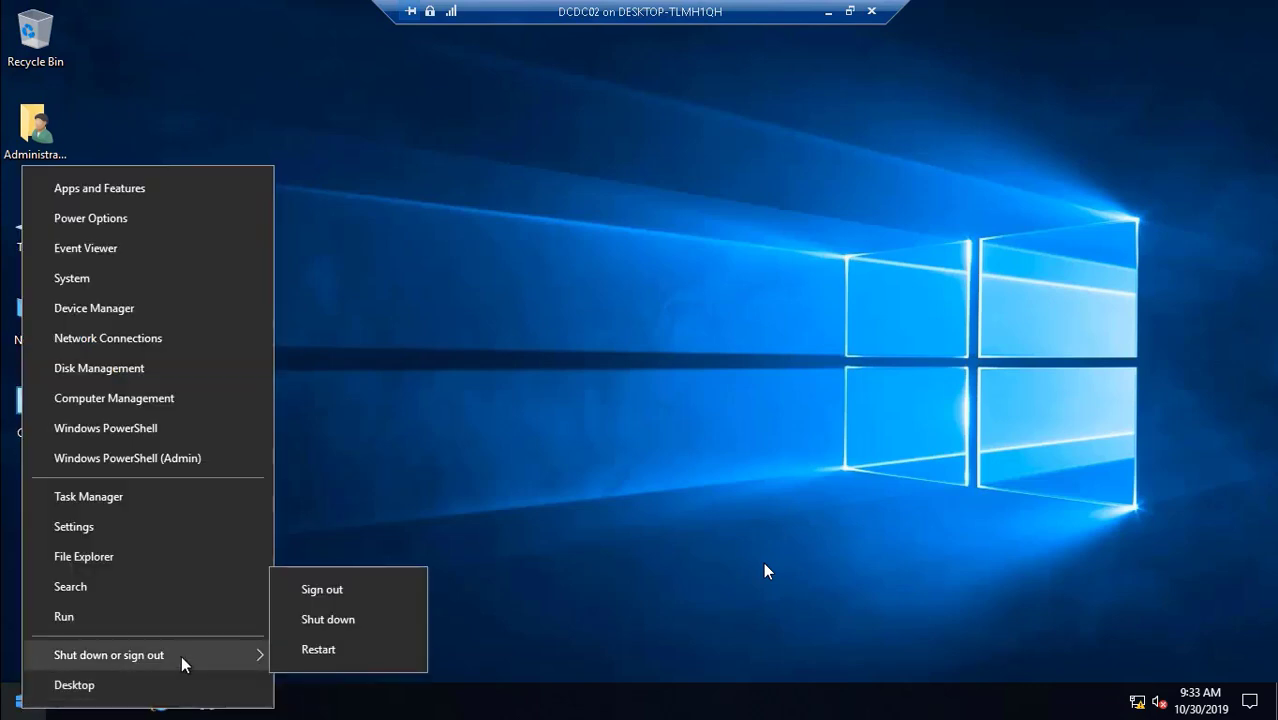
{"action": "left_click", "coordinate": [338, 624]}
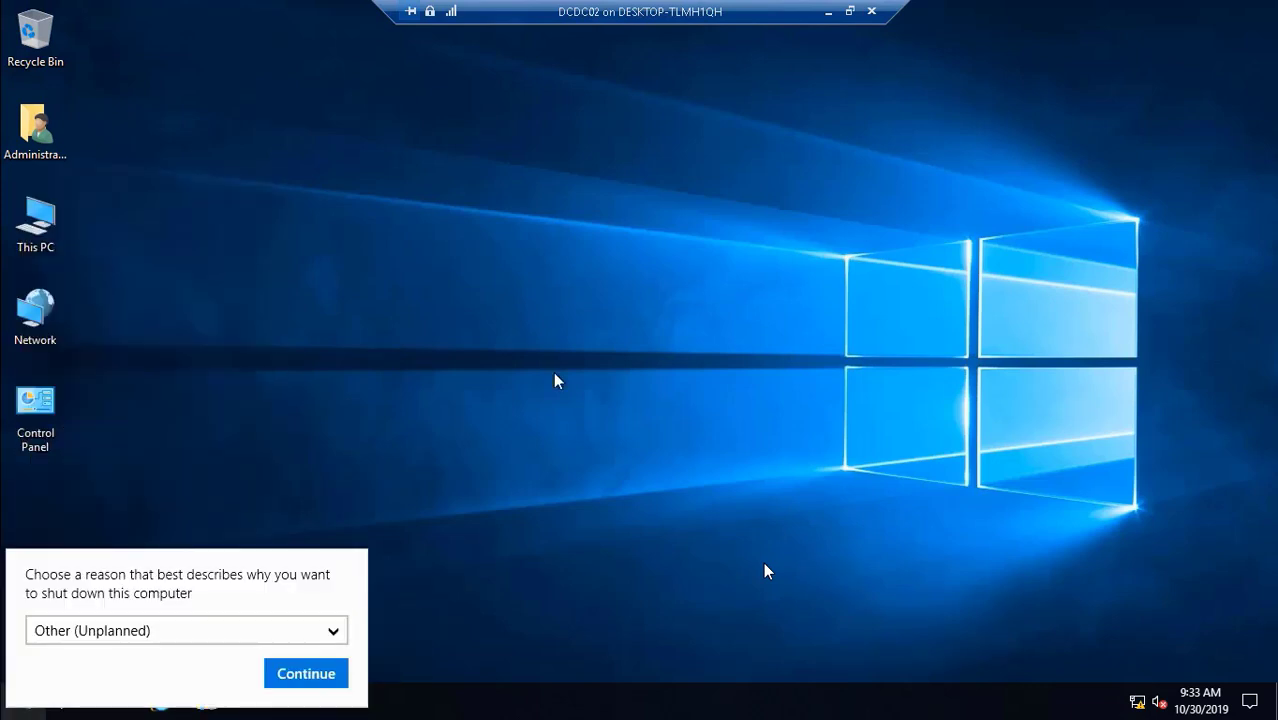
{"action": "left_click", "coordinate": [306, 676]}
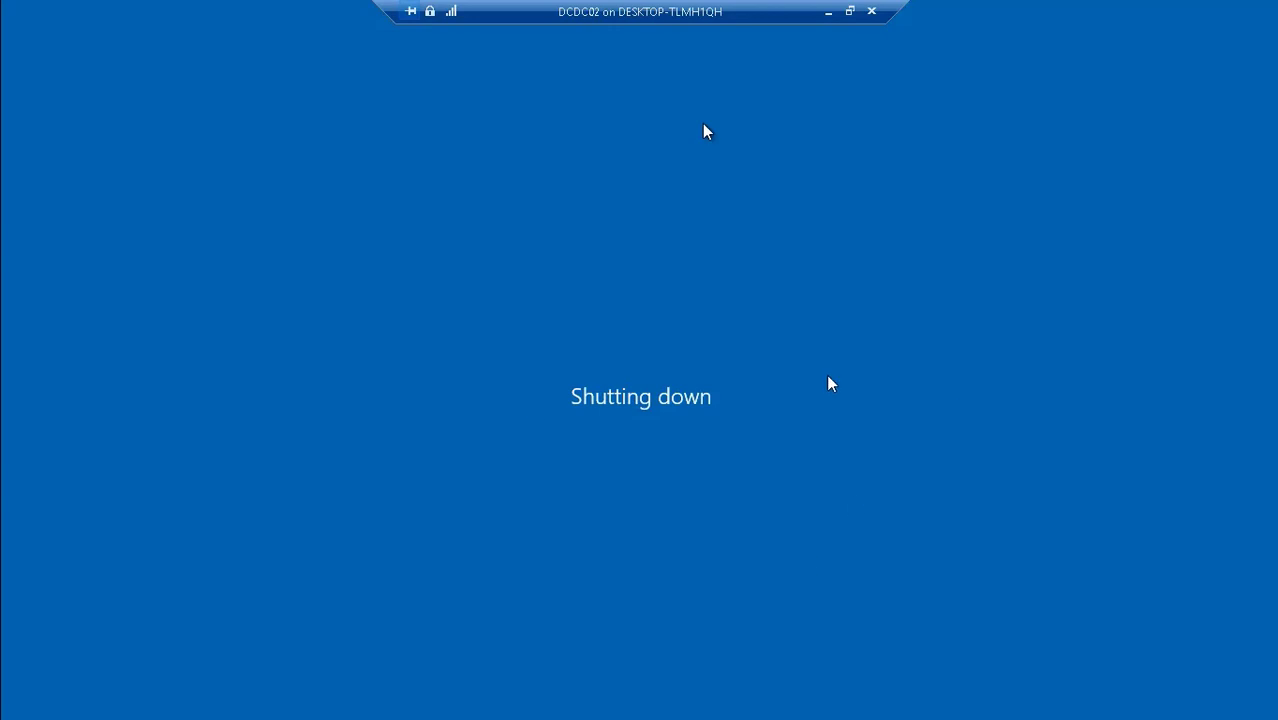
{"action": "double_click", "coordinate": [763, 376]}
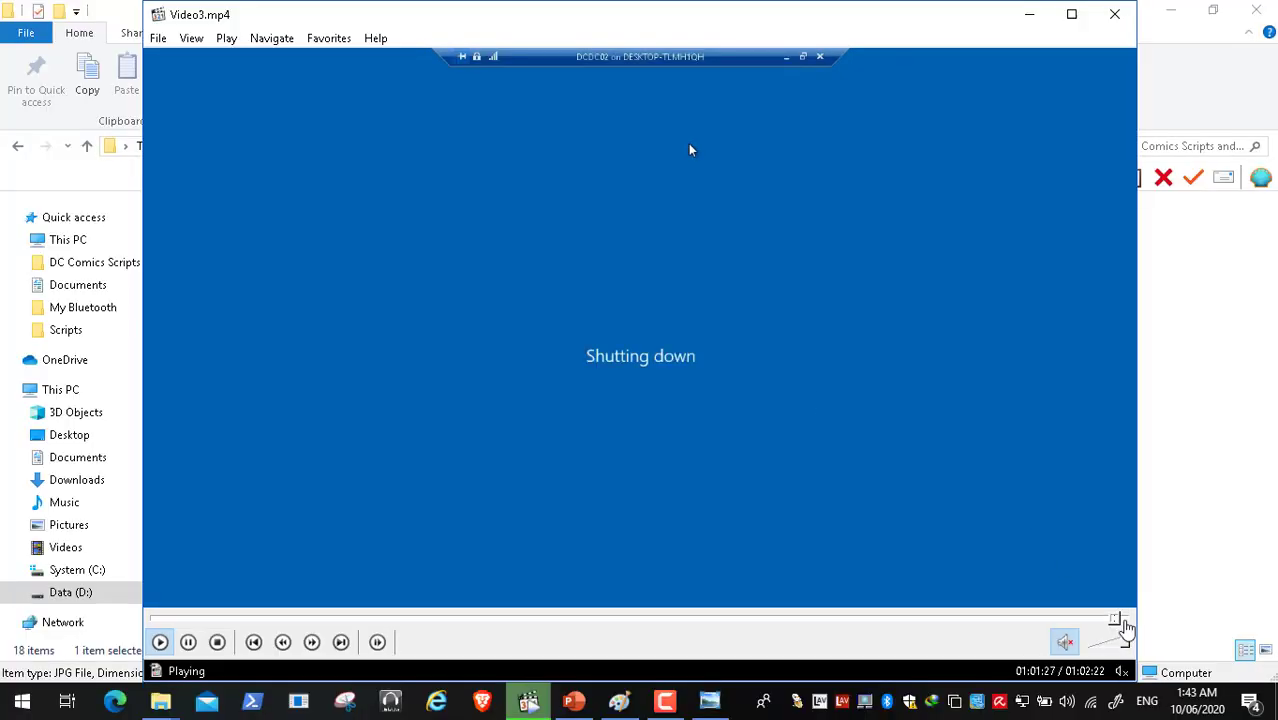
- Skip Video3.mp4 to its end at 01:02:22, then close Media Player Classic and File Explorer
{"action": "left_click", "coordinate": [1123, 619]}
{"action": "left_click", "coordinate": [1130, 618]}
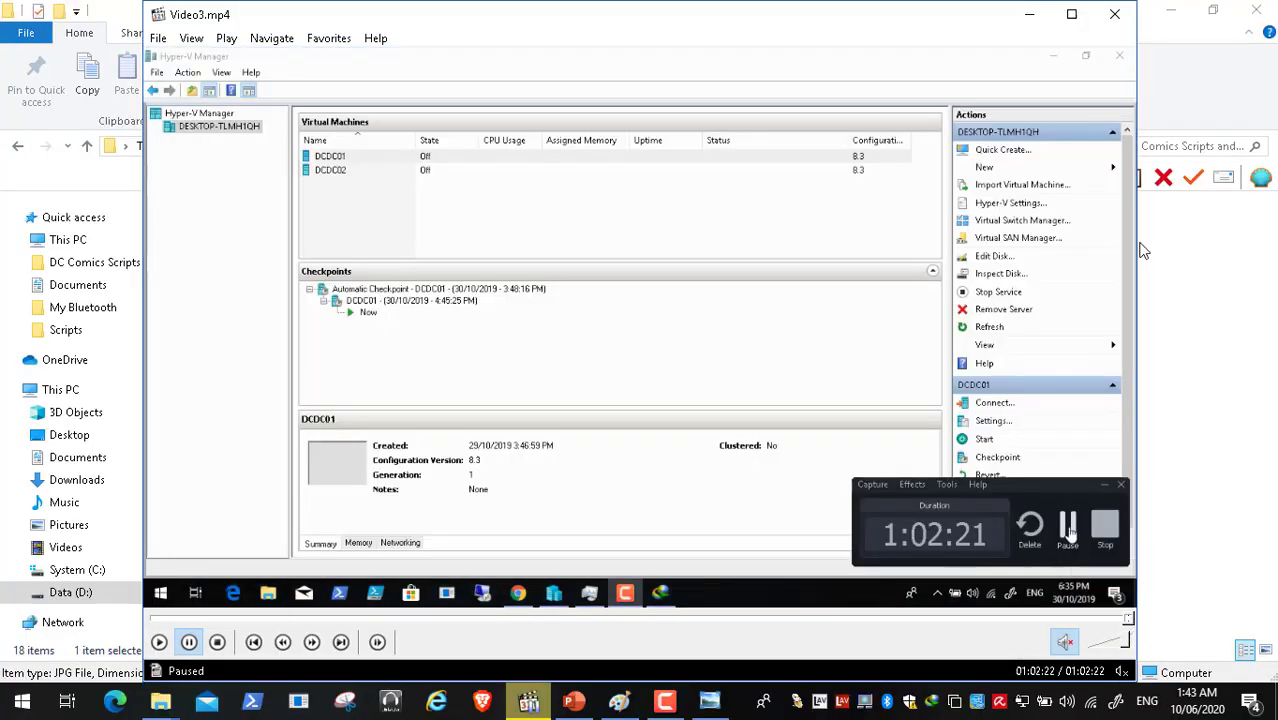
{"action": "left_click", "coordinate": [1114, 14]}
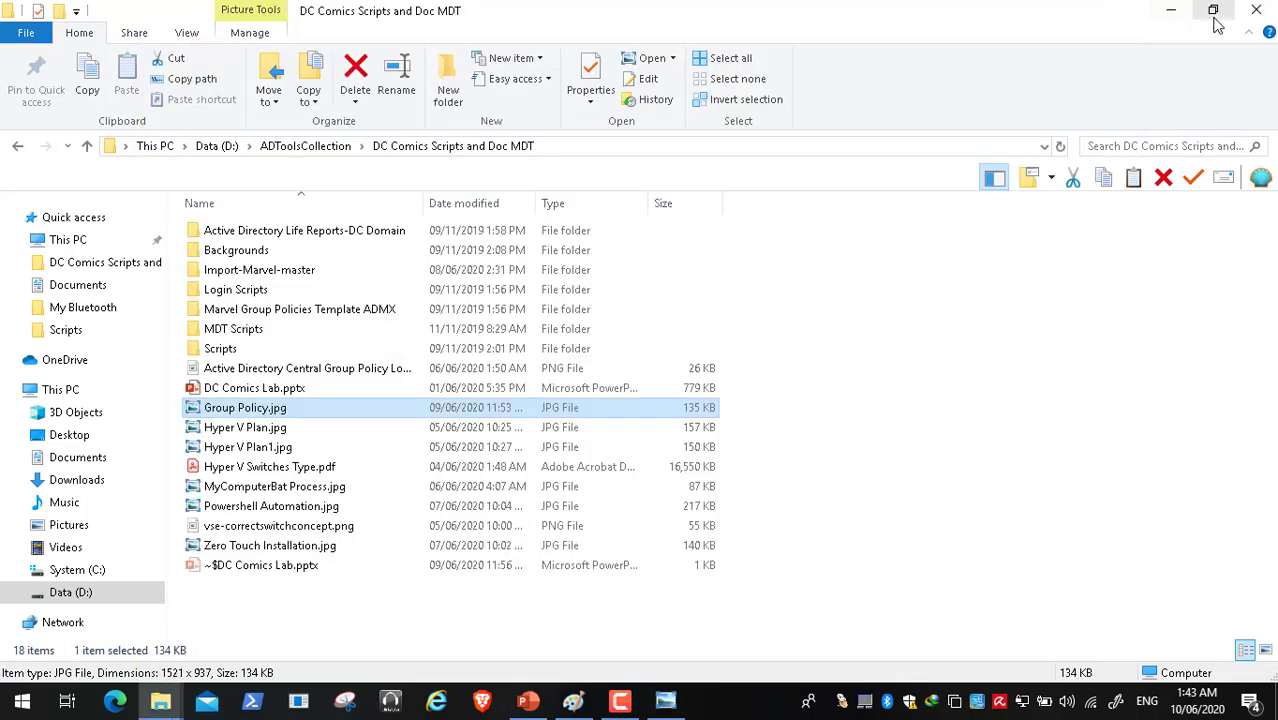
{"action": "left_click", "coordinate": [1256, 10]}
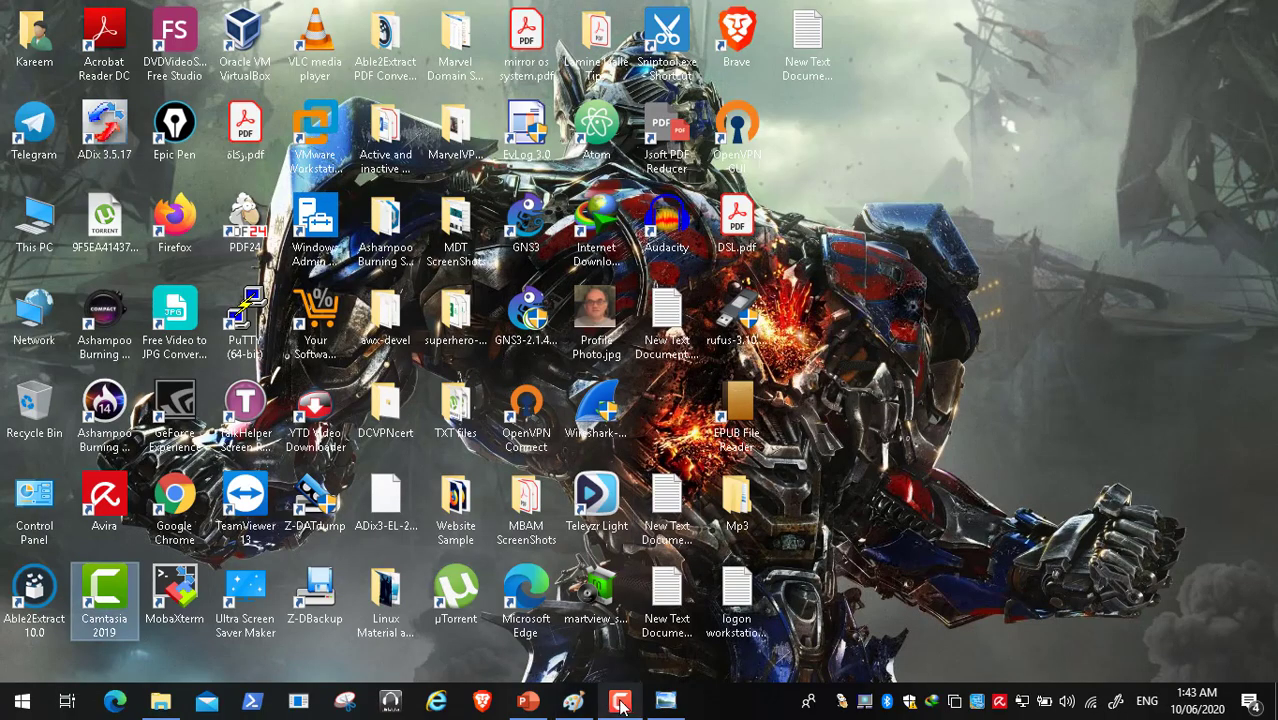